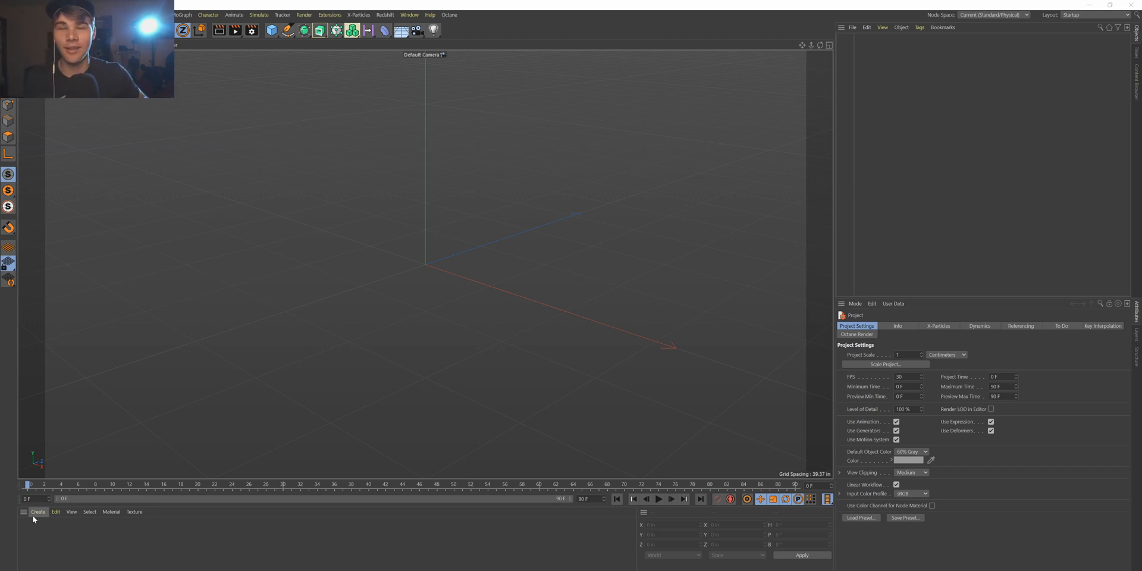
pyautogui.click(34, 516)
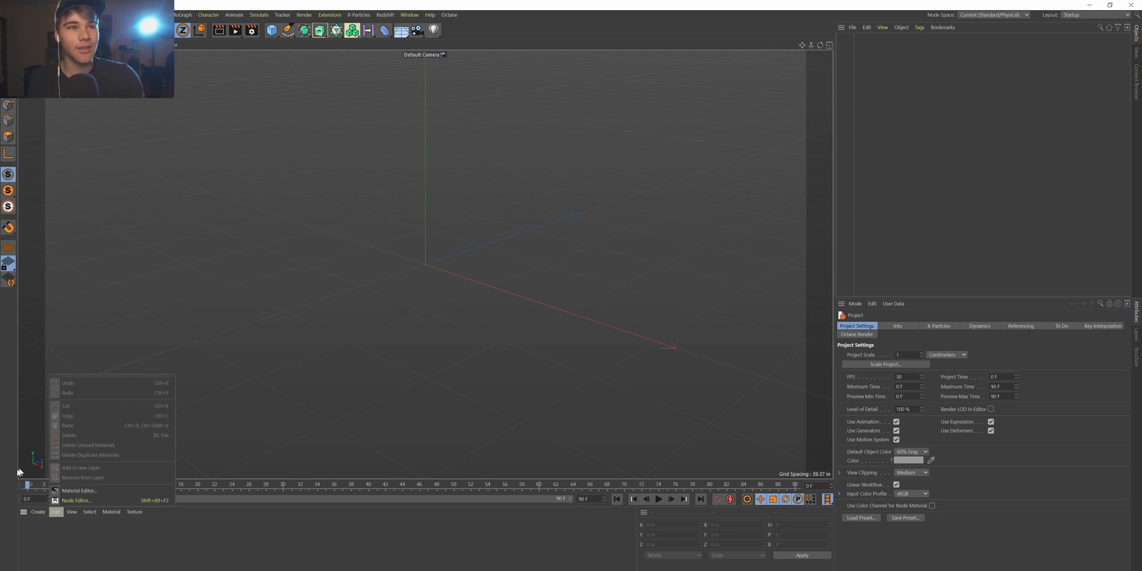
pyautogui.moveTo(37, 512)
pyautogui.moveTo(88, 433)
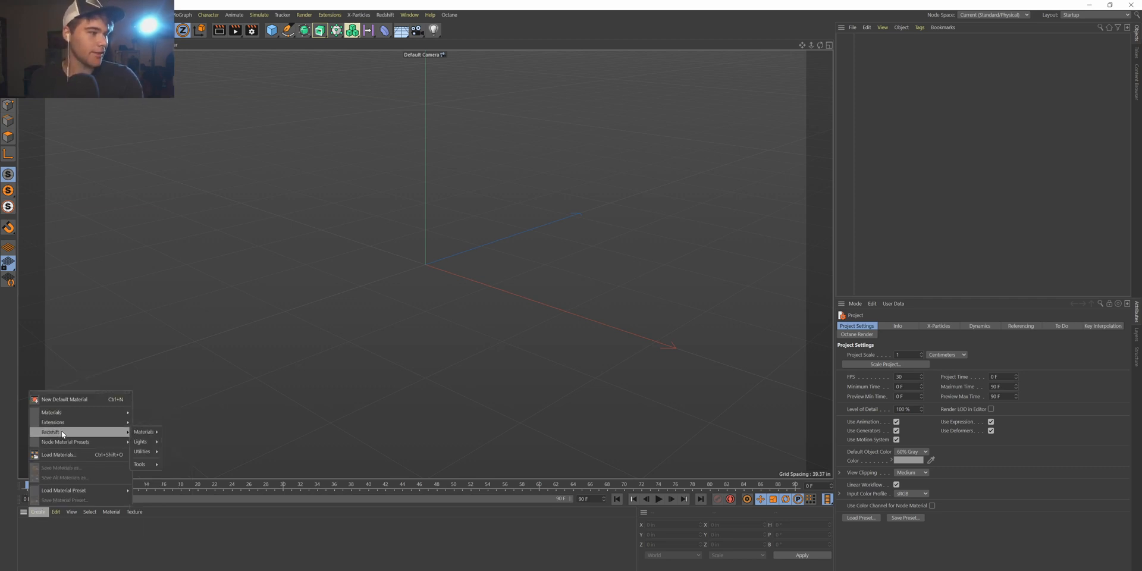
pyautogui.moveTo(144, 432)
pyautogui.click(182, 438)
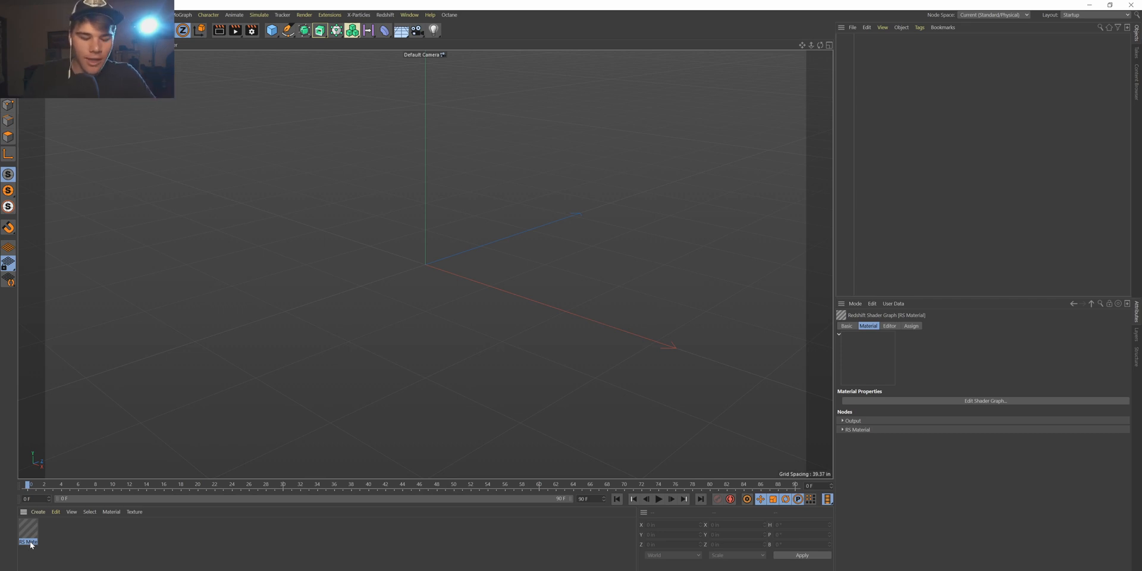
pyautogui.press('l')
pyautogui.press('r')
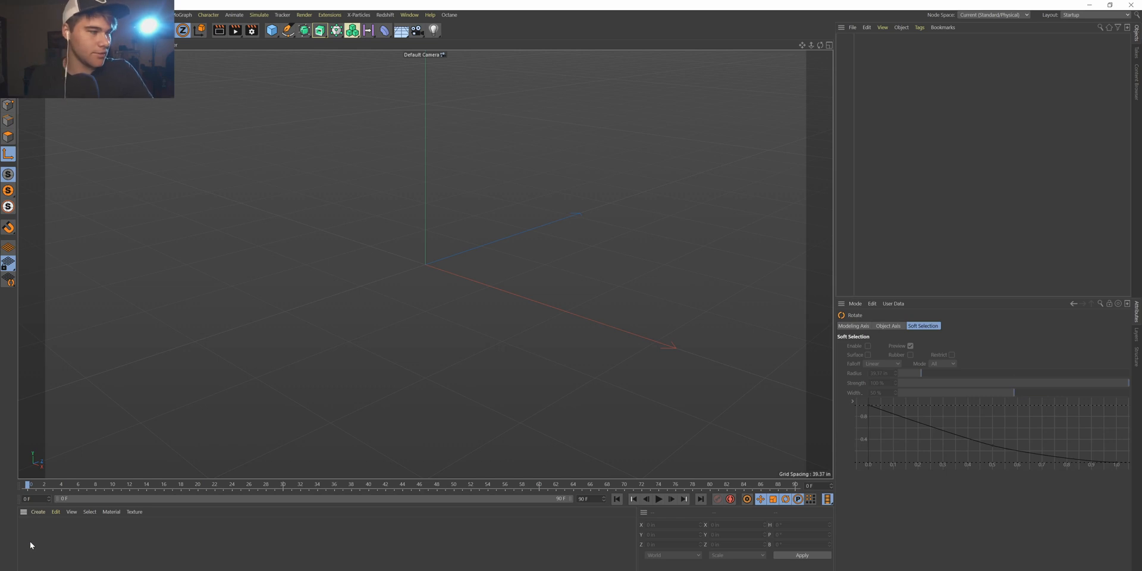
# Create a new Redshift material and name it FLOOR.
pyautogui.click(38, 512)
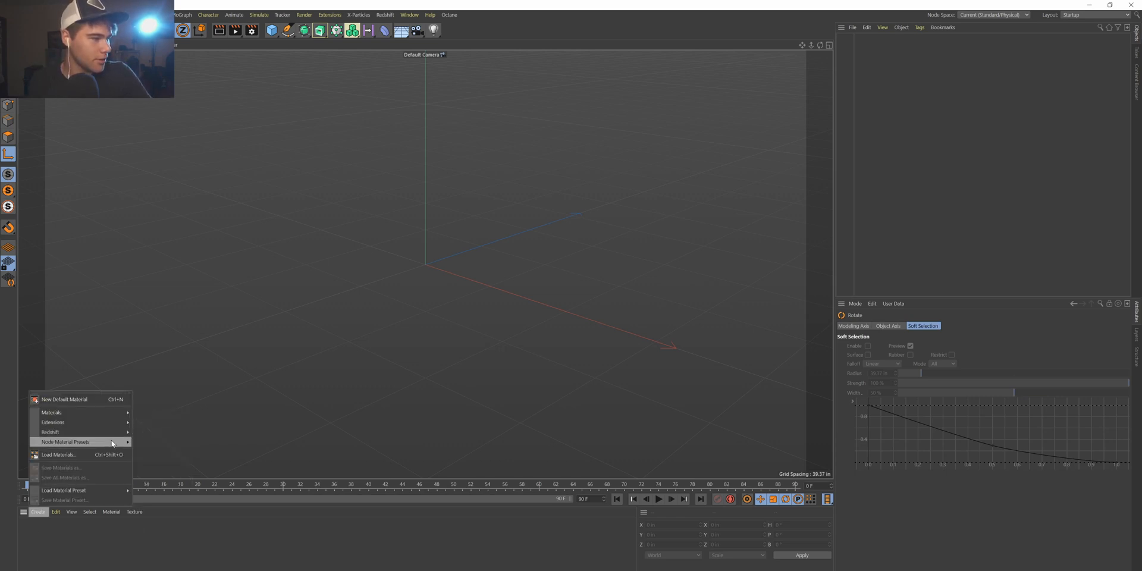
pyautogui.moveTo(119, 431)
pyautogui.click(170, 439)
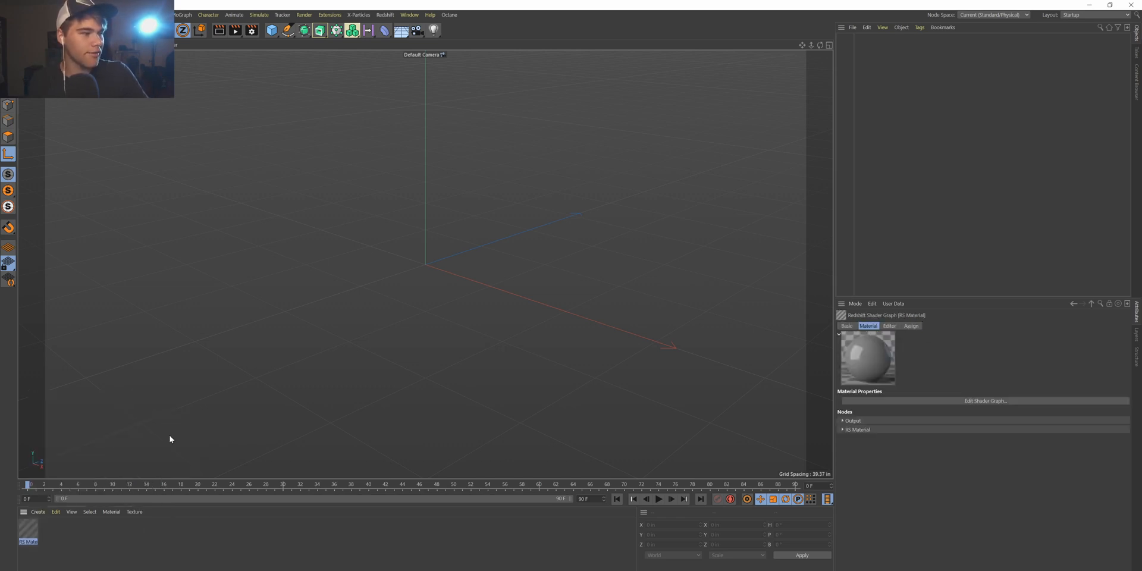
pyautogui.doubleClick(28, 541)
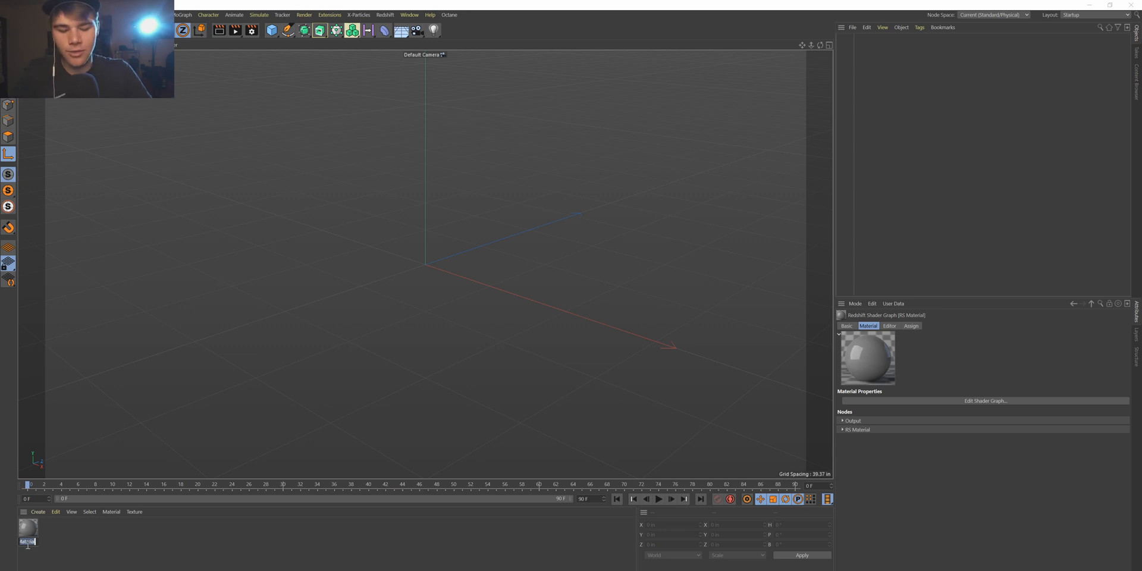
pyautogui.write('FLOOR')
pyautogui.press('Return')
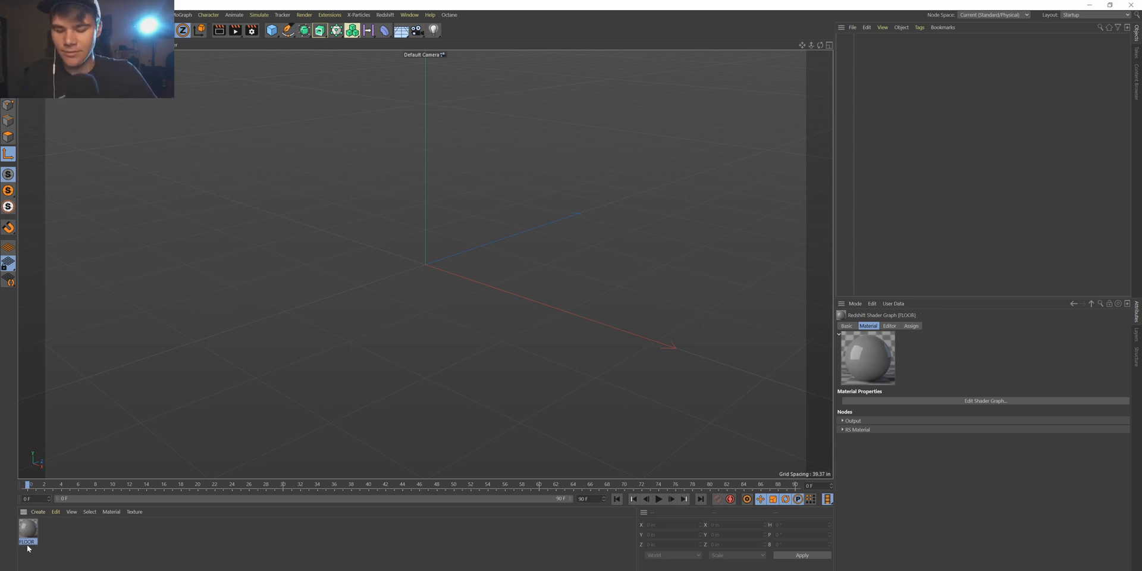
# Add a plane primitive to the scene and apply the FLOOR material to it.
pyautogui.click(272, 30)
pyautogui.click(347, 60)
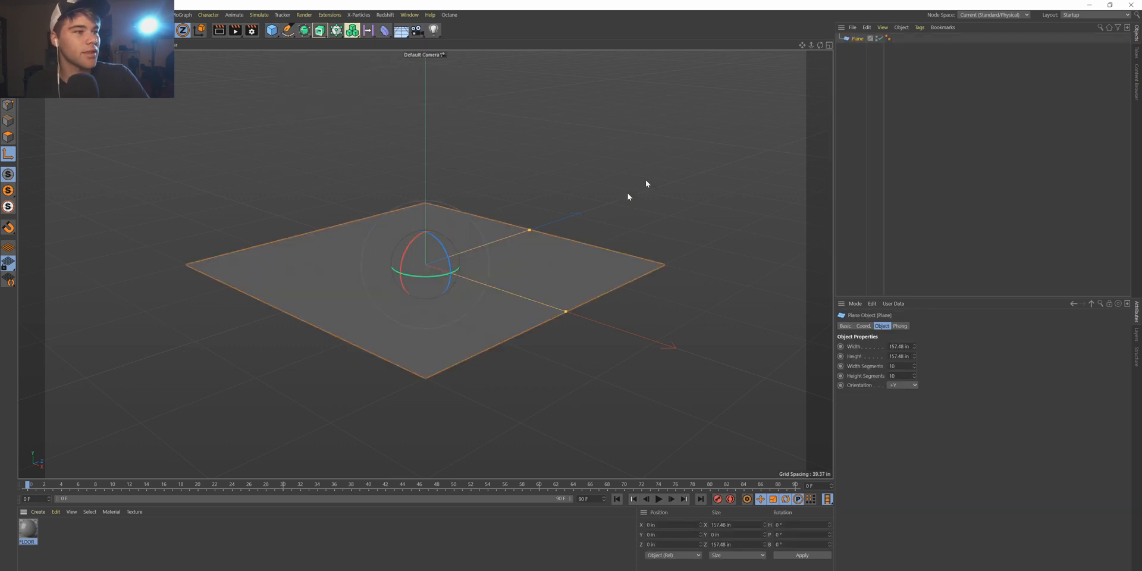
pyautogui.moveTo(820, 45); pyautogui.dragTo(820, 32)
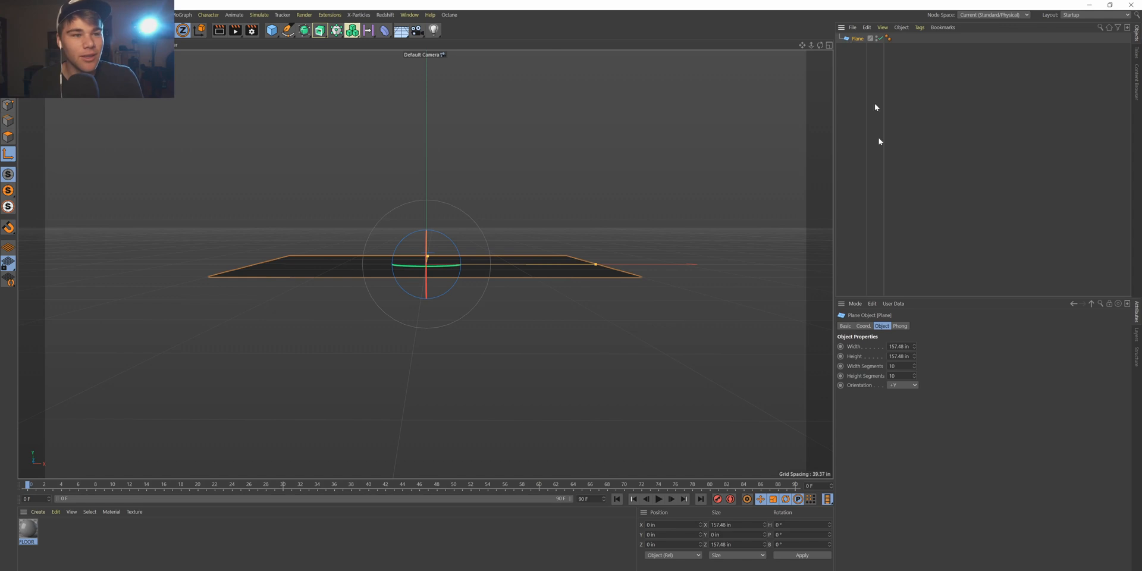
pyautogui.click(899, 367)
pyautogui.click(868, 327)
pyautogui.click(881, 328)
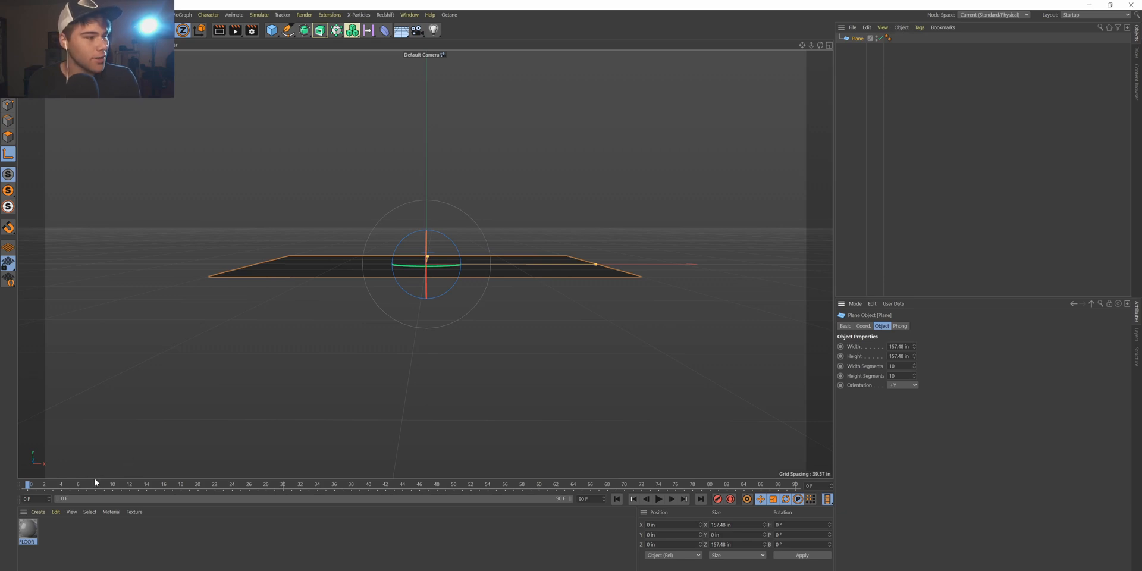
pyautogui.moveTo(34, 533); pyautogui.dragTo(851, 40)
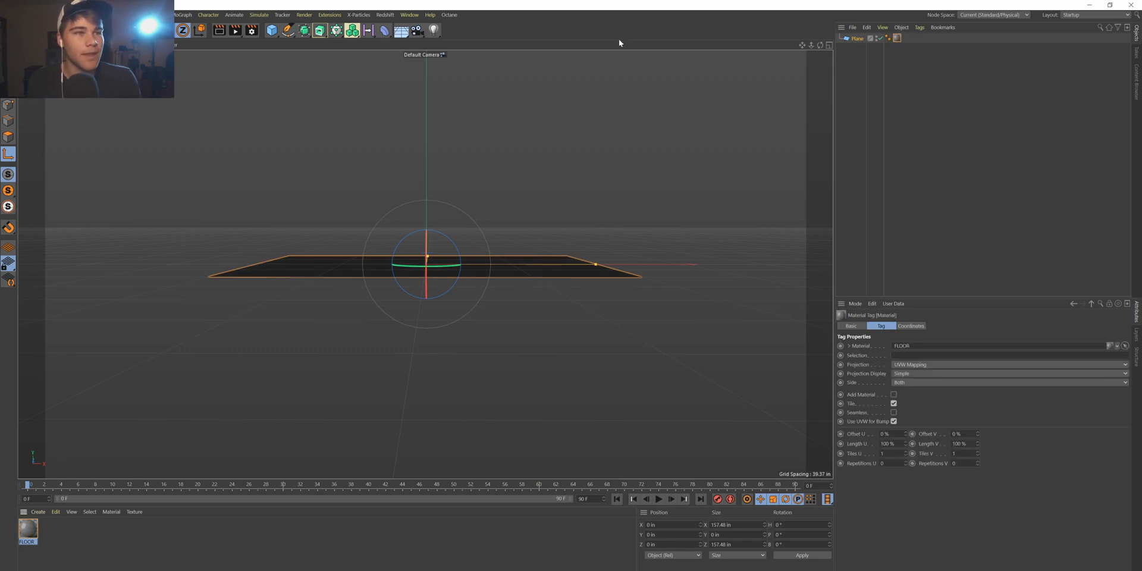
# Open the Redshift RenderView and dock it beside the viewport, leaving the viewport the wider share of the space.
pyautogui.click(385, 15)
pyautogui.click(435, 82)
pyautogui.moveTo(402, 8); pyautogui.dragTo(865, 298)
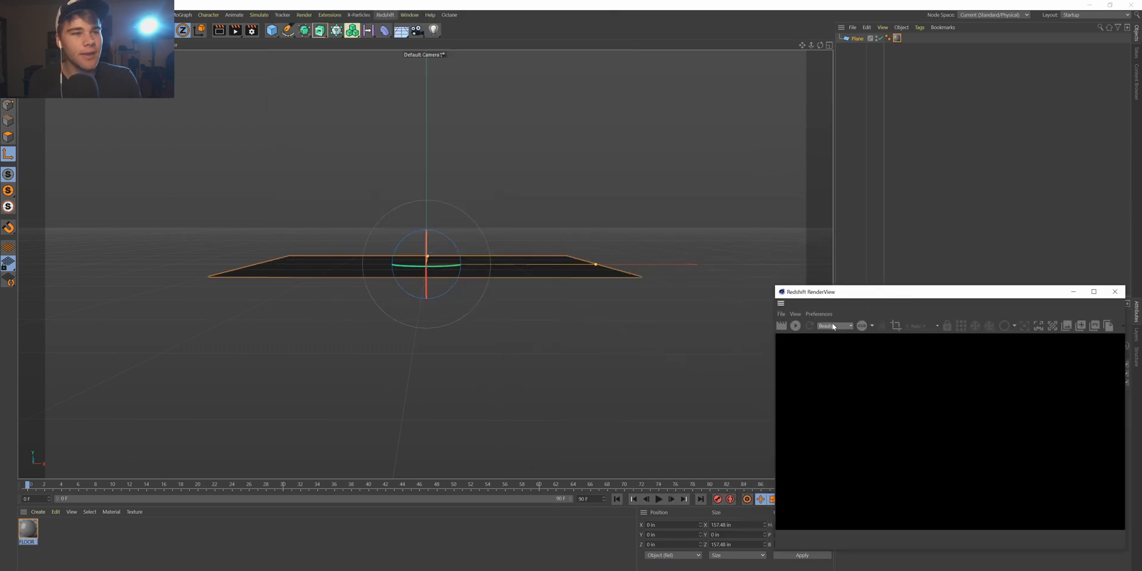
pyautogui.moveTo(782, 303); pyautogui.dragTo(814, 255)
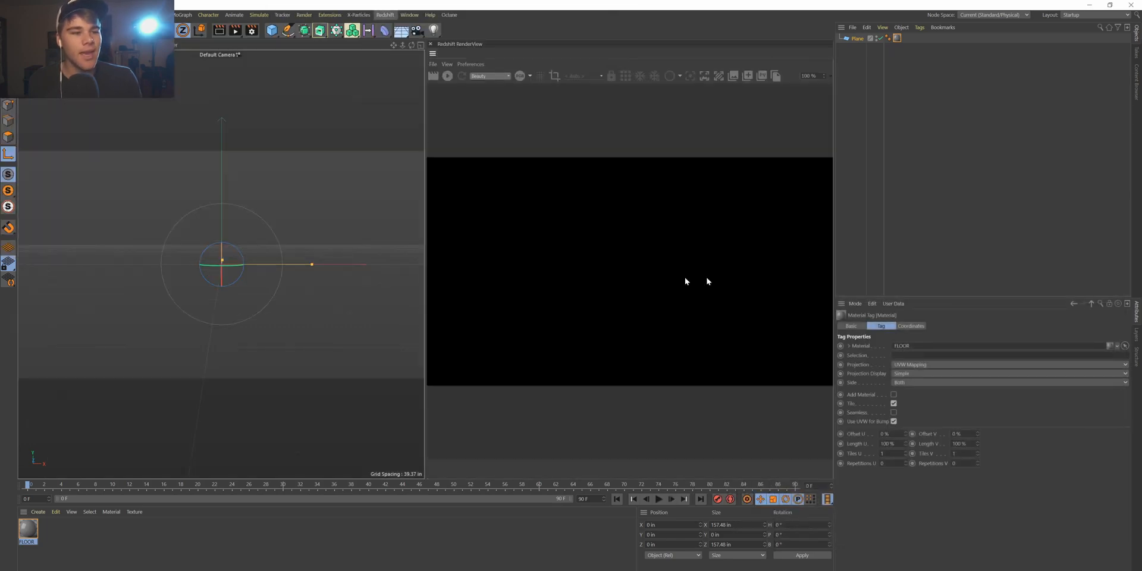
pyautogui.moveTo(426, 266); pyautogui.dragTo(519, 266)
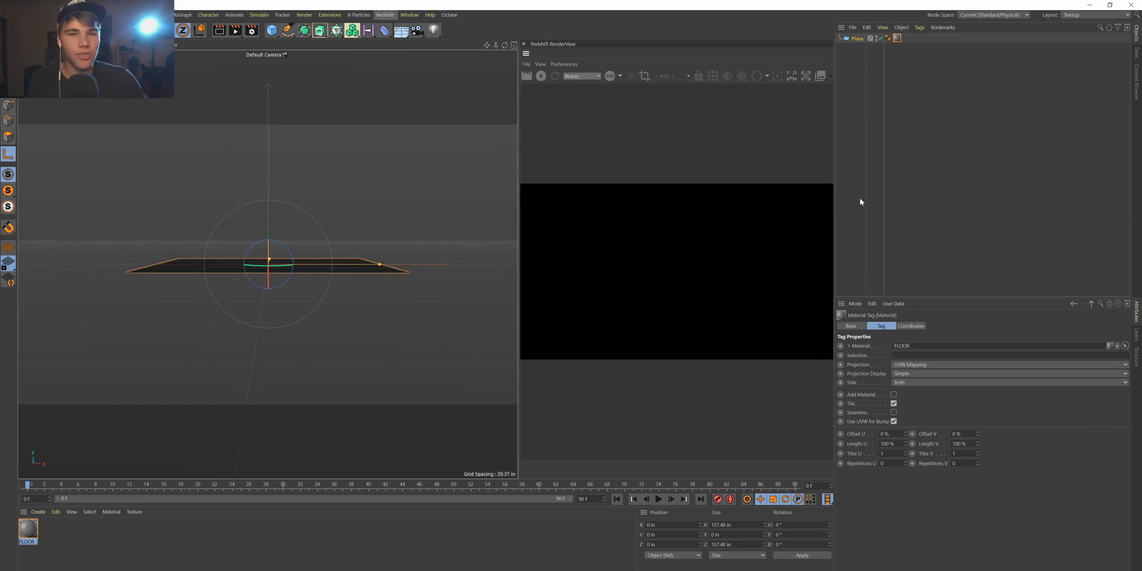
# Set the renderer to Redshift in the render settings.
pyautogui.click(252, 30)
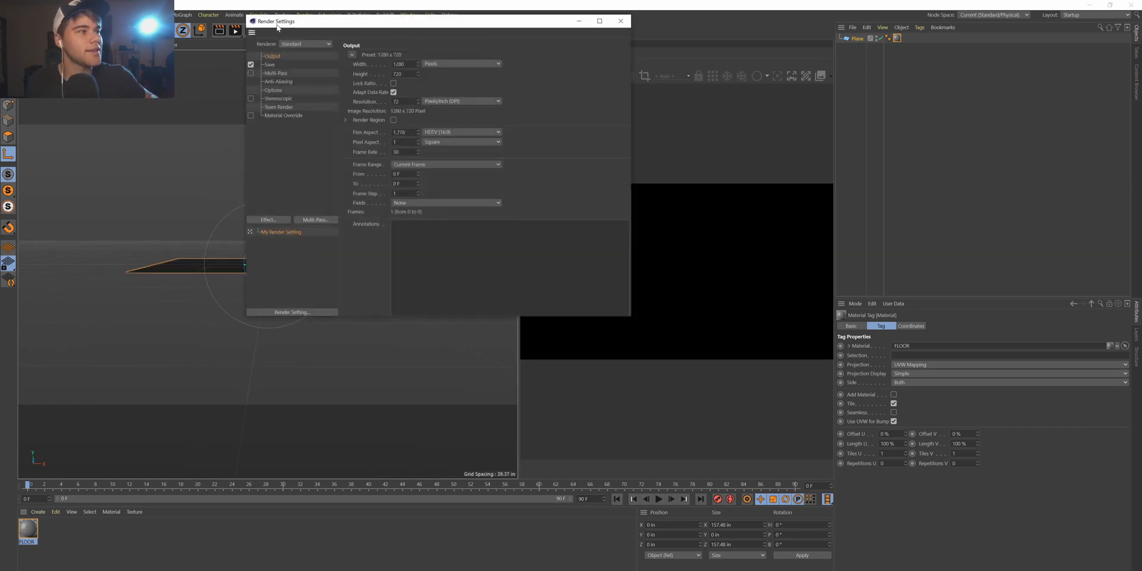
pyautogui.moveTo(291, 24); pyautogui.dragTo(344, 100)
pyautogui.click(359, 120)
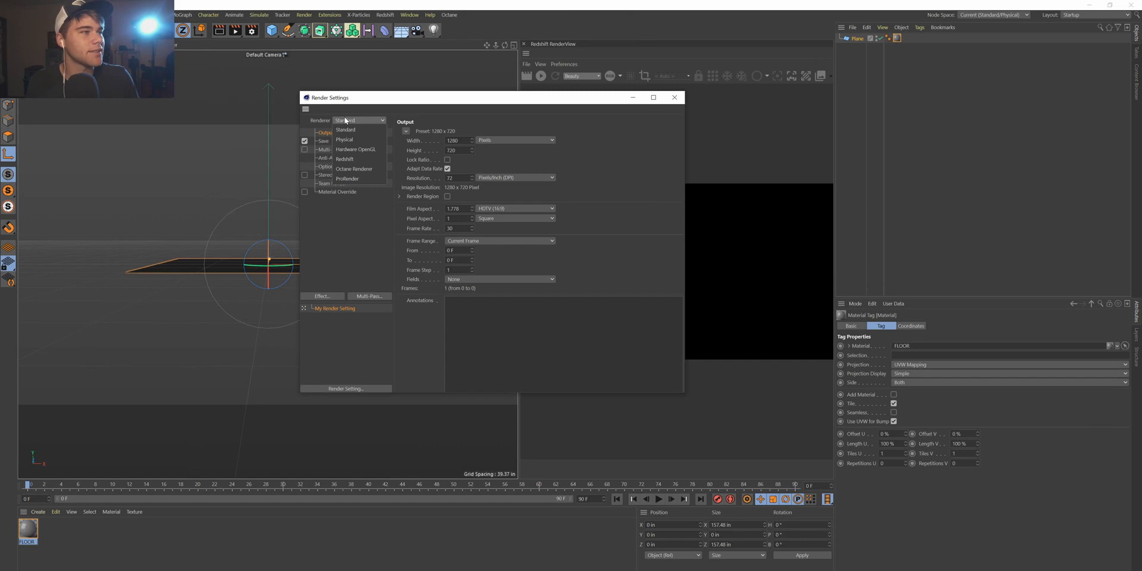
pyautogui.click(356, 159)
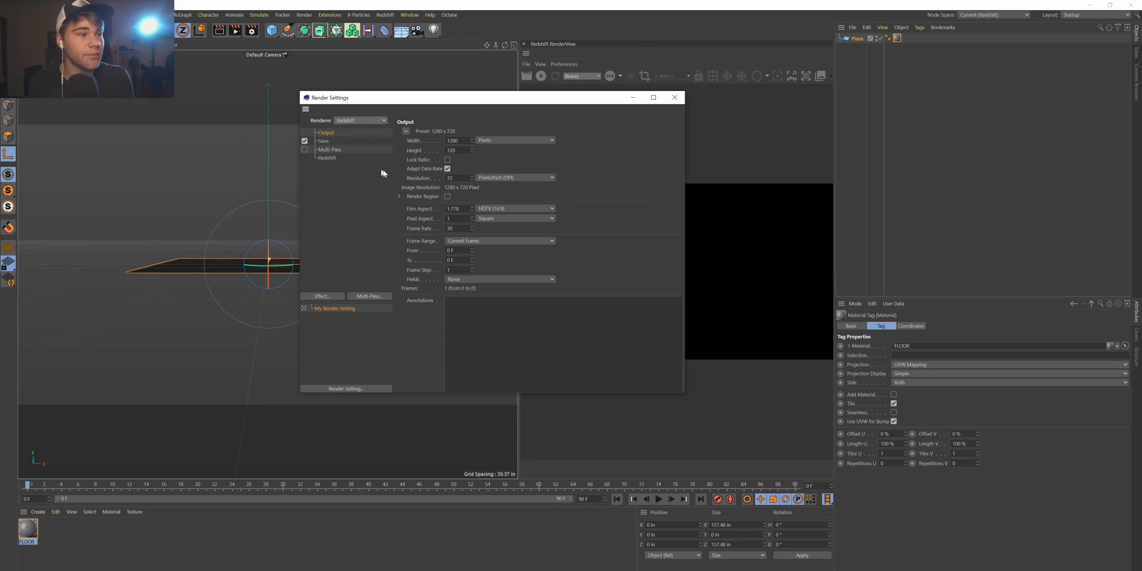
# Set the render output size to 2500 x 2500 pixels.
pyautogui.doubleClick(451, 141)
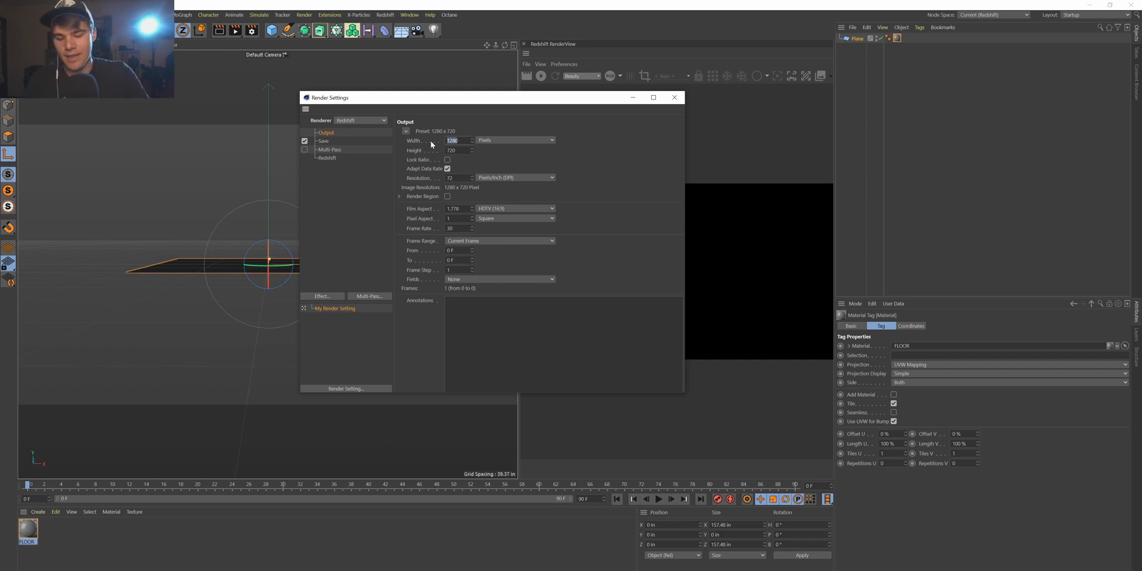
pyautogui.write('2500')
pyautogui.press('Tab')
pyautogui.write('2')
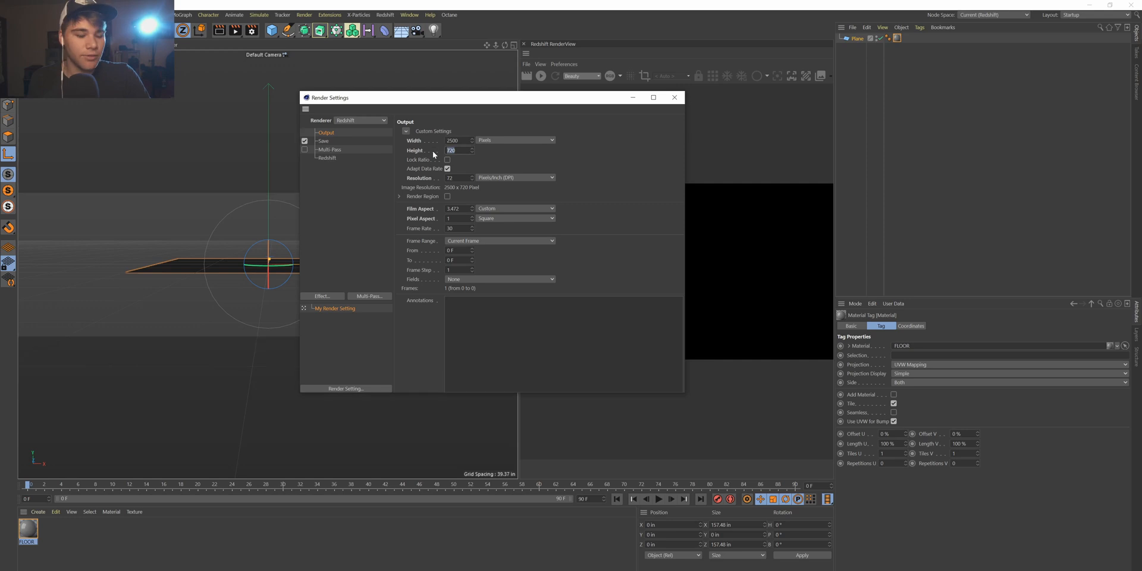
pyautogui.write('500')
pyautogui.press('Return')
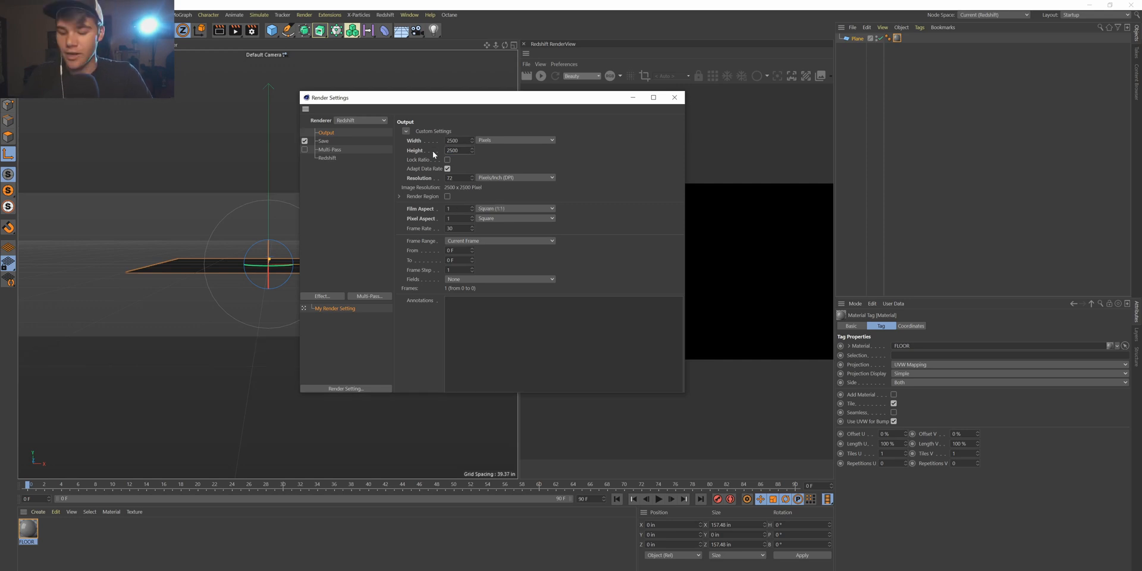
# Enable the Redshift sampling overrides for reflection, refraction and light.
pyautogui.click(326, 157)
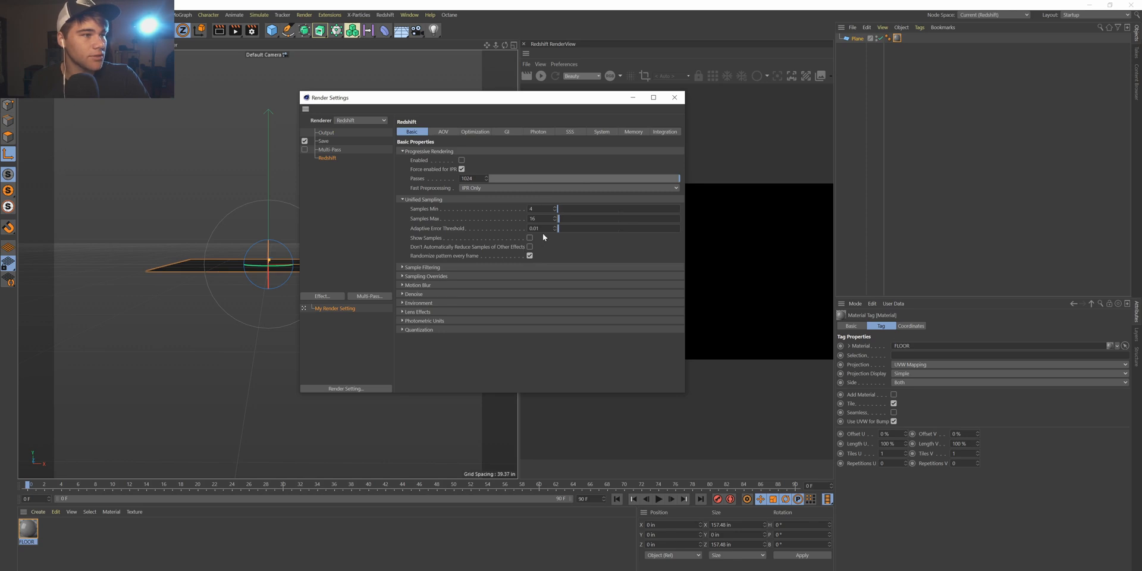
pyautogui.click(524, 268)
pyautogui.click(523, 268)
pyautogui.click(505, 286)
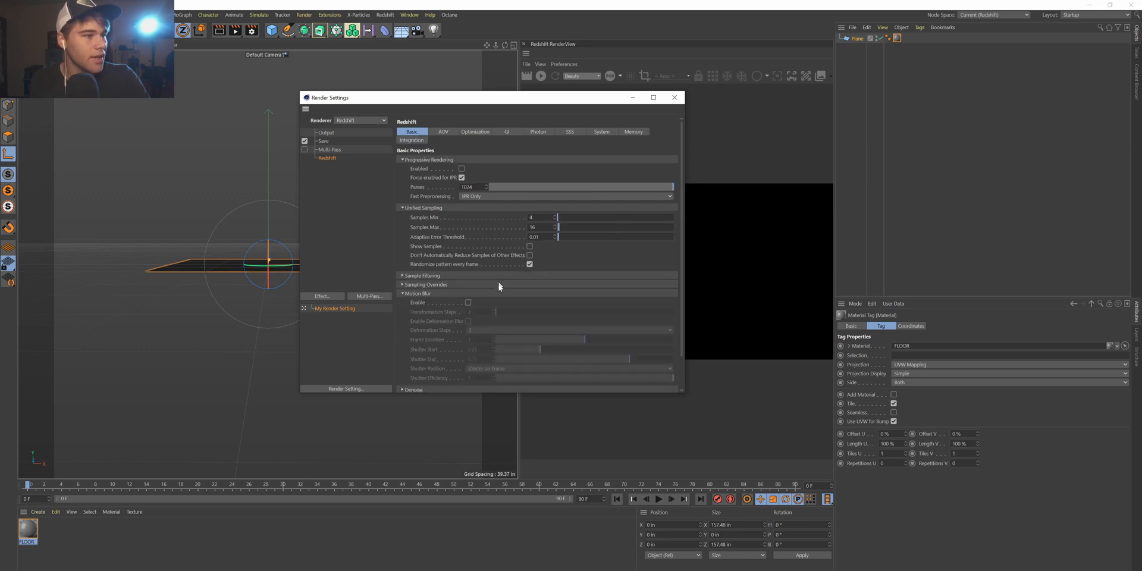
pyautogui.click(459, 294)
pyautogui.click(458, 283)
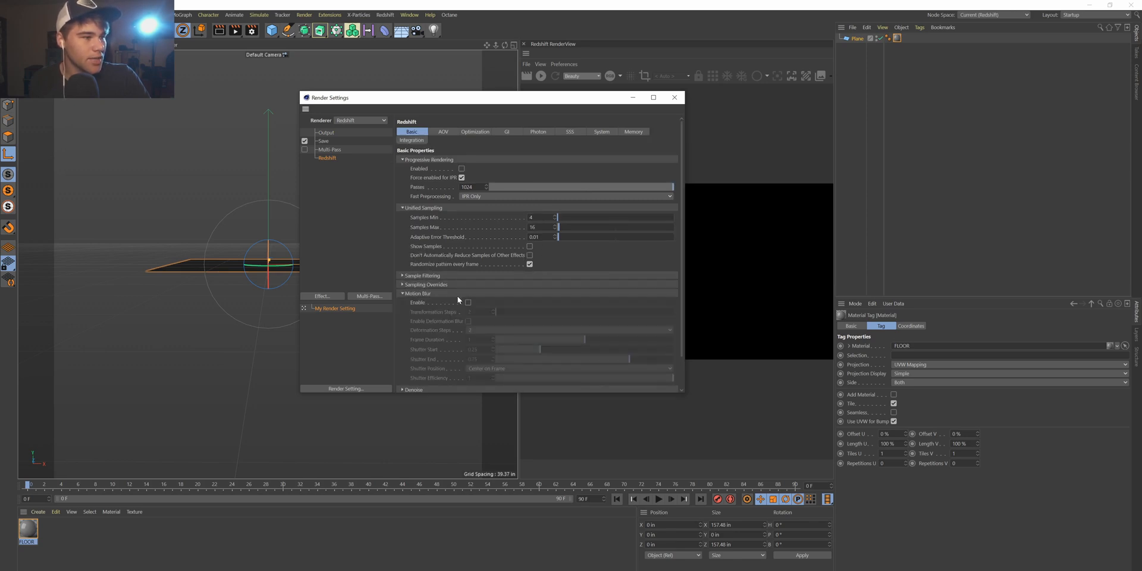
pyautogui.click(464, 294)
pyautogui.click(463, 276)
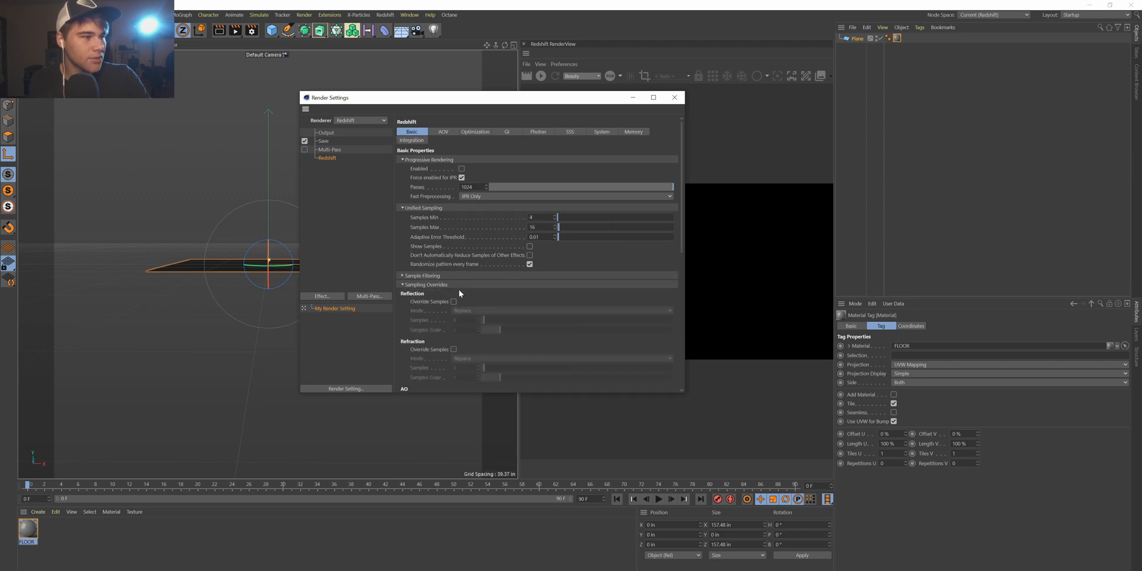
pyautogui.scroll(-3, 452, 298)
pyautogui.click(456, 242)
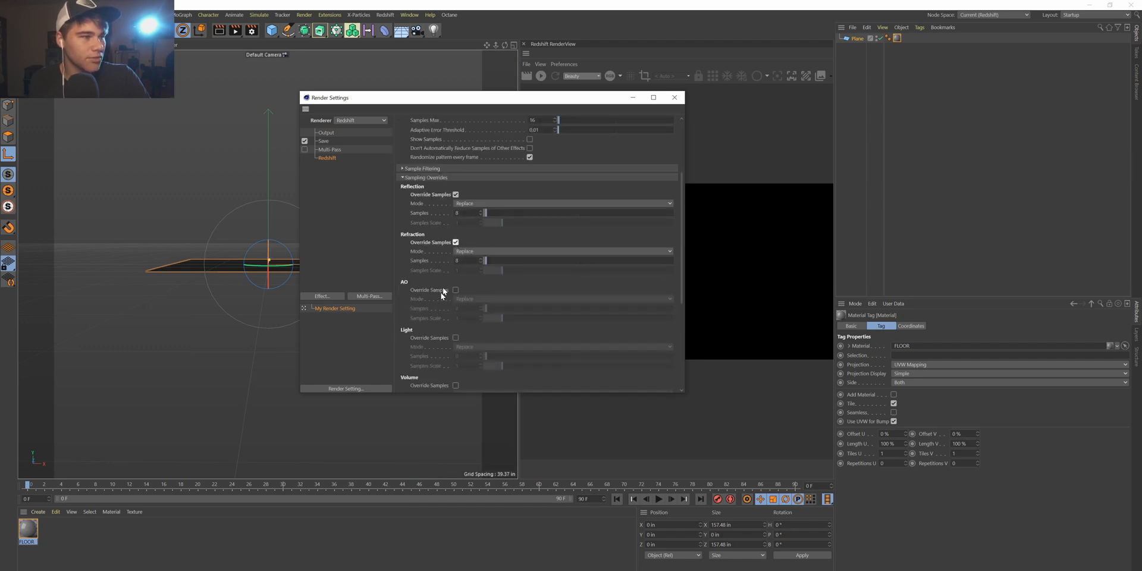
pyautogui.scroll(-3, 447, 281)
pyautogui.click(456, 230)
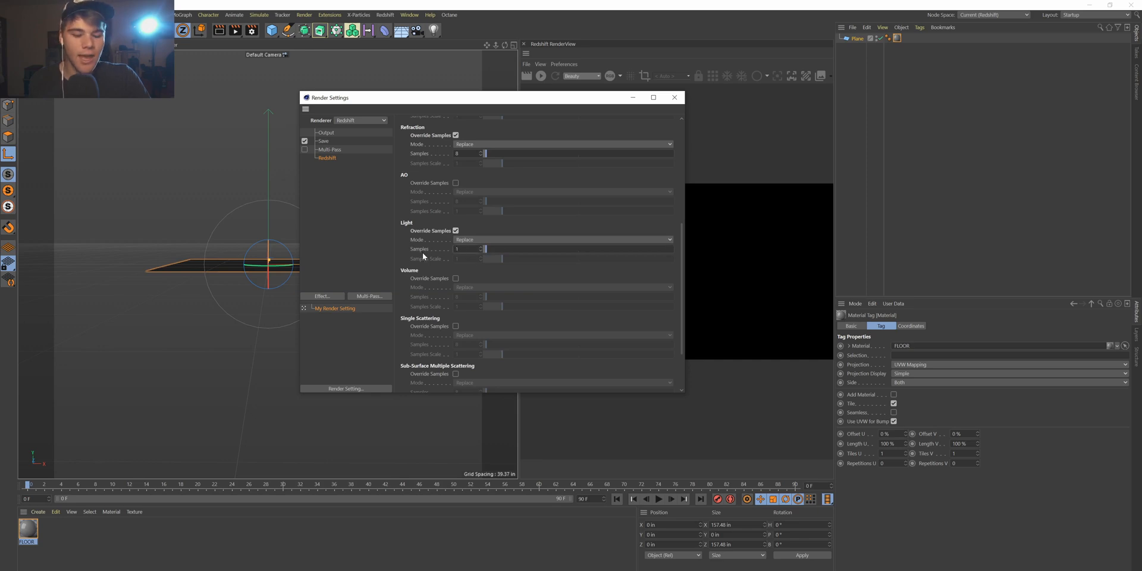
# Set the override samples for light, refraction and reflection to 128 each.
pyautogui.write('12')
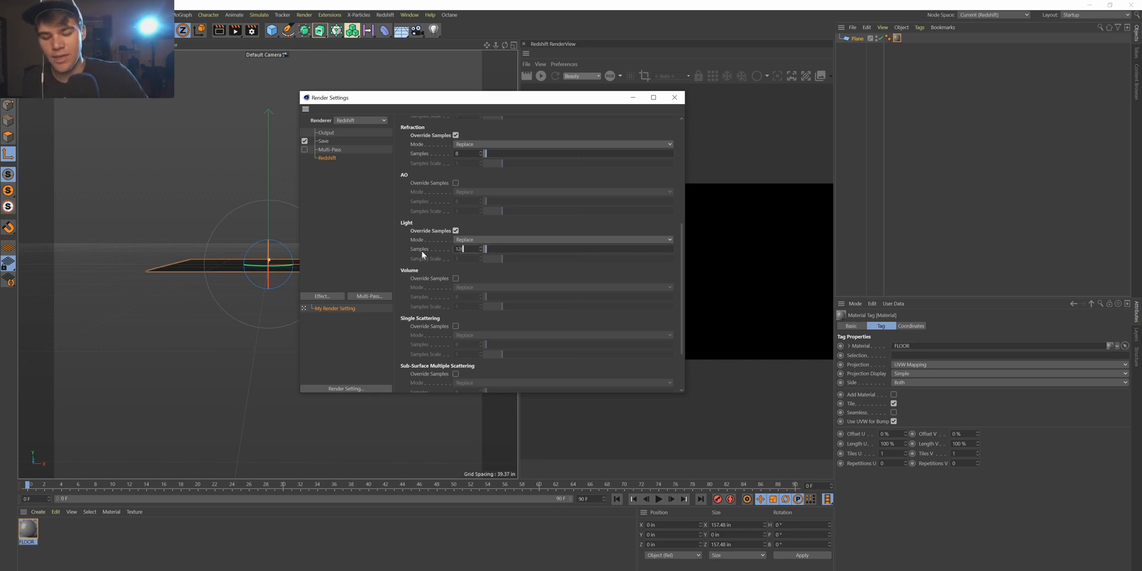
pyautogui.write('8')
pyautogui.press('Return')
pyautogui.scroll(3, 436, 251)
pyautogui.click(468, 260)
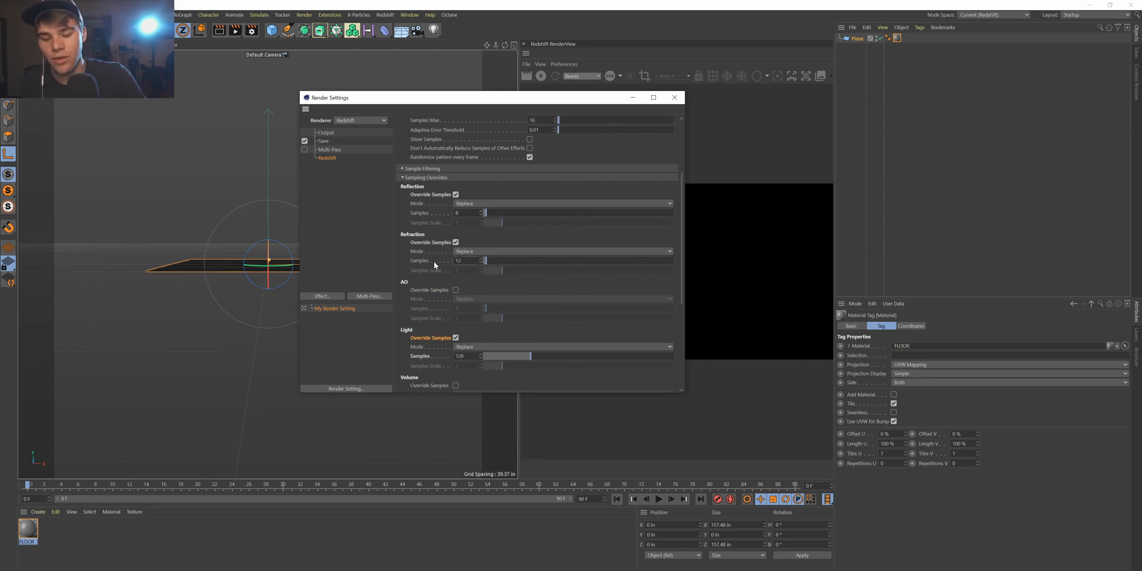
pyautogui.write('128')
pyautogui.click(466, 213)
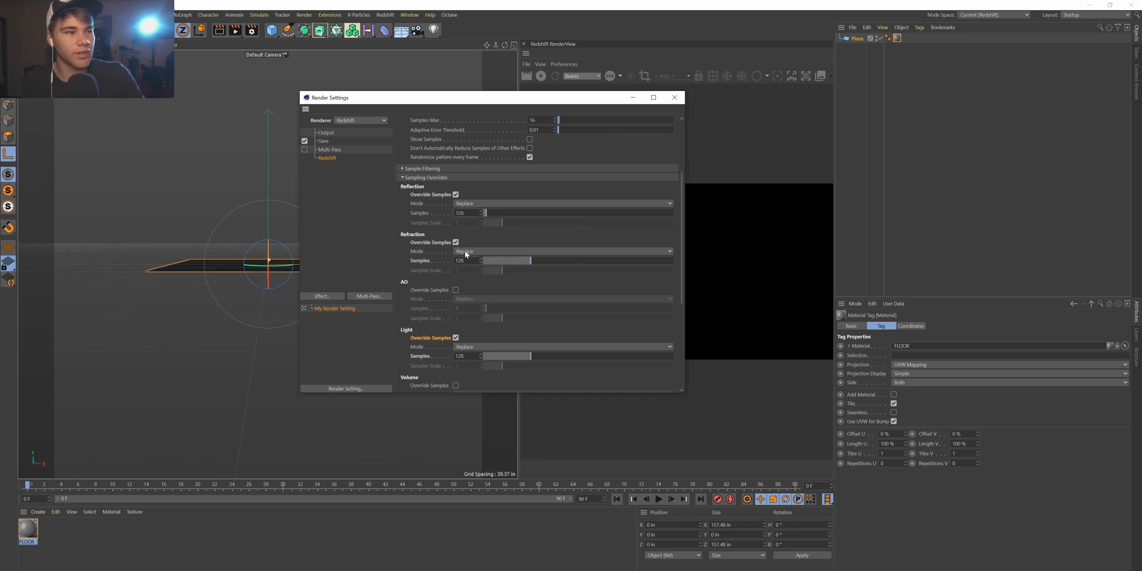
pyautogui.write('128')
pyautogui.press('Return')
pyautogui.scroll(3, 438, 286)
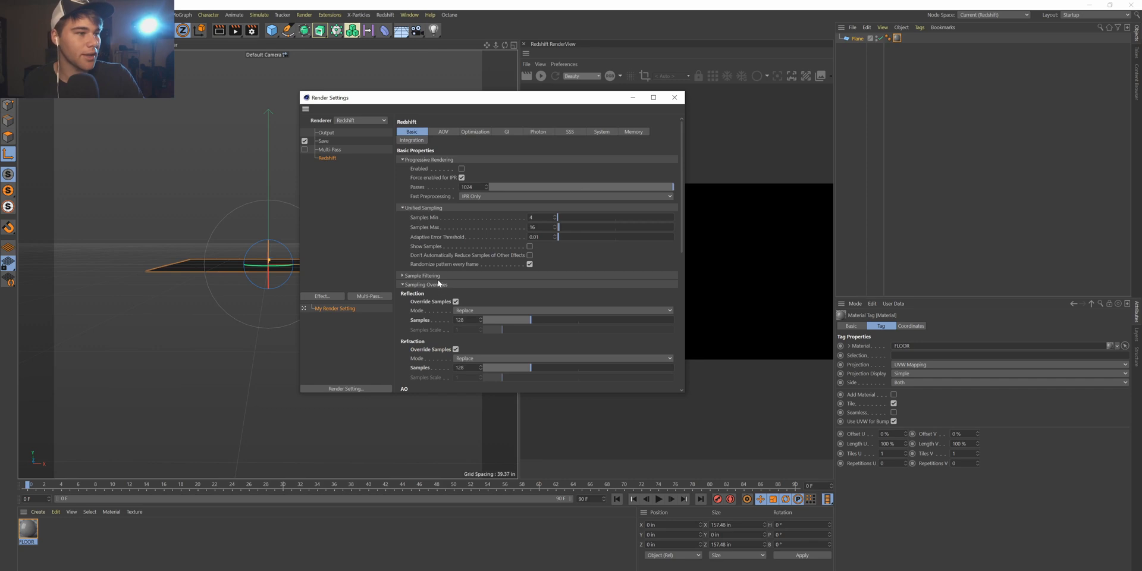
pyautogui.click(438, 286)
# Set the primary GI engine to Brute Force with 512 rays.
pyautogui.click(507, 132)
pyautogui.click(484, 160)
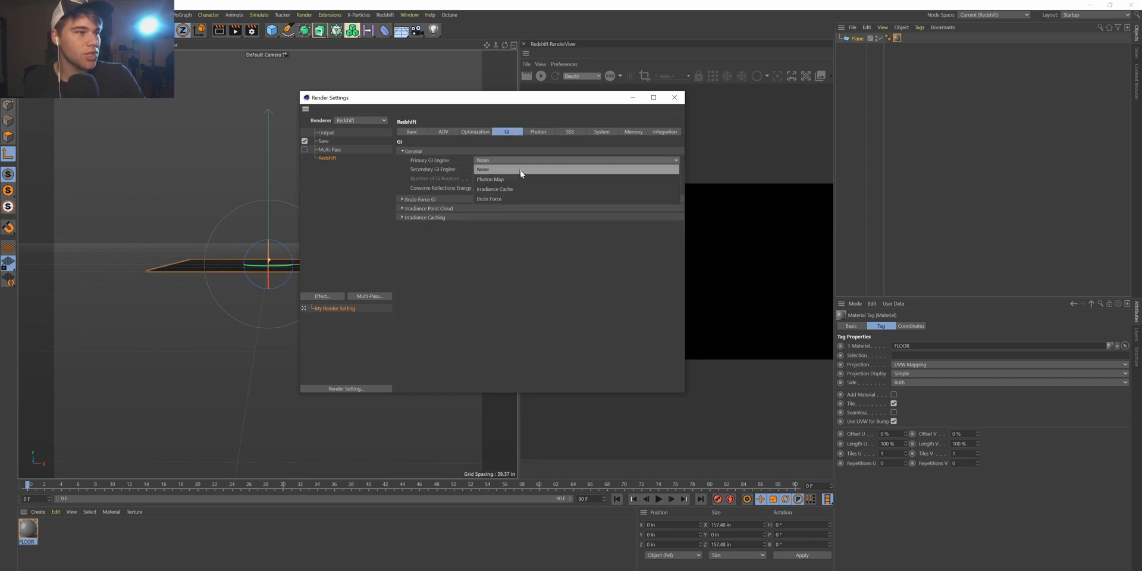
pyautogui.click(483, 203)
pyautogui.click(420, 200)
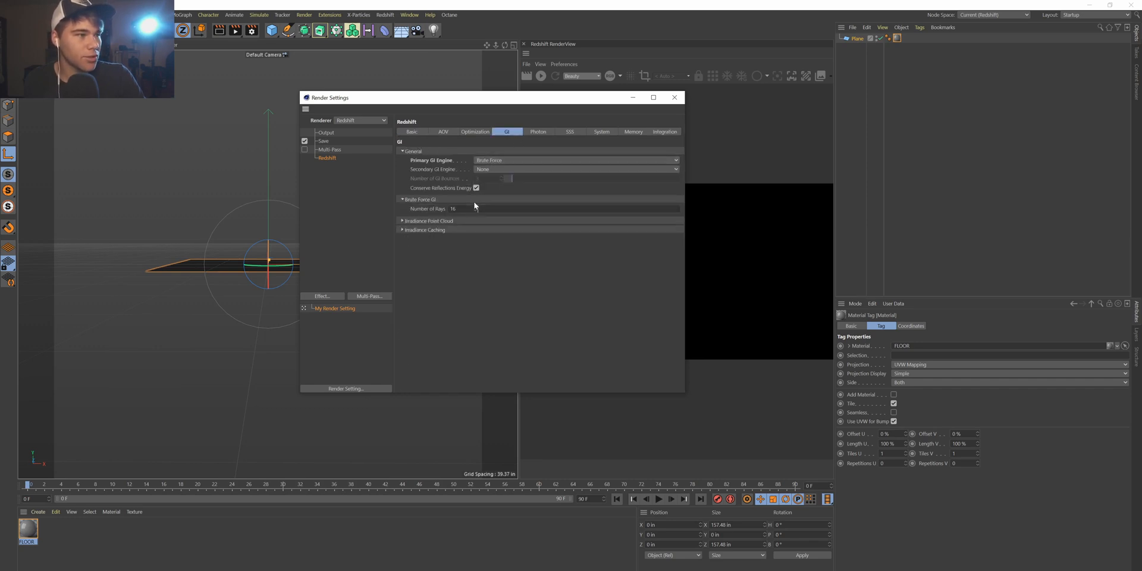
pyautogui.click(458, 208)
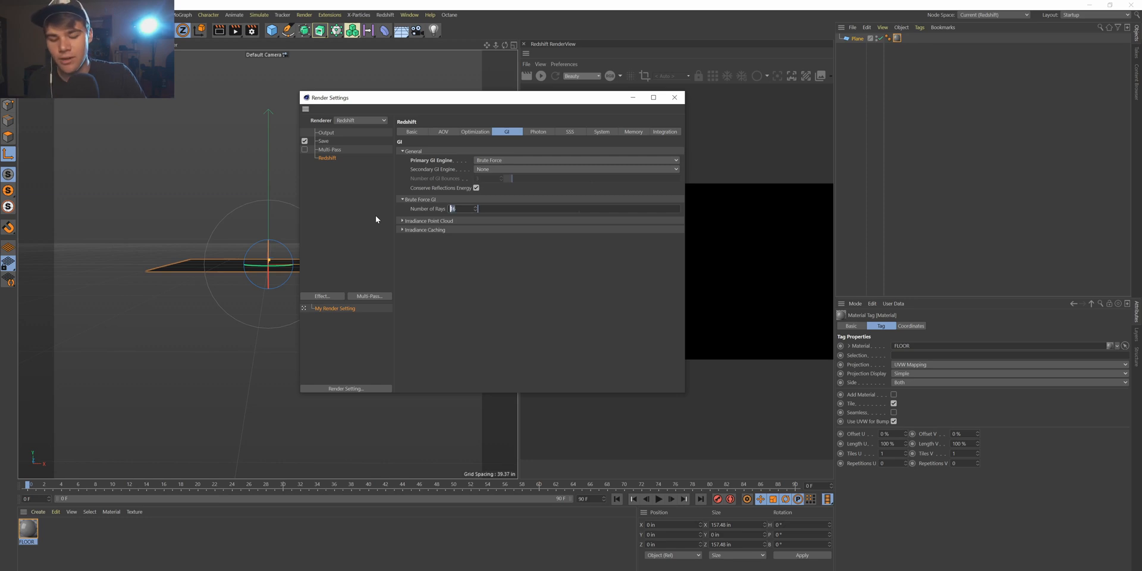
pyautogui.write('512')
pyautogui.press('Return')
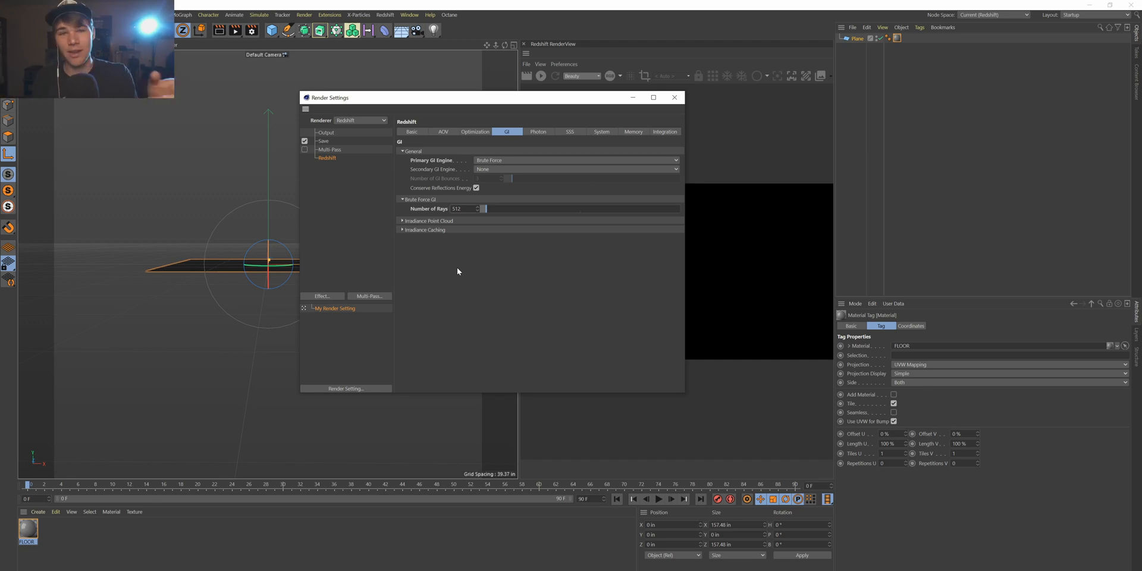
# Close the render settings, start the live render in the Redshift RenderView and open the FLOOR material's shader graph.
pyautogui.click(675, 97)
pyautogui.click(540, 76)
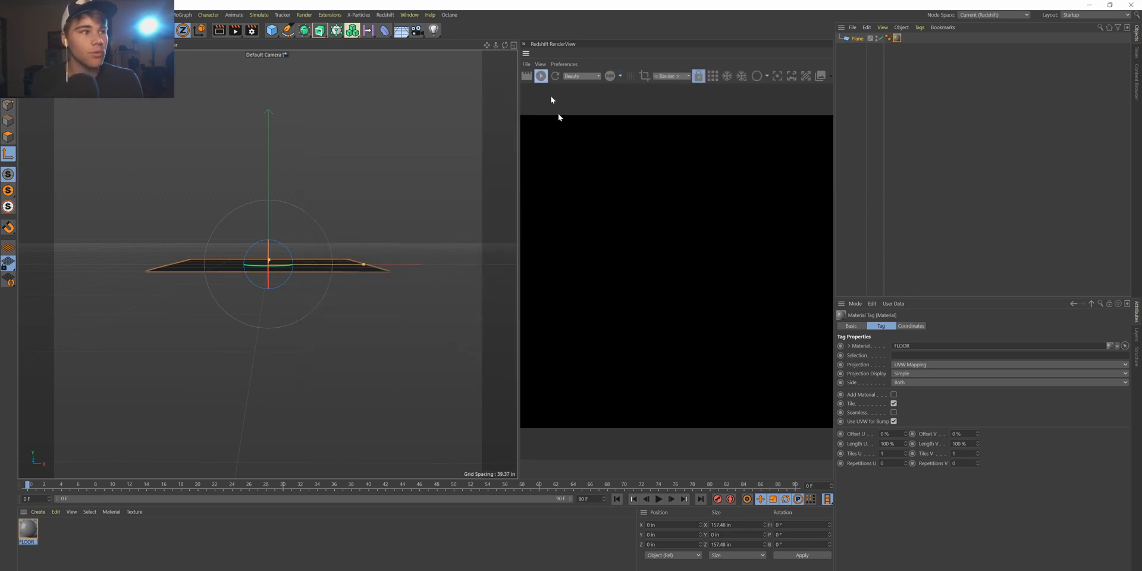
pyautogui.scroll(-3, 608, 284)
pyautogui.scroll(2, 608, 284)
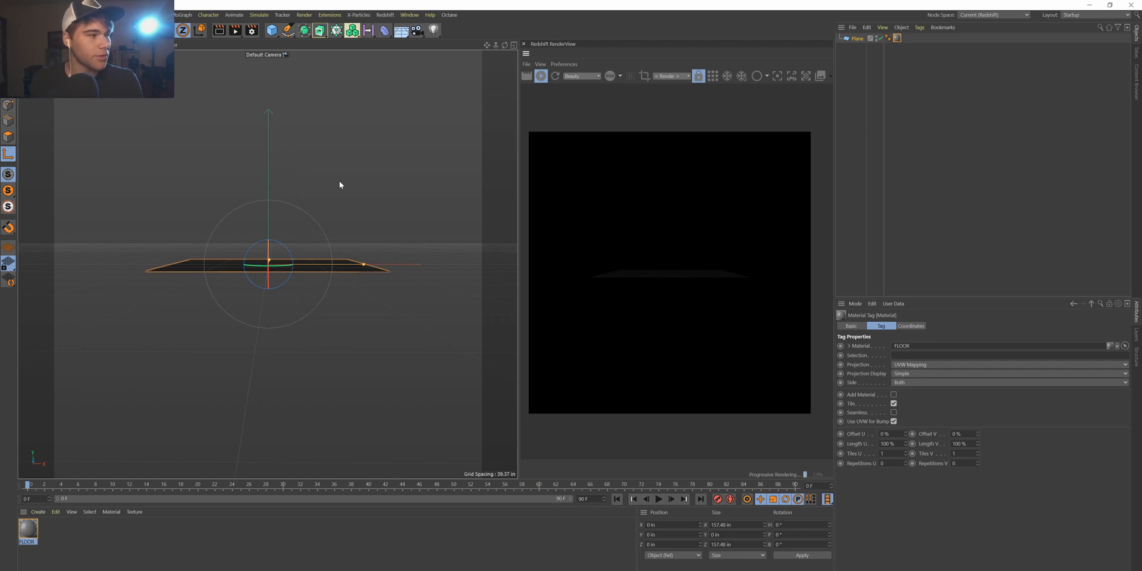
pyautogui.doubleClick(28, 528)
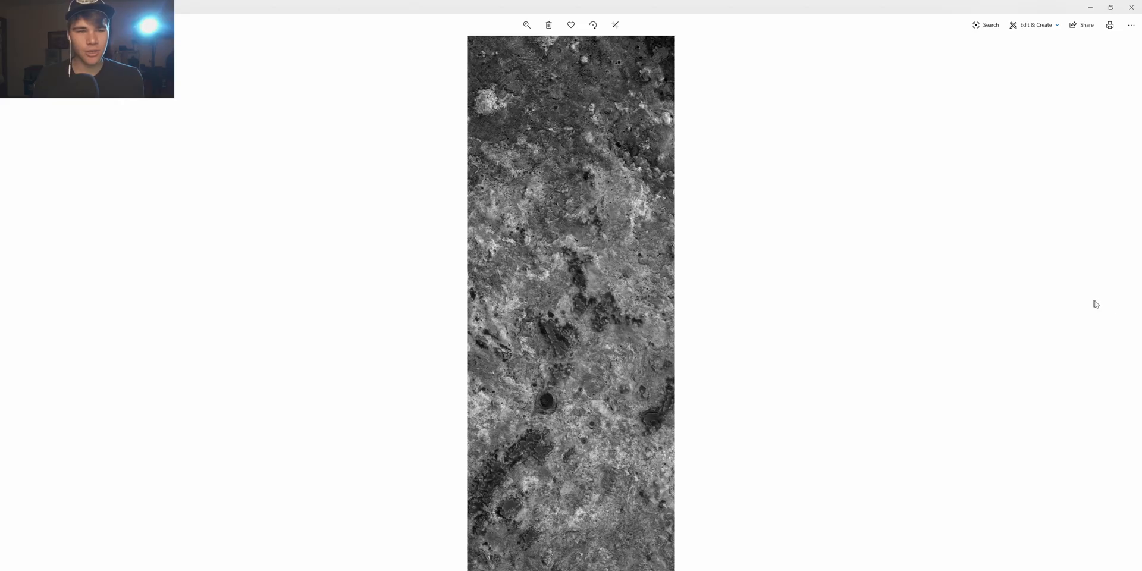
# Switch to the image viewer and look through the terrain surface images for a displacement texture, then close it.
pyautogui.click(1120, 323)
pyautogui.moveTo(12, 376)
pyautogui.click(23, 341)
pyautogui.click(22, 342)
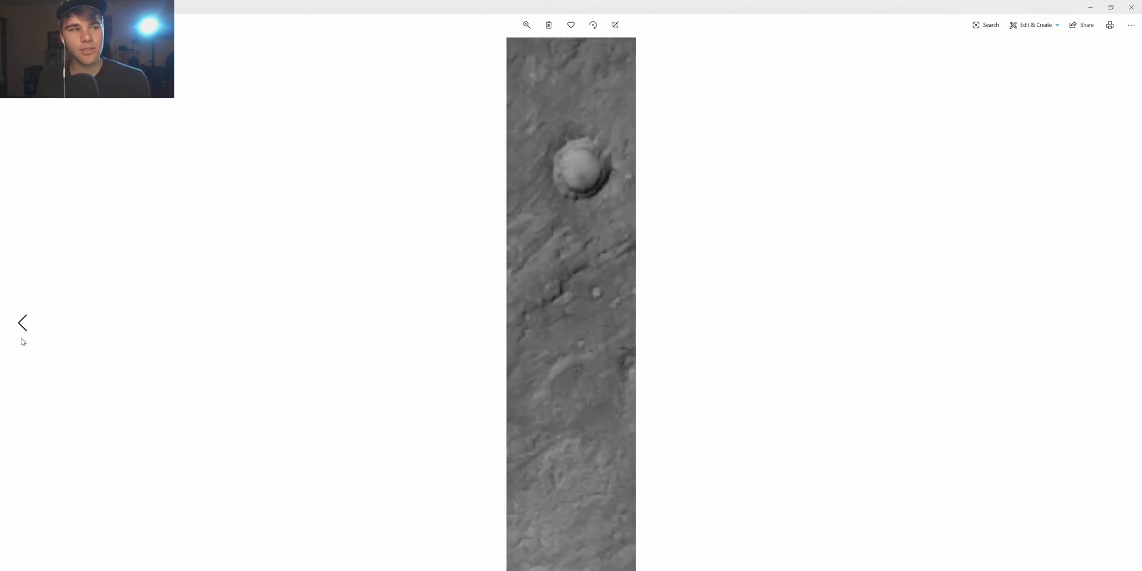
pyautogui.click(23, 342)
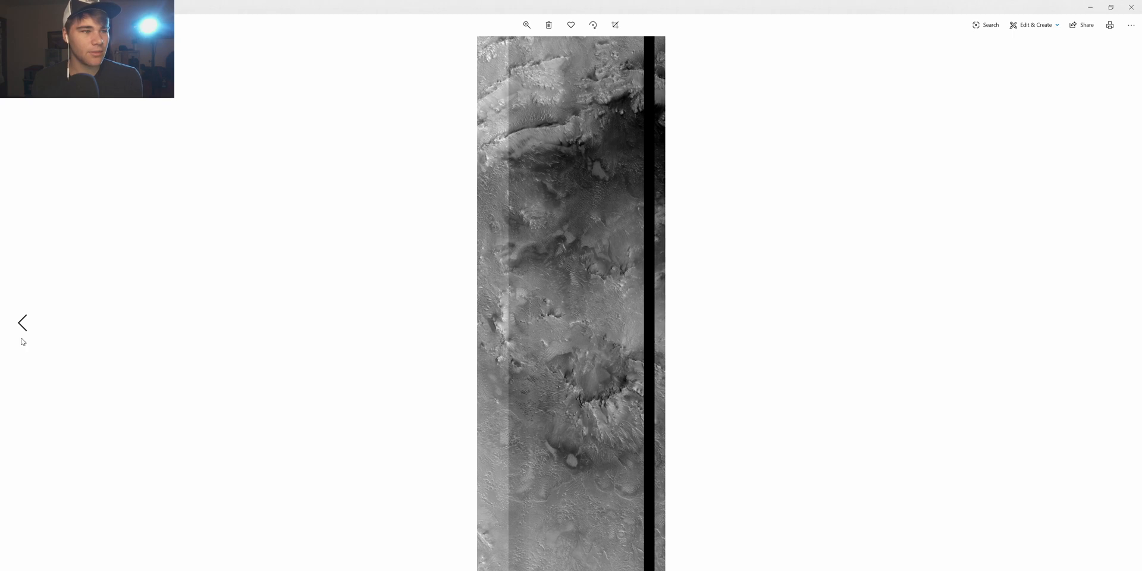
pyautogui.click(23, 342)
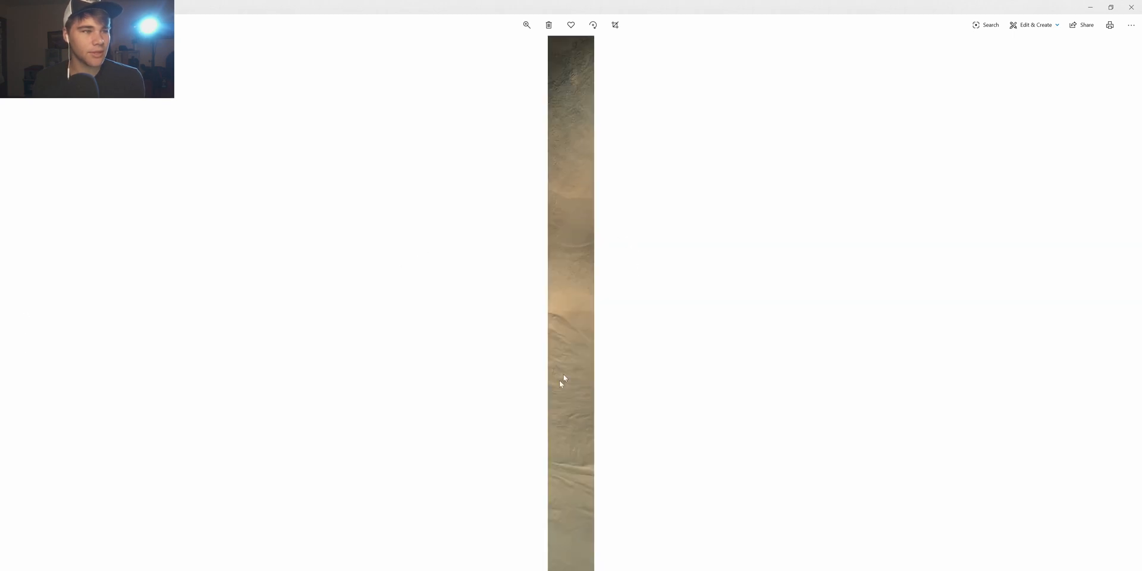
pyautogui.click(1131, 324)
pyautogui.click(1131, 324)
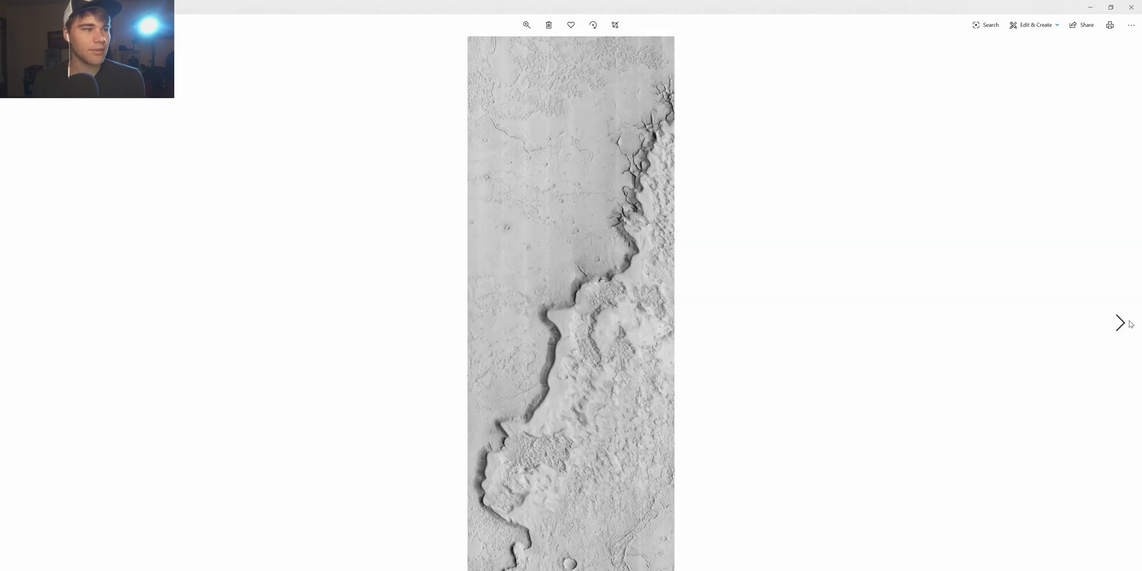
pyautogui.moveTo(1109, 387)
pyautogui.click(1121, 322)
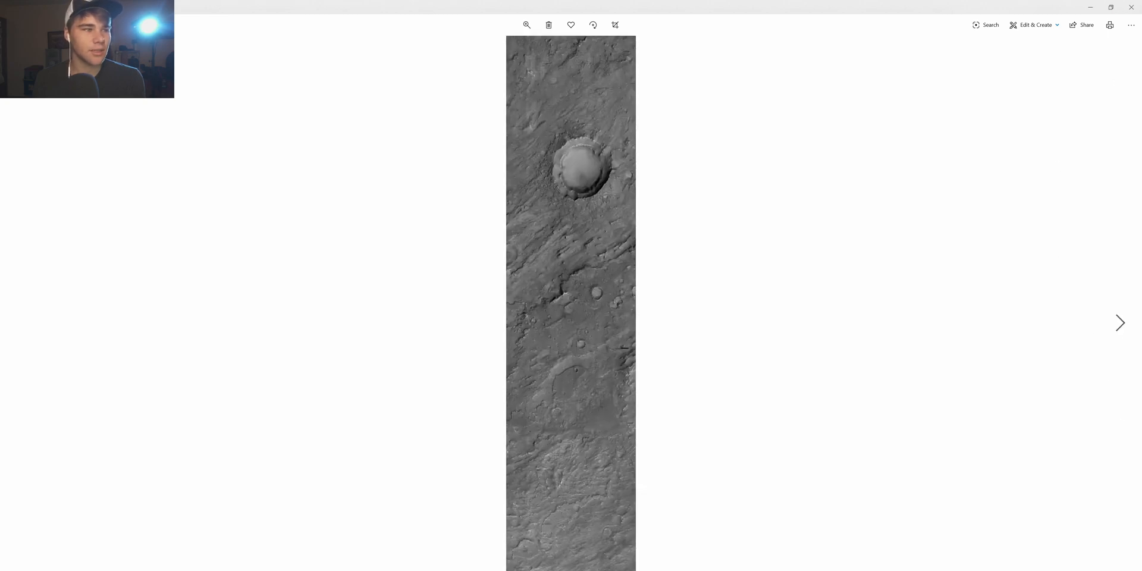
pyautogui.click(1129, 7)
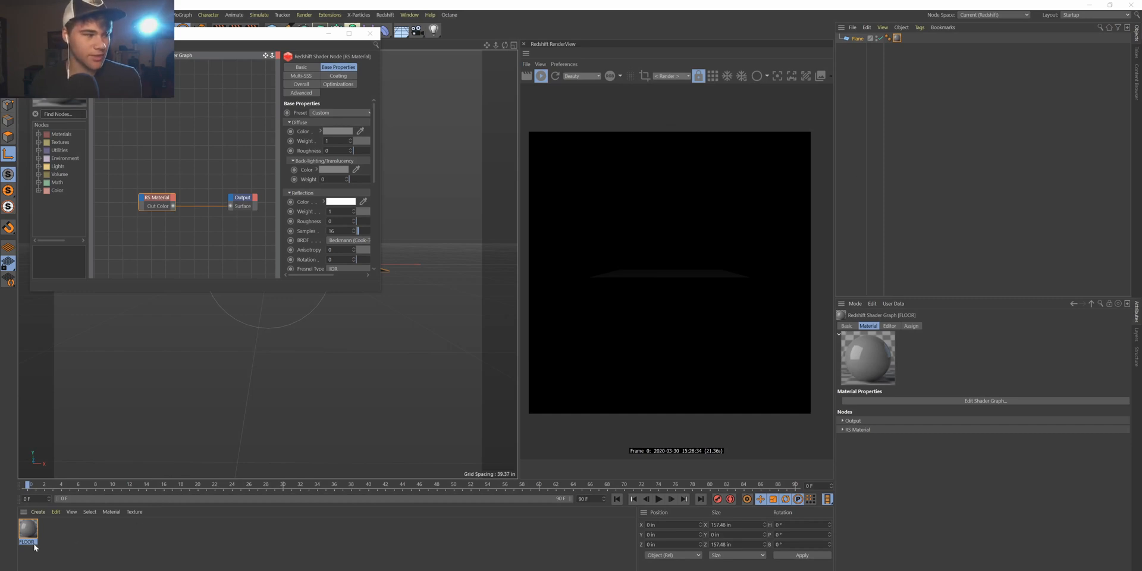
# Add the ESP_059738_2050_RED.NOMAP.browse image as a texture node in the FLOOR shader graph, and widen the graph window to make room.
pyautogui.click(119, 34)
pyautogui.moveTo(369, 568); pyautogui.dragTo(106, 250)
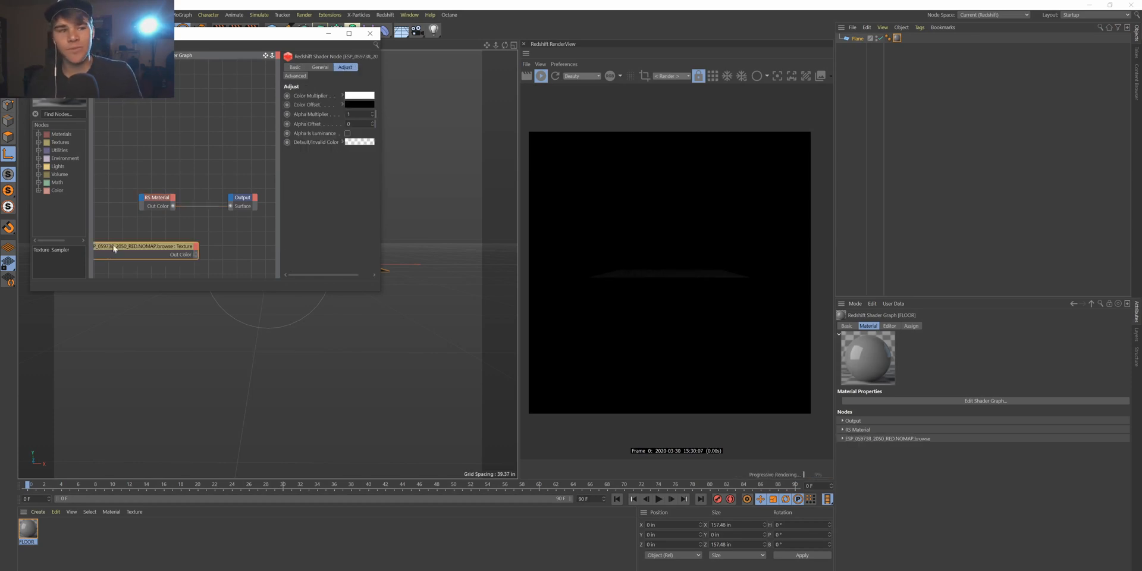
pyautogui.moveTo(247, 165)
pyautogui.mouseDown()
pyautogui.moveTo(166, 212)
pyautogui.moveTo(133, 212)
pyautogui.mouseUp()
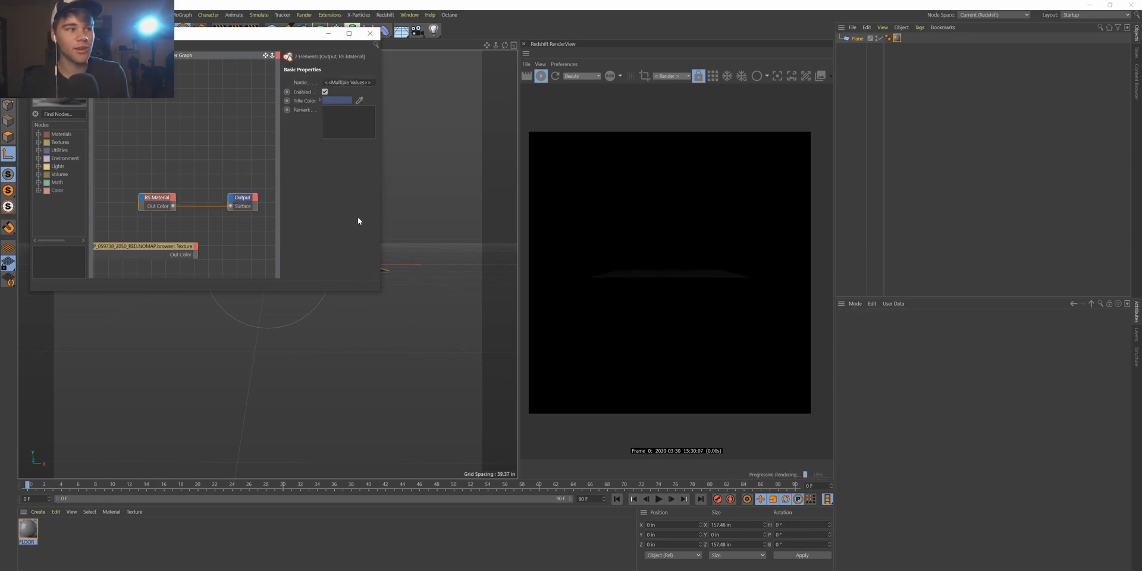
pyautogui.moveTo(379, 214); pyautogui.dragTo(642, 237)
pyautogui.moveTo(278, 204); pyautogui.dragTo(367, 206)
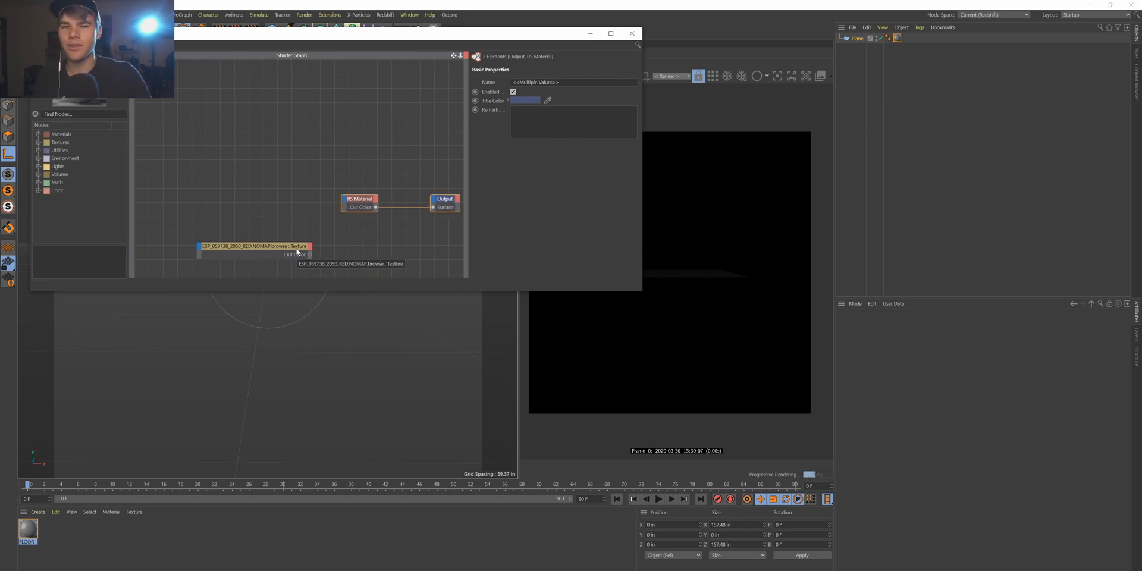
# Add a Displacement node beside the texture node in the FLOOR shader graph.
pyautogui.click(338, 246)
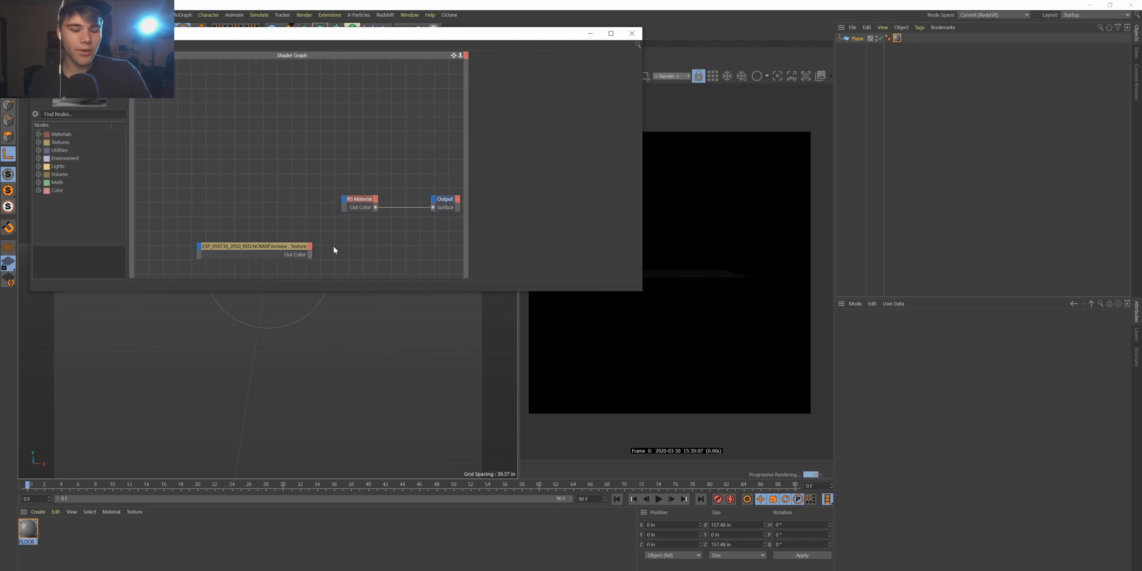
pyautogui.rightClick(334, 249)
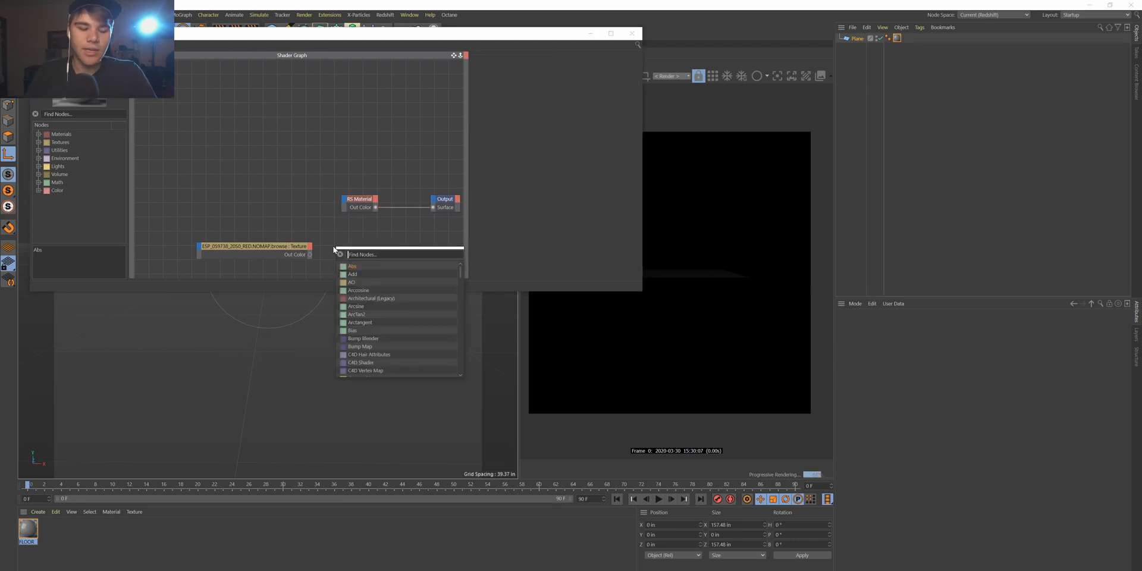
pyautogui.write('dis')
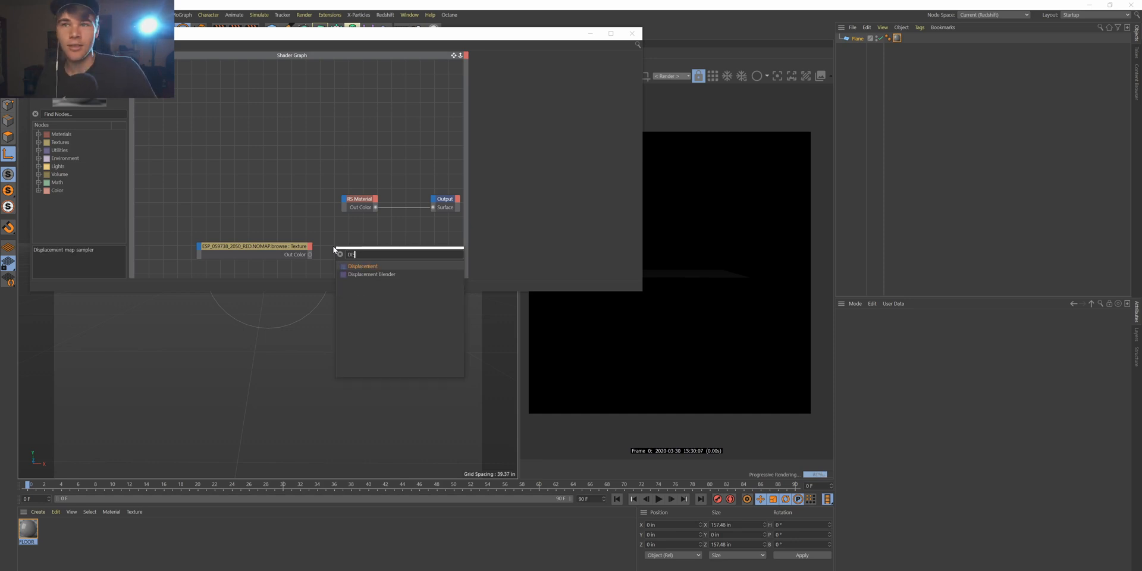
pyautogui.click(364, 265)
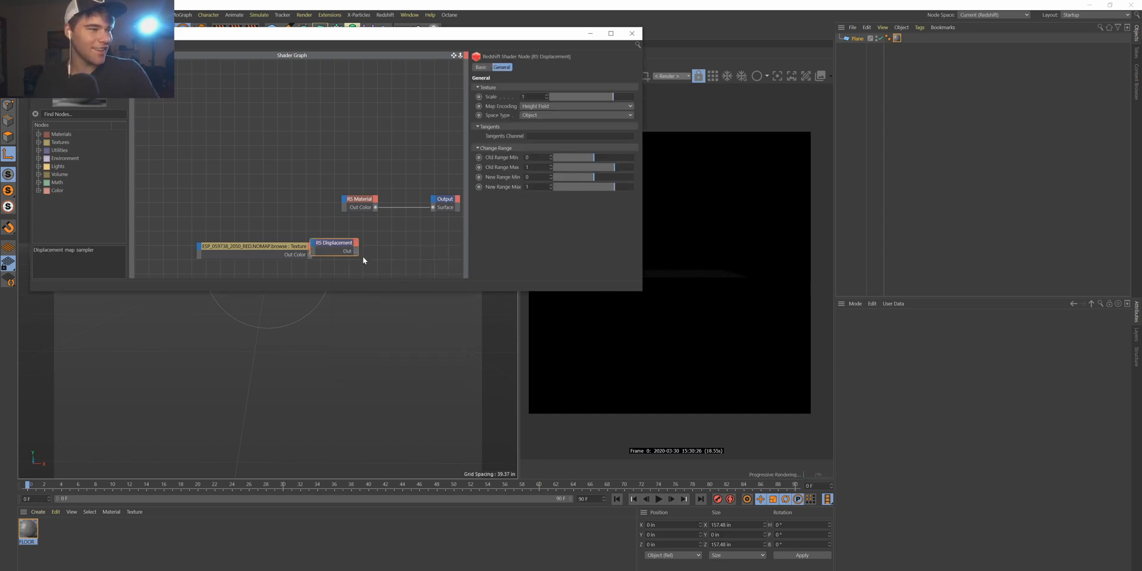
# Connect the texture's Out Color to the RS Displacement's Tex Map and its Out to the Output node's Displacement, and move the graph window aside.
pyautogui.moveTo(331, 250)
pyautogui.mouseDown()
pyautogui.moveTo(371, 255)
pyautogui.moveTo(351, 252)
pyautogui.mouseUp()
pyautogui.click(399, 260)
pyautogui.moveTo(415, 212); pyautogui.dragTo(436, 206)
pyautogui.click(451, 207)
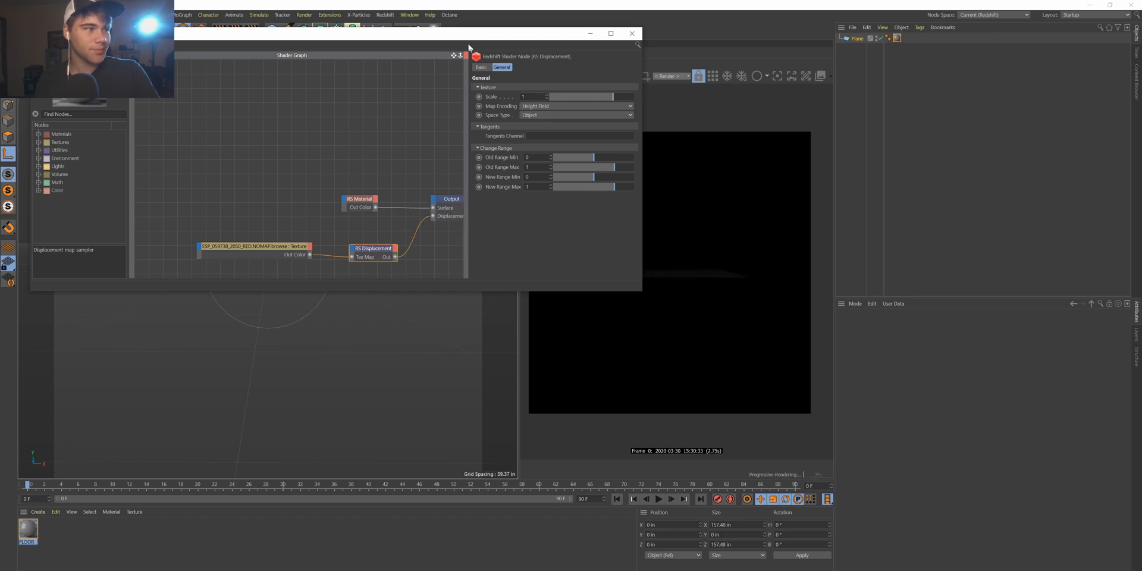
pyautogui.moveTo(468, 41); pyautogui.dragTo(708, 534)
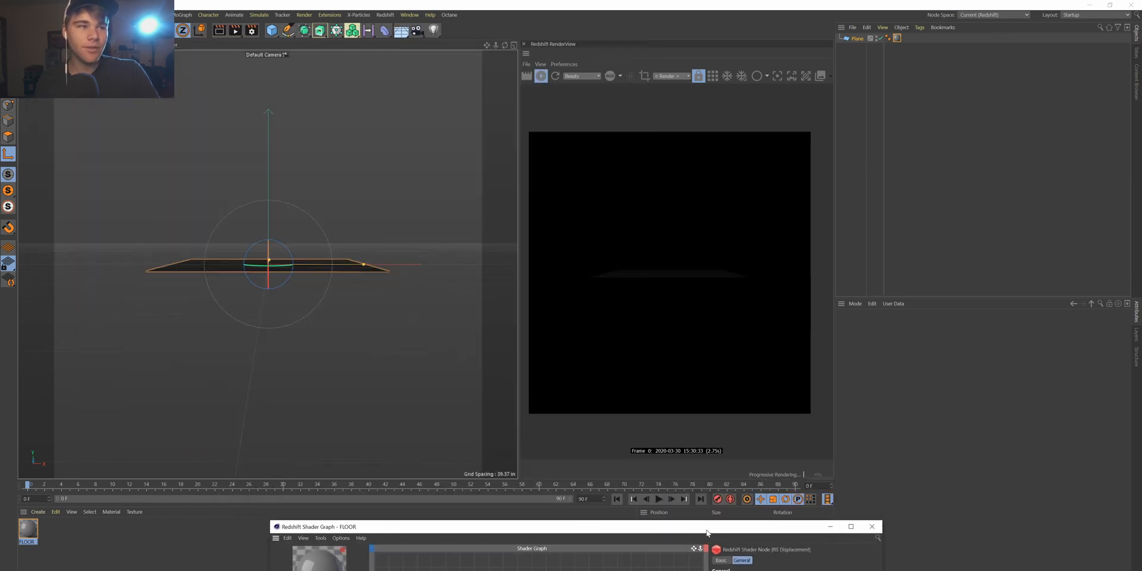
# Add a Redshift Object tag to the Plane.
pyautogui.rightClick(857, 40)
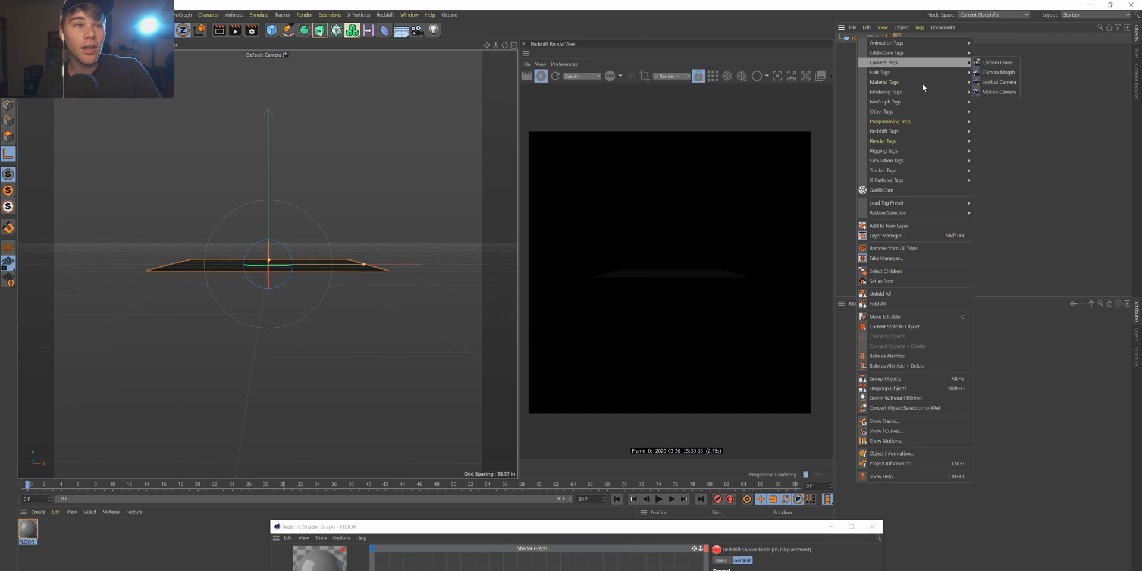
pyautogui.moveTo(952, 48)
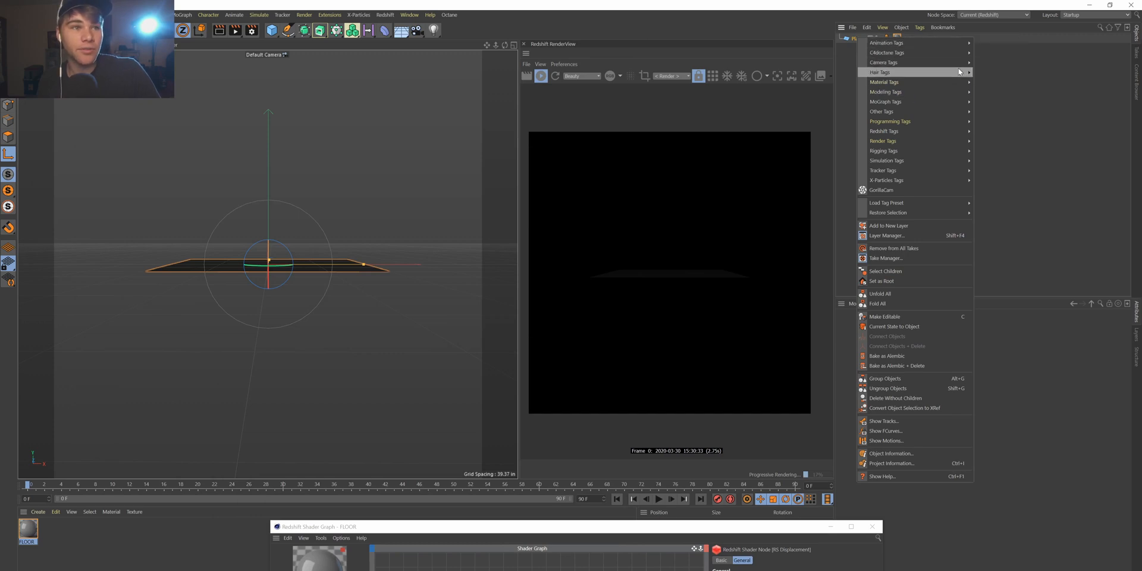
pyautogui.moveTo(959, 92)
pyautogui.moveTo(942, 136)
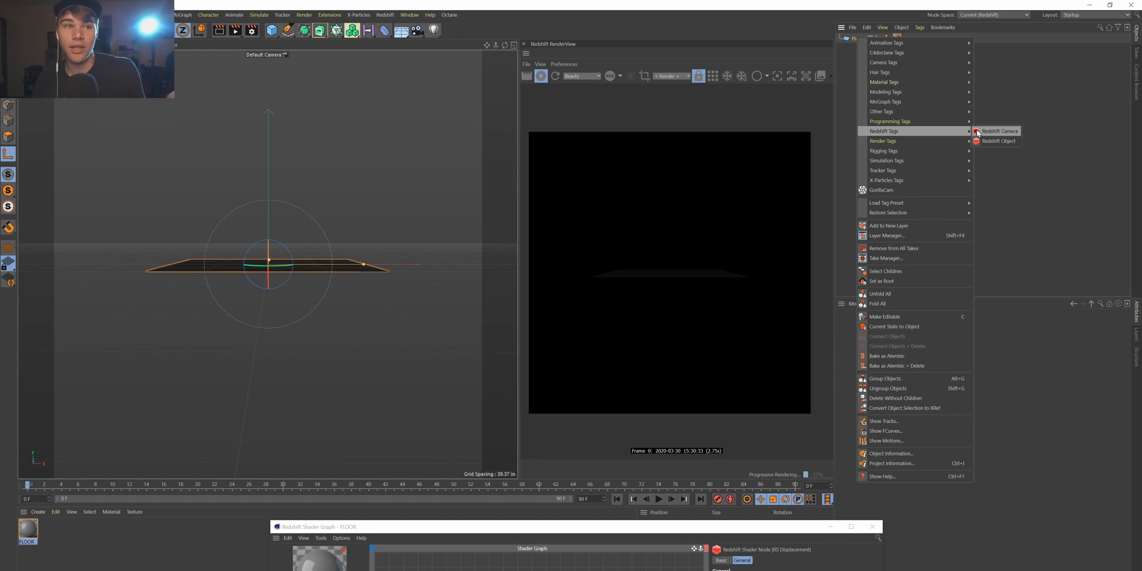
pyautogui.click(998, 141)
# Override the geometry settings in the Plane's Redshift Object tag and enable displacement, with tessellation turned off.
pyautogui.click(910, 326)
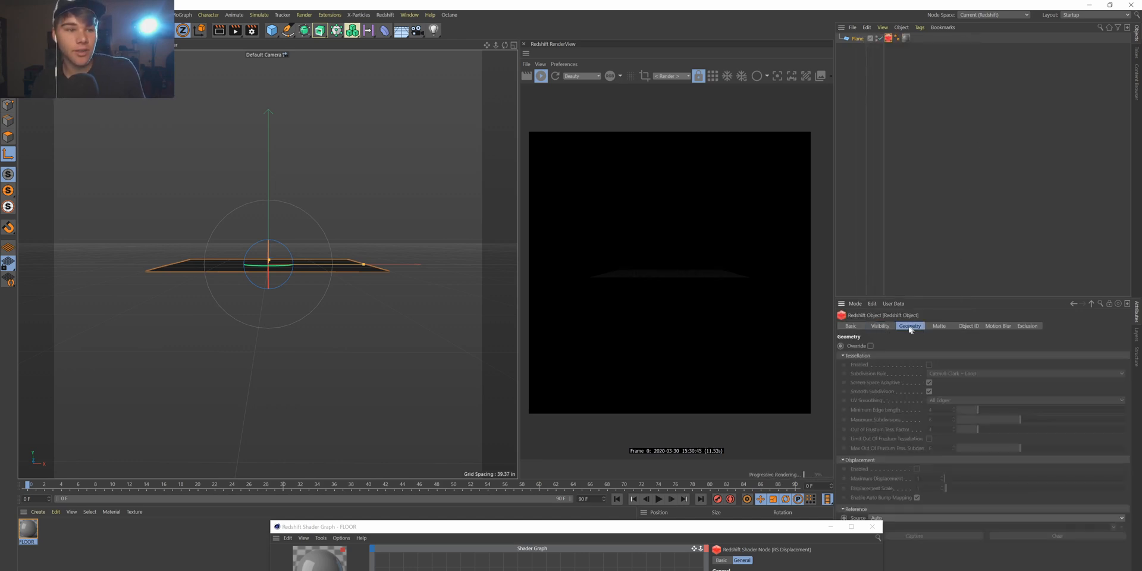
pyautogui.click(871, 346)
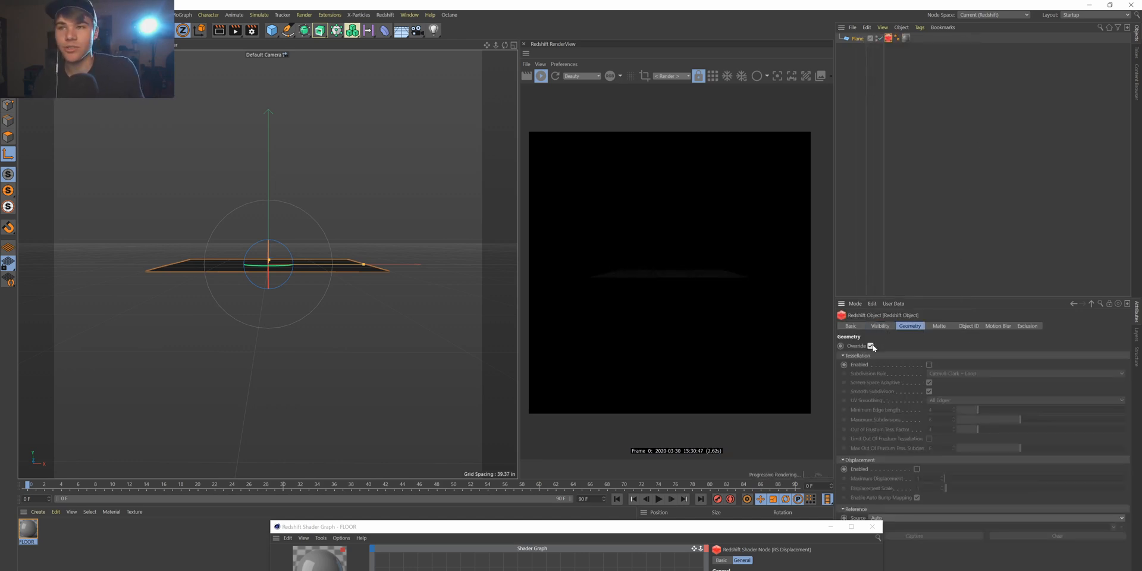
pyautogui.click(930, 365)
pyautogui.click(916, 469)
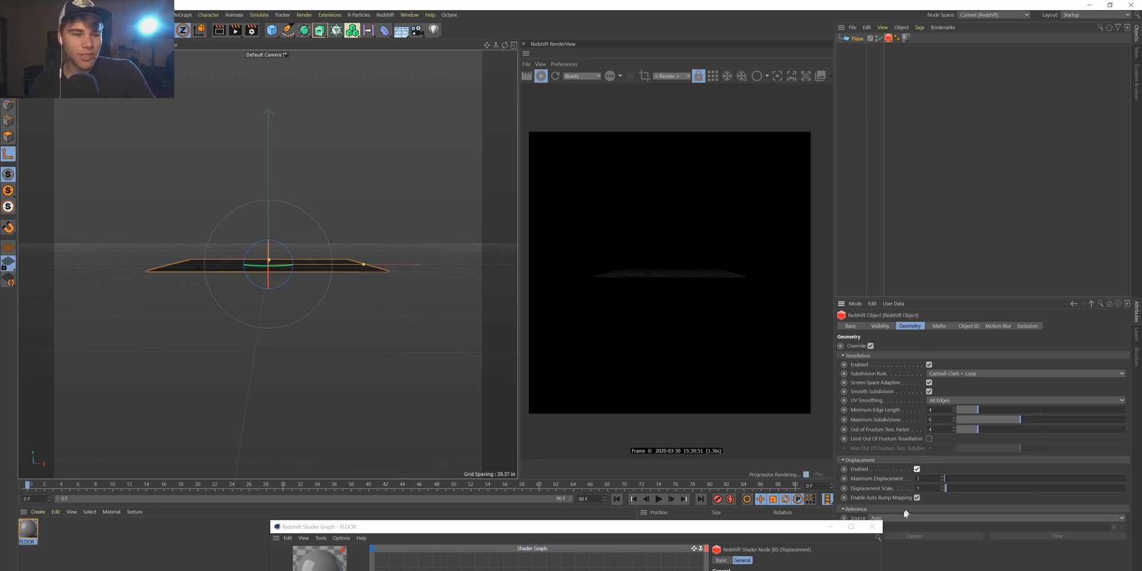
pyautogui.click(929, 364)
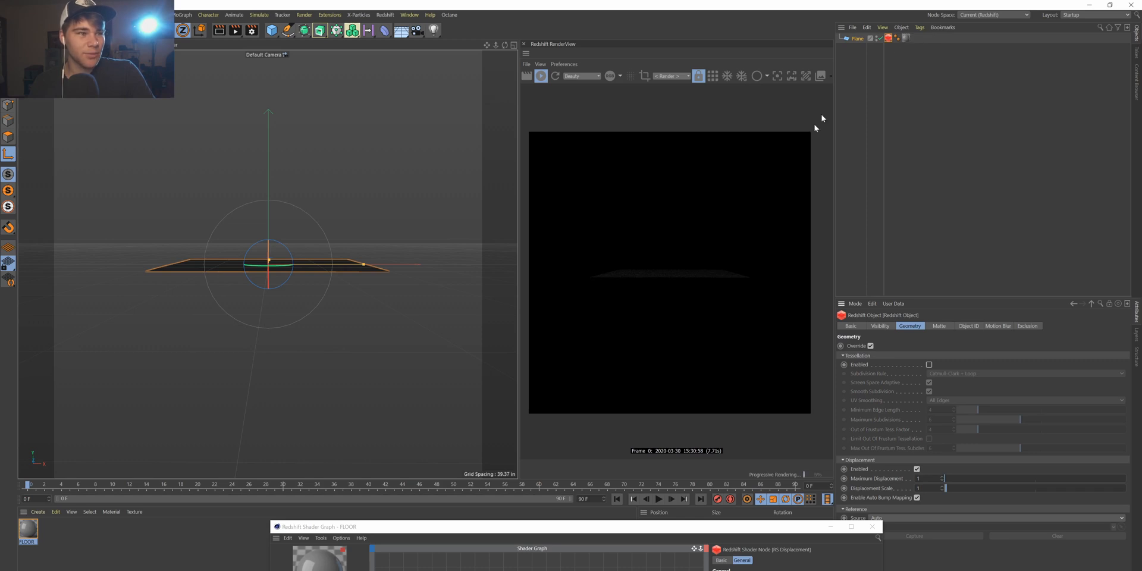
# Add a Redshift Sun & Sky Rig to light the scene.
pyautogui.click(385, 14)
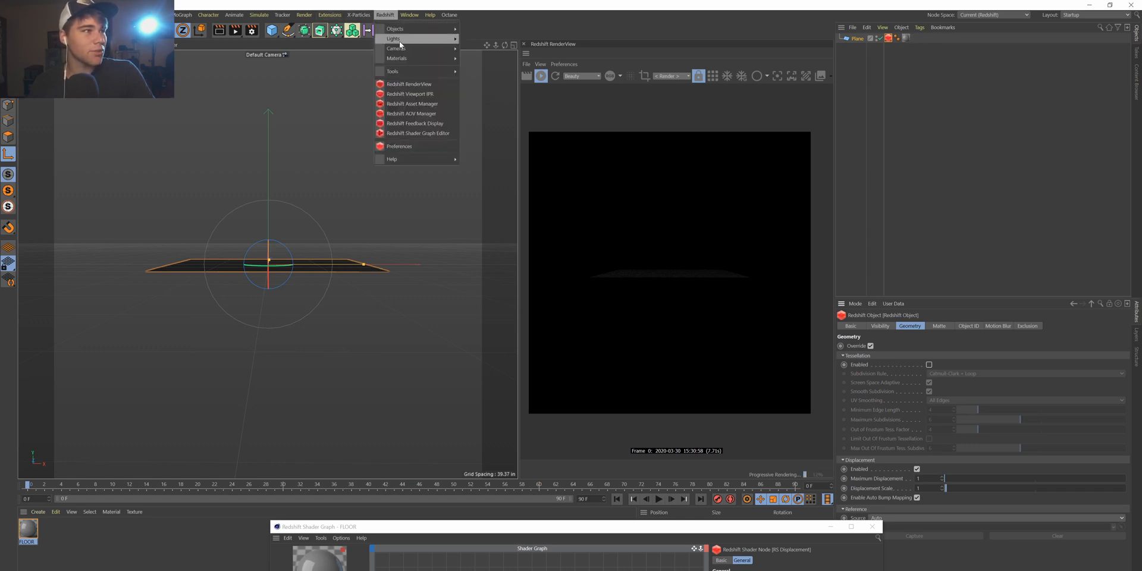
pyautogui.moveTo(406, 30)
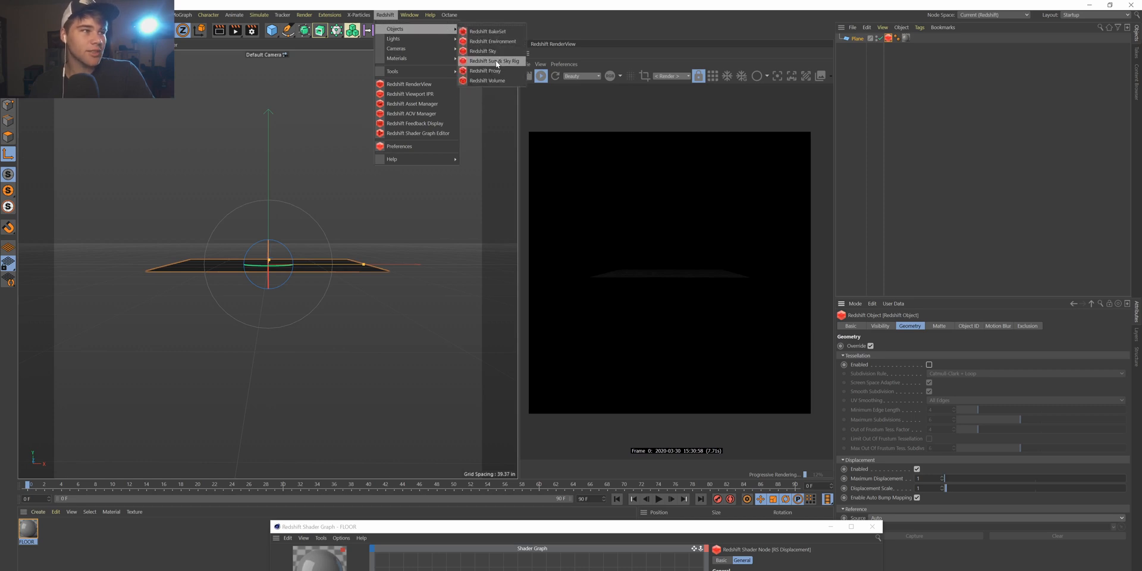
pyautogui.click(496, 59)
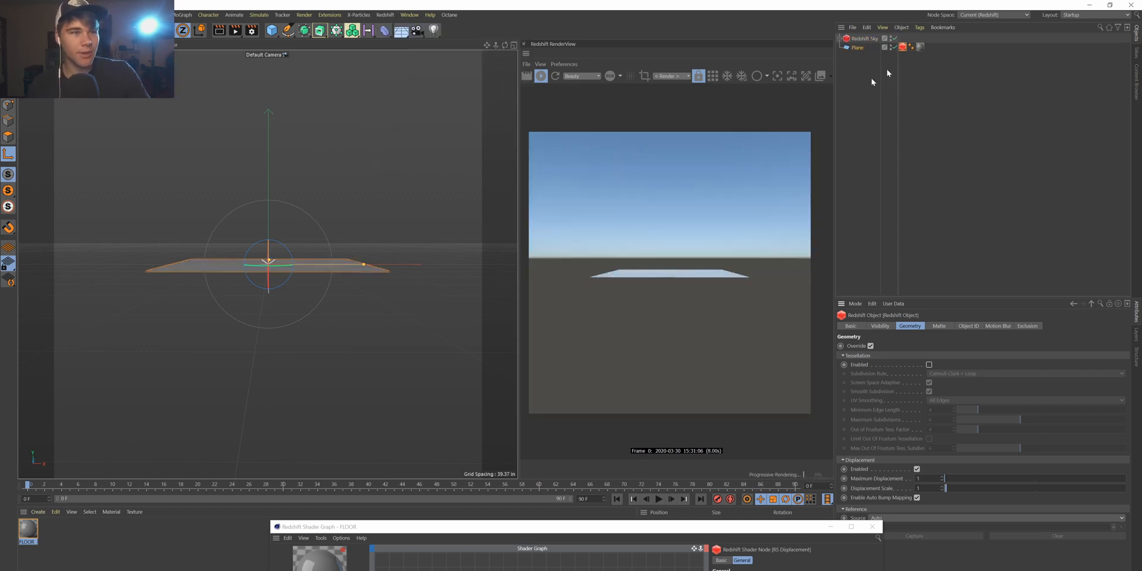
# Scale the Plane up uniformly to about 1217 in wide and deep.
pyautogui.click(855, 48)
pyautogui.press('t')
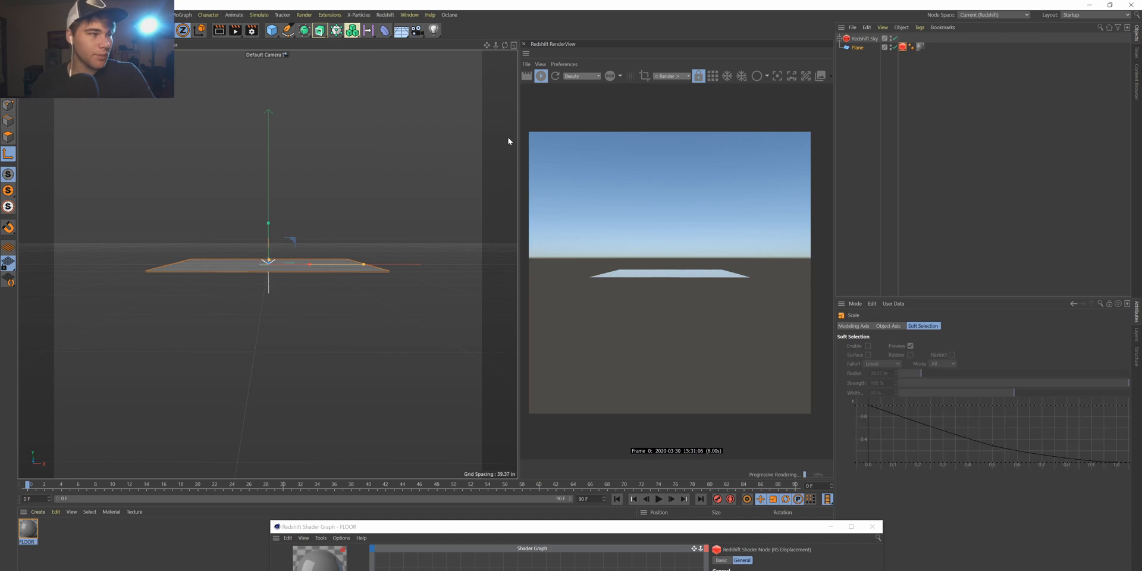
pyautogui.moveTo(328, 260); pyautogui.dragTo(491, 284)
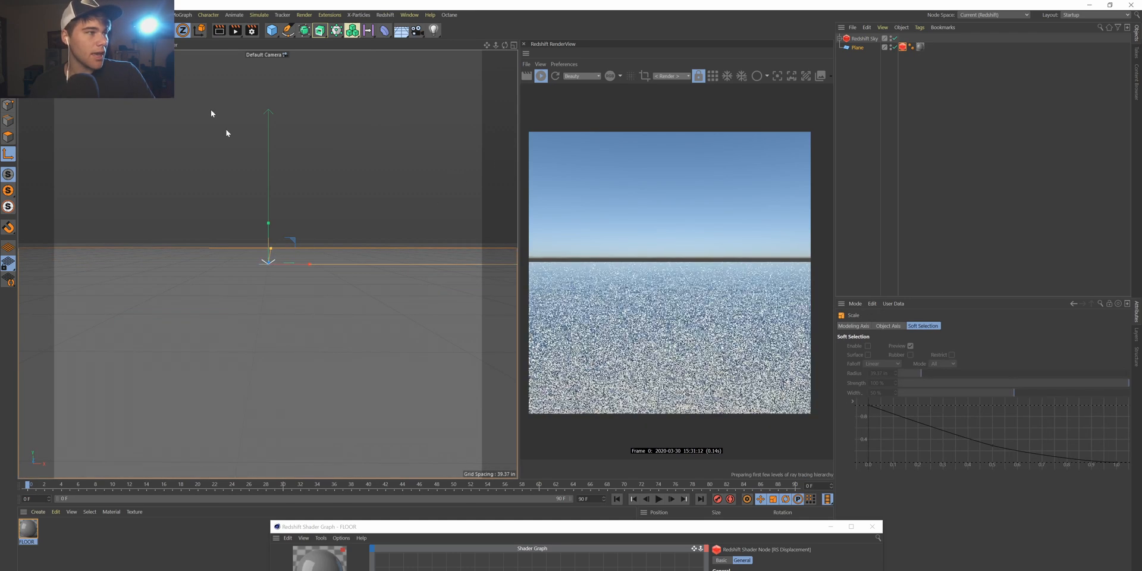
# Add a Figure primitive standing at the centre of the Plane as a size reference.
pyautogui.click(272, 29)
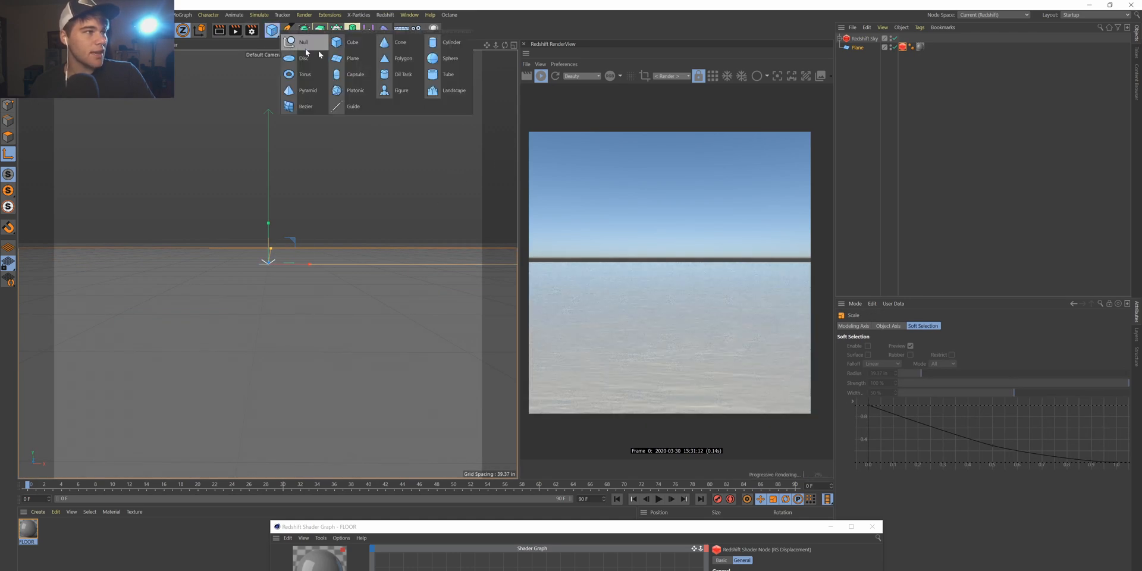
pyautogui.click(395, 90)
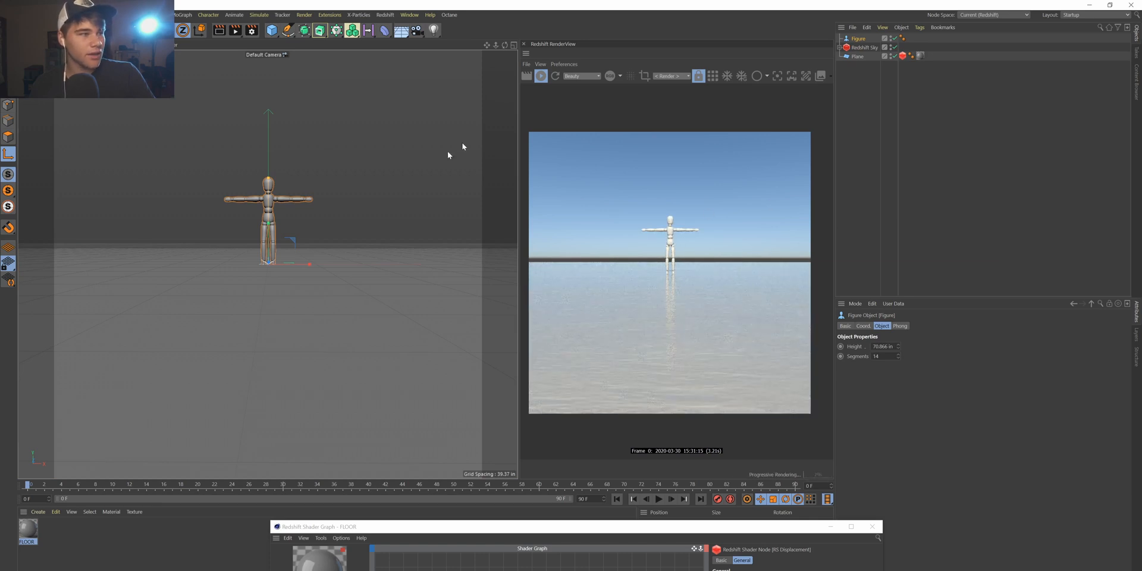
pyautogui.moveTo(496, 45); pyautogui.dragTo(381, 53)
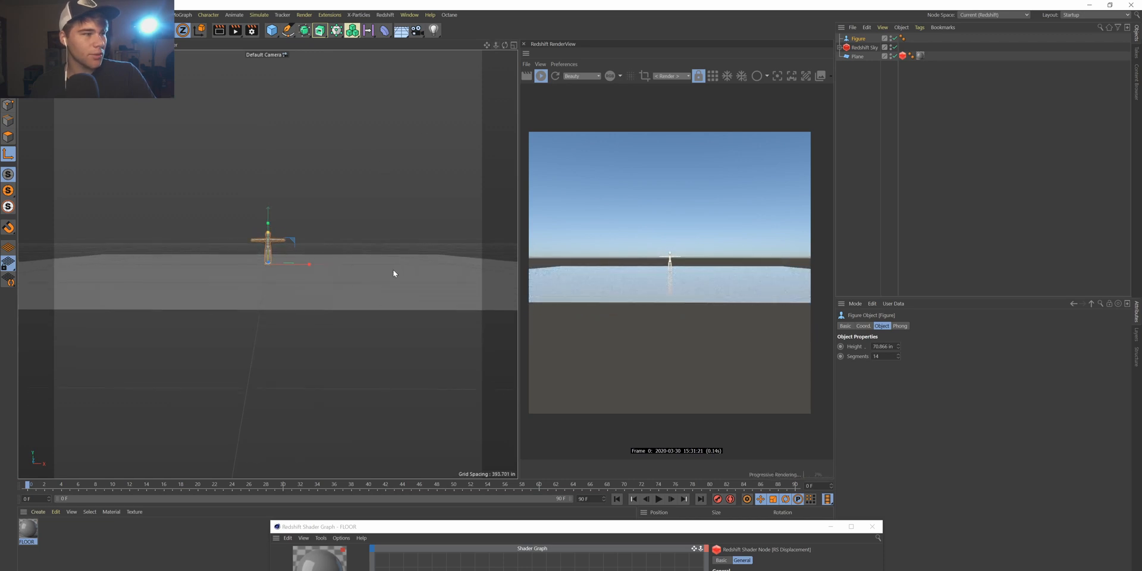
# Scale the Plane up uniformly to about 5363 in wide and deep.
pyautogui.moveTo(301, 266)
pyautogui.mouseDown()
pyautogui.moveTo(370, 280)
pyautogui.moveTo(301, 278)
pyautogui.mouseUp()
pyautogui.hotkey('ctrl', 'z')
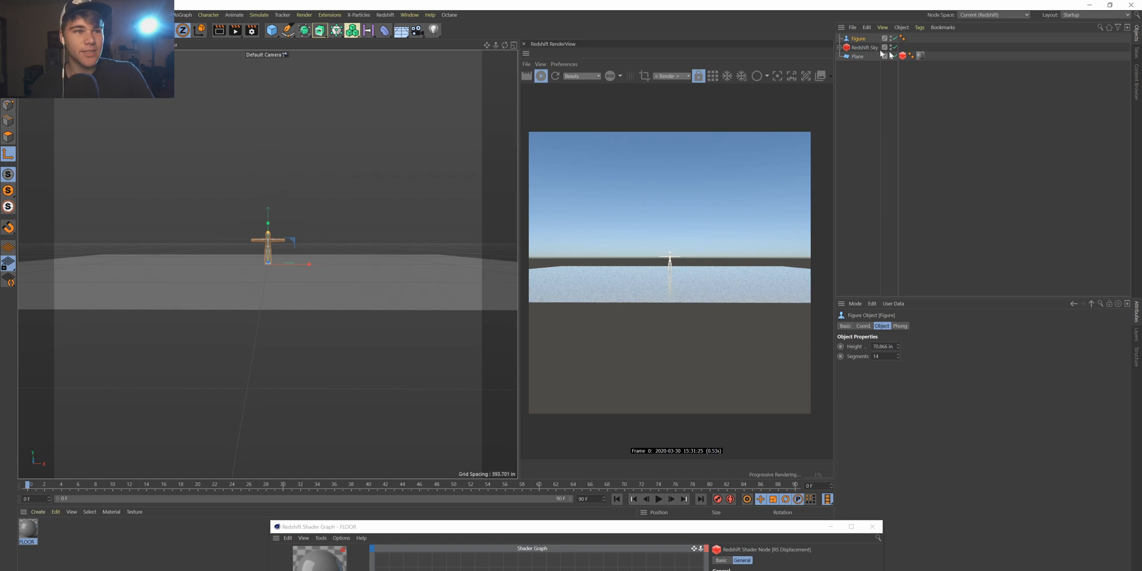
pyautogui.click(856, 56)
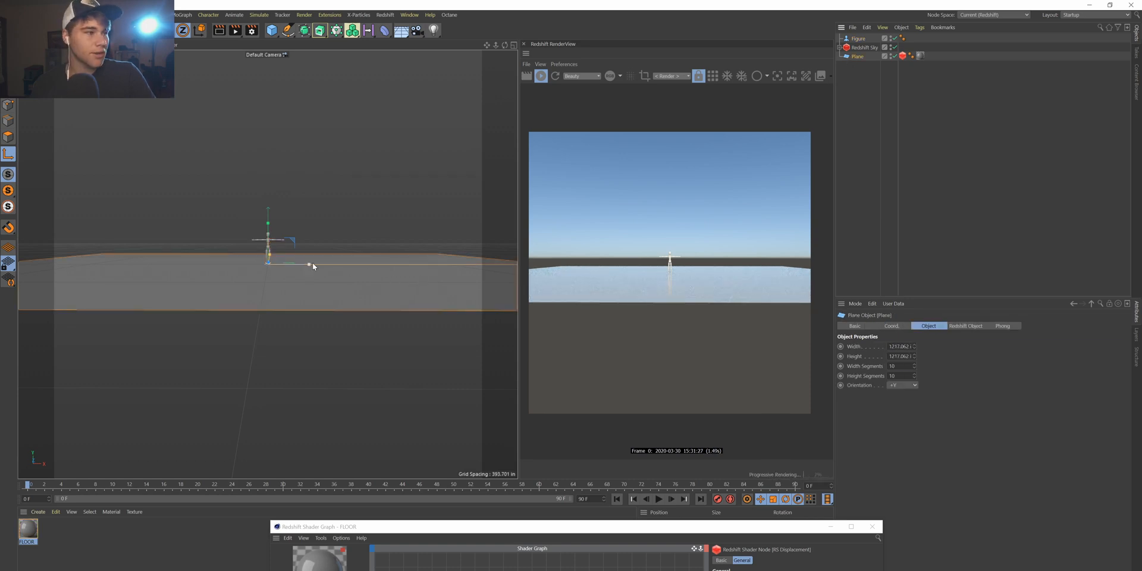
pyautogui.moveTo(310, 266); pyautogui.dragTo(444, 266)
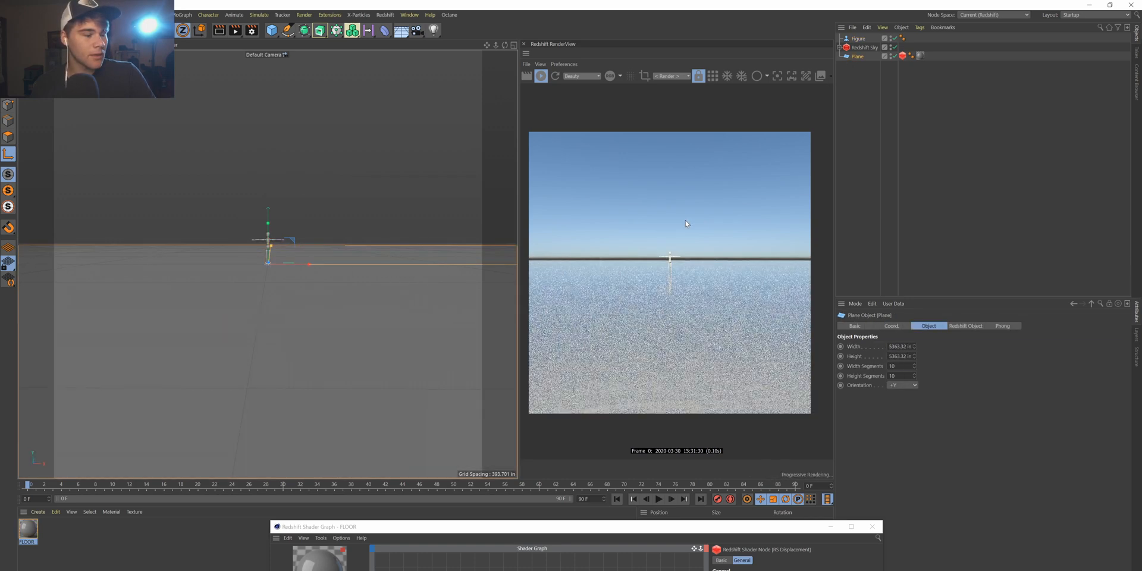
# Connect the displacement texture's color output to the reflection roughness of the RS Material in the FLOOR shader graph, and minimise the graph.
pyautogui.moveTo(628, 528); pyautogui.dragTo(822, 254)
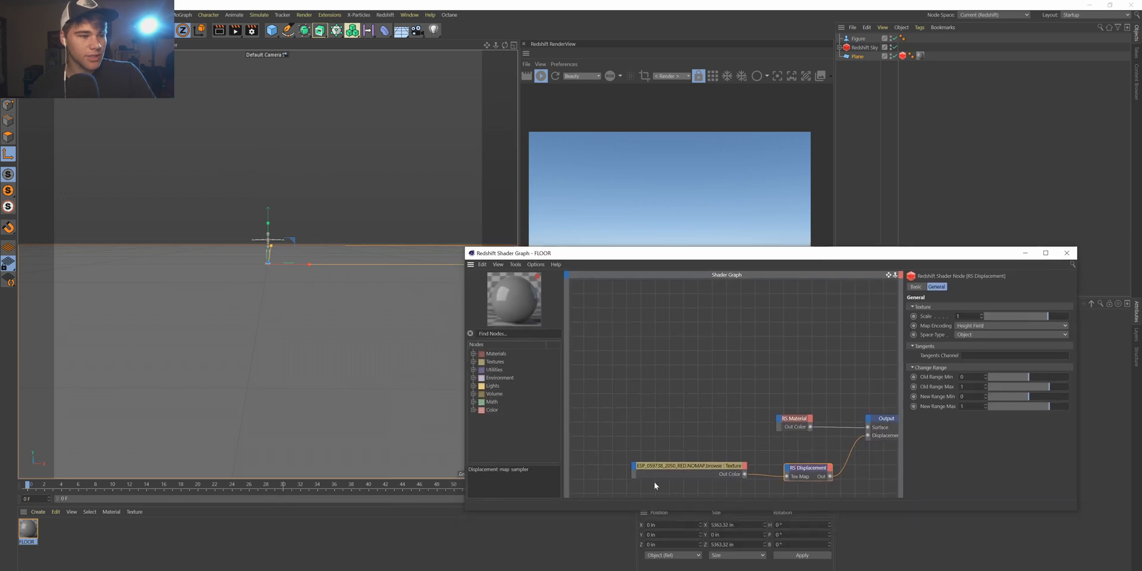
pyautogui.click(668, 472)
pyautogui.moveTo(667, 471); pyautogui.dragTo(659, 473)
pyautogui.moveTo(787, 260); pyautogui.dragTo(212, 279)
pyautogui.moveTo(154, 499); pyautogui.dragTo(182, 472)
pyautogui.moveTo(203, 438); pyautogui.dragTo(204, 440)
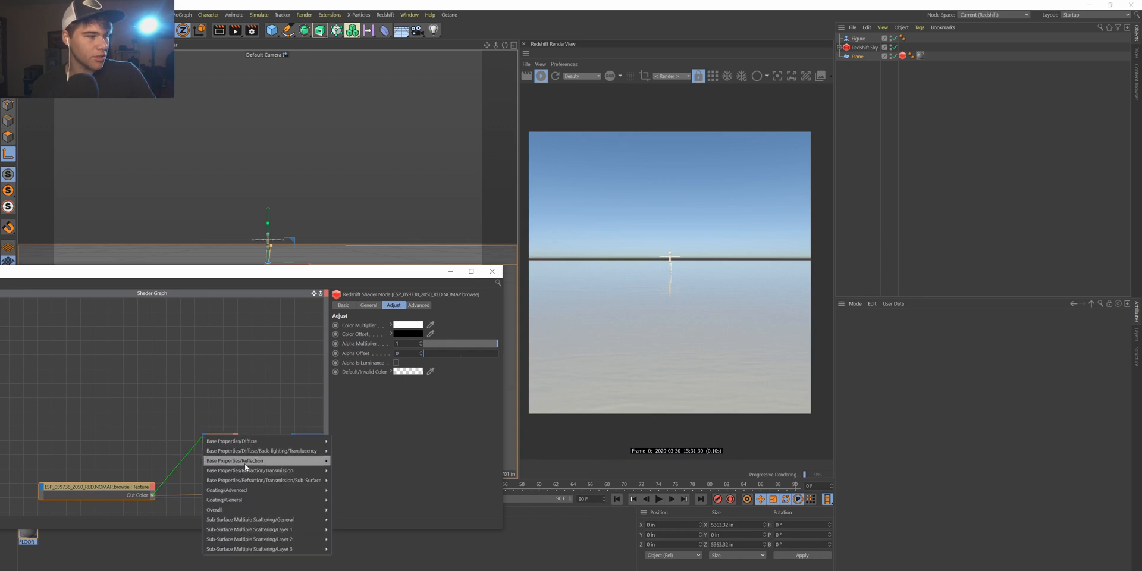
pyautogui.moveTo(286, 461)
pyautogui.click(356, 479)
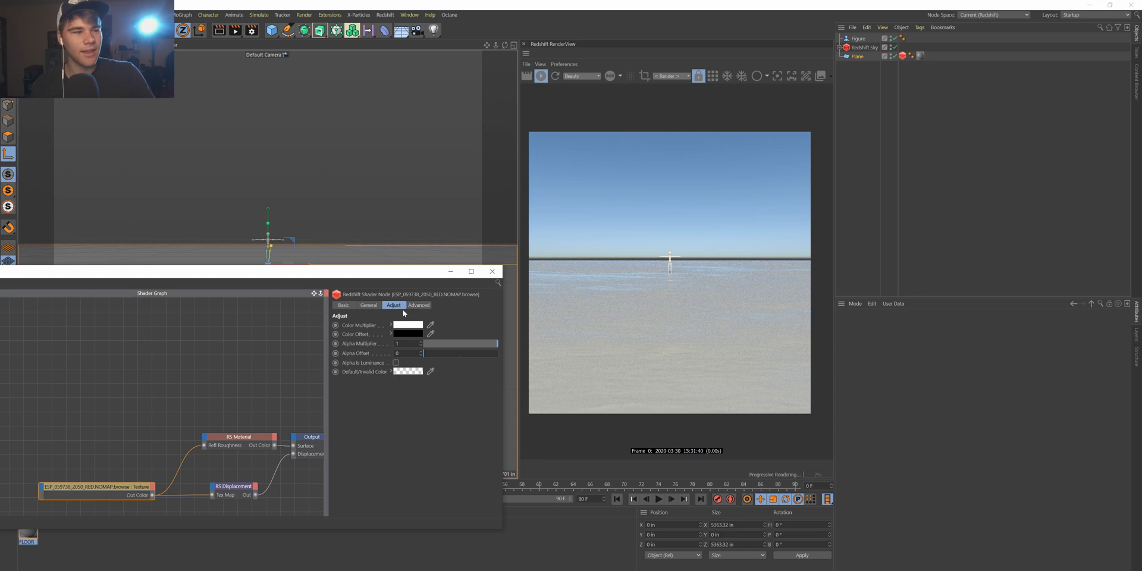
pyautogui.click(451, 271)
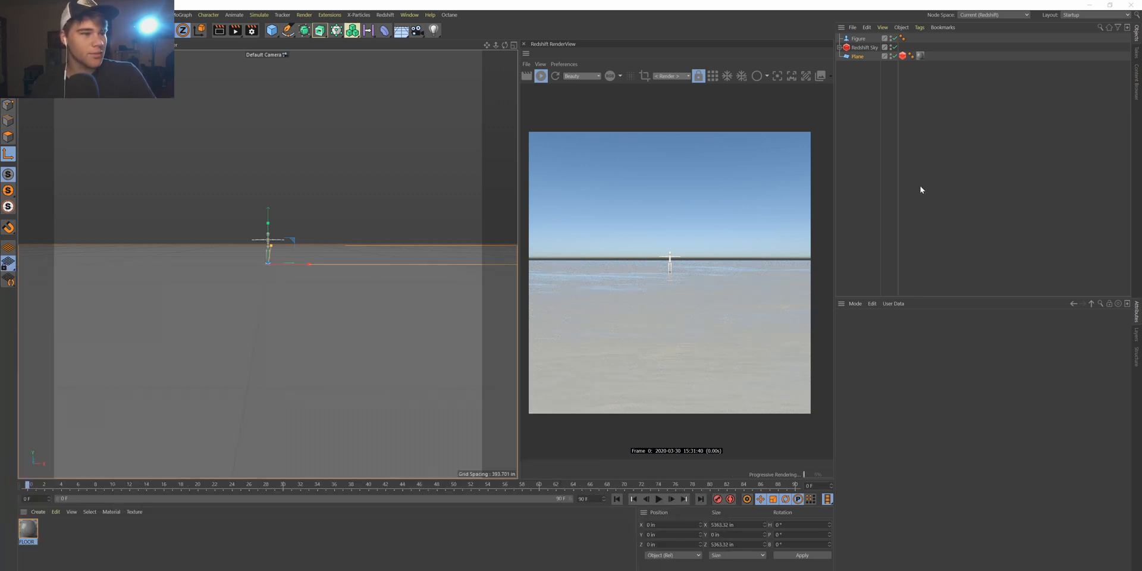
# Try a maximum displacement and displacement scale of 10 in the Plane's Redshift Object tag.
pyautogui.click(902, 56)
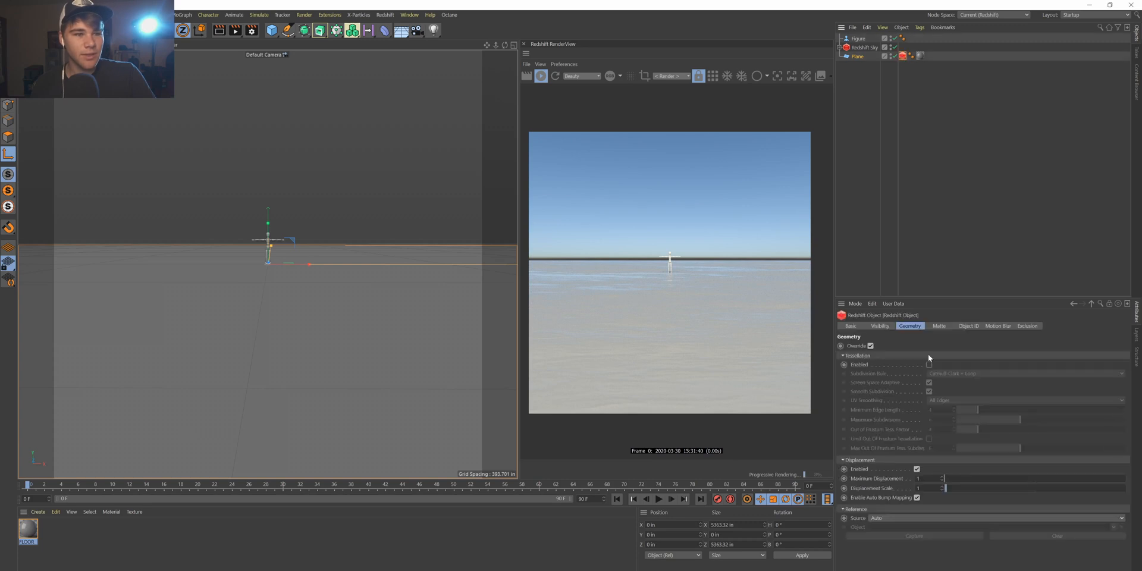
pyautogui.click(926, 478)
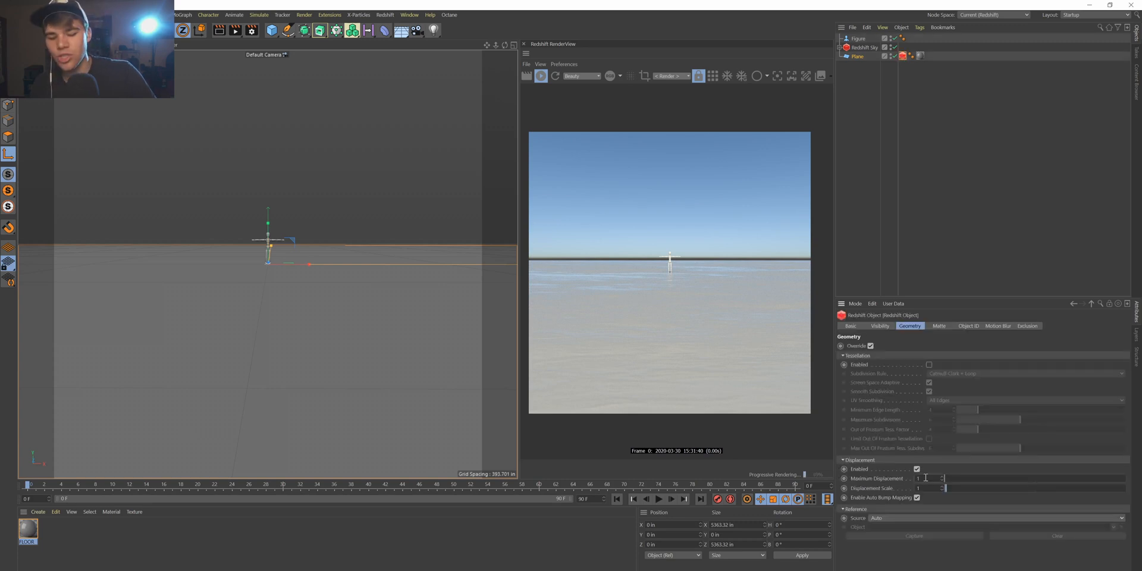
pyautogui.write('0')
pyautogui.press('Tab')
pyautogui.write('10')
pyautogui.press('Return')
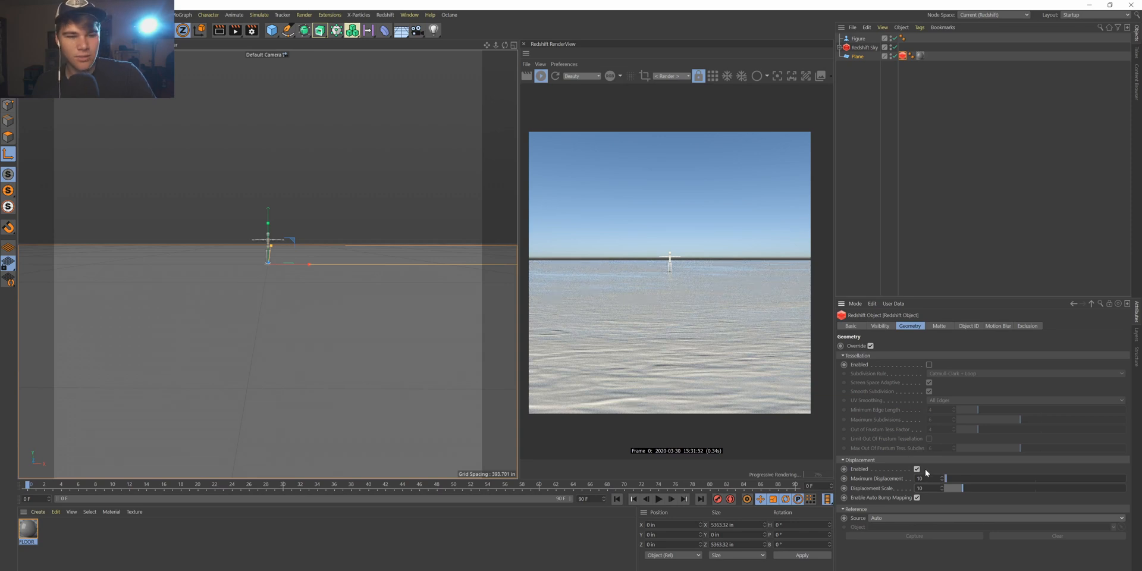
pyautogui.press('BackSpace')
pyautogui.press('BackSpace')
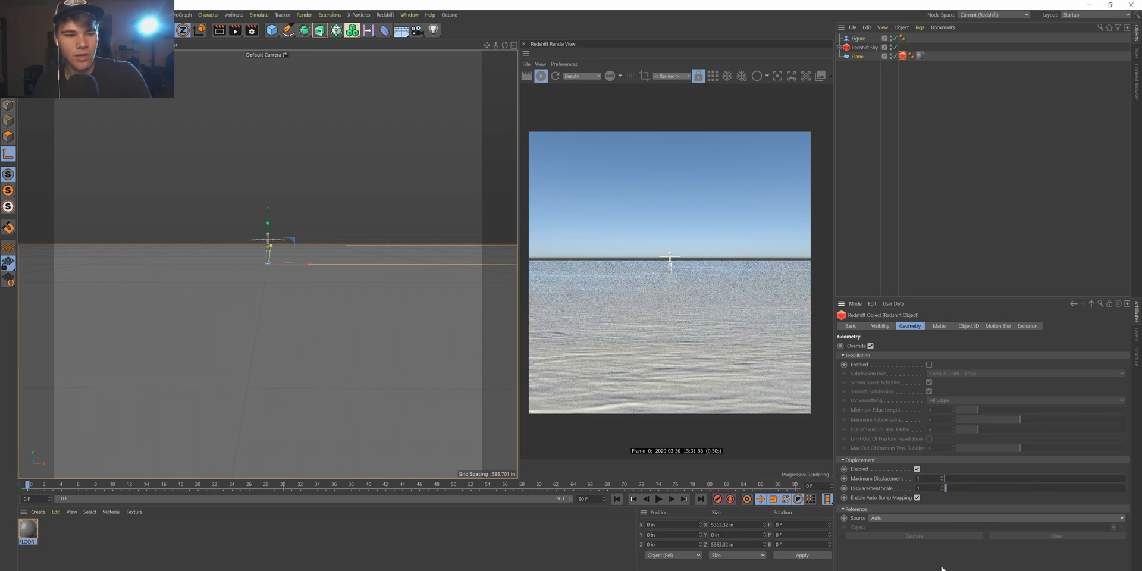
# Rotate the Redshift Sun to a heading of 74° and a pitch of -24°.
pyautogui.click(921, 56)
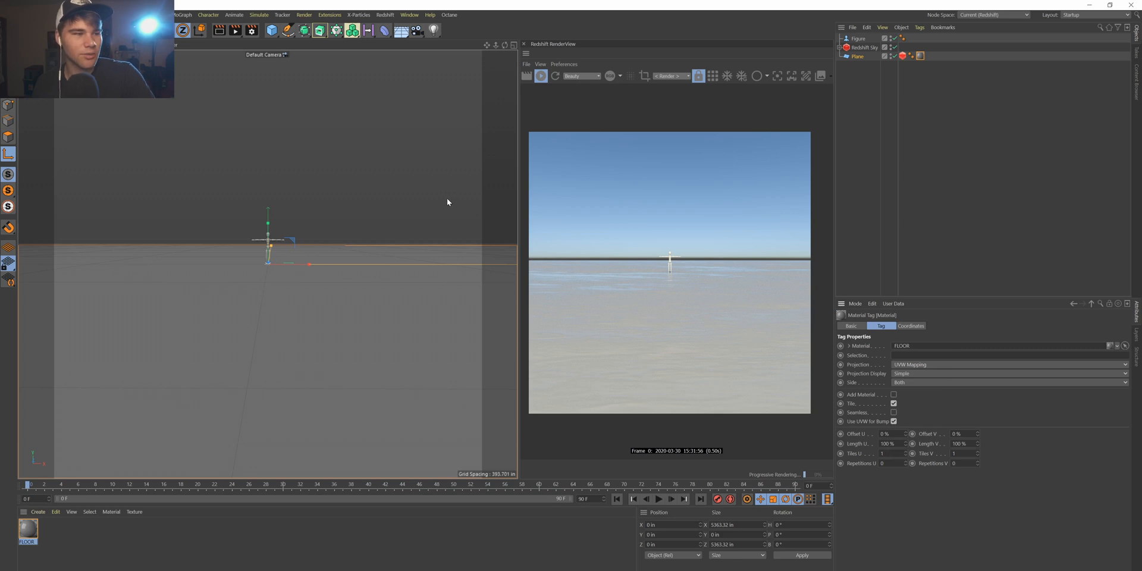
pyautogui.moveTo(498, 44); pyautogui.dragTo(488, 58)
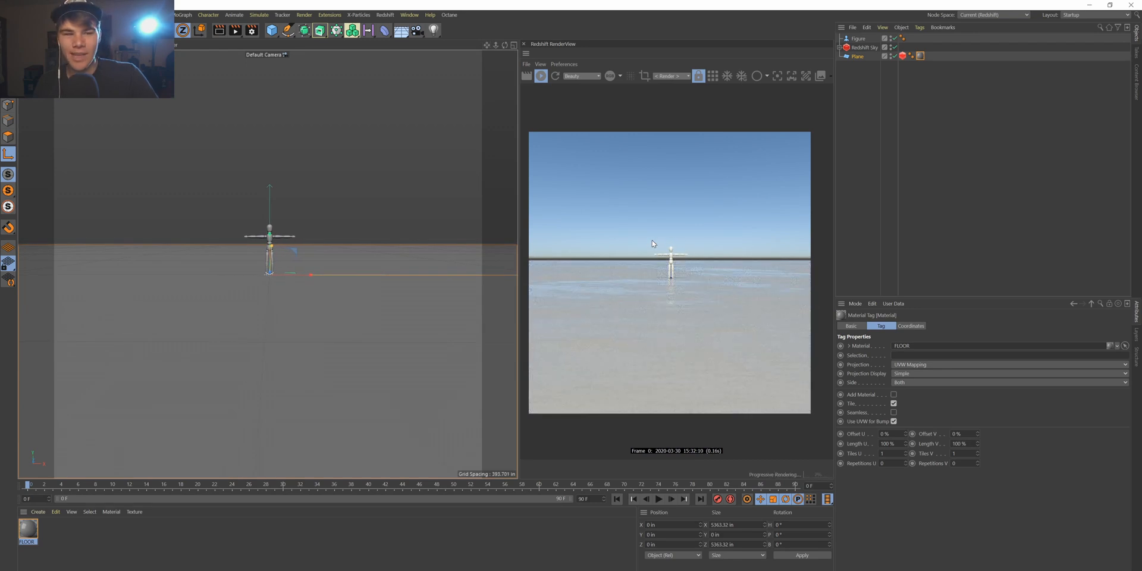
pyautogui.click(865, 47)
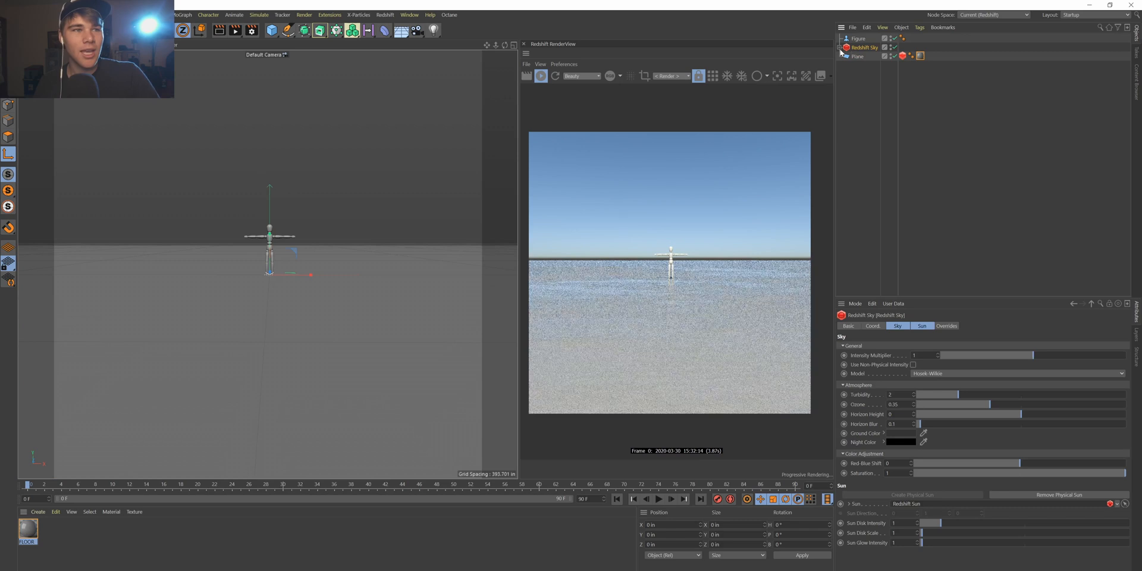
pyautogui.click(870, 56)
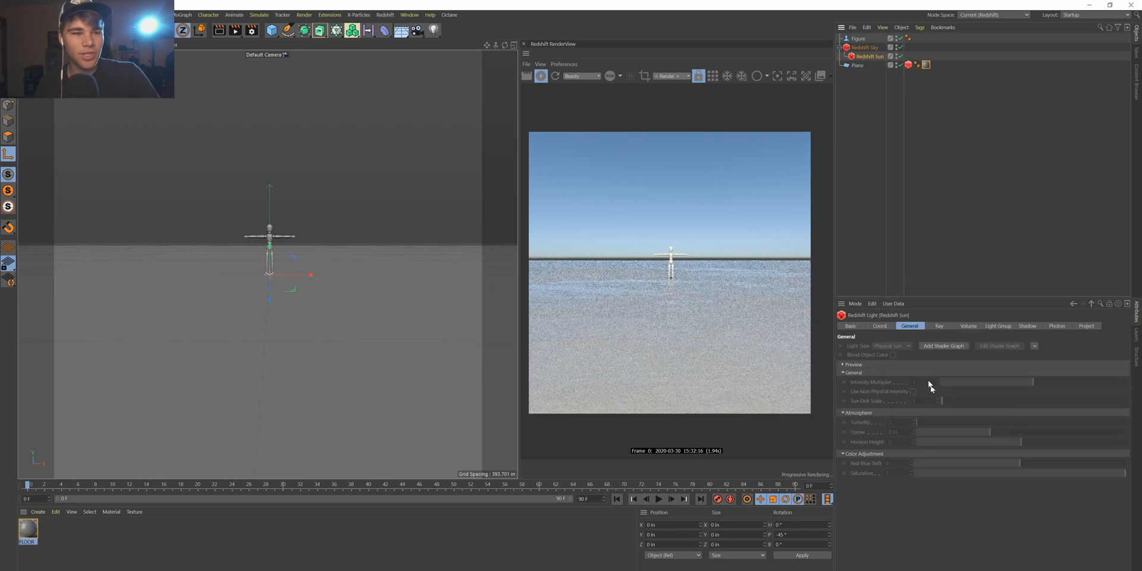
pyautogui.click(965, 326)
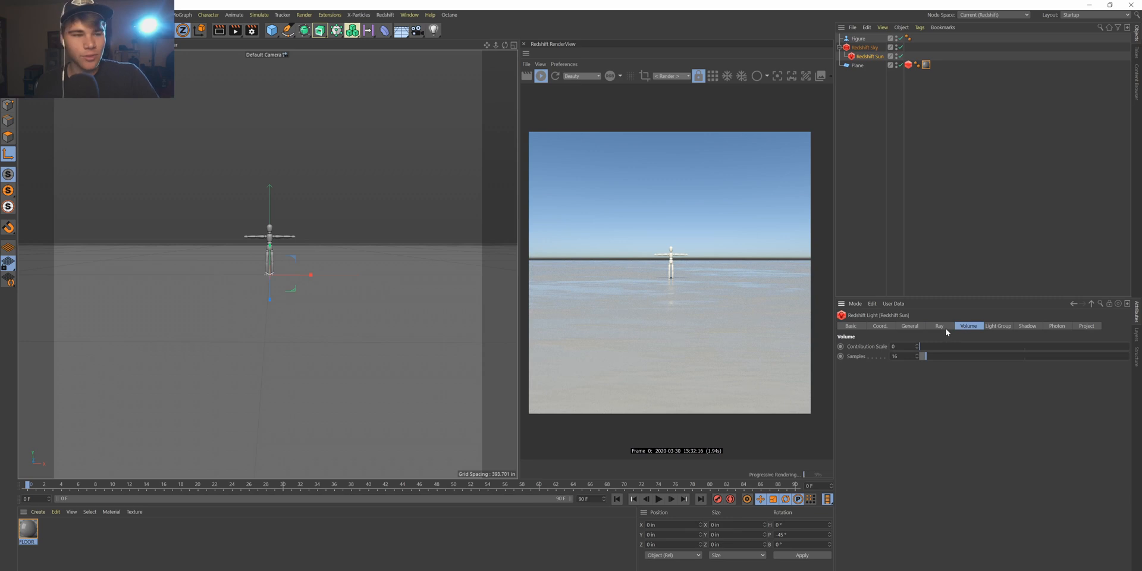
pyautogui.click(915, 327)
pyautogui.click(880, 326)
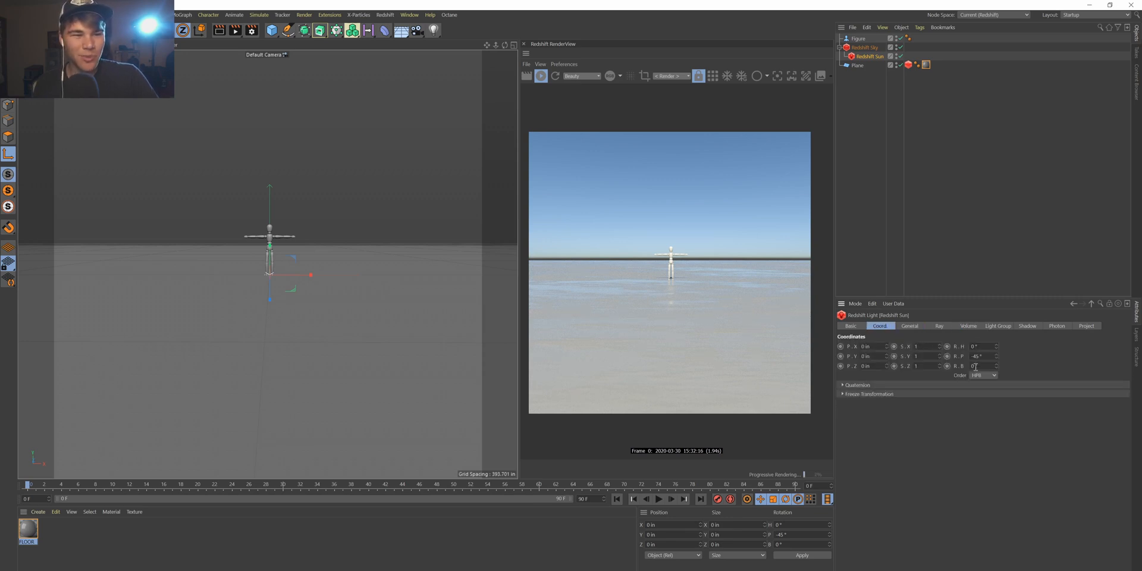
pyautogui.moveTo(998, 358); pyautogui.dragTo(997, 302)
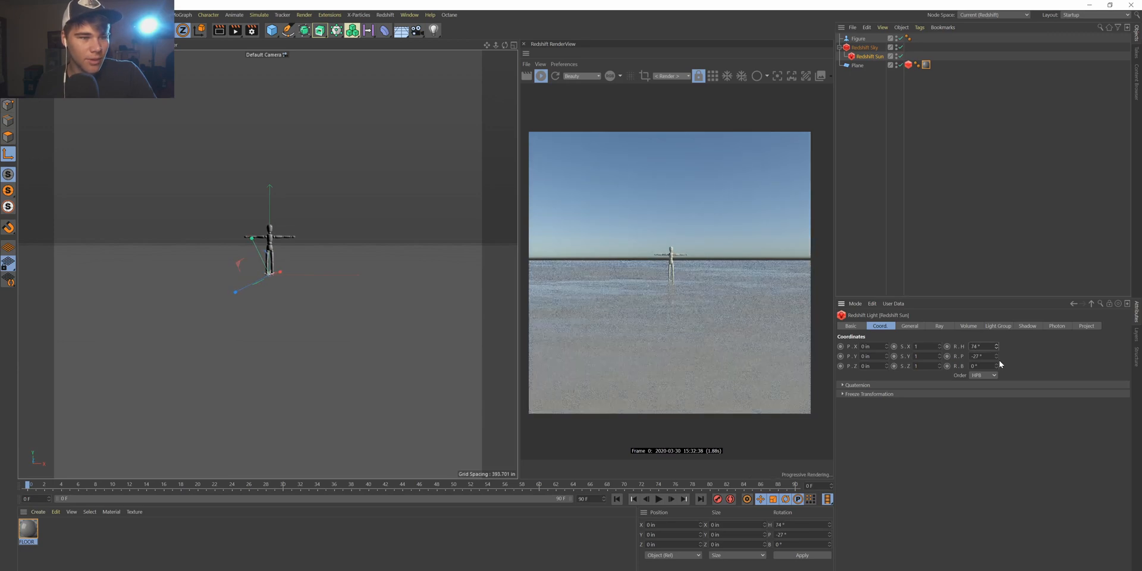
pyautogui.moveTo(997, 356)
pyautogui.mouseDown()
pyautogui.moveTo(996, 342)
pyautogui.moveTo(997, 375)
pyautogui.moveTo(997, 354)
pyautogui.mouseUp()
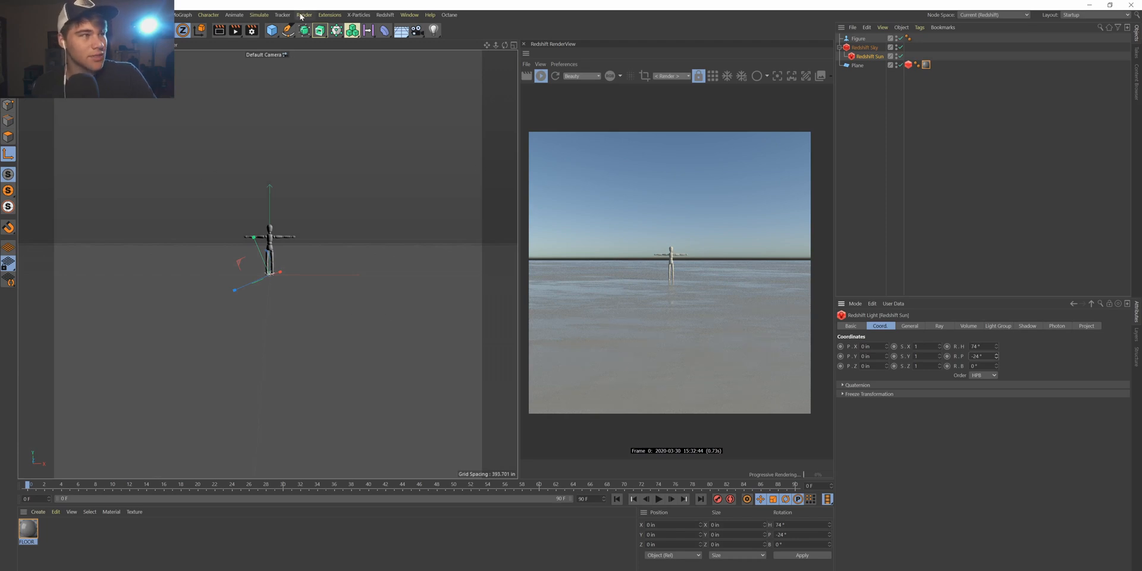
# Add a Landscape primitive at the centre of the scene.
pyautogui.click(272, 31)
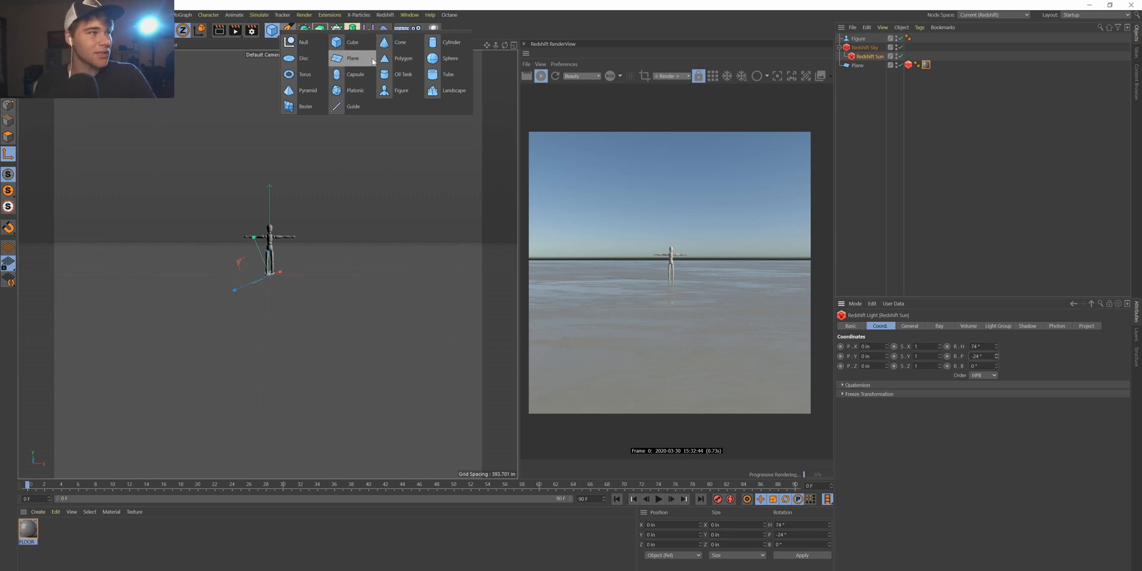
pyautogui.click(432, 91)
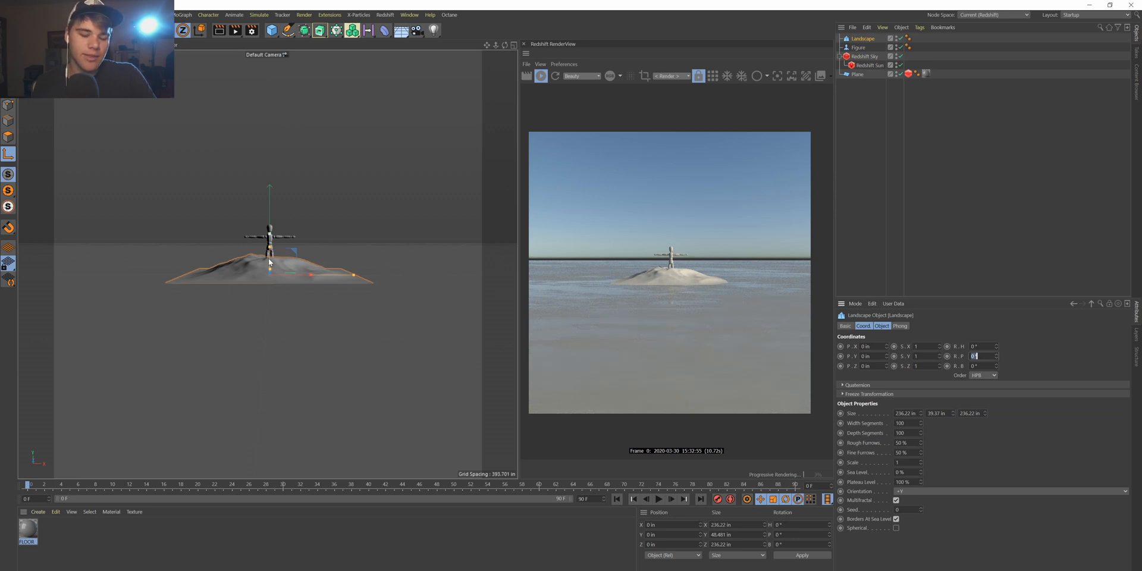
pyautogui.click(312, 262)
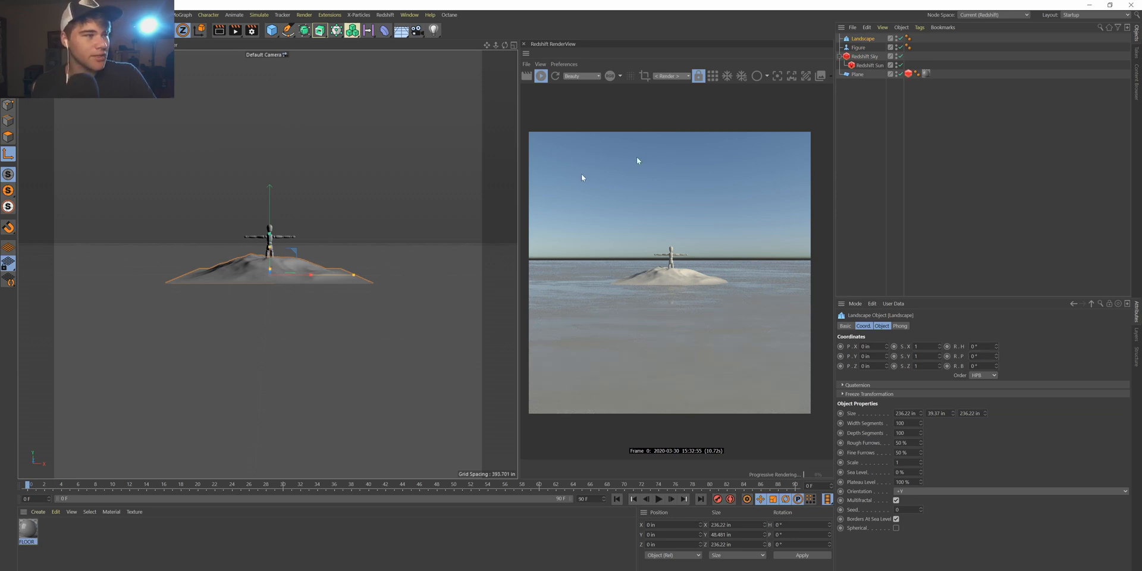
pyautogui.click(843, 84)
pyautogui.click(854, 40)
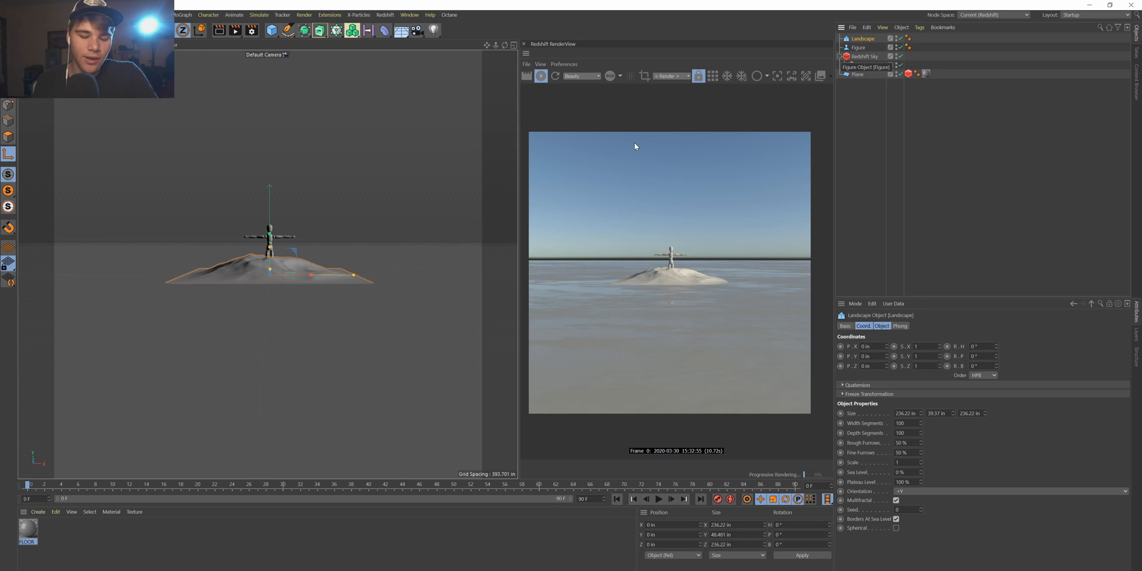
# Tilt the Landscape upright like a wall with a pitch of 85°.
pyautogui.press('e')
pyautogui.press('r')
pyautogui.moveTo(269, 253); pyautogui.dragTo(268, 352)
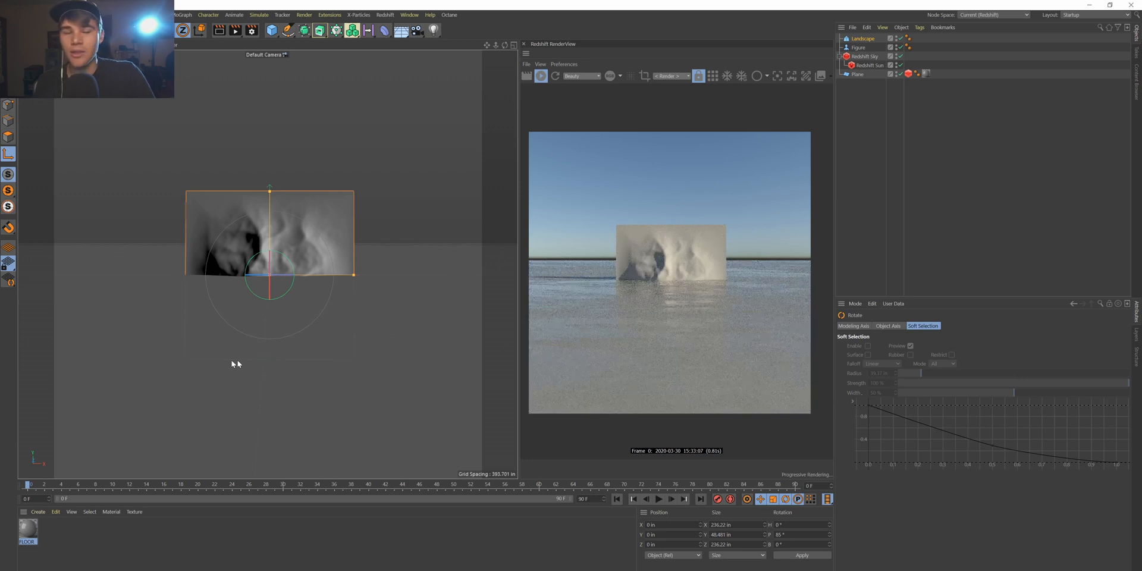
# Move the Landscape behind the figure to about Z 320 in and raise it to about Y 113 in.
pyautogui.press('e')
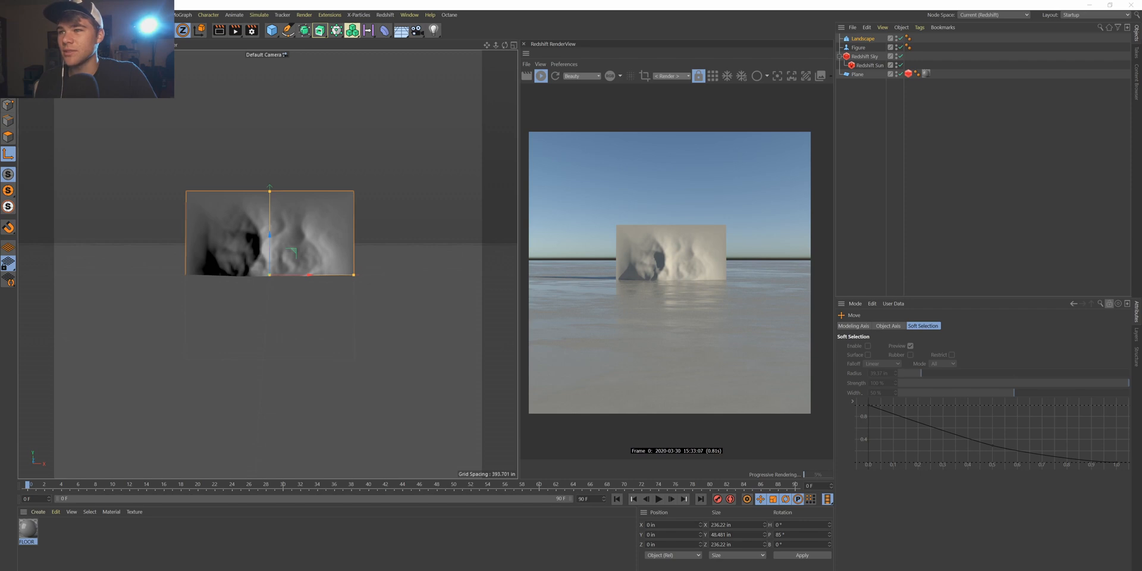
pyautogui.click(513, 46)
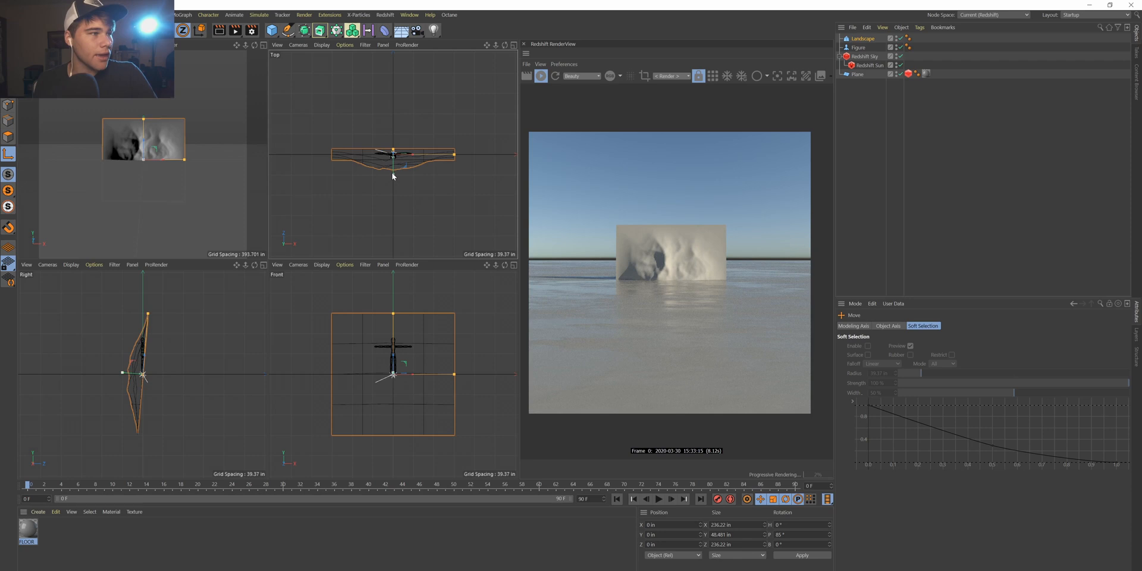
pyautogui.press('r')
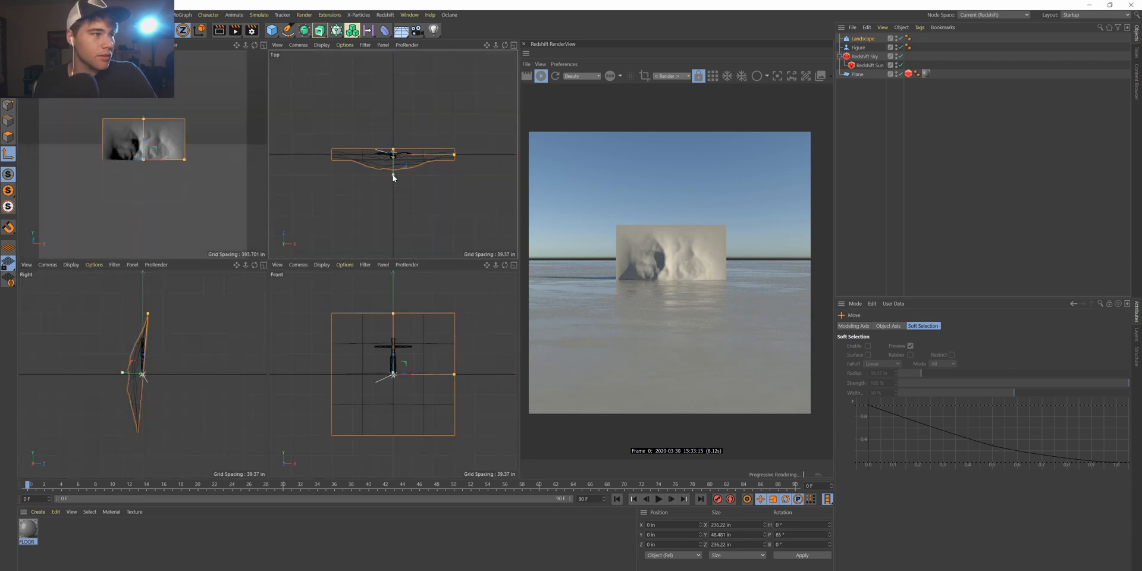
pyautogui.press('e')
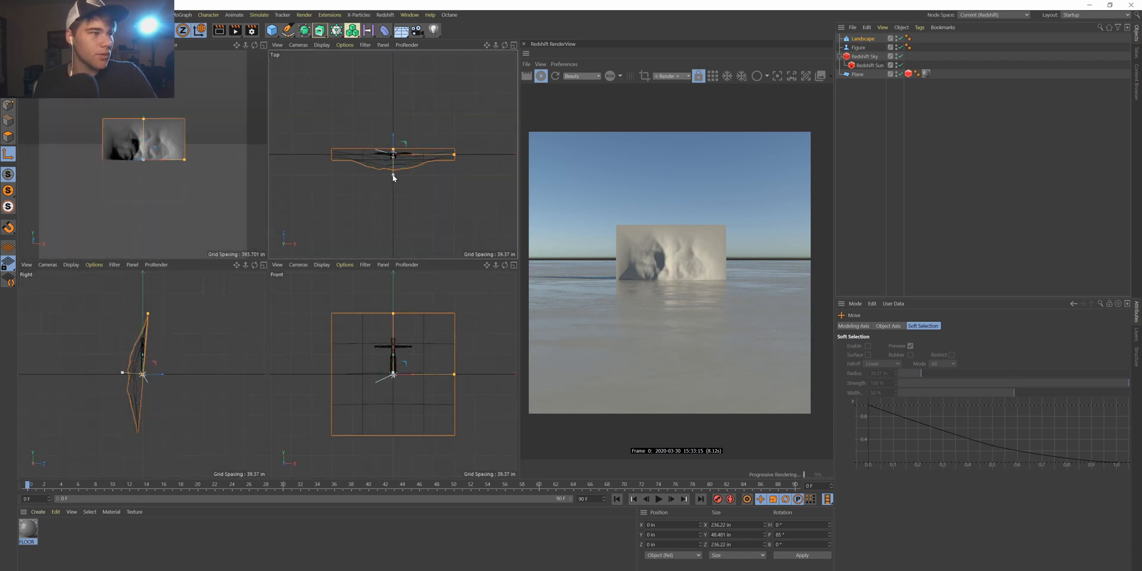
pyautogui.moveTo(394, 172); pyautogui.dragTo(390, 53)
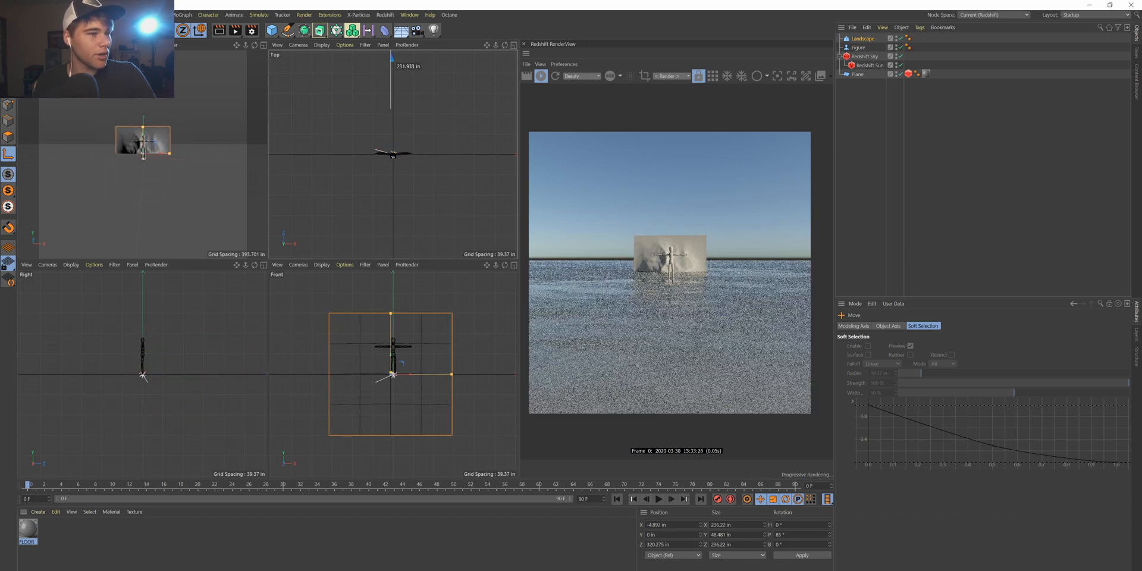
pyautogui.scroll(-4, 387, 105)
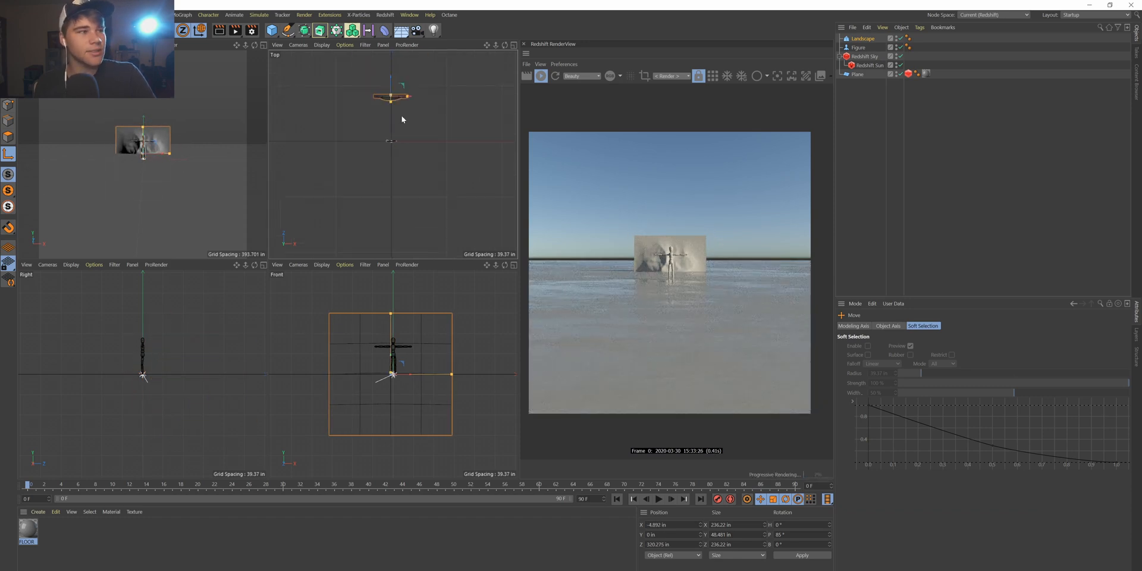
pyautogui.moveTo(400, 99); pyautogui.dragTo(401, 99)
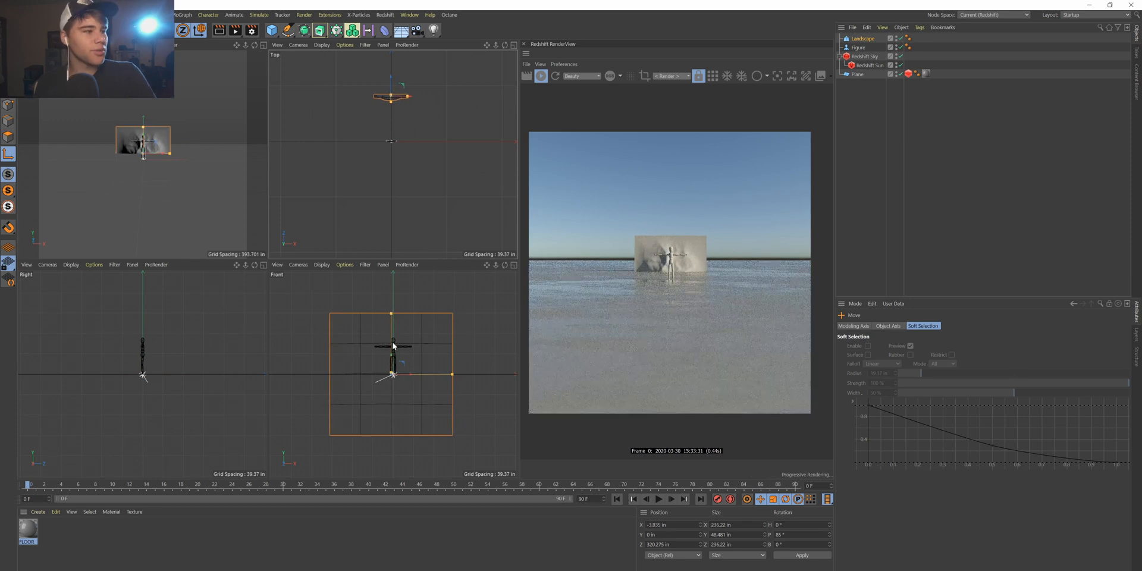
pyautogui.moveTo(398, 340); pyautogui.dragTo(399, 302)
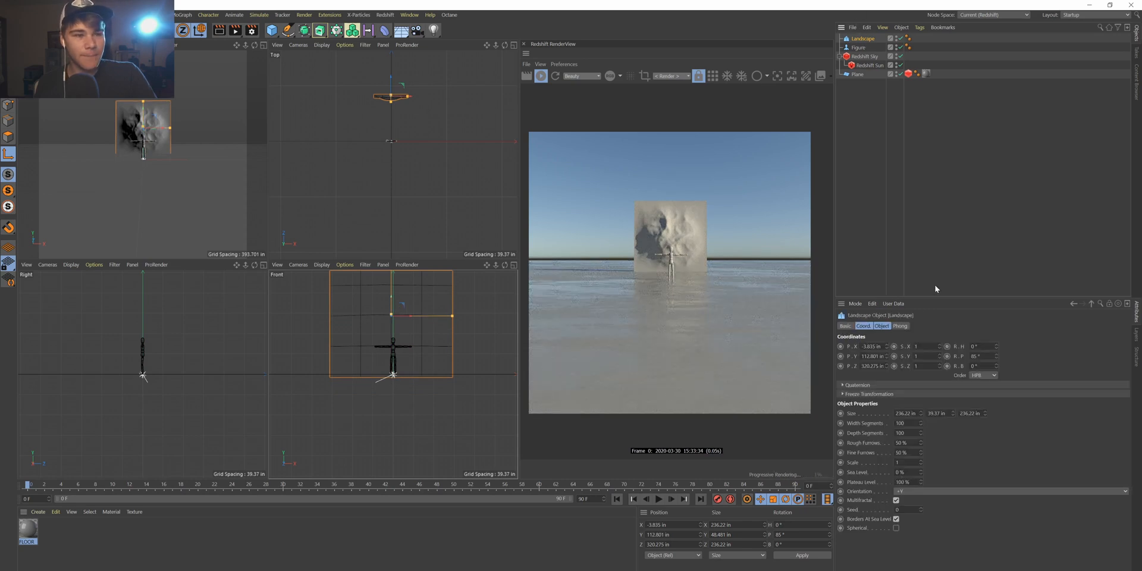
# Scale the Landscape to 10 on all axes and push it farther behind the figure to about Z 847 in.
pyautogui.click(919, 347)
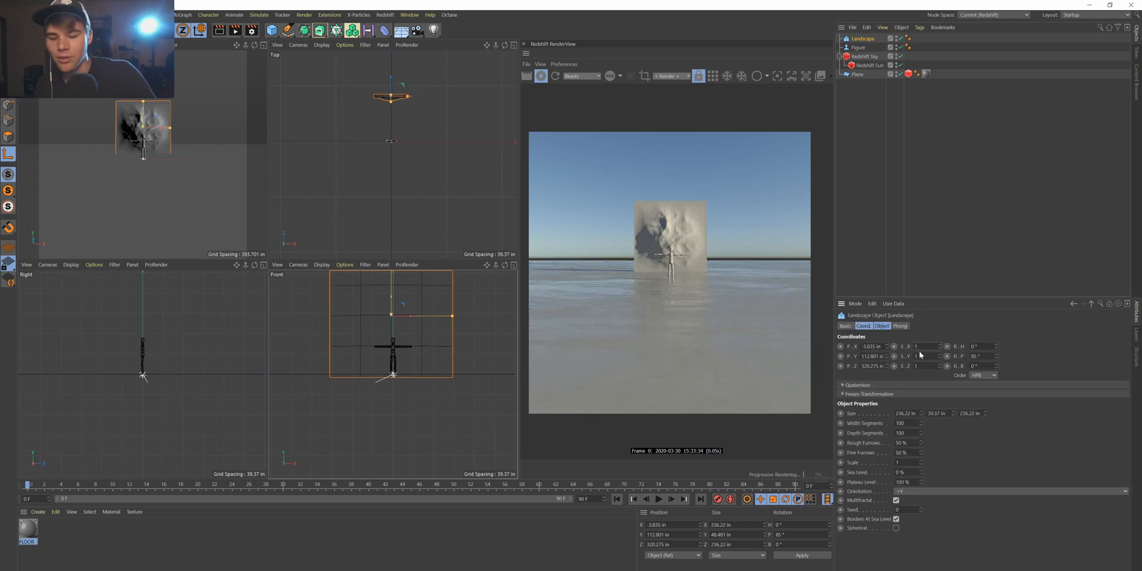
pyautogui.write('10')
pyautogui.press('Return')
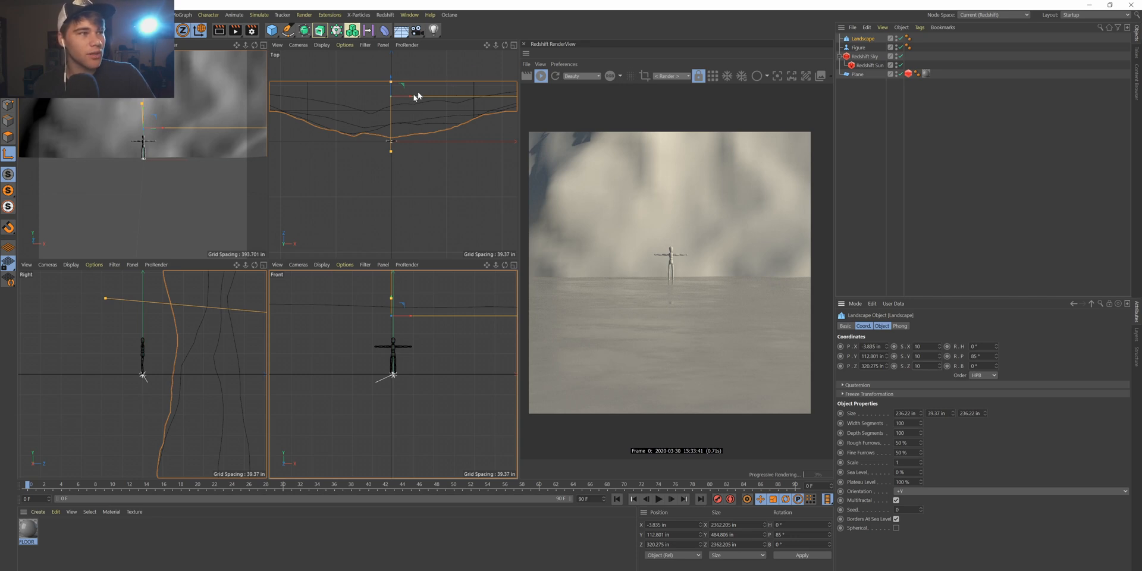
pyautogui.moveTo(391, 90); pyautogui.dragTo(391, 16)
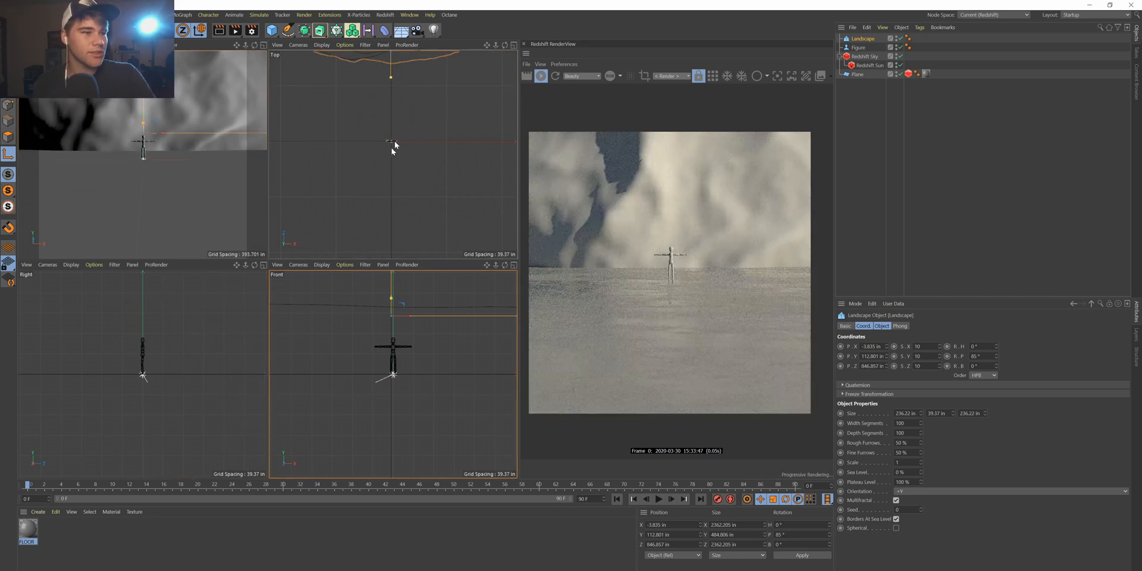
# Push the Landscape farther behind the figure to about Z 1313 in.
pyautogui.moveTo(497, 45); pyautogui.dragTo(394, 82)
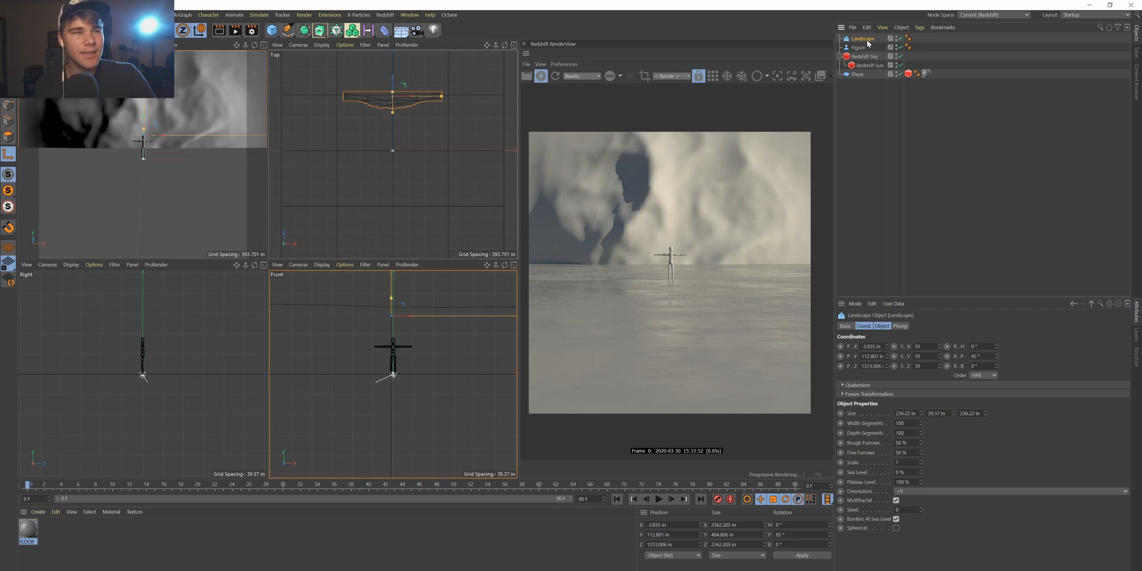
pyautogui.hotkey('shift', 'c')
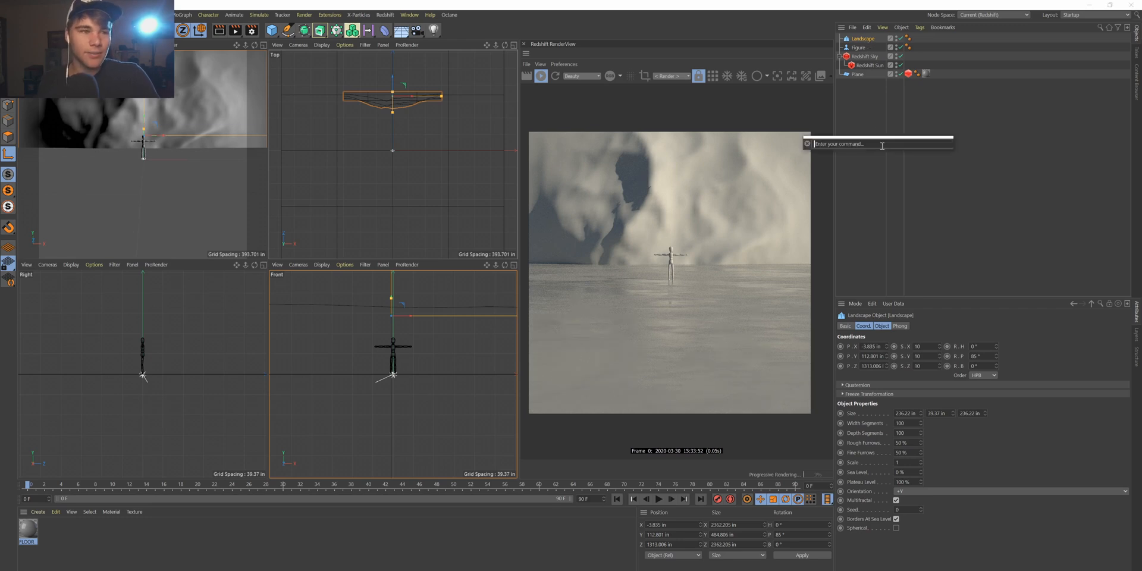
pyautogui.write('SP')
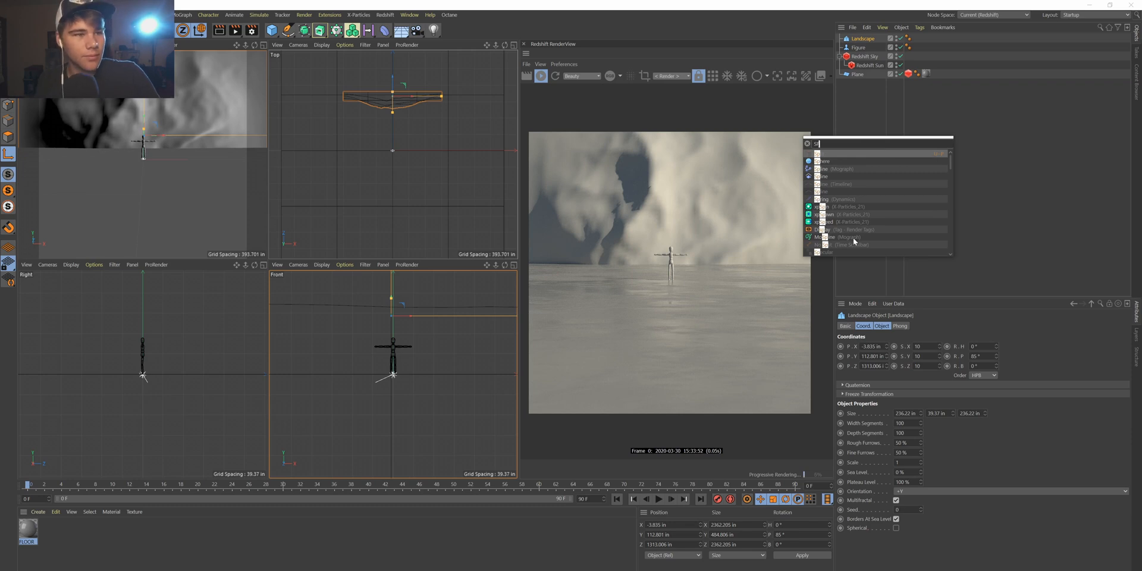
pyautogui.scroll(-5, 853, 238)
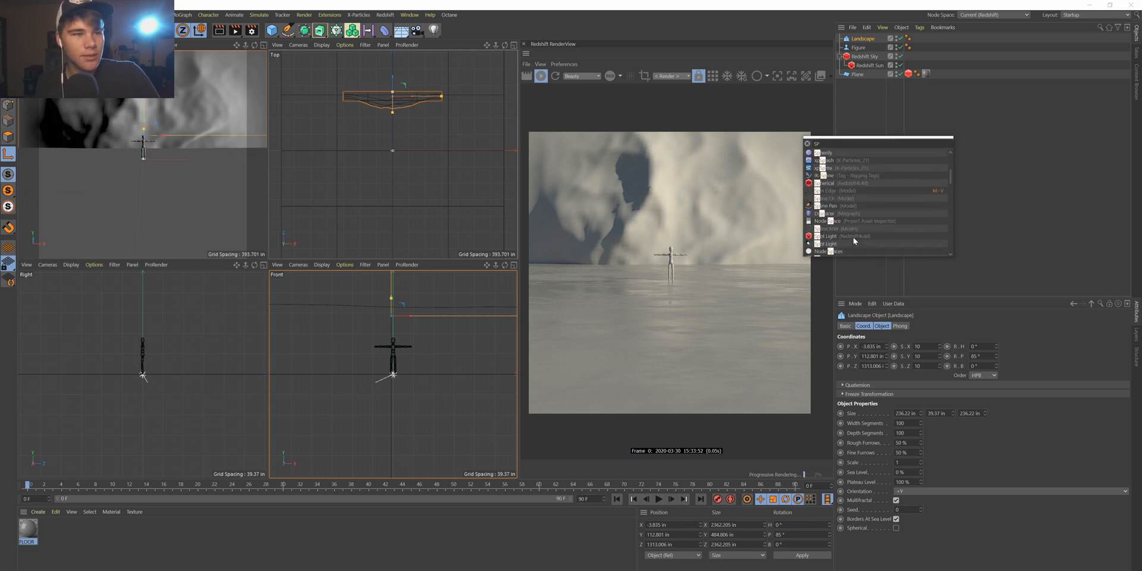
pyautogui.scroll(5, 931, 219)
pyautogui.write('LI')
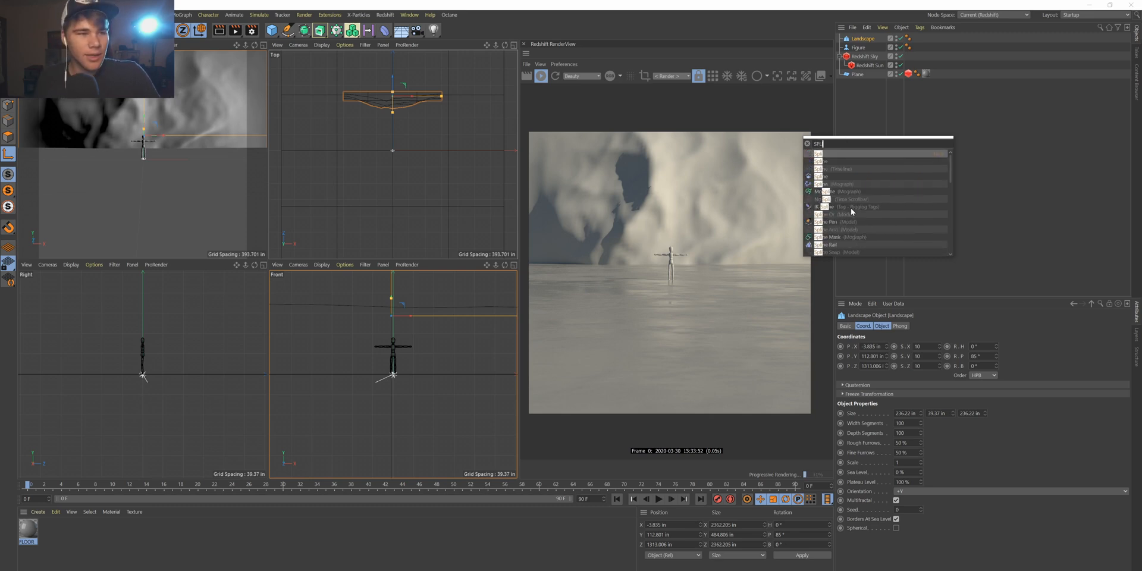
pyautogui.scroll(-5, 838, 210)
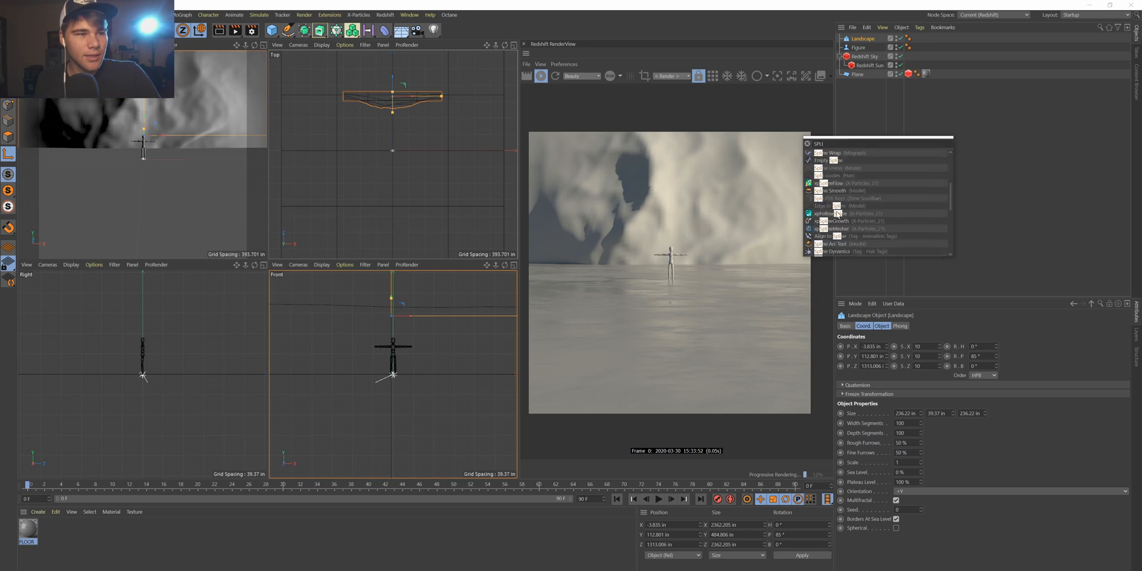
pyautogui.scroll(-5, 835, 235)
pyautogui.scroll(-3, 941, 216)
pyautogui.press('Escape')
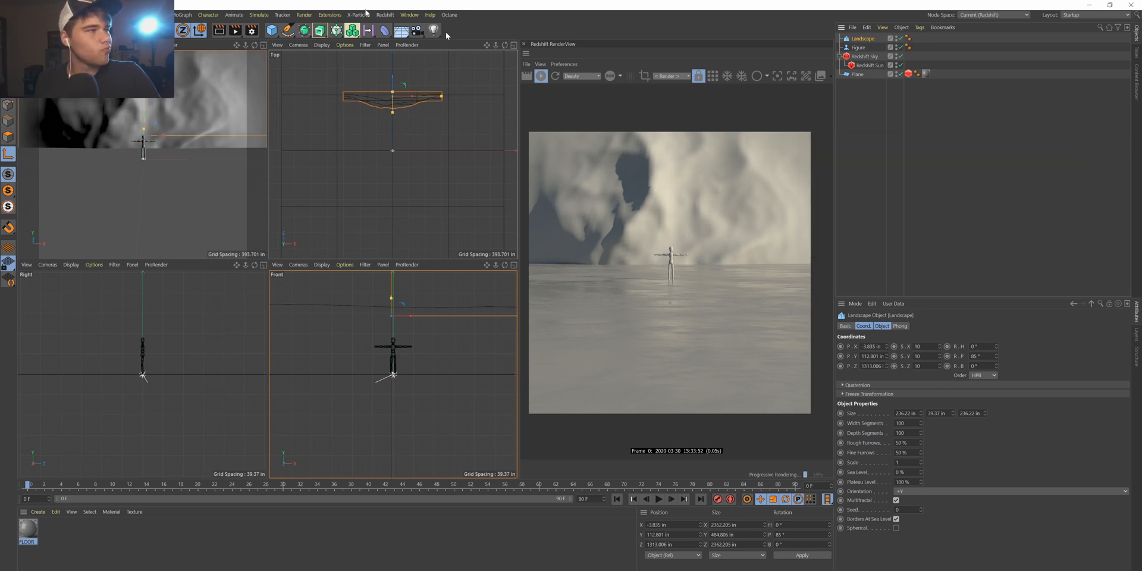
# Add a Spline Wrap deformer to the scene and activate the Spline Pen.
pyautogui.click(273, 31)
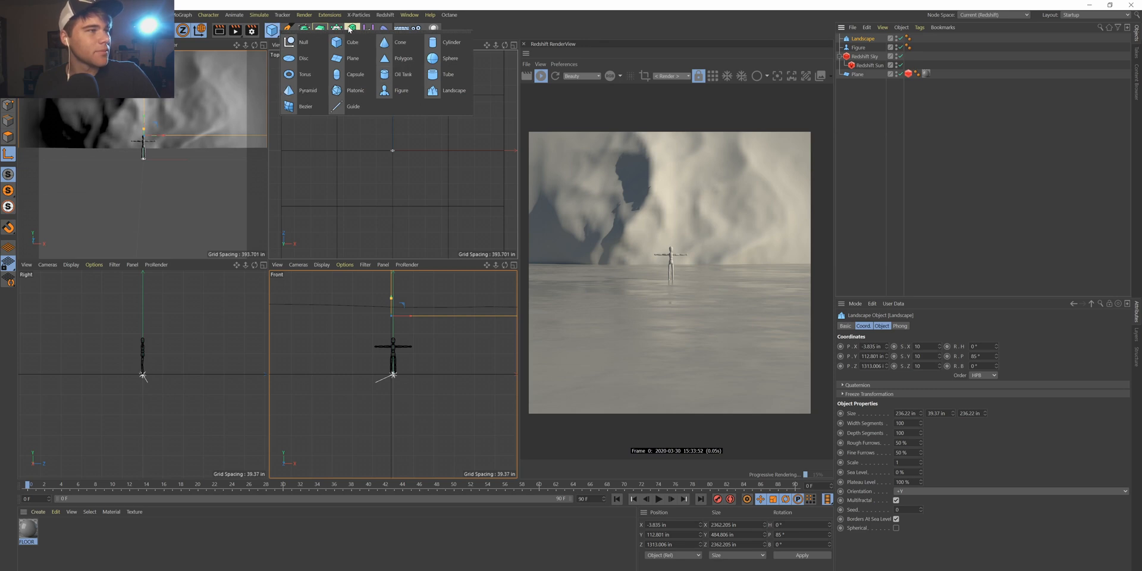
pyautogui.click(384, 30)
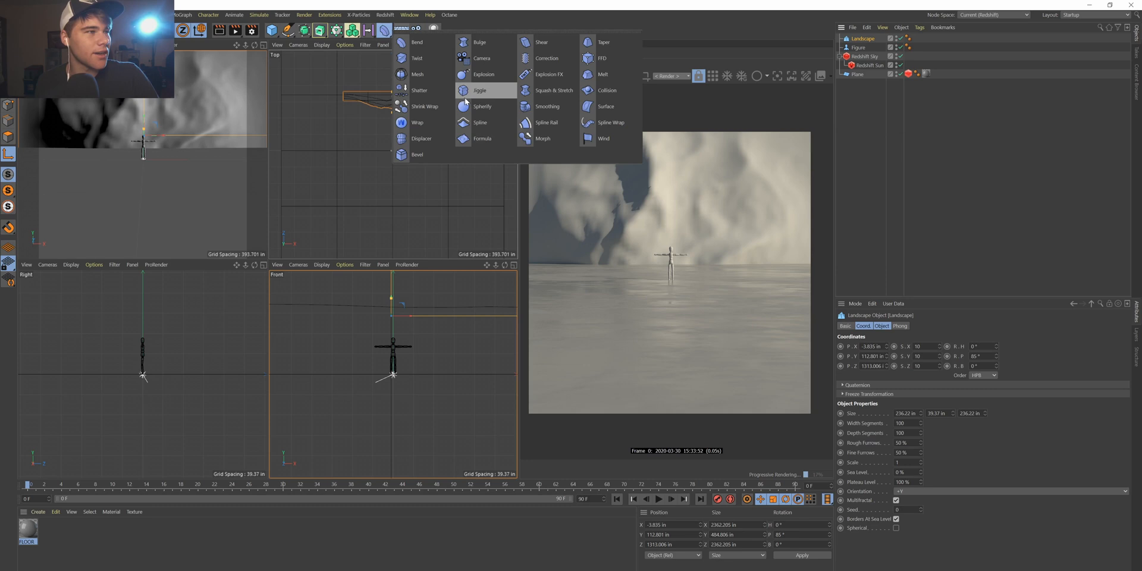
pyautogui.click(591, 123)
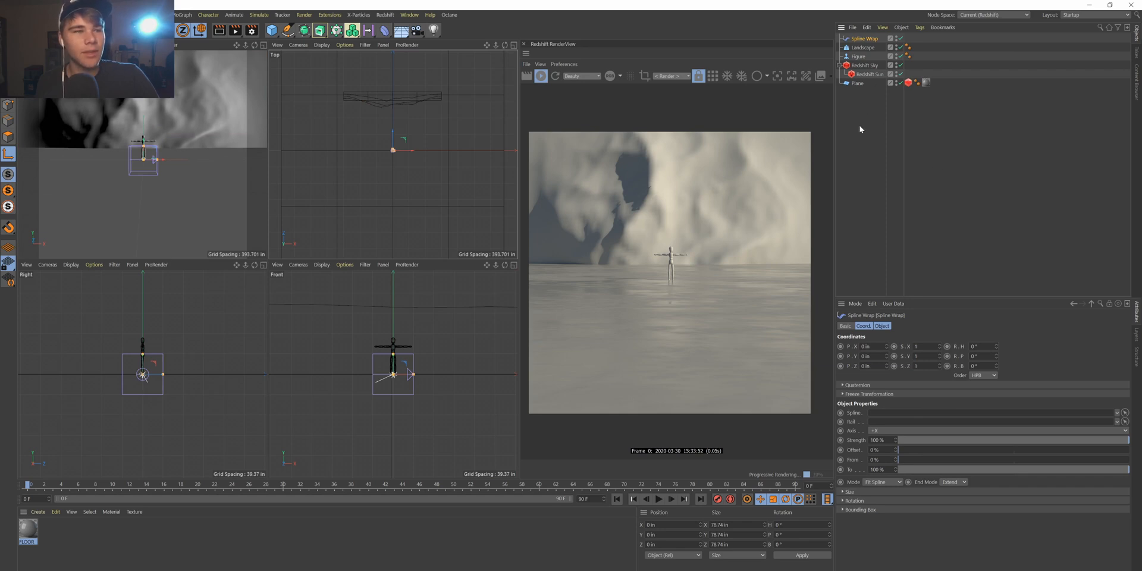
pyautogui.click(288, 30)
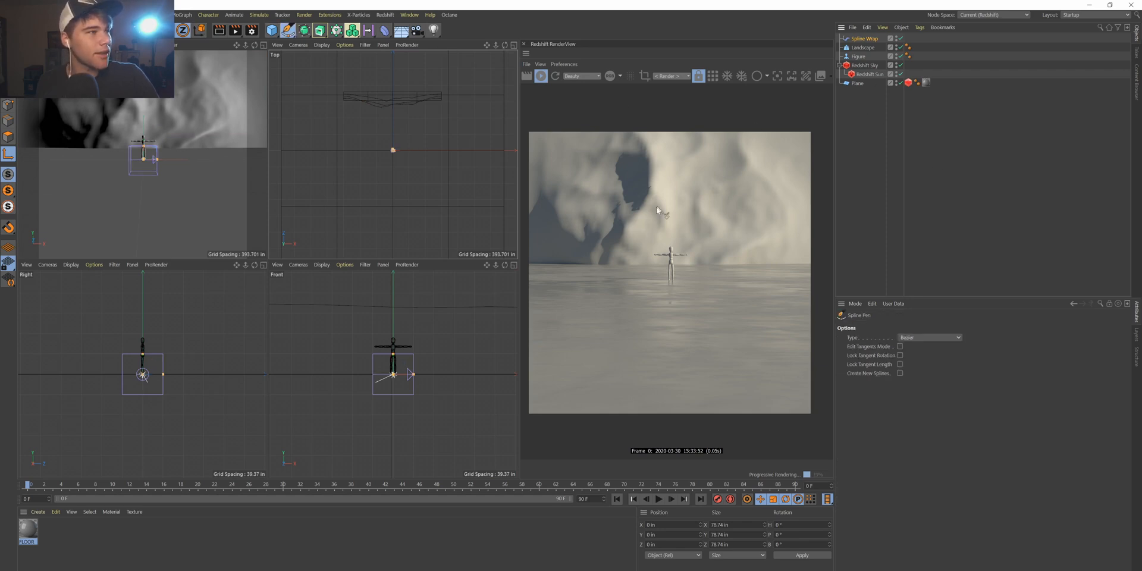
pyautogui.scroll(-3, 347, 183)
pyautogui.scroll(4, 344, 169)
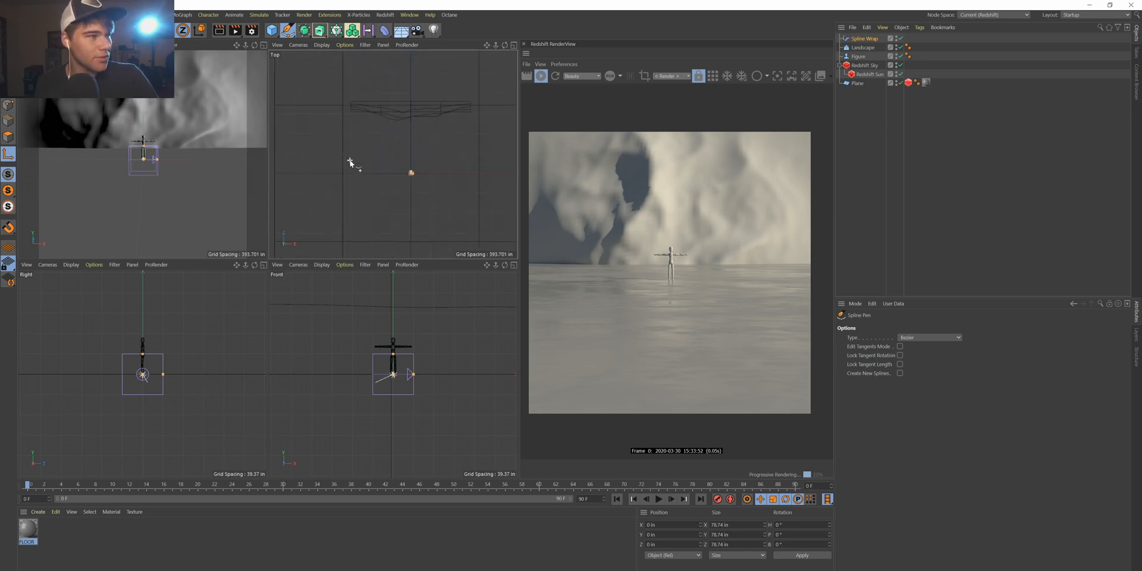
pyautogui.moveTo(410, 109); pyautogui.dragTo(401, 110)
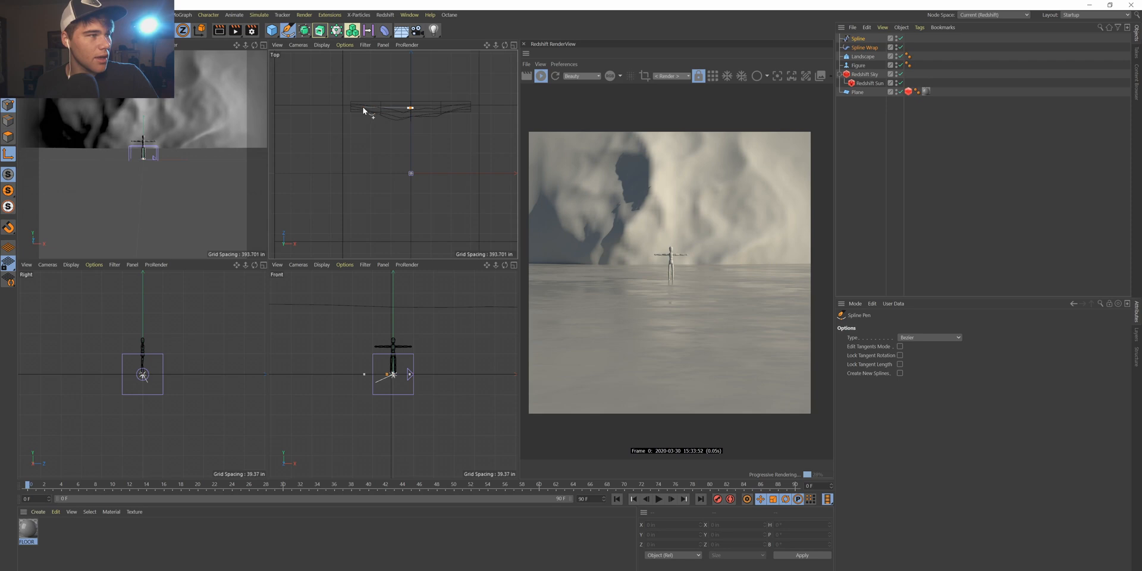
pyautogui.click(337, 101)
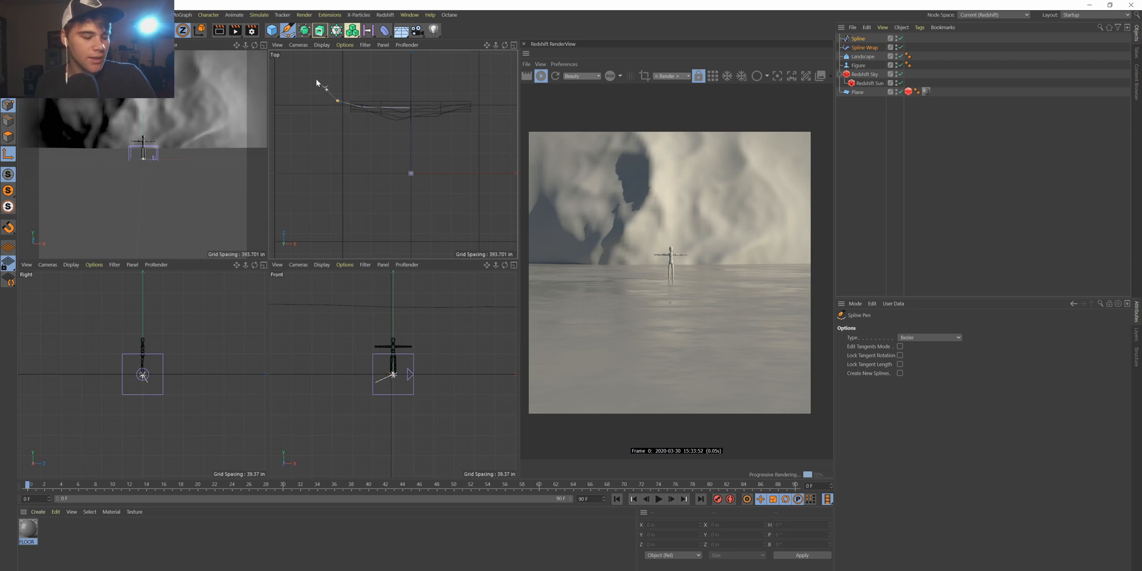
pyautogui.hotkey('ctrl', 'z')
pyautogui.hotkey('ctrl', 'z')
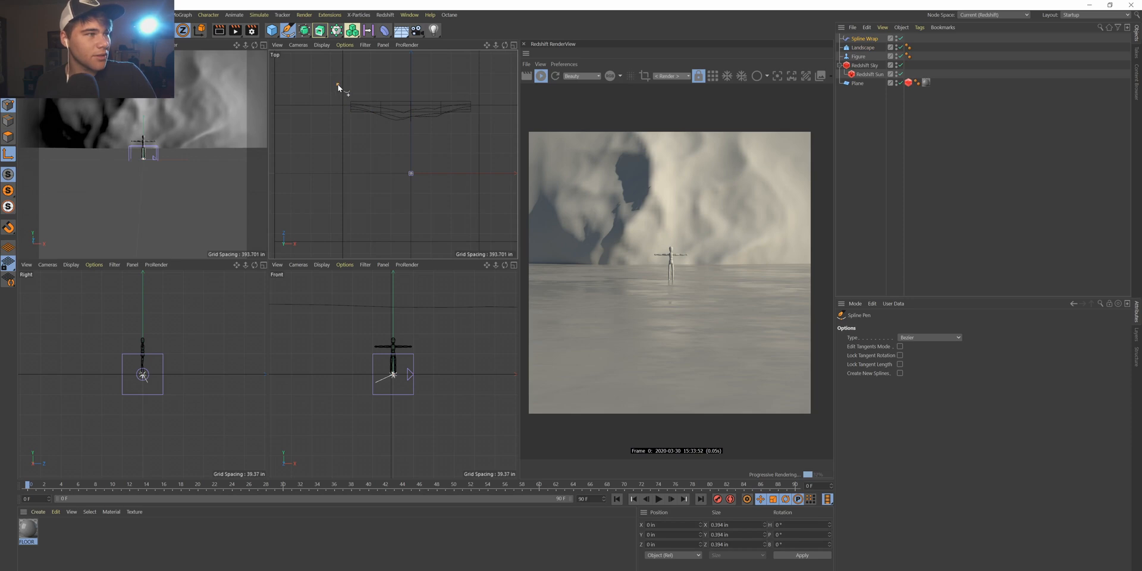
# Draw an open Bezier spline along the Landscape in the Top view, starting at about X -1443 in, with both ends bending away from the figure.
pyautogui.click(337, 84)
pyautogui.click(364, 107)
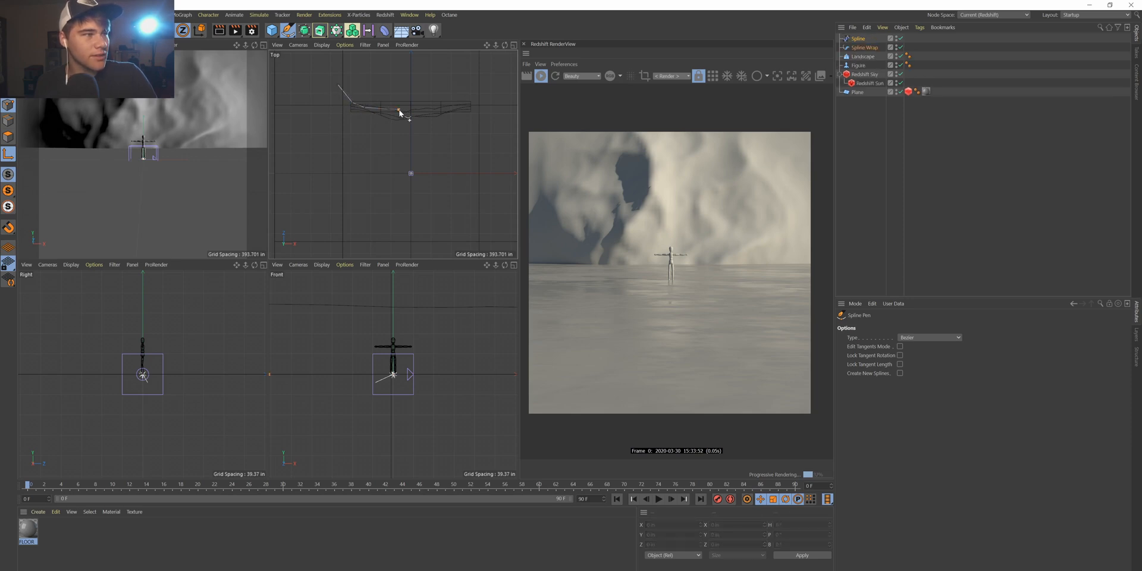
pyautogui.click(468, 103)
pyautogui.click(475, 89)
pyautogui.press('space')
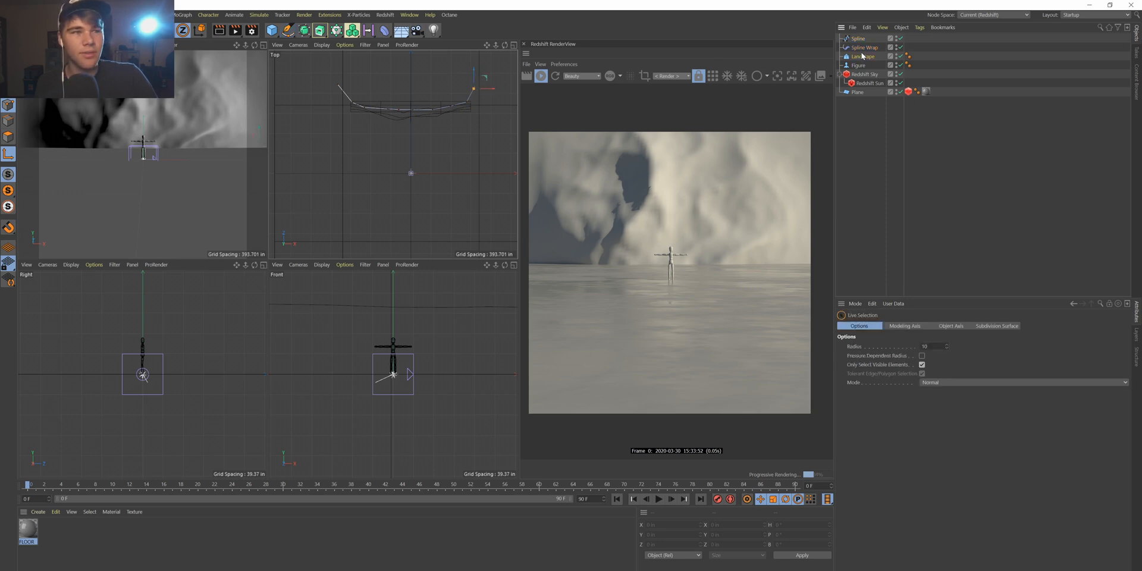
# Make the Spline Wrap a child of the Landscape.
pyautogui.moveTo(864, 42); pyautogui.dragTo(854, 46)
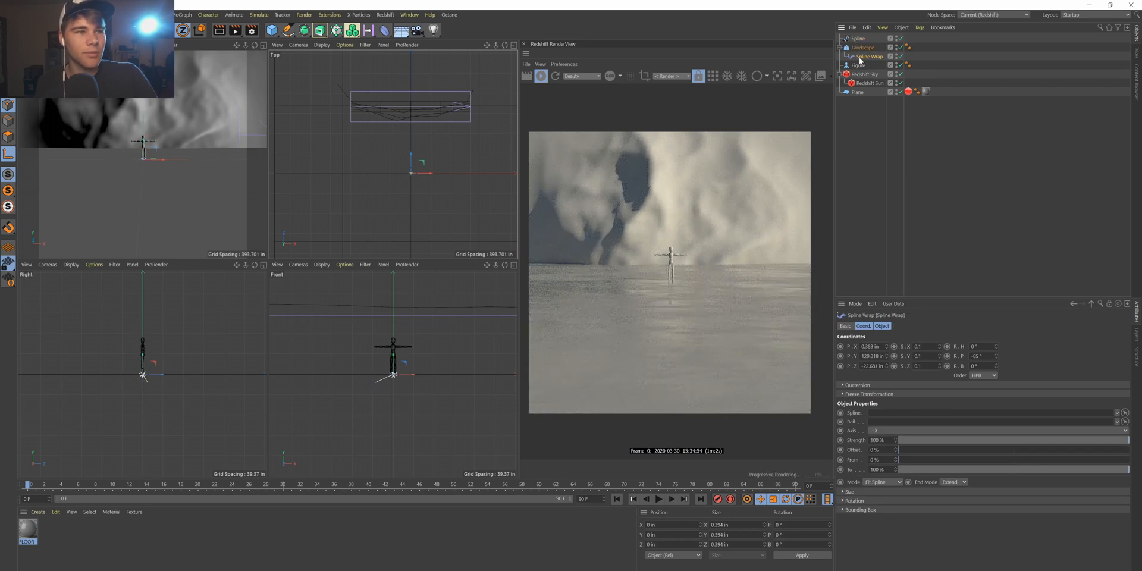
# Set the Landscape's orientation to +X and restart the render preview.
pyautogui.click(861, 48)
pyautogui.click(915, 491)
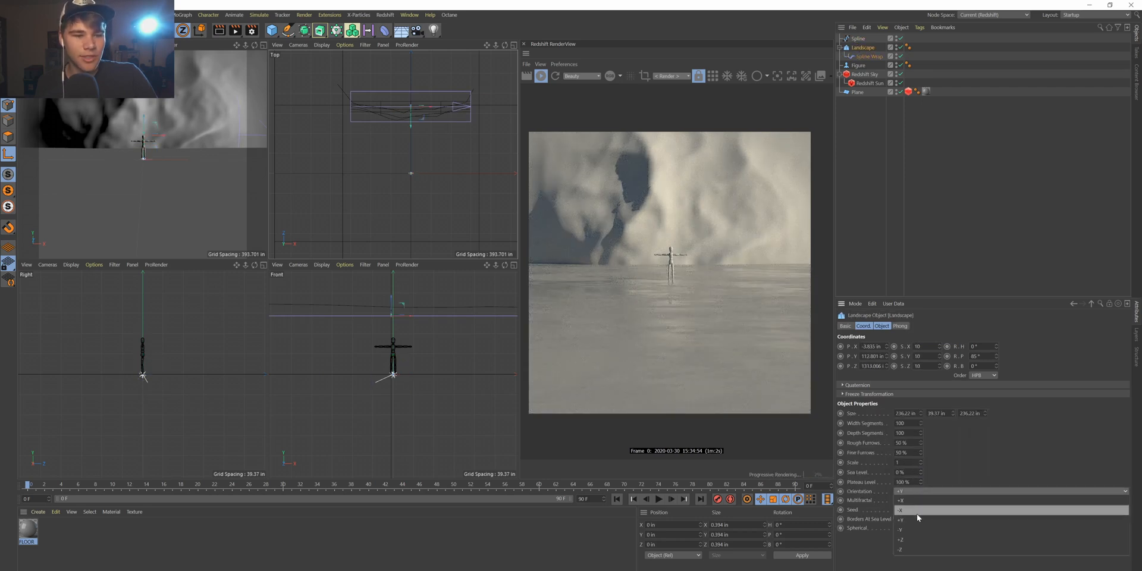
pyautogui.click(920, 505)
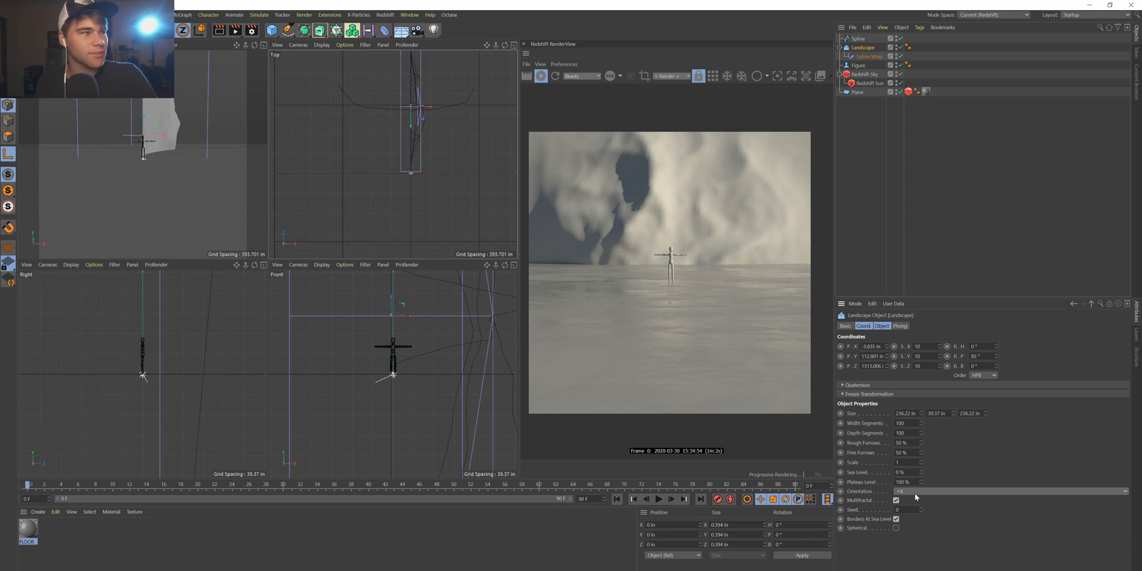
pyautogui.click(541, 77)
pyautogui.click(541, 77)
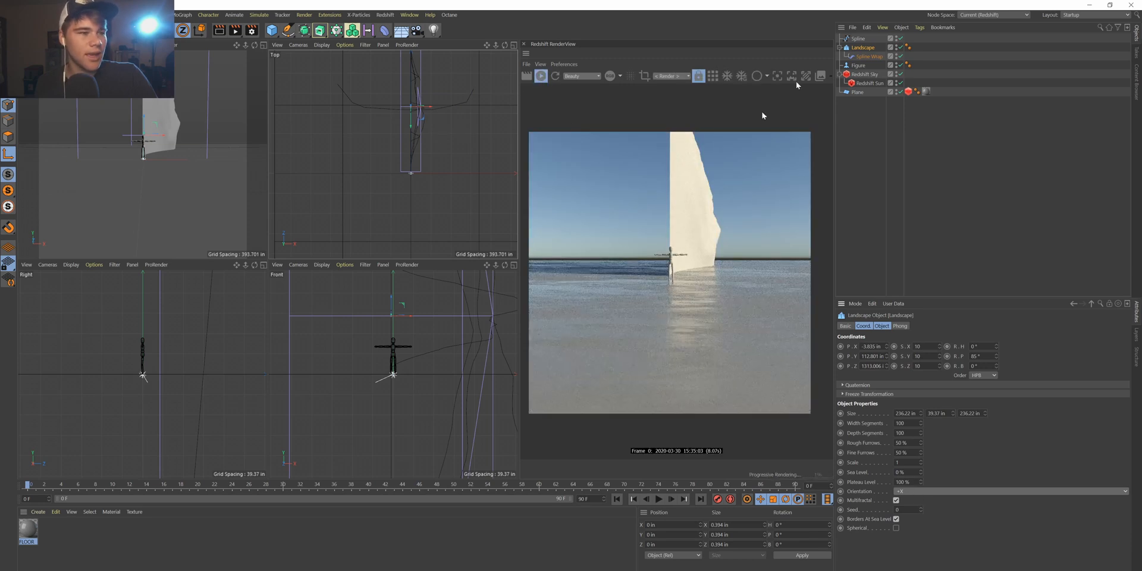
# Reduce the Landscape's depth to about 228 in.
pyautogui.click(876, 327)
pyautogui.moveTo(985, 347); pyautogui.dragTo(966, 351)
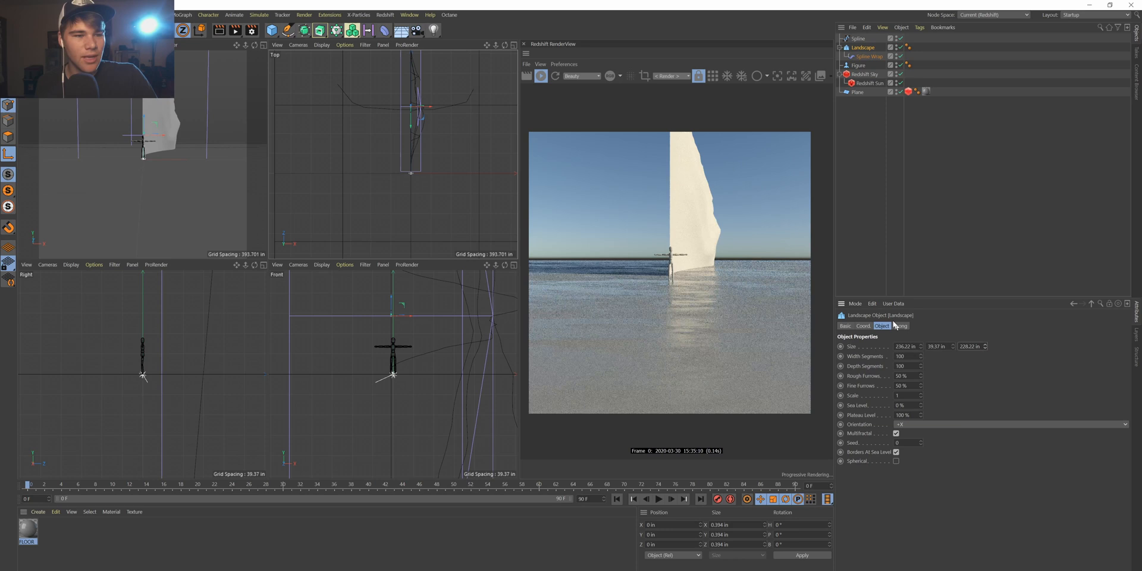
# Reset the Landscape's pitch to 0° and rotate its heading to -93° so it faces the camera.
pyautogui.click(864, 327)
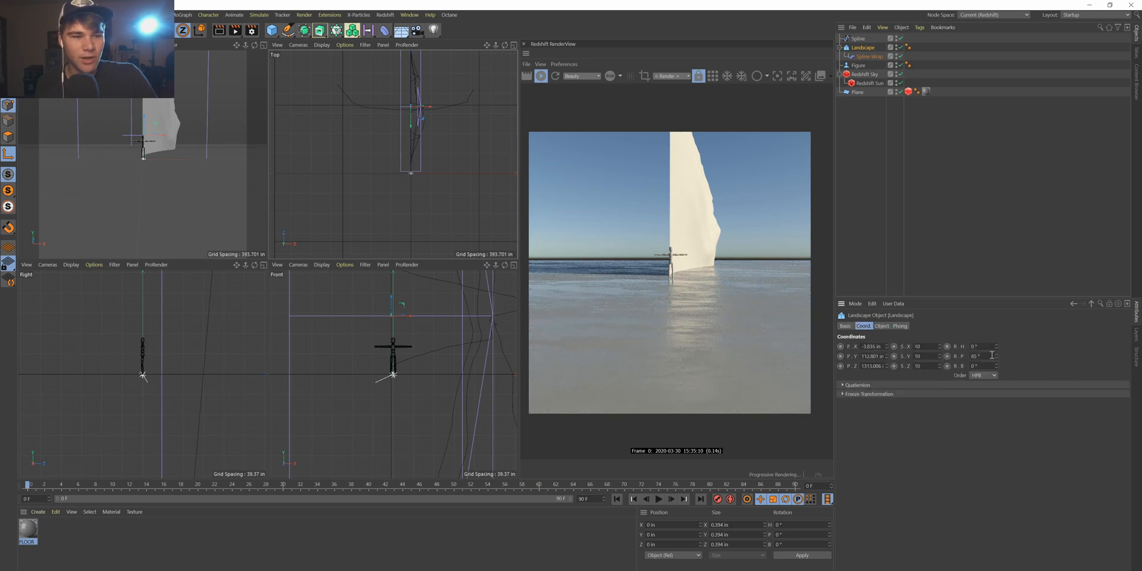
pyautogui.moveTo(997, 356); pyautogui.dragTo(925, 348)
pyautogui.write('0')
pyautogui.press('Return')
pyautogui.moveTo(997, 346); pyautogui.dragTo(998, 349)
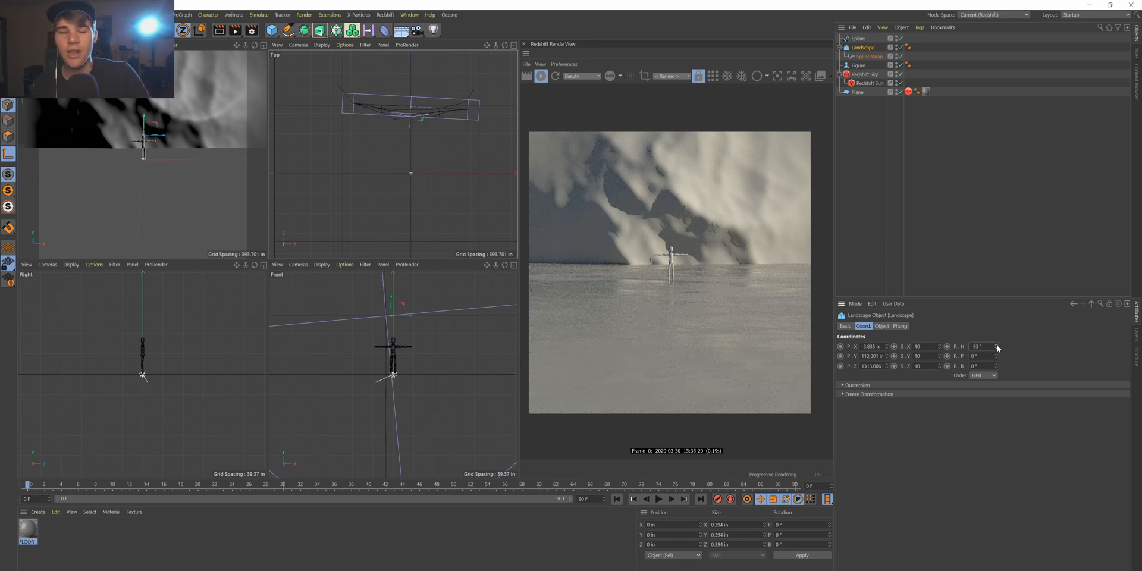
# Assign the drawn Spline as the guide spline of the Spline Wrap deformer.
pyautogui.click(873, 56)
pyautogui.click(883, 326)
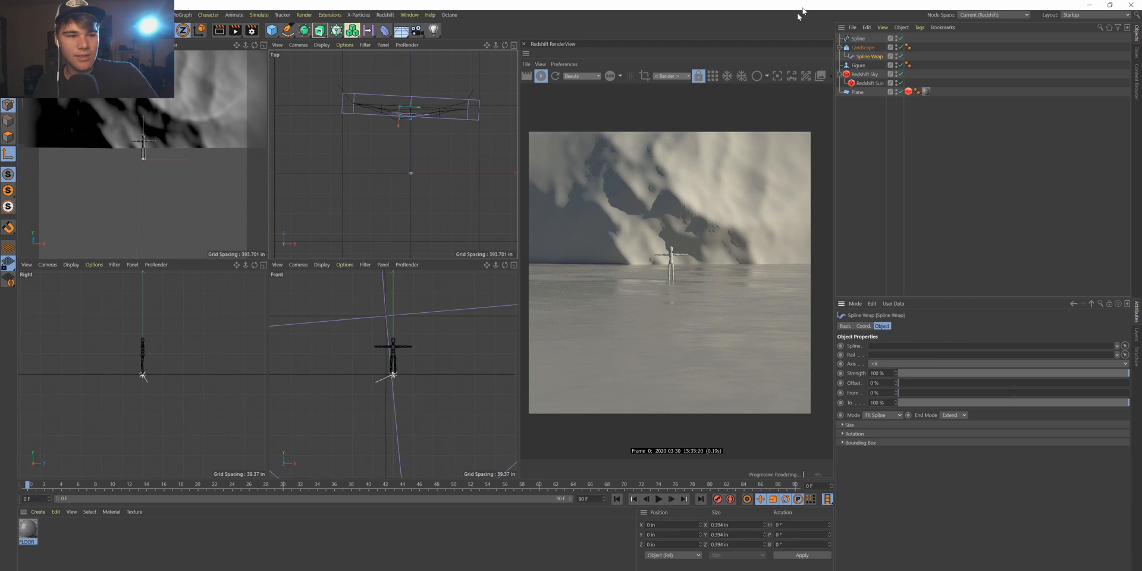
pyautogui.moveTo(847, 38); pyautogui.dragTo(924, 303)
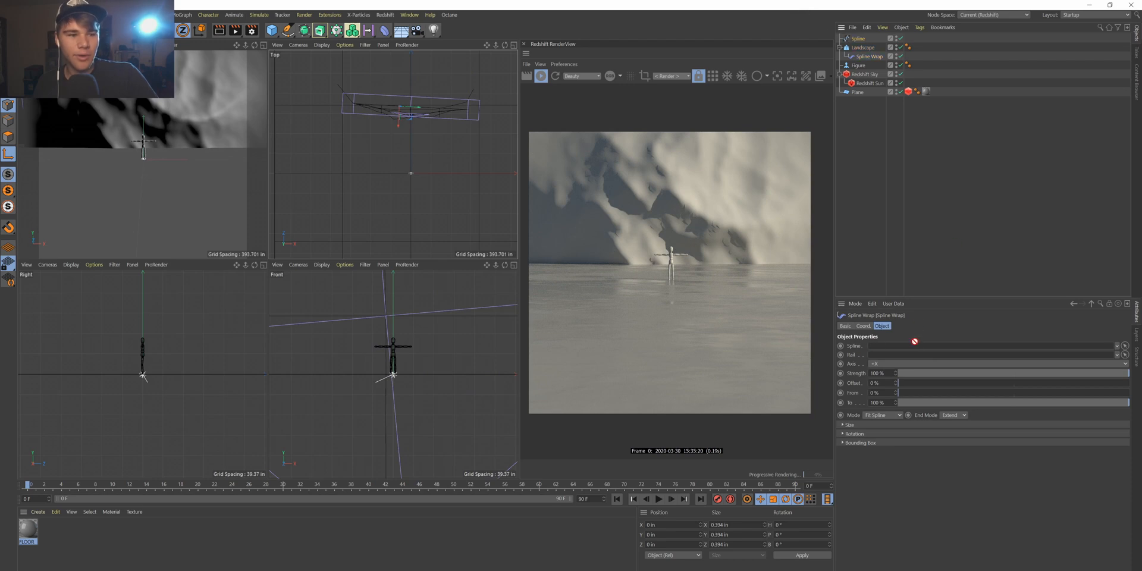
pyautogui.moveTo(915, 341); pyautogui.dragTo(916, 346)
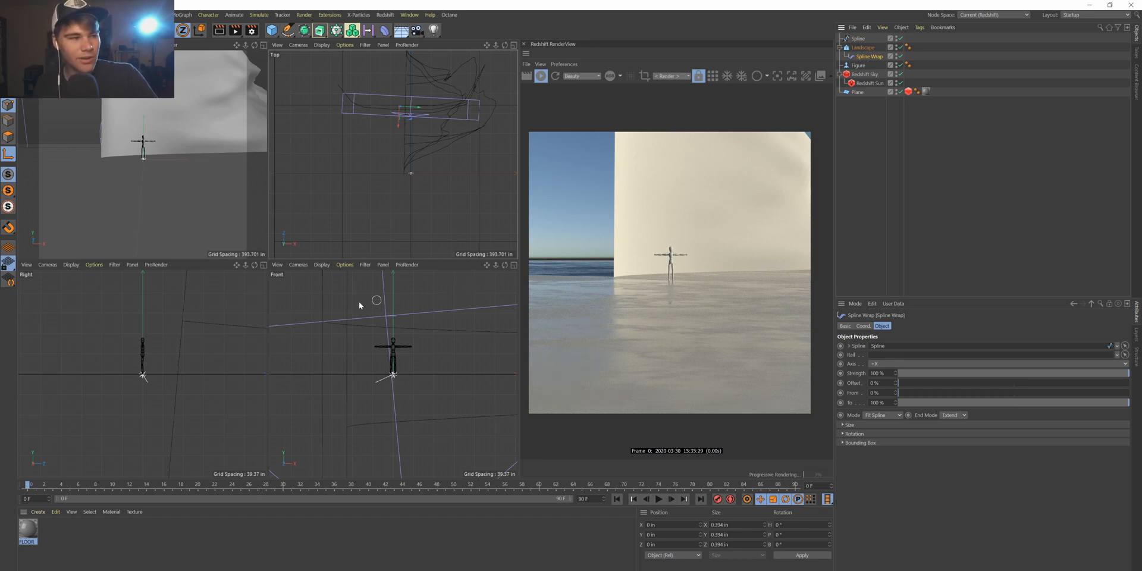
# Try the -X orientation on the Landscape, and set it to -Y to wrap the wall along the spline.
pyautogui.click(863, 48)
pyautogui.click(924, 421)
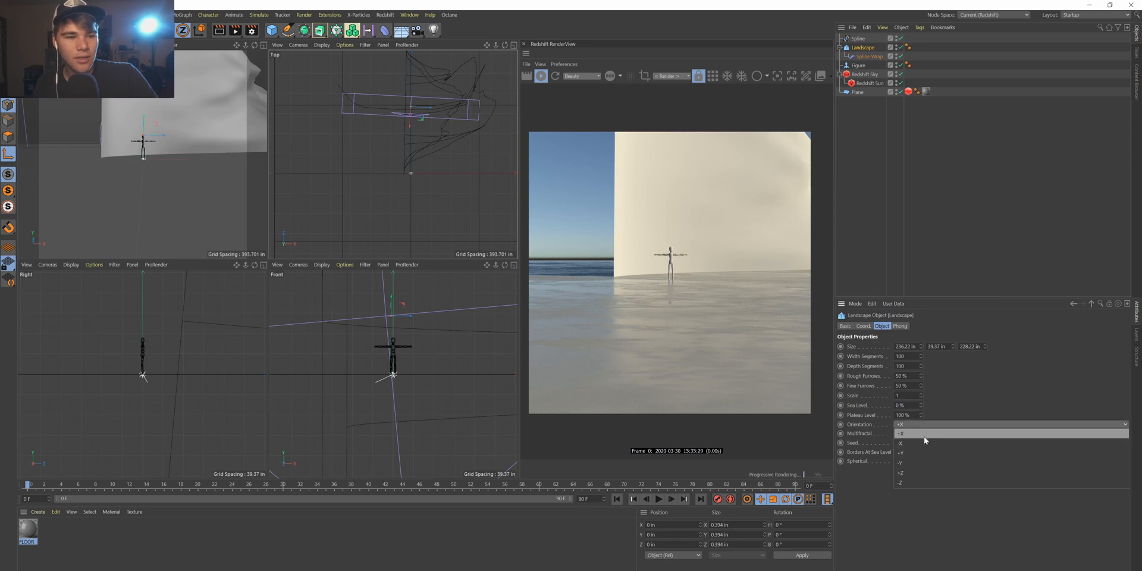
pyautogui.click(925, 447)
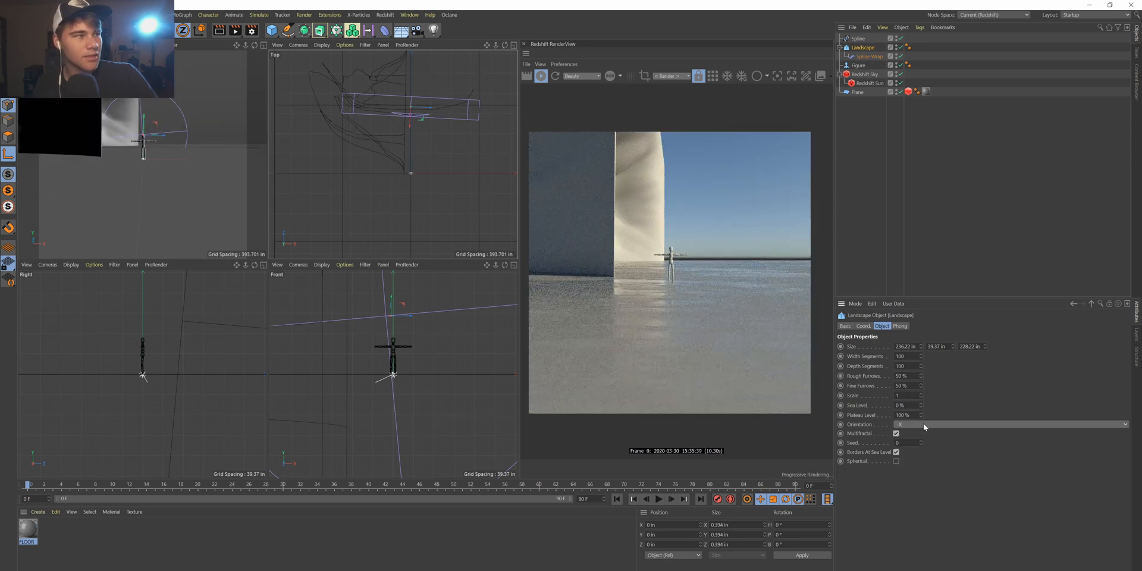
pyautogui.click(923, 423)
pyautogui.click(924, 463)
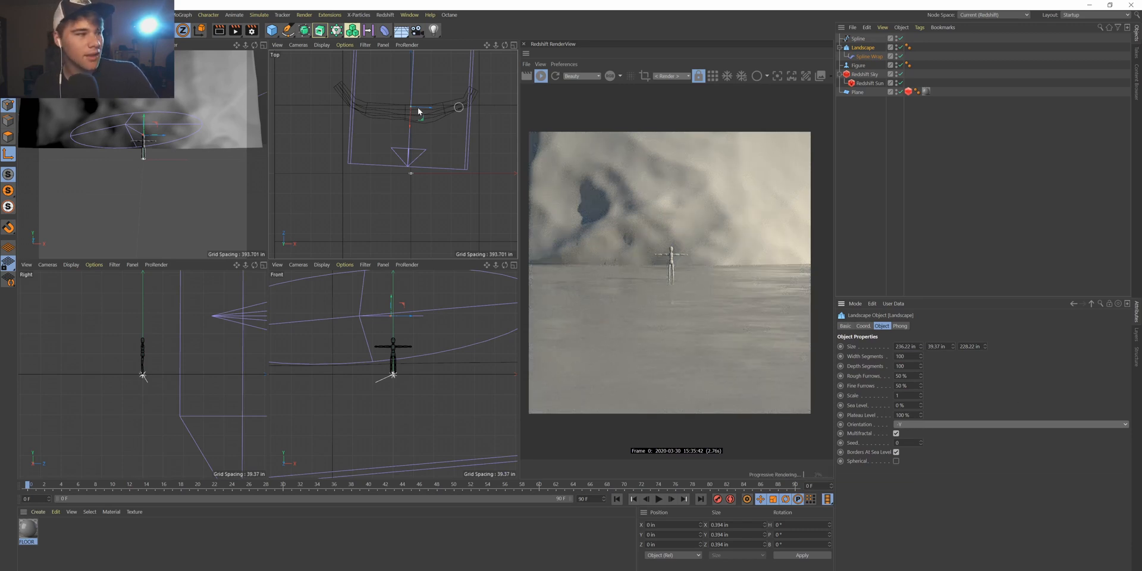
# Select the Spline and, with axis editing off, move its point right of centre in the top view to about Z 1194 in.
pyautogui.click(849, 38)
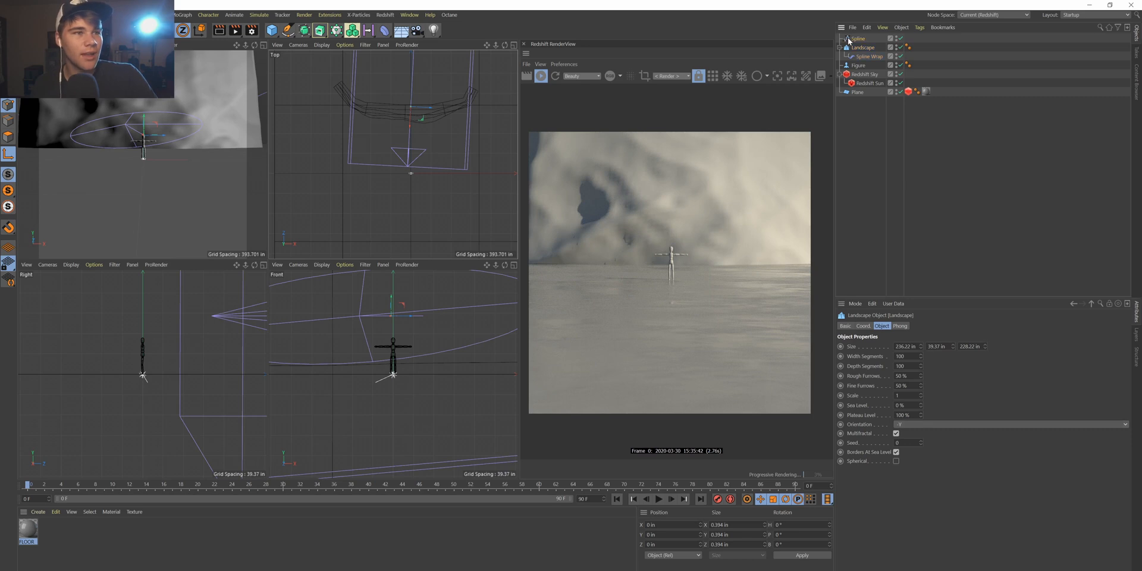
pyautogui.click(338, 86)
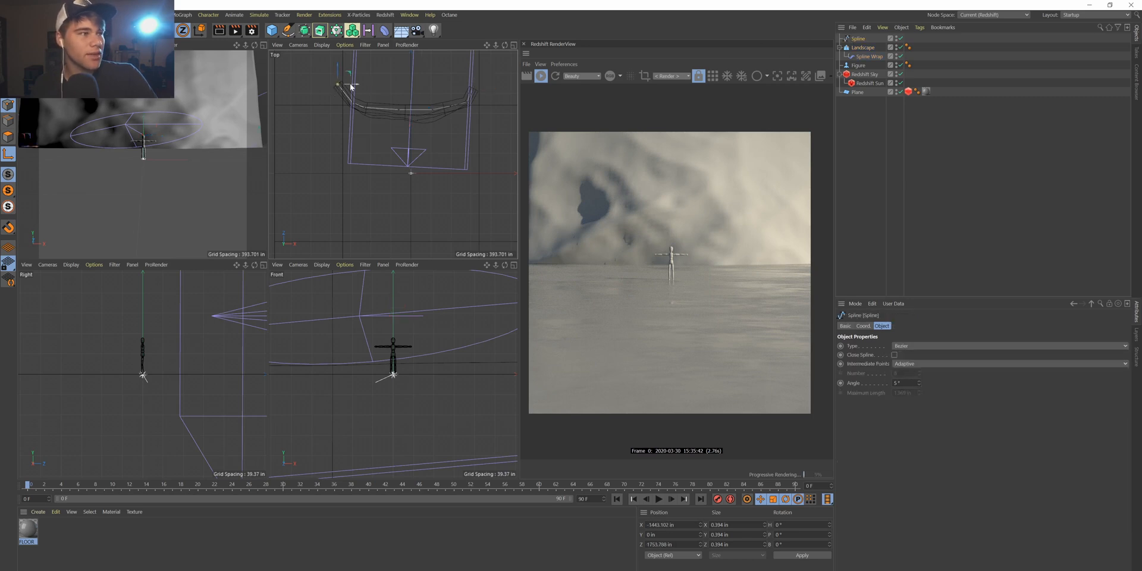
pyautogui.click(337, 84)
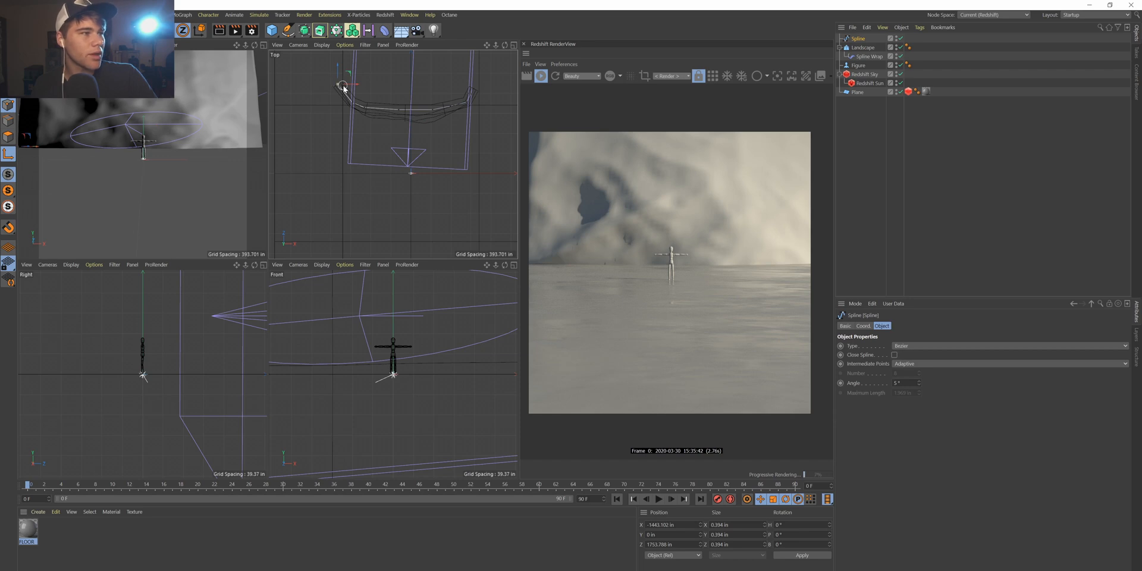
pyautogui.moveTo(348, 86)
pyautogui.mouseDown()
pyautogui.moveTo(359, 86)
pyautogui.moveTo(350, 87)
pyautogui.mouseUp()
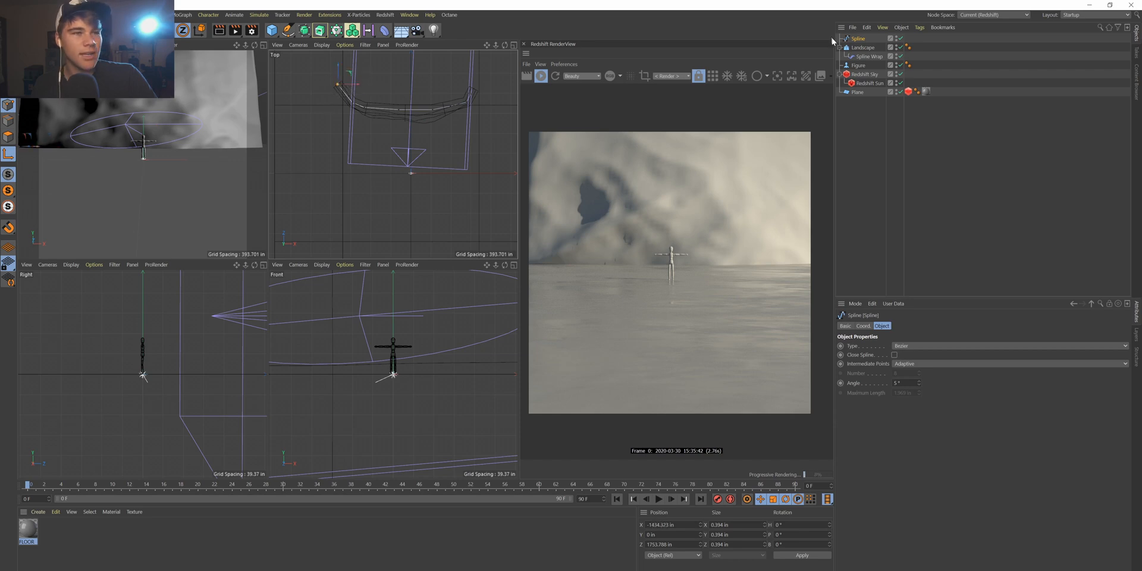
pyautogui.click(434, 108)
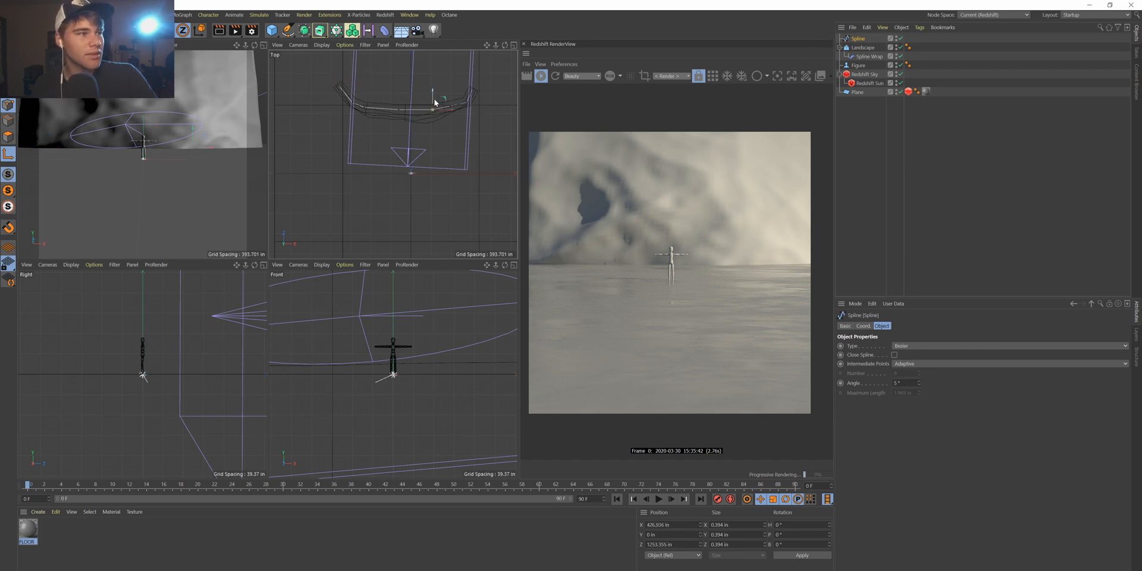
pyautogui.click(9, 154)
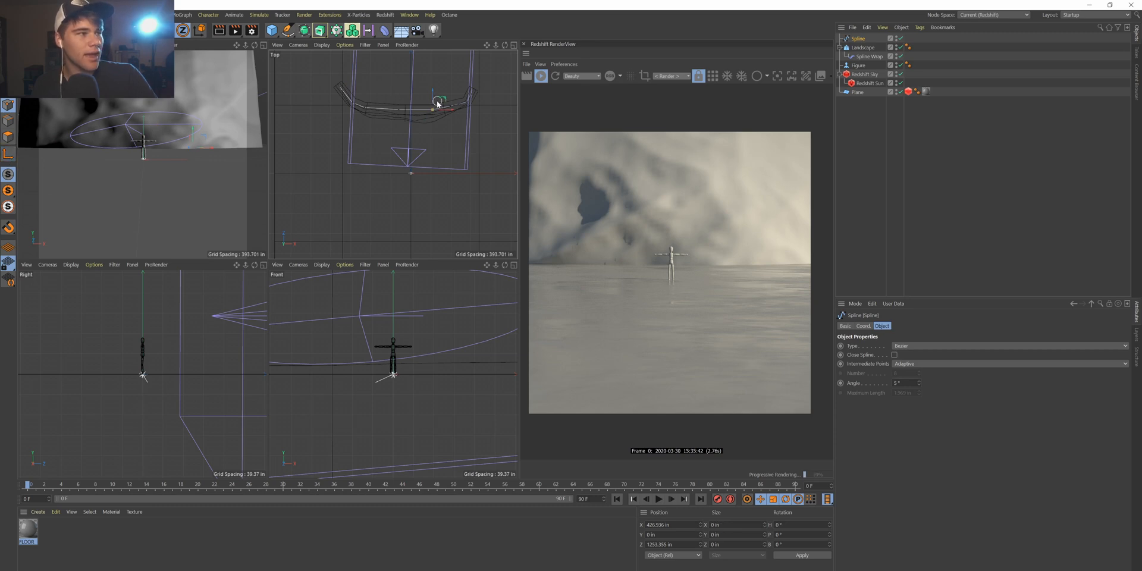
pyautogui.moveTo(436, 98)
pyautogui.mouseDown()
pyautogui.moveTo(438, 73)
pyautogui.moveTo(438, 126)
pyautogui.moveTo(435, 105)
pyautogui.mouseUp()
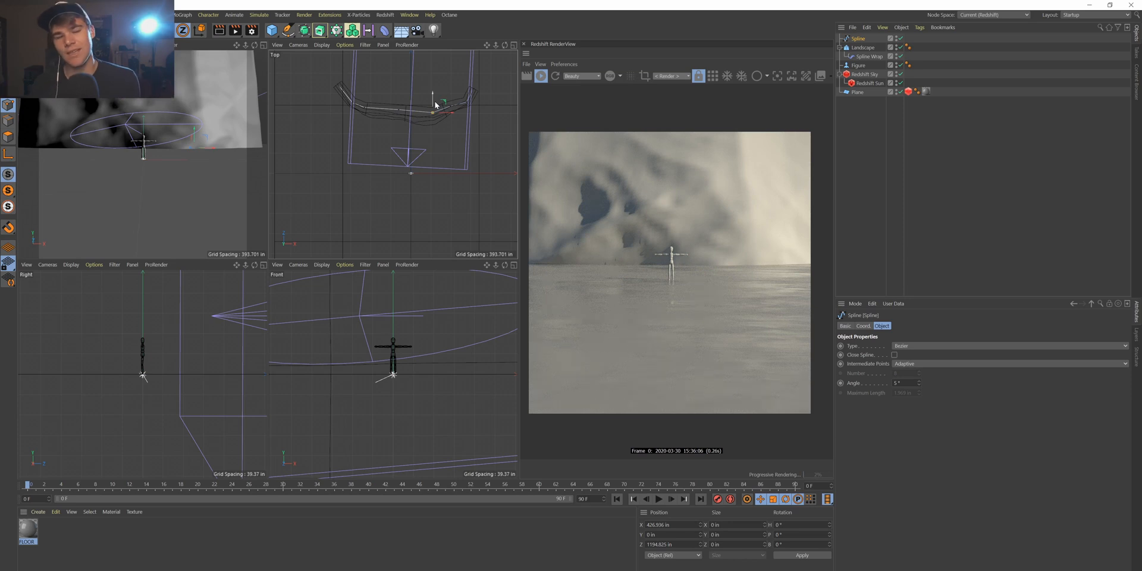
# Move the spline's right end point to about X 1404, Z 1841 in and its left end point to about X -1349, Z 1393 in.
pyautogui.moveTo(459, 103); pyautogui.dragTo(498, 85)
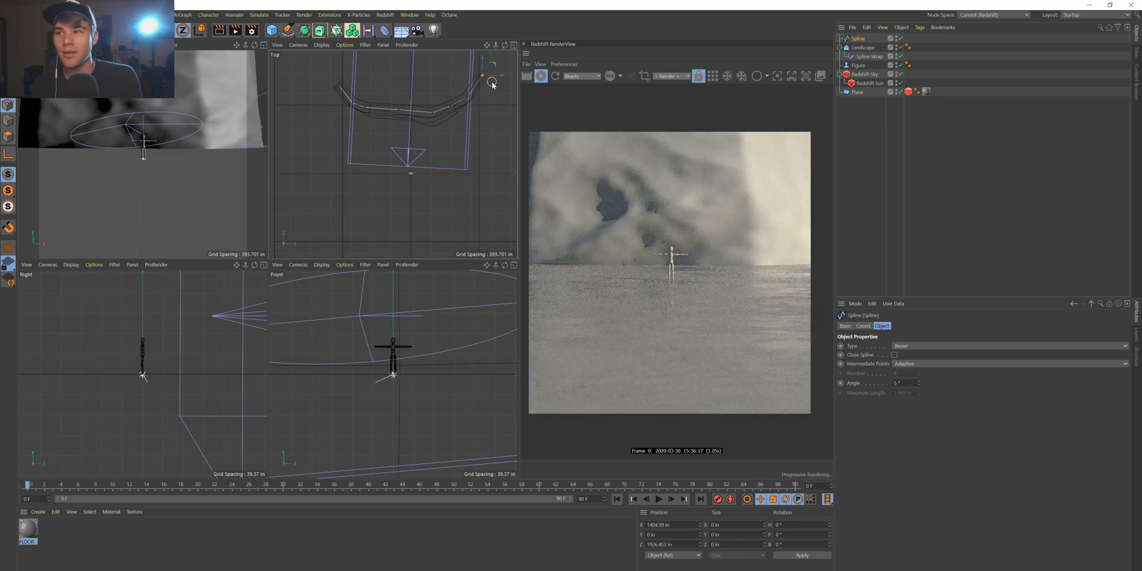
pyautogui.moveTo(482, 66)
pyautogui.mouseDown()
pyautogui.moveTo(482, 93)
pyautogui.moveTo(479, 66)
pyautogui.mouseUp()
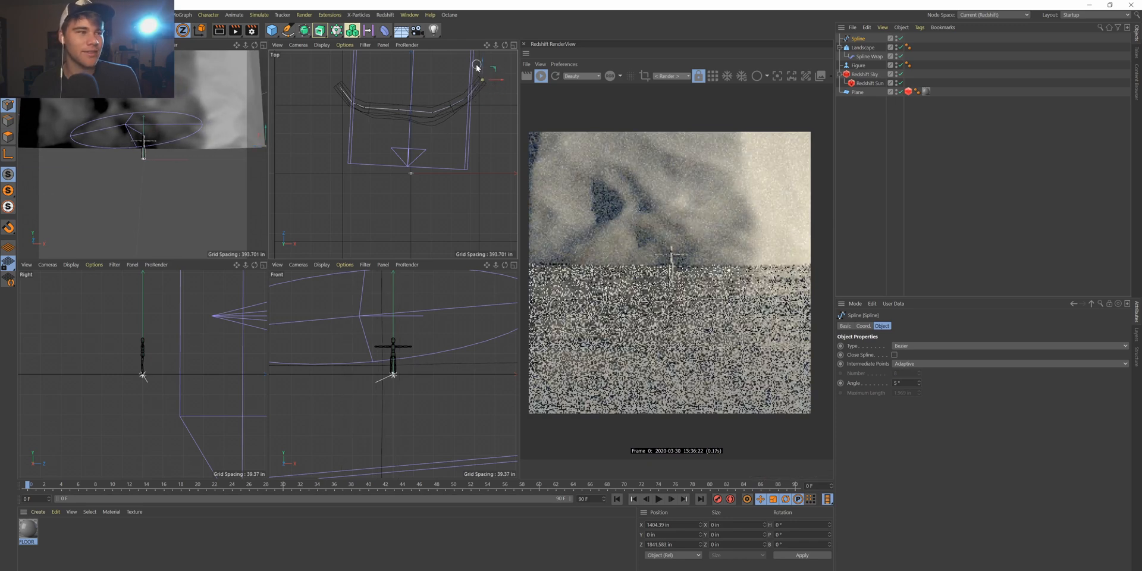
pyautogui.click(339, 84)
pyautogui.moveTo(338, 84); pyautogui.dragTo(347, 105)
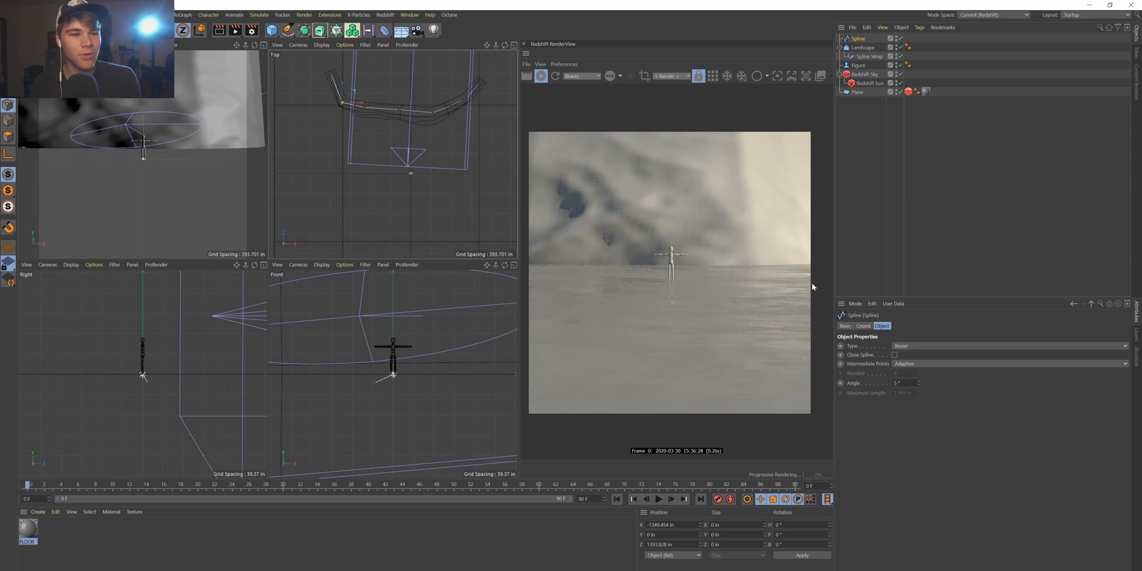
# Collapse the Landscape's hierarchy and group the Spline and Landscape together under a null.
pyautogui.click(839, 47)
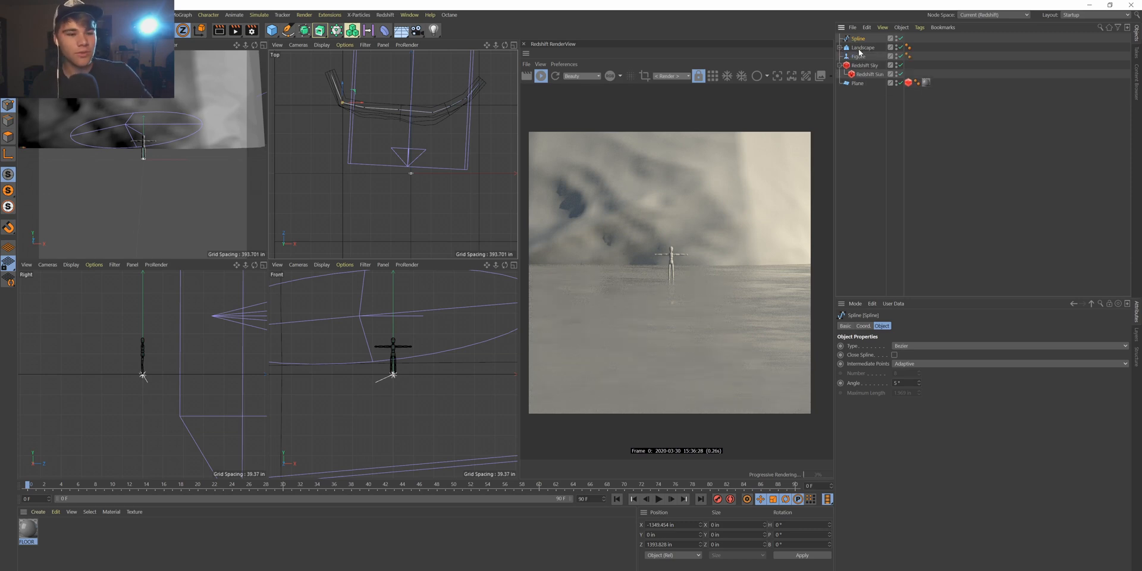
pyautogui.keyDown('shift'); pyautogui.click(859, 56); pyautogui.keyUp('shift')
pyautogui.click(853, 27)
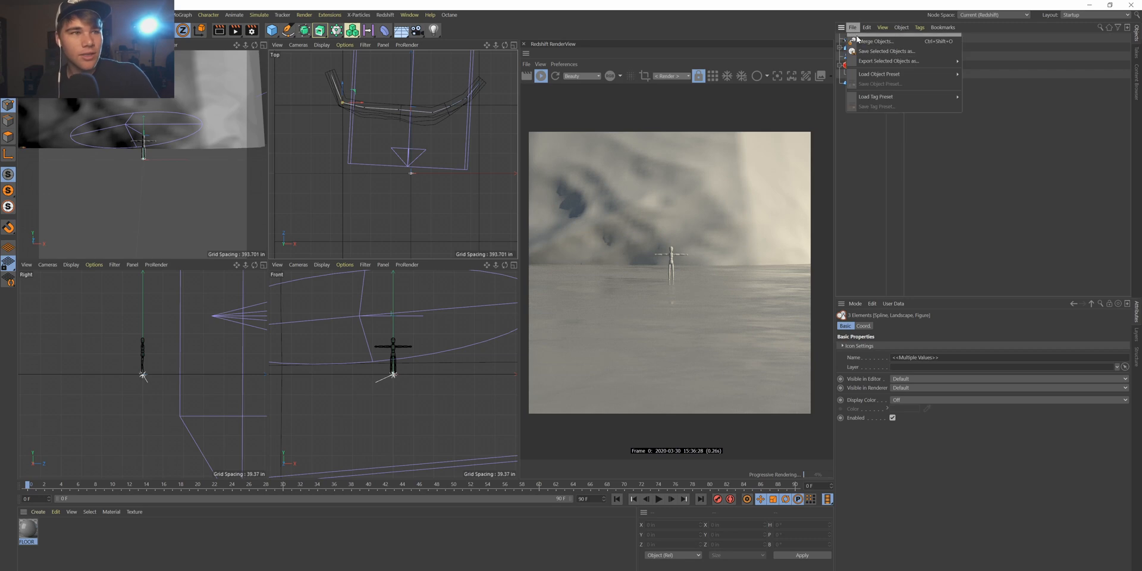
pyautogui.click(864, 217)
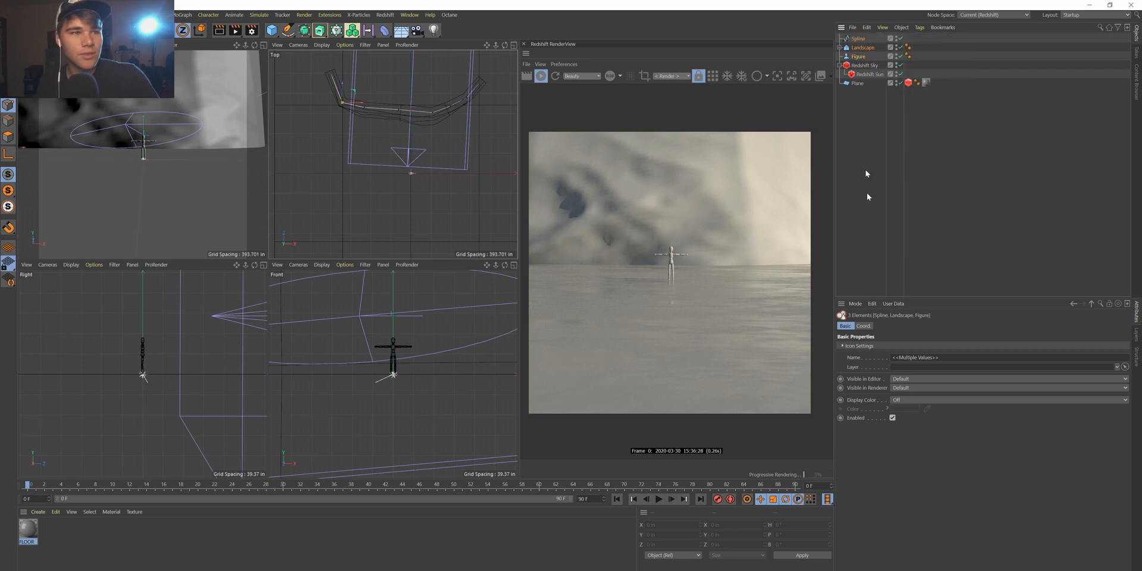
pyautogui.click(859, 39)
pyautogui.click(859, 56)
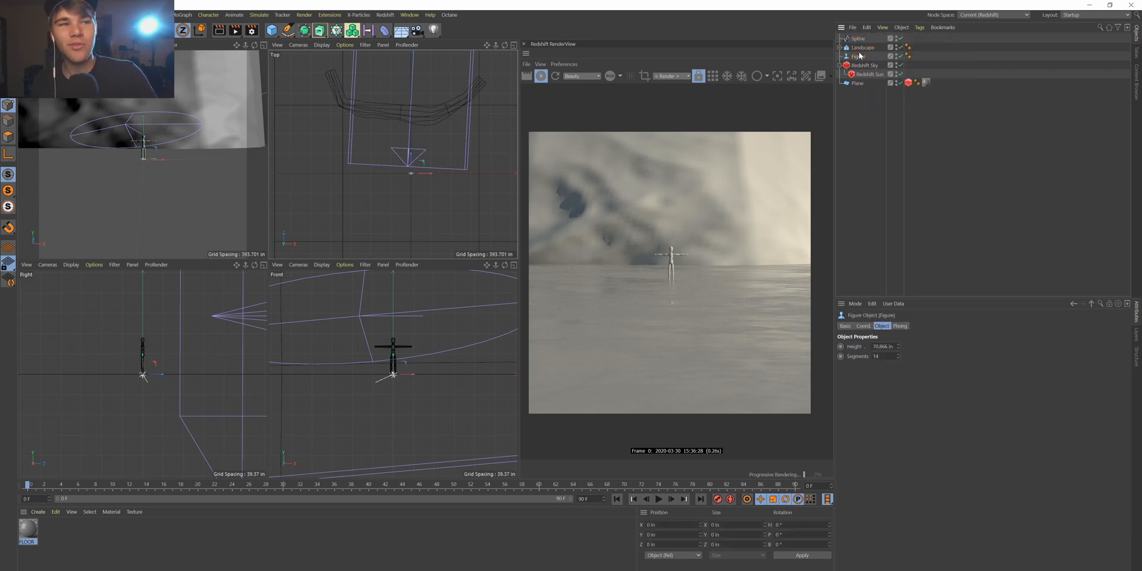
pyautogui.click(861, 102)
pyautogui.click(860, 47)
pyautogui.keyDown('shift'); pyautogui.click(859, 40); pyautogui.keyUp('shift')
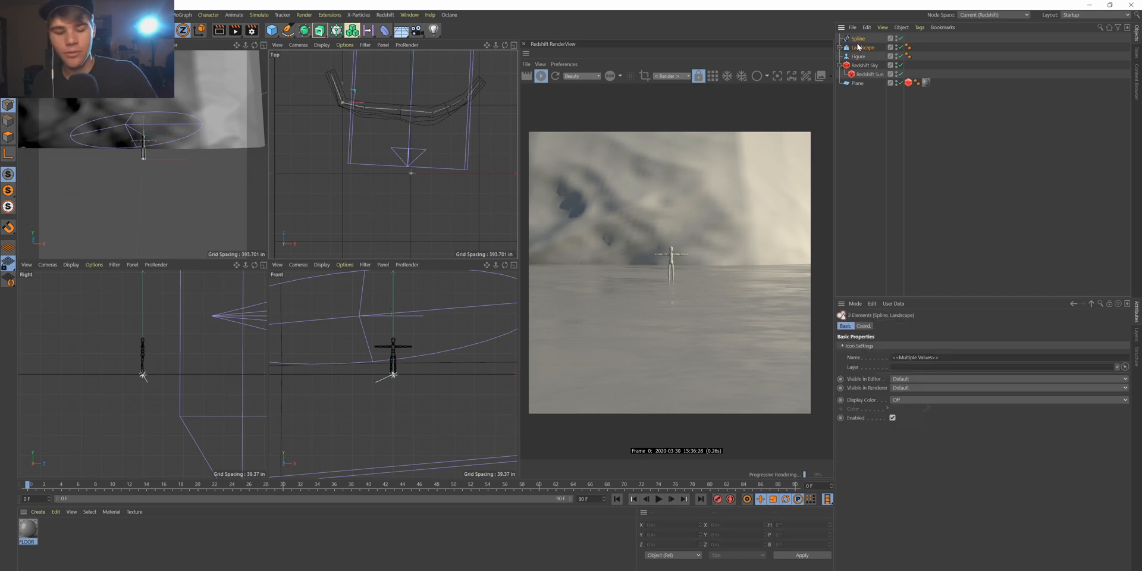
pyautogui.hotkey('alt', 'g')
# Rename the new null as BACK WALL.
pyautogui.doubleClick(857, 39)
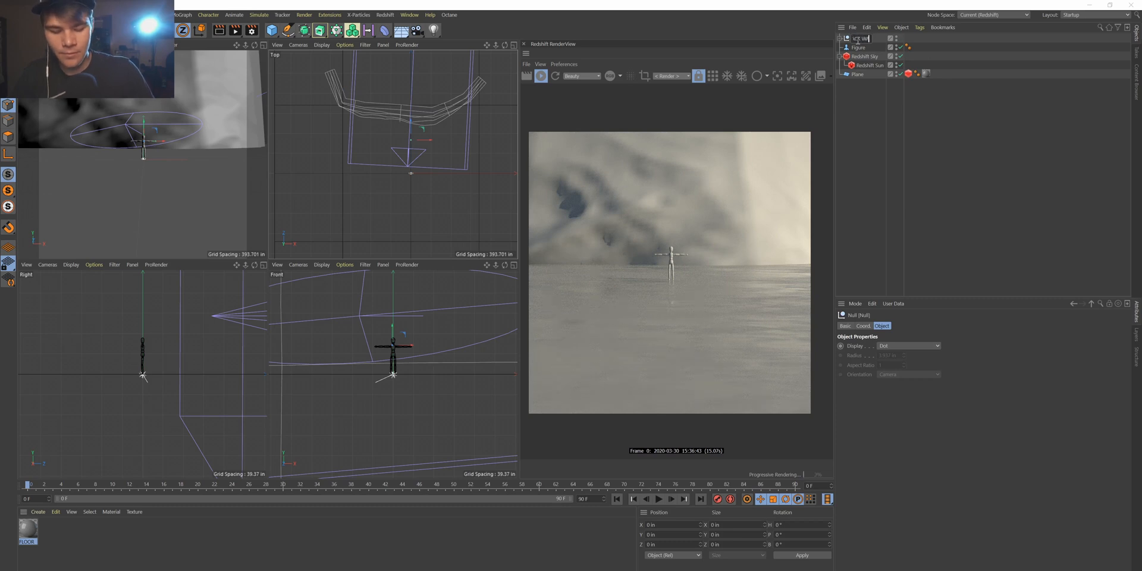
pyautogui.press('Return')
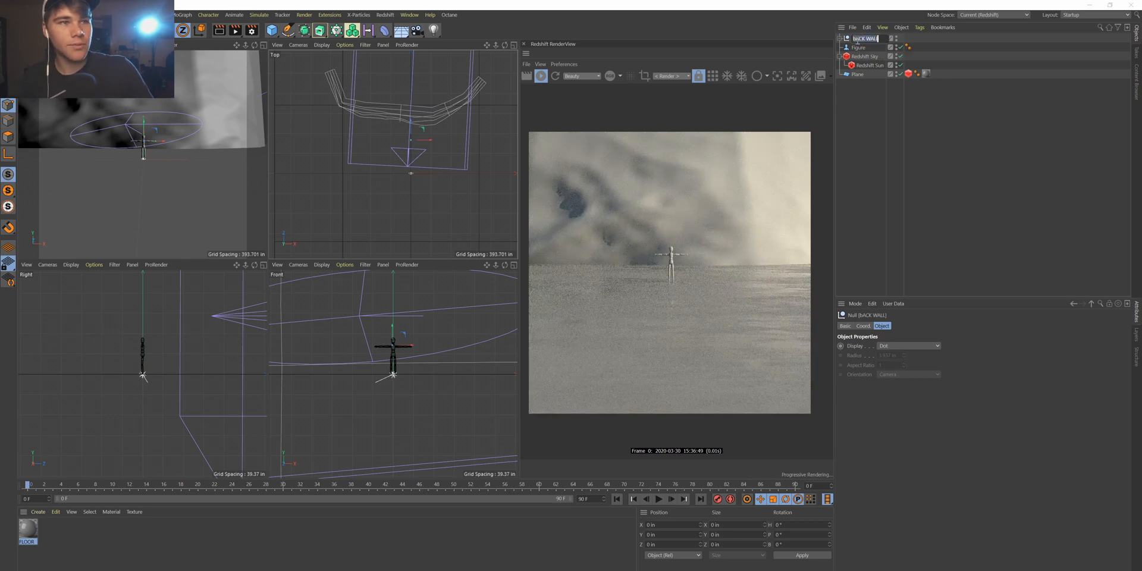
pyautogui.write('B')
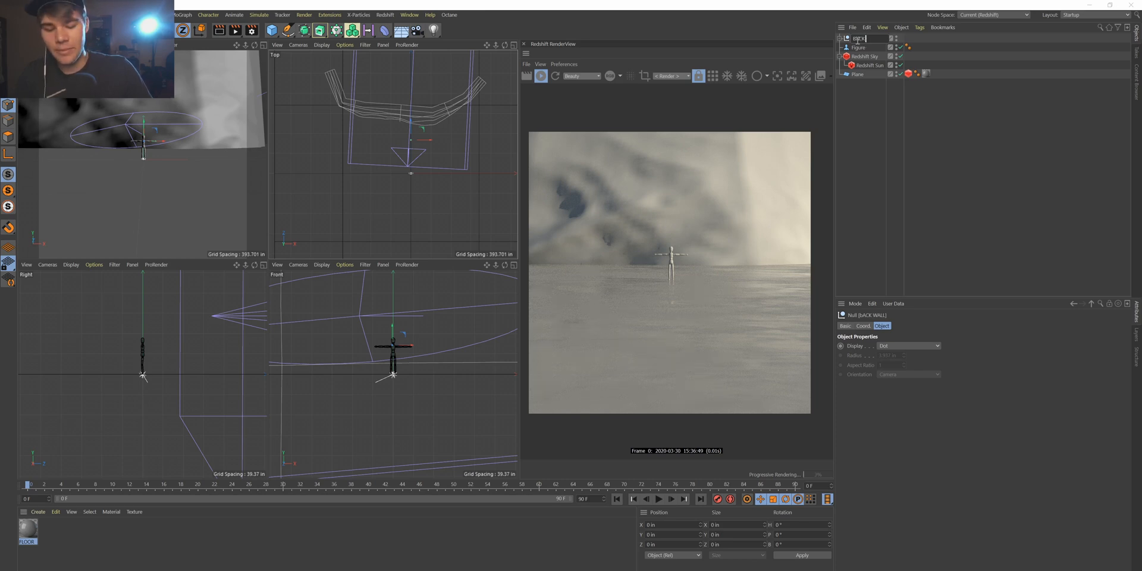
pyautogui.press('Return')
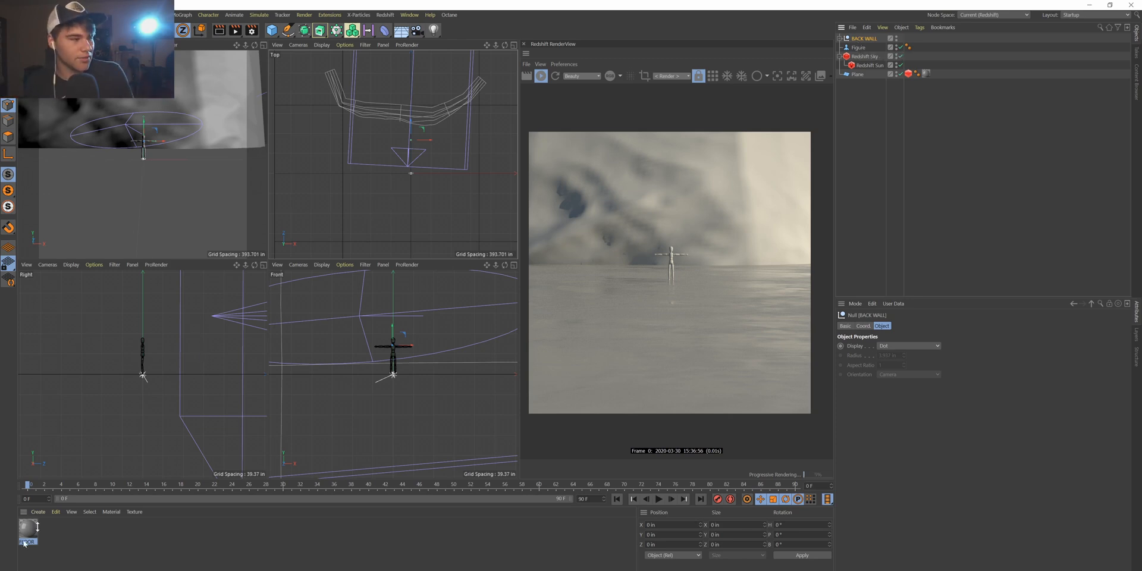
# Create a new Redshift material and name it bACK WALL.
pyautogui.click(38, 512)
pyautogui.moveTo(95, 432)
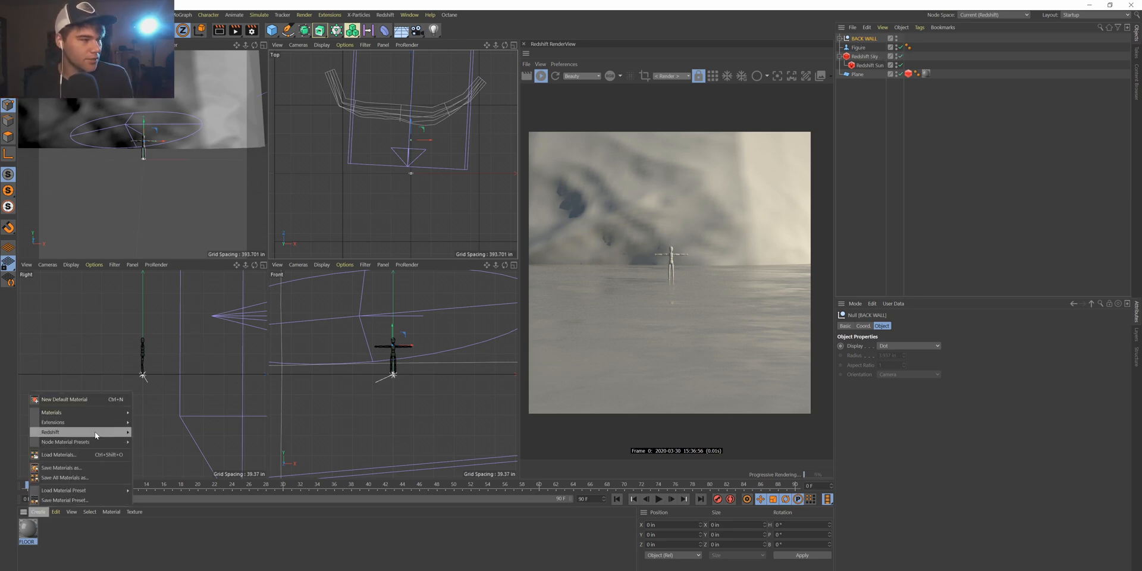
pyautogui.moveTo(142, 432)
pyautogui.click(176, 432)
pyautogui.doubleClick(29, 541)
pyautogui.press('BackSpace')
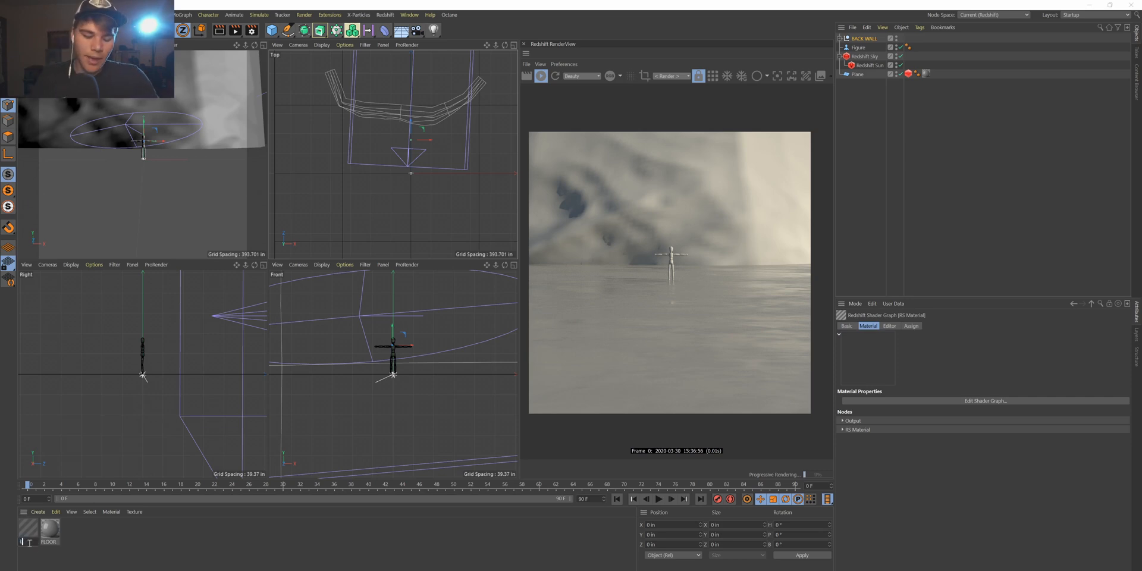
pyautogui.write('bACK WA')
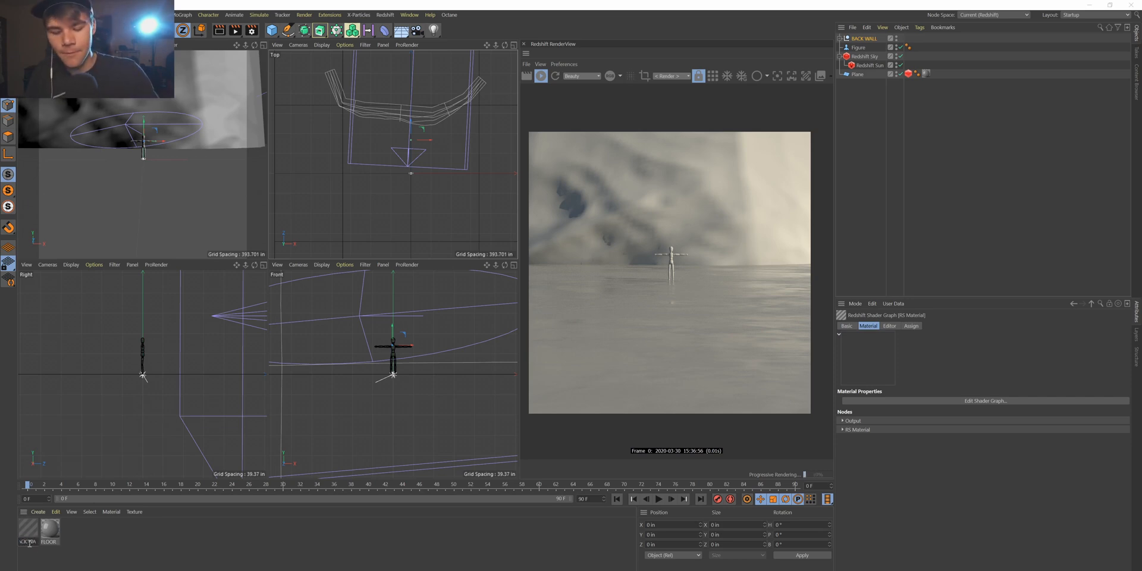
pyautogui.press('Return')
# Apply the bACK WALL material to the BACK WALL null, then transfer its material tag to the Landscape and expand the Landscape's hierarchy.
pyautogui.moveTo(31, 543); pyautogui.dragTo(846, 37)
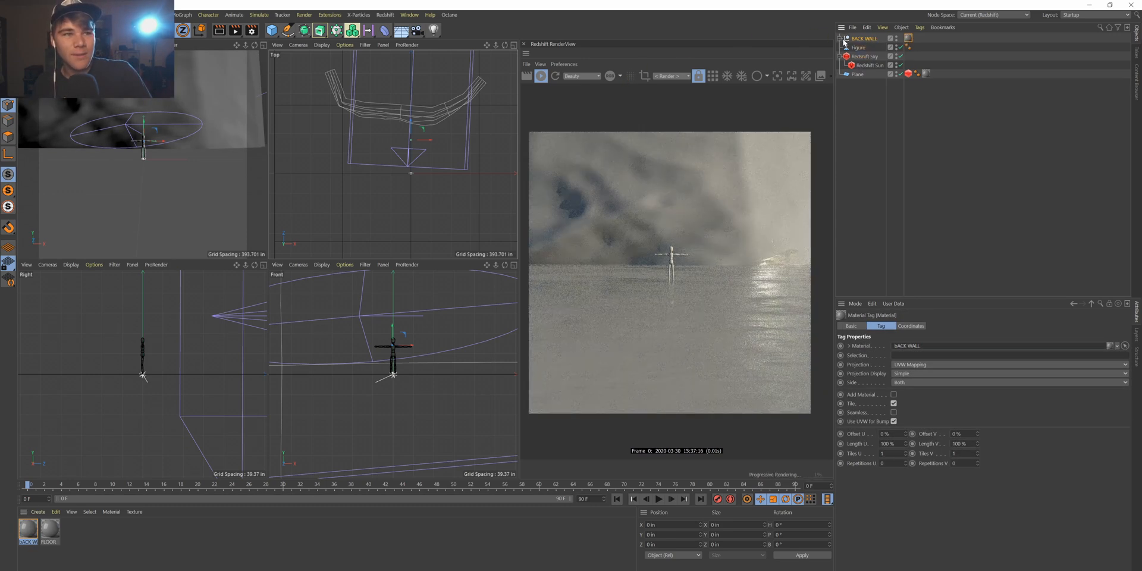
pyautogui.click(845, 39)
pyautogui.click(840, 38)
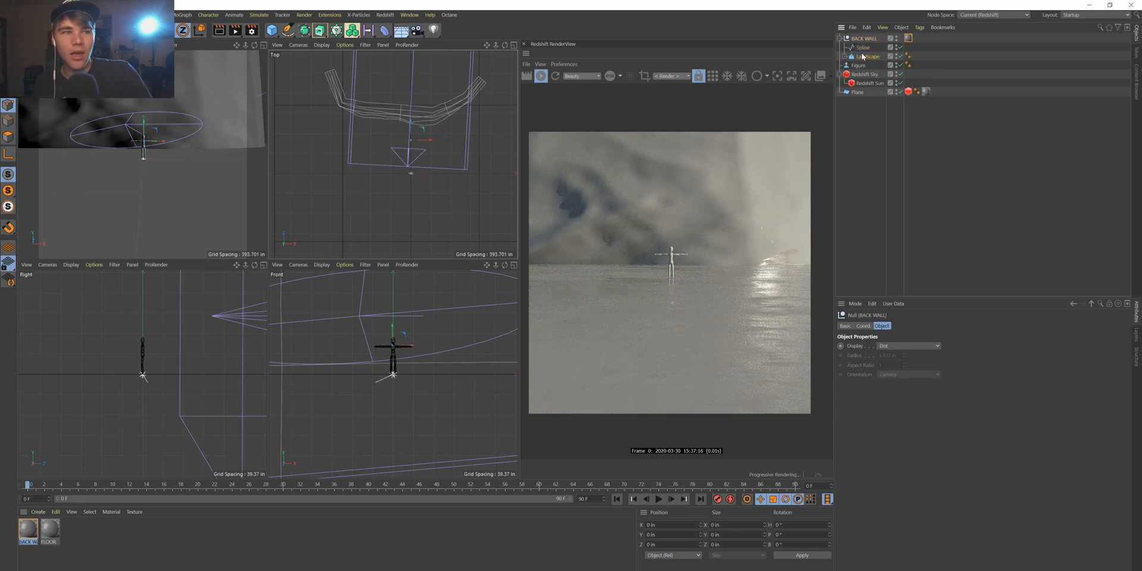
pyautogui.click(862, 56)
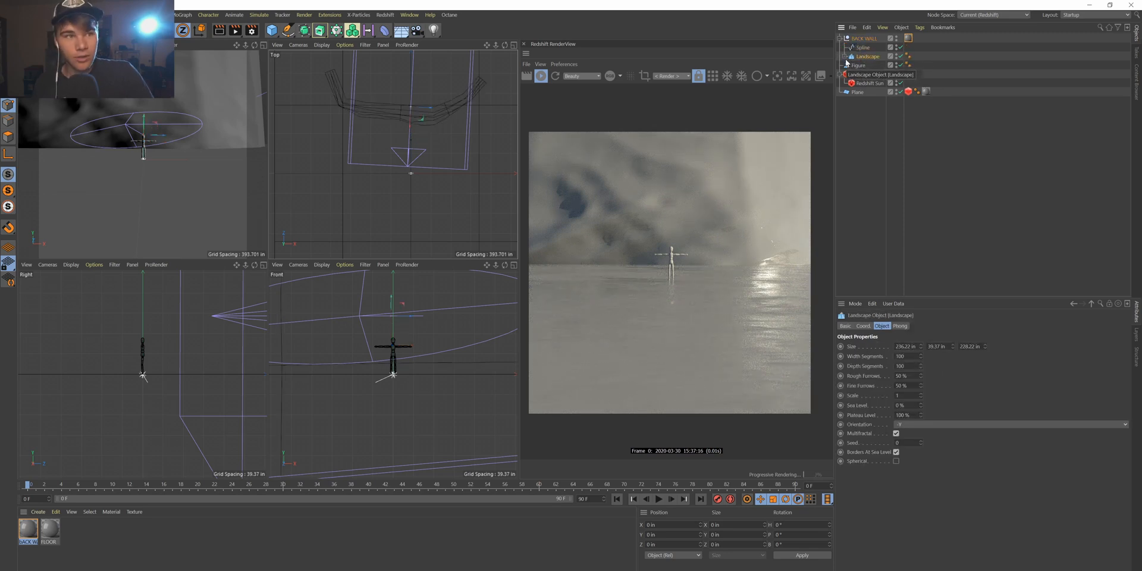
pyautogui.click(846, 60)
pyautogui.click(846, 57)
pyautogui.click(846, 56)
pyautogui.moveTo(911, 38); pyautogui.dragTo(919, 56)
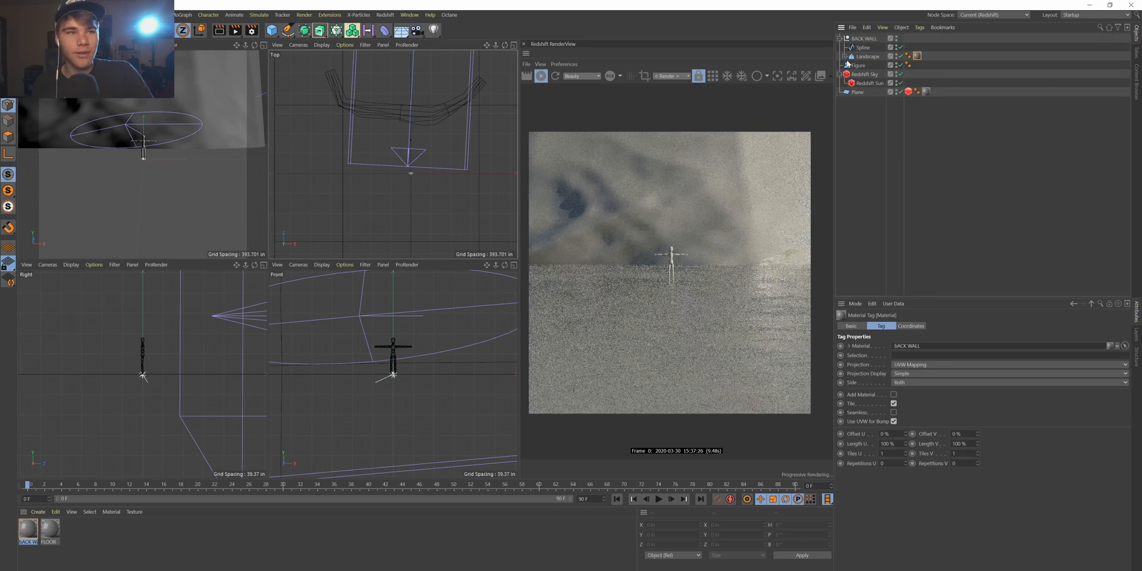
pyautogui.click(845, 57)
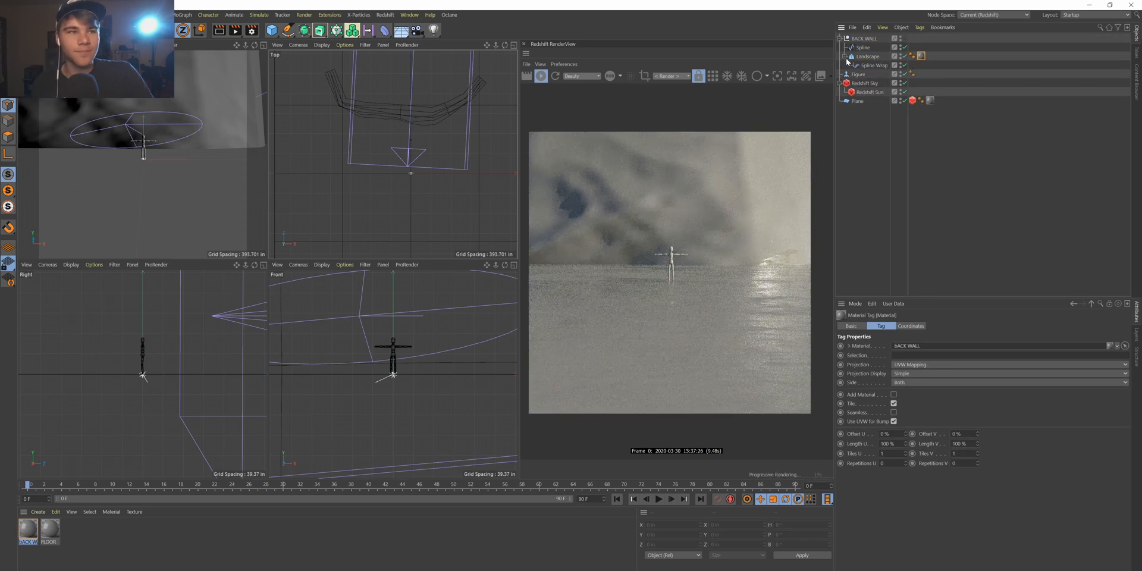
# Open the shader graph of the bACK WALL material.
pyautogui.click(34, 534)
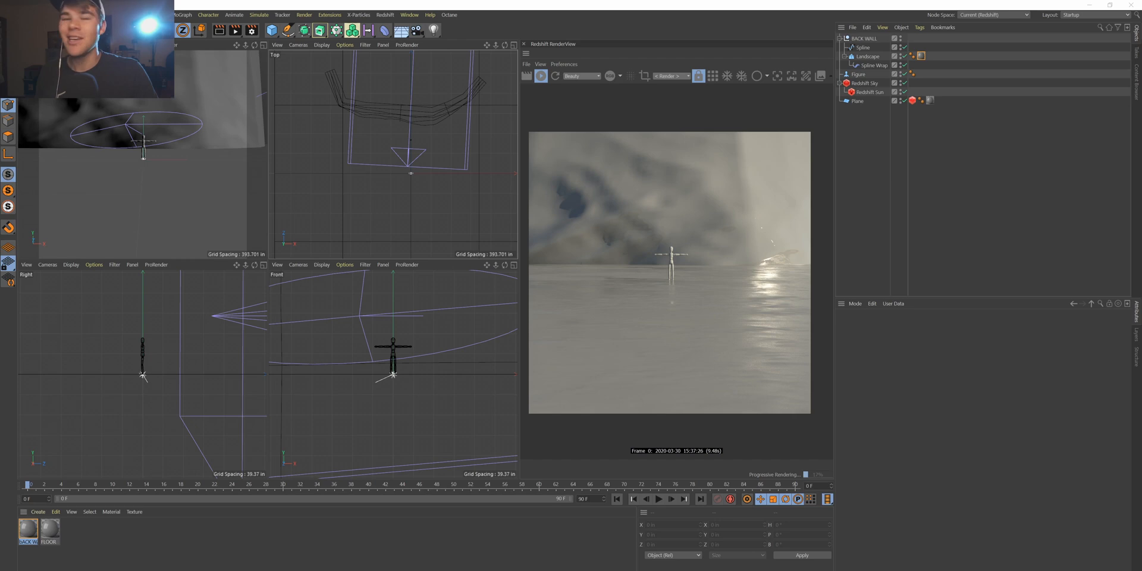
pyautogui.click(27, 538)
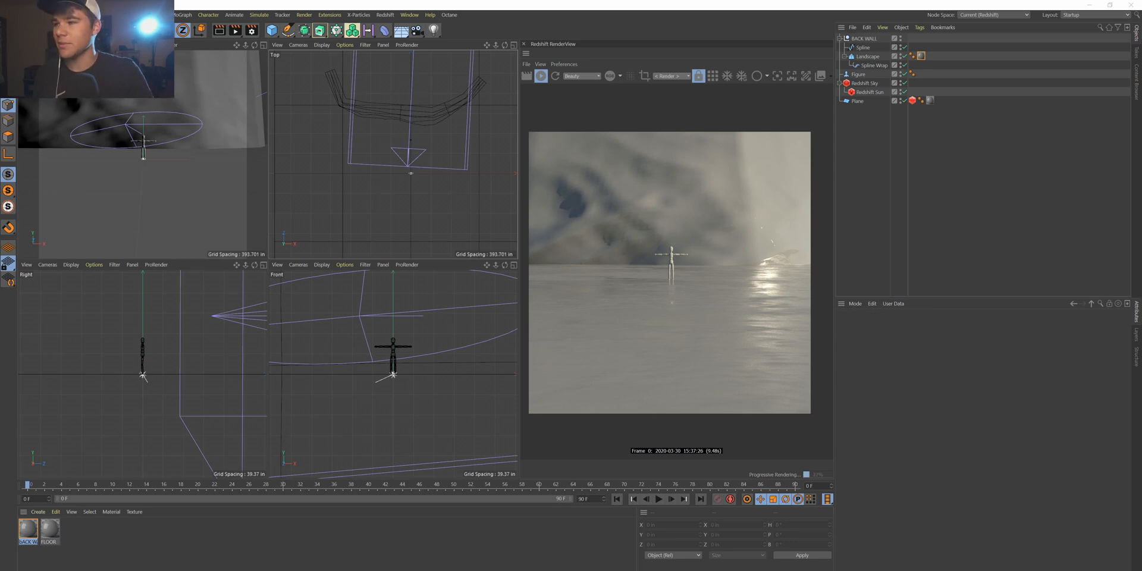
pyautogui.moveTo(1141, 346); pyautogui.dragTo(708, 214)
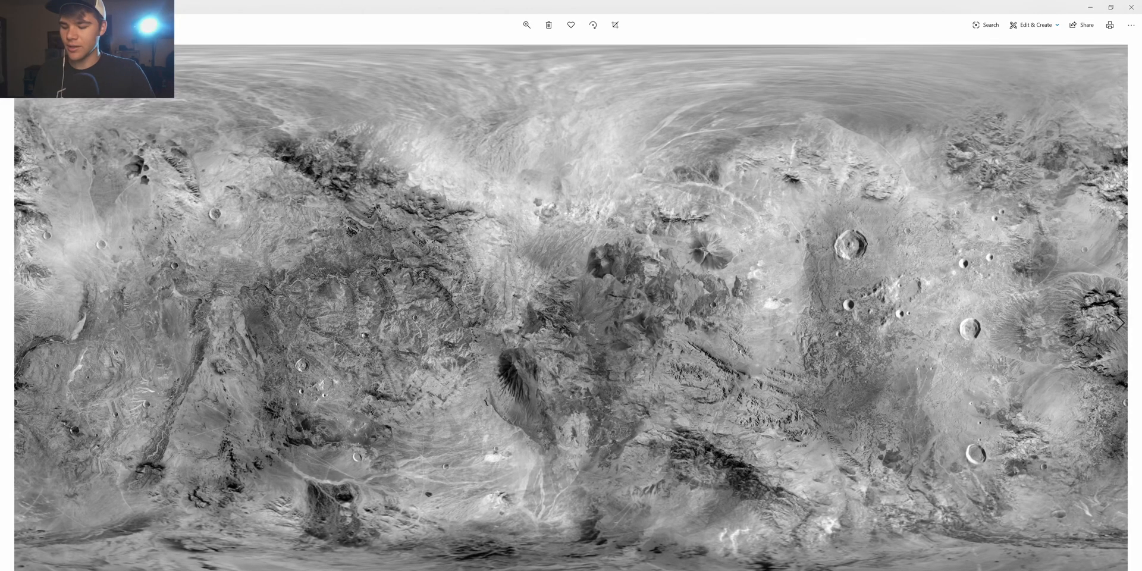
# Compare the grayscale terrain images in the photo viewer as displacement map candidates, then close the viewer.
pyautogui.press('Right')
pyautogui.press('Right')
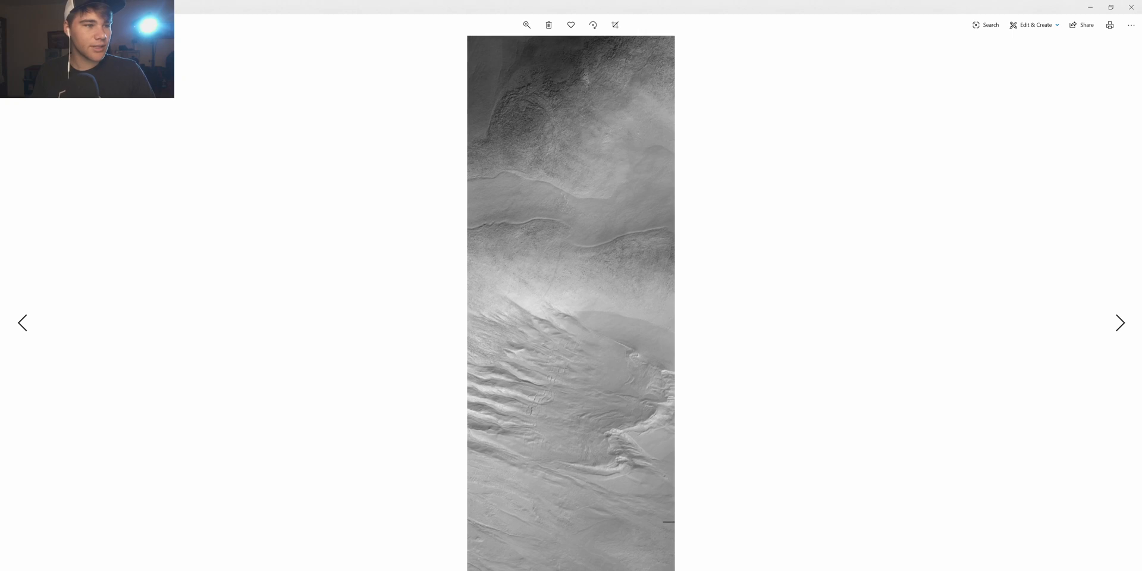
pyautogui.press('Left')
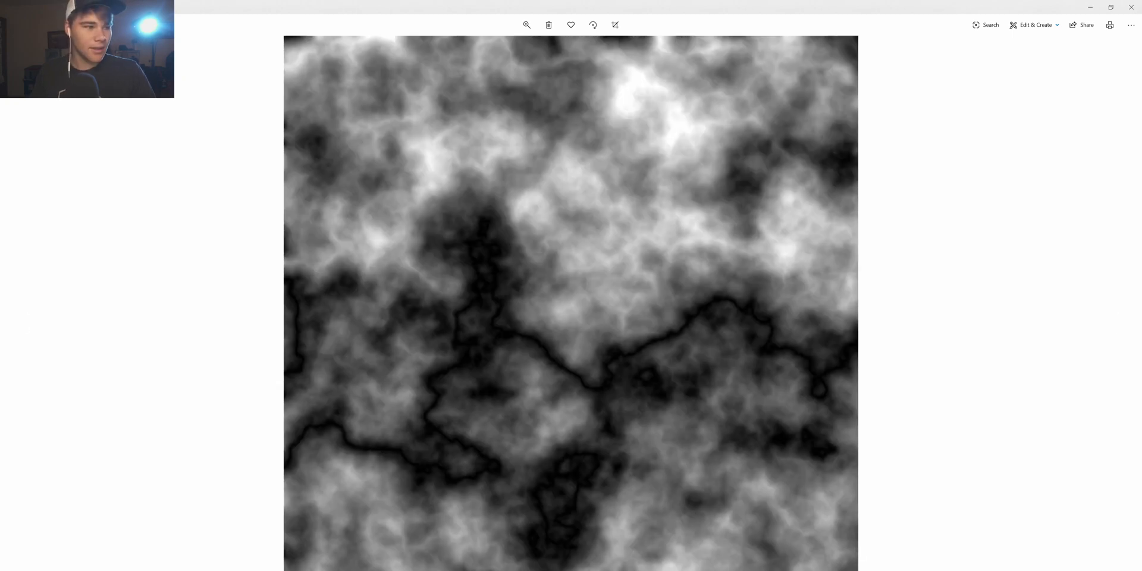
pyautogui.press('Right')
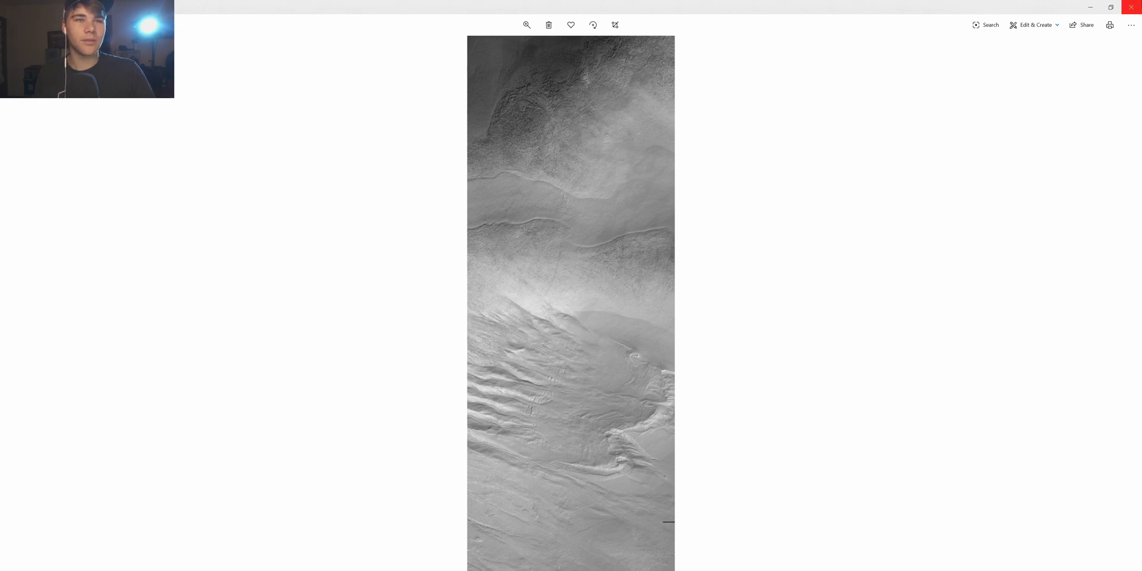
pyautogui.click(1132, 7)
# Bring the ESP_059489_1325_RED.NOMAP.browse image into the bACK WALL graph as a texture node and add a Displacement node.
pyautogui.moveTo(682, 256); pyautogui.dragTo(607, 369)
pyautogui.moveTo(700, 371); pyautogui.dragTo(650, 430)
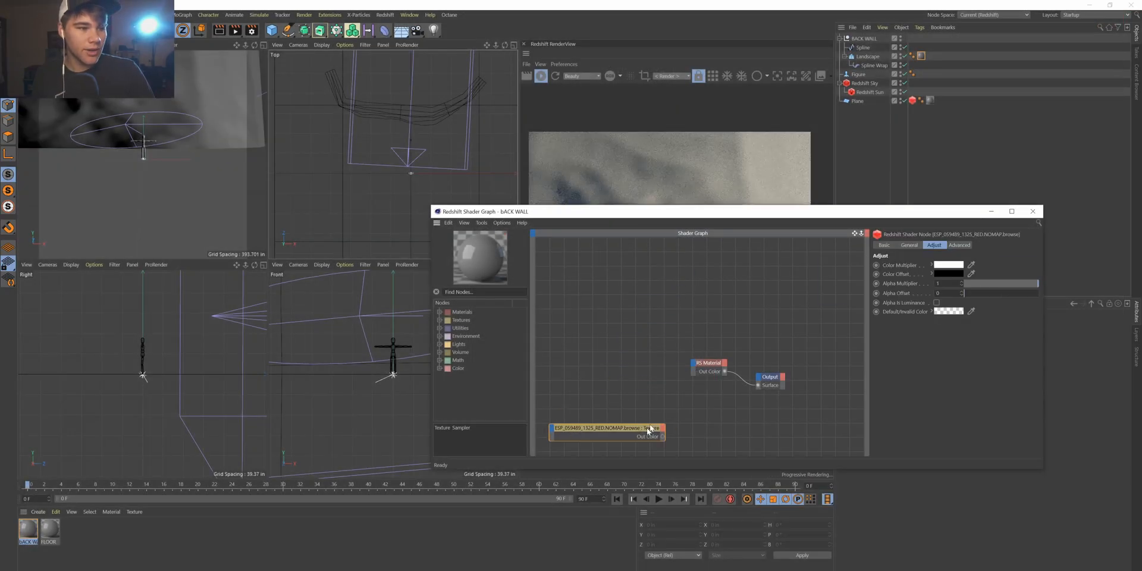
pyautogui.click(711, 419)
pyautogui.press('Tab')
pyautogui.write('Dis')
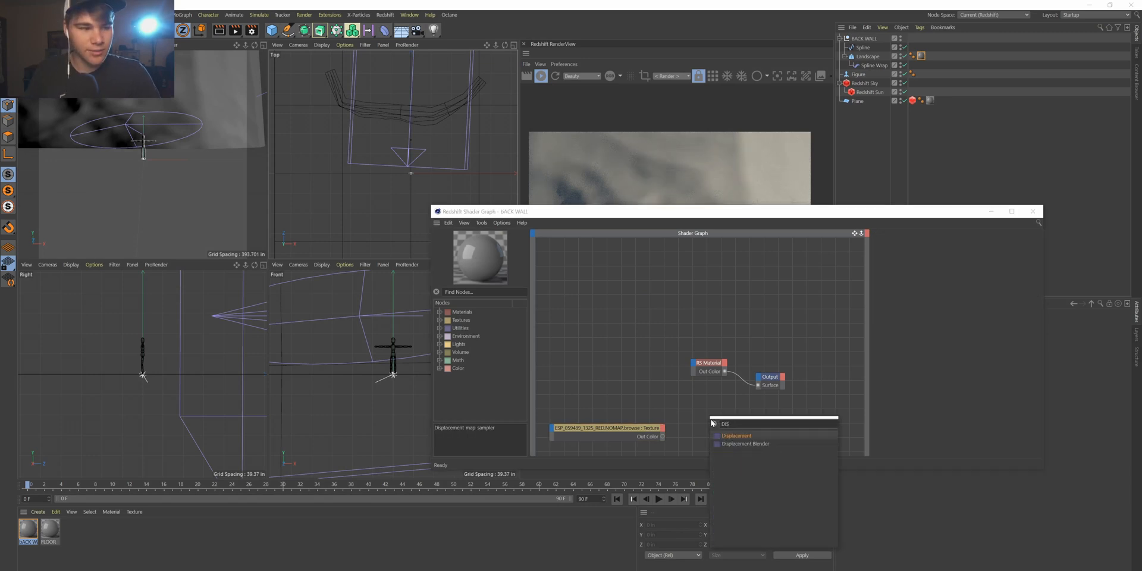
pyautogui.press('Return')
# Connect the texture to the Displacement node's Tex Map and feed that node into the Output's Displacement input, then clear the graph window away.
pyautogui.moveTo(662, 436); pyautogui.dragTo(731, 430)
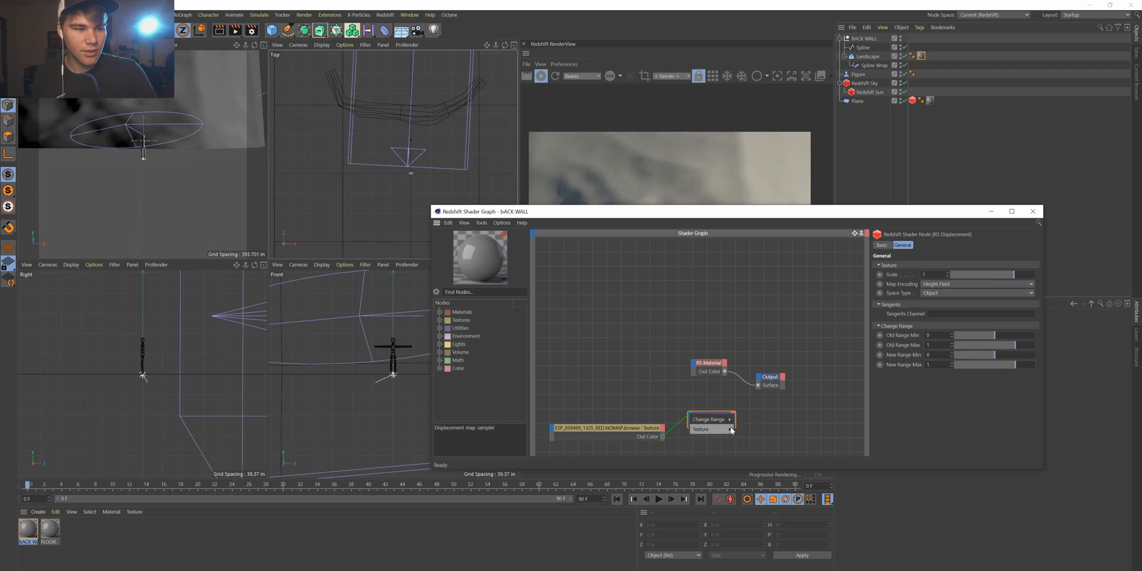
pyautogui.click(731, 430)
pyautogui.moveTo(744, 403); pyautogui.dragTo(759, 382)
pyautogui.click(781, 387)
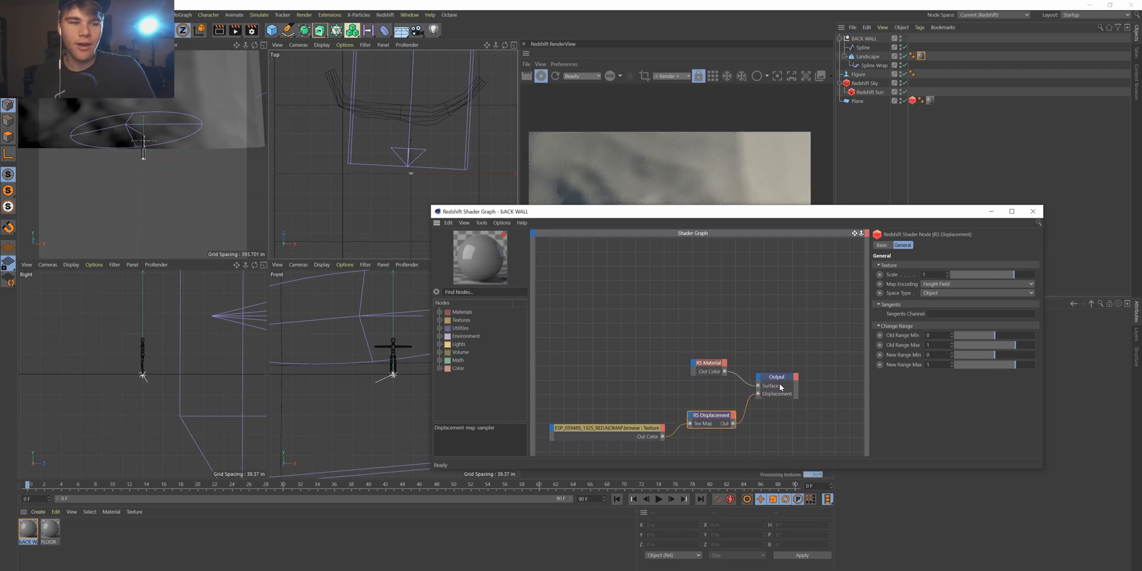
pyautogui.moveTo(775, 213); pyautogui.dragTo(1141, 232)
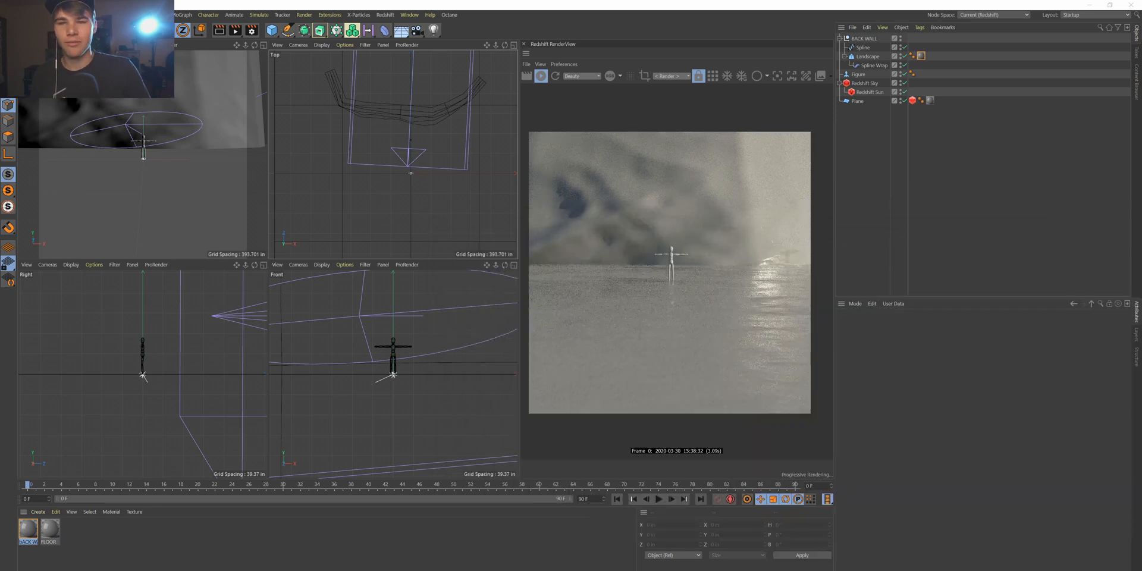
pyautogui.moveTo(1141, 301)
pyautogui.mouseDown()
pyautogui.moveTo(1077, 317)
pyautogui.moveTo(1078, 335)
pyautogui.moveTo(1141, 301)
pyautogui.mouseUp()
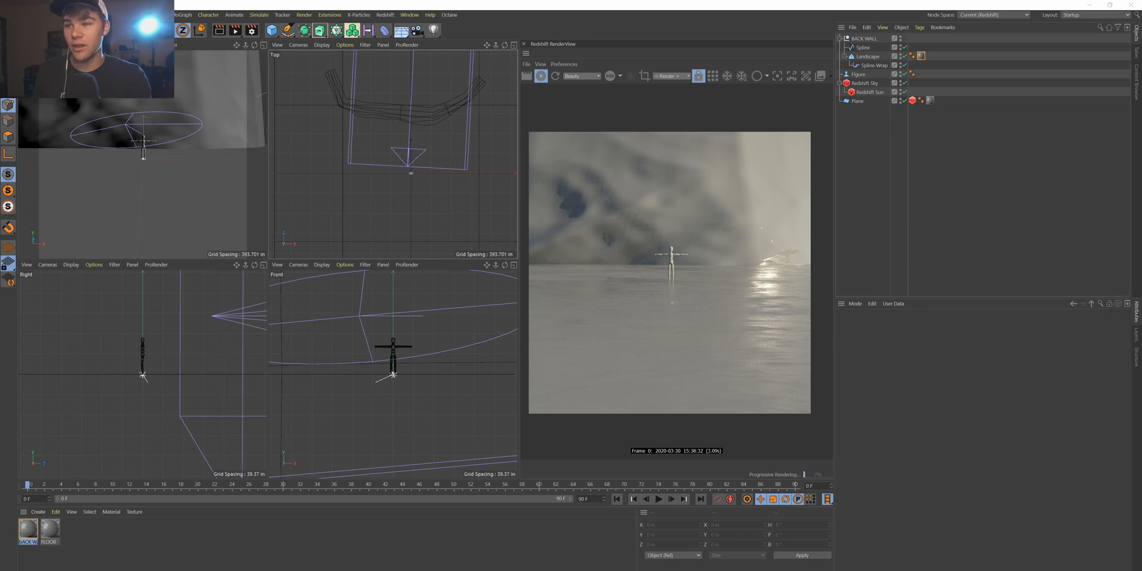
# Add a Redshift Object tag to the BACK WALL null, override its geometry settings, and enable tessellation and displacement.
pyautogui.click(866, 39)
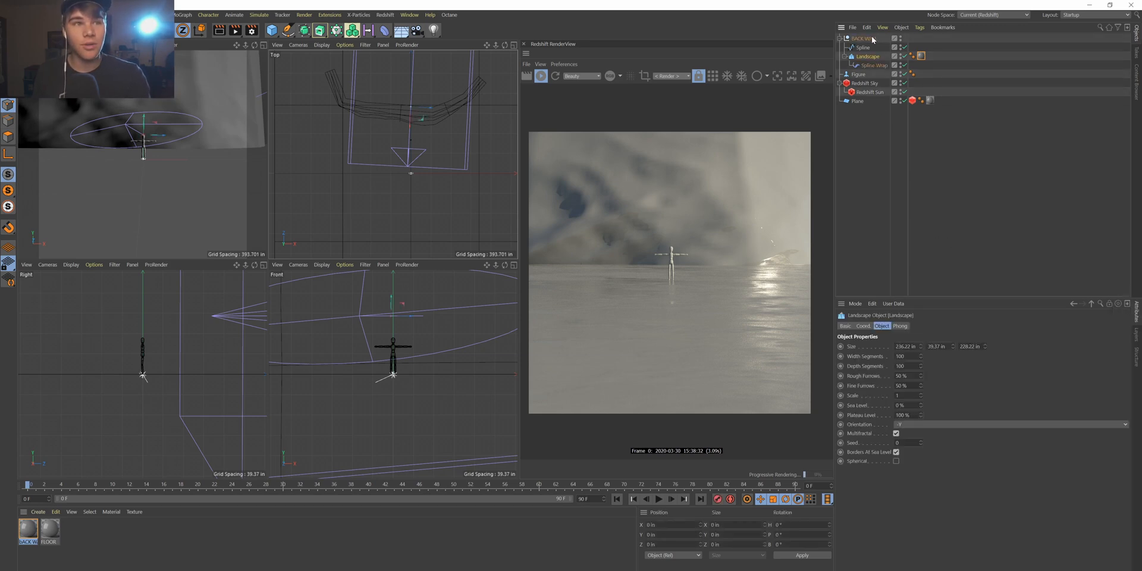
pyautogui.rightClick(870, 39)
pyautogui.moveTo(976, 180)
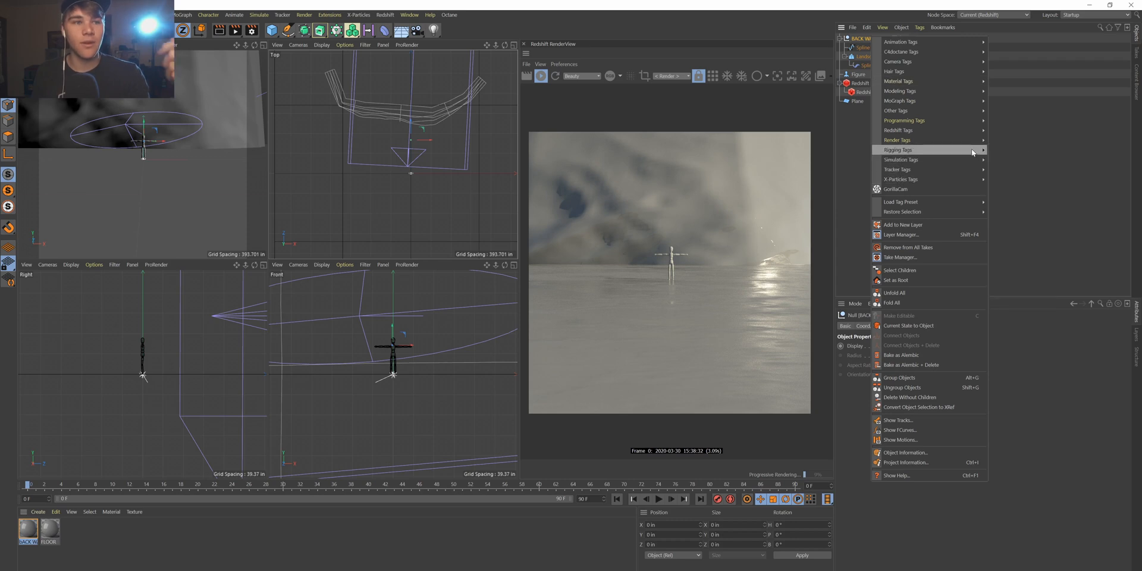
pyautogui.click(994, 140)
pyautogui.click(871, 346)
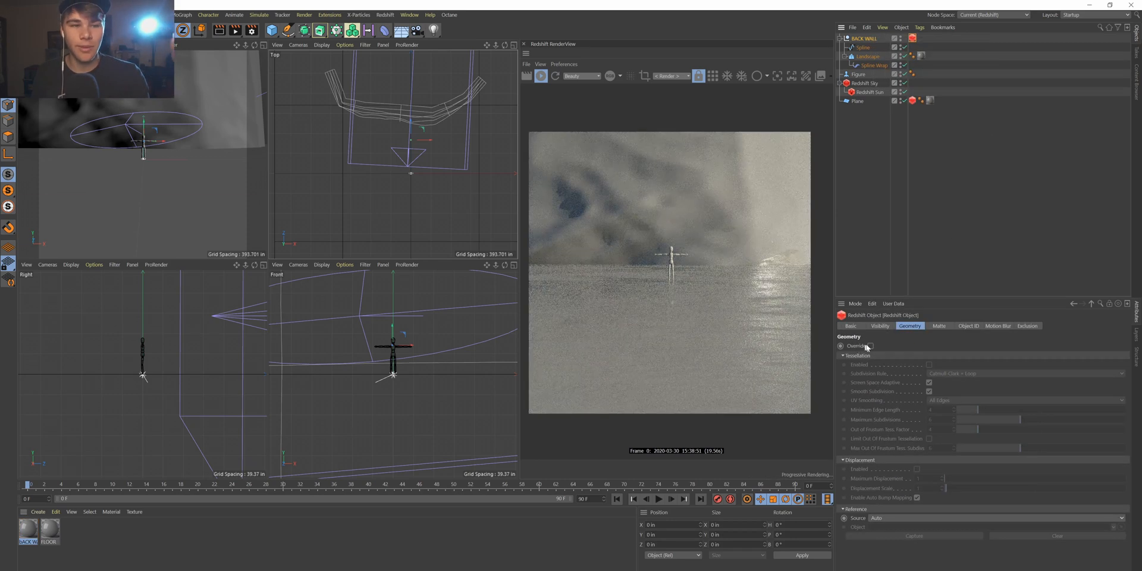
pyautogui.click(929, 365)
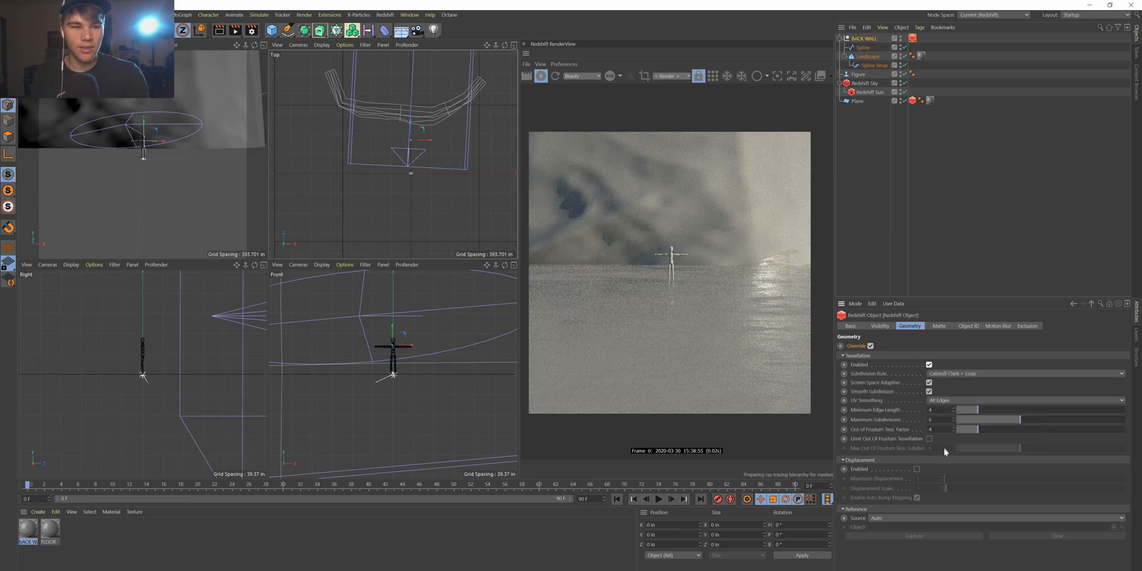
pyautogui.click(918, 469)
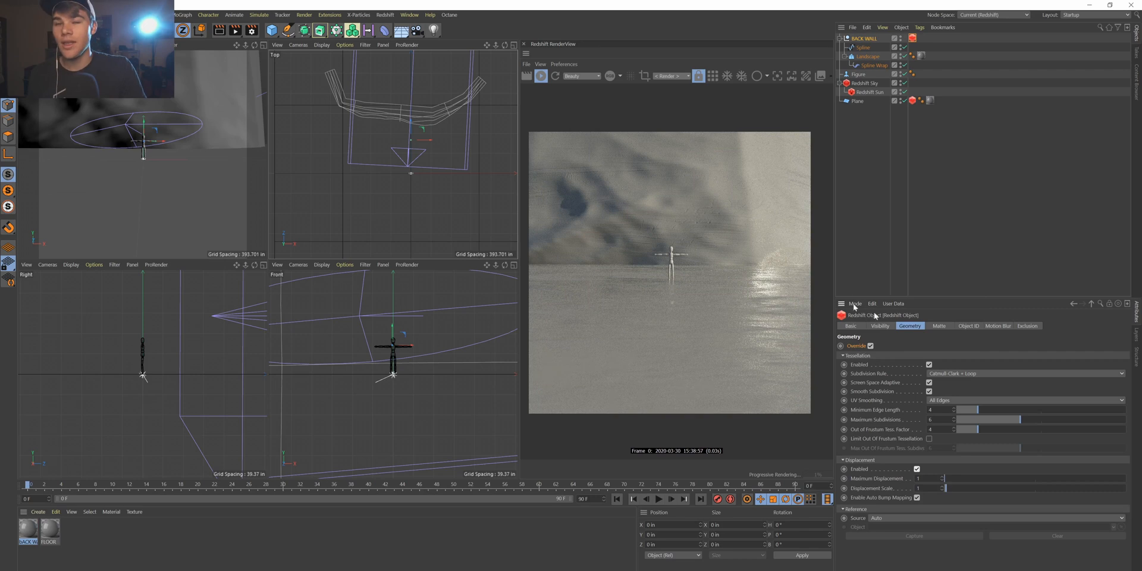
# Reopen the shader graph of the bACK WALL material and select its RS Material node.
pyautogui.click(922, 56)
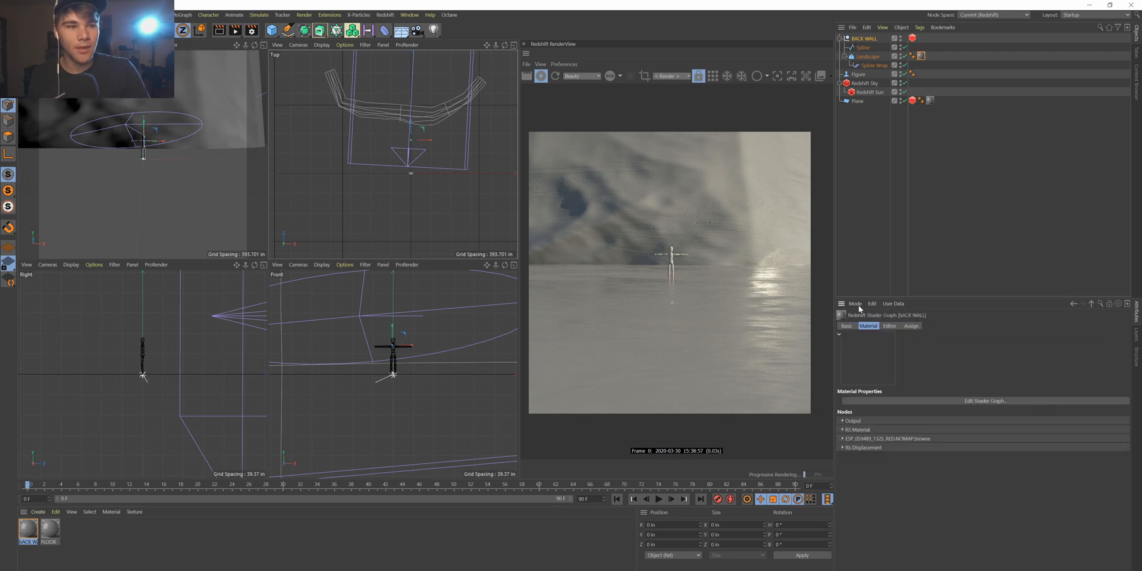
pyautogui.click(848, 326)
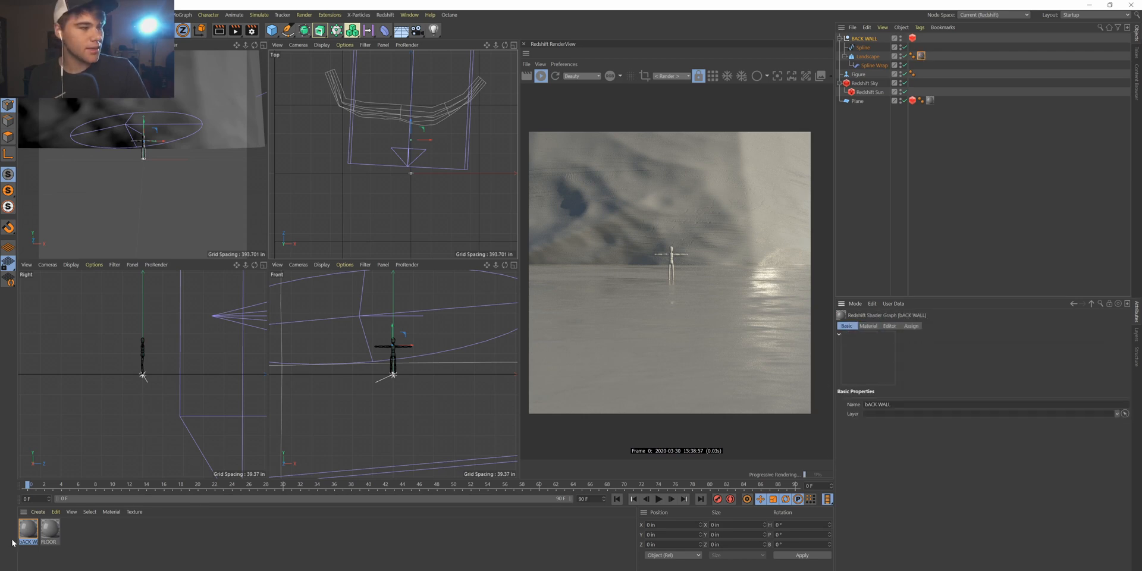
pyautogui.doubleClick(28, 529)
pyautogui.moveTo(442, 404); pyautogui.dragTo(170, 231)
pyautogui.click(398, 384)
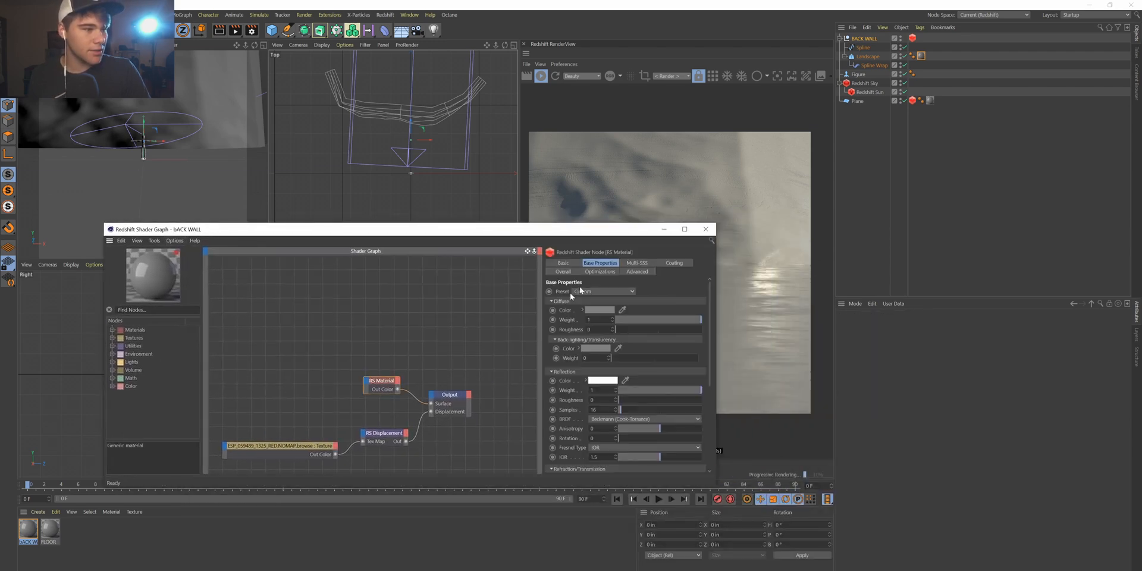
# Try a saturated blue and a pale lilac as the RS Material's diffuse color.
pyautogui.click(600, 310)
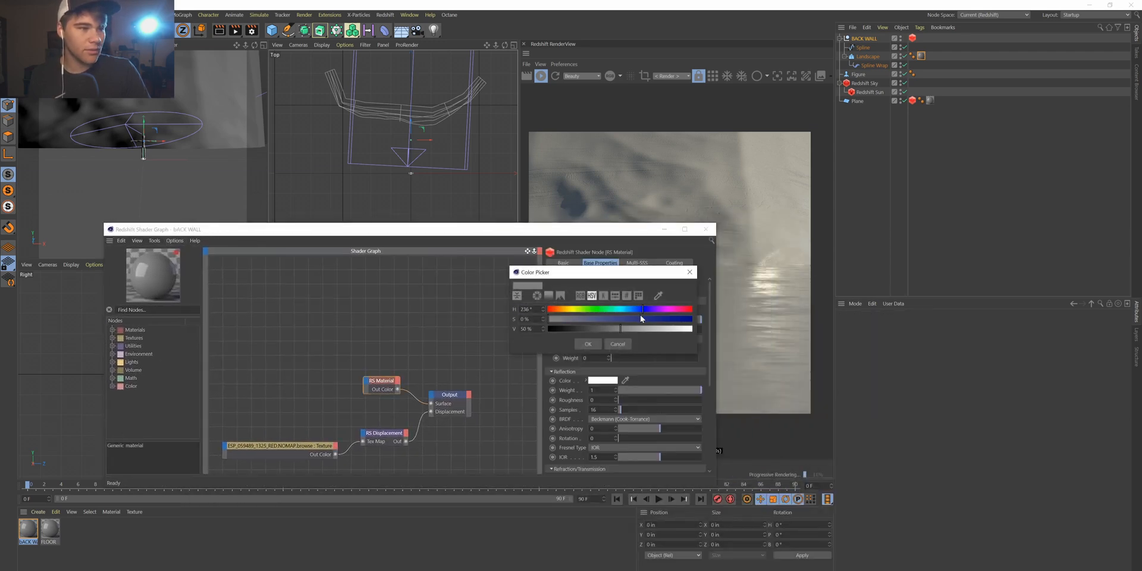
pyautogui.moveTo(626, 322); pyautogui.dragTo(693, 330)
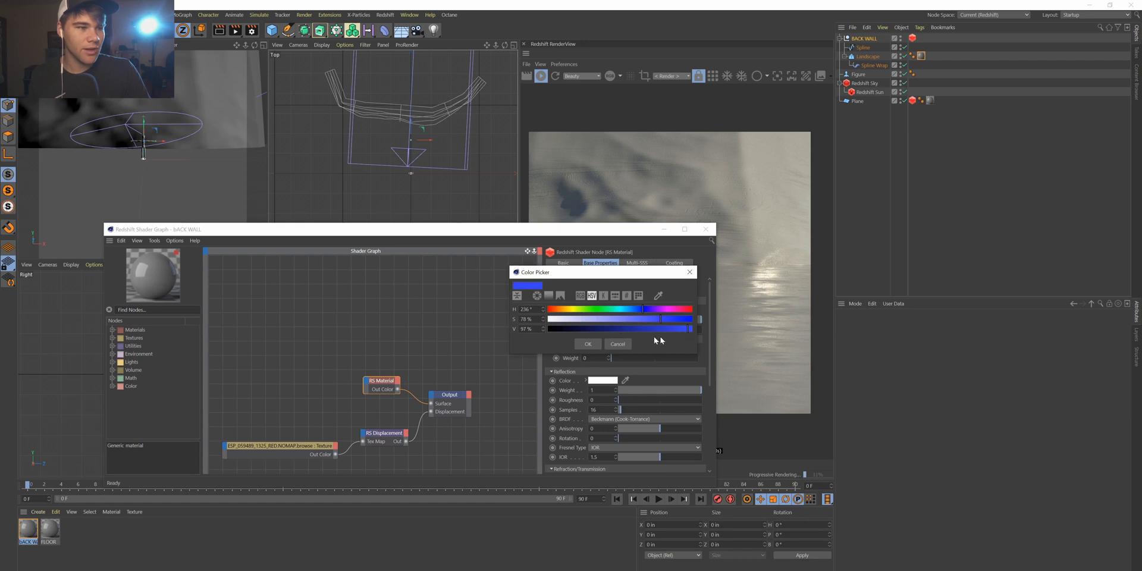
pyautogui.click(589, 344)
pyautogui.moveTo(513, 232); pyautogui.dragTo(316, 222)
pyautogui.click(395, 302)
pyautogui.moveTo(416, 297)
pyautogui.mouseDown()
pyautogui.moveTo(364, 302)
pyautogui.moveTo(375, 304)
pyautogui.moveTo(360, 318)
pyautogui.moveTo(476, 302)
pyautogui.moveTo(449, 301)
pyautogui.mouseUp()
pyautogui.click(386, 331)
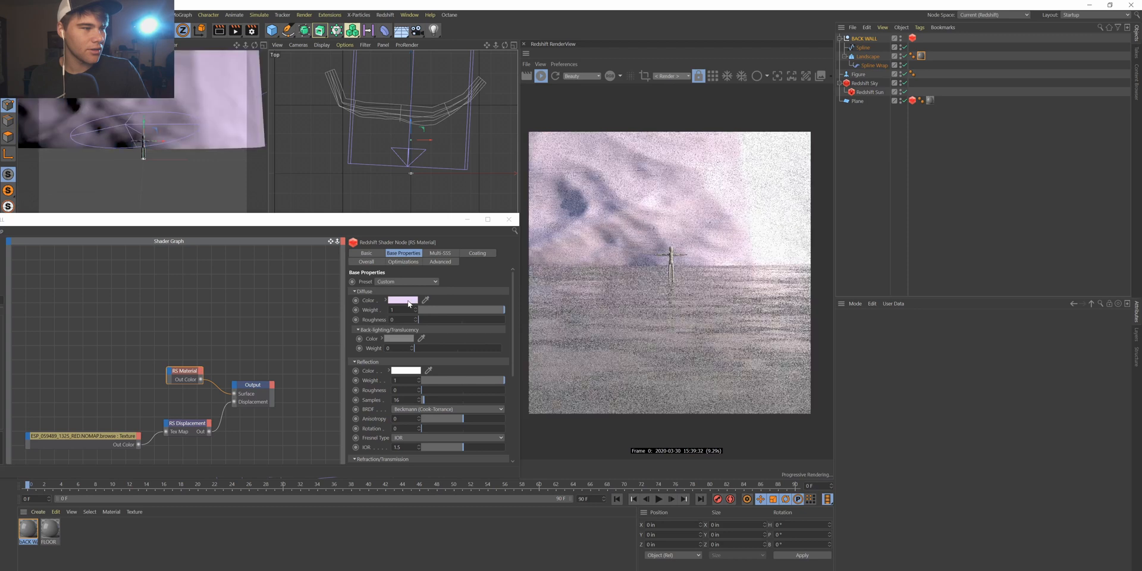
# Try a brownish orange as the RS Material's diffuse color.
pyautogui.click(408, 302)
pyautogui.click(363, 299)
pyautogui.moveTo(386, 310); pyautogui.dragTo(420, 313)
pyautogui.click(392, 333)
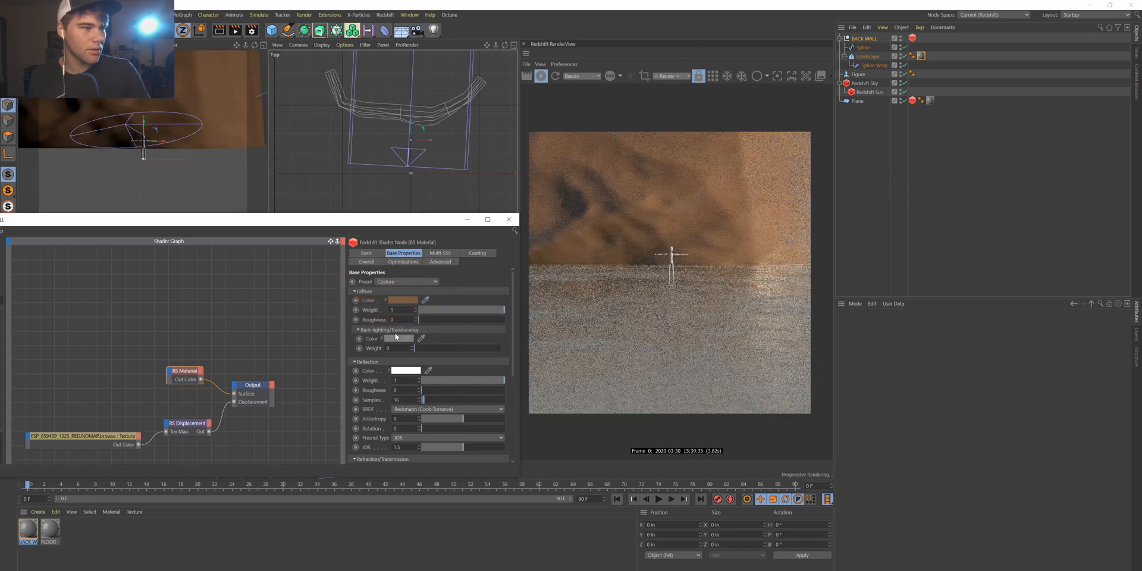
# Lighten the diffuse color to a pale peach with 17% saturation and 99% value.
pyautogui.click(398, 300)
pyautogui.moveTo(470, 318); pyautogui.dragTo(486, 321)
pyautogui.moveTo(417, 314); pyautogui.dragTo(366, 309)
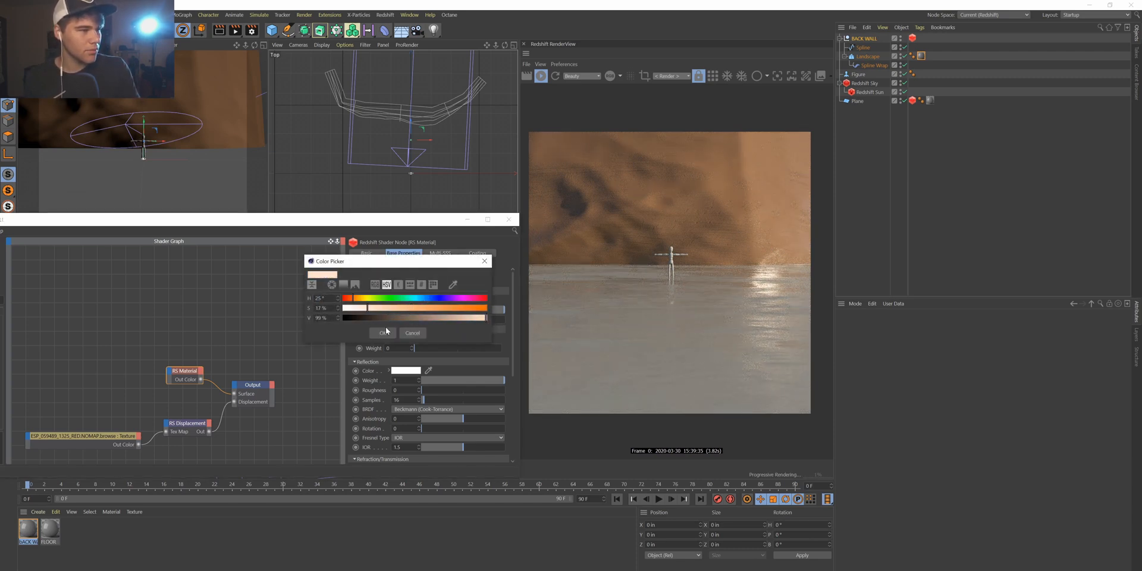
pyautogui.click(383, 333)
# Fine-tune the diffuse color's hue to 24°, then close the shader graph.
pyautogui.click(397, 302)
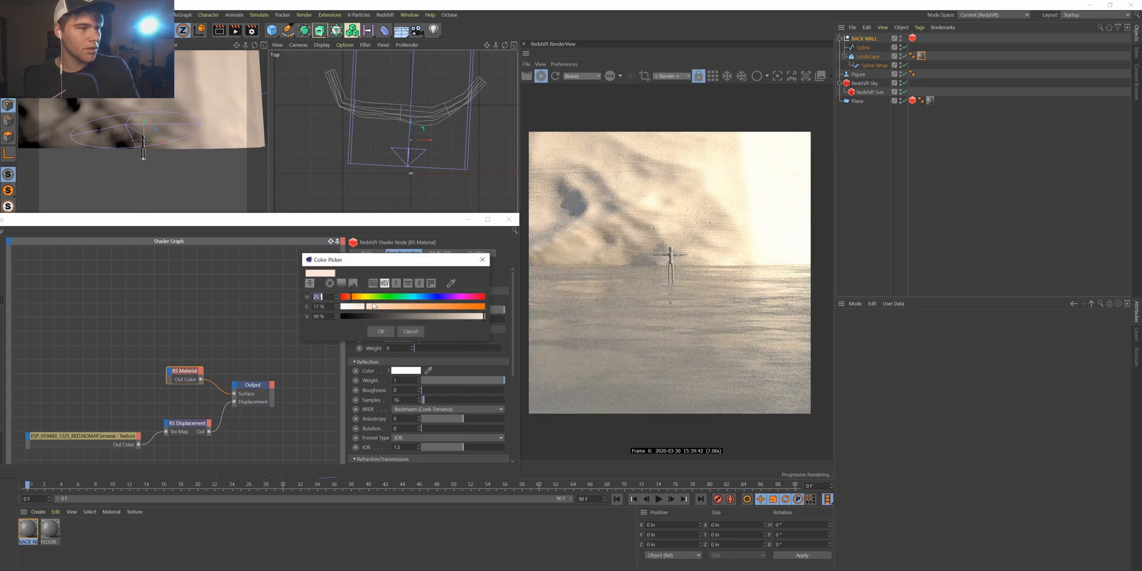
pyautogui.moveTo(354, 297); pyautogui.dragTo(358, 301)
pyautogui.click(380, 330)
pyautogui.click(394, 300)
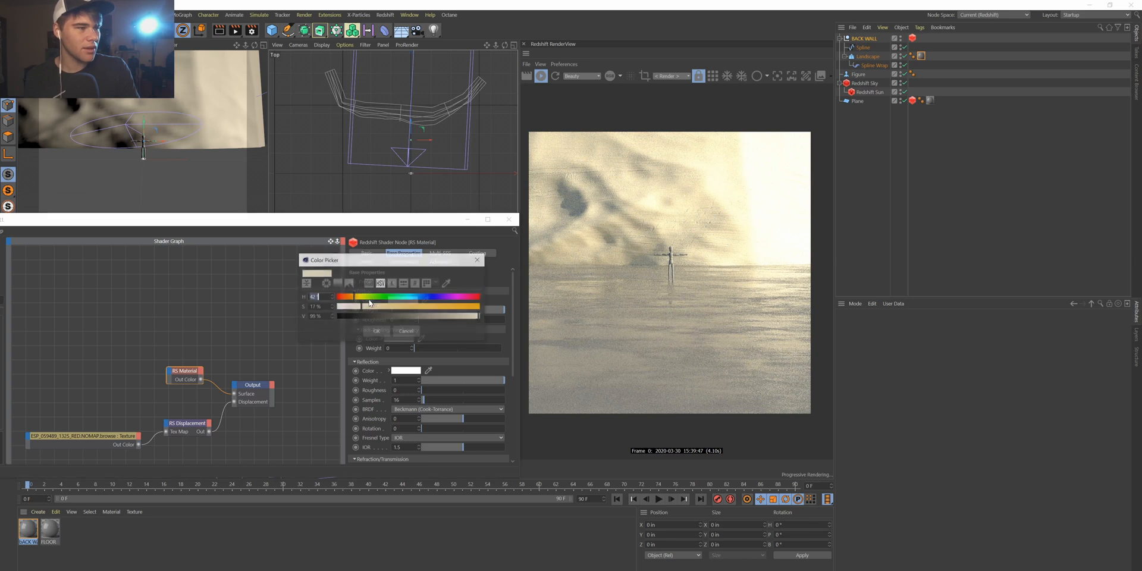
pyautogui.moveTo(360, 298); pyautogui.dragTo(350, 301)
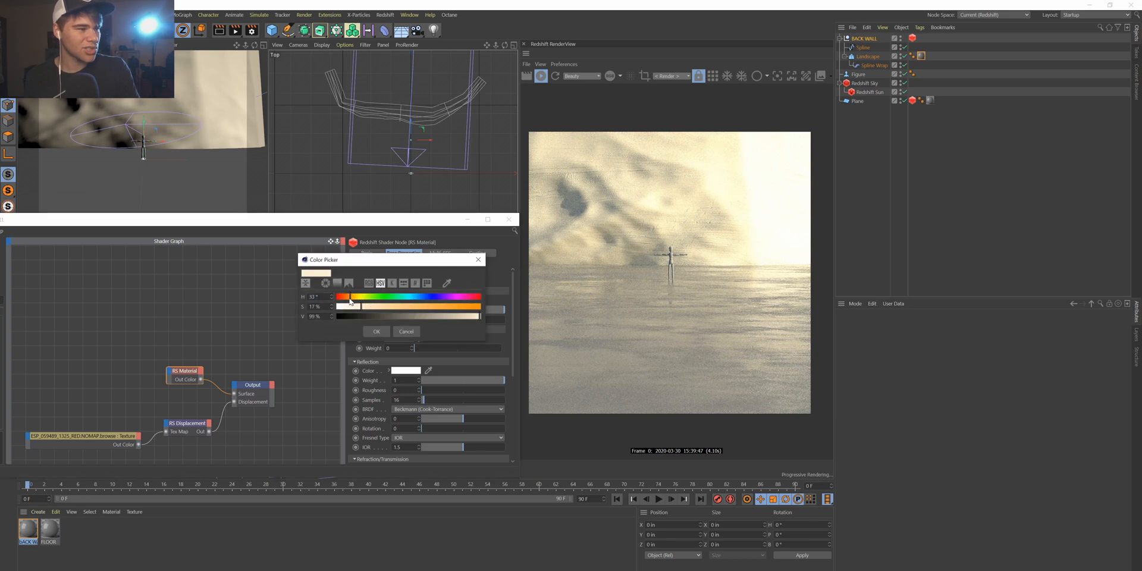
pyautogui.click(377, 331)
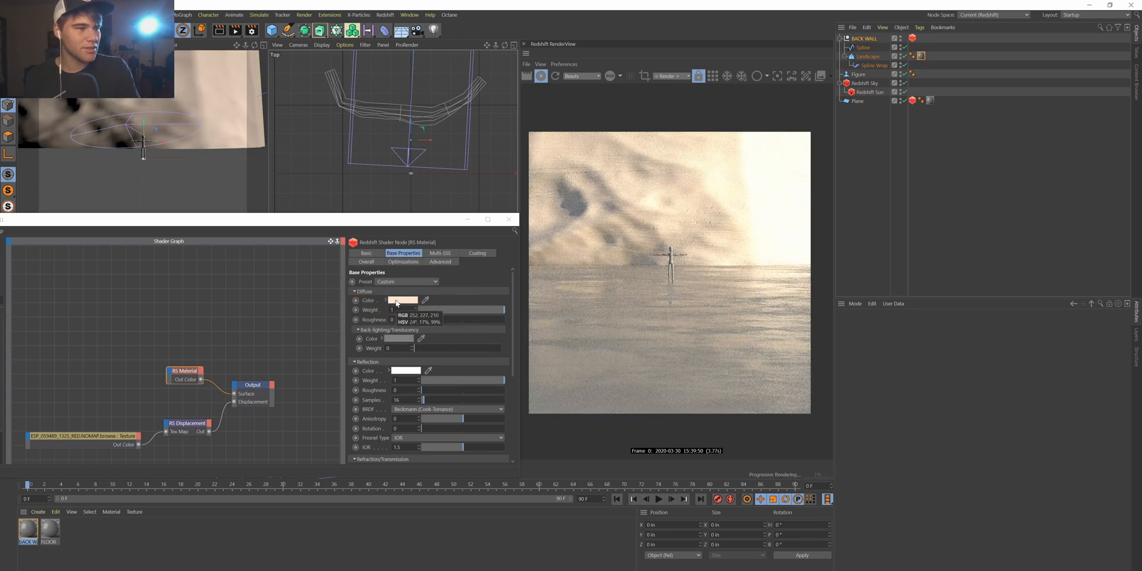
pyautogui.click(509, 219)
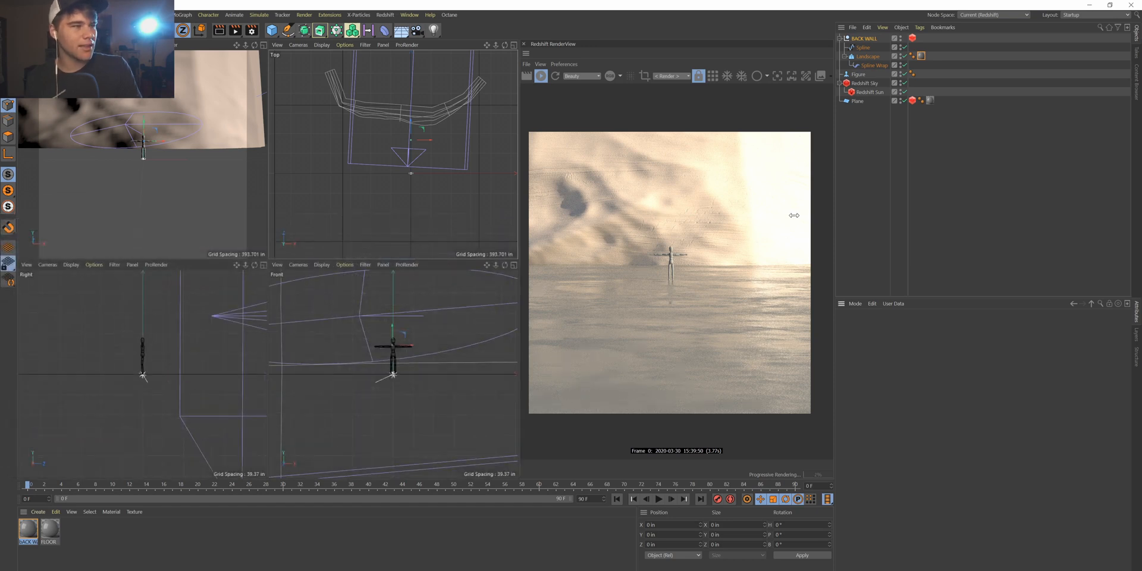
# Enlarge the perspective view and move the BACK WALL null upward behind the figure.
pyautogui.click(264, 45)
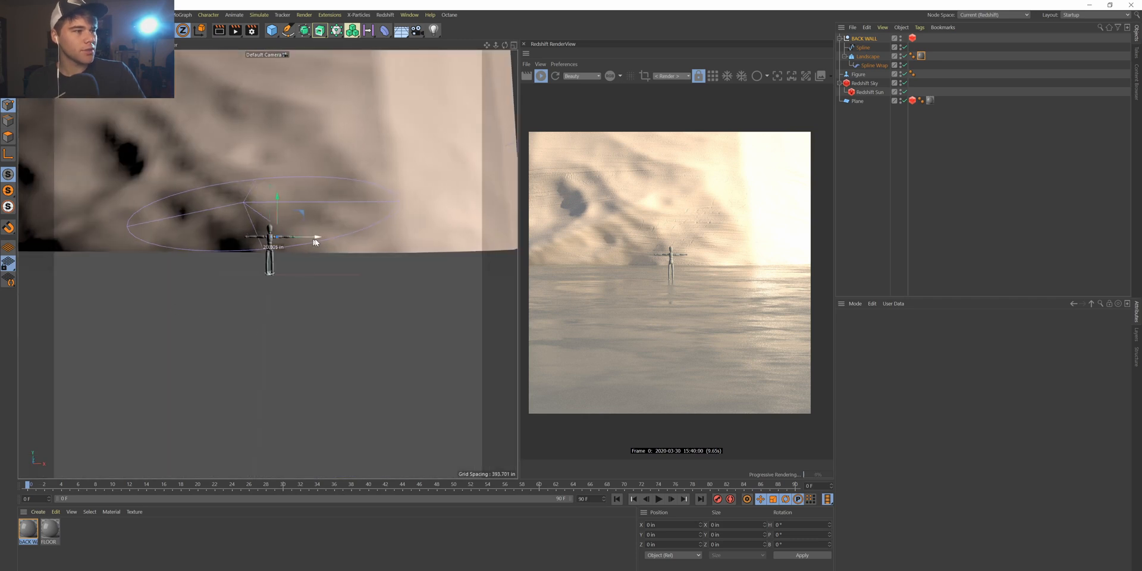
pyautogui.moveTo(287, 203); pyautogui.dragTo(288, 56)
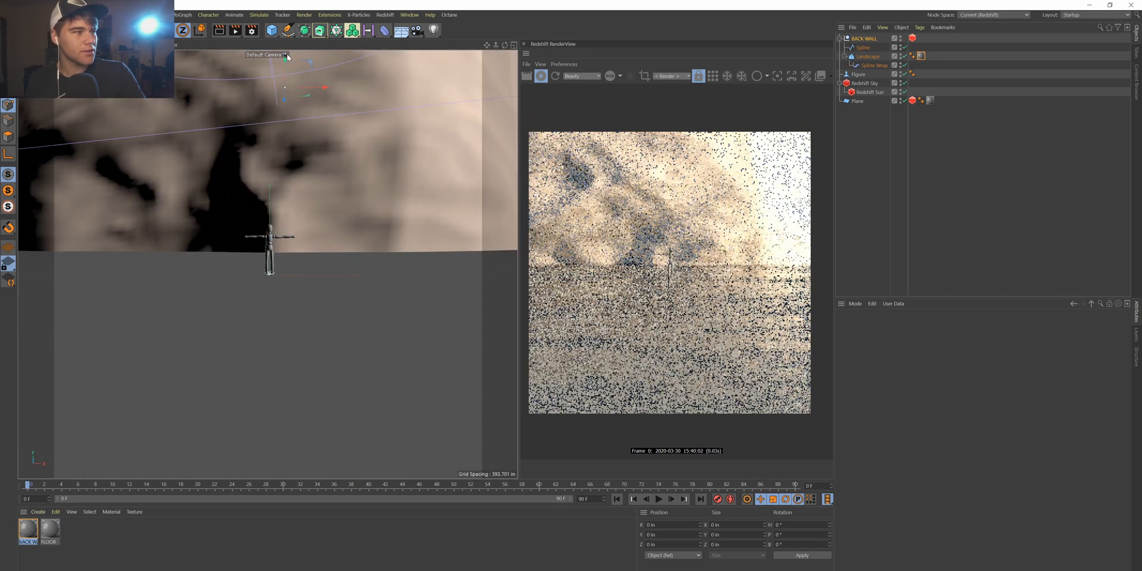
pyautogui.moveTo(316, 88); pyautogui.dragTo(301, 27)
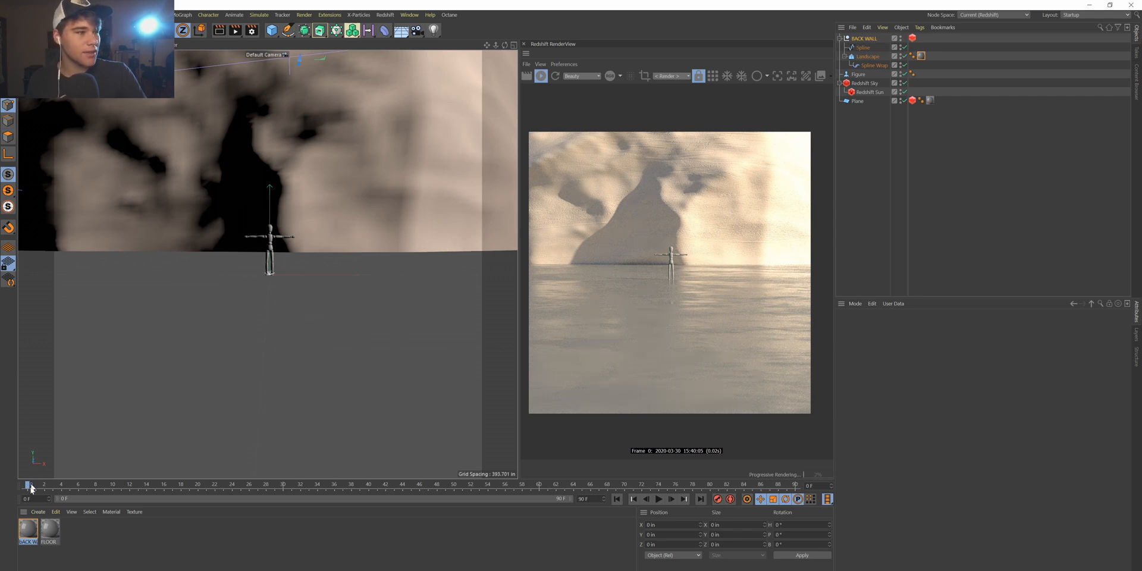
# Open the bACK WALL shader graph again and move the texture node farther from the Displacement node.
pyautogui.doubleClick(30, 528)
pyautogui.click(216, 236)
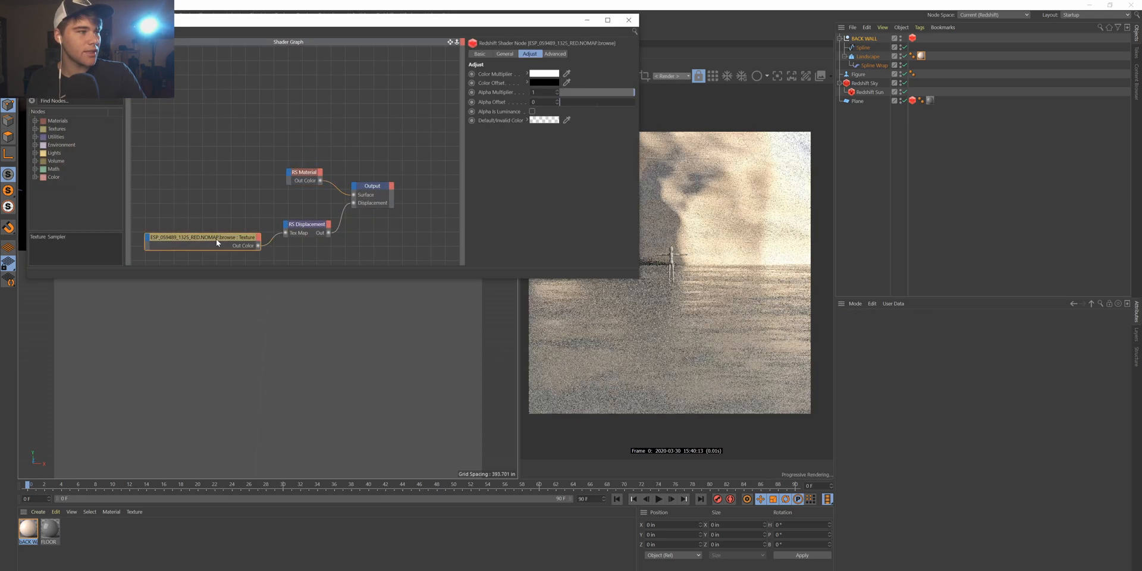
pyautogui.moveTo(246, 238); pyautogui.dragTo(230, 220)
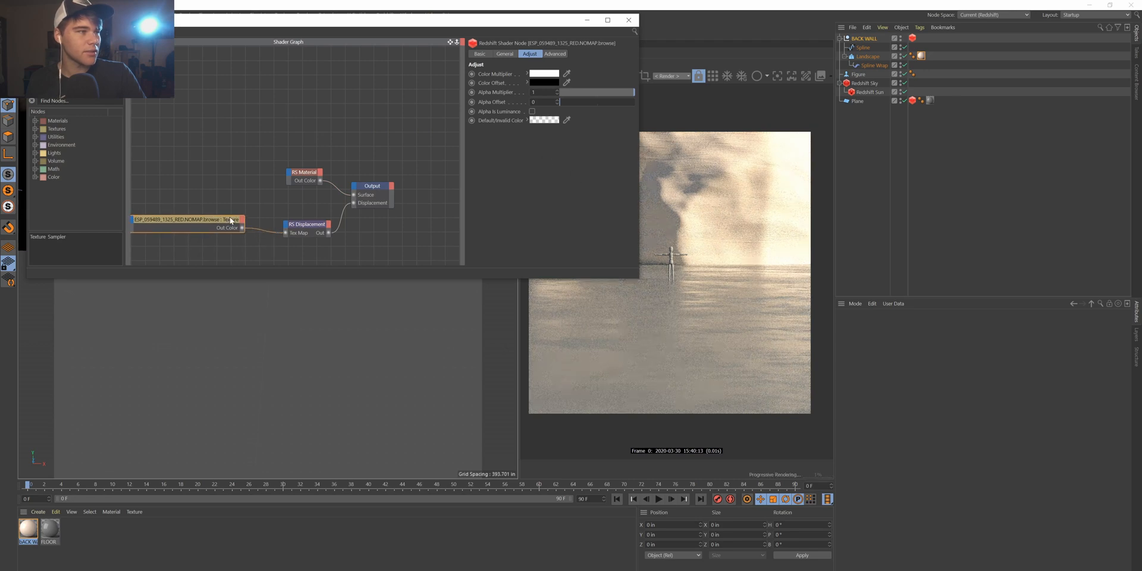
# Try driving the RS Material's Refl Roughness with the terrain texture, then remove that connection.
pyautogui.moveTo(290, 176); pyautogui.dragTo(291, 176)
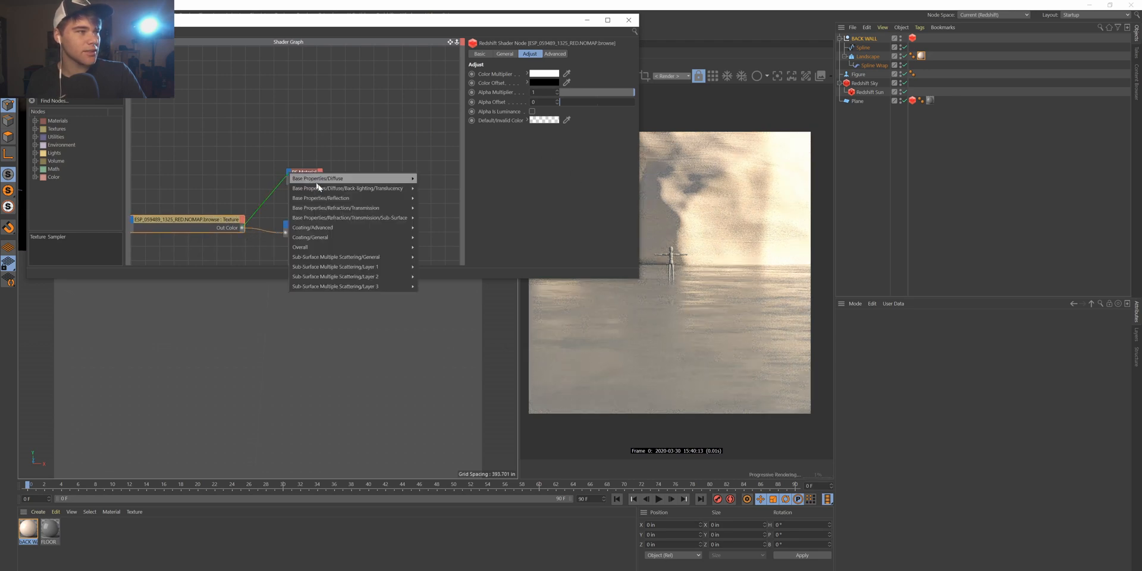
pyautogui.moveTo(371, 202)
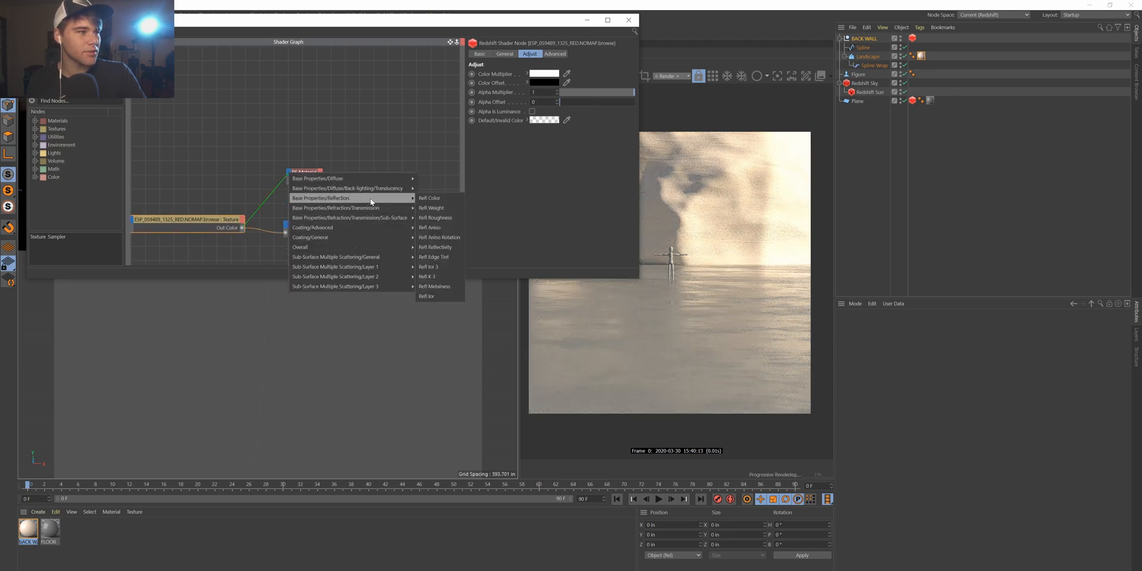
pyautogui.click(440, 217)
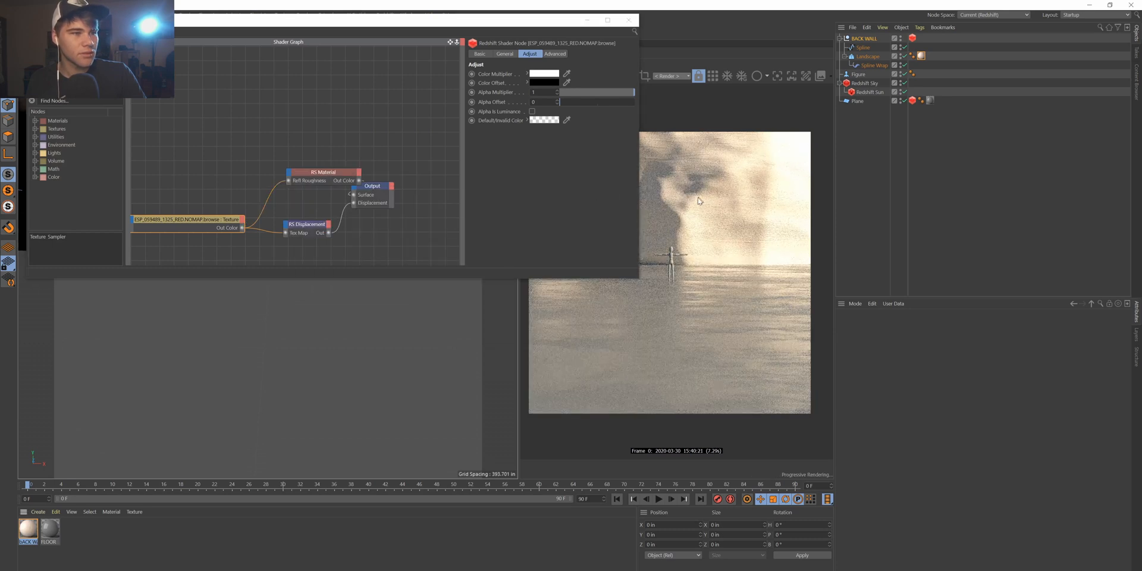
pyautogui.click(279, 184)
pyautogui.doubleClick(305, 179)
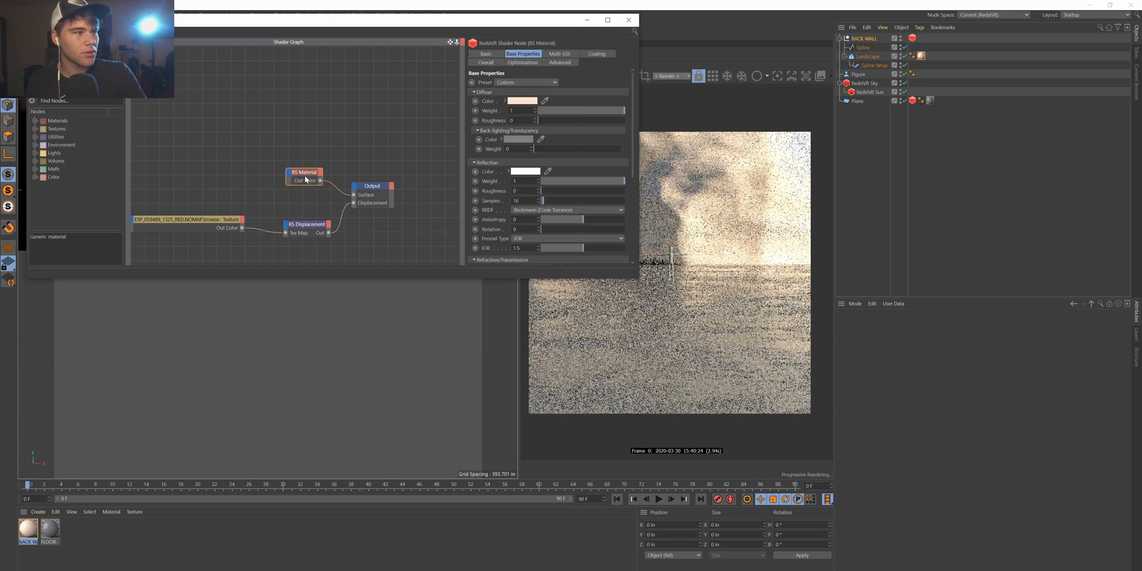
# Connect the terrain texture to the RS Material's Refl Weight, space the Output node farther out, and clear the shader graph from view.
pyautogui.moveTo(551, 25); pyautogui.dragTo(581, 269)
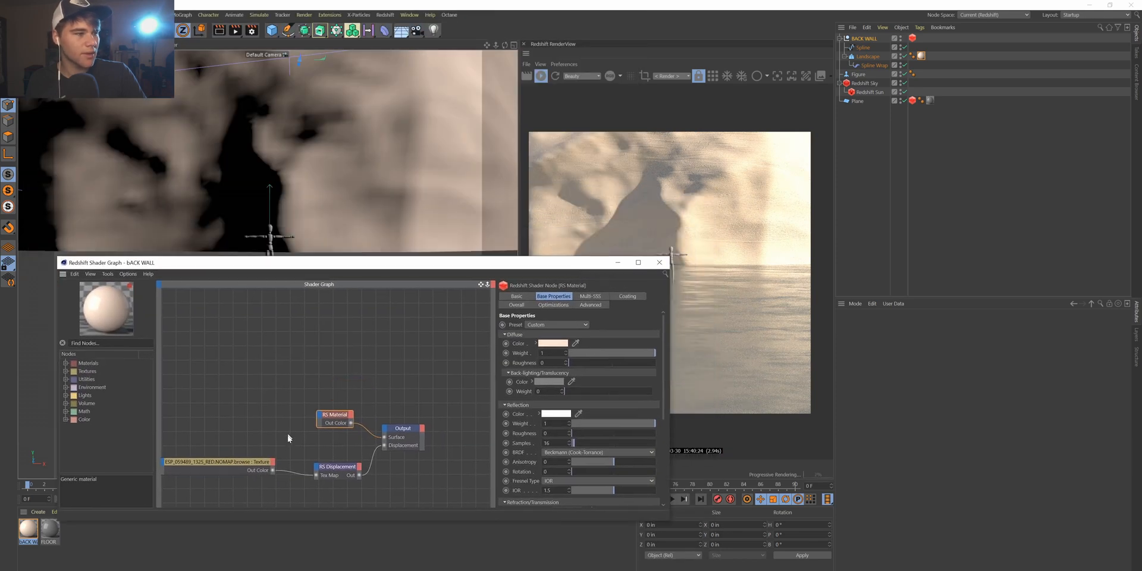
pyautogui.click(322, 416)
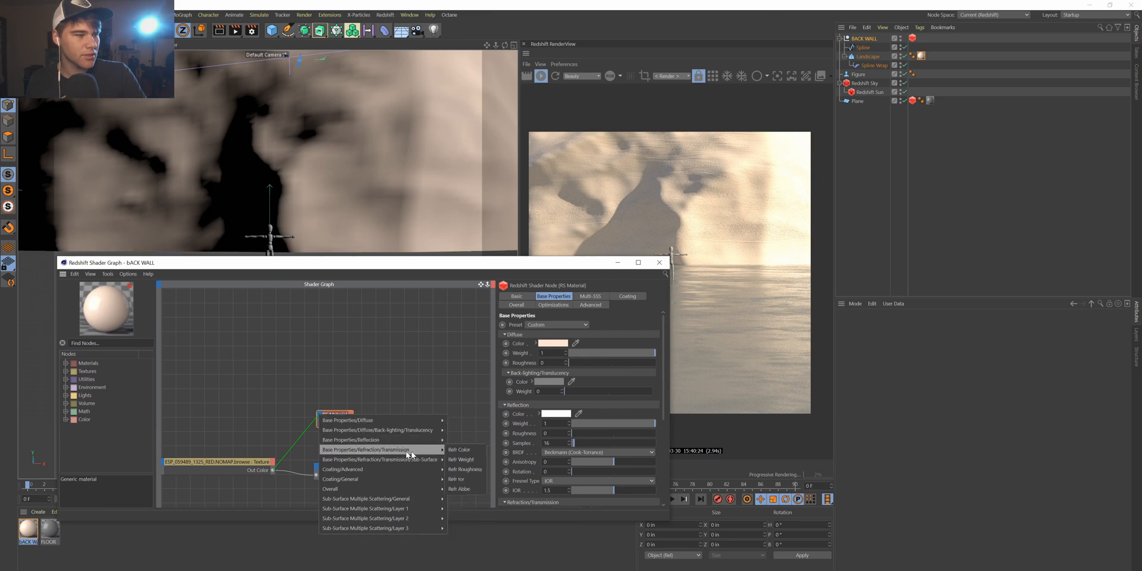
pyautogui.moveTo(426, 440)
pyautogui.click(470, 450)
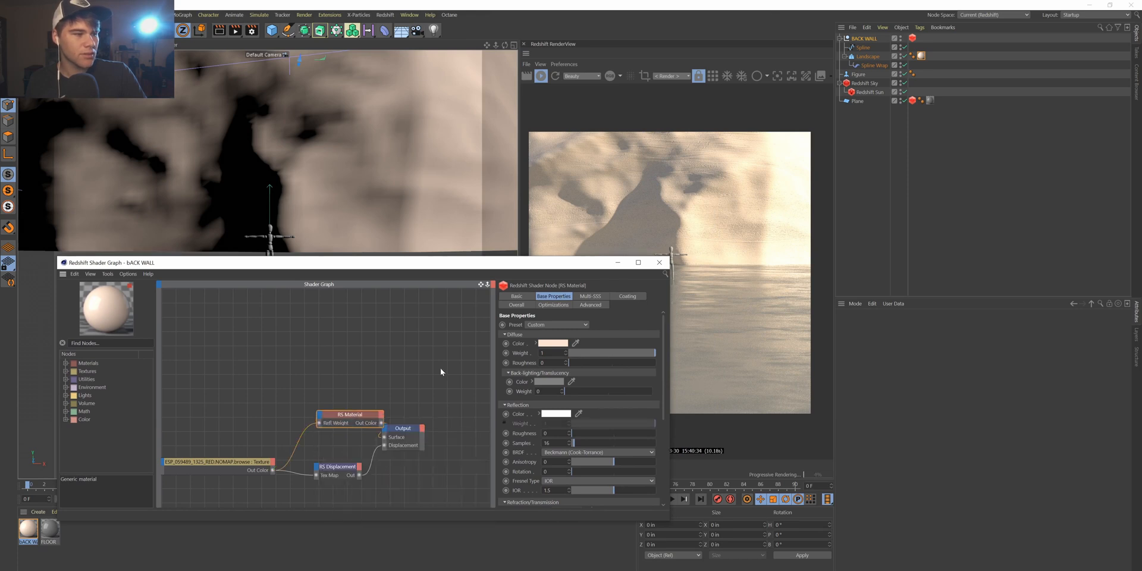
pyautogui.click(425, 451)
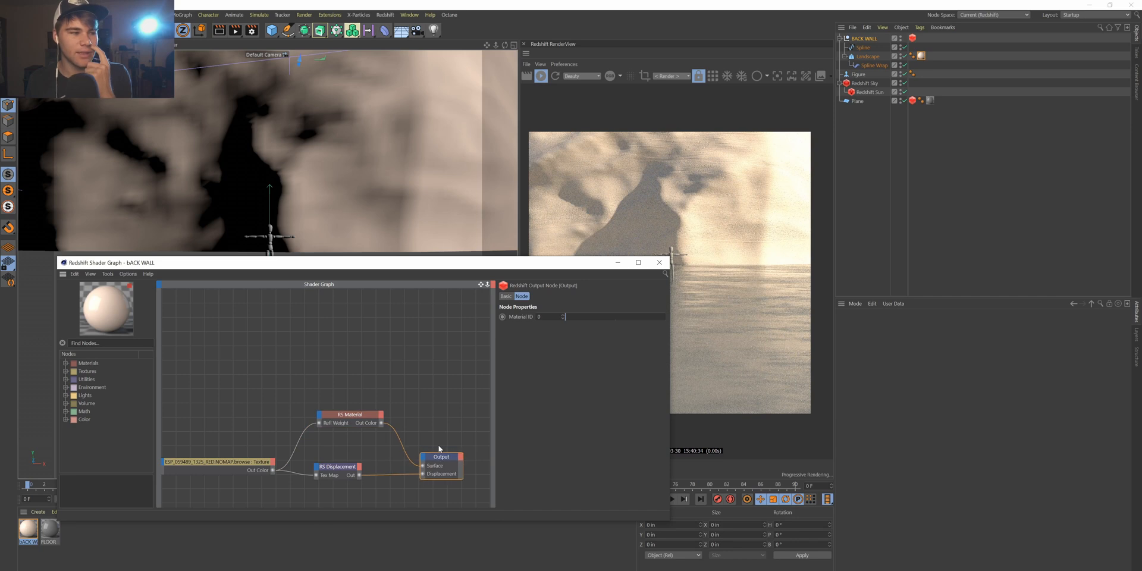
pyautogui.moveTo(434, 262); pyautogui.dragTo(1141, 416)
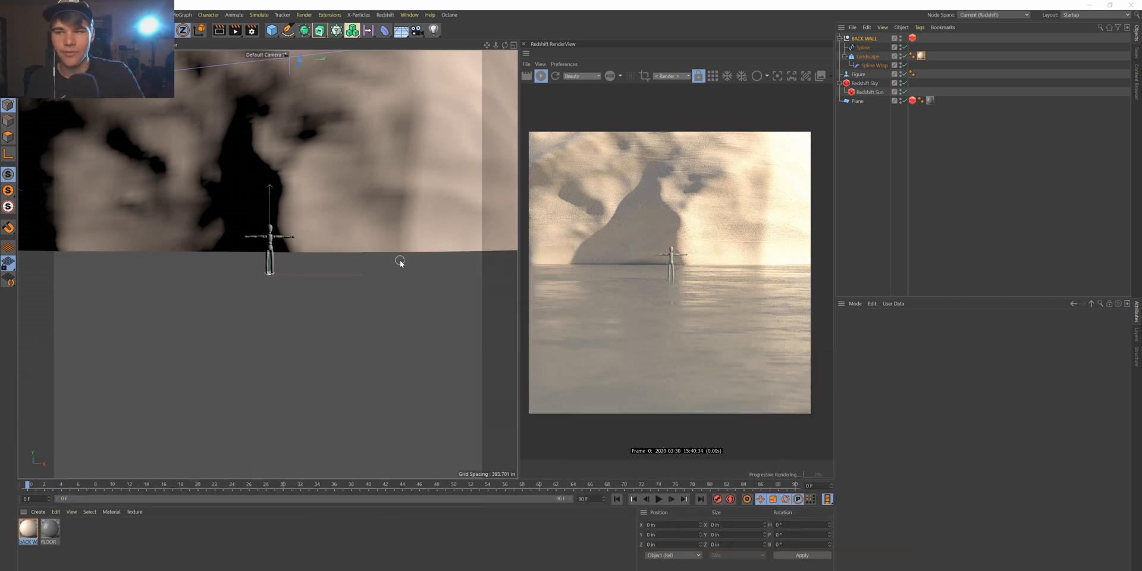
pyautogui.click(922, 57)
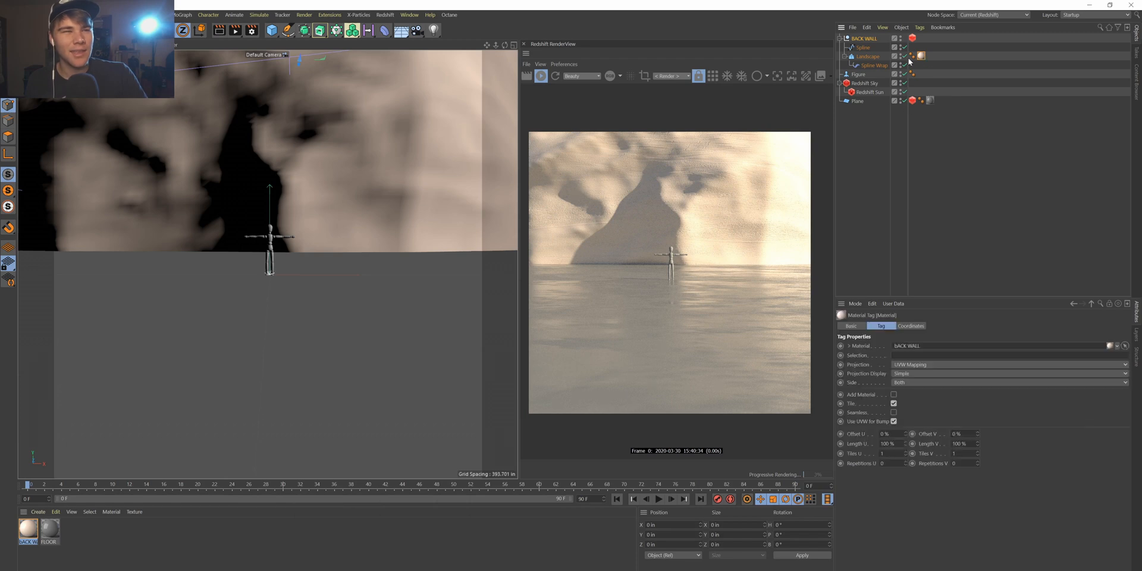
pyautogui.click(912, 38)
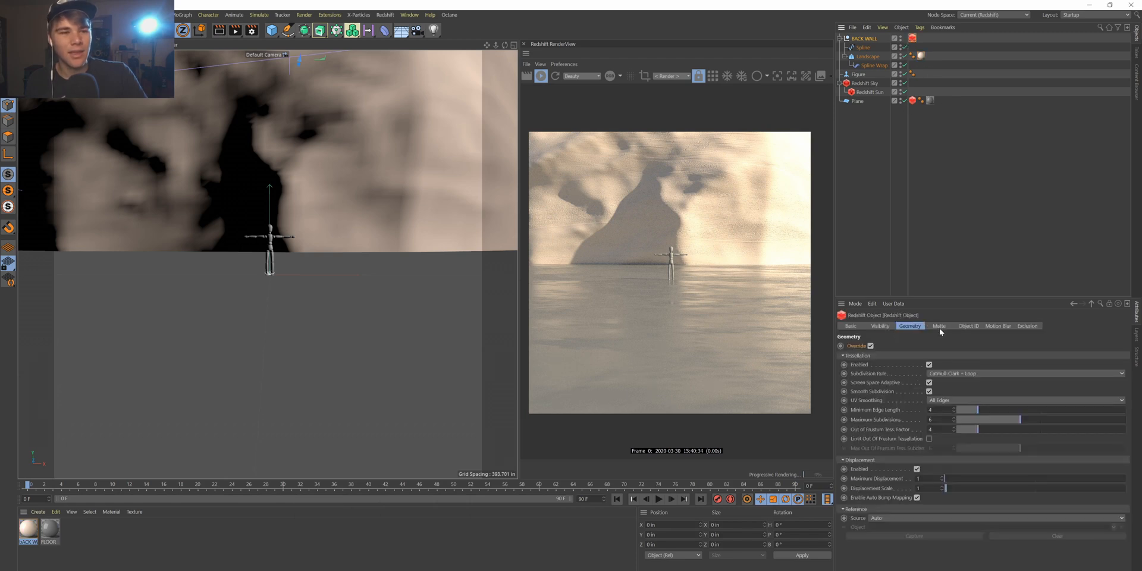
pyautogui.click(881, 326)
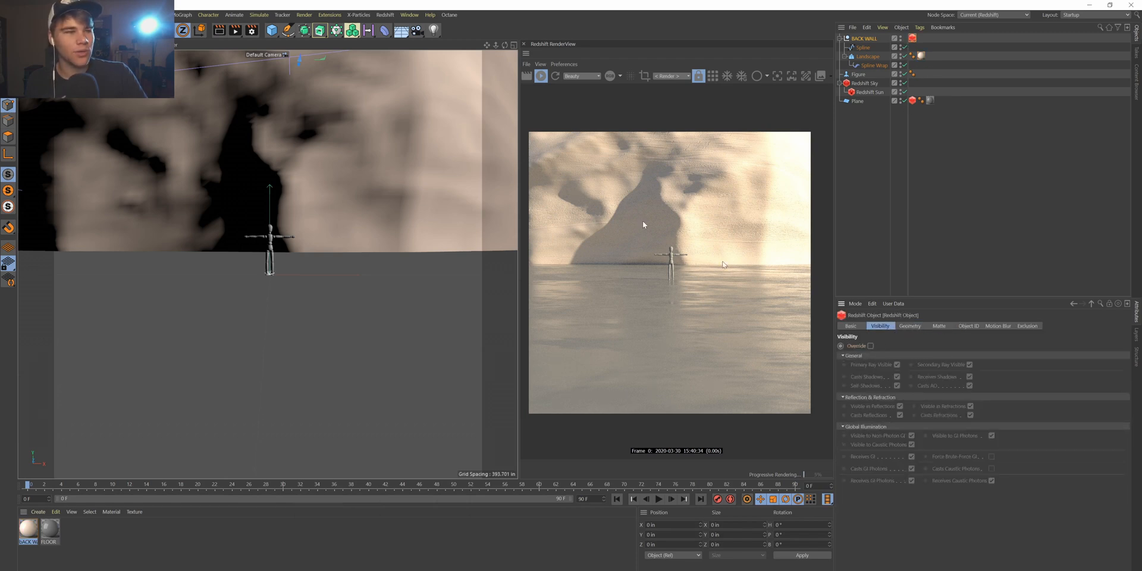
# Move the figure away from the back wall toward the camera, to about -646 in along Z.
pyautogui.moveTo(497, 47)
pyautogui.mouseDown()
pyautogui.moveTo(517, 47)
pyautogui.moveTo(428, 47)
pyautogui.moveTo(492, 46)
pyautogui.mouseUp()
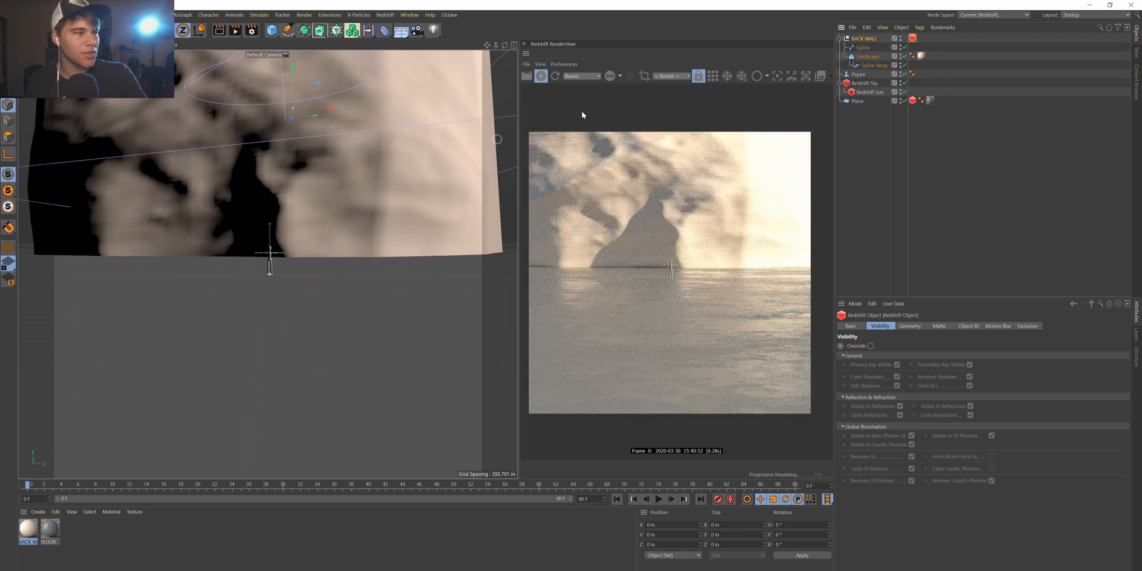
pyautogui.click(852, 75)
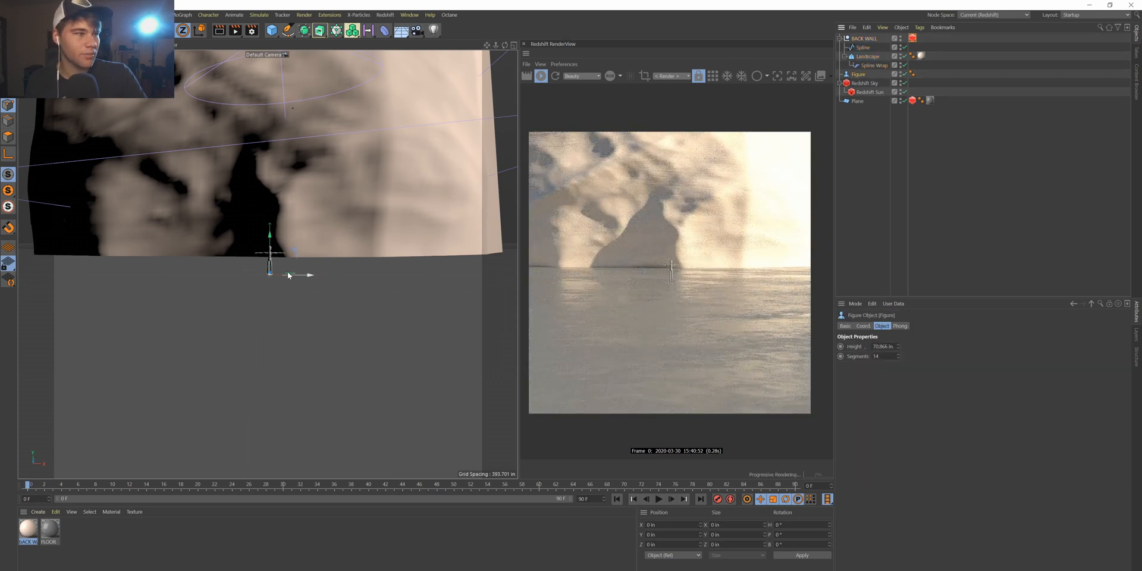
pyautogui.click(515, 45)
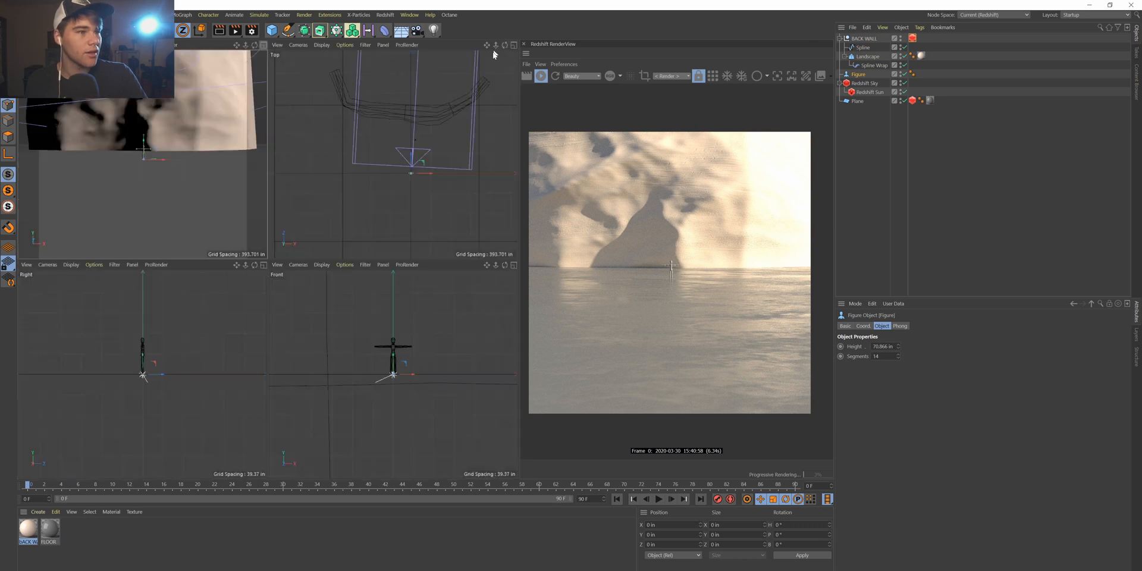
pyautogui.moveTo(415, 168); pyautogui.dragTo(420, 187)
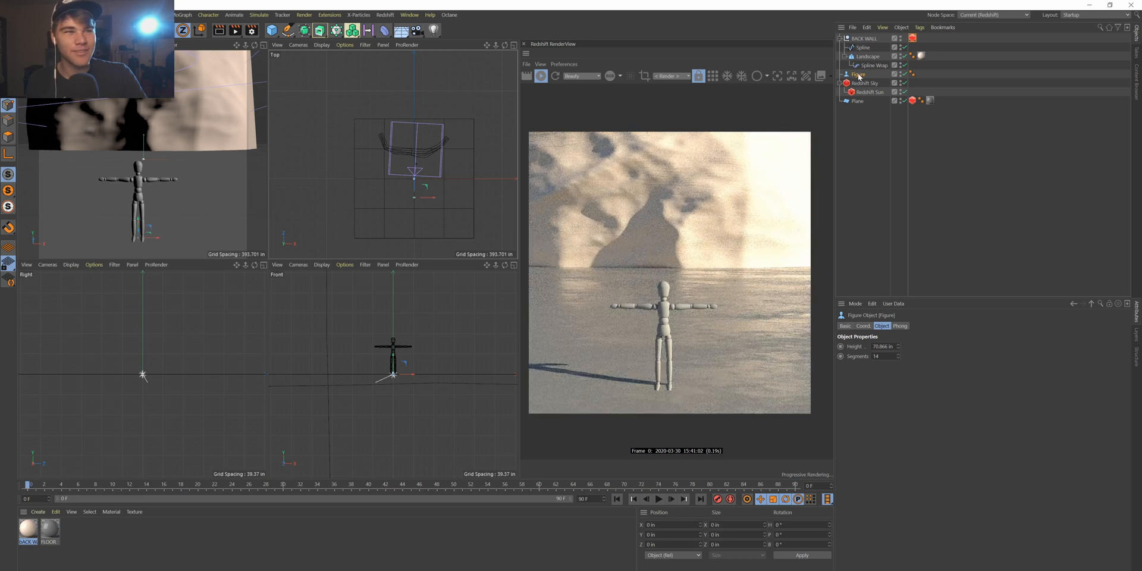
# Set the figure's X, Y and Z scale to 0.1.
pyautogui.click(864, 326)
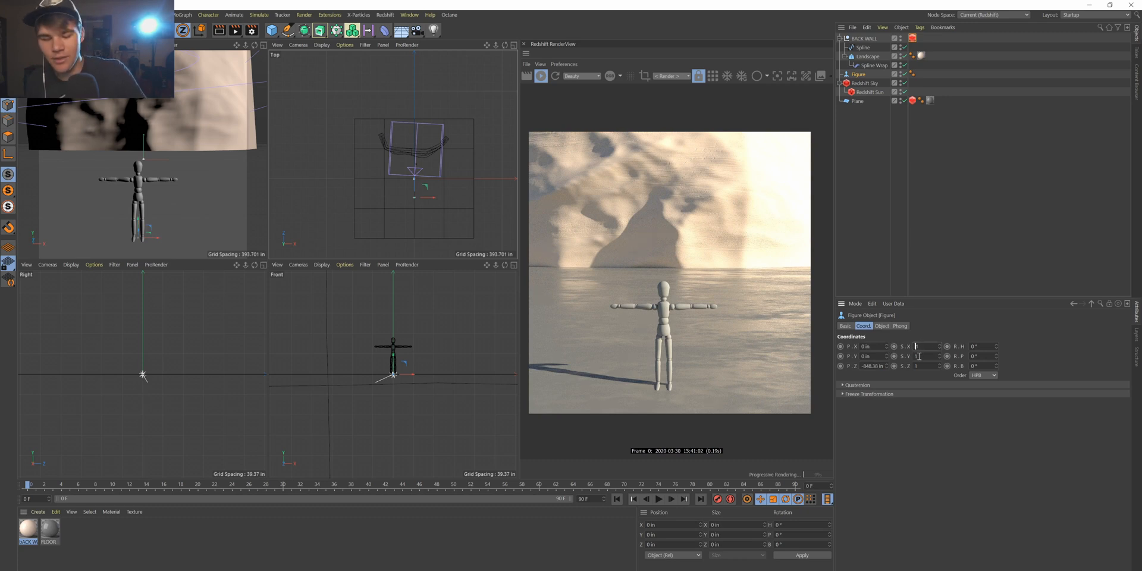
pyautogui.doubleClick(917, 356)
pyautogui.write('.1')
pyautogui.doubleClick(926, 366)
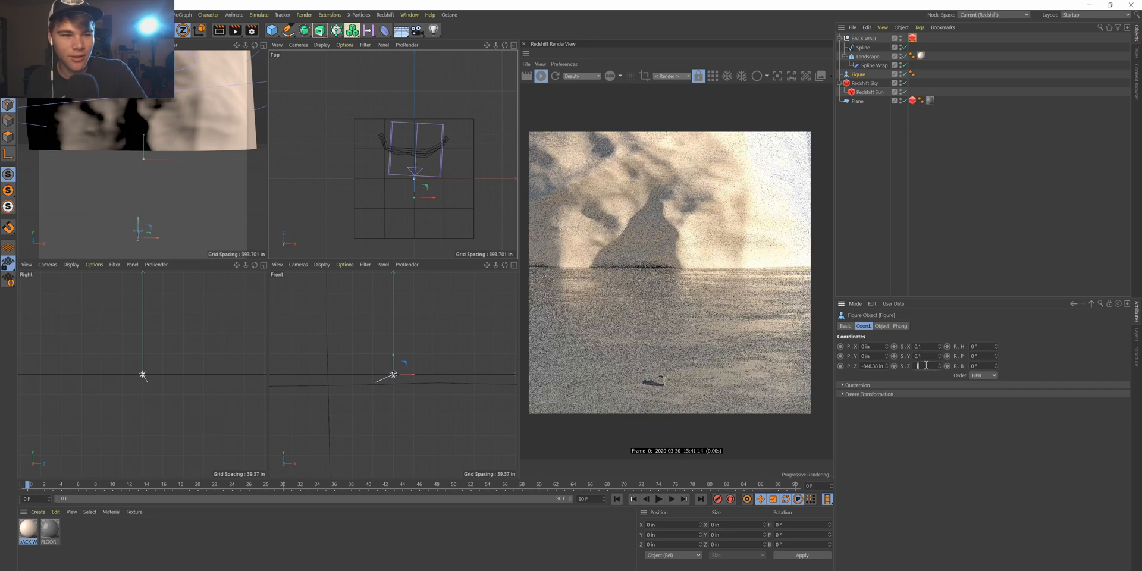
pyautogui.write('.1')
pyautogui.press('Return')
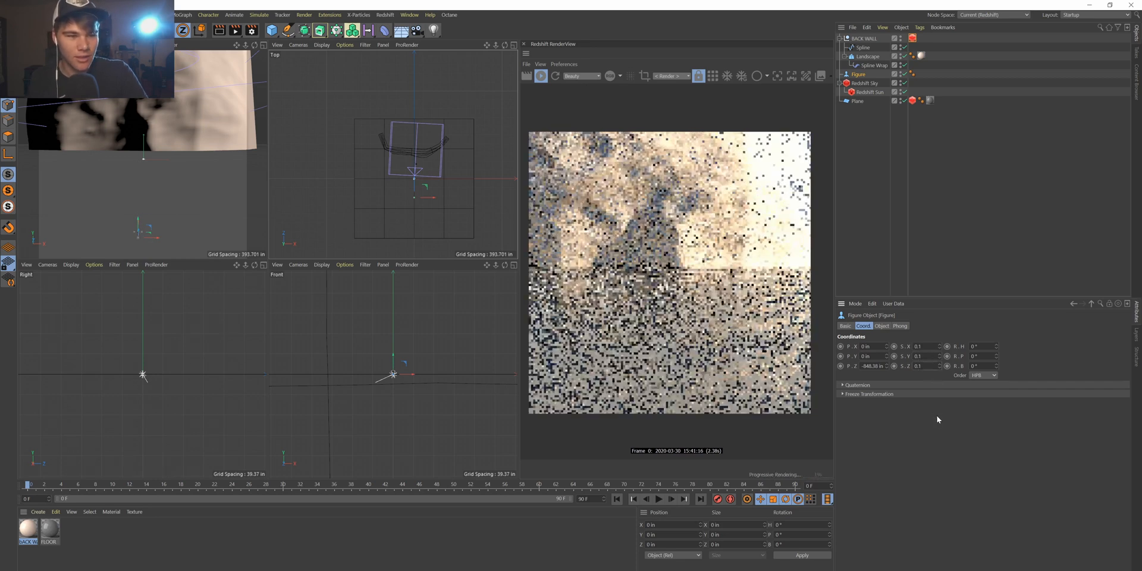
# Set the figure's X, Y and Z scale to 0.5 and shift it about 10 in along X.
pyautogui.click(931, 366)
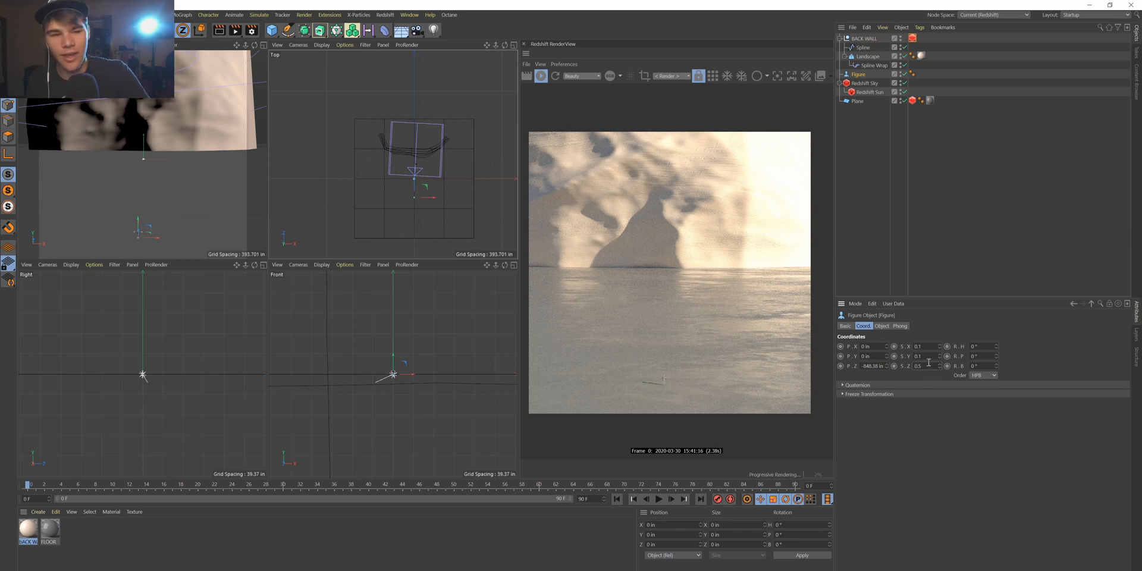
pyautogui.click(929, 359)
pyautogui.press('BackSpace')
pyautogui.write('5')
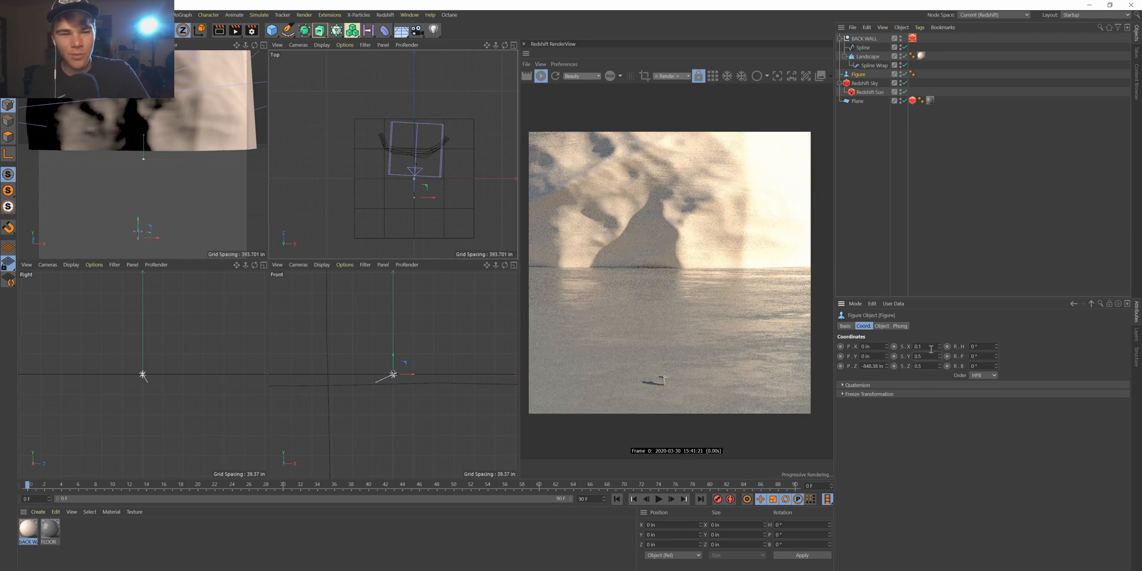
pyautogui.click(931, 347)
pyautogui.press('BackSpace')
pyautogui.write('5')
pyautogui.press('Return')
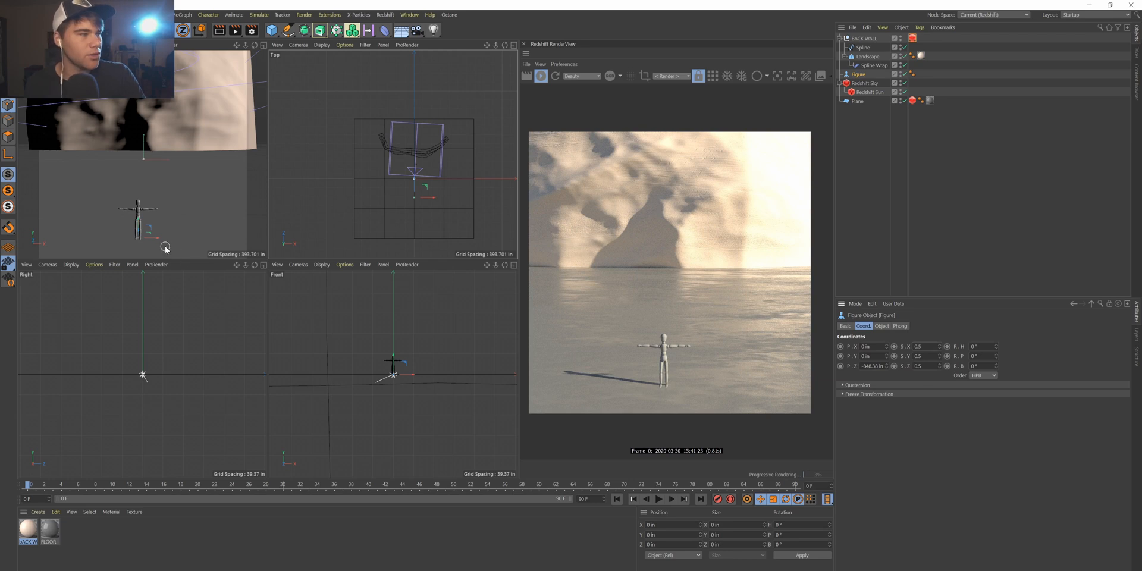
pyautogui.moveTo(157, 240); pyautogui.dragTo(169, 239)
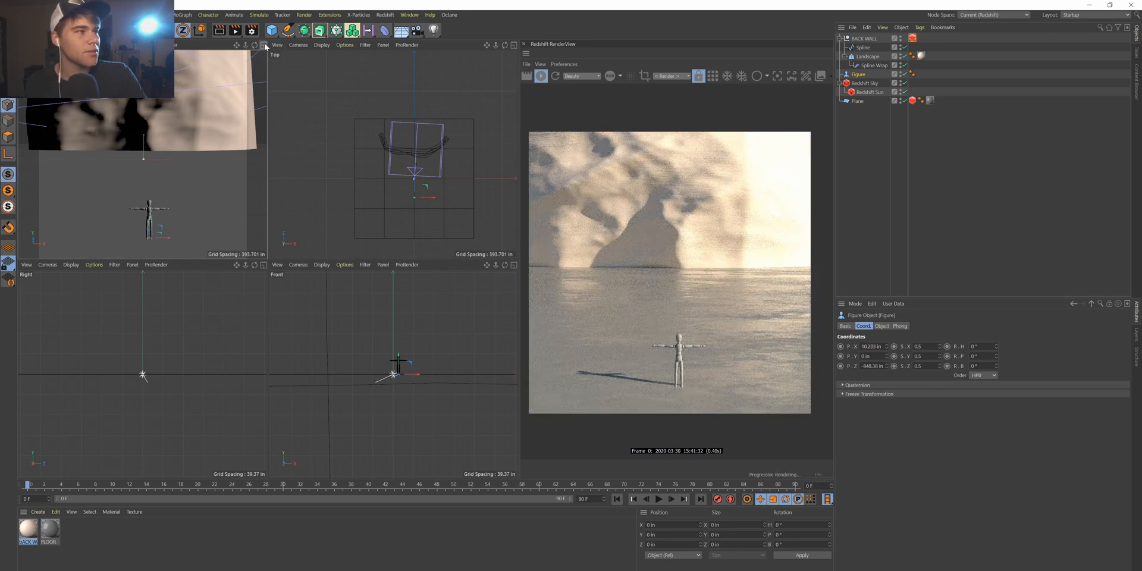
# Duplicate the BACK WALL null with its contents and rename the copy RIGHT WALL.
pyautogui.click(855, 40)
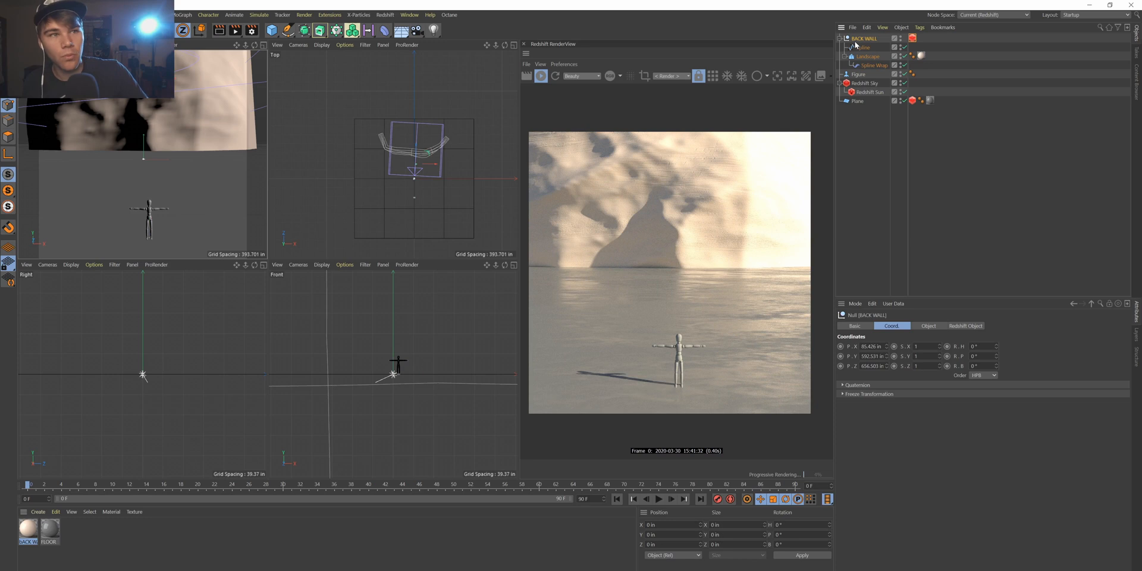
pyautogui.hotkey('ctrl', 'v')
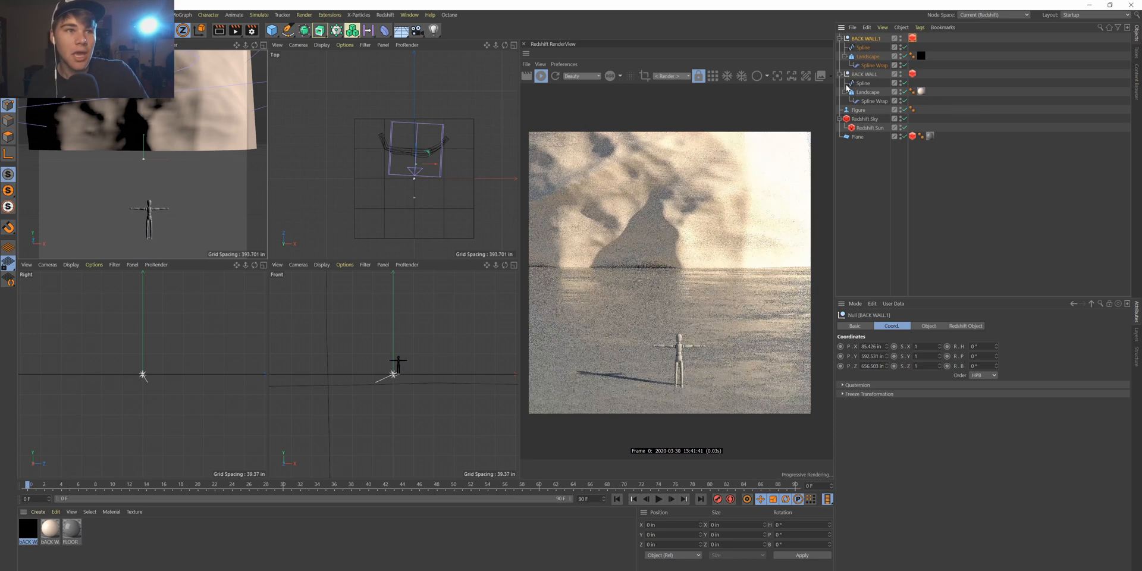
pyautogui.doubleClick(872, 38)
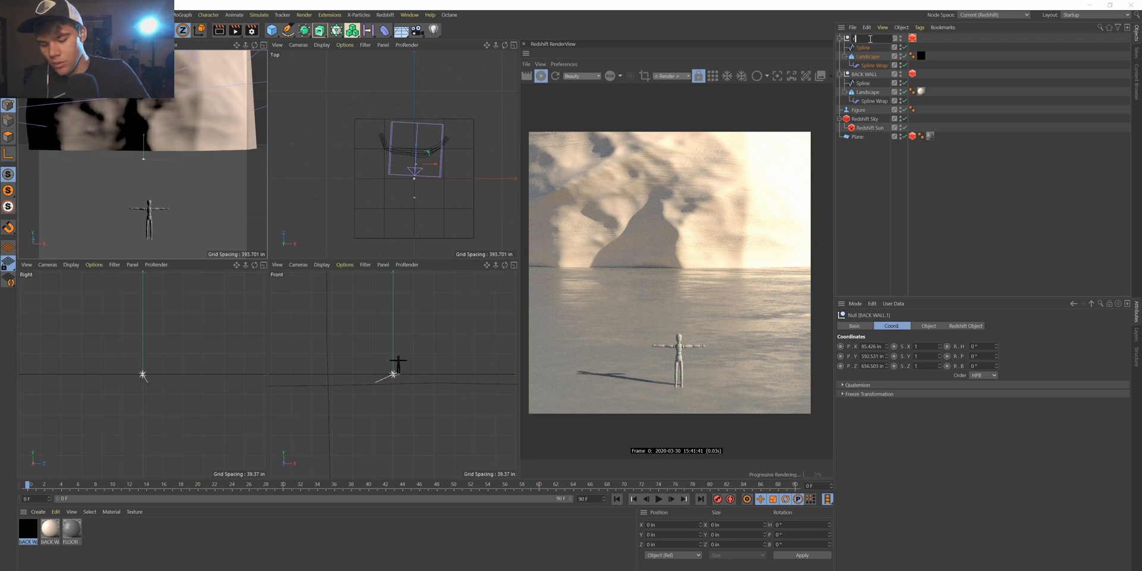
pyautogui.press('Return')
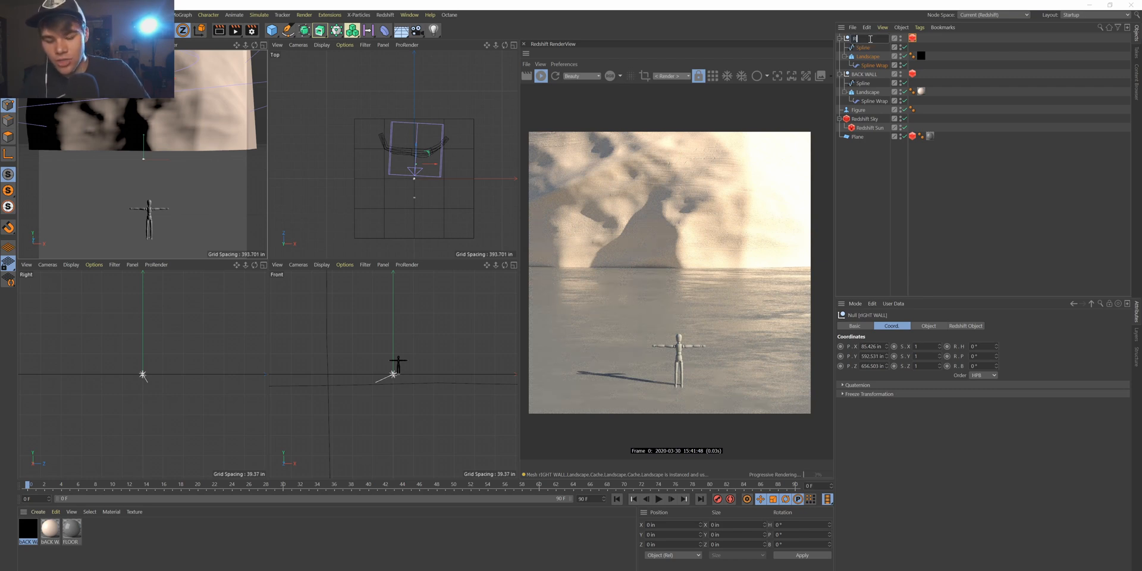
pyautogui.press('Return')
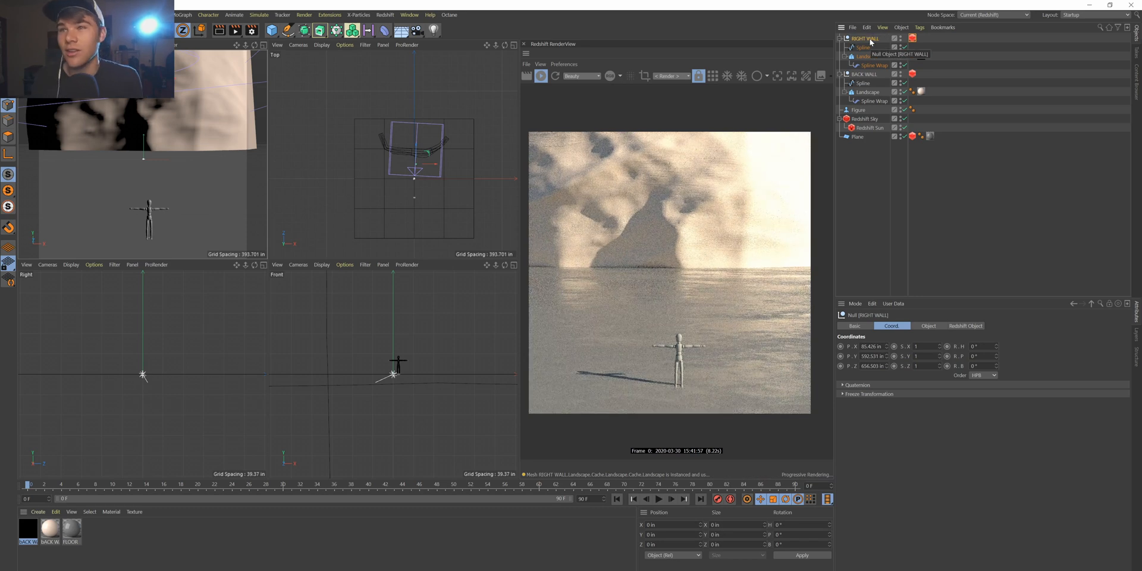
pyautogui.click(884, 159)
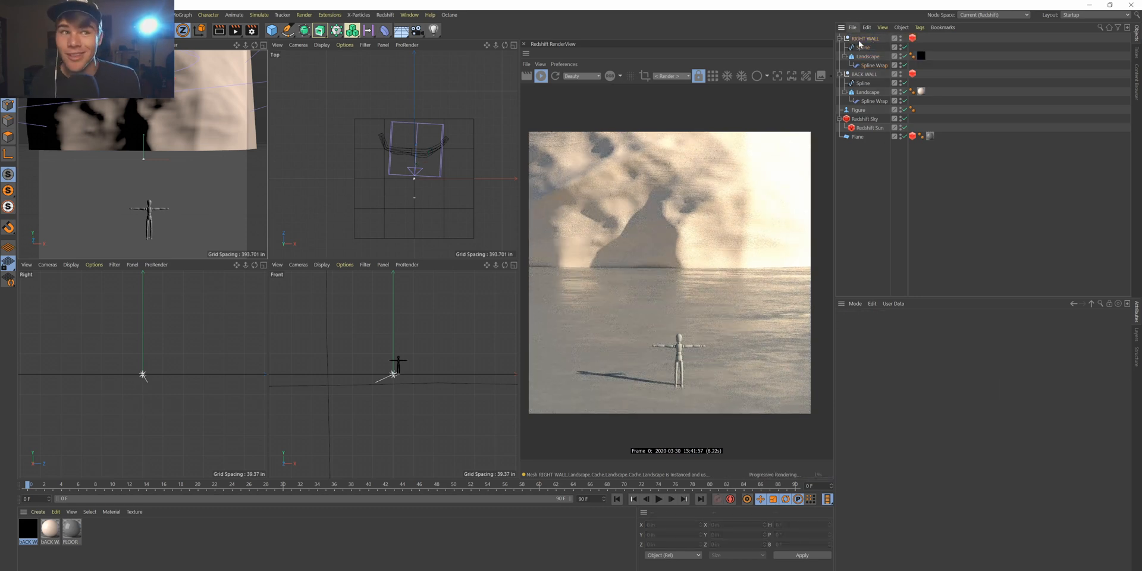
# Turn the RIGHT WALL null to a heading of about -85° and place it beside the figure, near X 1125 in and Z -533 in.
pyautogui.click(860, 40)
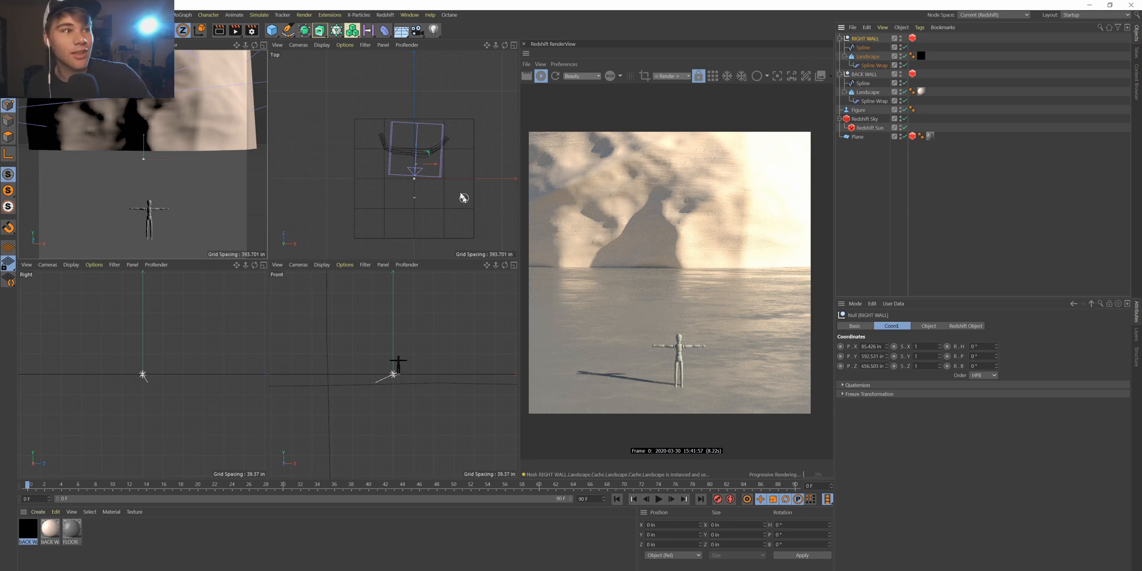
pyautogui.moveTo(433, 169); pyautogui.dragTo(467, 175)
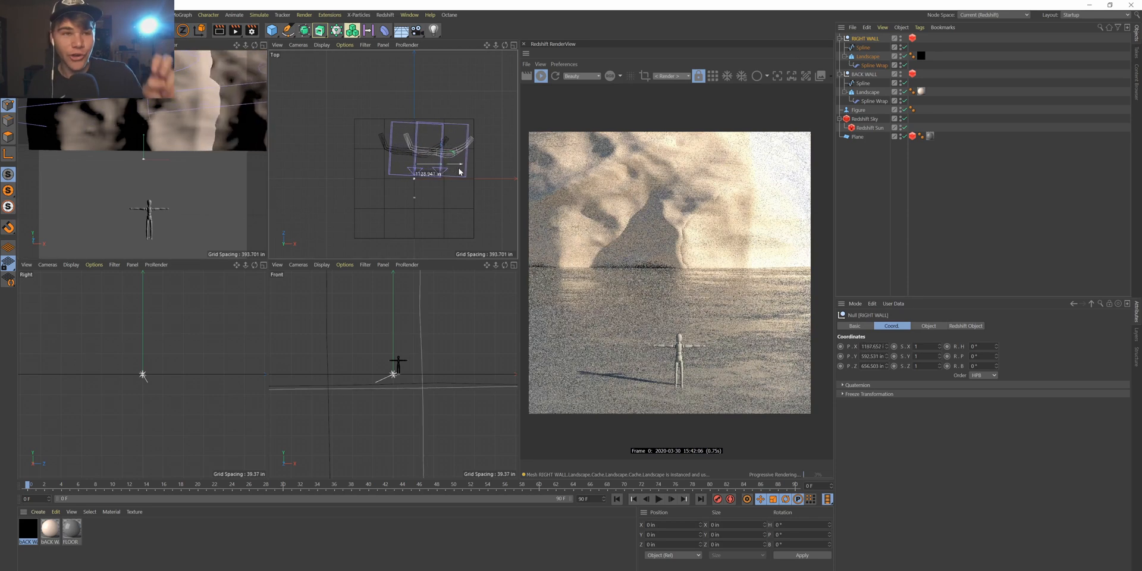
pyautogui.press('r')
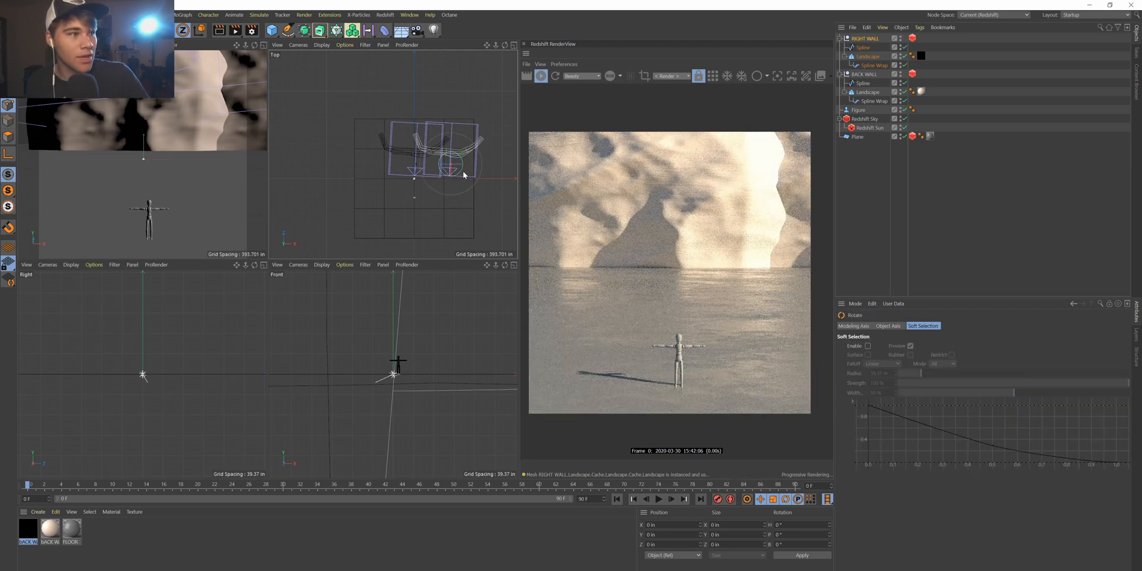
pyautogui.moveTo(461, 172); pyautogui.dragTo(438, 198)
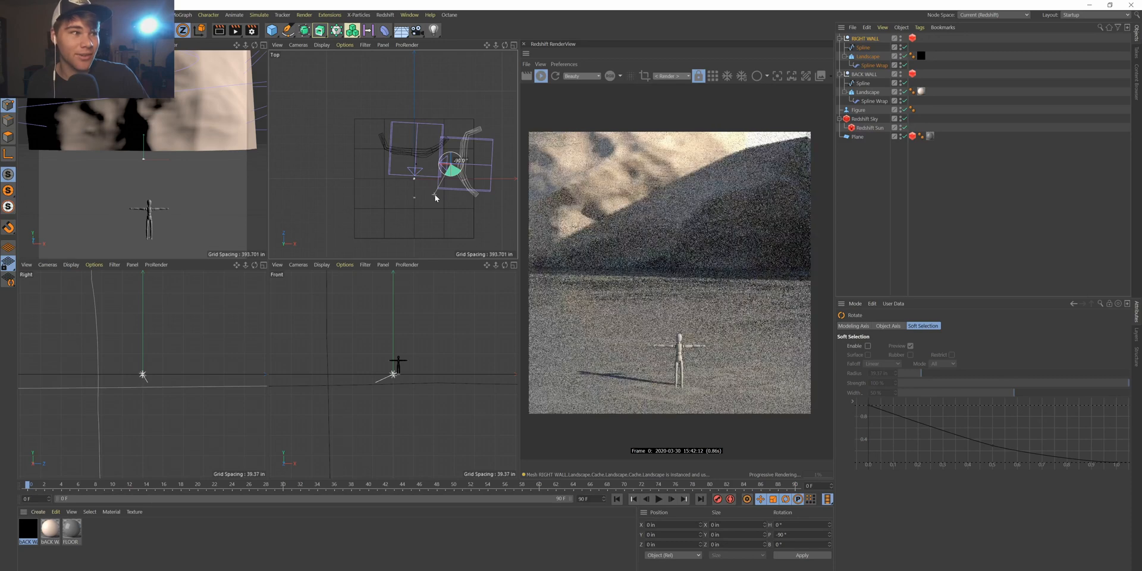
pyautogui.press('e')
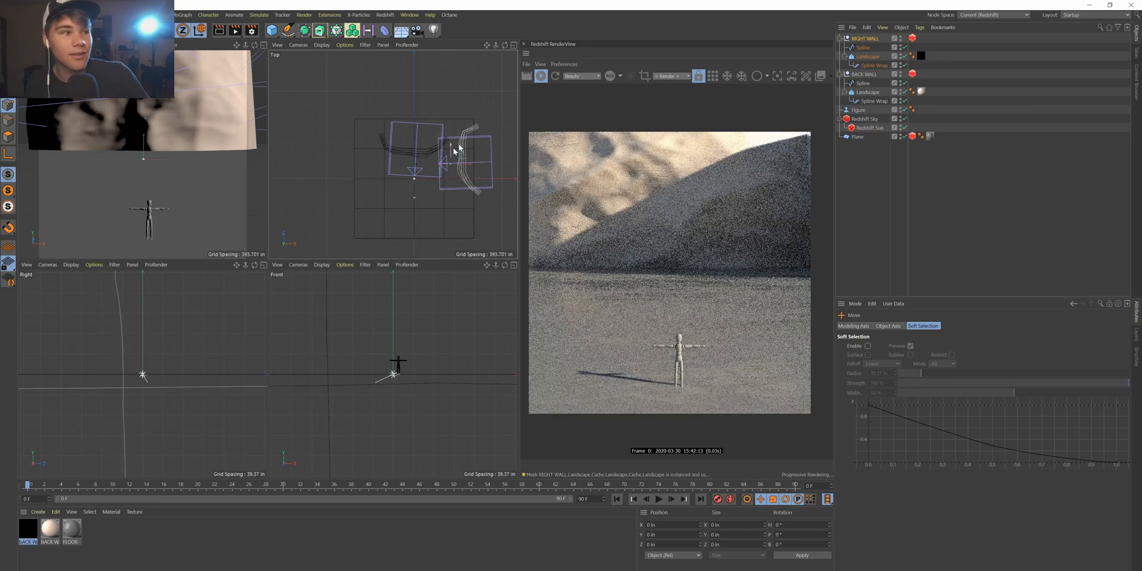
pyautogui.moveTo(451, 151); pyautogui.dragTo(459, 194)
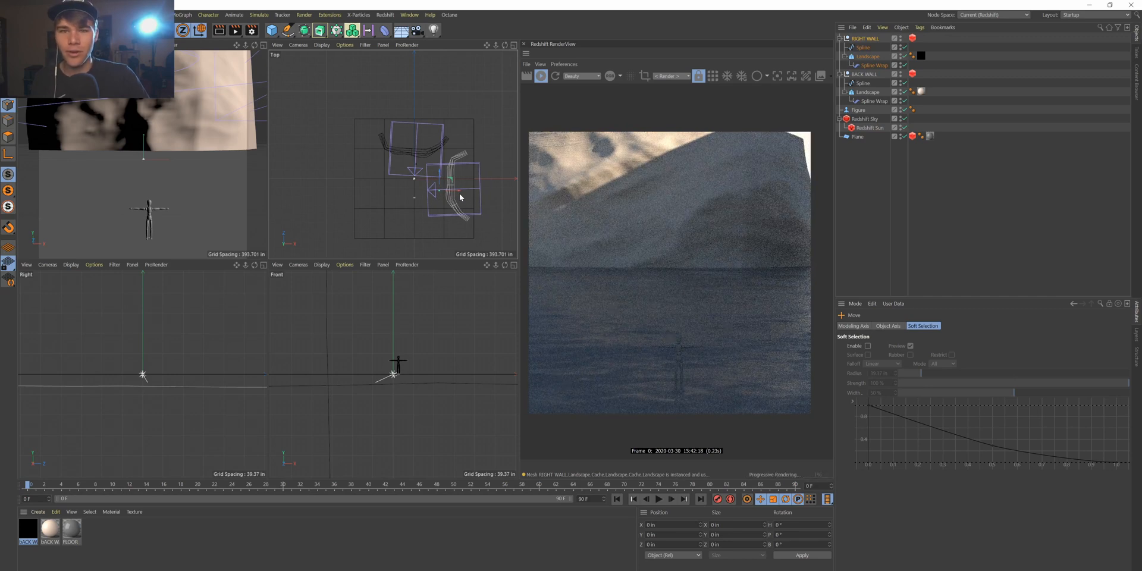
# Straighten the far end of the RIGHT WALL's spline and move the RIGHT WALL null farther from the back wall, toward the camera side.
pyautogui.click(862, 48)
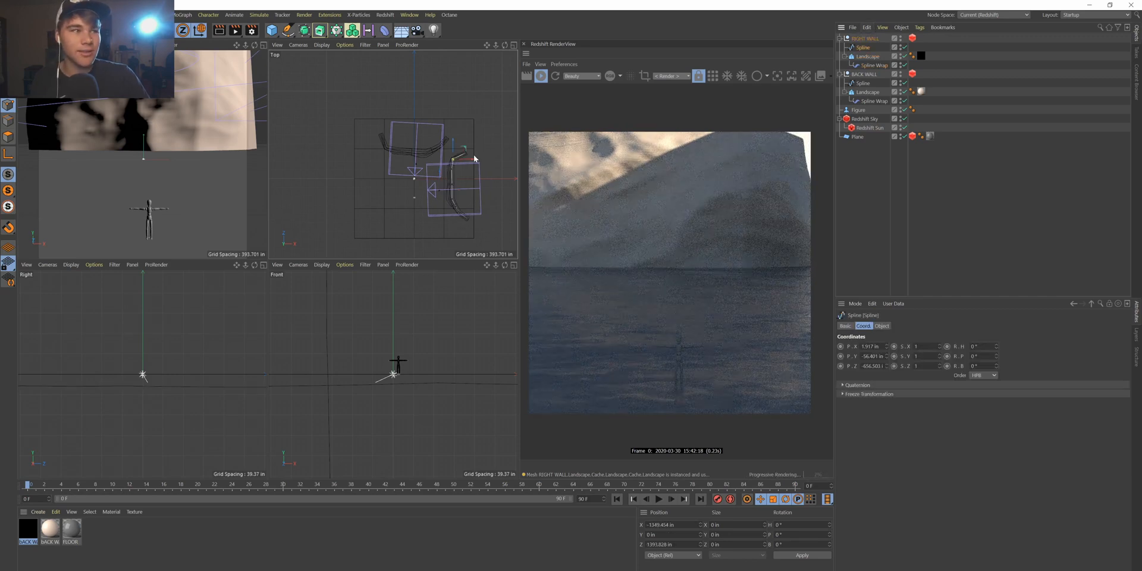
pyautogui.moveTo(469, 150)
pyautogui.mouseDown()
pyautogui.moveTo(454, 133)
pyautogui.moveTo(460, 141)
pyautogui.mouseUp()
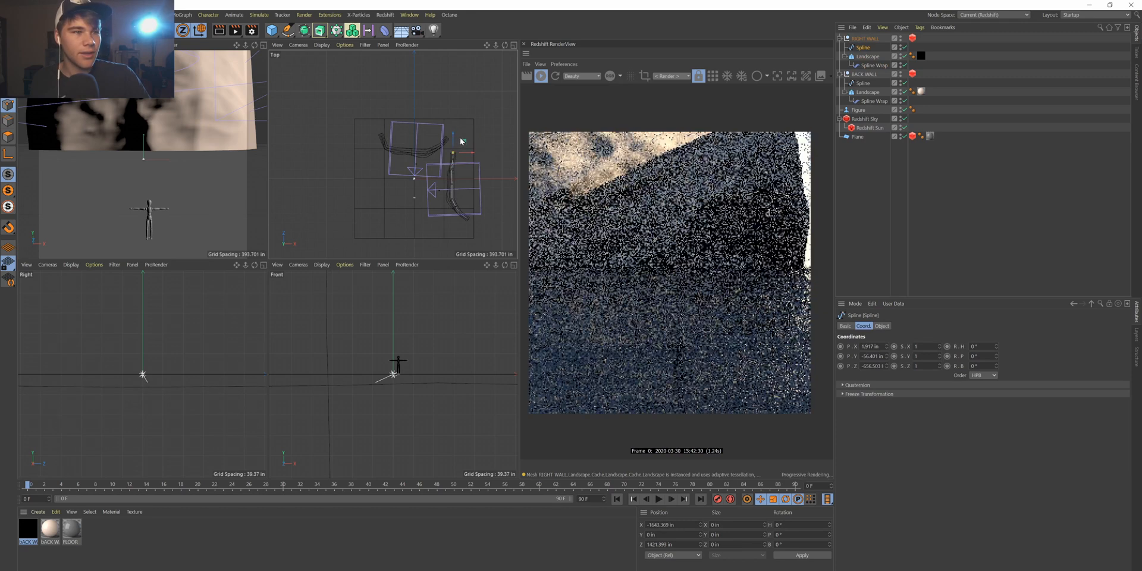
pyautogui.click(861, 38)
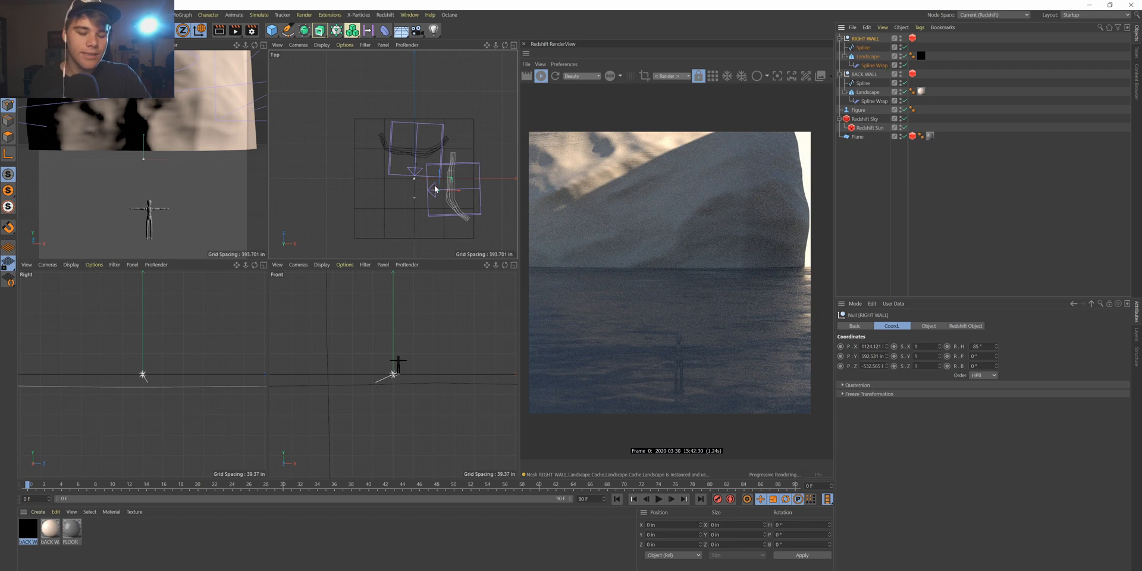
pyautogui.press('e')
pyautogui.moveTo(442, 181); pyautogui.dragTo(441, 215)
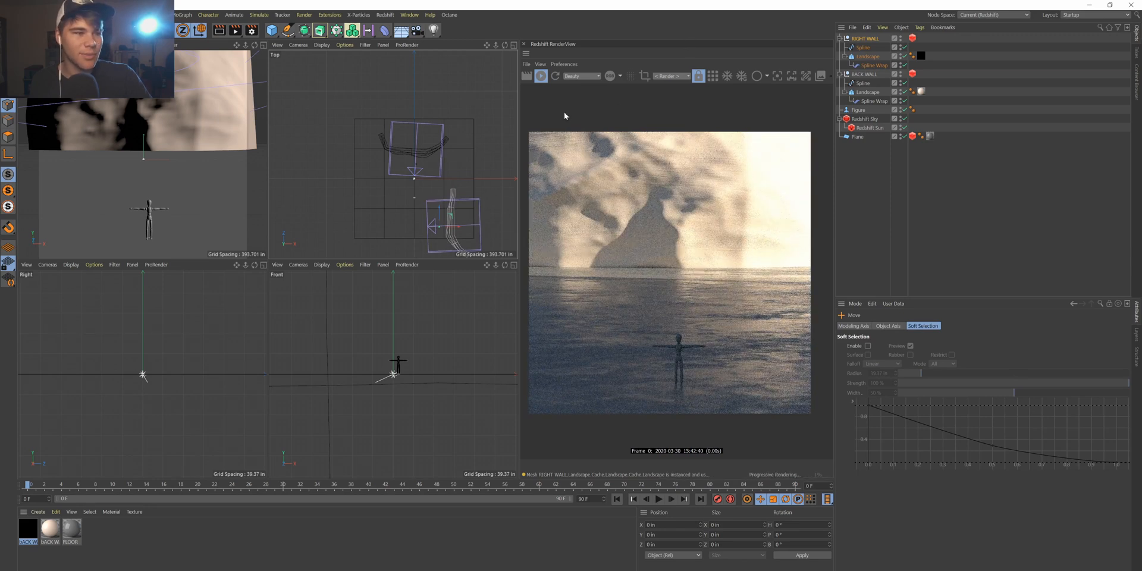
# Turn the Redshift Sun to a heading of 68° so its light falls differently across the back wall.
pyautogui.click(869, 127)
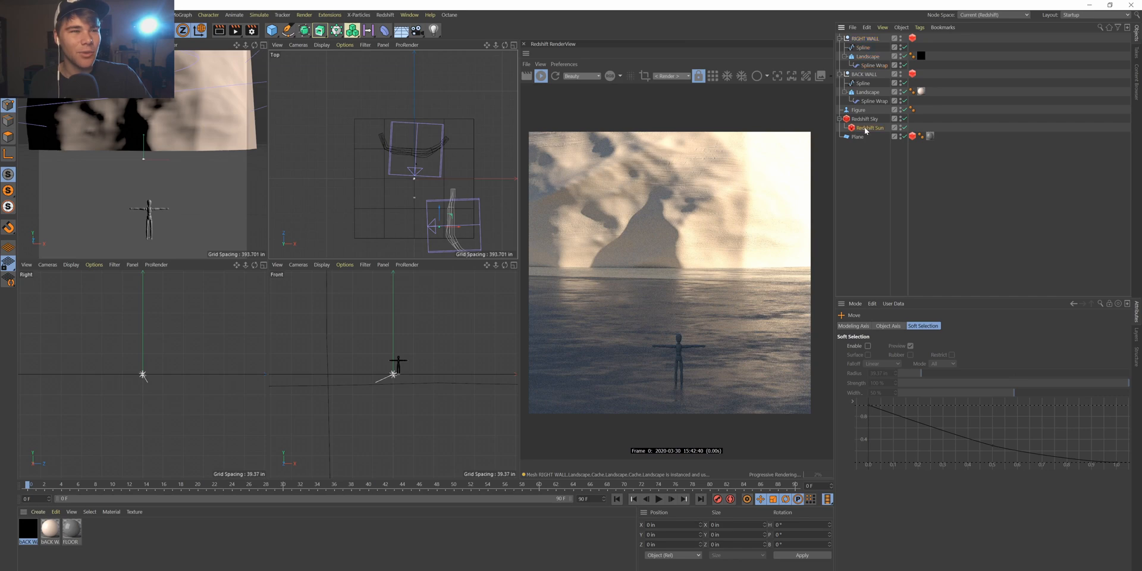
pyautogui.moveTo(996, 346)
pyautogui.mouseDown()
pyautogui.moveTo(997, 334)
pyautogui.moveTo(997, 360)
pyautogui.moveTo(997, 344)
pyautogui.mouseUp()
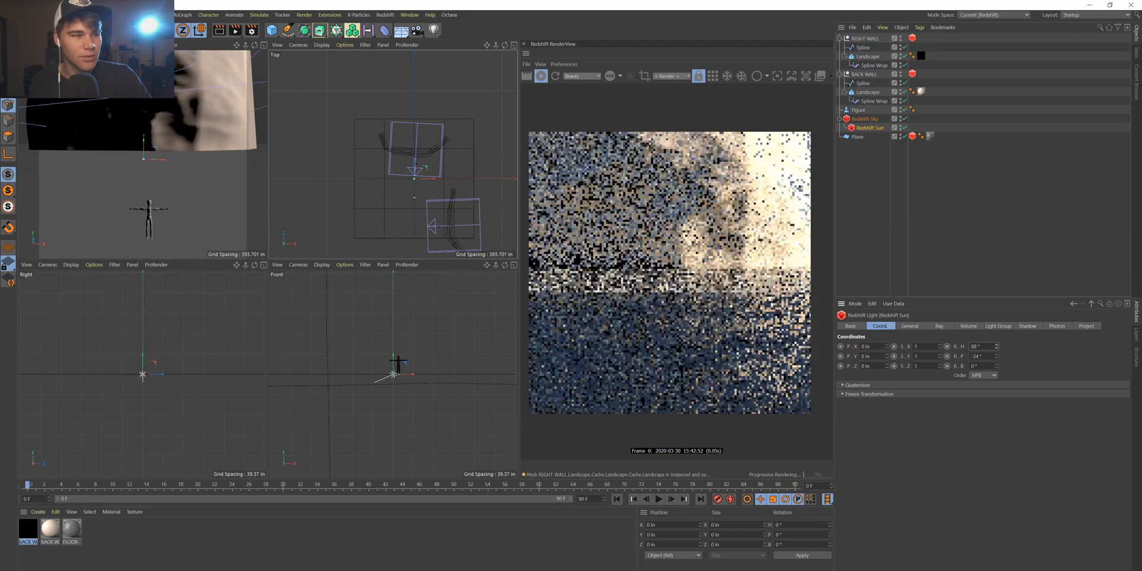
pyautogui.click(842, 198)
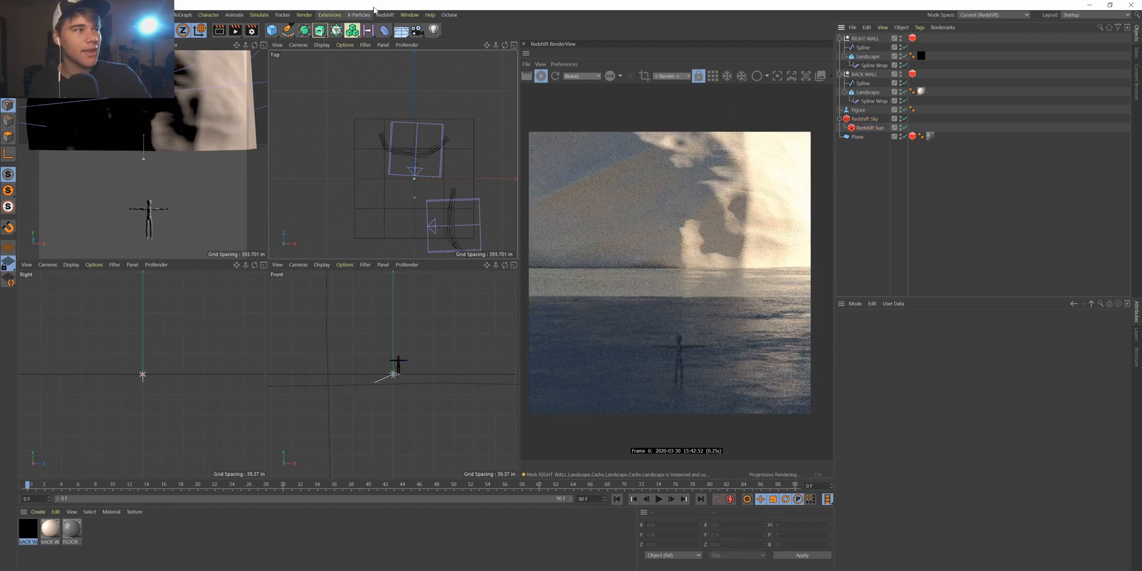
# Add a standard Redshift camera, look through it, and frame the figure against the back wall in an enlarged perspective view.
pyautogui.click(385, 14)
pyautogui.moveTo(431, 42)
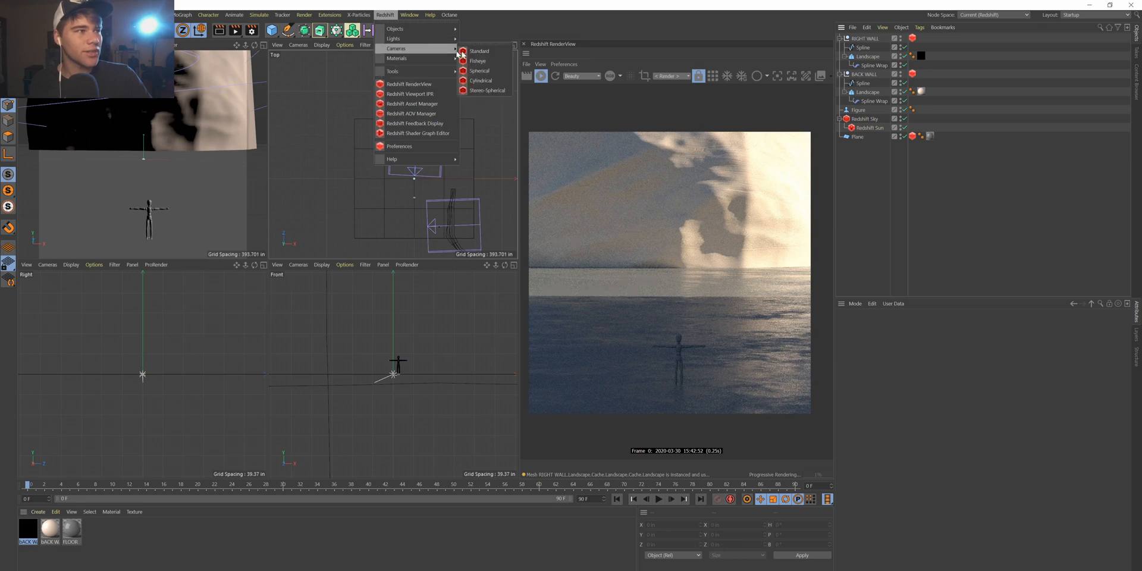
pyautogui.click(491, 57)
pyautogui.click(904, 39)
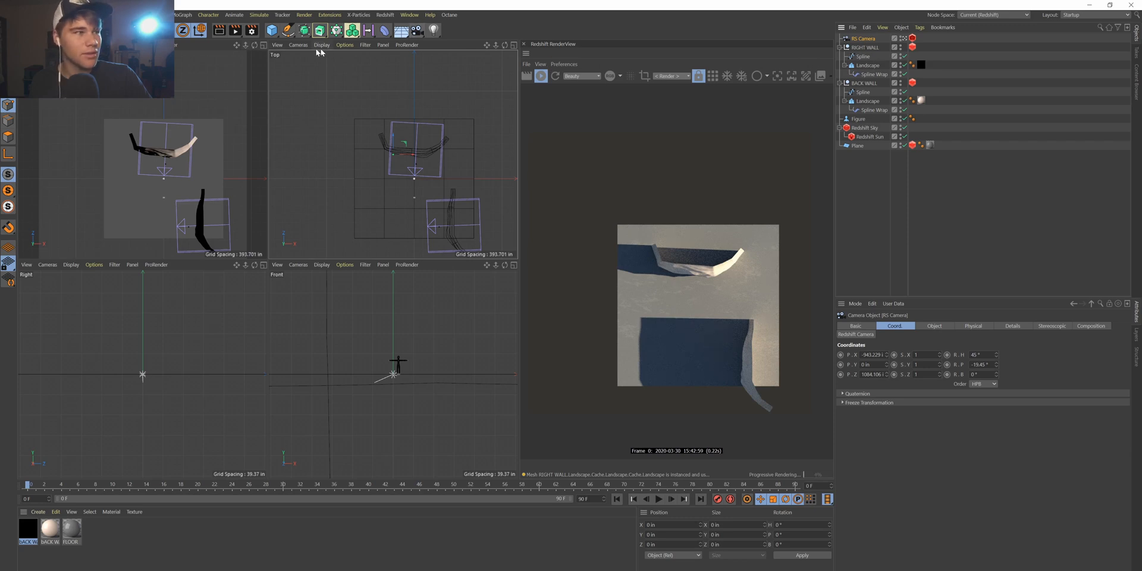
pyautogui.moveTo(254, 45); pyautogui.dragTo(273, 50)
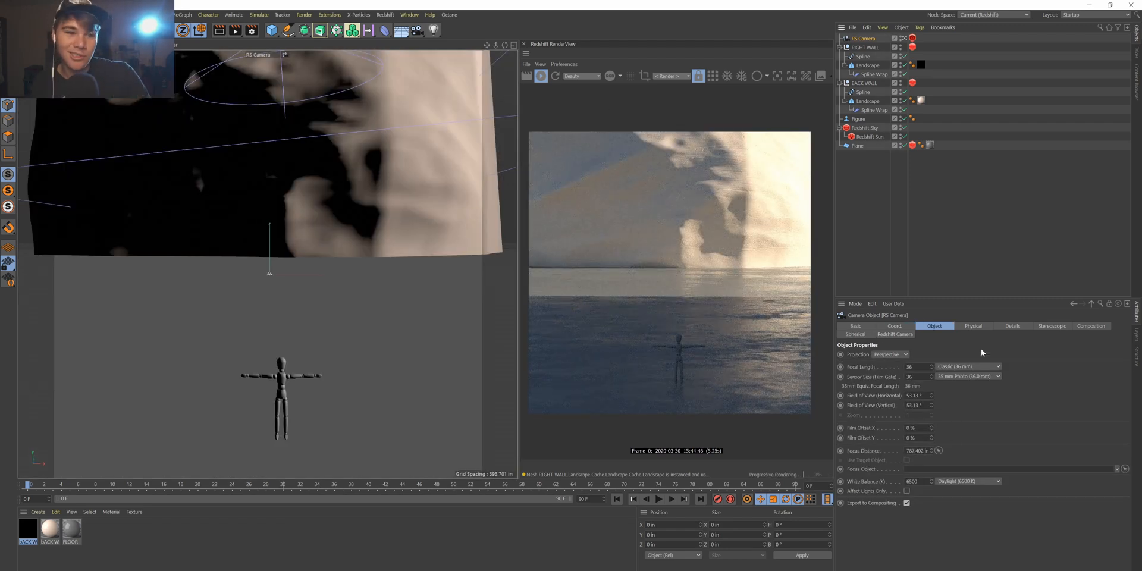
# Set the camera's focal length to Portrait (80 mm) and reframe the shot with the whole figure small near the horizon.
pyautogui.click(983, 366)
pyautogui.click(987, 424)
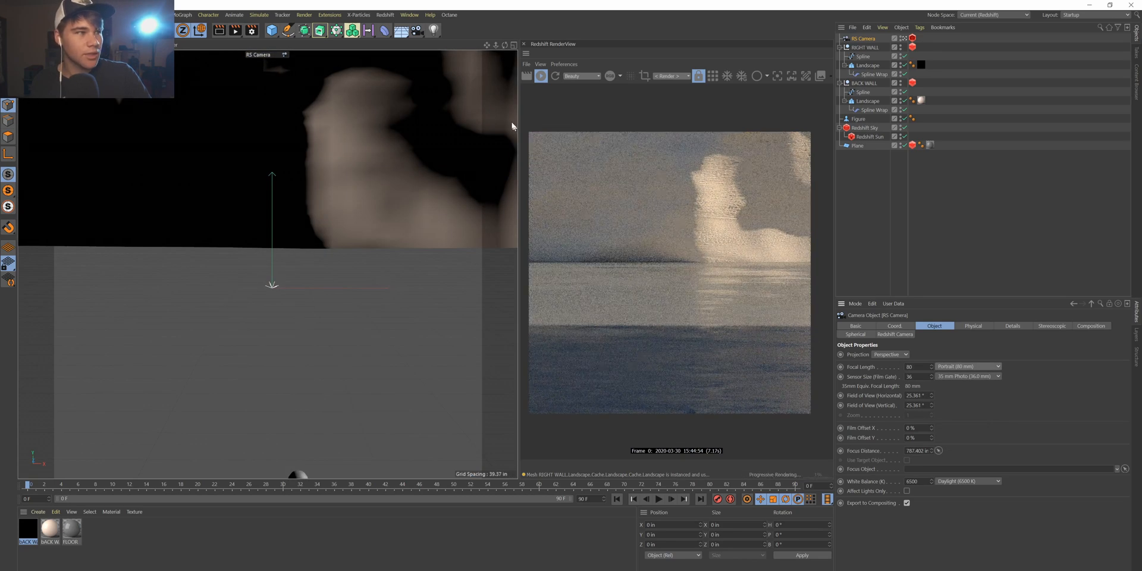
pyautogui.moveTo(496, 46)
pyautogui.mouseDown()
pyautogui.moveTo(416, 47)
pyautogui.moveTo(505, 45)
pyautogui.moveTo(504, 31)
pyautogui.moveTo(505, 45)
pyautogui.mouseUp()
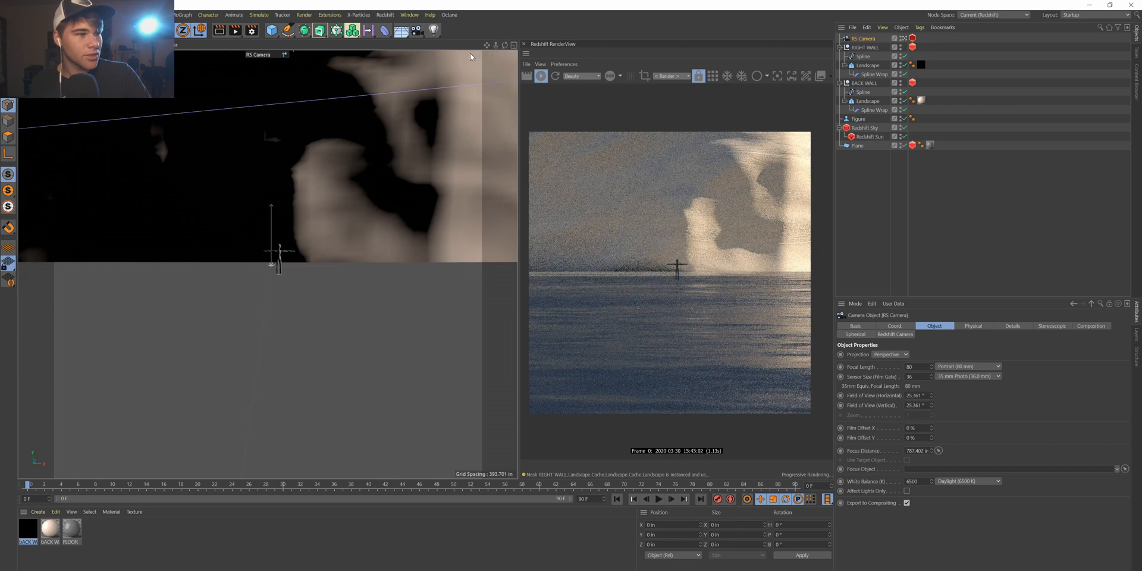
pyautogui.moveTo(487, 45); pyautogui.dragTo(460, 69)
# Open the BACK WALL material's shader graph and preview its displacement texture directly through the Output node's surface.
pyautogui.doubleClick(49, 528)
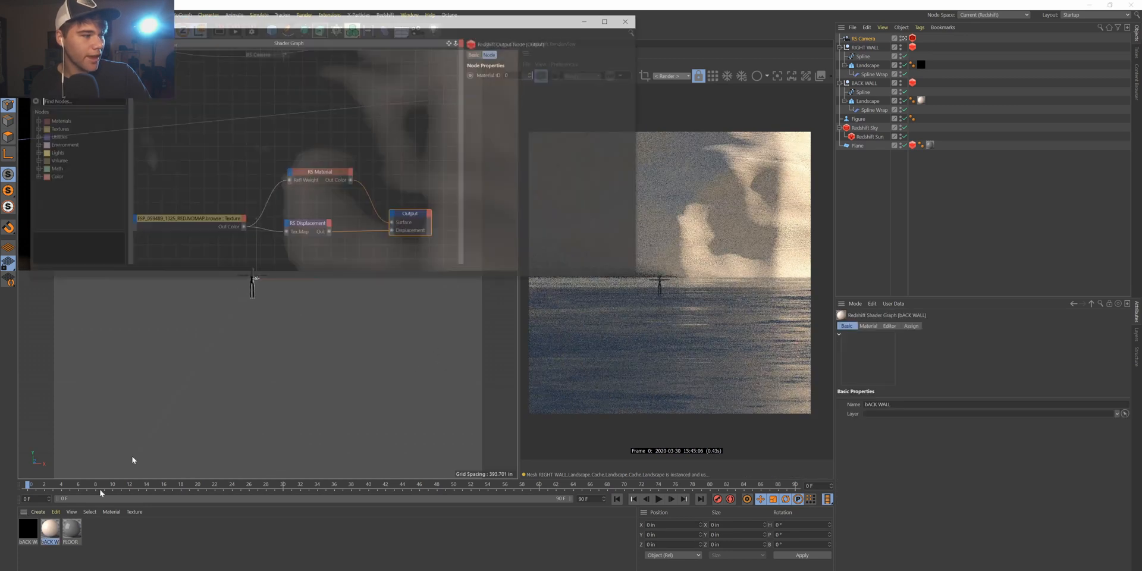
pyautogui.moveTo(308, 26); pyautogui.dragTo(777, 325)
pyautogui.moveTo(661, 517); pyautogui.dragTo(651, 521)
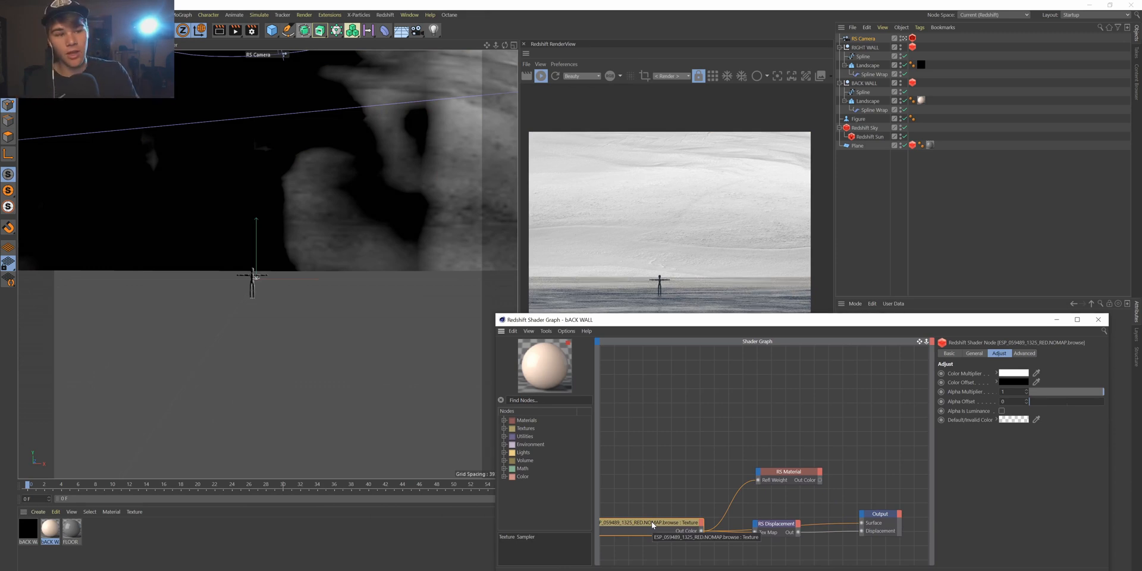
pyautogui.moveTo(892, 519); pyautogui.dragTo(907, 439)
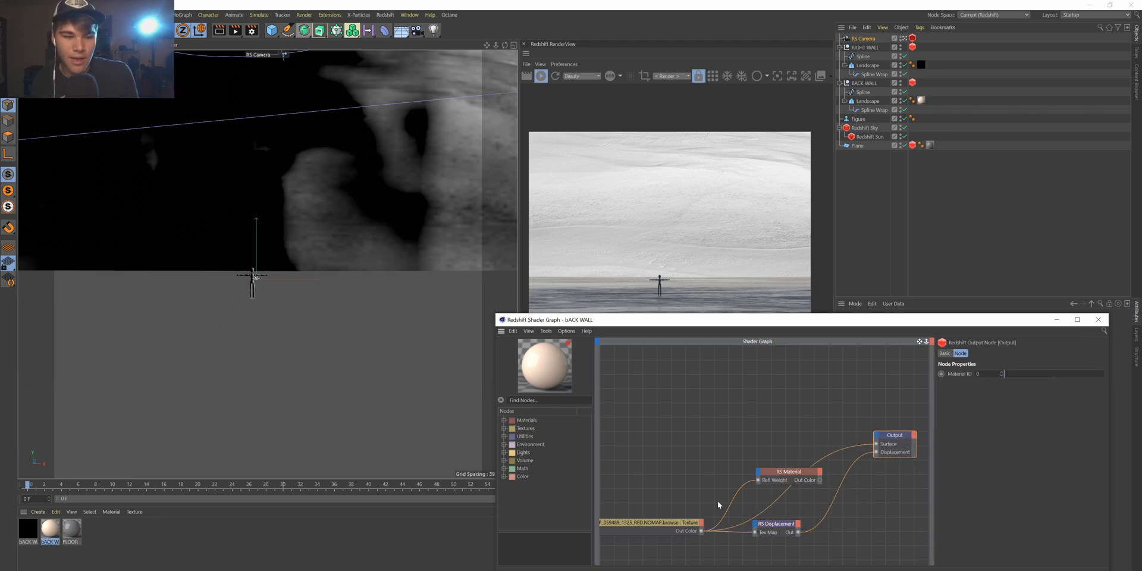
# Set the first remap scale value of the BACK WALL displacement texture to 2.
pyautogui.click(689, 526)
pyautogui.click(893, 441)
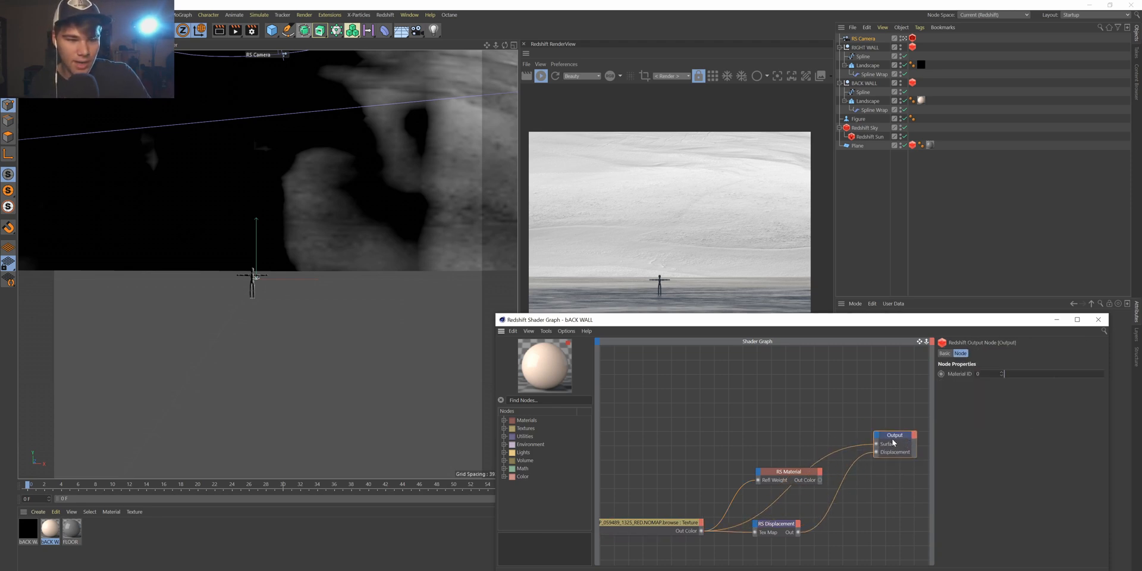
pyautogui.click(698, 528)
pyautogui.click(974, 354)
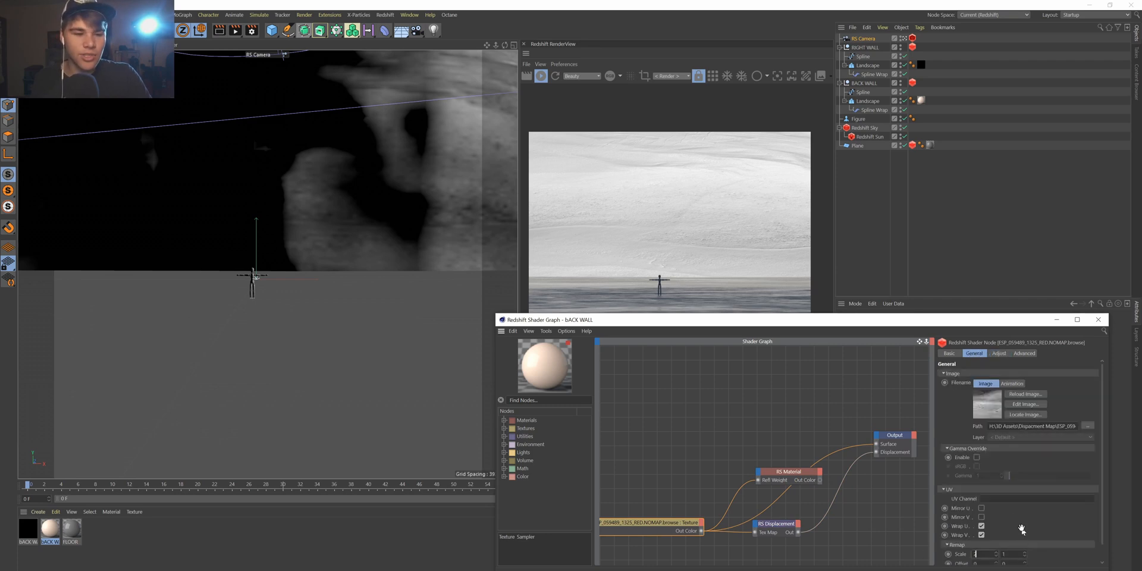
pyautogui.write('2')
pyautogui.press('Return')
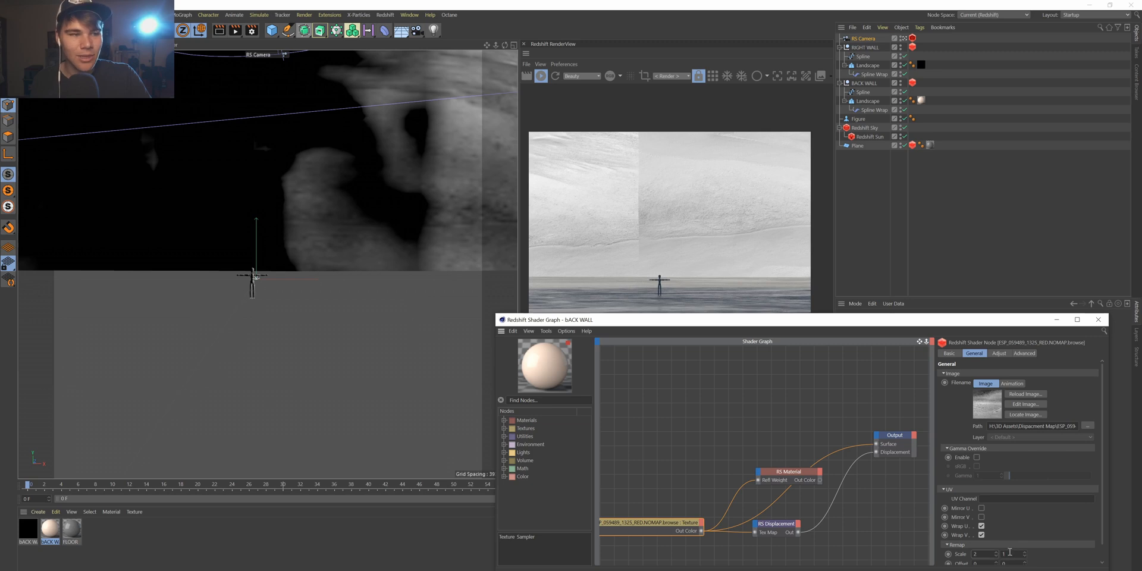
pyautogui.hotkey('shift', 'r')
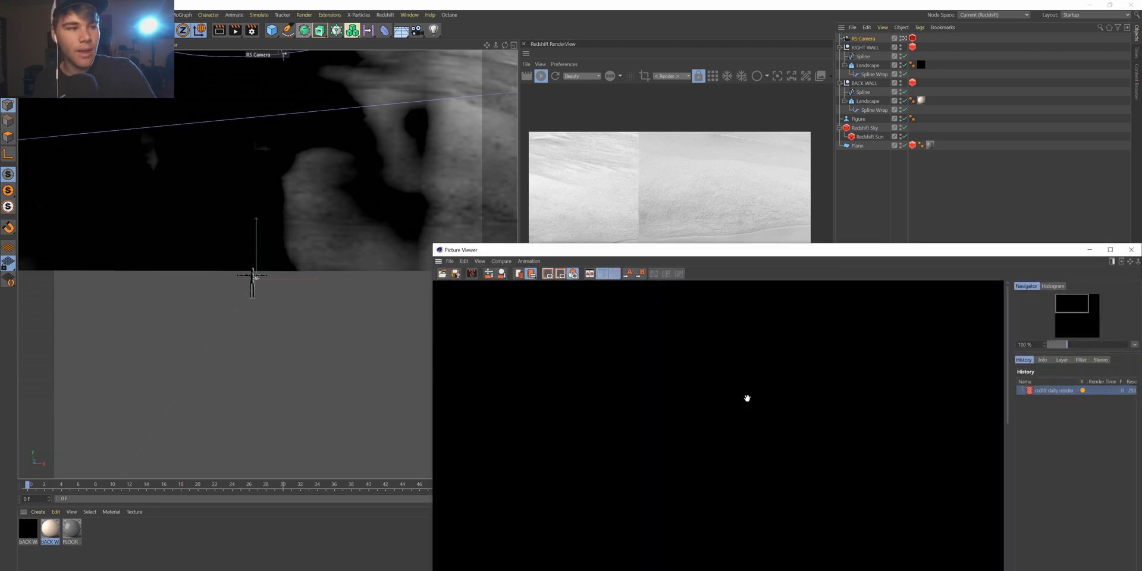
pyautogui.click(1132, 250)
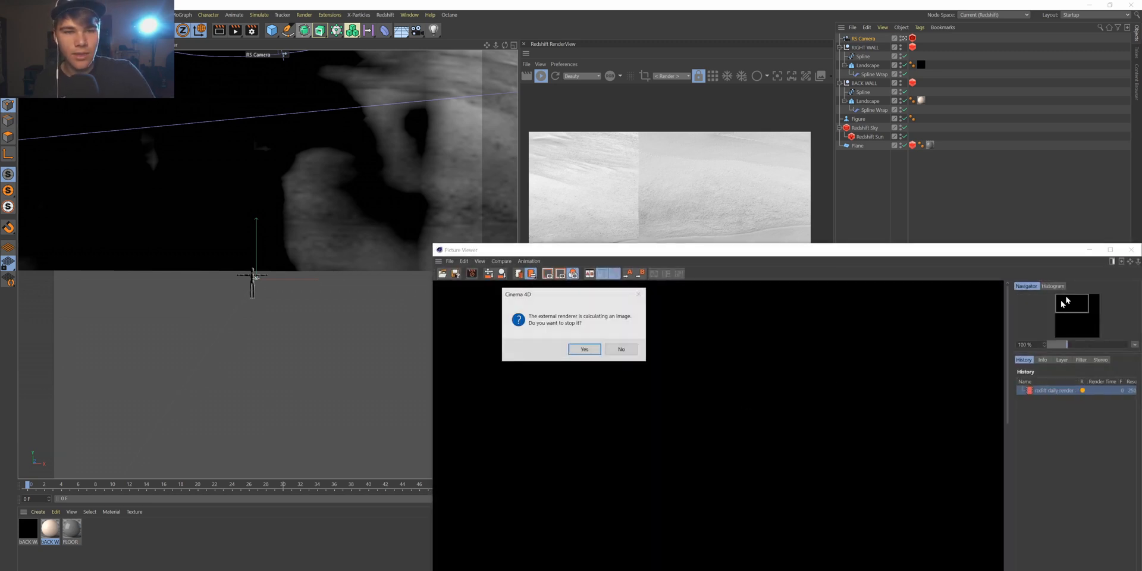
pyautogui.click(582, 352)
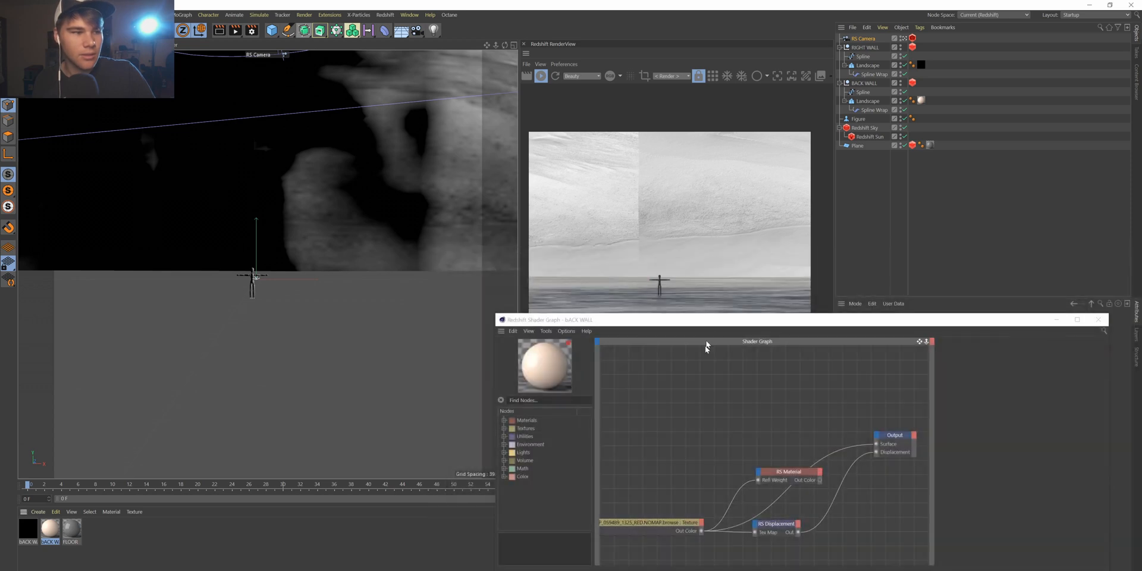
# Try an RS TriPlanar node with the displacement texture in Image X, previewed through the Output node's surface.
pyautogui.press('Tab')
pyautogui.write('tr')
pyautogui.press('Down')
pyautogui.press('Down')
pyautogui.press('Return')
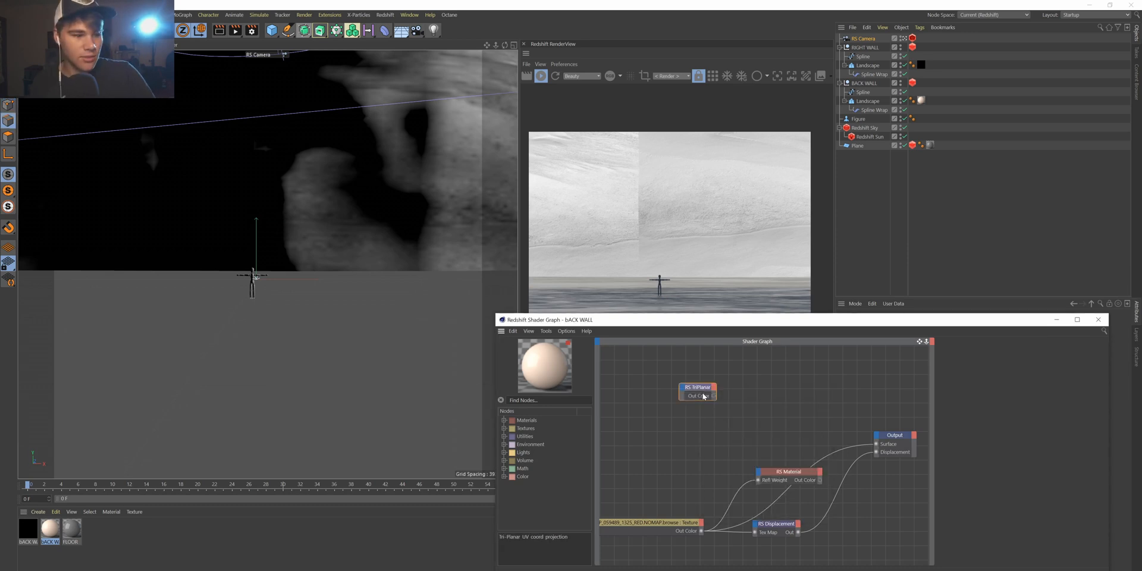
pyautogui.click(704, 395)
pyautogui.moveTo(702, 532); pyautogui.dragTo(683, 387)
pyautogui.moveTo(699, 405)
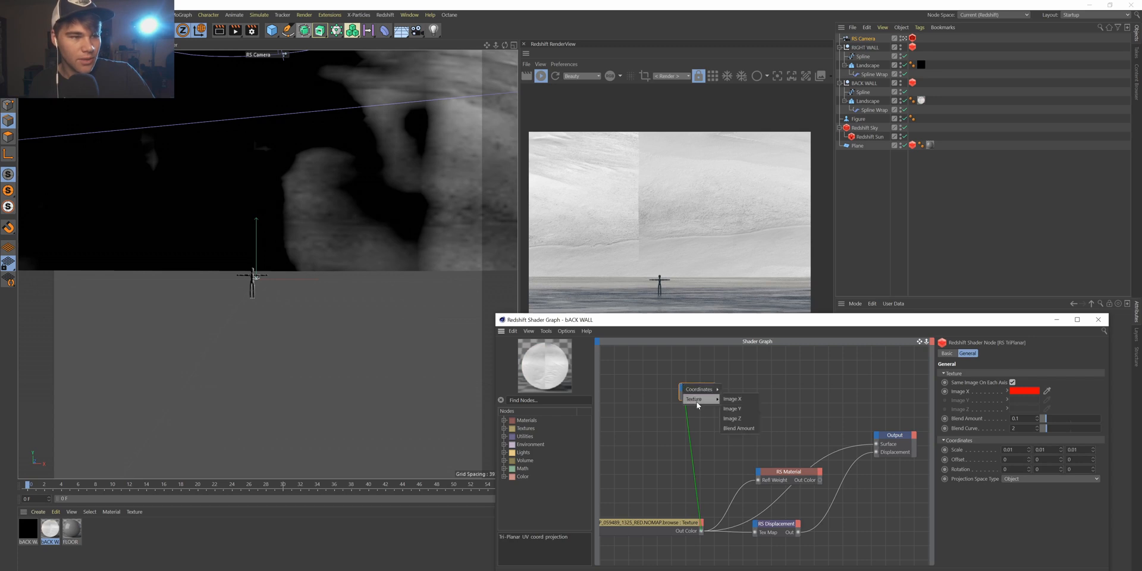
pyautogui.click(739, 401)
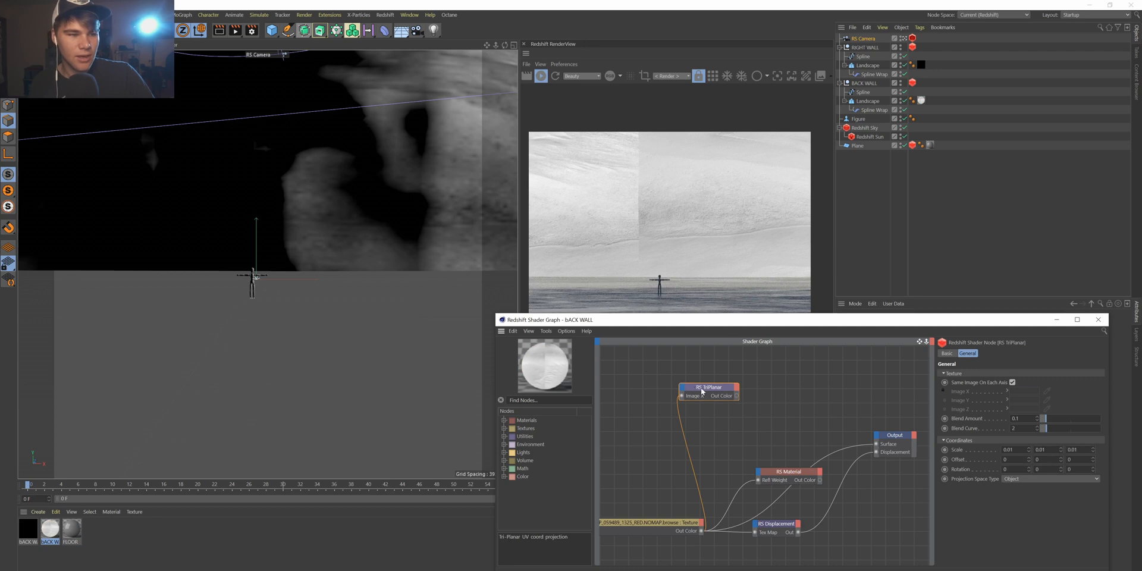
pyautogui.hotkey('alt', 'shift', 'c')
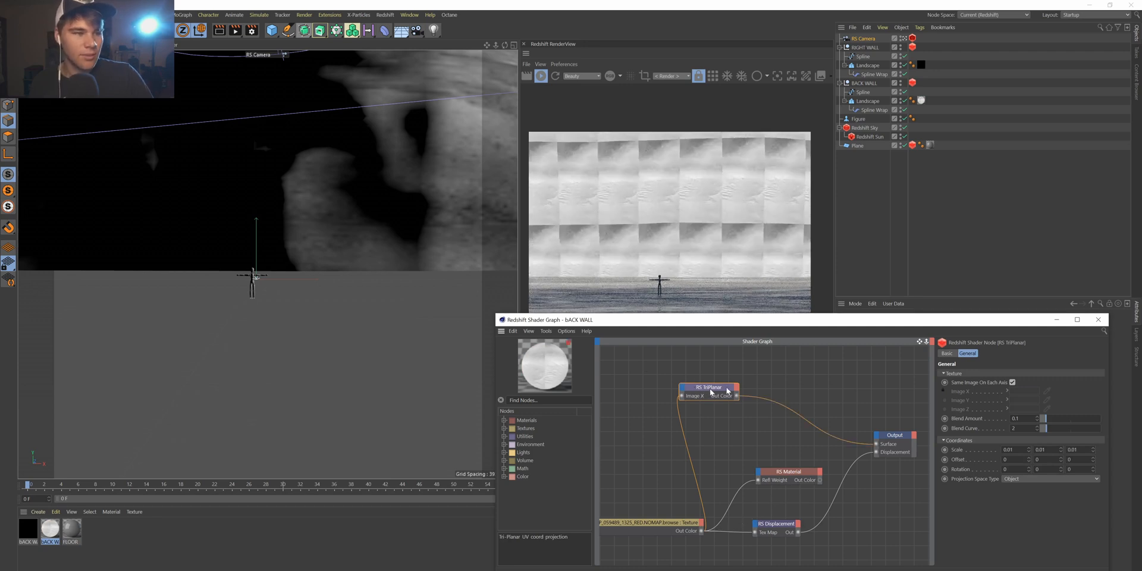
pyautogui.click(765, 427)
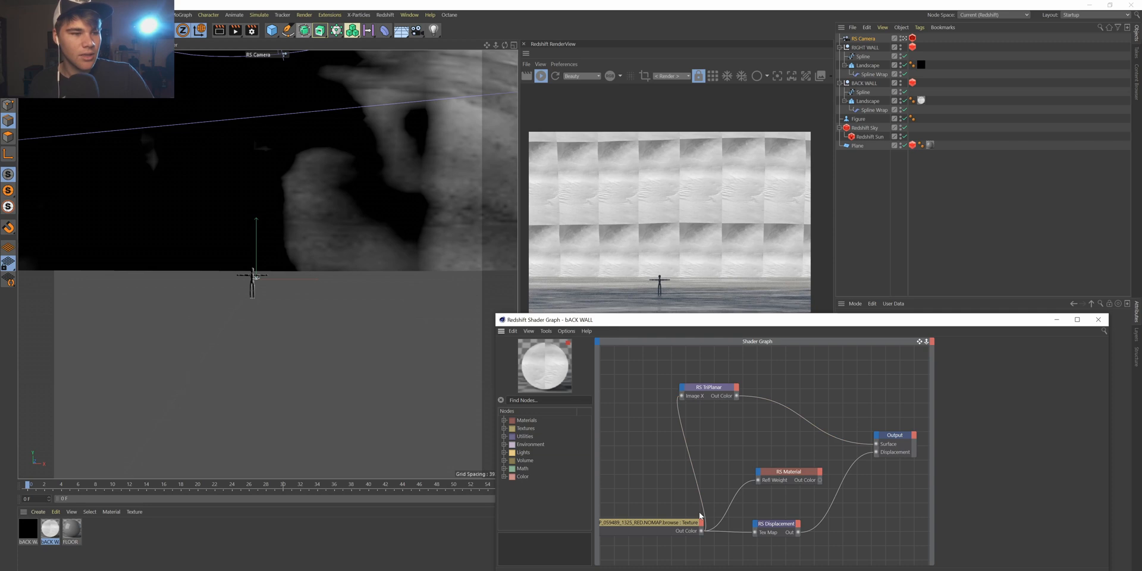
# Delete the RS TriPlanar node and reconnect the RS Material to the Output node's surface.
pyautogui.click(708, 400)
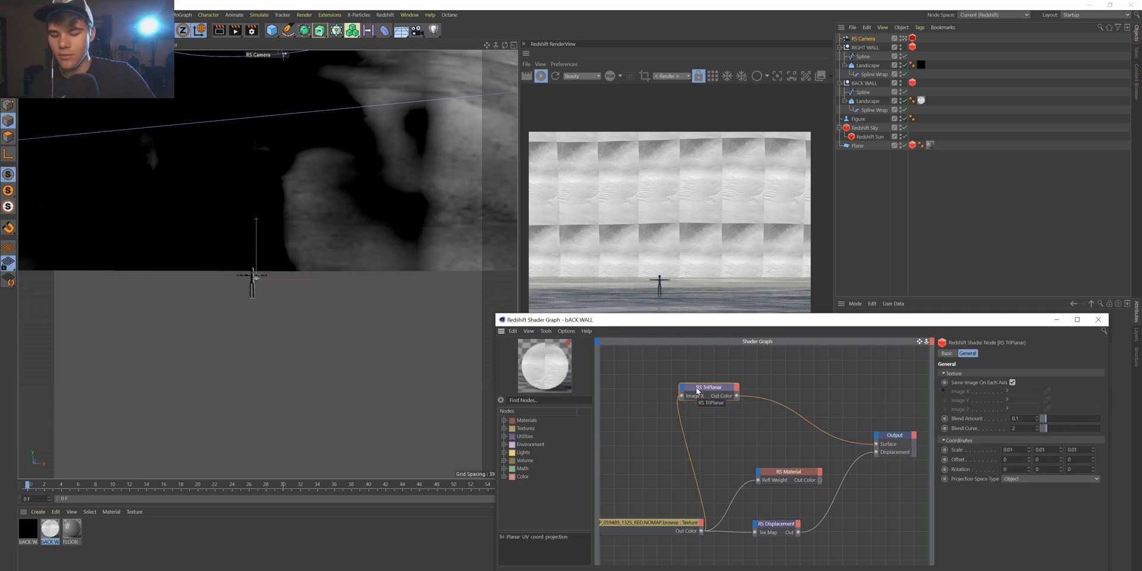
pyautogui.press('Delete')
pyautogui.click(792, 474)
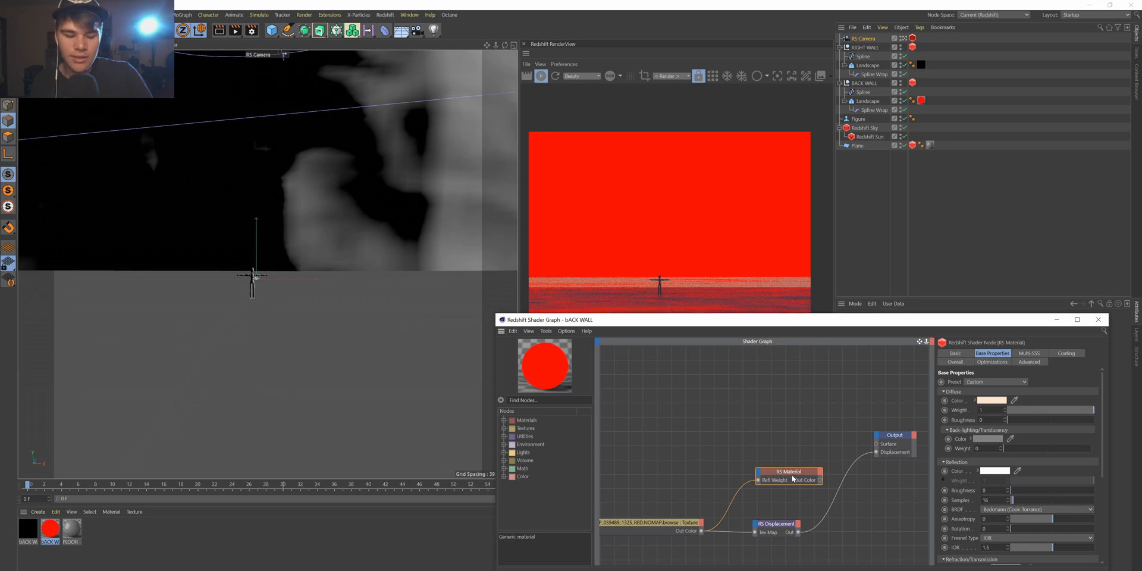
pyautogui.press('o')
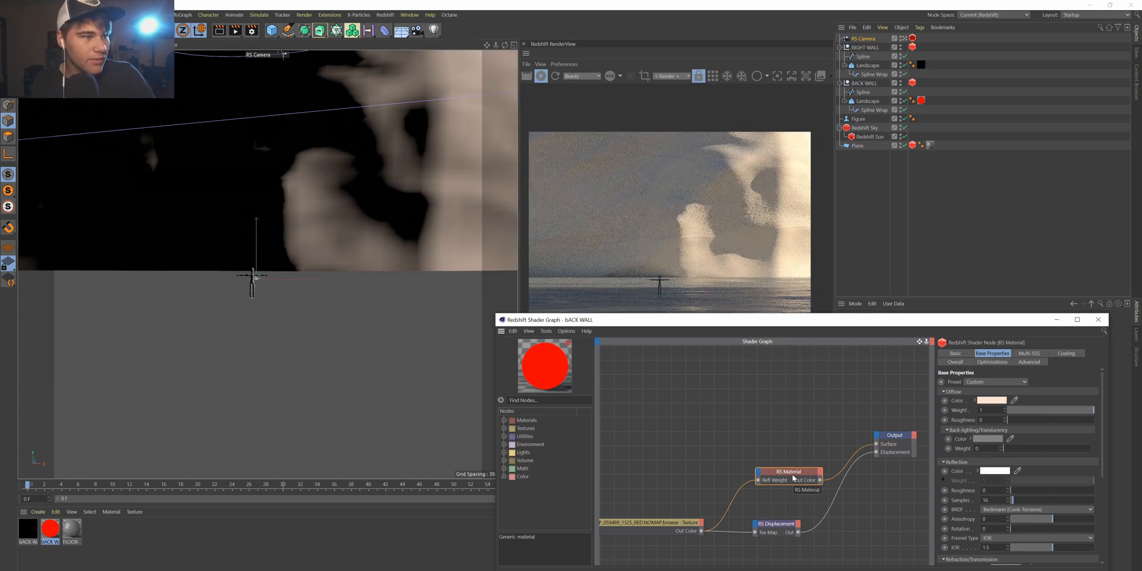
# Set the first remap scale value of the BACK WALL displacement texture to 2.5 and close the shader graph.
pyautogui.click(684, 528)
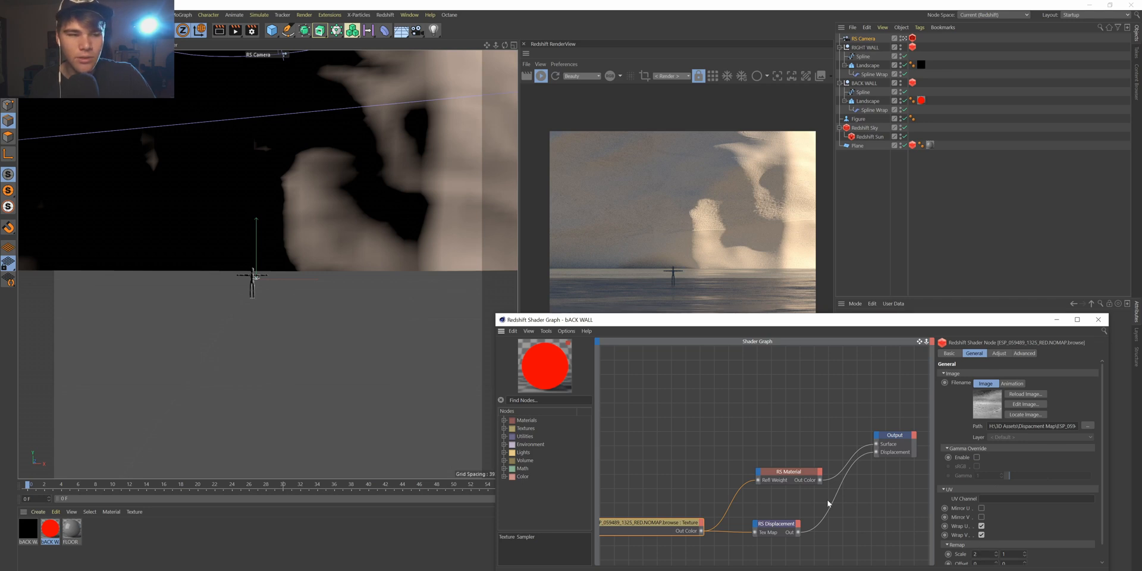
pyautogui.click(992, 555)
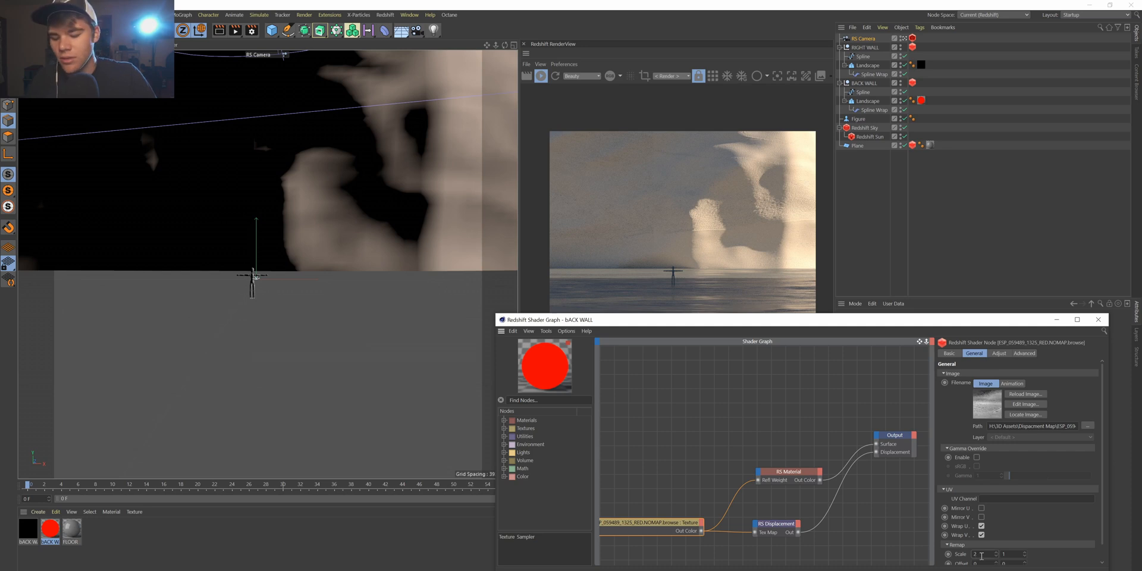
pyautogui.press('Return')
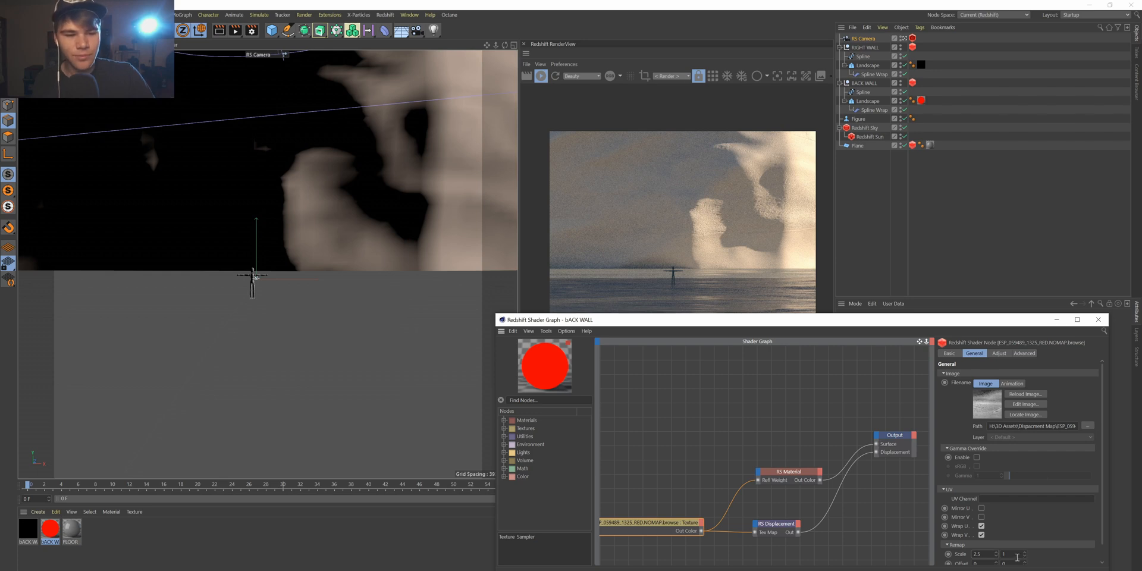
pyautogui.click(1098, 320)
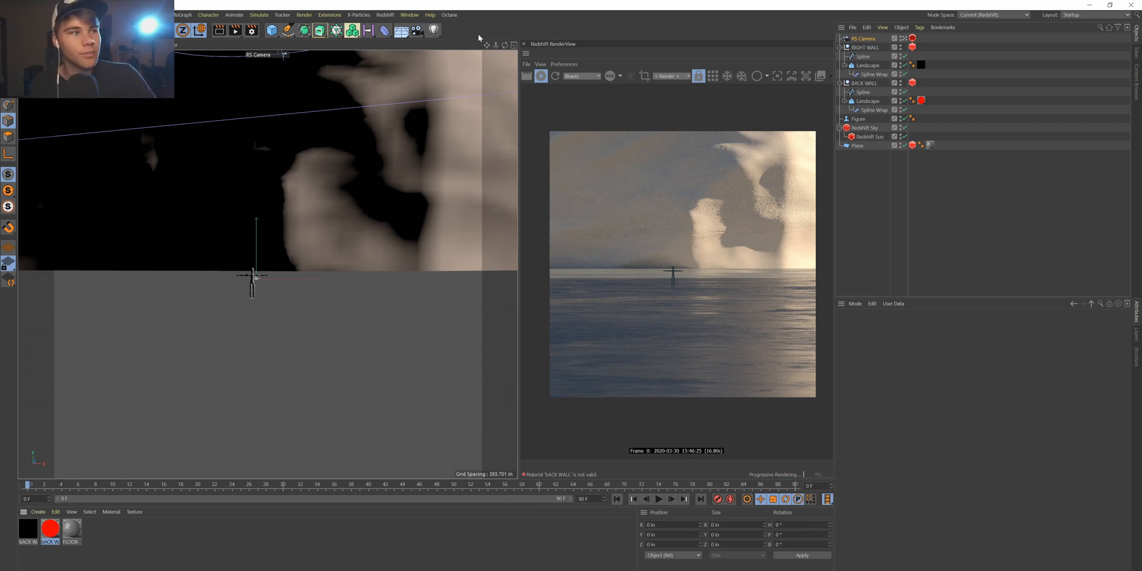
# Return to the four-view layout and collapse the RIGHT WALL and BACK WALL hierarchies.
pyautogui.click(514, 45)
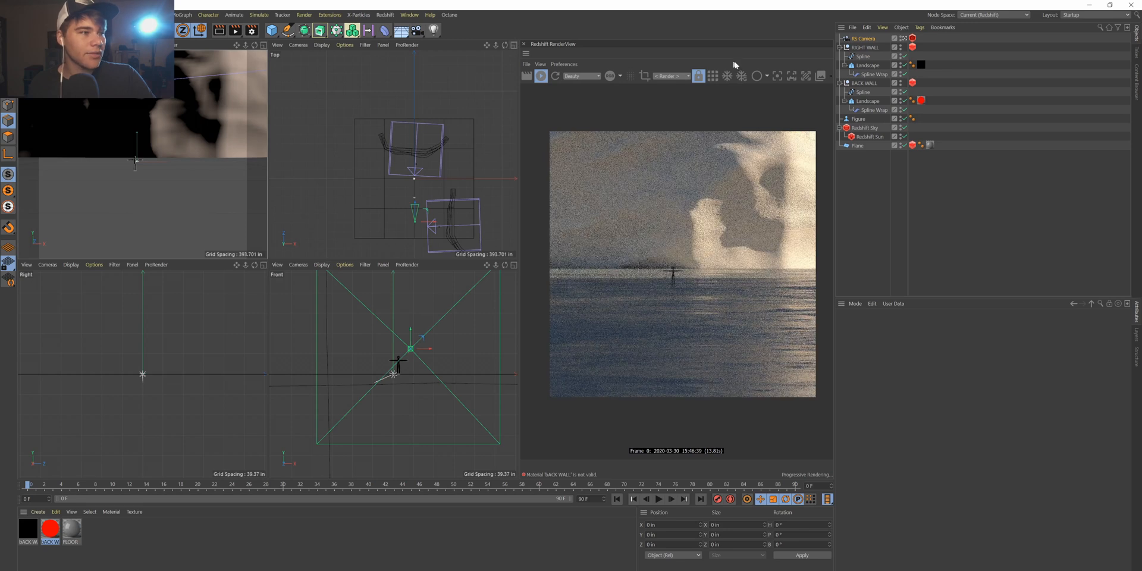
pyautogui.click(866, 48)
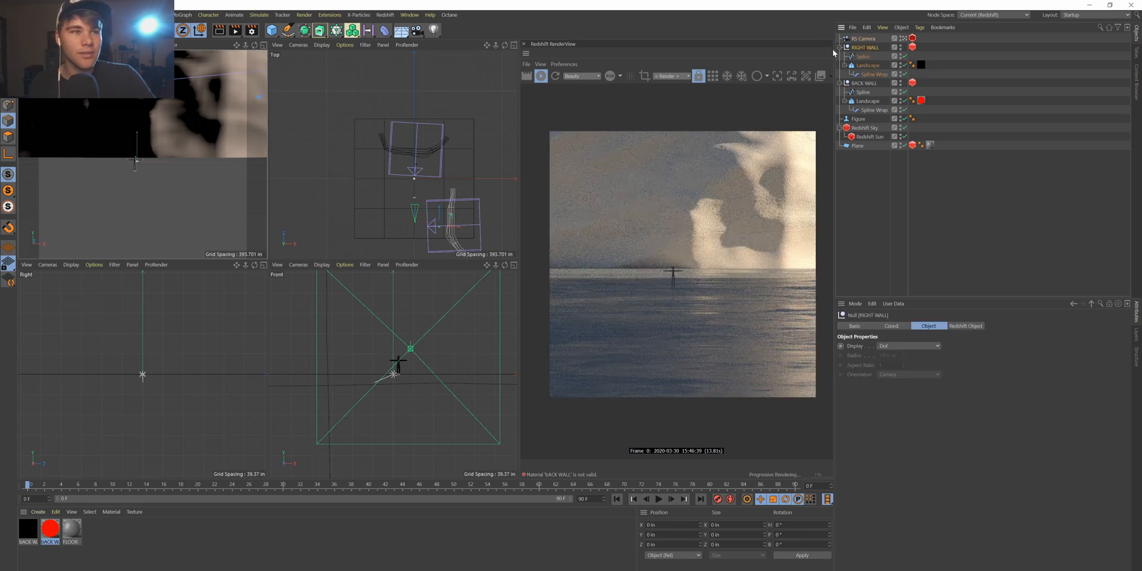
pyautogui.click(839, 47)
pyautogui.click(840, 56)
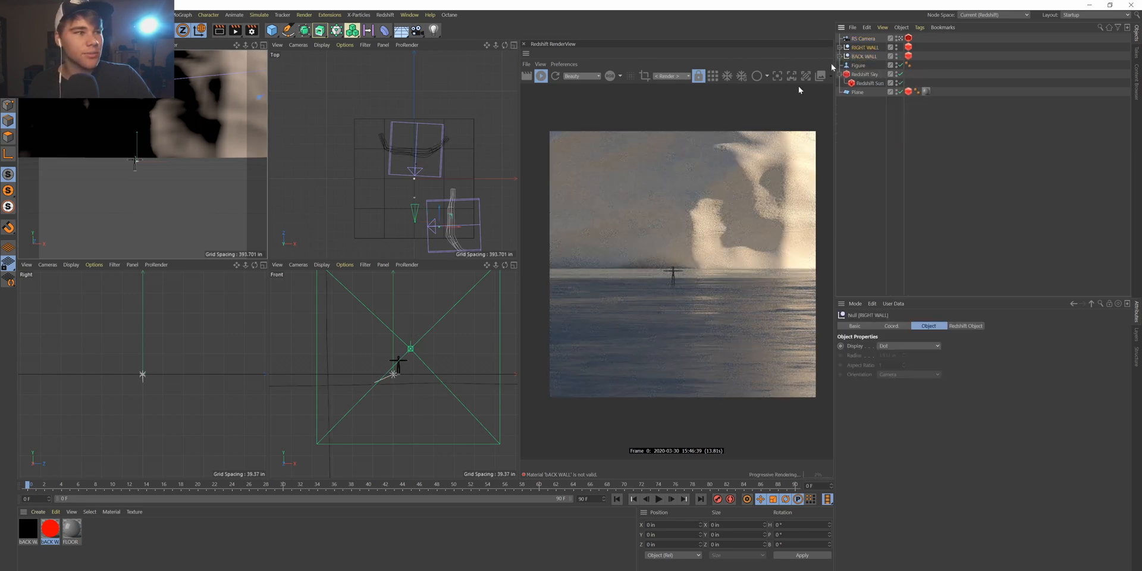
# Duplicate the RIGHT WALL null, turn the copy to face the opposite way, and place it on the left side of the figure.
pyautogui.moveTo(441, 207); pyautogui.dragTo(360, 168)
pyautogui.press('r')
pyautogui.press('e')
pyautogui.press('w')
pyautogui.moveTo(371, 225); pyautogui.dragTo(436, 189)
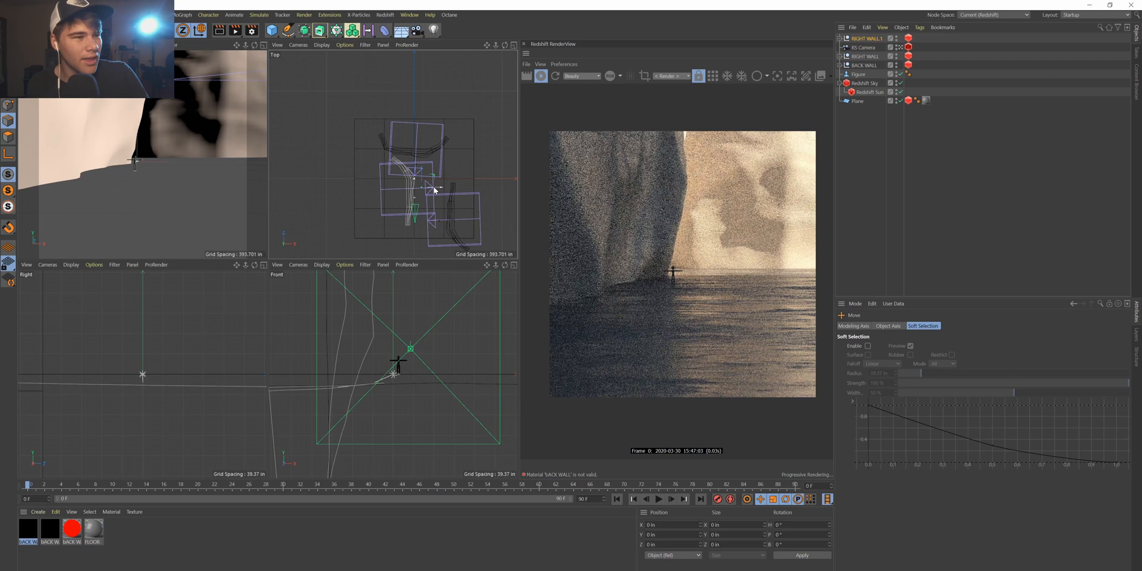
pyautogui.moveTo(438, 192); pyautogui.dragTo(434, 191)
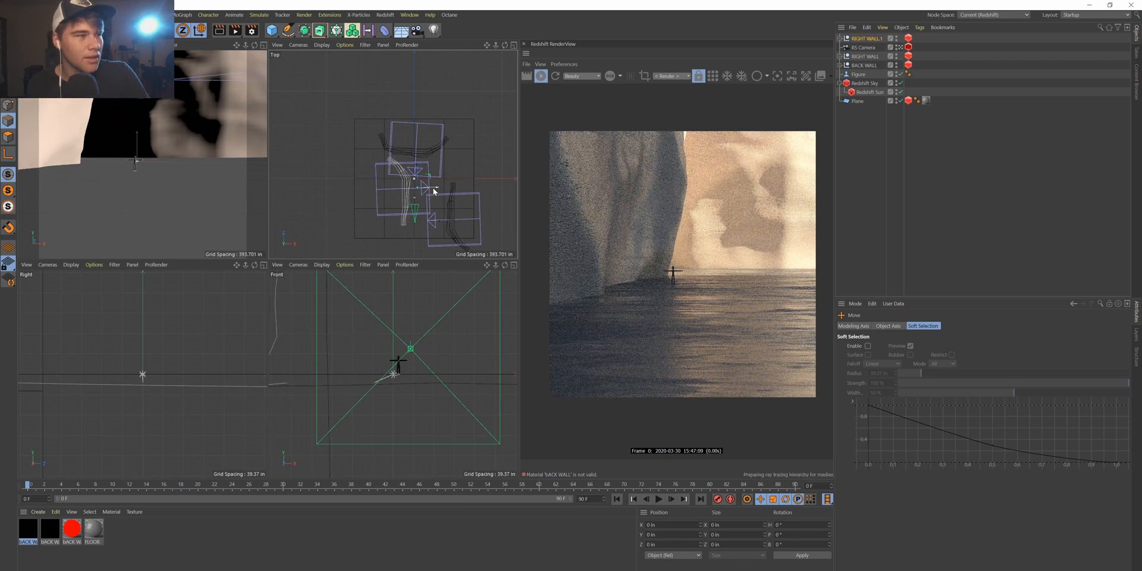
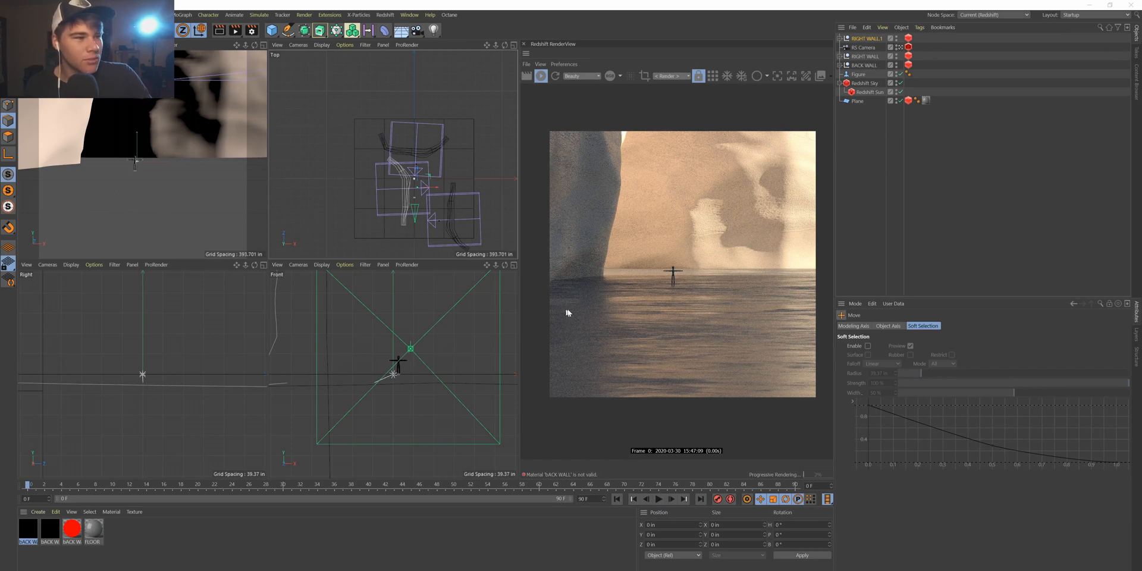
# Set the render output size to 1920 x 1080 pixels in the render settings and close them.
pyautogui.scroll(-1, 638, 245)
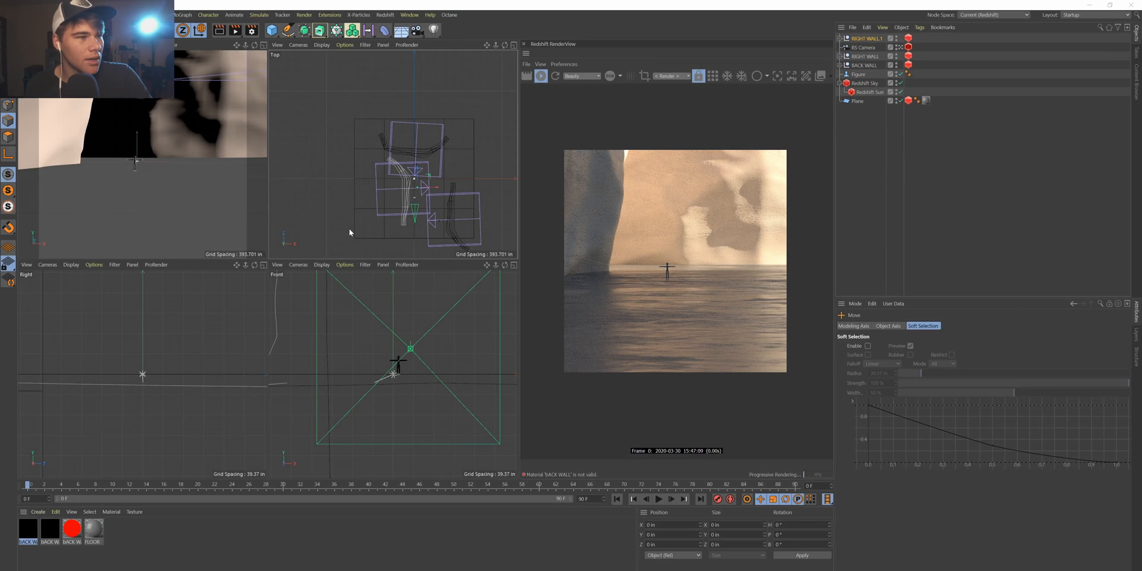
pyautogui.scroll(1, 644, 296)
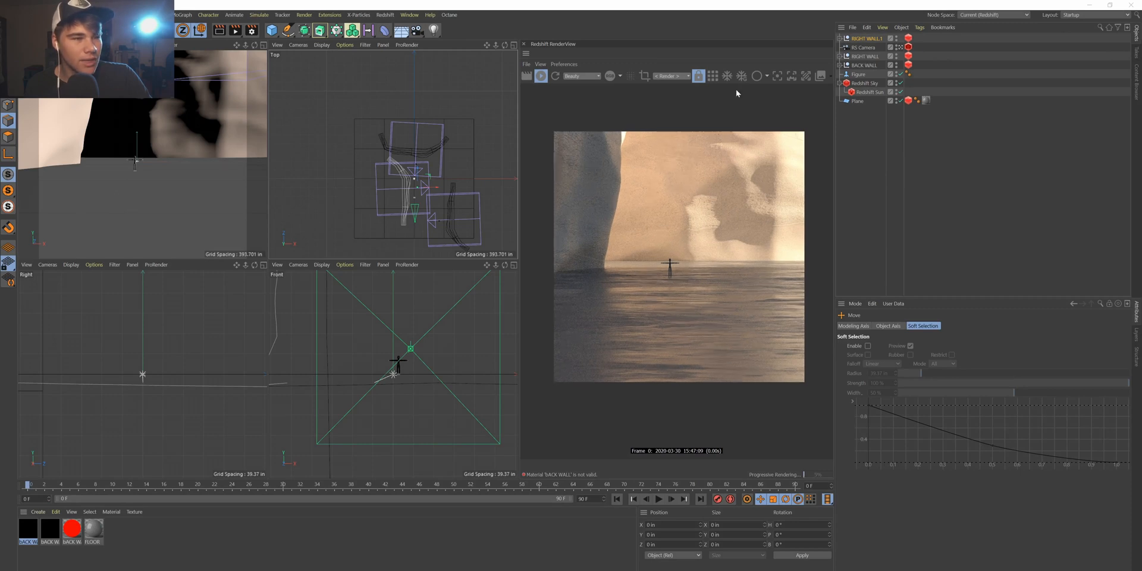
pyautogui.click(252, 30)
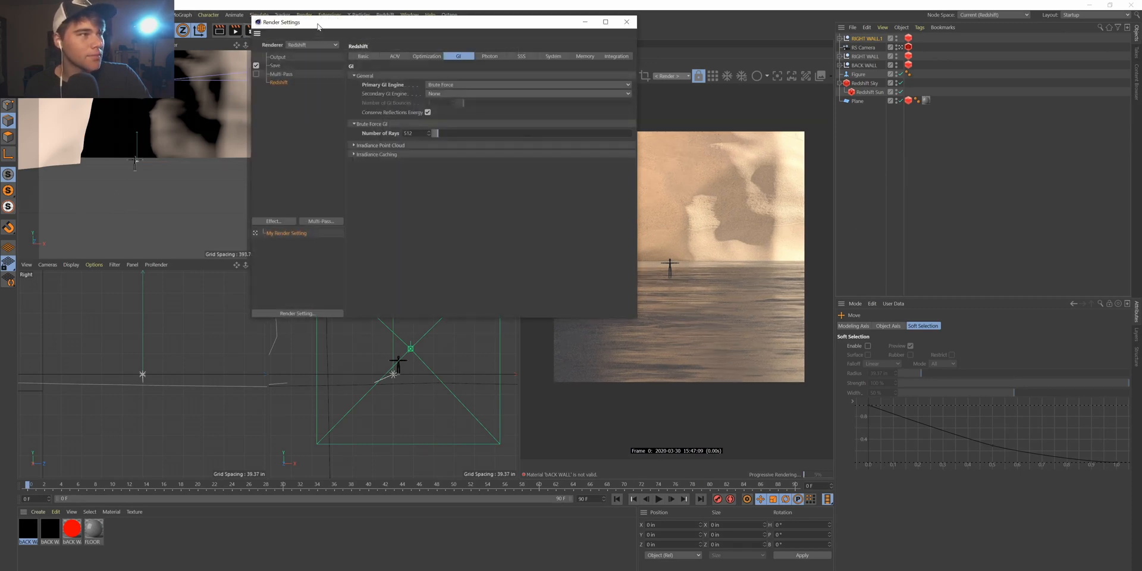
pyautogui.click(284, 117)
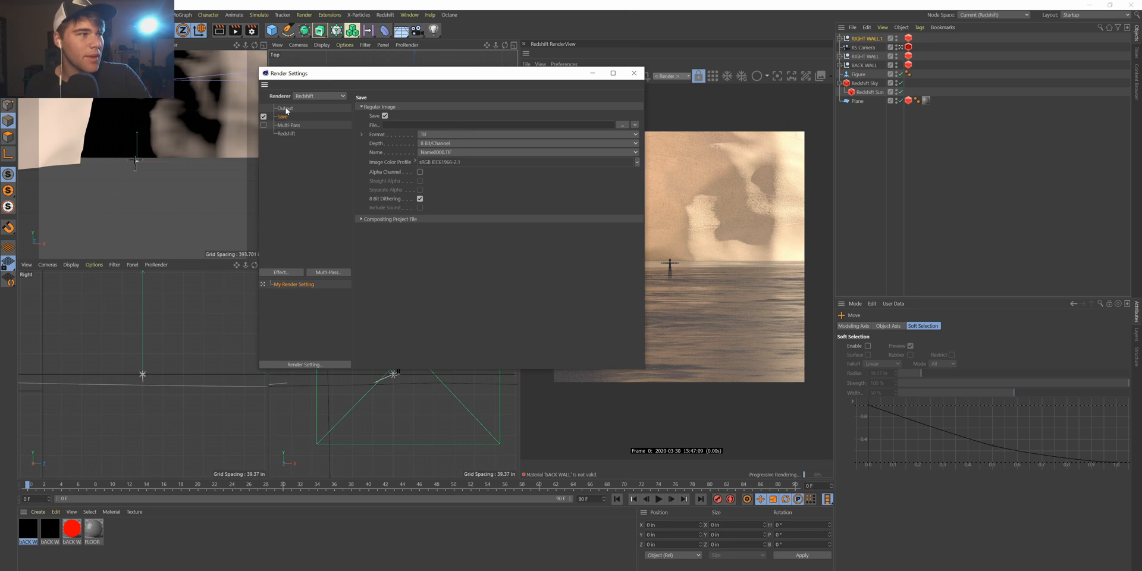
pyautogui.click(286, 108)
pyautogui.moveTo(421, 117); pyautogui.dragTo(384, 114)
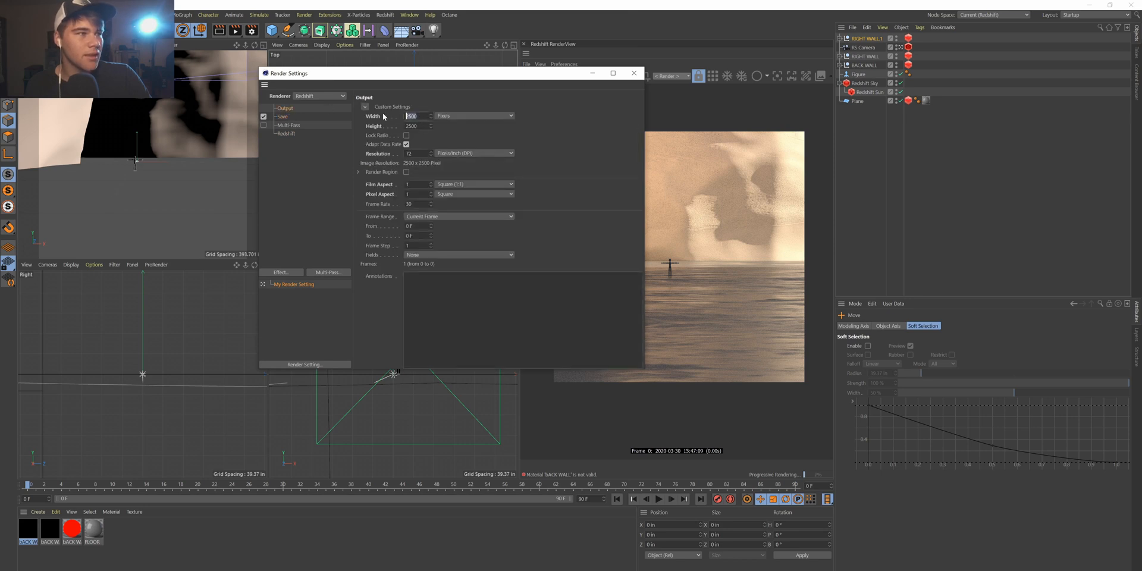
pyautogui.write('1920')
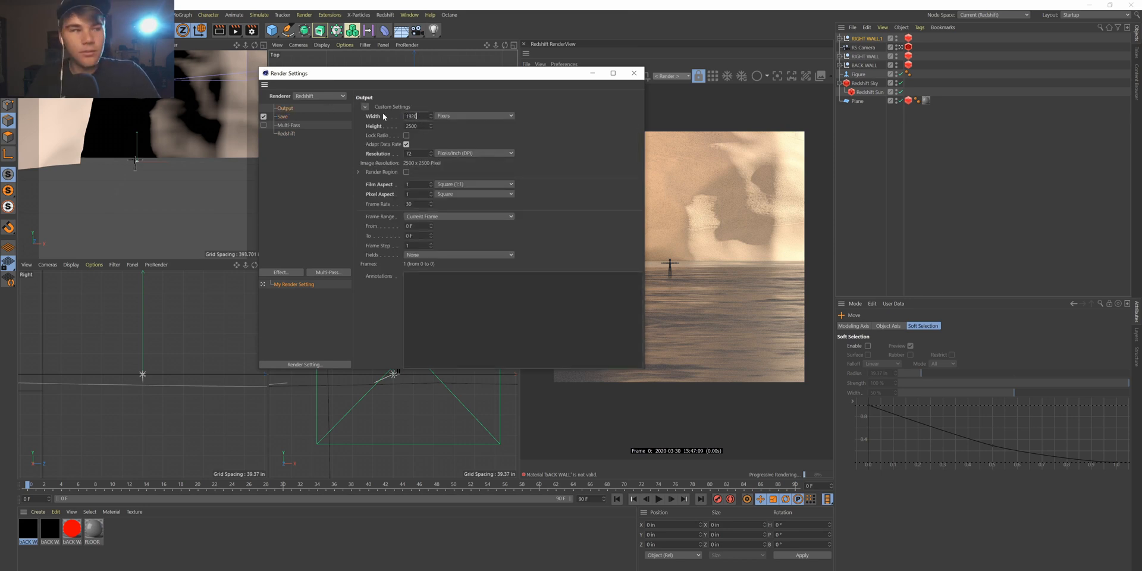
pyautogui.press('Tab')
pyautogui.write('1080')
pyautogui.press('Return')
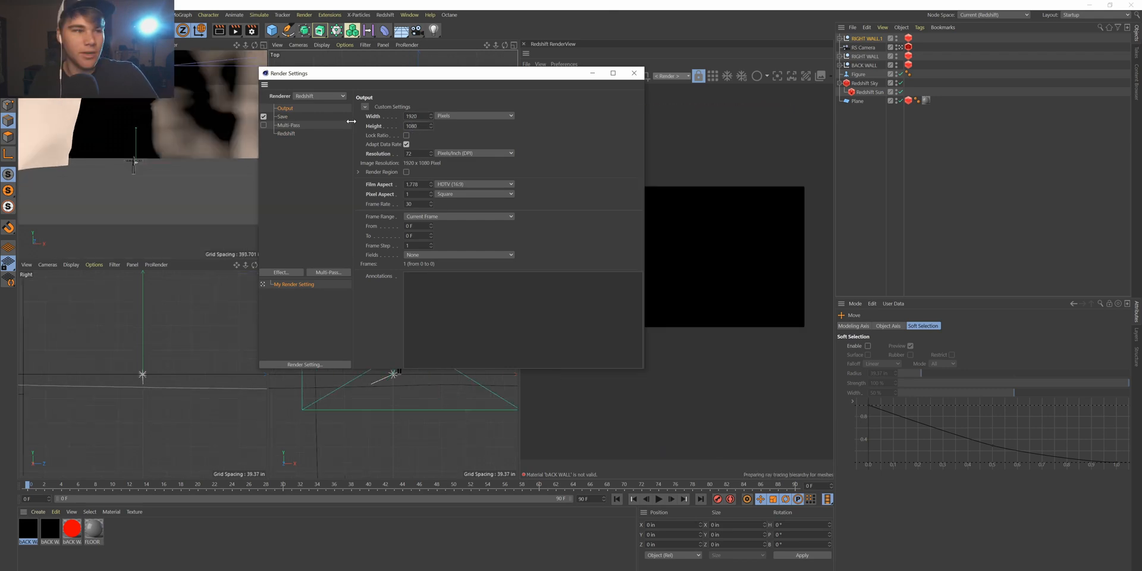
pyautogui.click(635, 73)
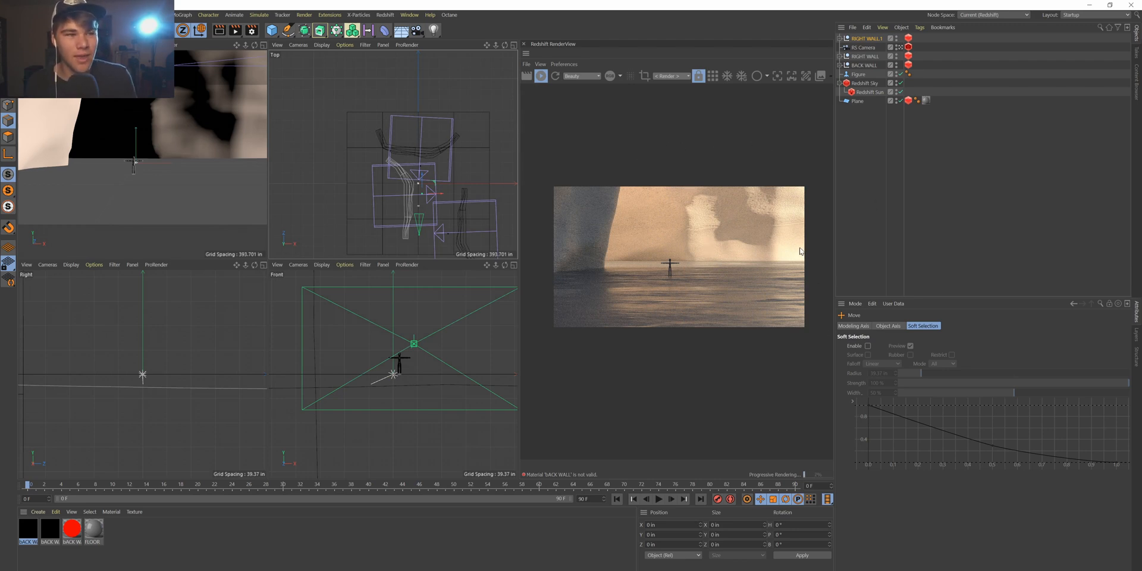
# Preview the widescreen frame with bucket rendering, inspect it, and return the RenderView to progressive rendering.
pyautogui.scroll(3, 631, 266)
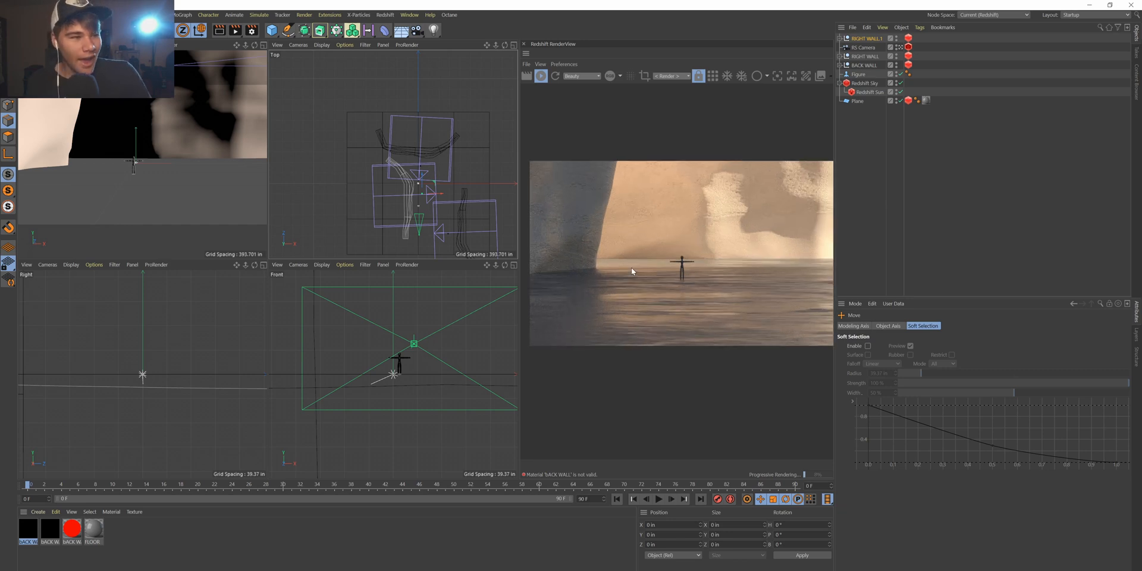
pyautogui.scroll(-2, 631, 269)
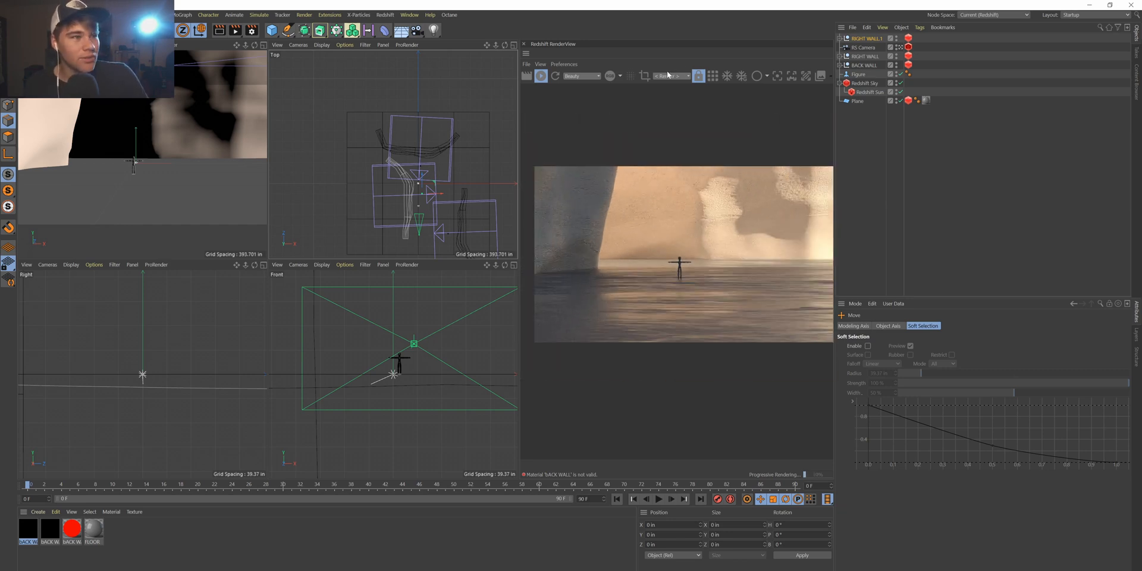
pyautogui.click(710, 79)
pyautogui.scroll(1, 740, 226)
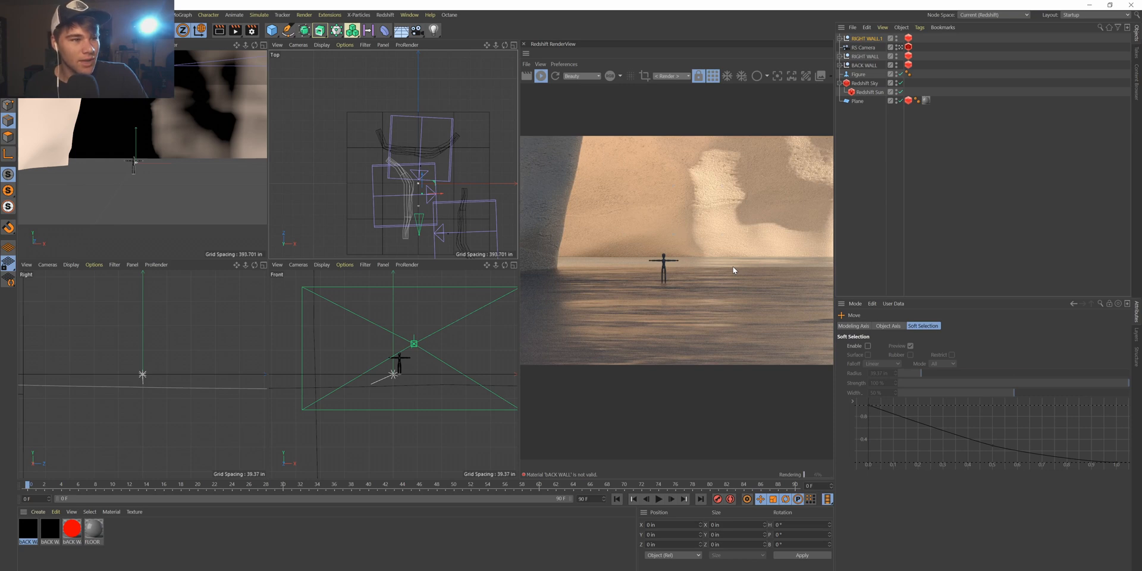
pyautogui.scroll(-1, 733, 270)
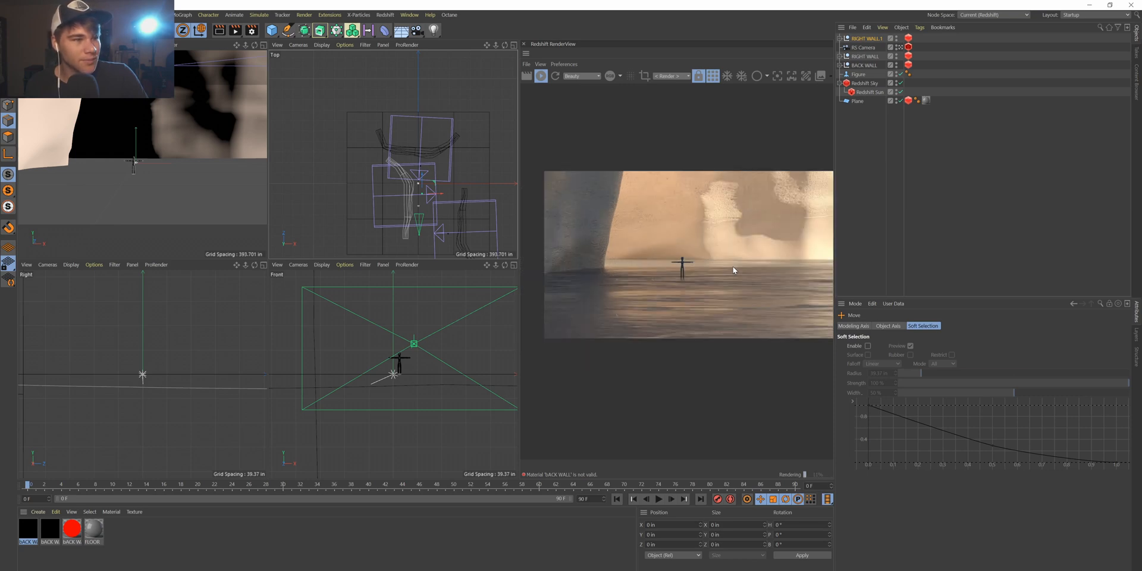
pyautogui.scroll(-6, 734, 267)
pyautogui.scroll(4, 743, 234)
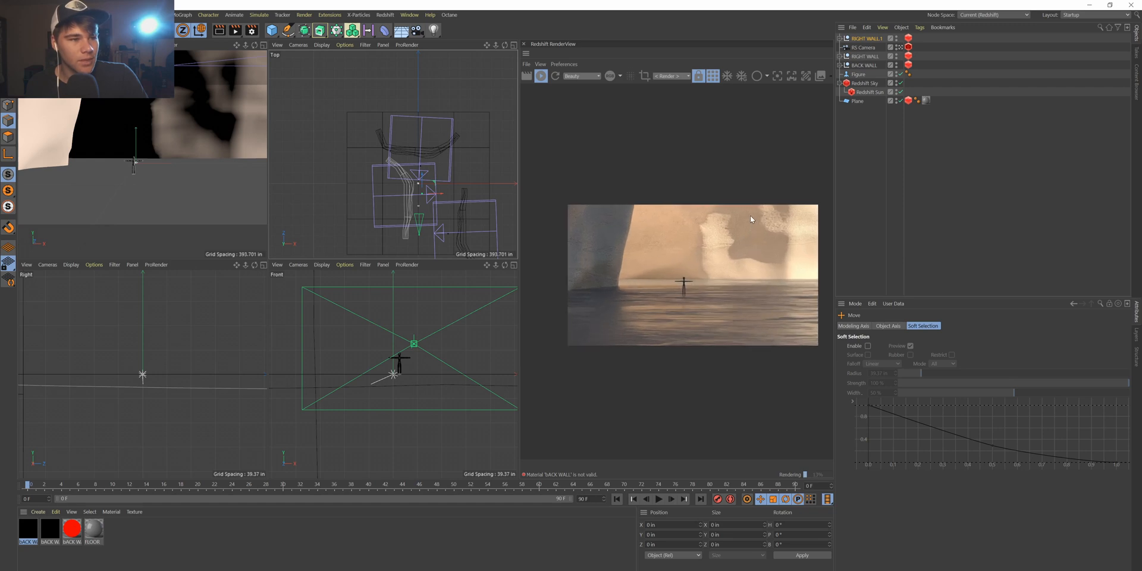
pyautogui.click(713, 76)
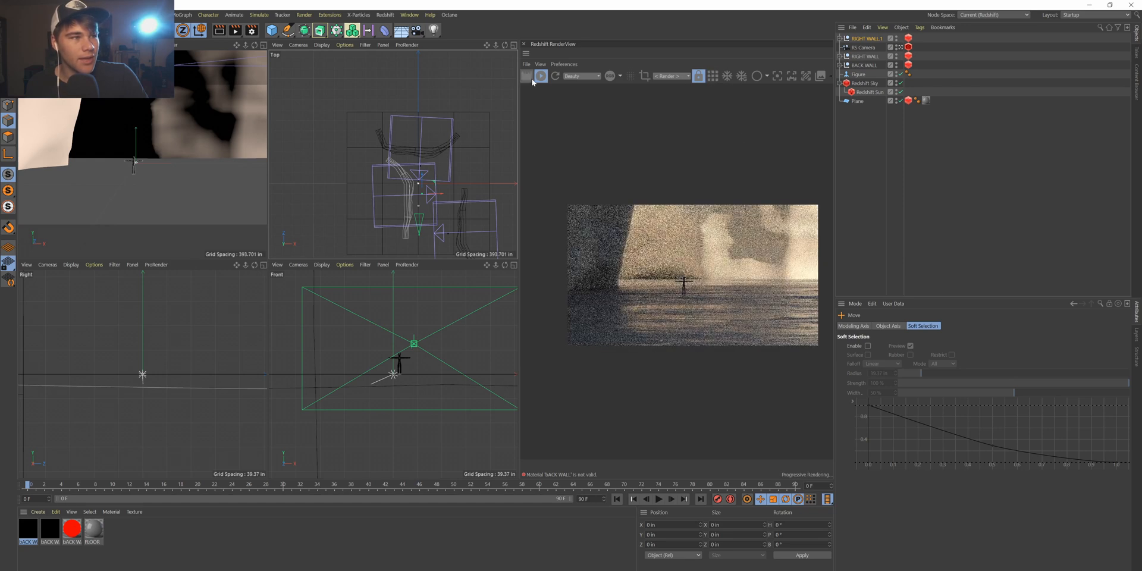
# Stop the live render and turn on the bloom, flare and streak overrides in the RS Camera's Redshift tag, with bloom and streak enabled.
pyautogui.click(531, 79)
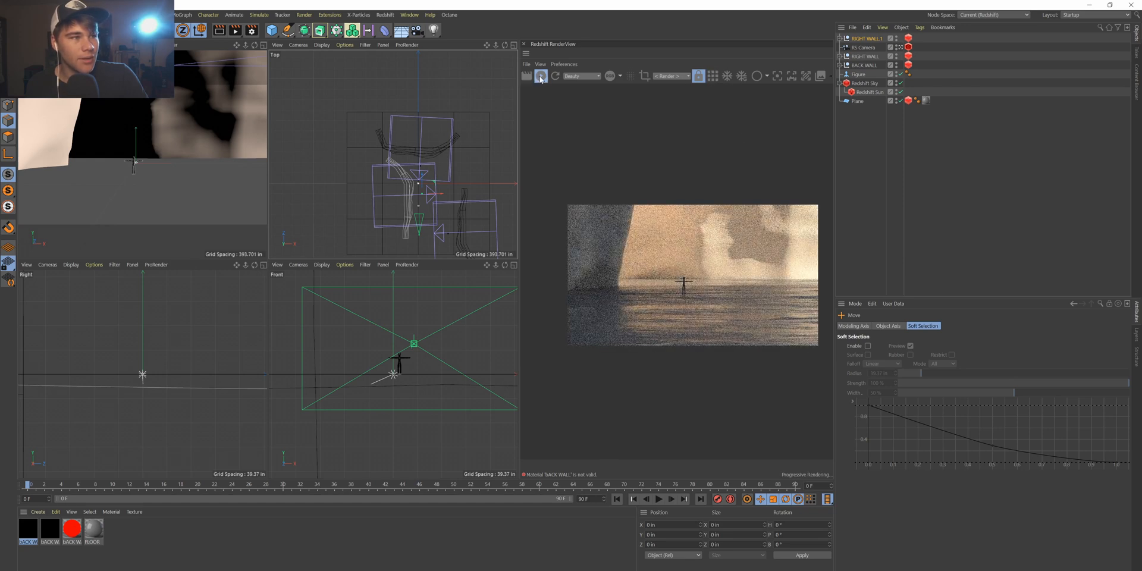
pyautogui.click(864, 47)
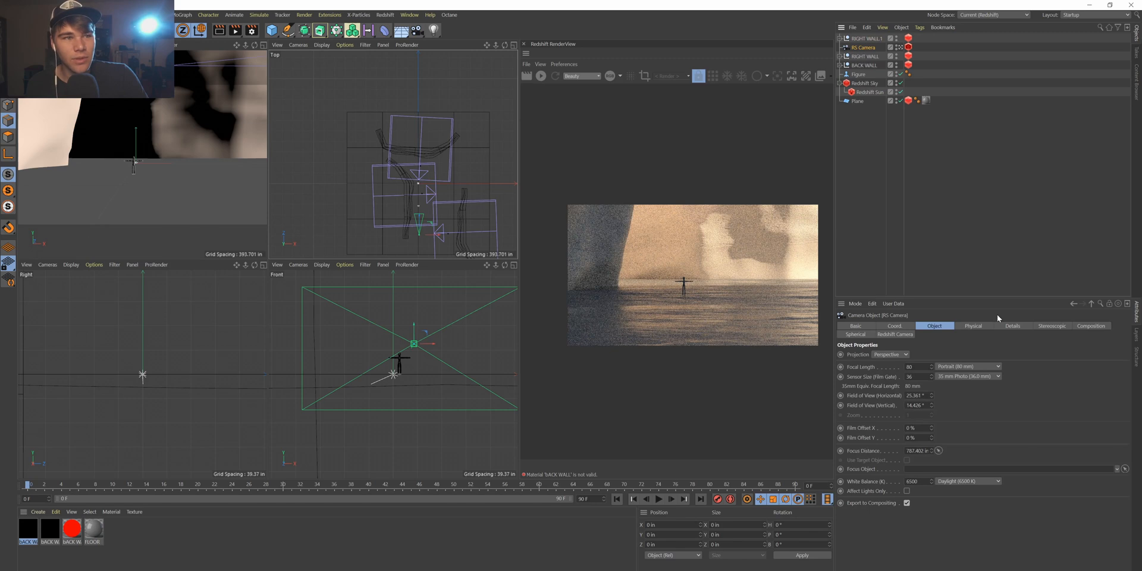
pyautogui.click(908, 47)
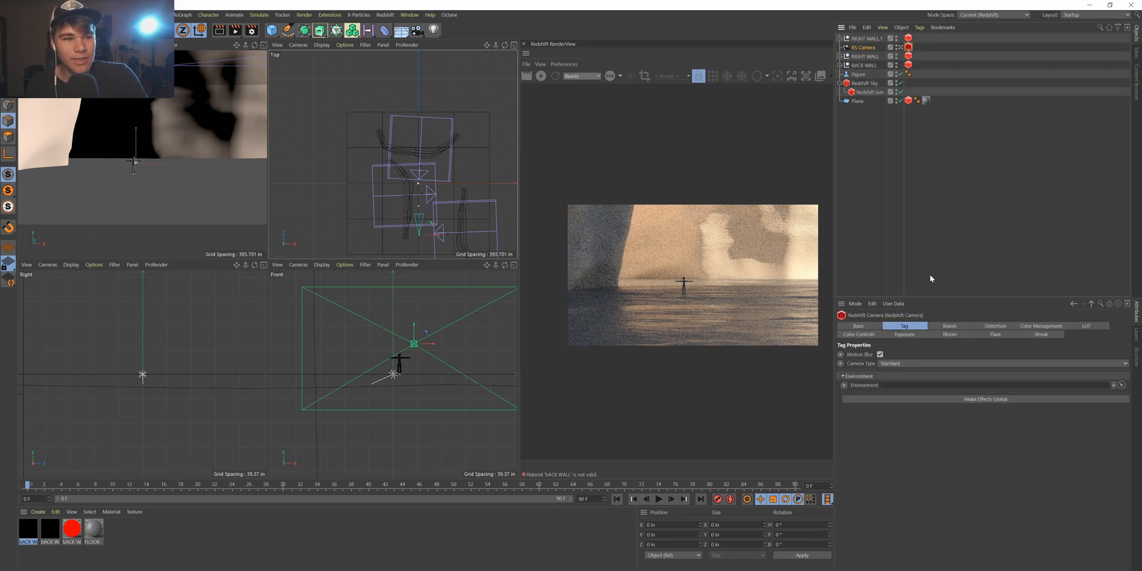
pyautogui.click(947, 335)
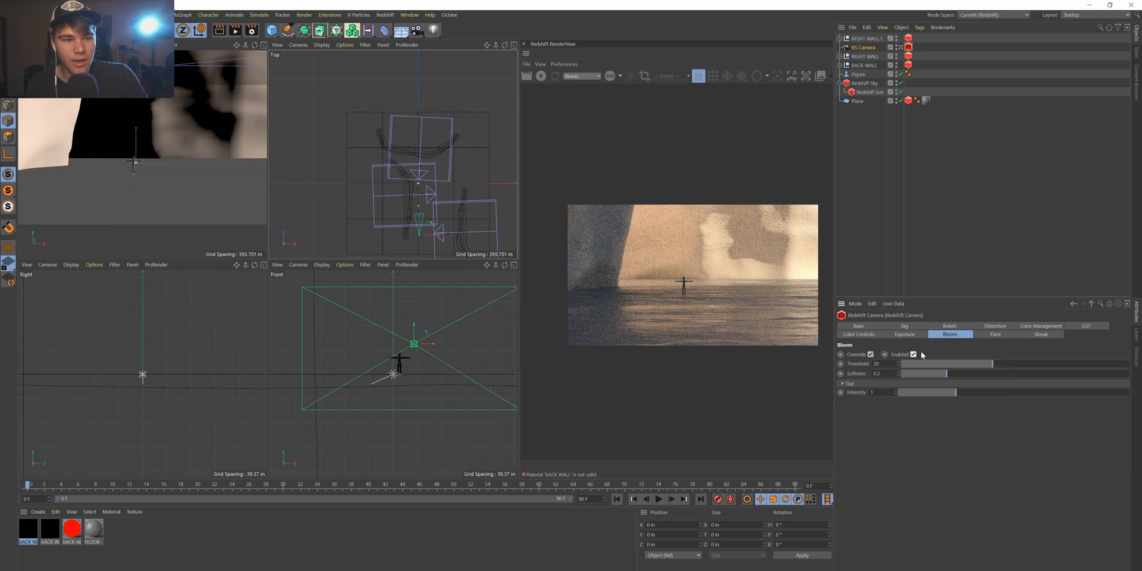
pyautogui.click(905, 335)
pyautogui.click(990, 336)
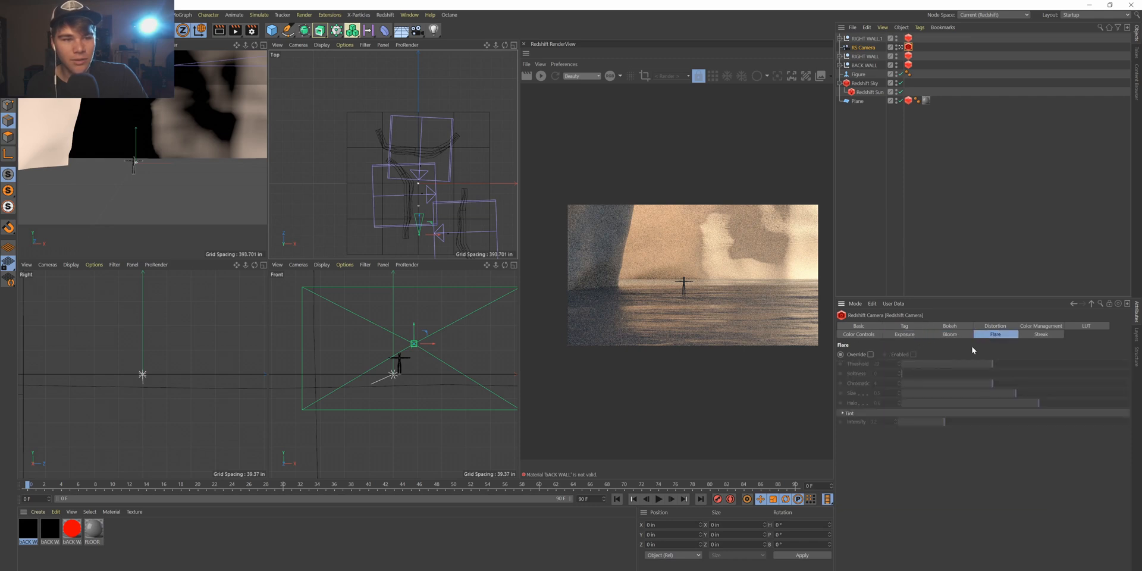
pyautogui.click(871, 354)
pyautogui.click(1042, 334)
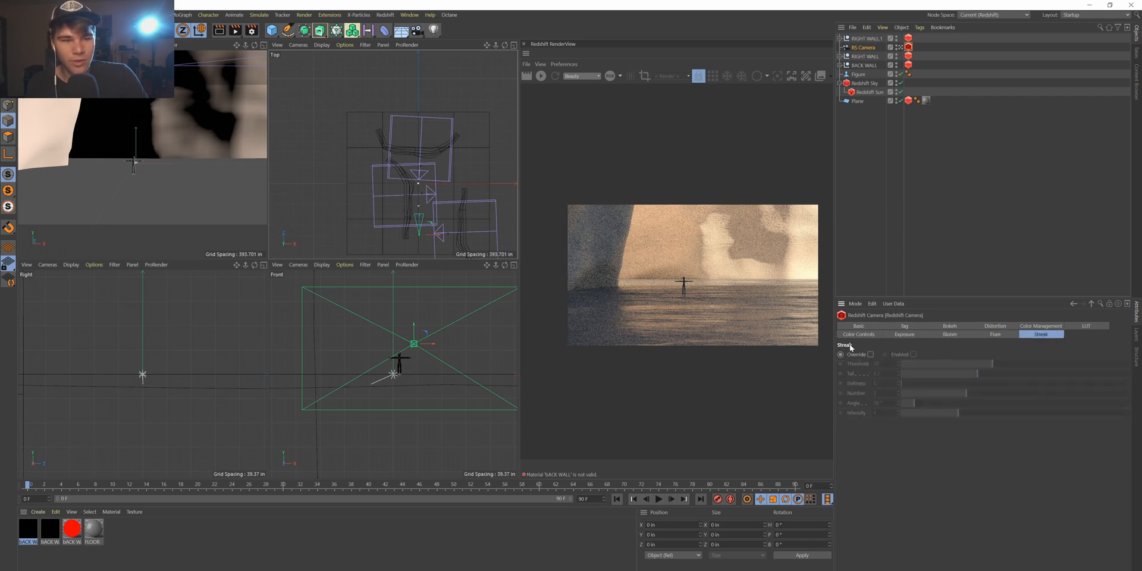
pyautogui.click(872, 355)
pyautogui.click(914, 355)
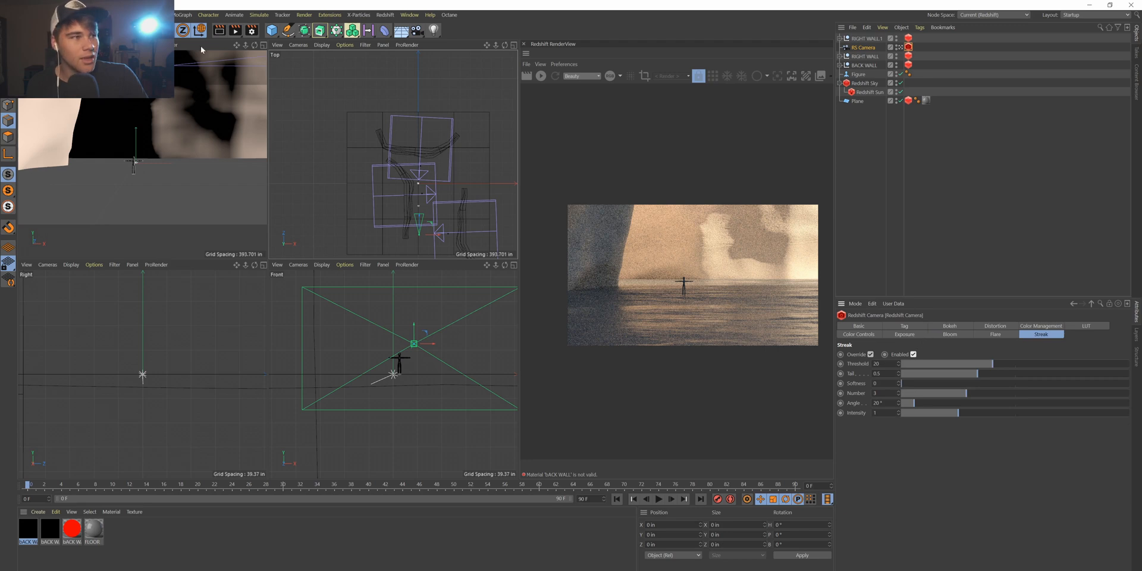
# Restart the live render and maximize the RS Camera viewport.
pyautogui.click(265, 46)
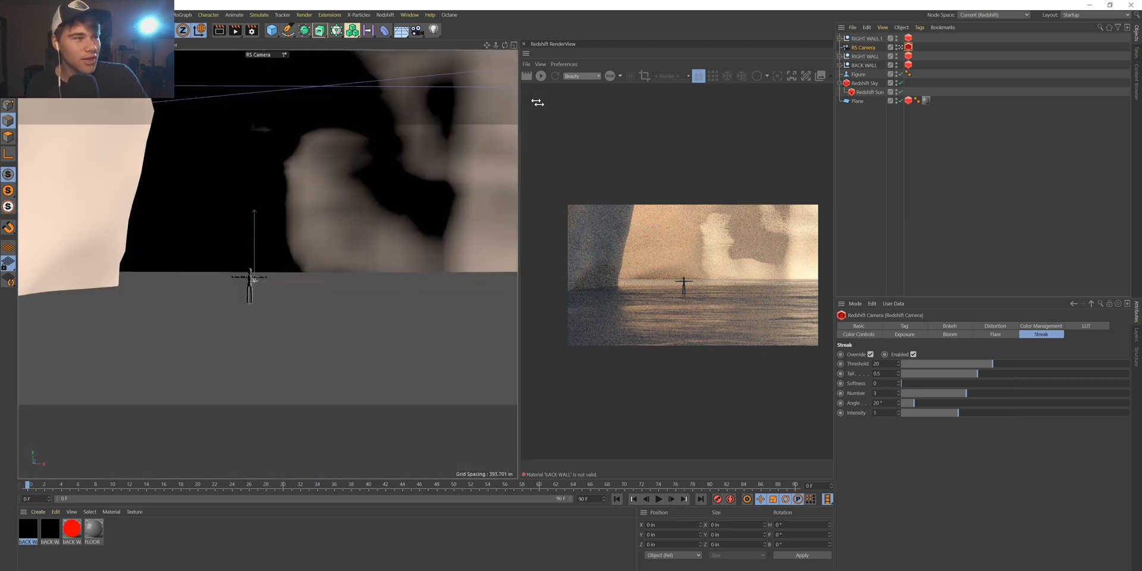
pyautogui.click(513, 45)
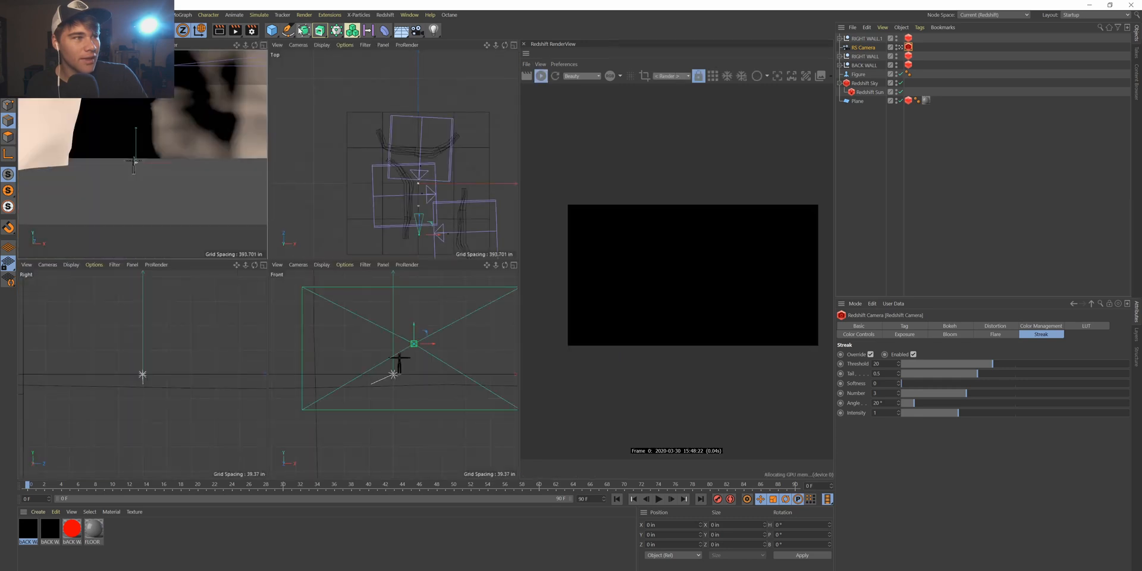
pyautogui.click(264, 45)
pyautogui.scroll(1, 595, 256)
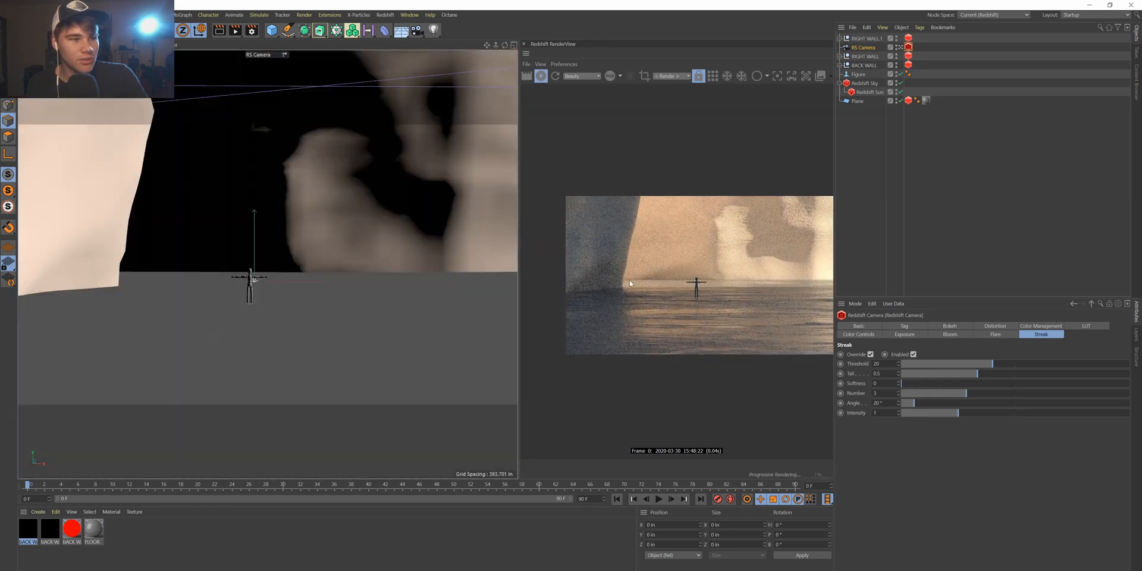
# Lower the camera's bloom threshold to about 5.2 and its streak threshold to about 3.
pyautogui.click(950, 335)
pyautogui.moveTo(950, 366); pyautogui.dragTo(925, 364)
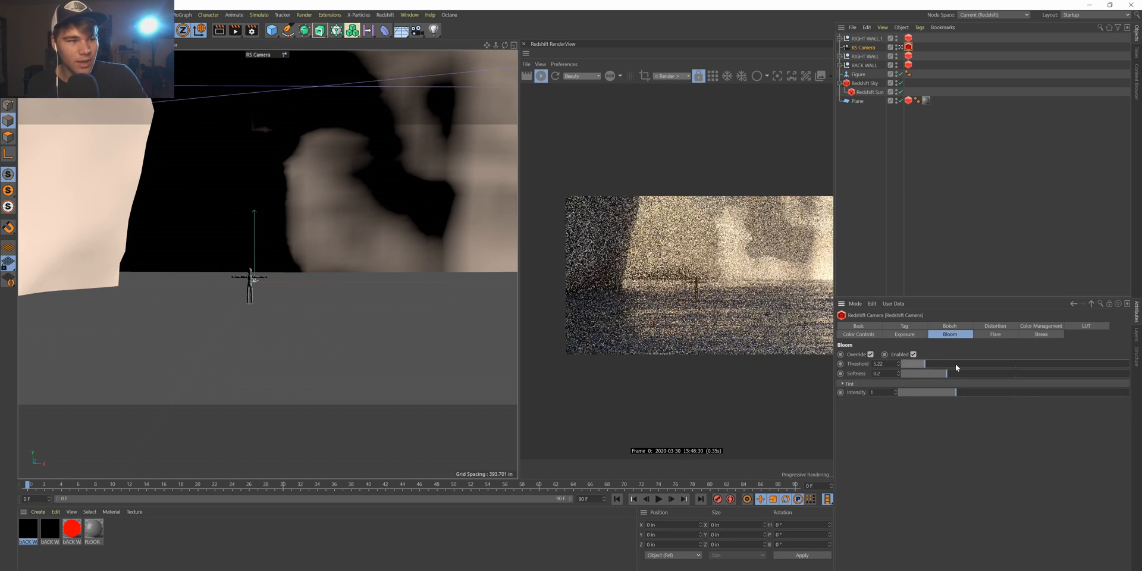
pyautogui.click(1045, 335)
pyautogui.moveTo(948, 368); pyautogui.dragTo(925, 364)
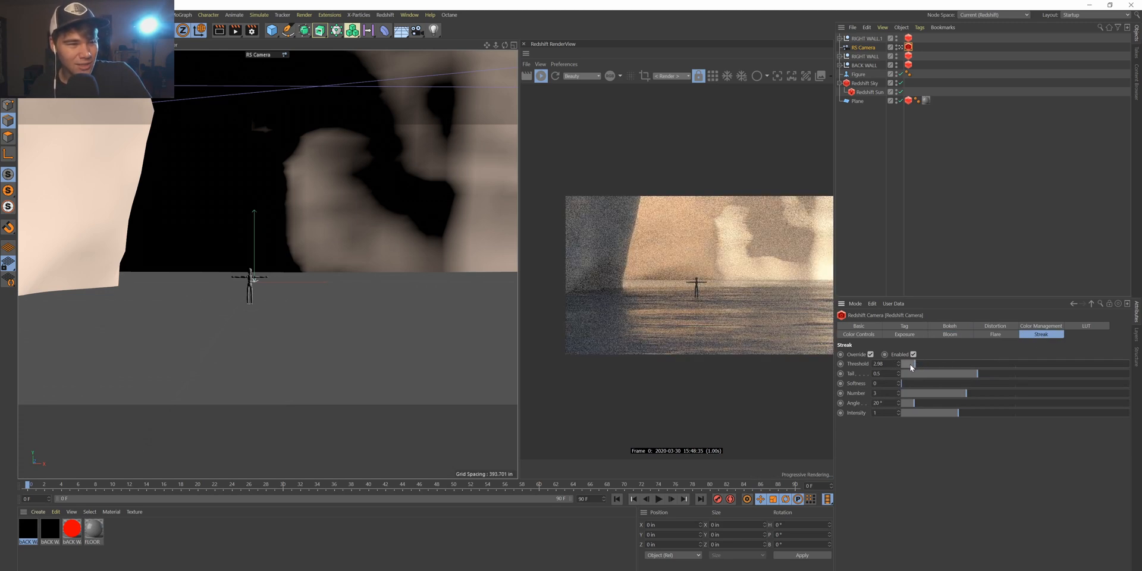
pyautogui.scroll(-3, 694, 297)
pyautogui.scroll(2, 799, 296)
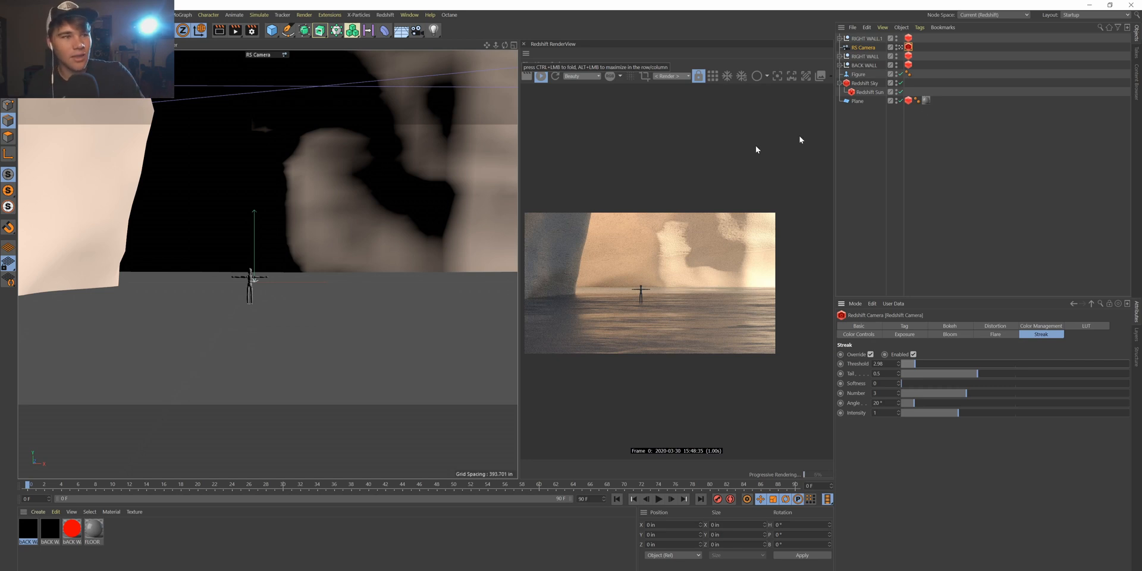
# Rotate the figure about its vertical axis until it stands side-on to the camera, and shift it toward the left wall.
pyautogui.click(859, 74)
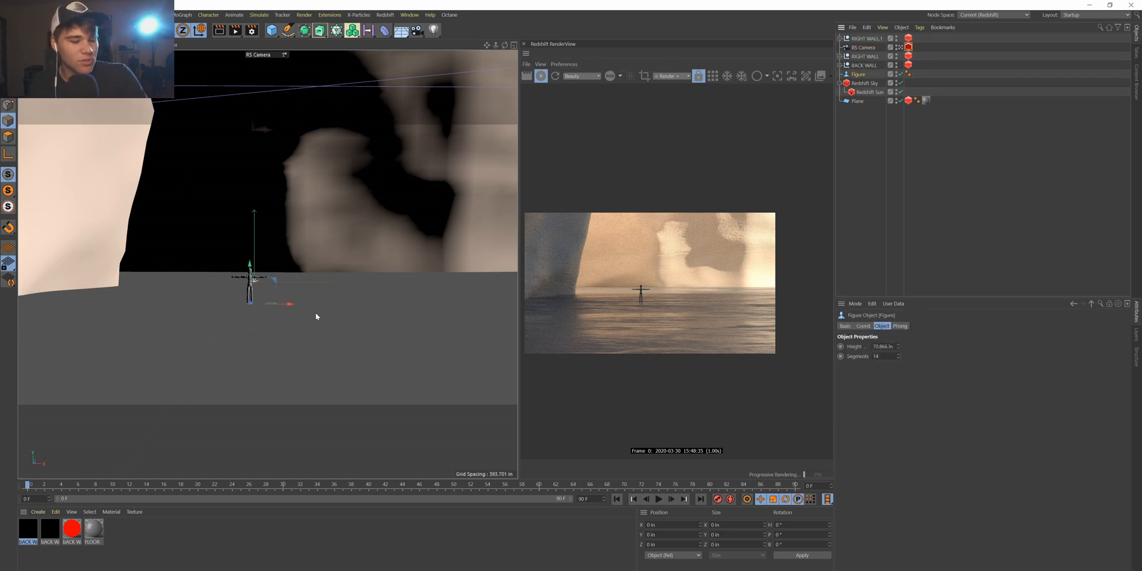
pyautogui.press('r')
pyautogui.moveTo(259, 304); pyautogui.dragTo(154, 275)
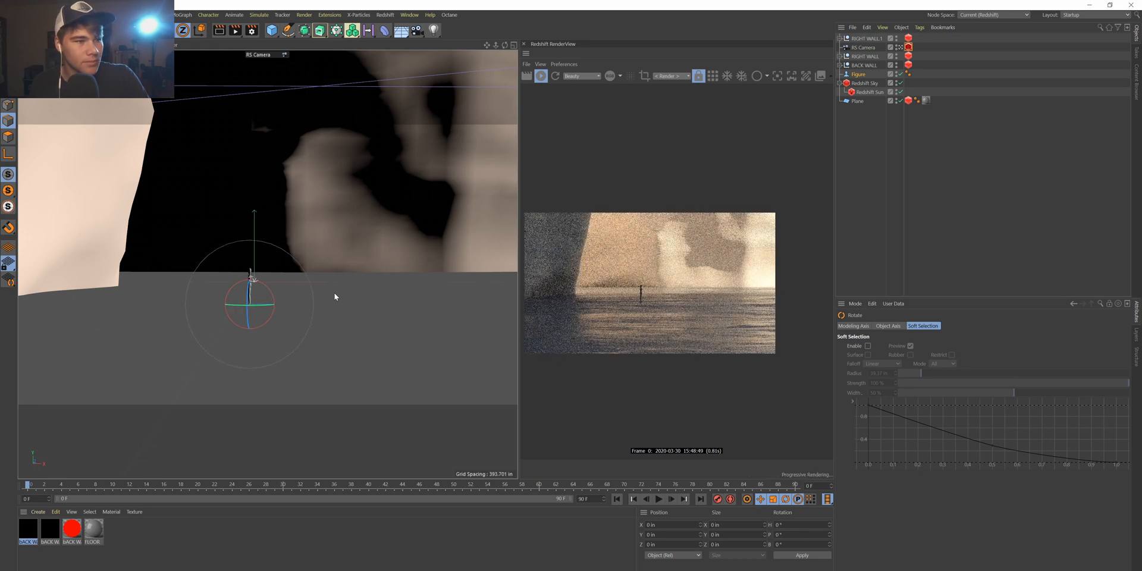
pyautogui.press('e')
pyautogui.moveTo(276, 305); pyautogui.dragTo(232, 305)
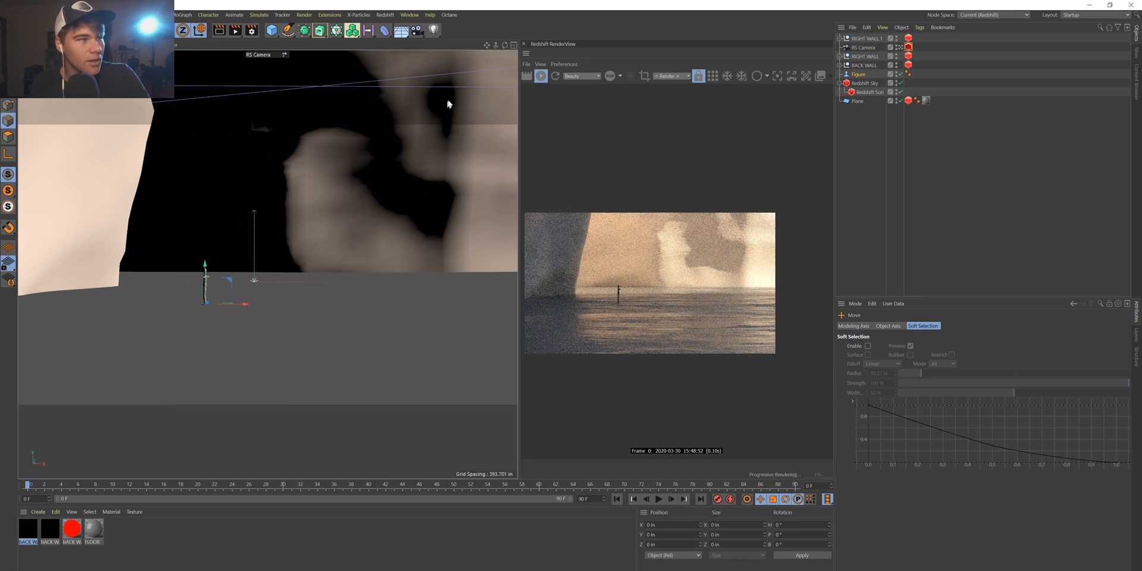
# Enable the golden spiral composition helper on the RS Camera, mirrored both horizontally and vertically.
pyautogui.click(862, 48)
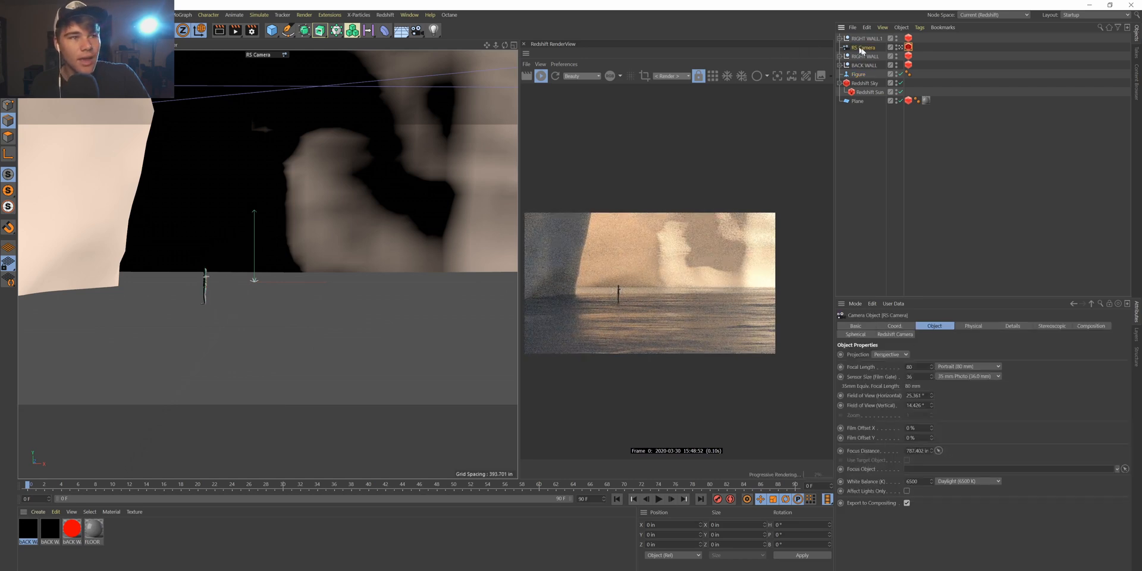
pyautogui.click(897, 327)
pyautogui.click(891, 335)
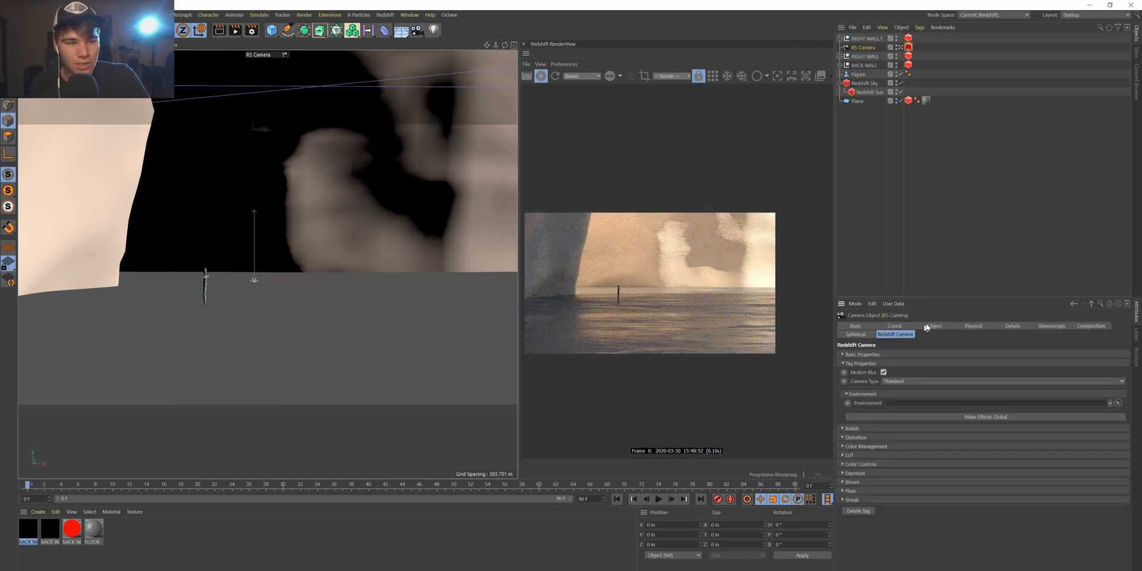
pyautogui.click(940, 327)
pyautogui.click(1092, 325)
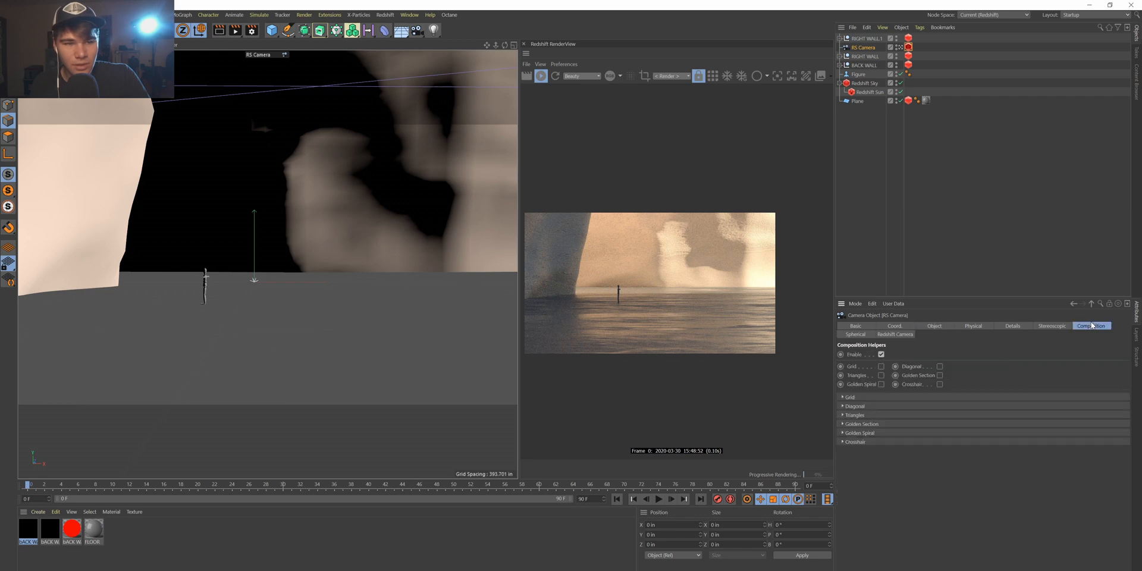
pyautogui.click(855, 406)
pyautogui.click(857, 445)
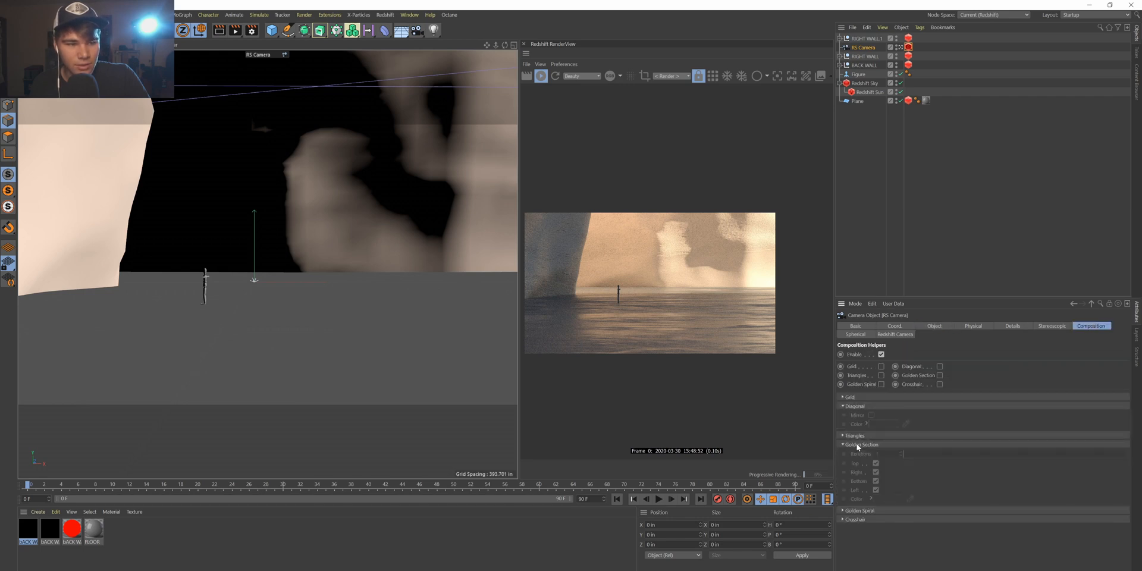
pyautogui.click(859, 510)
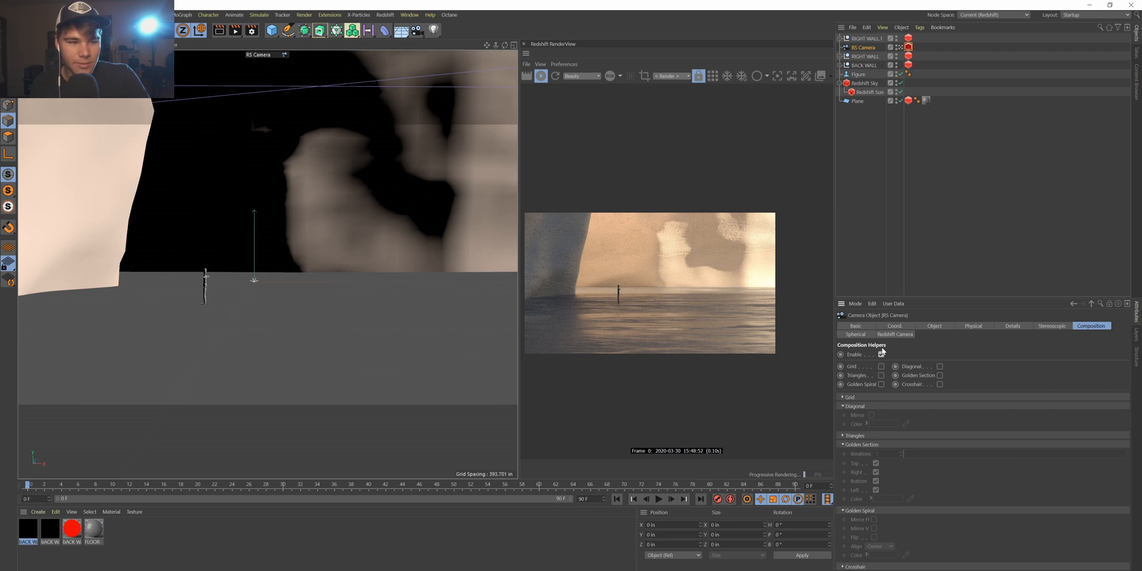
pyautogui.click(882, 385)
pyautogui.click(863, 445)
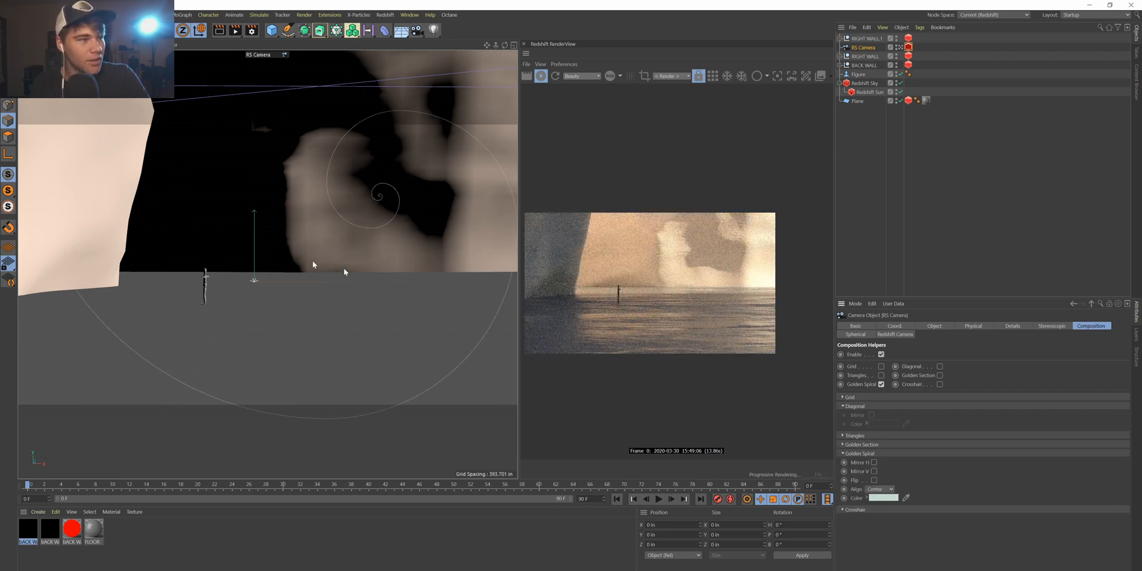
pyautogui.click(875, 463)
pyautogui.click(874, 472)
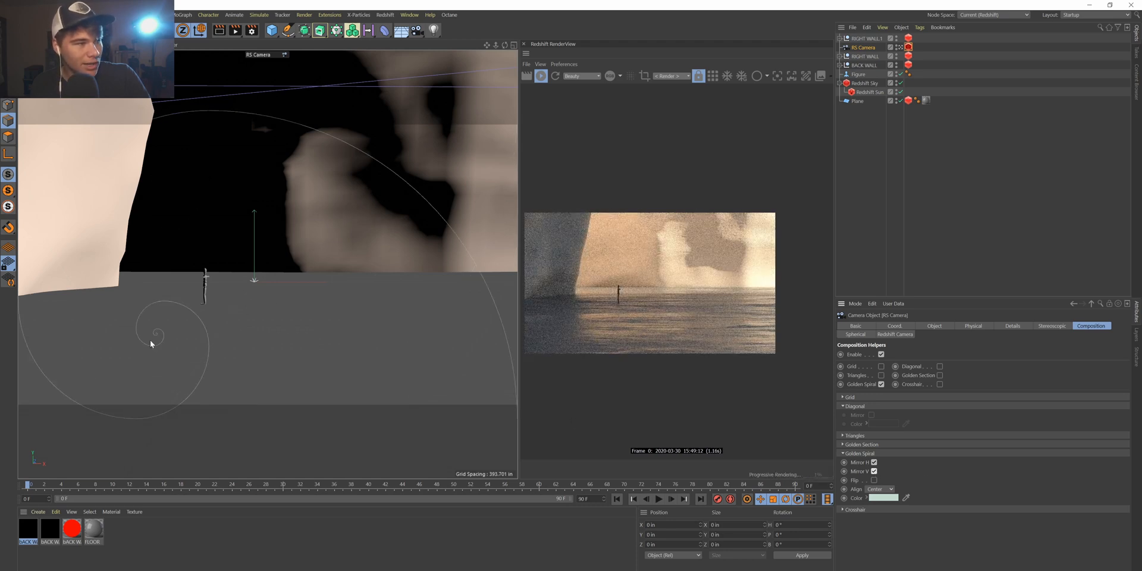
# Move the figure toward the camera onto the golden spiral's centre and slightly re-aim the camera view.
pyautogui.click(204, 284)
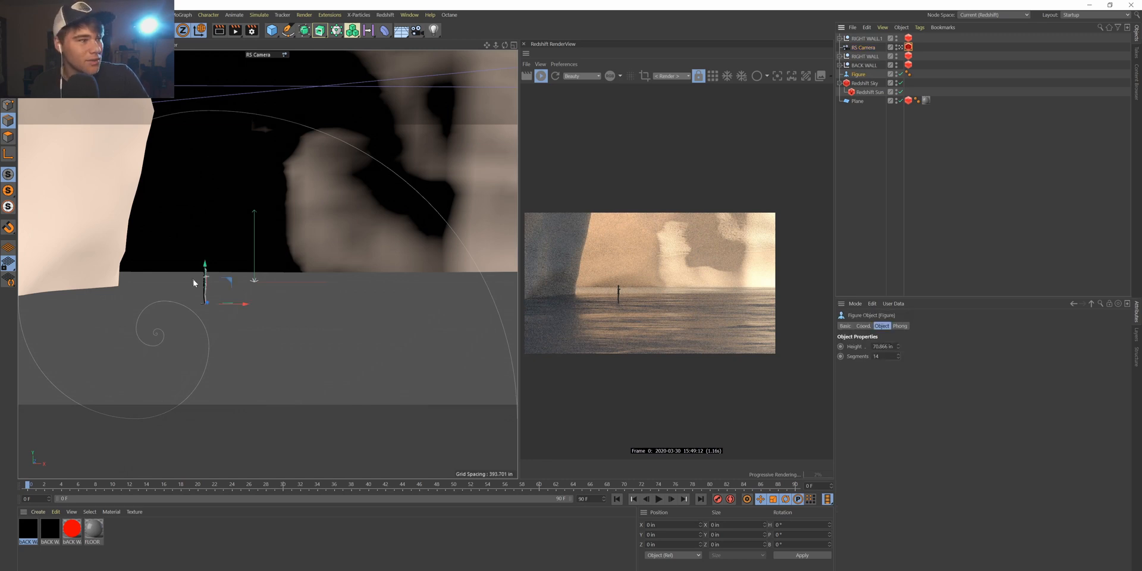
pyautogui.moveTo(211, 305); pyautogui.dragTo(184, 339)
pyautogui.moveTo(504, 45)
pyautogui.mouseDown()
pyautogui.moveTo(504, 31)
pyautogui.moveTo(502, 49)
pyautogui.moveTo(487, 47)
pyautogui.mouseUp()
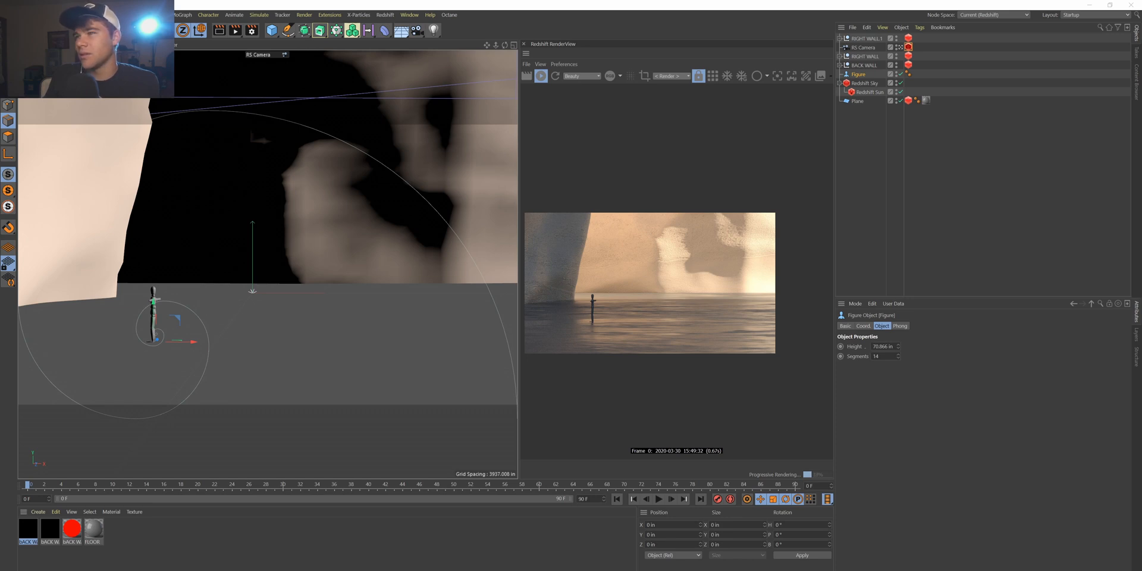
# Open the Kitbash3d_Utopia.obj building kit as a separate project and enlarge its live render.
pyautogui.moveTo(0, 276); pyautogui.dragTo(380, 276)
pyautogui.click(355, 376)
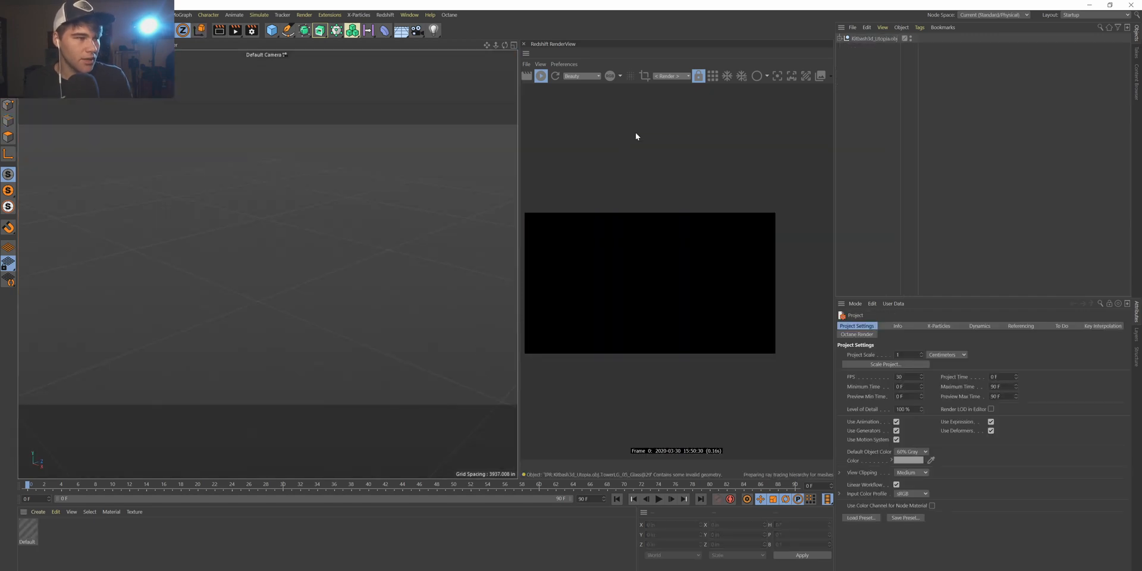
pyautogui.scroll(2, 663, 316)
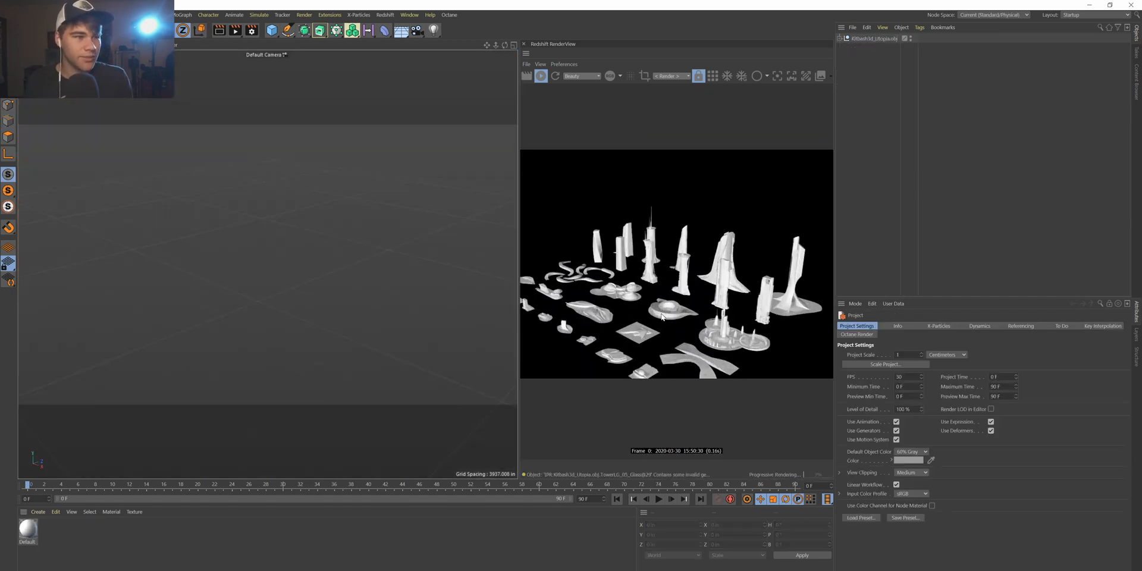
pyautogui.scroll(1, 662, 316)
# Stop the live render and set the kit project's view clipping to Large.
pyautogui.click(541, 76)
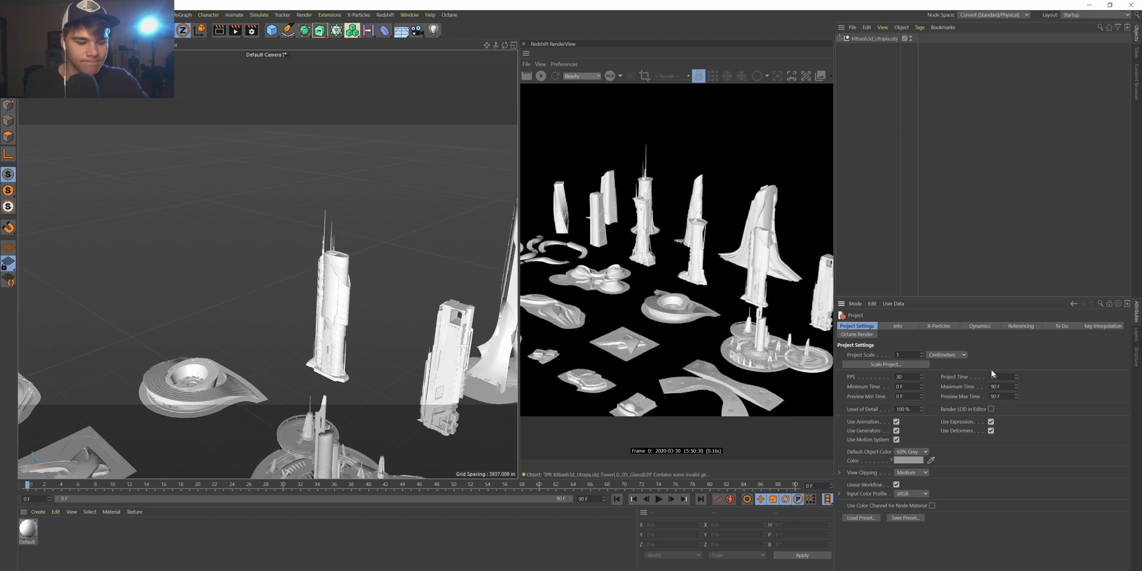
pyautogui.click(903, 472)
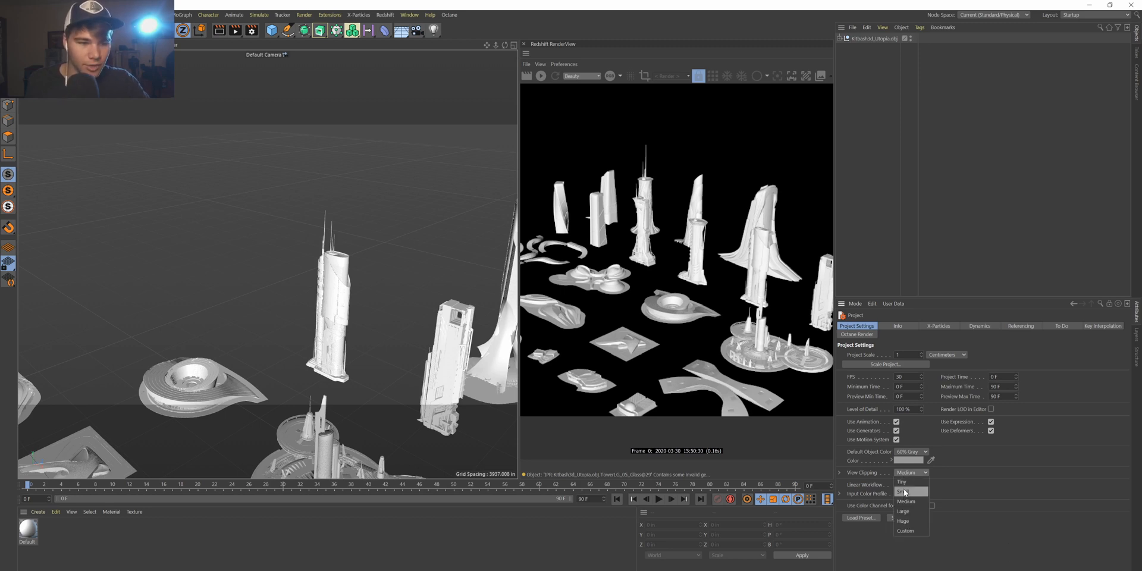
pyautogui.click(907, 506)
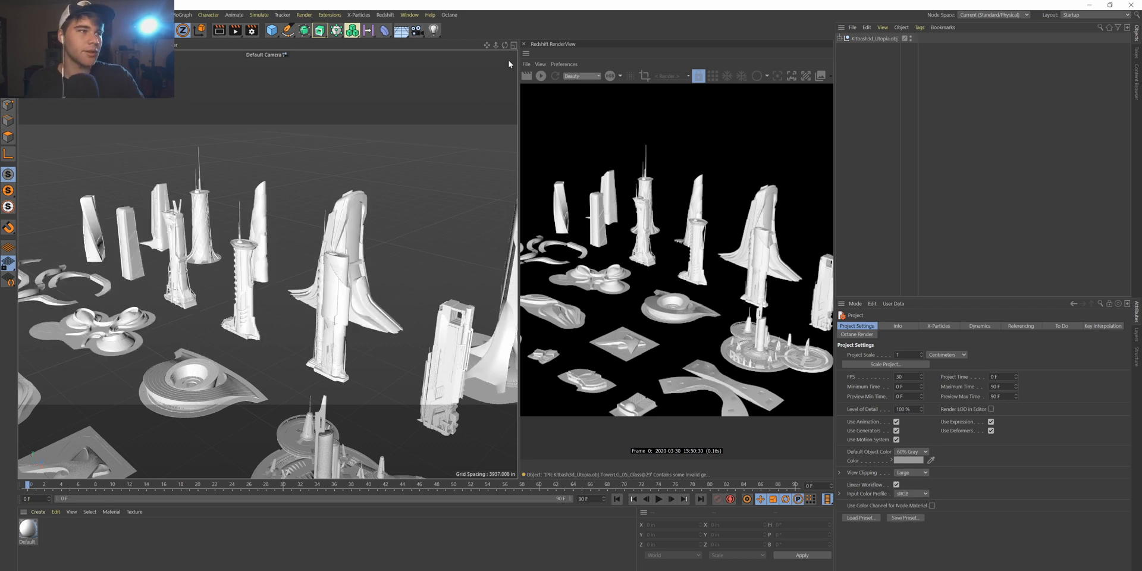
# Examine the kit's towers and low structures from several angles and distances.
pyautogui.moveTo(505, 48); pyautogui.dragTo(435, 51)
pyautogui.scroll(3, 267, 264)
pyautogui.scroll(6, 258, 291)
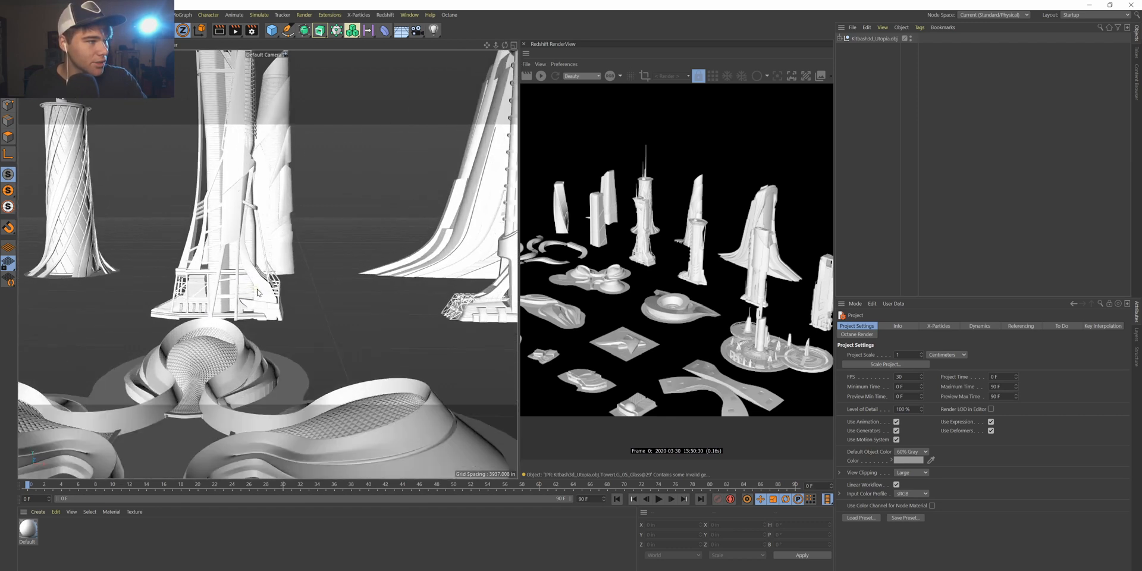
pyautogui.scroll(5, 258, 291)
pyautogui.moveTo(504, 45)
pyautogui.mouseDown()
pyautogui.moveTo(458, 48)
pyautogui.moveTo(497, 62)
pyautogui.moveTo(492, 46)
pyautogui.mouseUp()
pyautogui.scroll(-2, 294, 319)
pyautogui.scroll(-8, 293, 320)
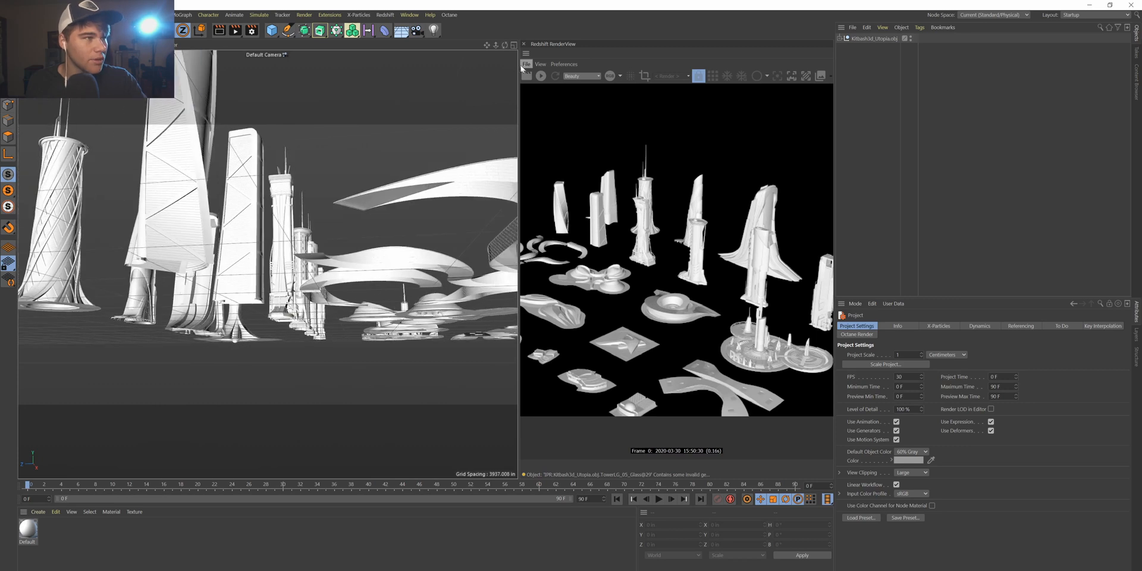
pyautogui.moveTo(505, 46); pyautogui.dragTo(291, 54)
# Expand the kit's object hierarchy and select all five parts of the TowerLG_01 tower.
pyautogui.click(367, 245)
pyautogui.click(840, 38)
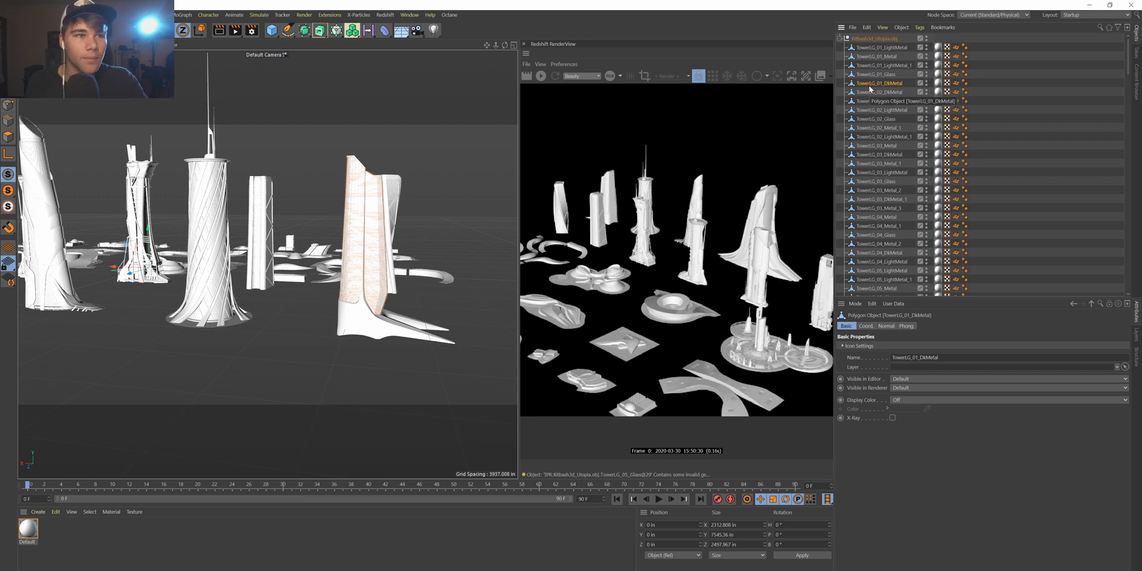
pyautogui.click(868, 75)
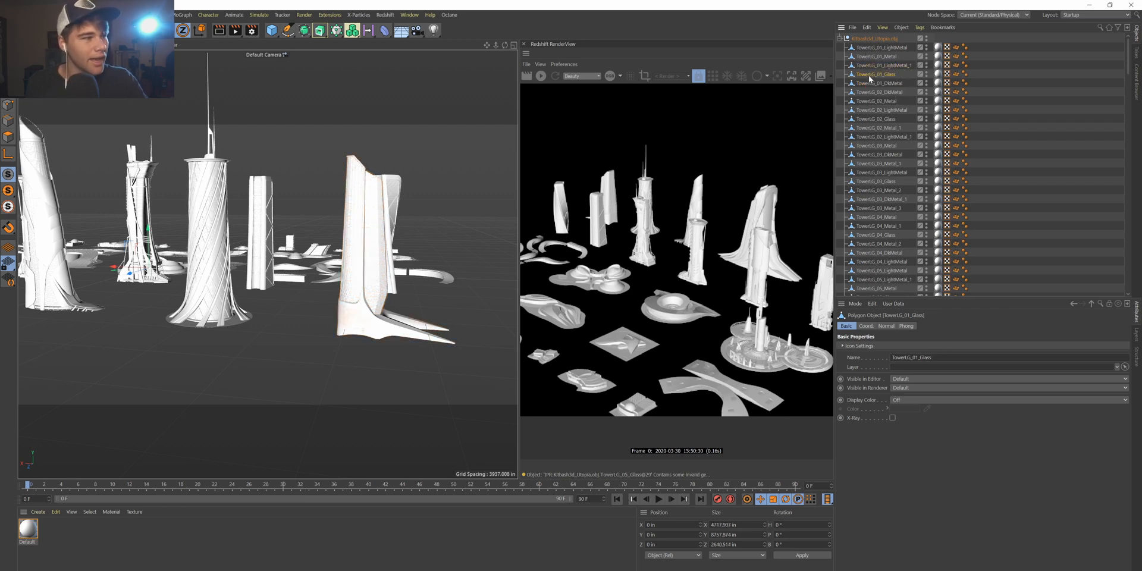
pyautogui.click(454, 145)
pyautogui.click(374, 200)
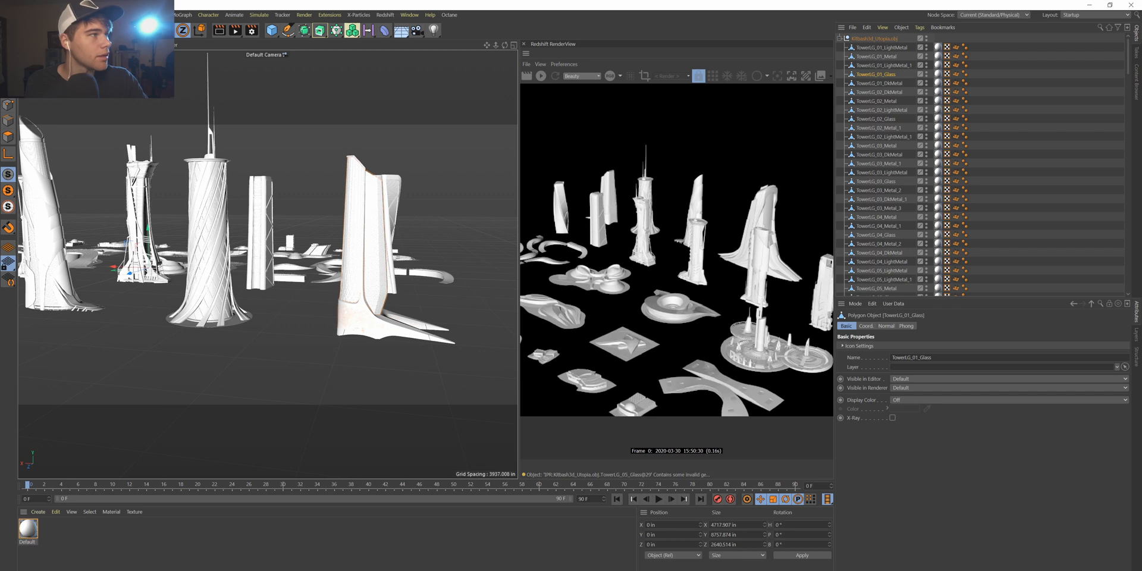
pyautogui.press('9')
pyautogui.moveTo(401, 357)
pyautogui.mouseDown()
pyautogui.moveTo(396, 326)
pyautogui.moveTo(297, 290)
pyautogui.mouseUp()
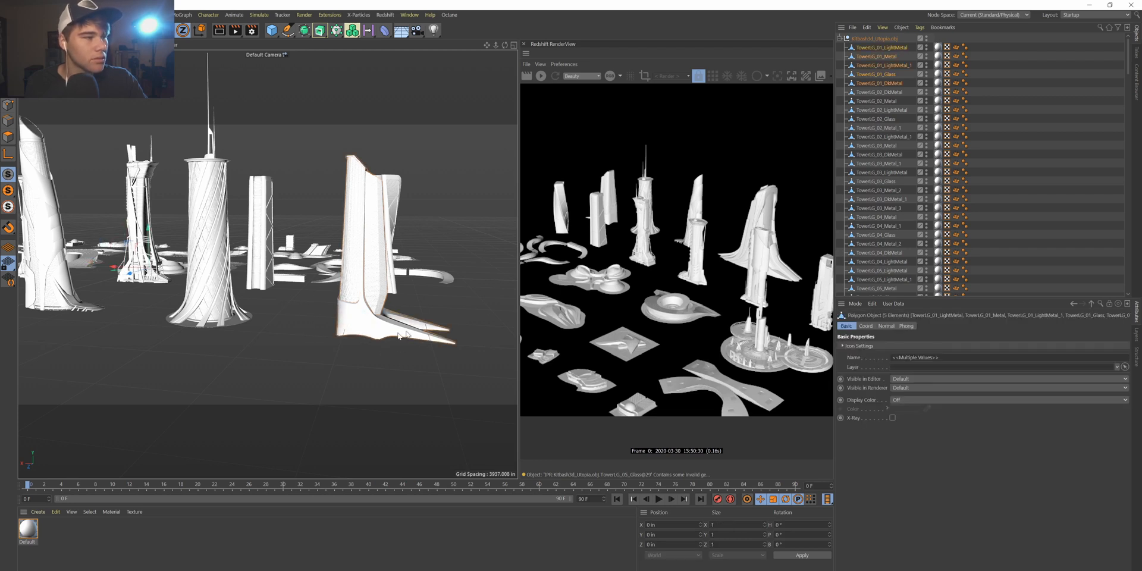
# Move the selected TowerLG_01 tower away from the rest of the kit onto empty ground.
pyautogui.moveTo(504, 46); pyautogui.dragTo(374, 311)
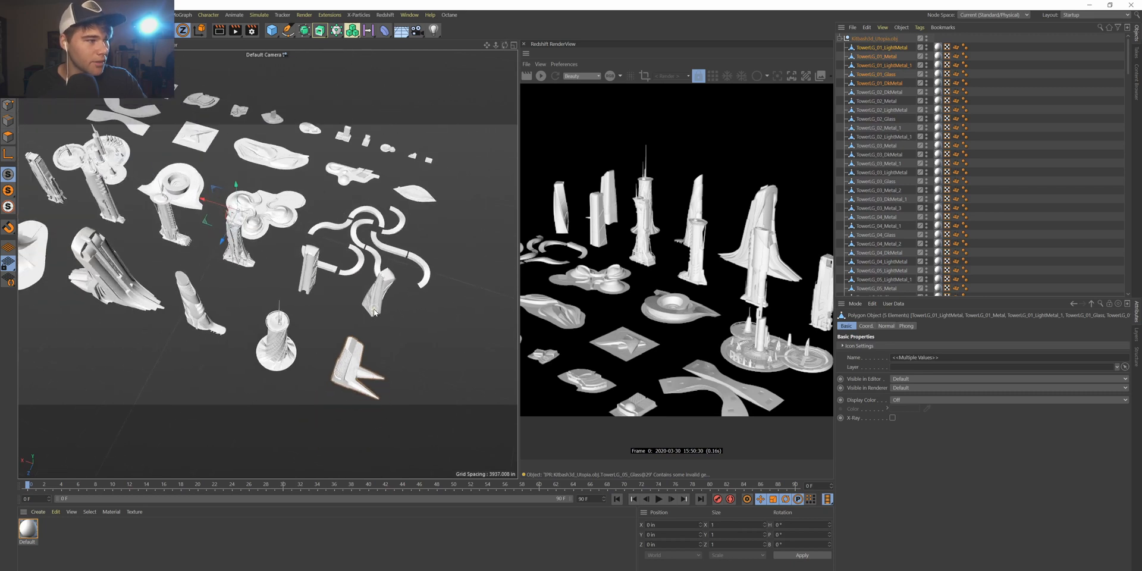
pyautogui.scroll(-3, 374, 311)
pyautogui.moveTo(240, 223); pyautogui.dragTo(338, 237)
# Undo the separate shift of the tower's glass part and reselect all five TowerLG_01 parts.
pyautogui.click(874, 77)
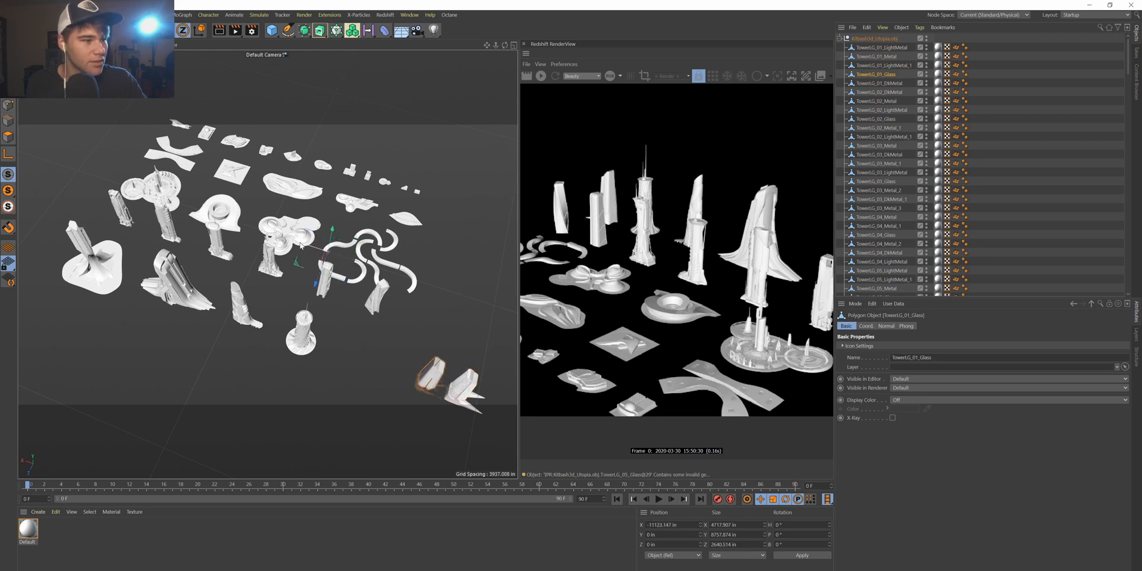
pyautogui.hotkey('ctrl', 'z')
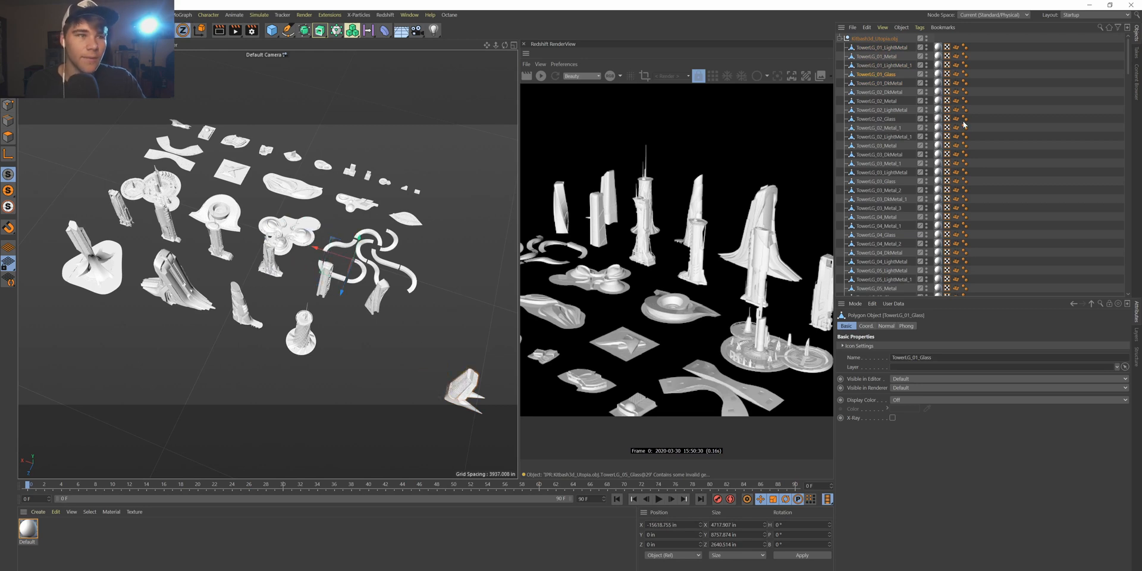
pyautogui.keyDown('shift'); pyautogui.click(885, 47); pyautogui.keyUp('shift')
pyautogui.click(462, 360)
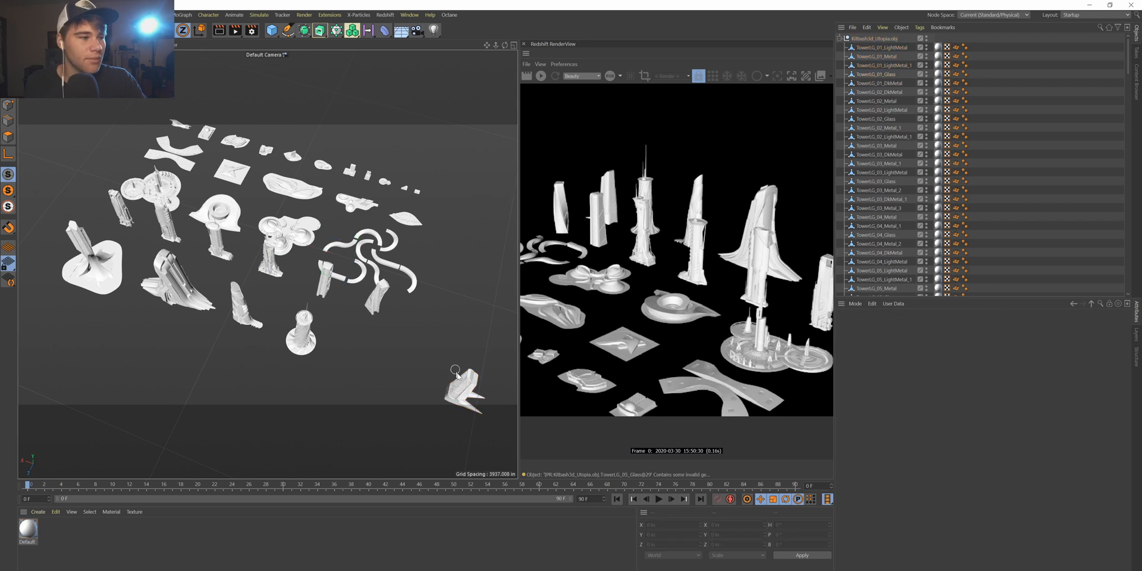
pyautogui.moveTo(449, 362); pyautogui.dragTo(488, 402)
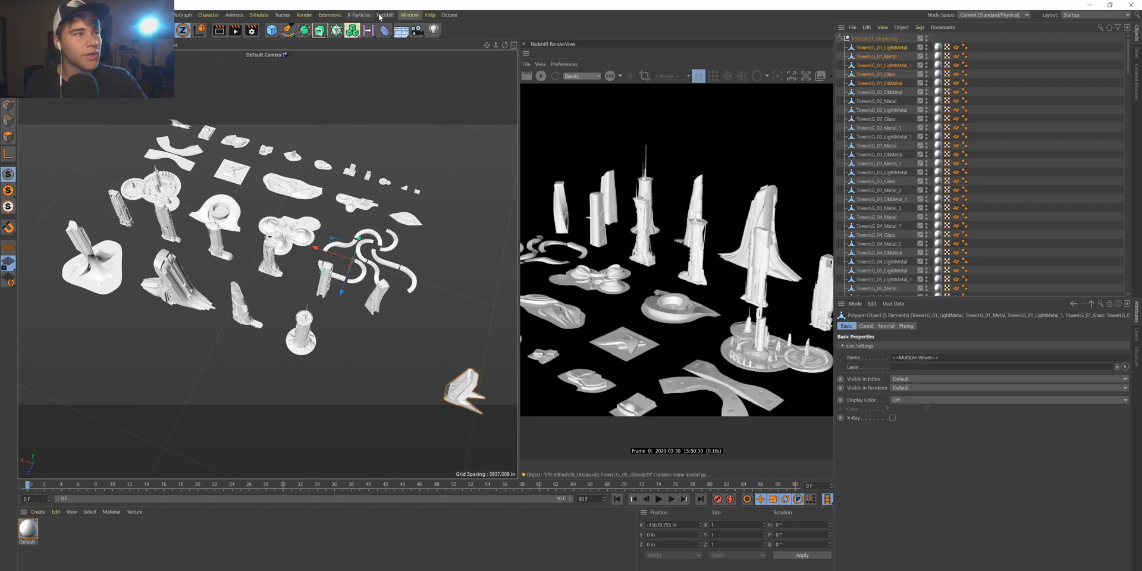
# Copy the TowerLG_01 parts into the open canyon scene project.
pyautogui.click(409, 14)
pyautogui.click(458, 275)
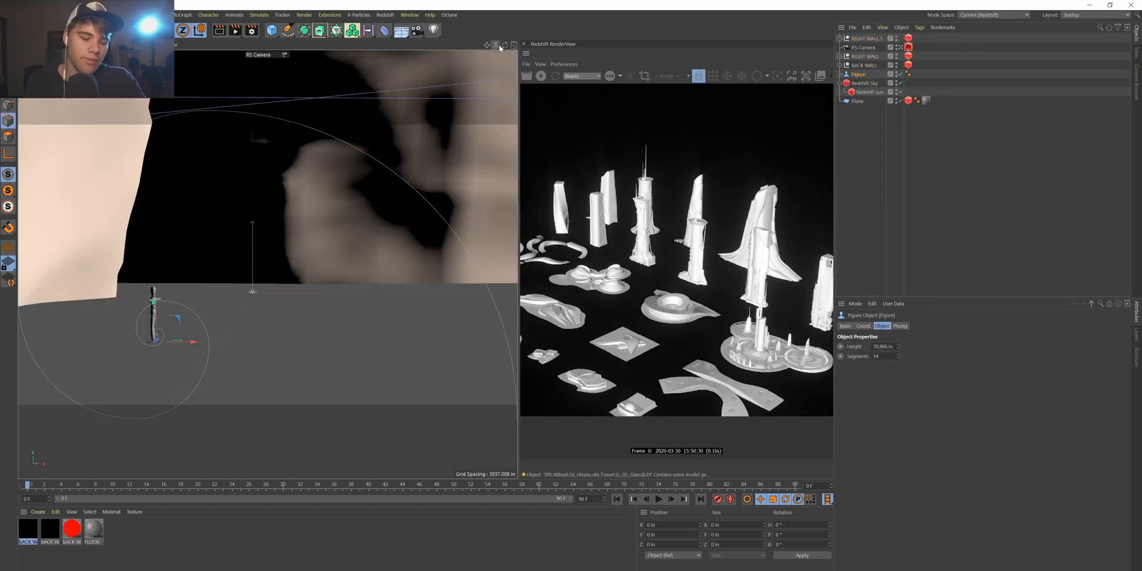
pyautogui.hotkey('ctrl', 'v')
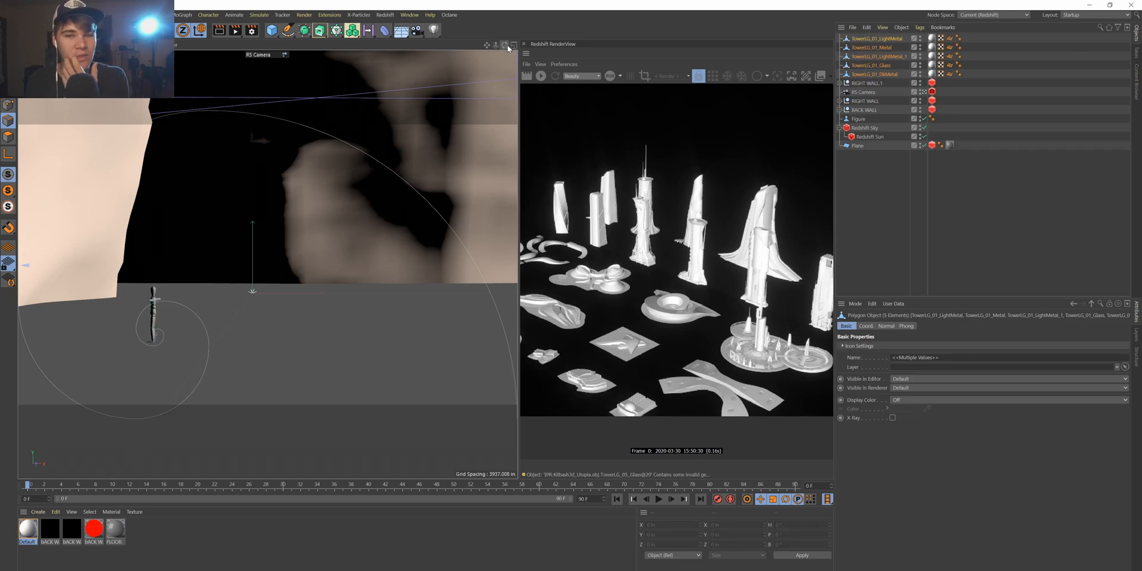
# Add a Protection tag to the RS Camera to lock its position, scale and rotation.
pyautogui.rightClick(870, 91)
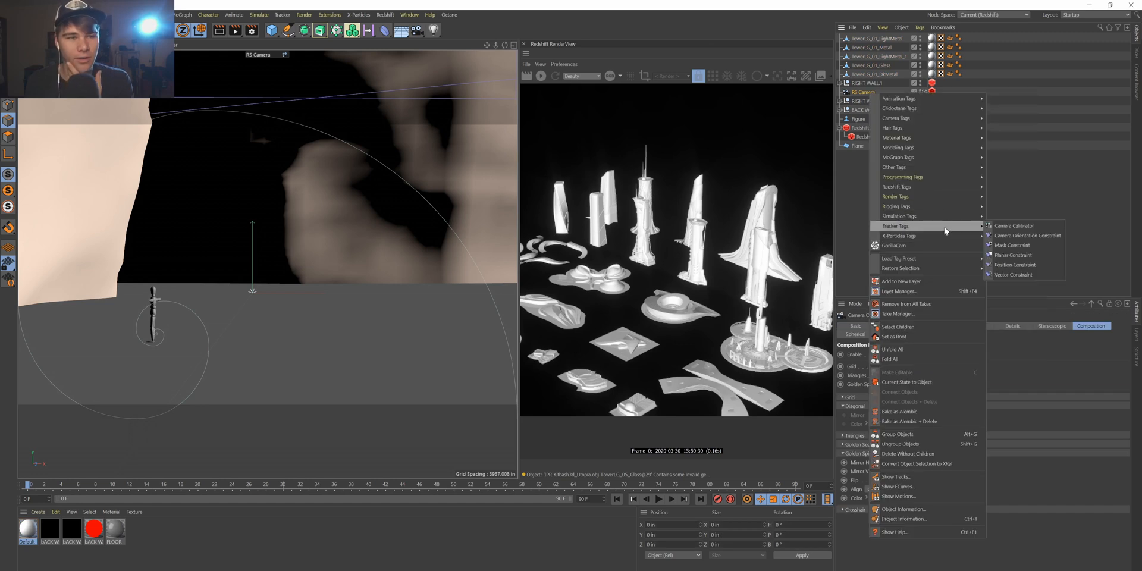
pyautogui.moveTo(957, 207)
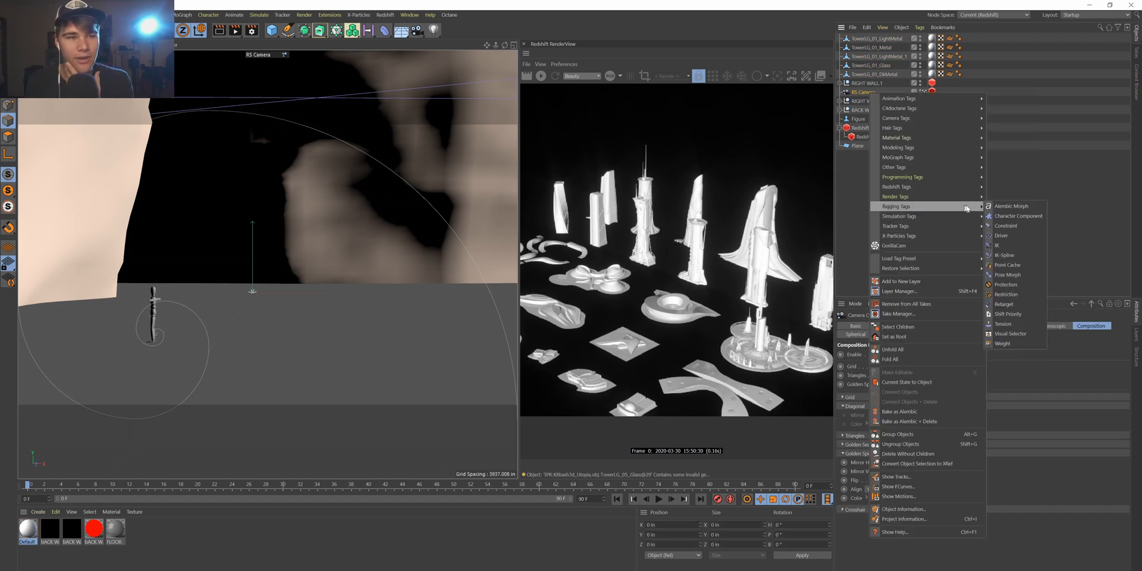
pyautogui.click(1005, 284)
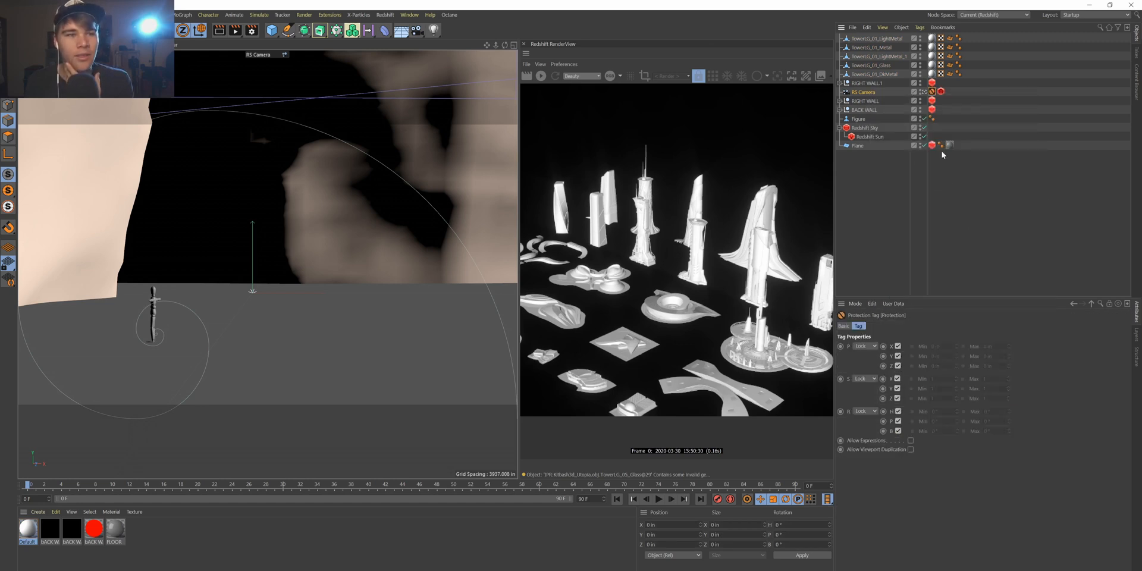
# Show all four viewports, restart the live render and fit the rendered image into its view.
pyautogui.click(514, 46)
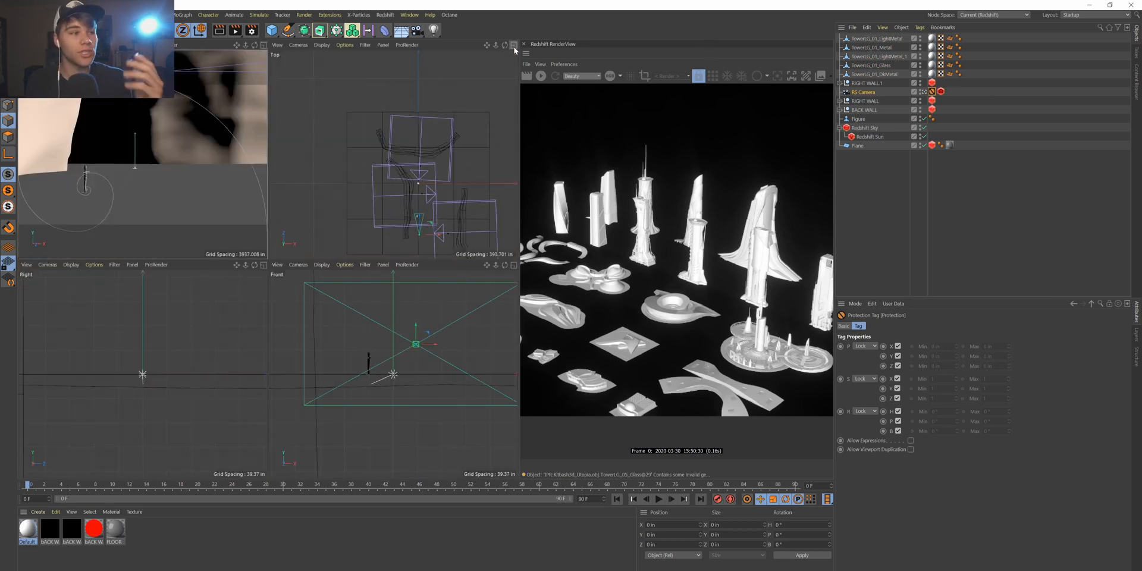
pyautogui.click(541, 75)
pyautogui.scroll(-5, 592, 284)
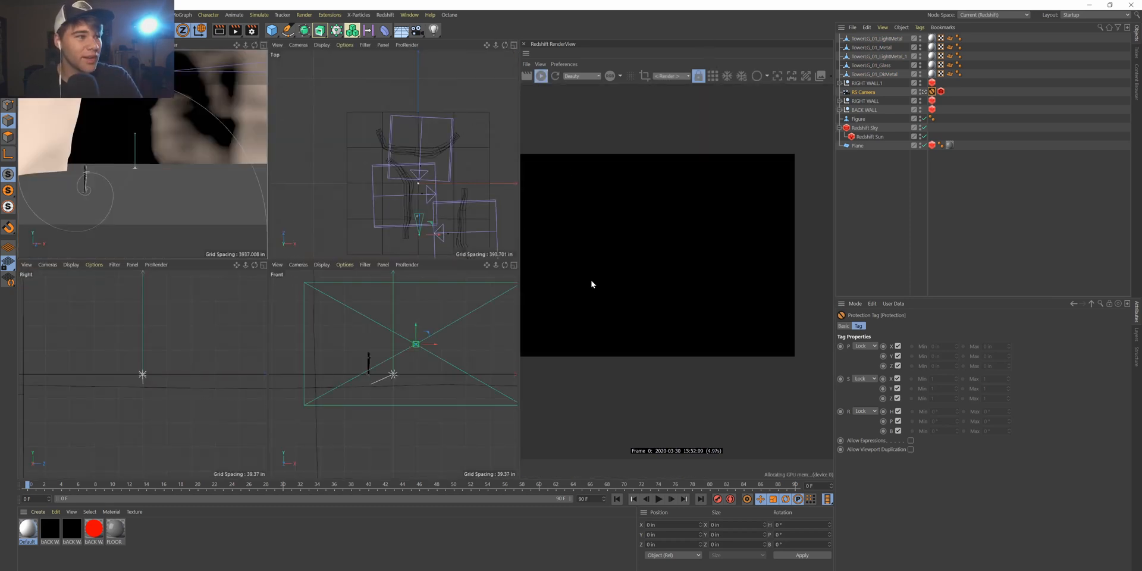
pyautogui.scroll(-4, 591, 283)
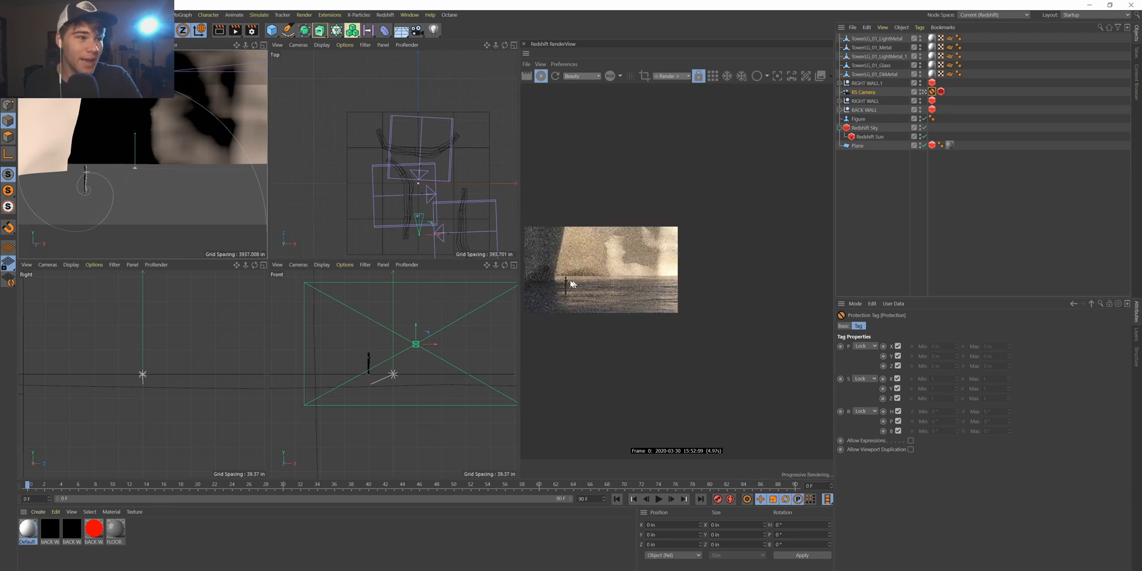
pyautogui.scroll(4, 554, 276)
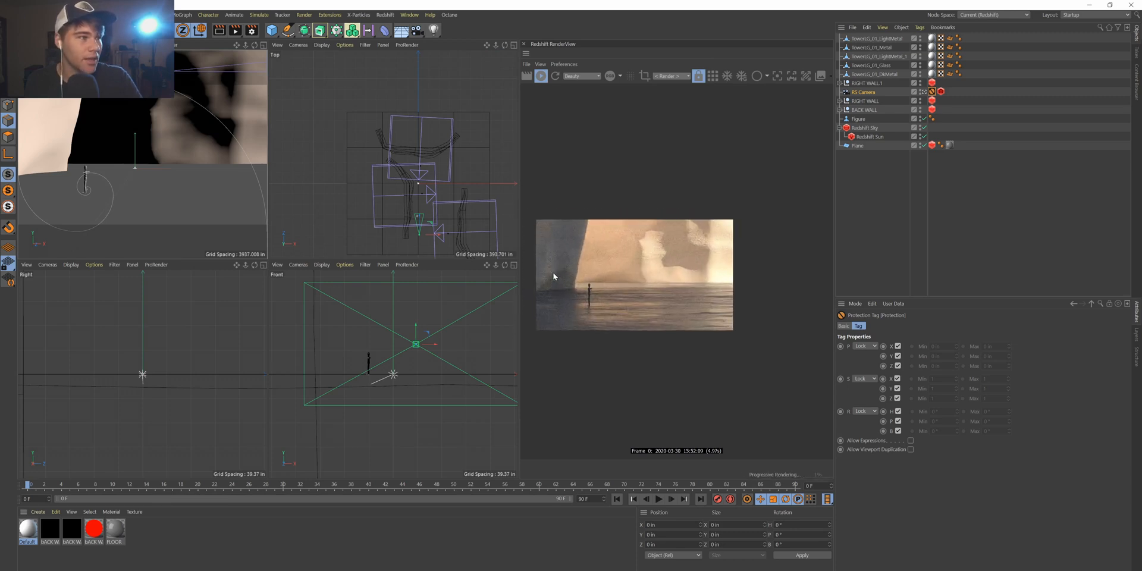
# Group the five TowerLG_01 parts under a null and scale it to 10 on all three axes.
pyautogui.moveTo(854, 79); pyautogui.dragTo(868, 44)
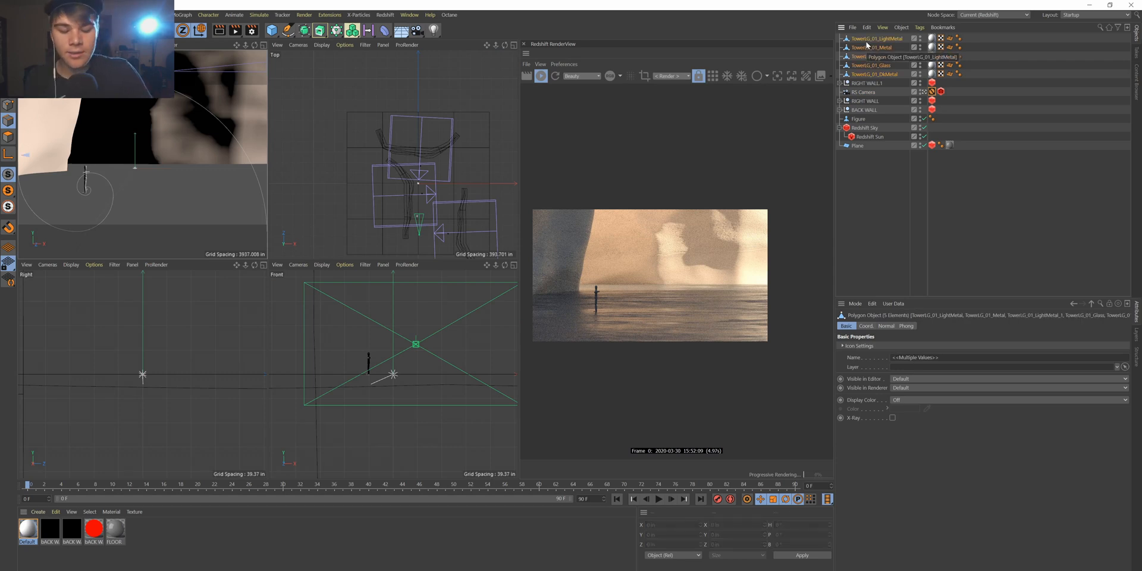
pyautogui.hotkey('alt', 'g')
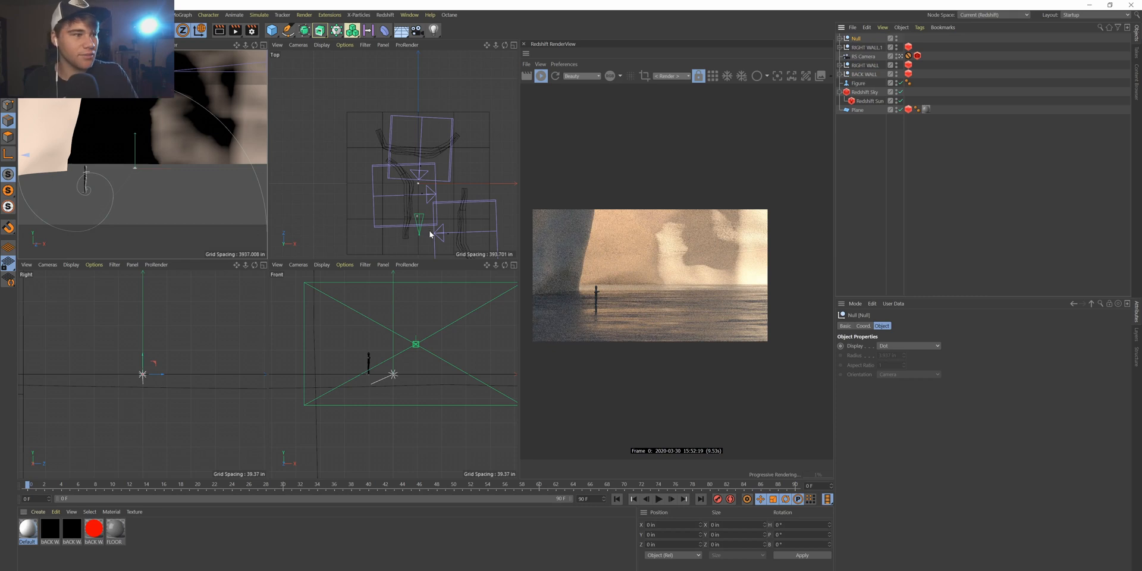
pyautogui.click(863, 326)
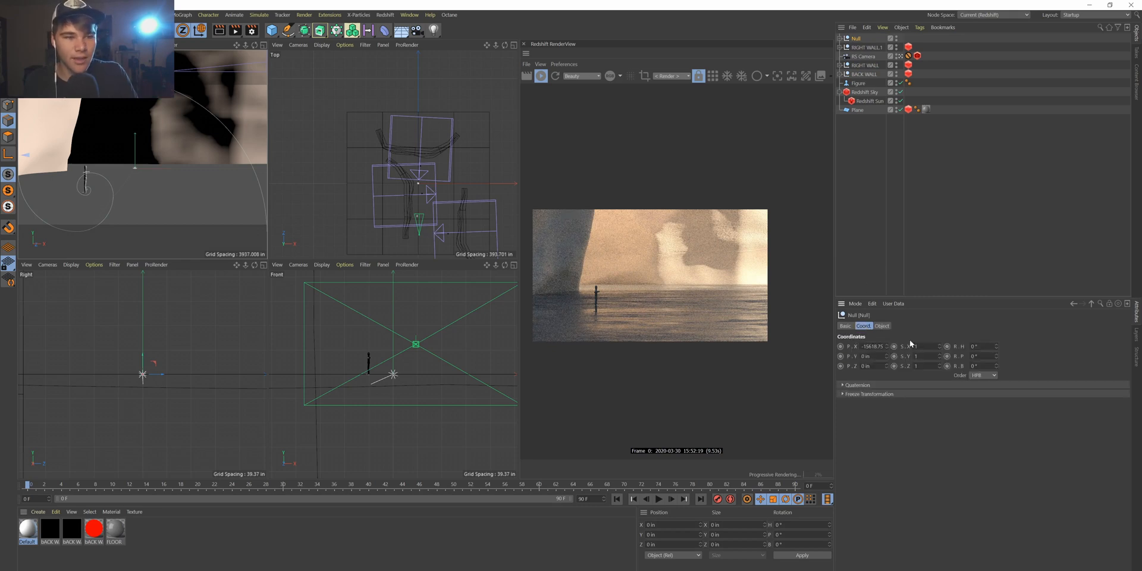
pyautogui.press('Tab')
pyautogui.write('10')
pyautogui.press('Tab')
pyautogui.write('10')
pyautogui.press('Return')
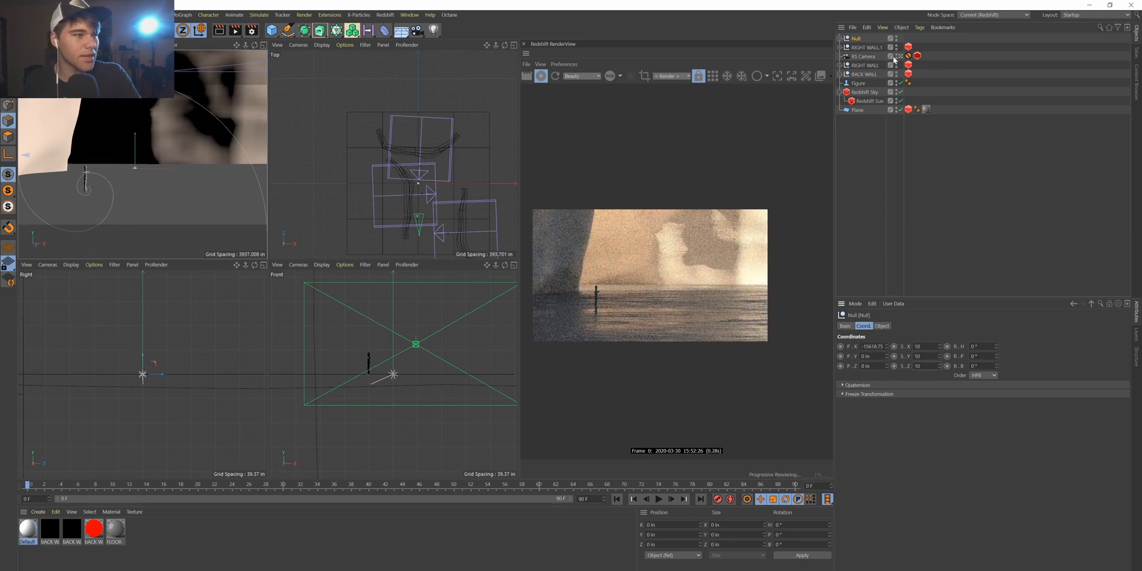
# Set the tower null's X position to 0 in.
pyautogui.click(873, 346)
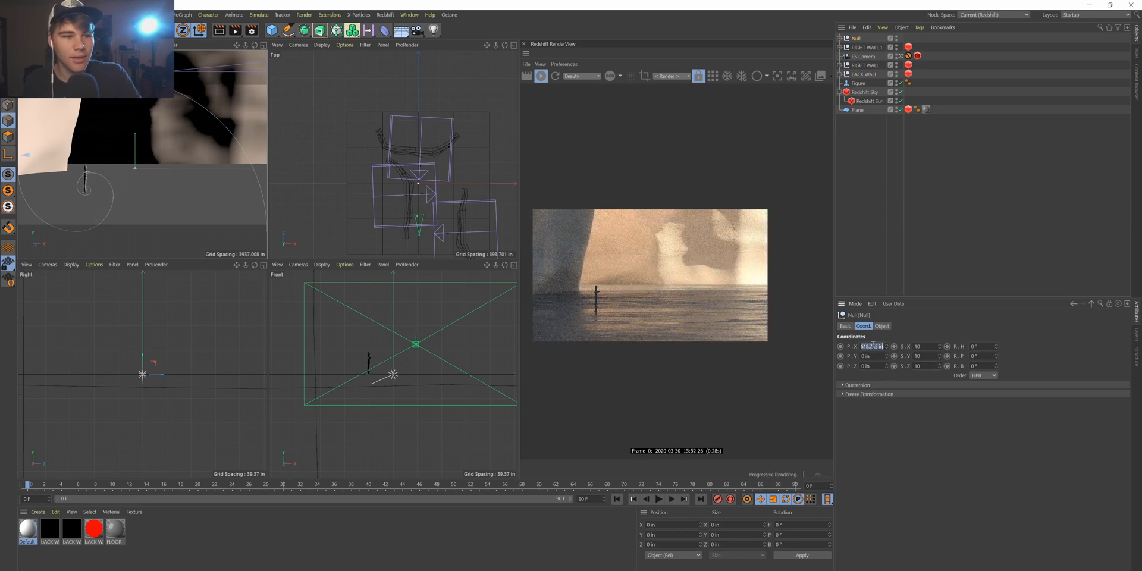
pyautogui.write('0')
pyautogui.press('Return')
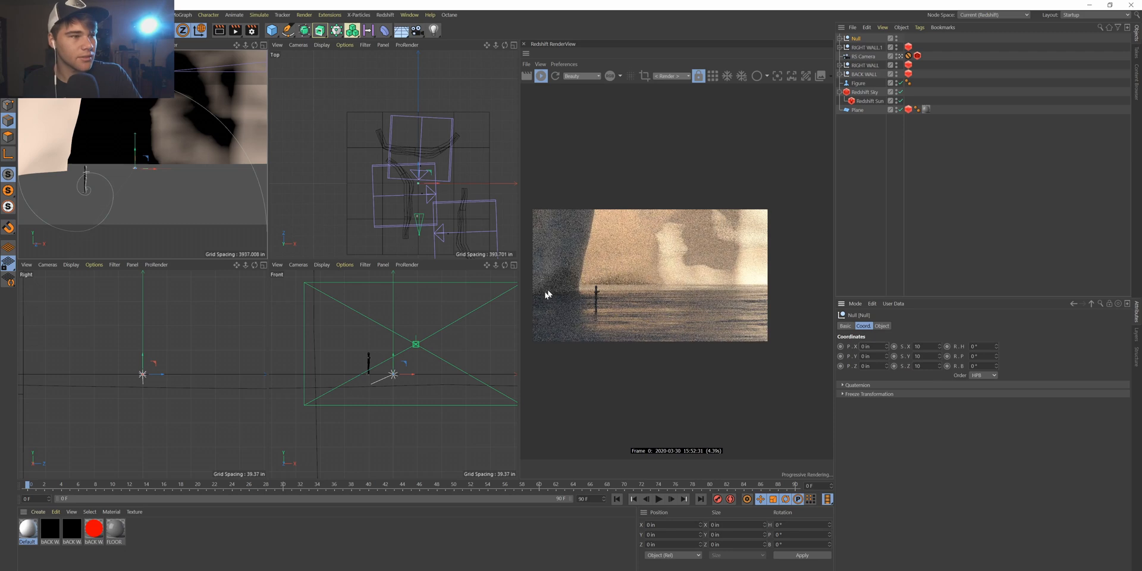
pyautogui.scroll(-15, 409, 201)
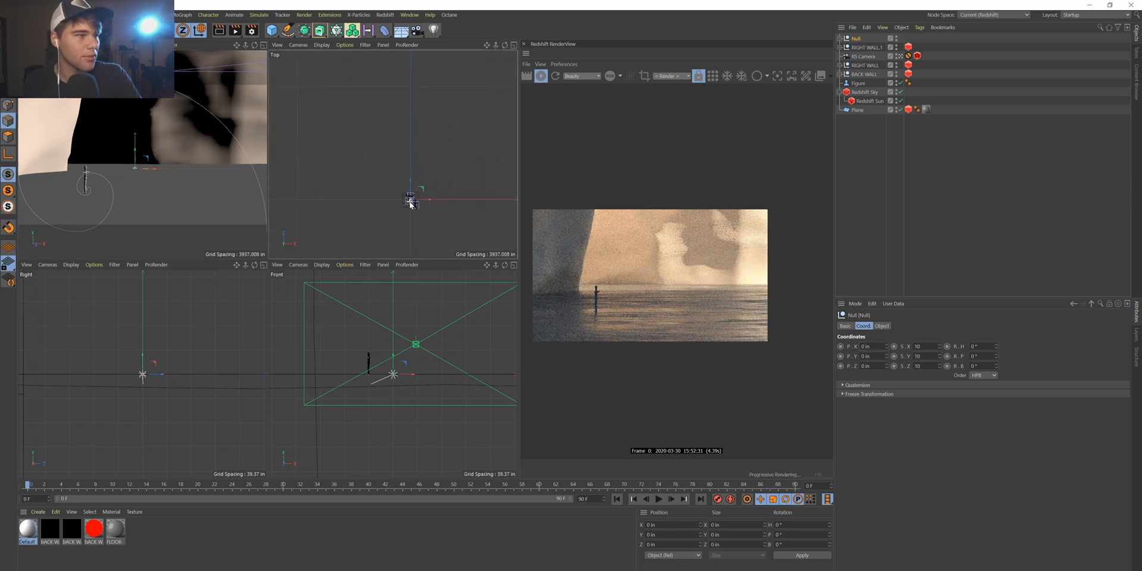
pyautogui.scroll(15, 410, 201)
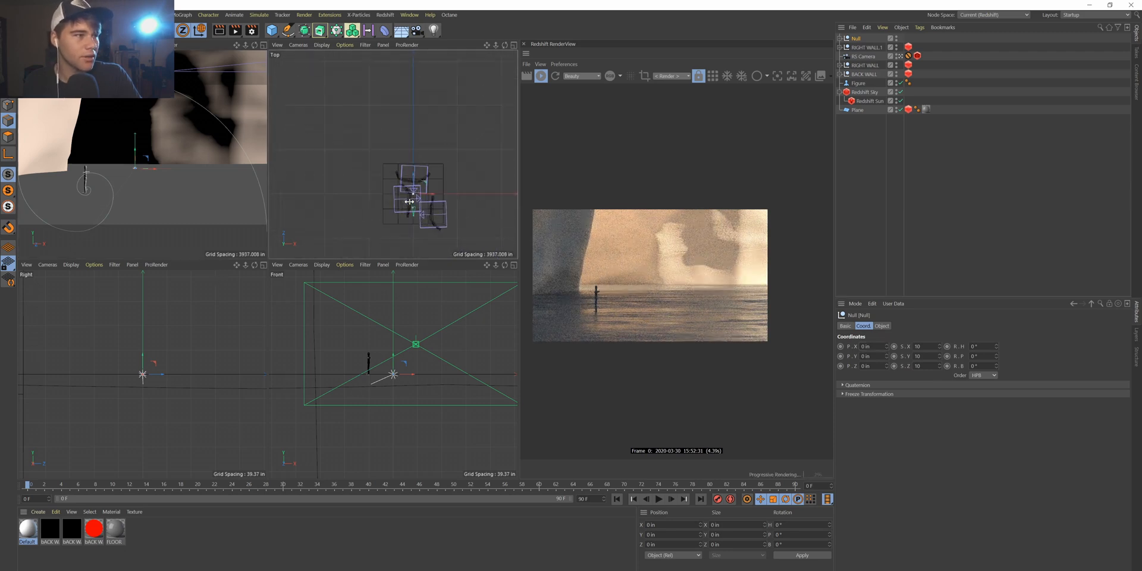
# Expand the tower null and move its axis onto the tower's body, at about X 24084 in and Z 8866 in.
pyautogui.click(839, 40)
pyautogui.click(866, 49)
pyautogui.click(866, 75)
pyautogui.scroll(-15, 402, 126)
pyautogui.click(857, 38)
pyautogui.moveTo(408, 126); pyautogui.dragTo(465, 163)
pyautogui.scroll(5, 408, 127)
pyautogui.scroll(-5, 404, 128)
pyautogui.keyDown('alt'); pyautogui.moveTo(434, 130); pyautogui.dragTo(486, 135, button='middle'); pyautogui.keyUp('alt')
pyautogui.click(9, 154)
pyautogui.moveTo(512, 173); pyautogui.dragTo(478, 140)
pyautogui.scroll(5, 478, 139)
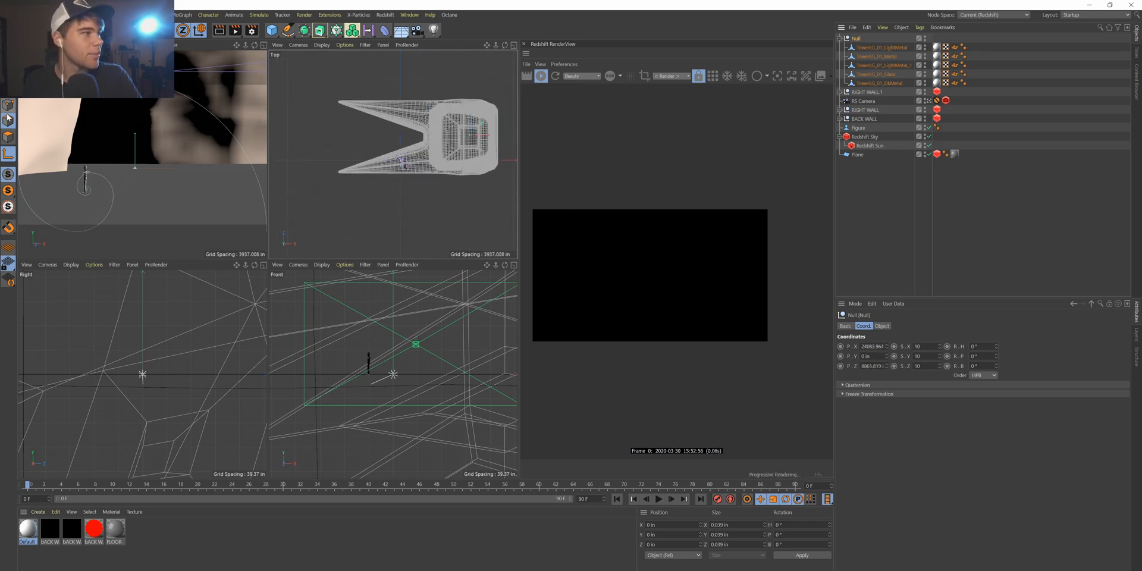
# Move the tower back to about Z 20641 in and rotate its heading to 90°.
pyautogui.click(8, 71)
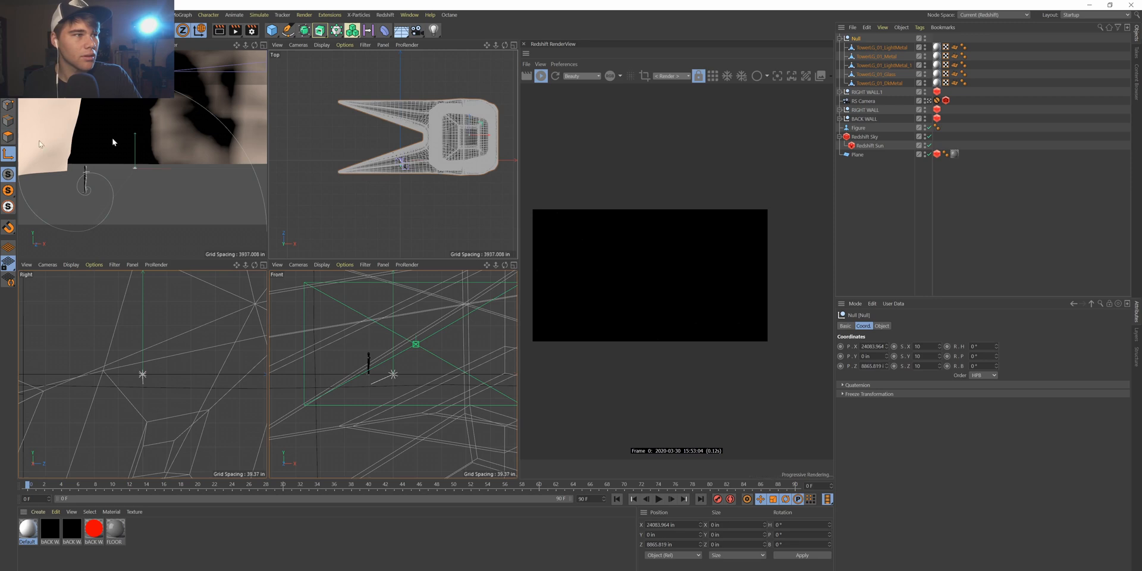
pyautogui.moveTo(469, 124); pyautogui.dragTo(450, 90)
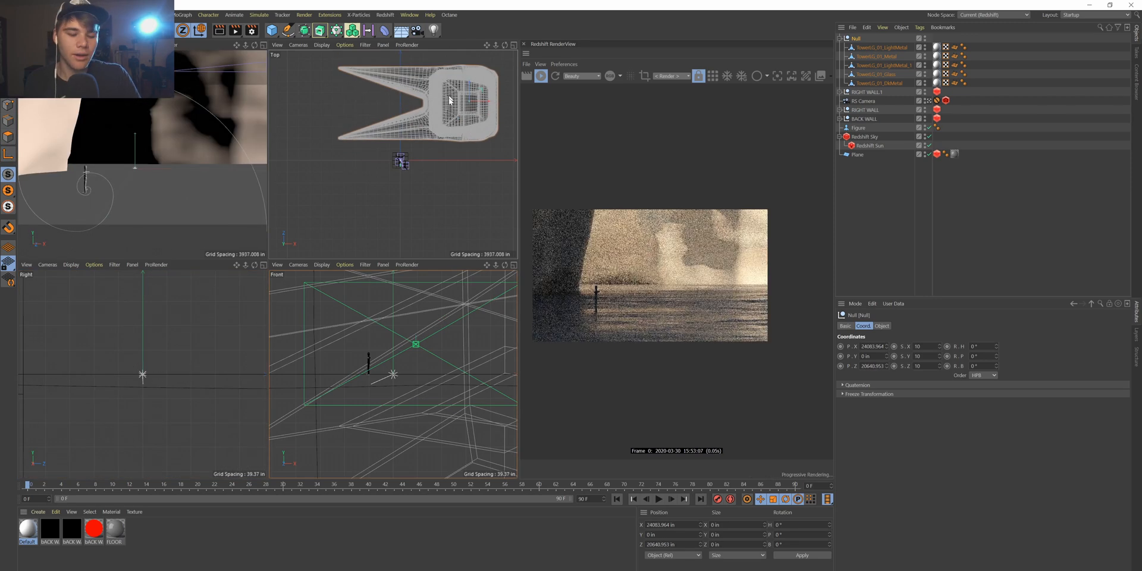
pyautogui.press('r')
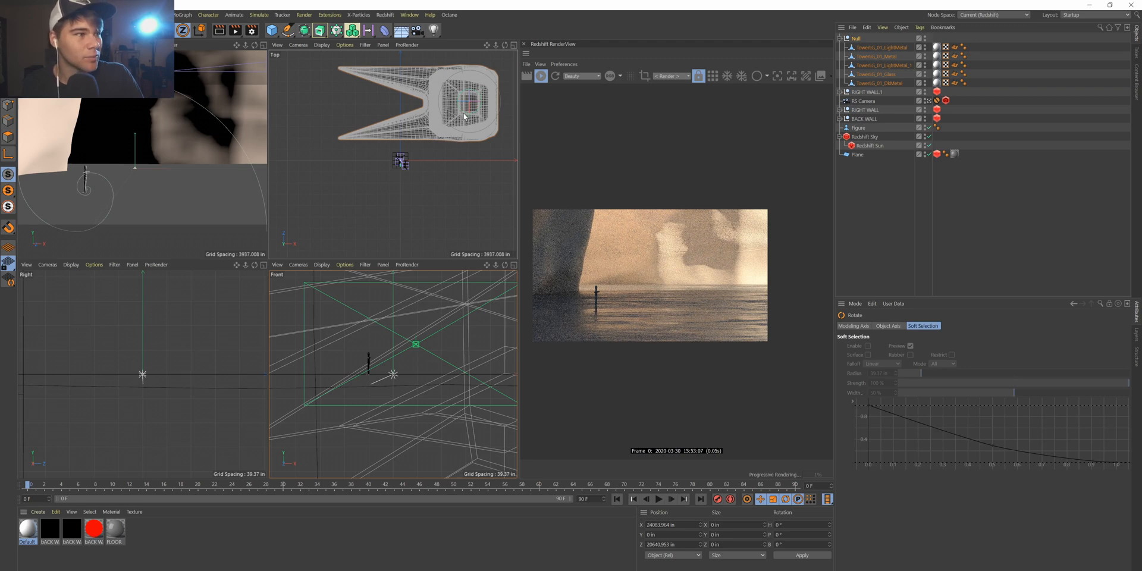
pyautogui.moveTo(465, 112); pyautogui.dragTo(486, 115)
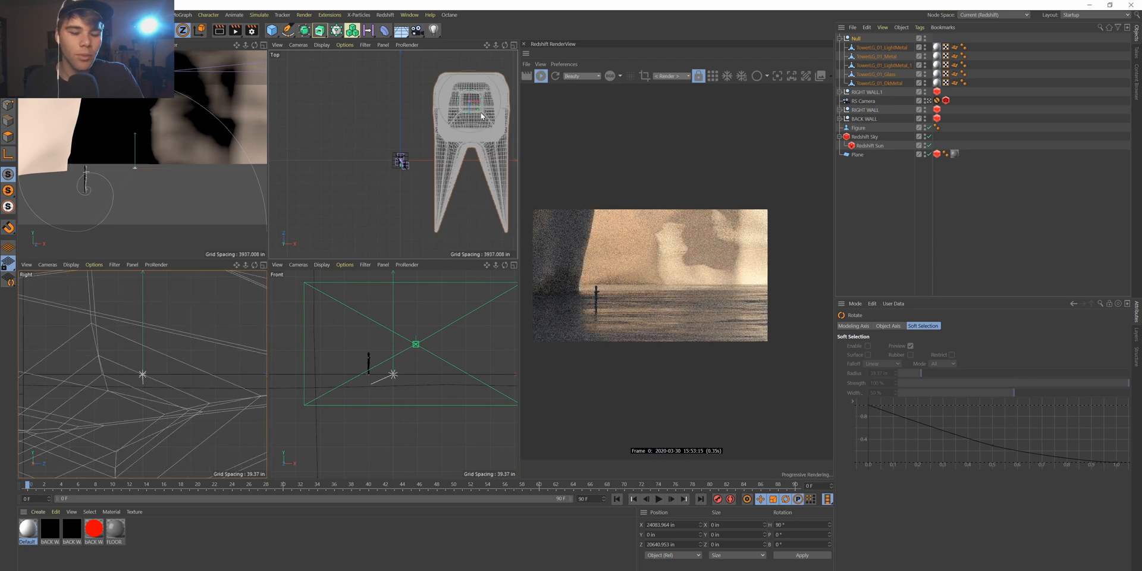
# Hide the BACK WALL and place the tower far behind the canyon at about X -1437 in, Z 88906 in.
pyautogui.press('e')
pyautogui.moveTo(495, 105); pyautogui.dragTo(414, 107)
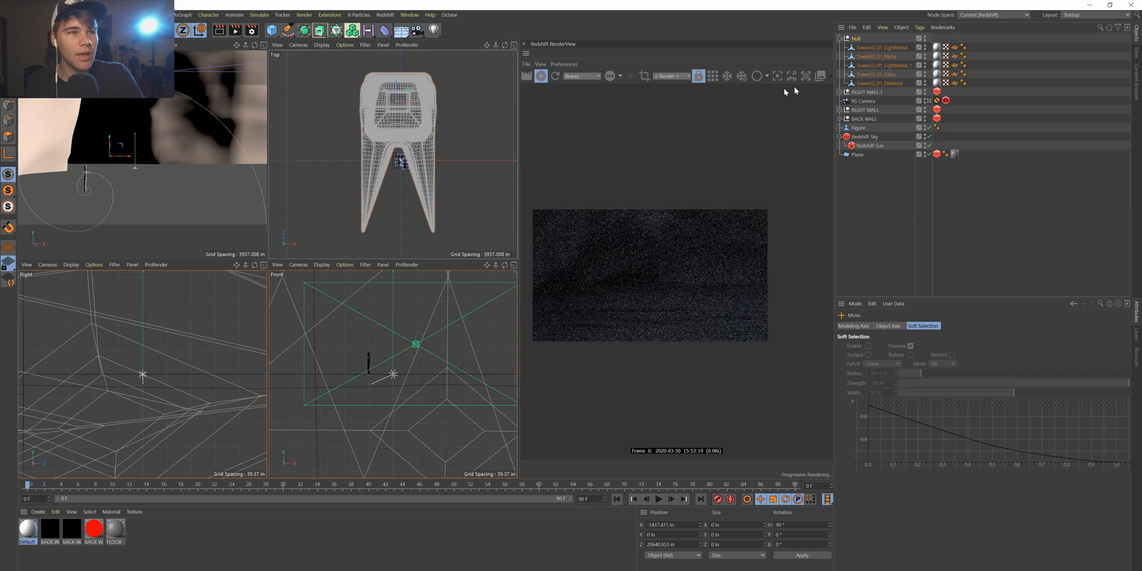
pyautogui.doubleClick(926, 117)
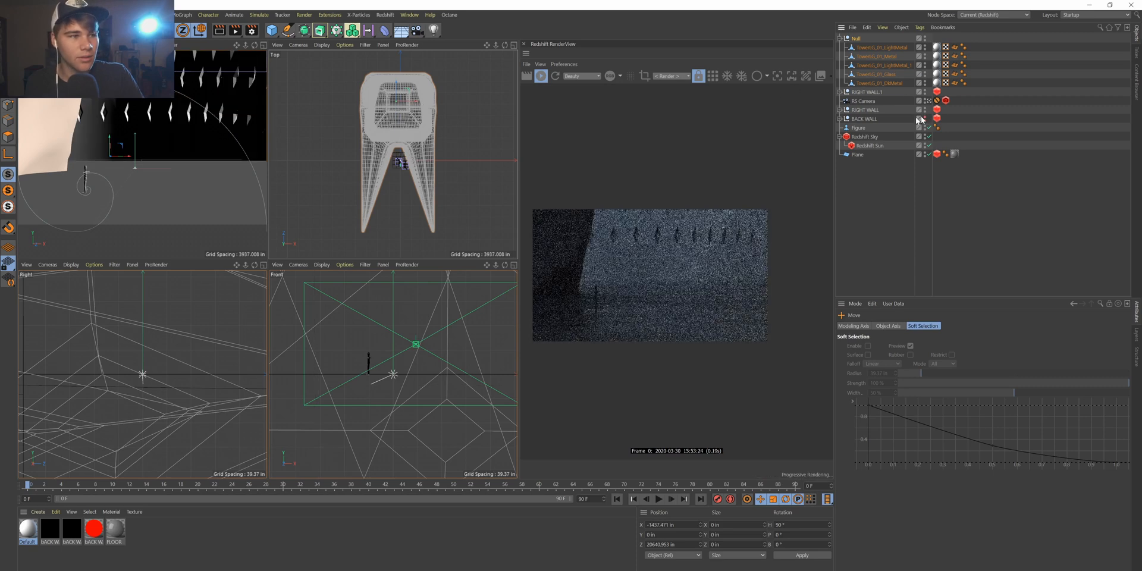
pyautogui.moveTo(398, 88); pyautogui.dragTo(397, 0)
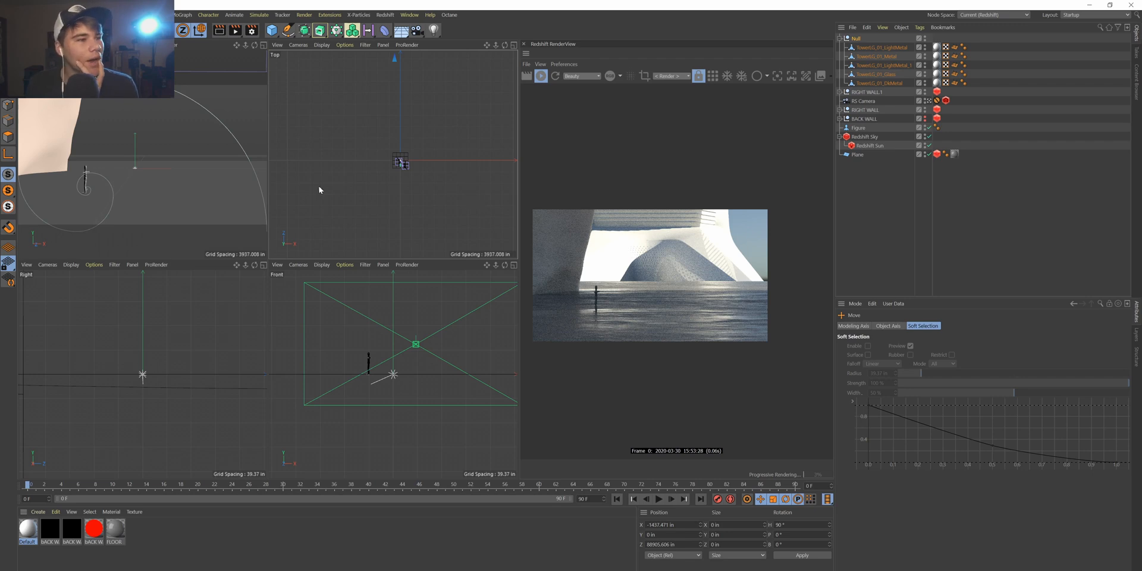
# Maximize the RS Camera view and set the project's view clipping to Large.
pyautogui.click(263, 46)
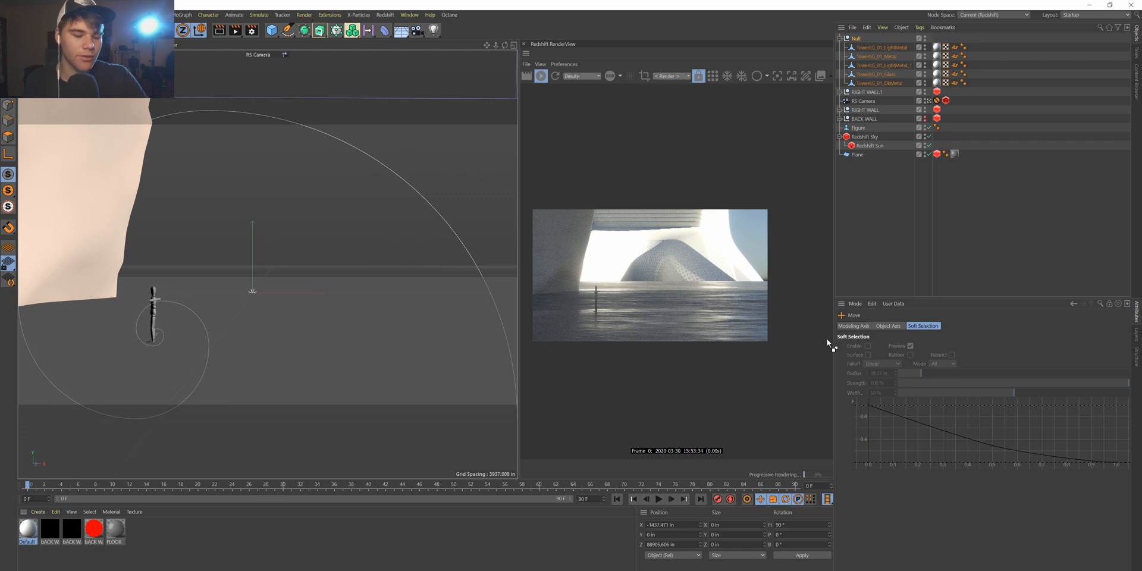
pyautogui.hotkey('ctrl', 'd')
pyautogui.click(926, 474)
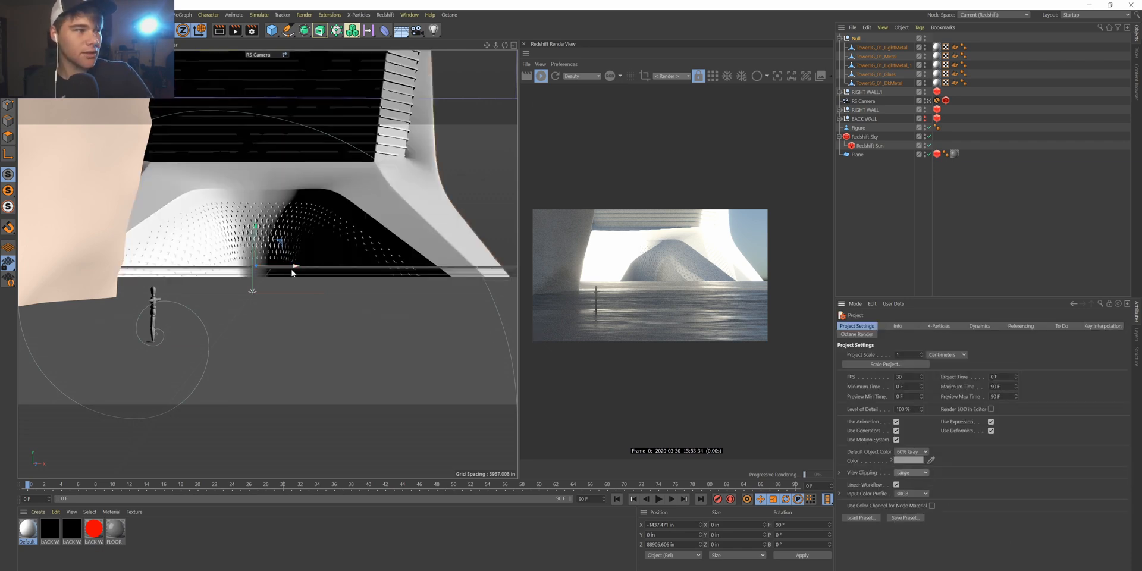
# Try the tower farther back at about X 11060 in, Z 177065 in, and undo the move in depth.
pyautogui.moveTo(331, 270); pyautogui.dragTo(289, 266)
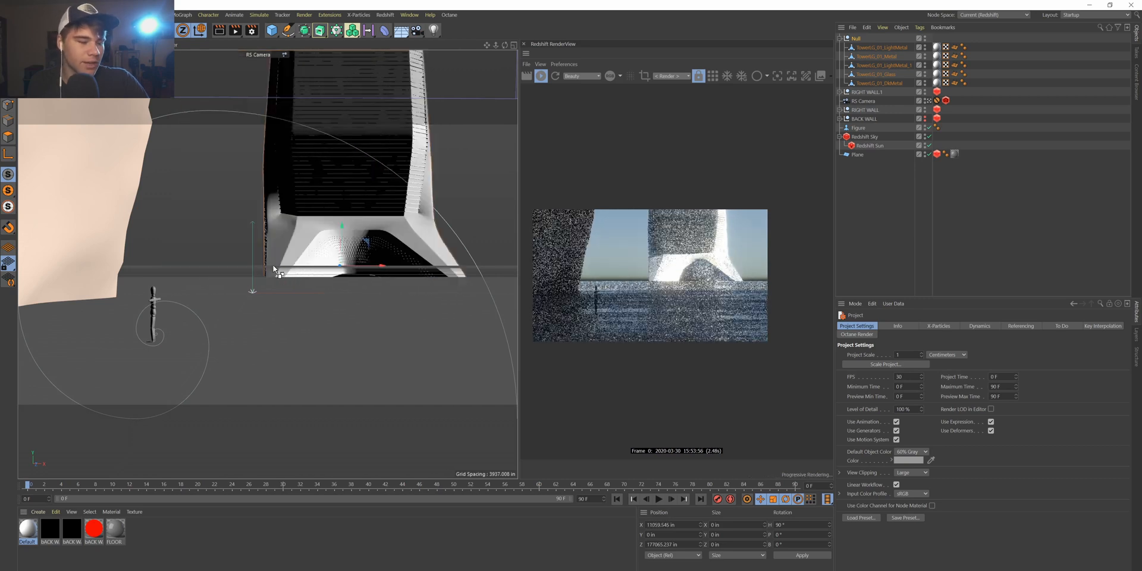
pyautogui.hotkey('ctrl', 'z')
pyautogui.hotkey('ctrl', 'z')
# Return to four viewports and move the tower null closer in the top view, to about X -3007 in, Z 58144 in.
pyautogui.click(513, 46)
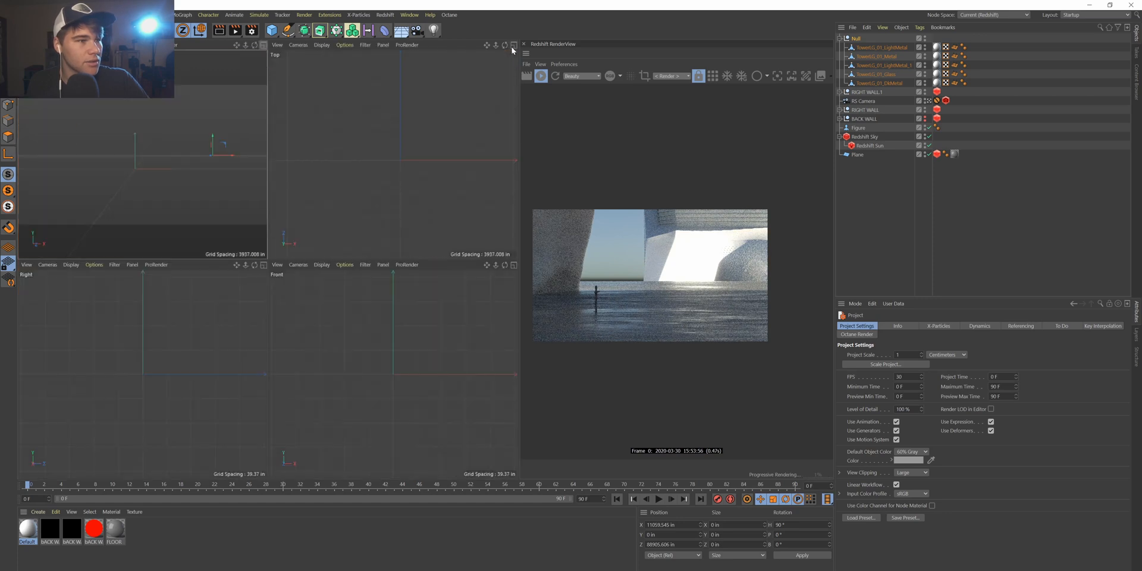
pyautogui.scroll(5, 369, 157)
pyautogui.click(856, 38)
pyautogui.scroll(-10, 403, 134)
pyautogui.scroll(3, 405, 81)
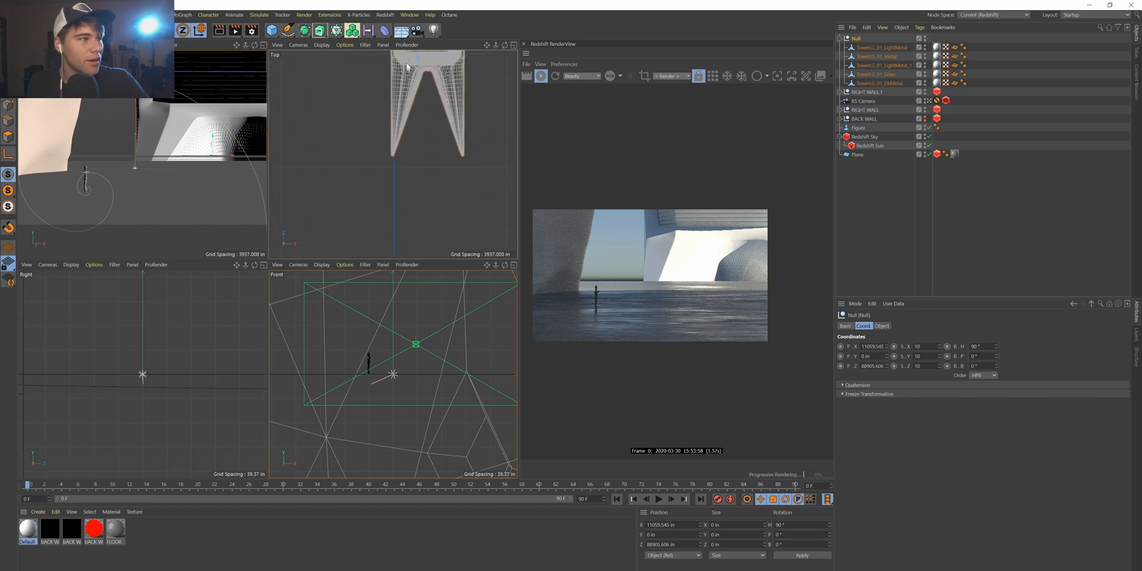
pyautogui.scroll(-3, 419, 83)
pyautogui.moveTo(419, 72); pyautogui.dragTo(427, 112)
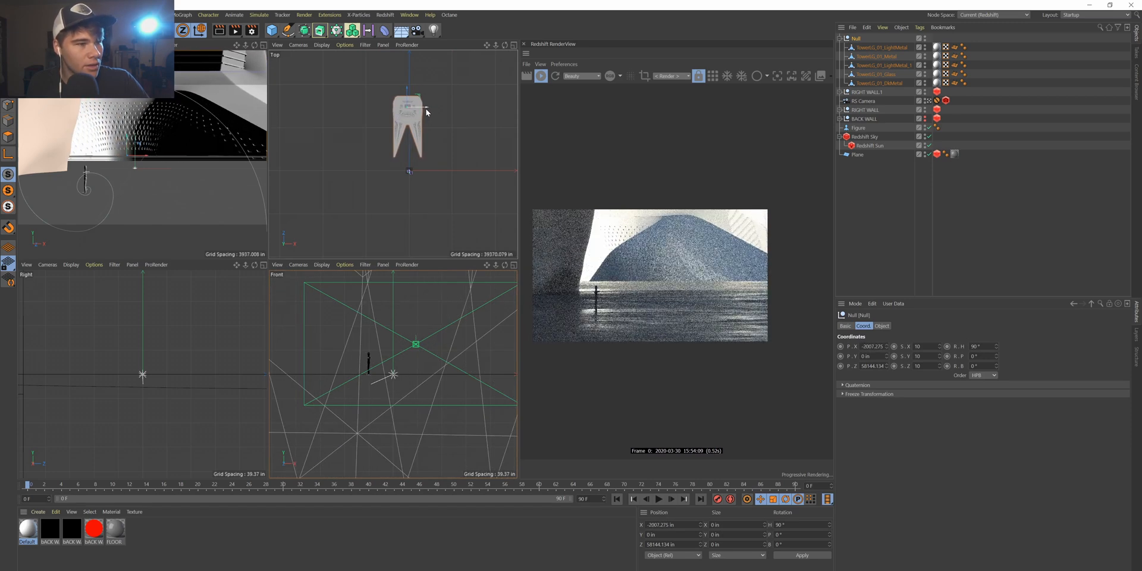
# Delete the tower's default material and remove the empty material tags from all five TowerLG_01 parts.
pyautogui.click(878, 56)
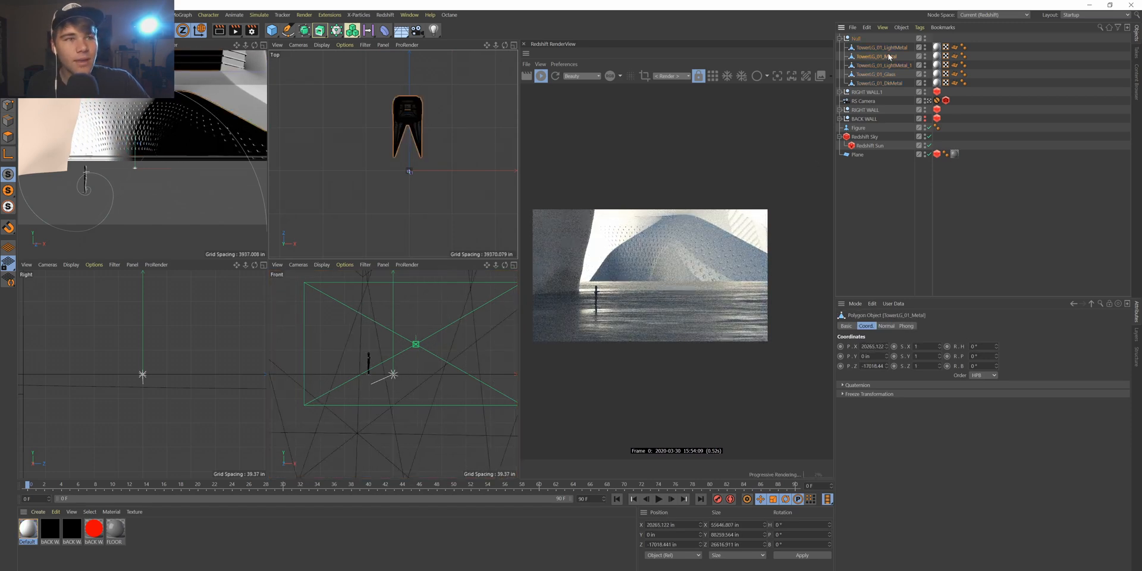
pyautogui.click(28, 529)
pyautogui.press('Delete')
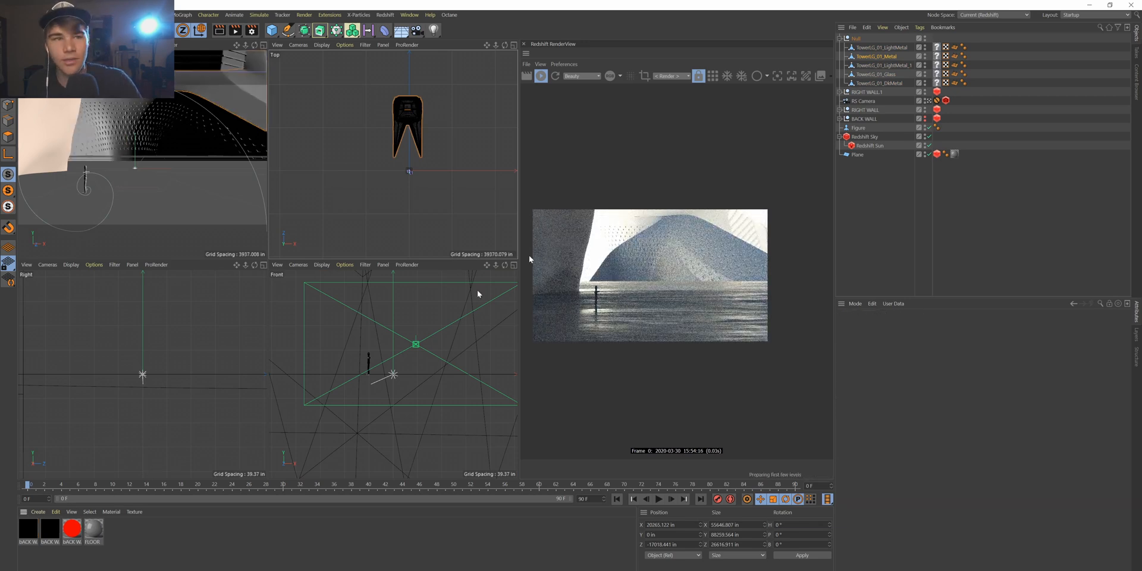
pyautogui.click(936, 77)
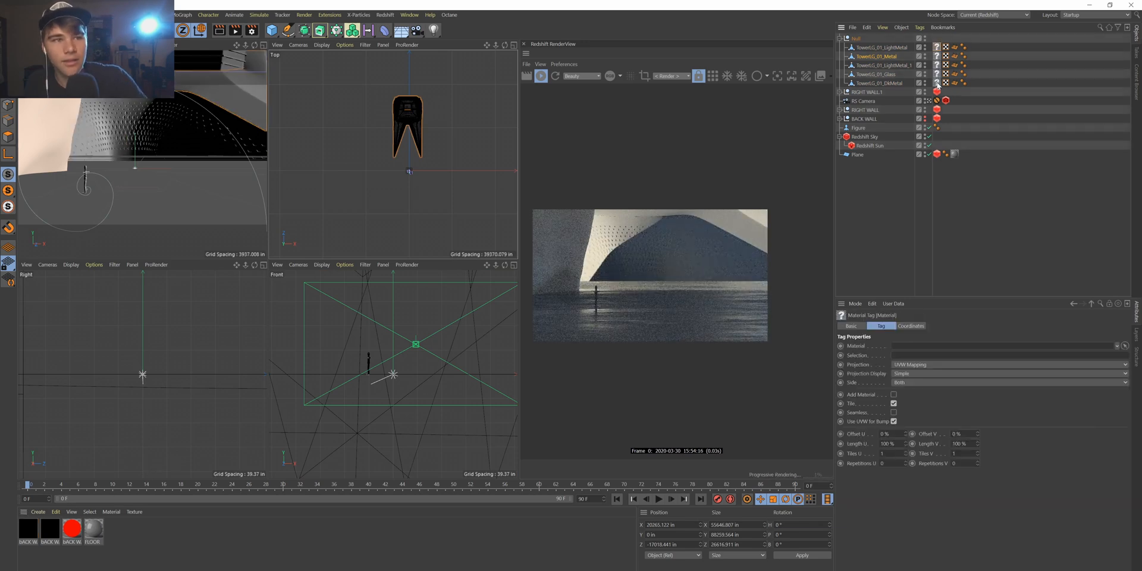
pyautogui.keyDown('shift'); pyautogui.click(937, 84); pyautogui.keyUp('shift')
pyautogui.press('Delete')
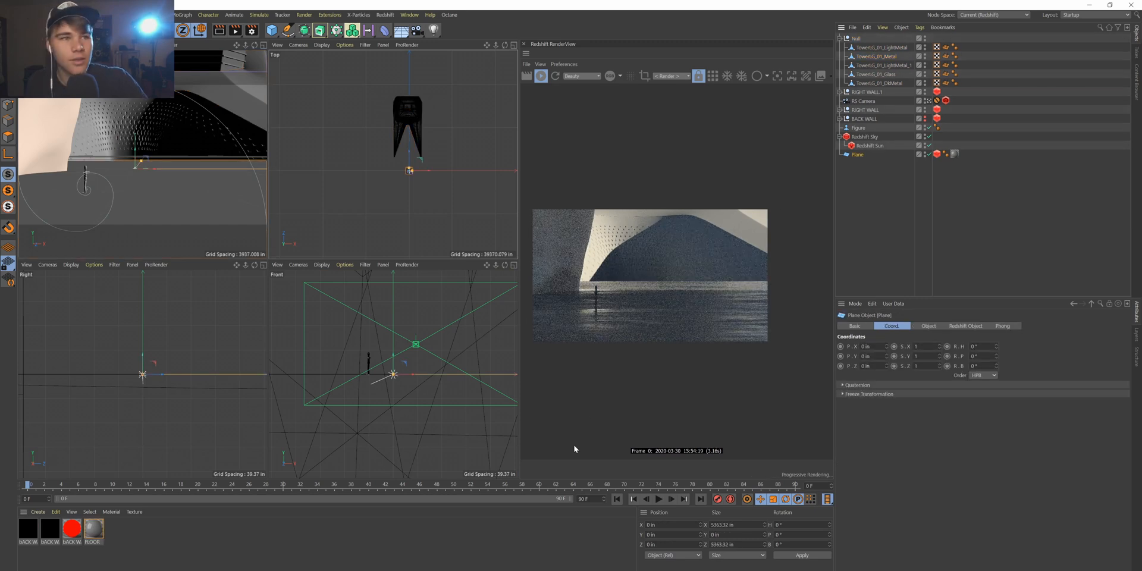
# Create a new Redshift RS Material and assign it to the TowerLG_01_LightMetal part.
pyautogui.click(88, 567)
pyautogui.click(55, 511)
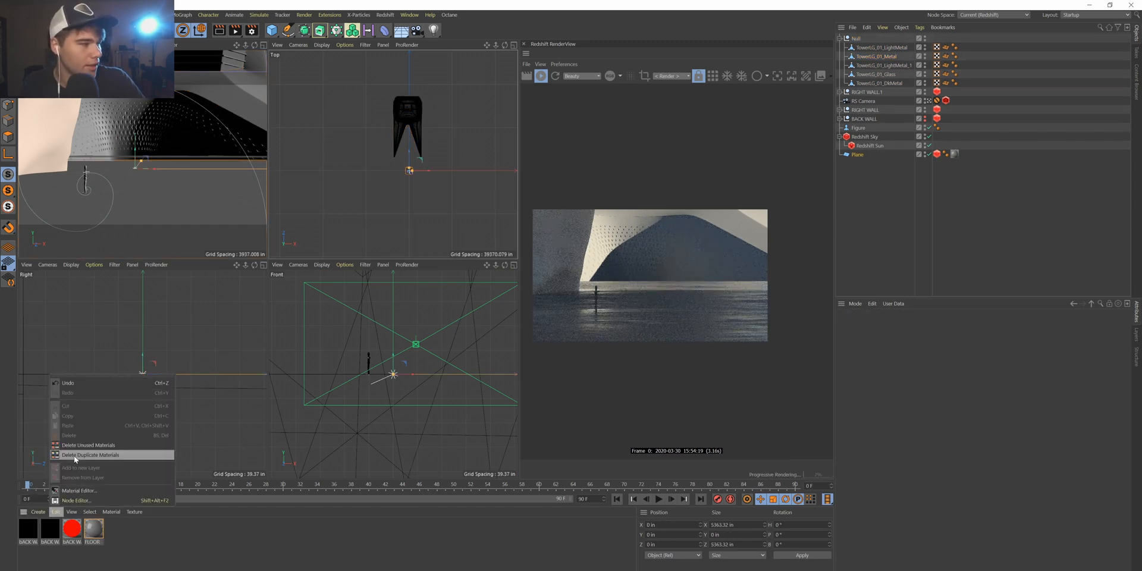
pyautogui.click(38, 512)
pyautogui.moveTo(70, 433)
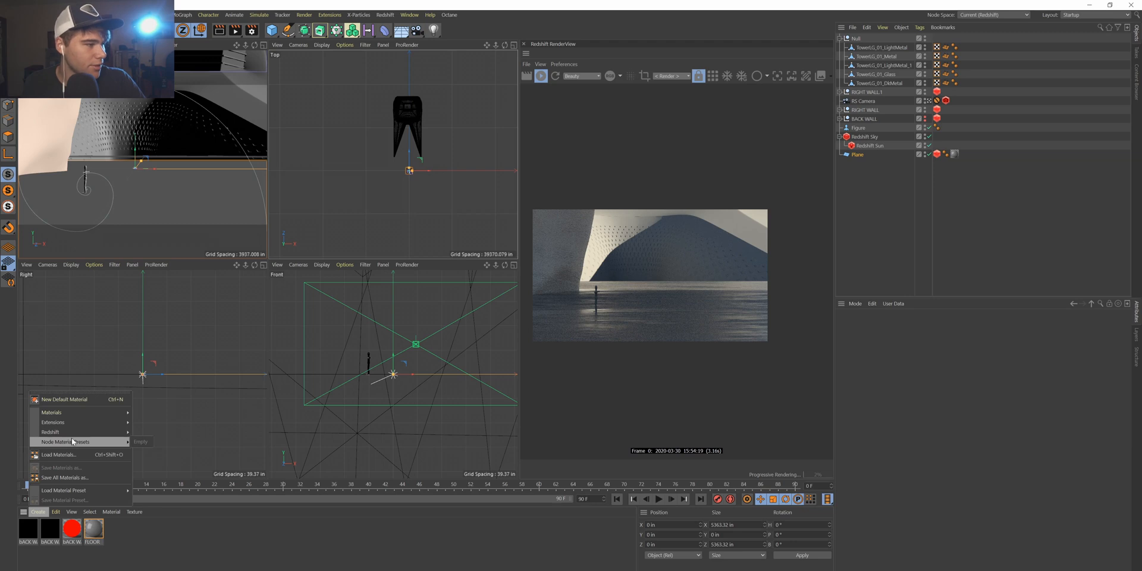
pyautogui.click(173, 433)
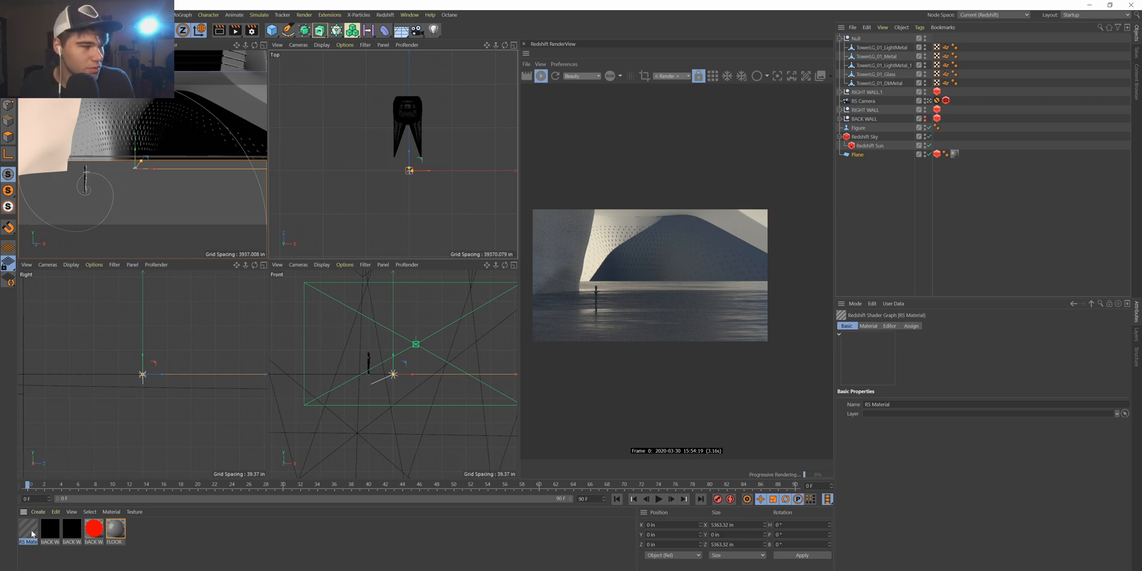
pyautogui.moveTo(713, 173); pyautogui.dragTo(905, 46)
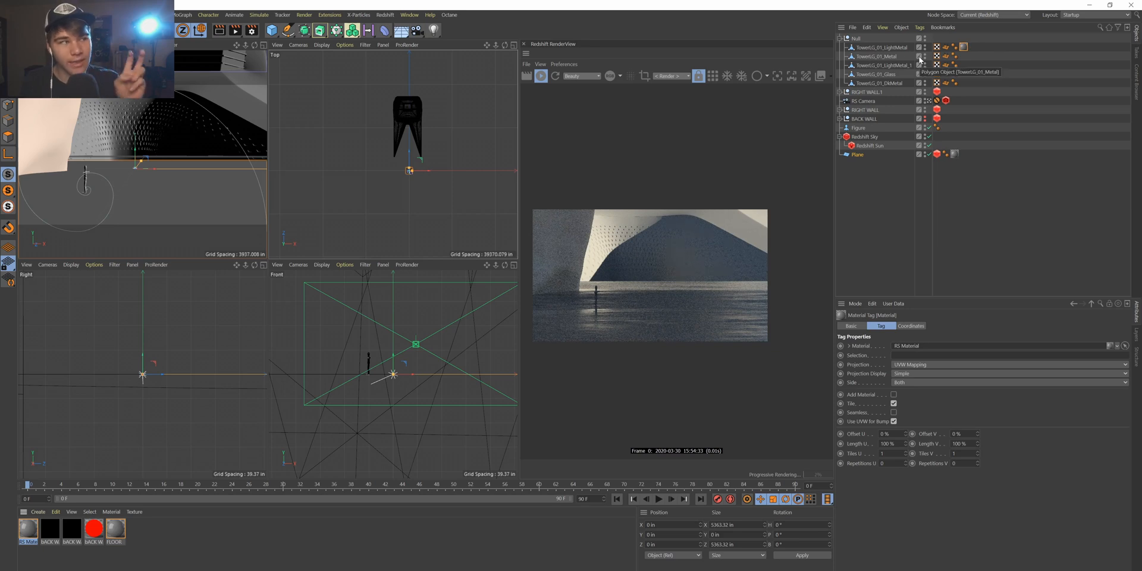
# Set the RS Material's diffuse color to pure red with 100 % saturation and value, and close its shader graph.
pyautogui.doubleClick(26, 531)
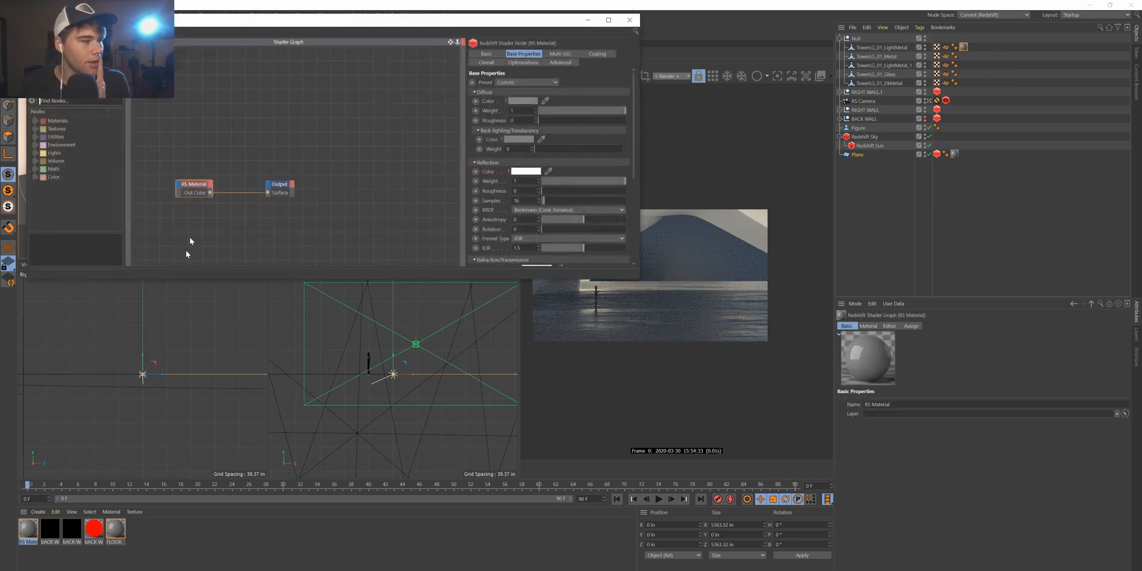
pyautogui.click(524, 102)
pyautogui.moveTo(539, 110); pyautogui.dragTo(616, 119)
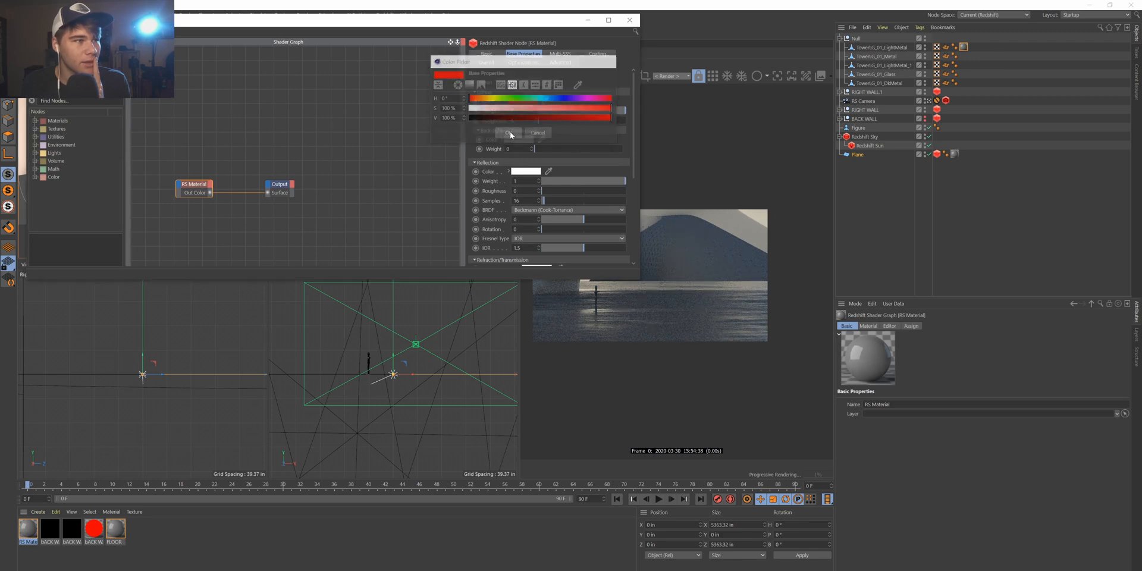
pyautogui.click(507, 133)
pyautogui.moveTo(562, 24); pyautogui.dragTo(607, 373)
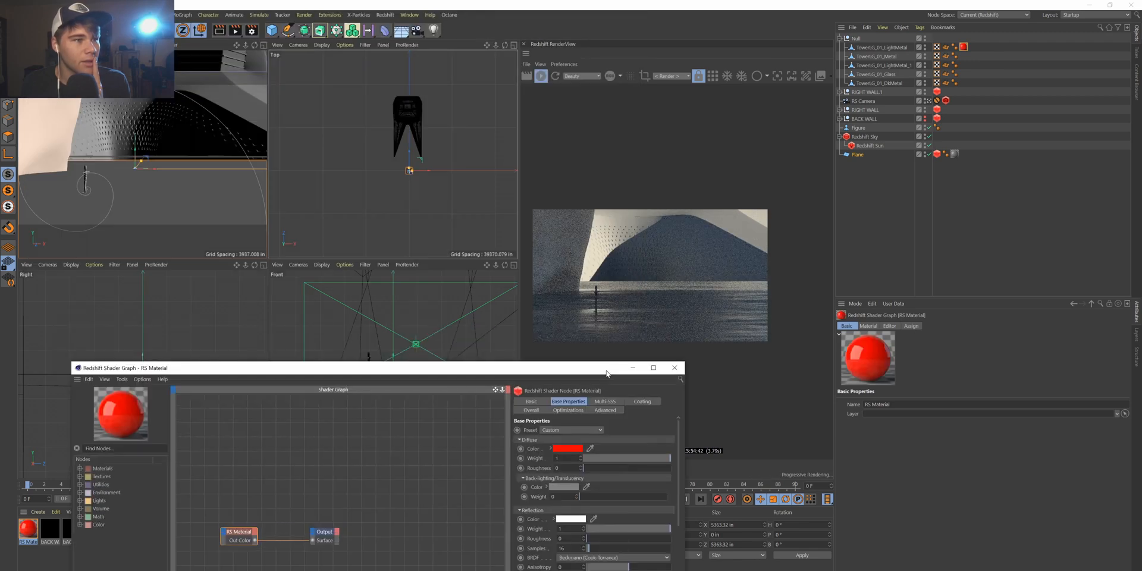
pyautogui.click(674, 368)
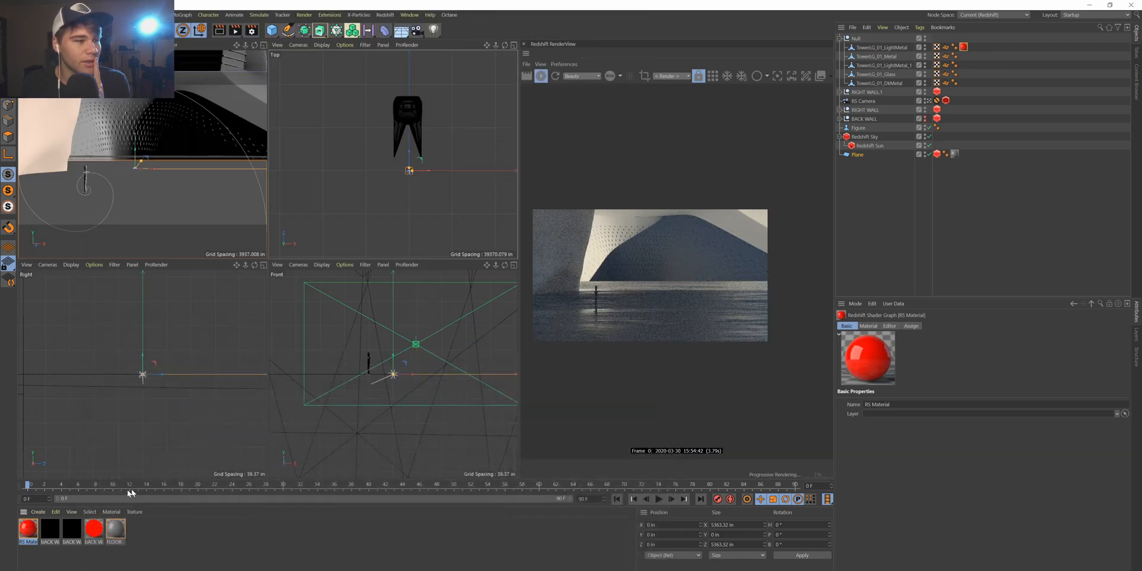
# Duplicate the red RS Material and set the copy's diffuse color to yellow-orange with a hue of 47°.
pyautogui.hotkey('ctrl', 'v')
pyautogui.doubleClick(28, 533)
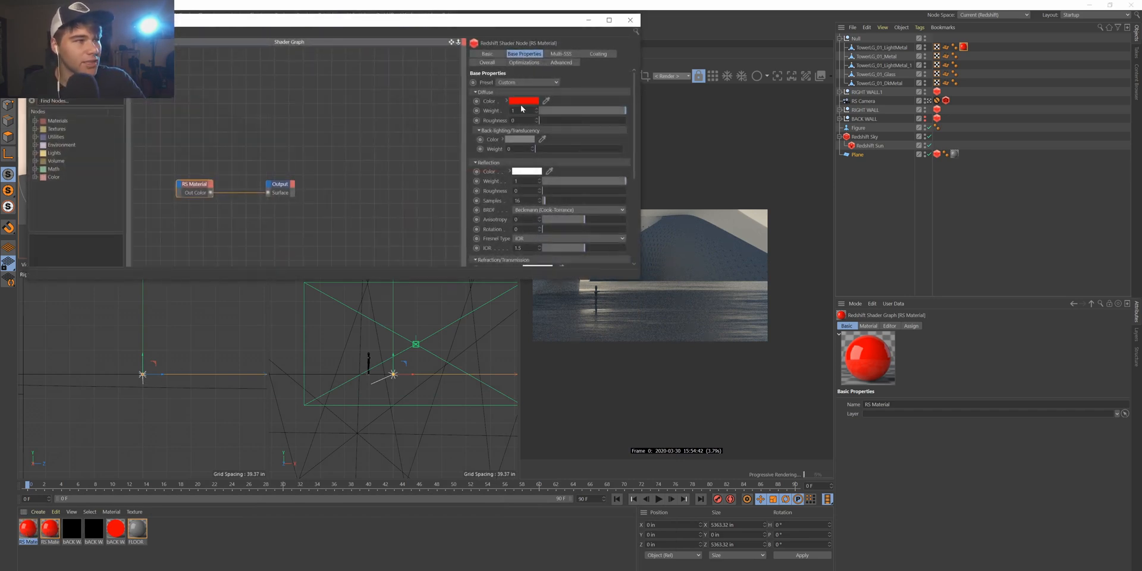
pyautogui.click(527, 101)
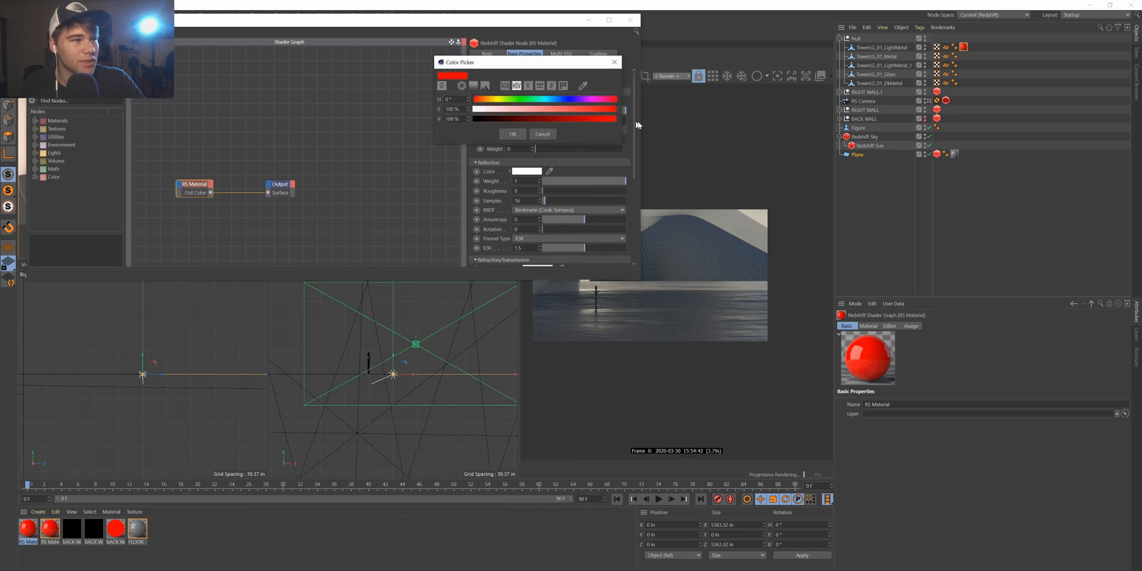
pyautogui.moveTo(476, 98)
pyautogui.mouseDown()
pyautogui.moveTo(505, 100)
pyautogui.moveTo(493, 99)
pyautogui.mouseUp()
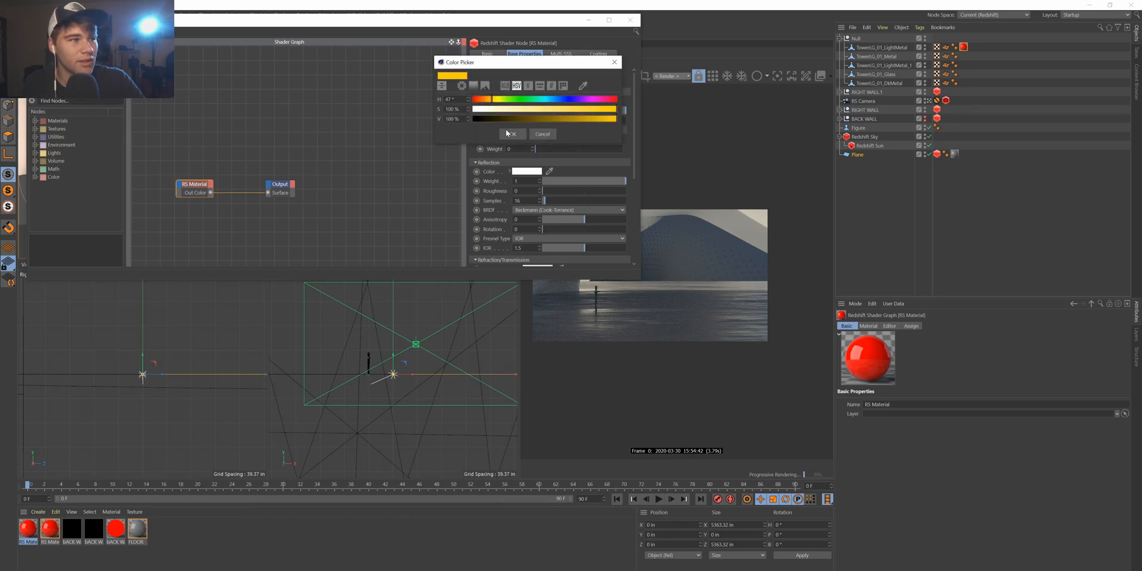
pyautogui.click(513, 134)
# Assign the yellow material to the TowerLG_01_Metal part and the red material to TowerLG_01_LightMetal_1.
pyautogui.moveTo(26, 530); pyautogui.dragTo(744, 148)
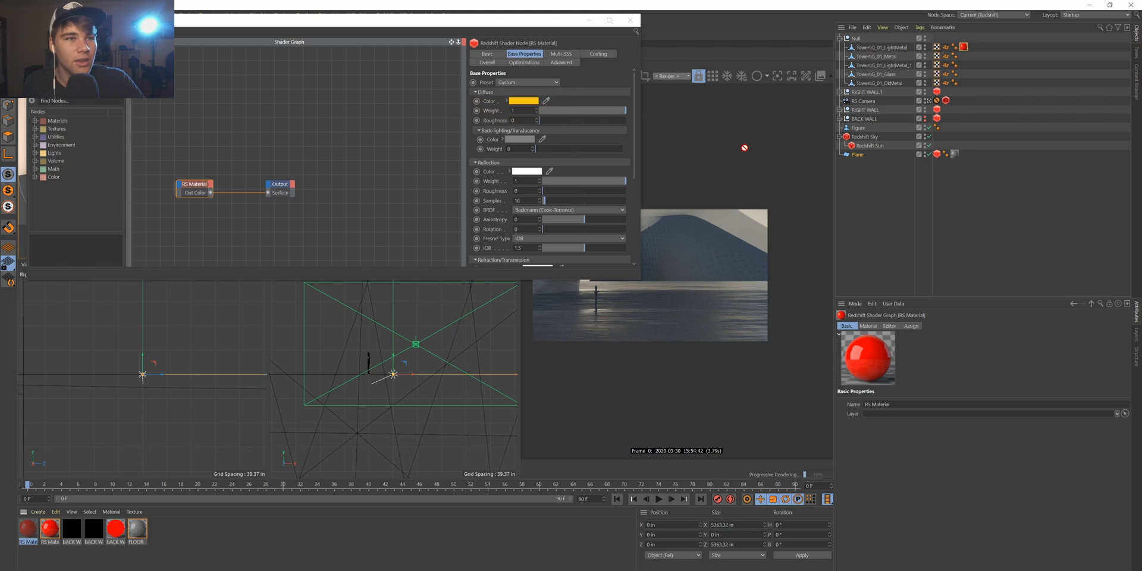
pyautogui.moveTo(880, 56); pyautogui.dragTo(880, 56)
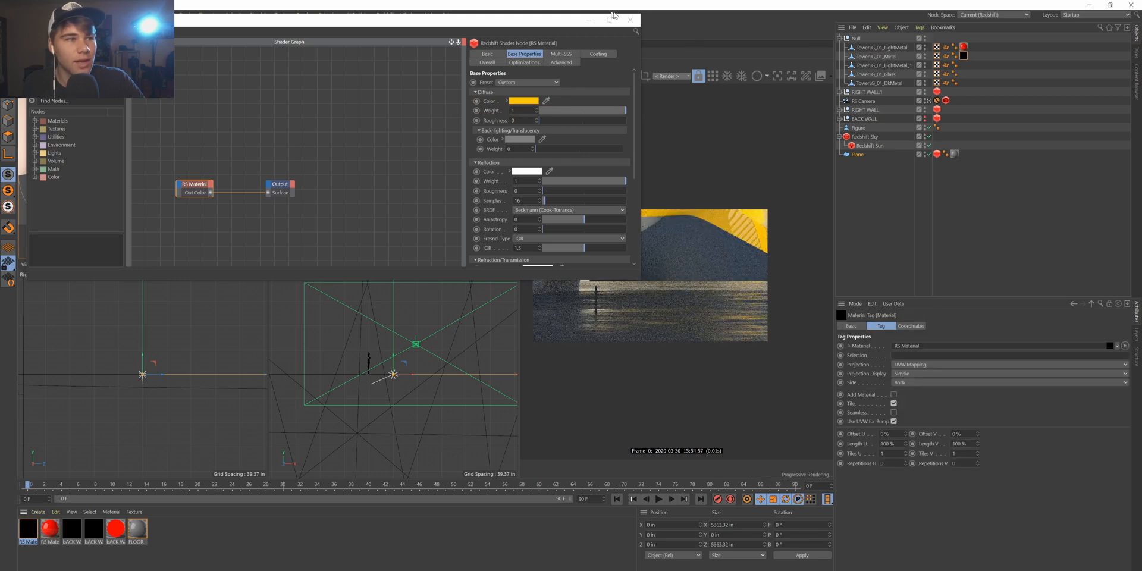
pyautogui.click(630, 20)
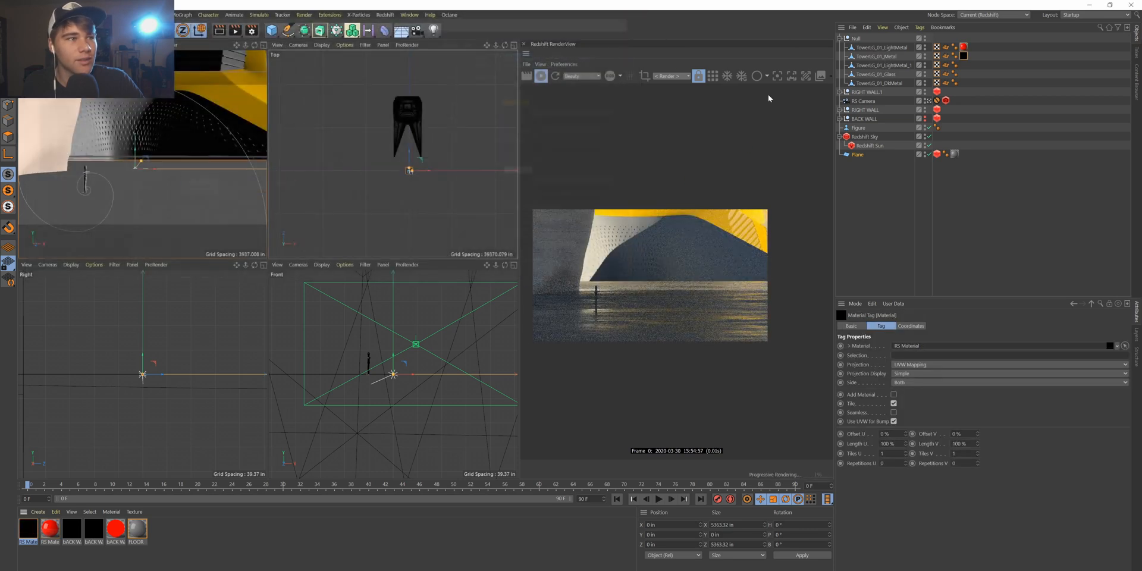
pyautogui.click(887, 65)
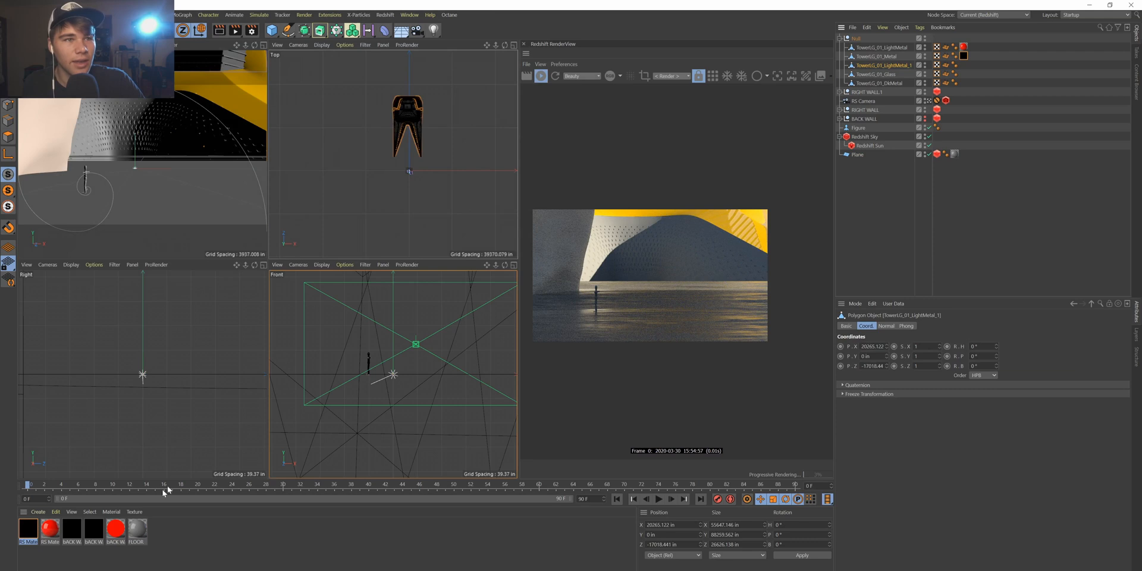
pyautogui.moveTo(50, 529); pyautogui.dragTo(909, 66)
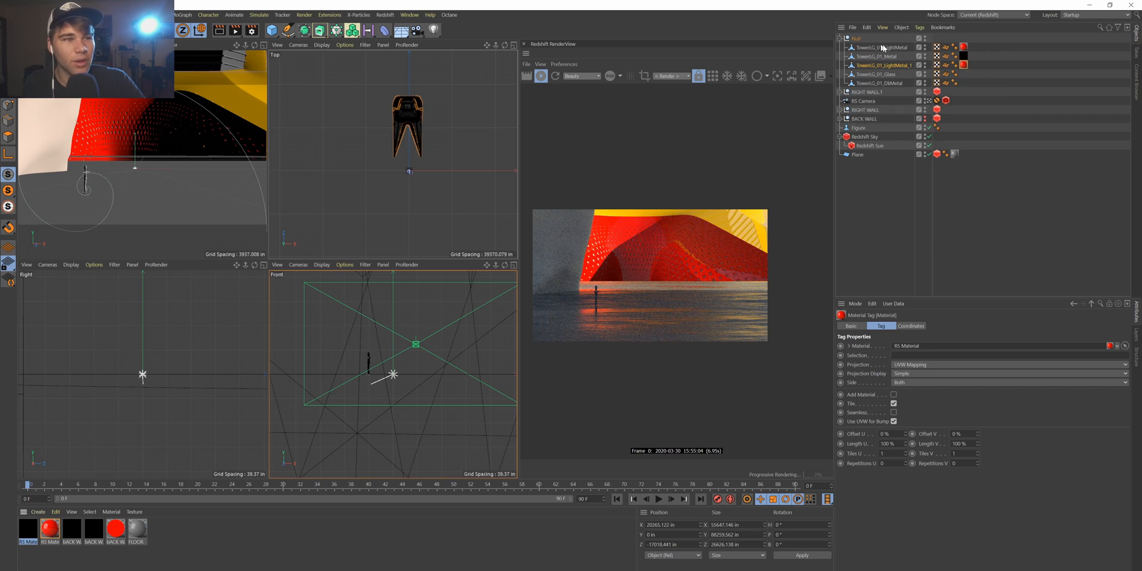
# Rename the red material as LIGHT METAL and the yellow material as METAL.
pyautogui.doubleClick(52, 541)
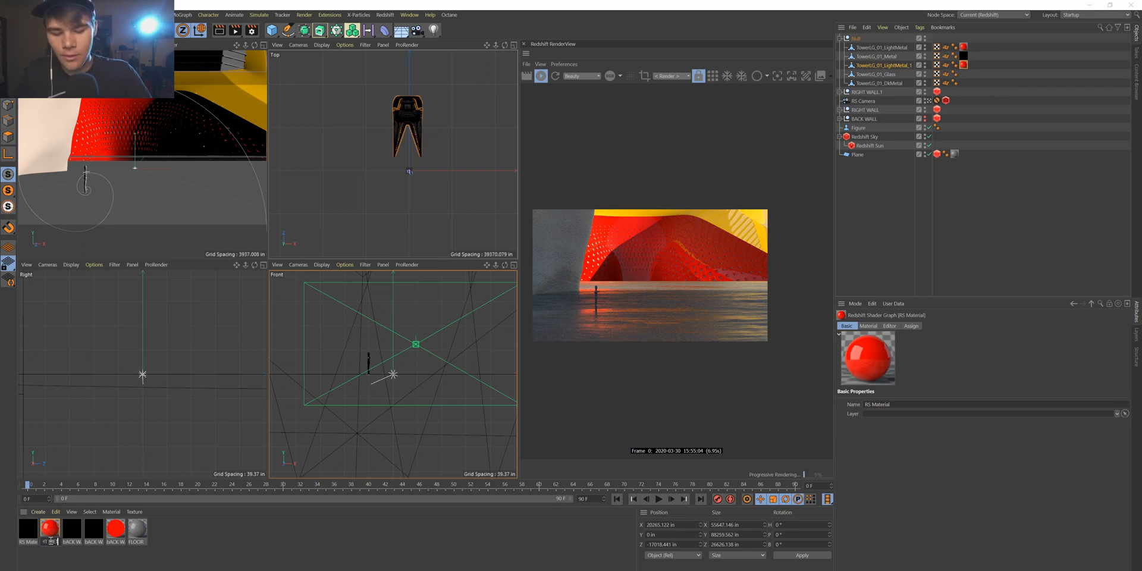
pyautogui.press('Return')
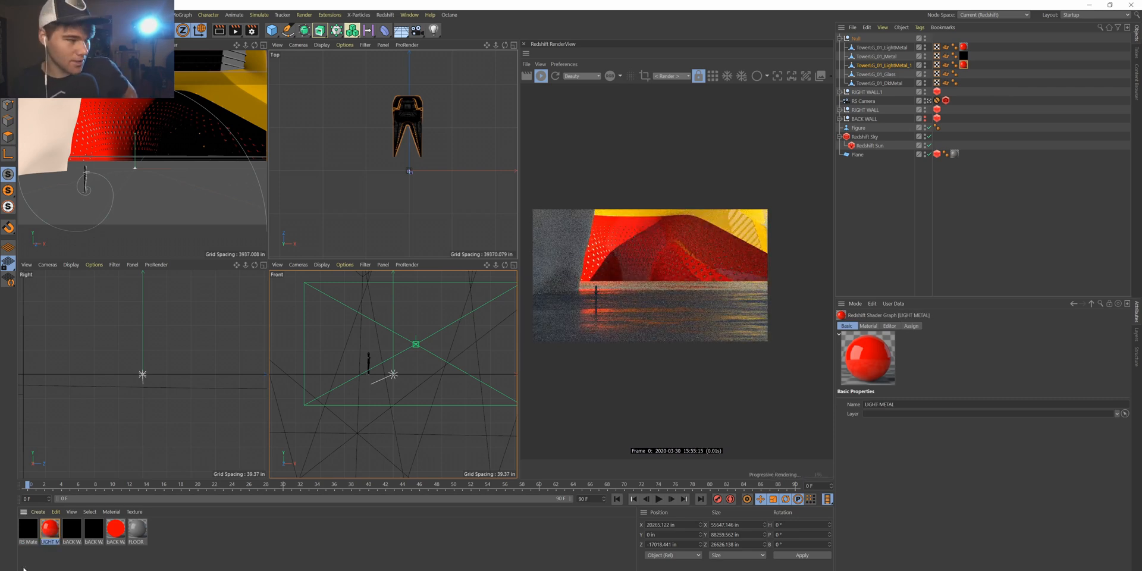
pyautogui.doubleClick(28, 541)
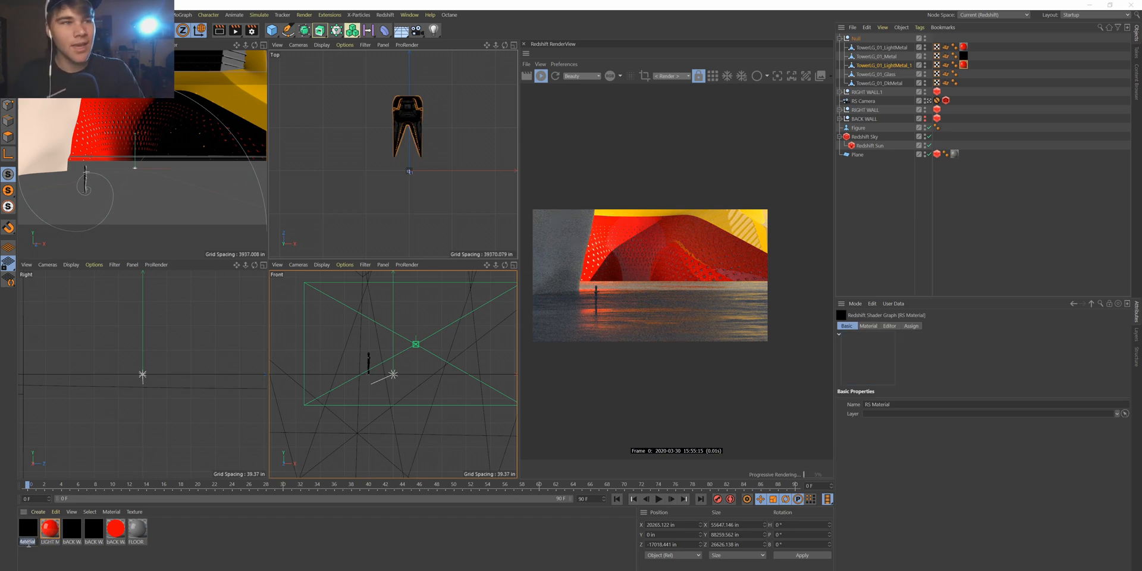
pyautogui.write('METAL')
pyautogui.press('Return')
# Open the LIGHT METAL material's shader graph, apply the Aluminium preset and place the window clear of the render.
pyautogui.doubleClick(50, 528)
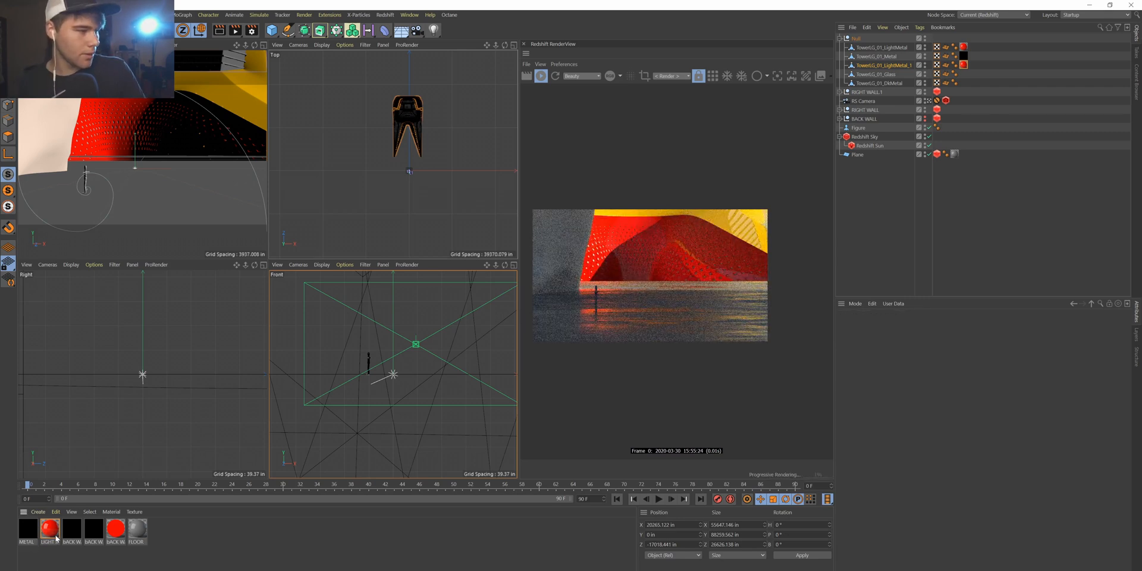
pyautogui.moveTo(411, 21); pyautogui.dragTo(864, 242)
pyautogui.click(980, 303)
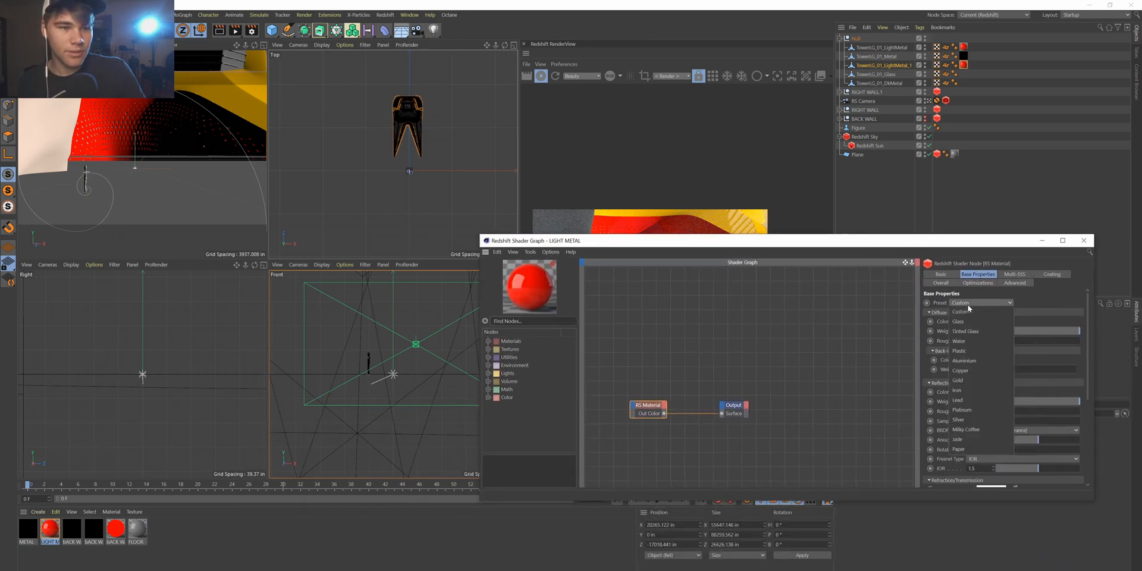
pyautogui.click(986, 361)
pyautogui.moveTo(875, 247); pyautogui.dragTo(318, 154)
# Try the Lead, Glass and Plastic presets on the LIGHT METAL material.
pyautogui.click(429, 214)
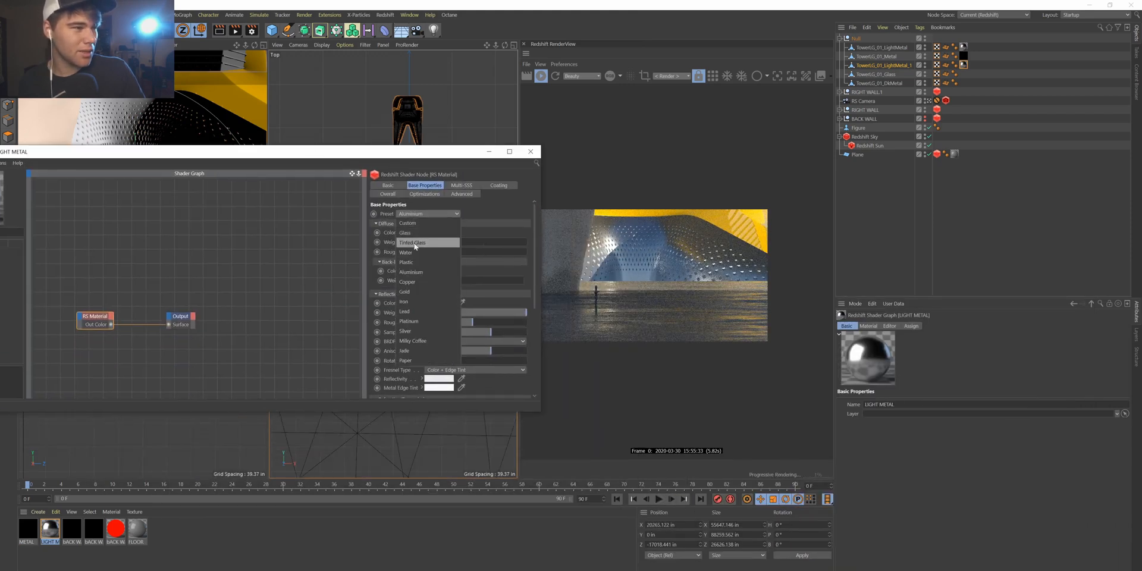
pyautogui.click(419, 311)
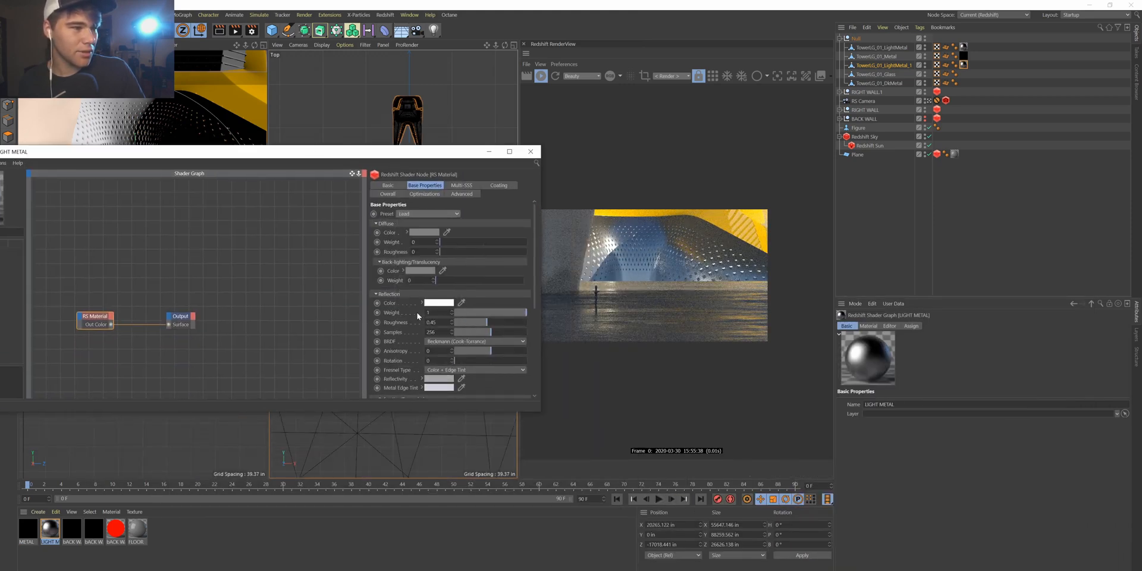
pyautogui.click(434, 216)
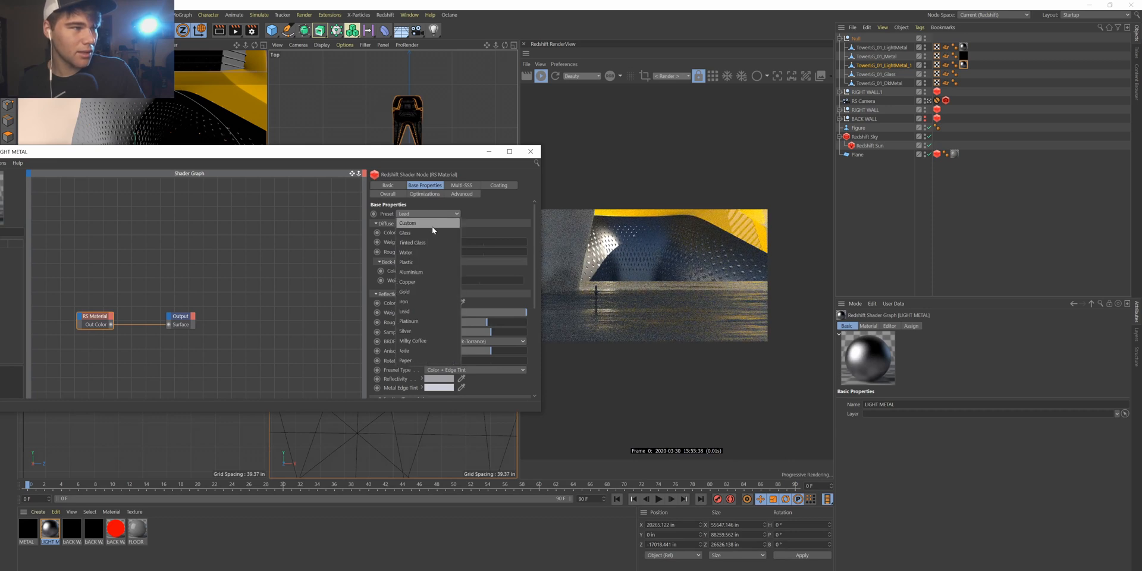
pyautogui.click(431, 230)
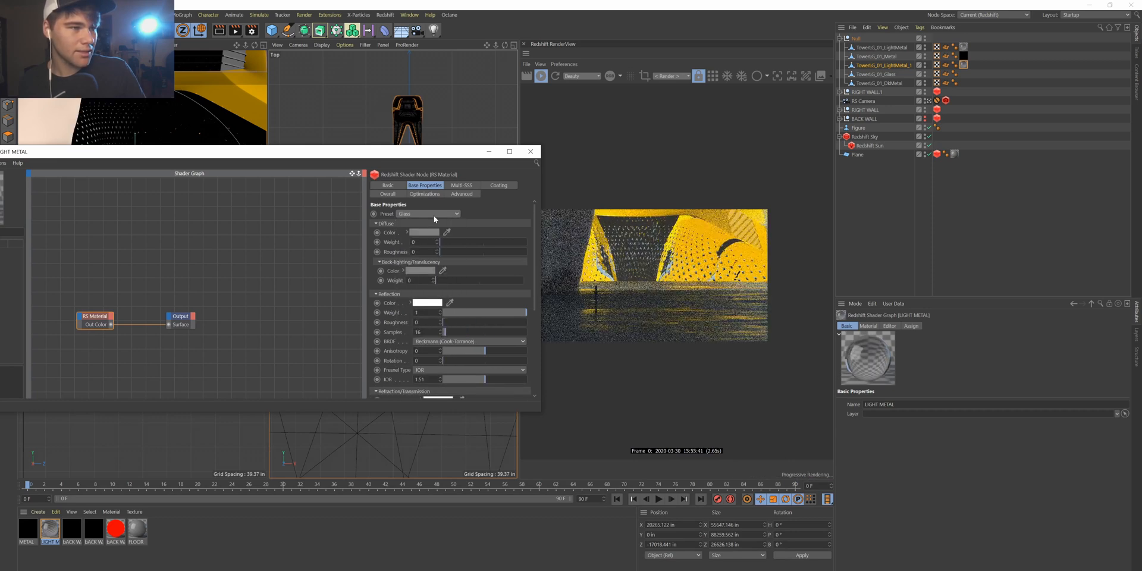
pyautogui.click(435, 215)
pyautogui.click(436, 262)
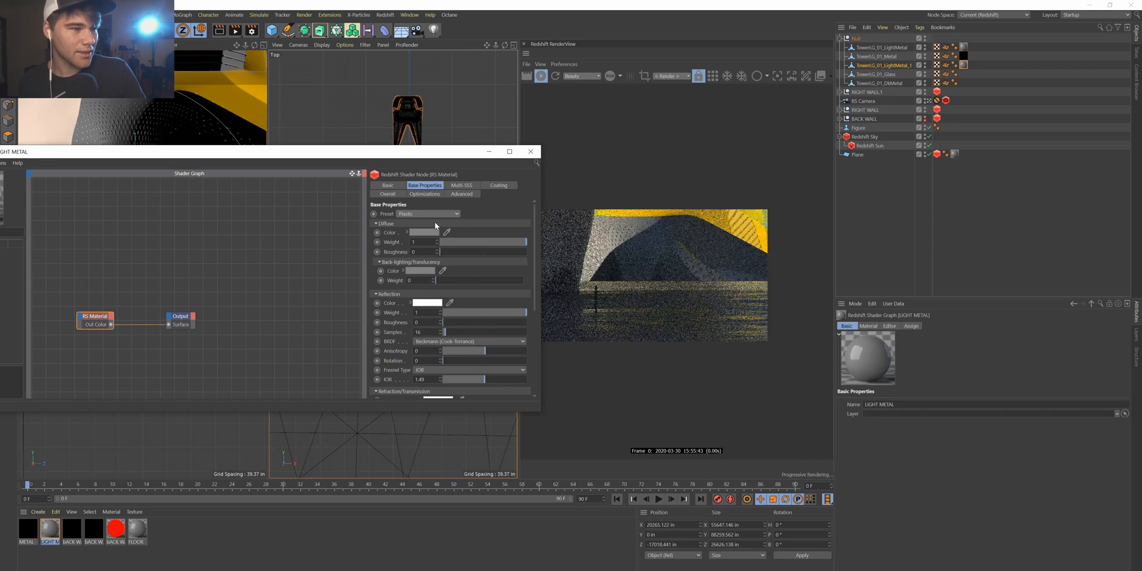
# Apply the Copper preset to the LIGHT METAL material and move its shader graph out of the way.
pyautogui.click(437, 216)
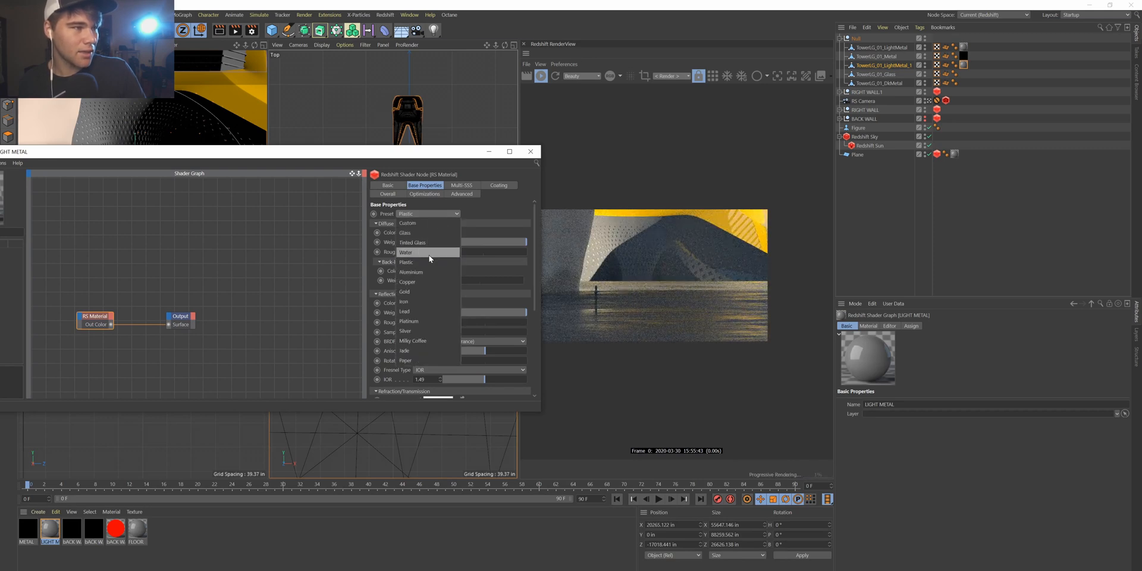
pyautogui.click(427, 275)
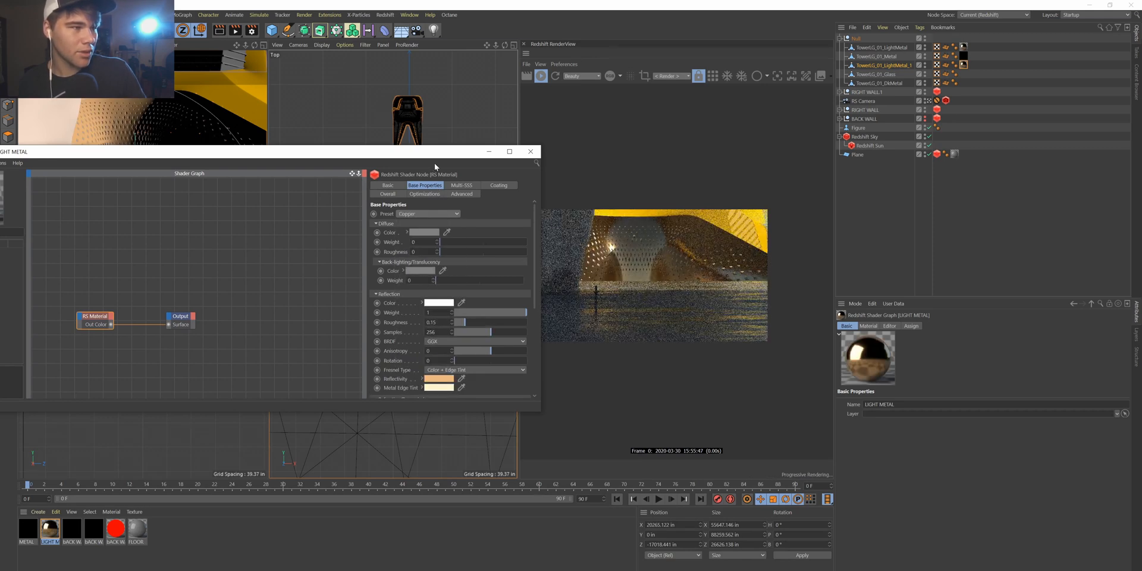
pyautogui.moveTo(435, 153); pyautogui.dragTo(0, 156)
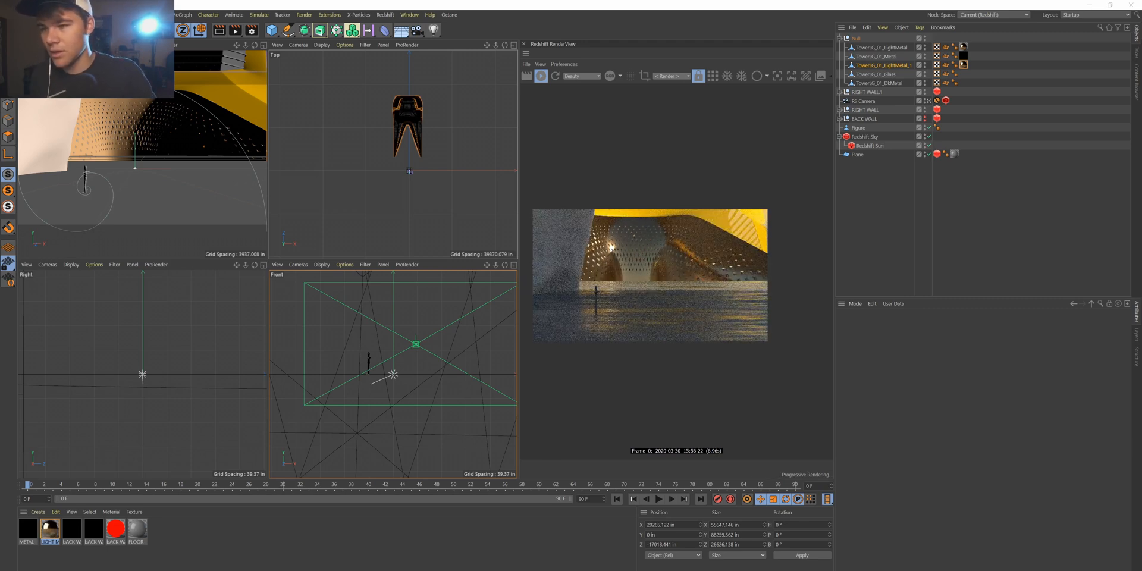
# Add a Redshift Object tag to the tower null, override its geometry settings and enable displacement.
pyautogui.rightClick(853, 40)
pyautogui.moveTo(901, 144)
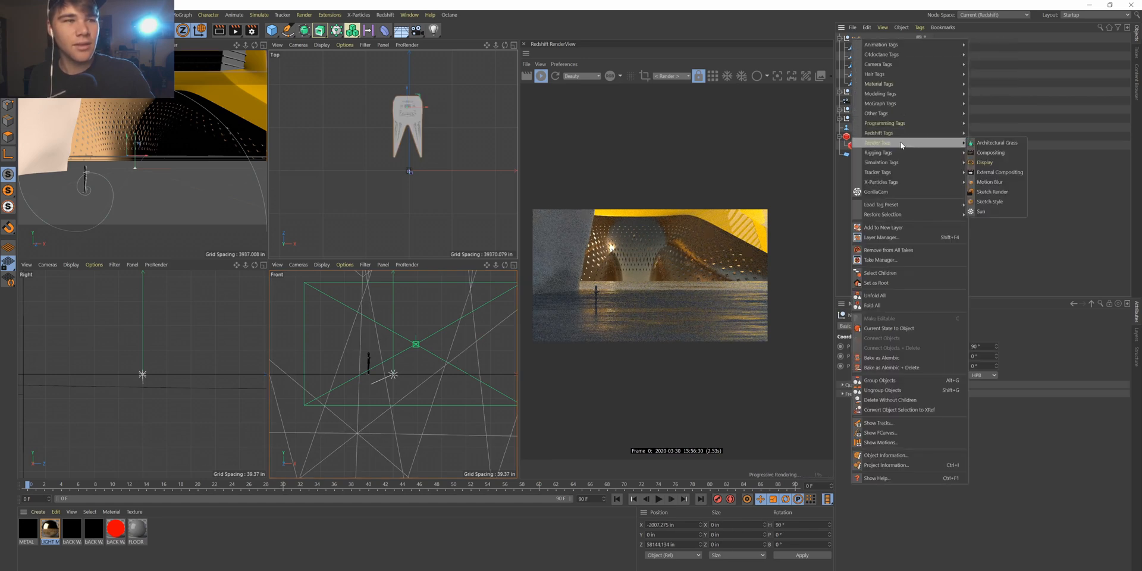
pyautogui.click(987, 144)
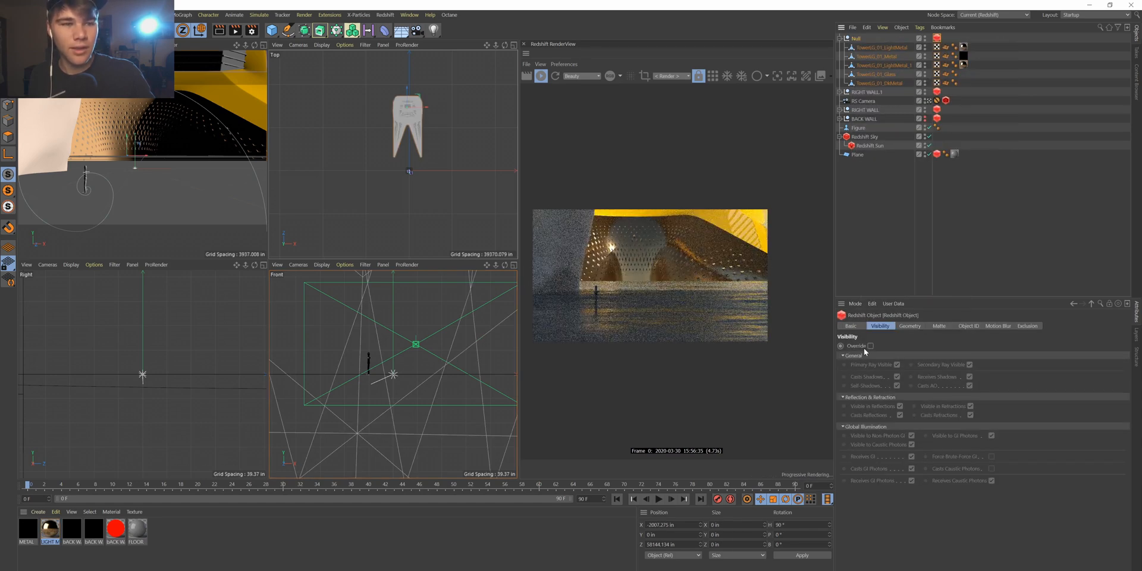
pyautogui.click(908, 327)
pyautogui.click(871, 346)
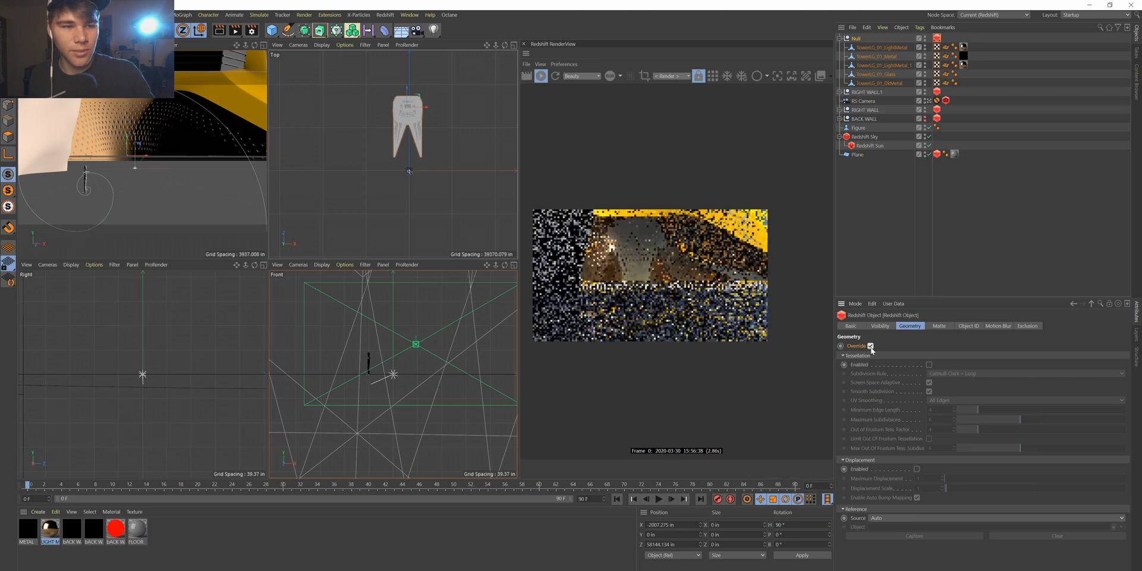
pyautogui.click(917, 469)
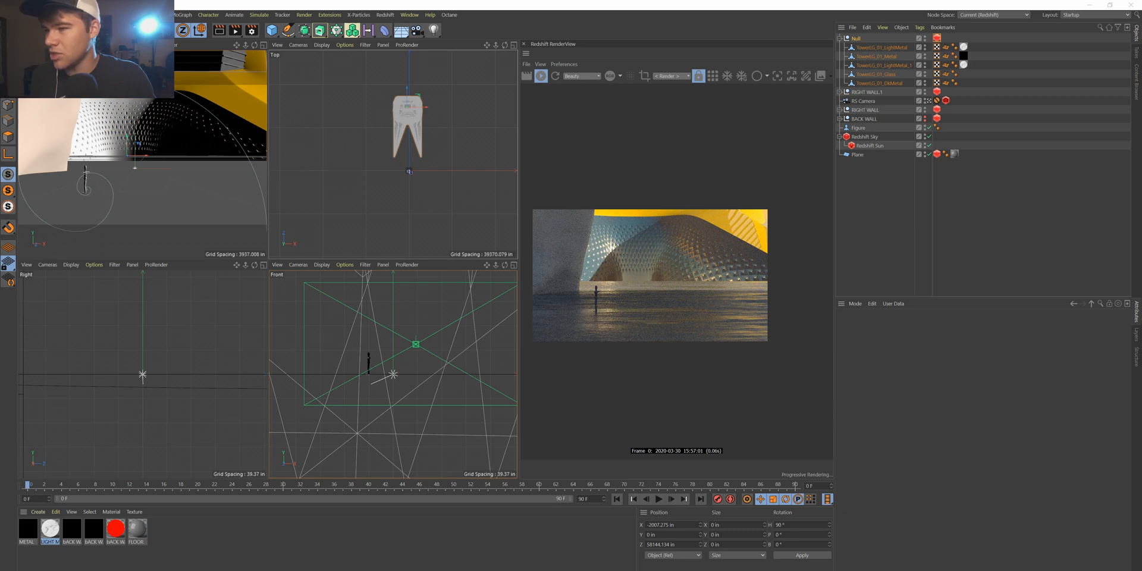
# Open the LIGHT METAL material's shader graph and apply the Plastic preset to its RS Material node.
pyautogui.moveTo(1141, 280); pyautogui.dragTo(766, 136)
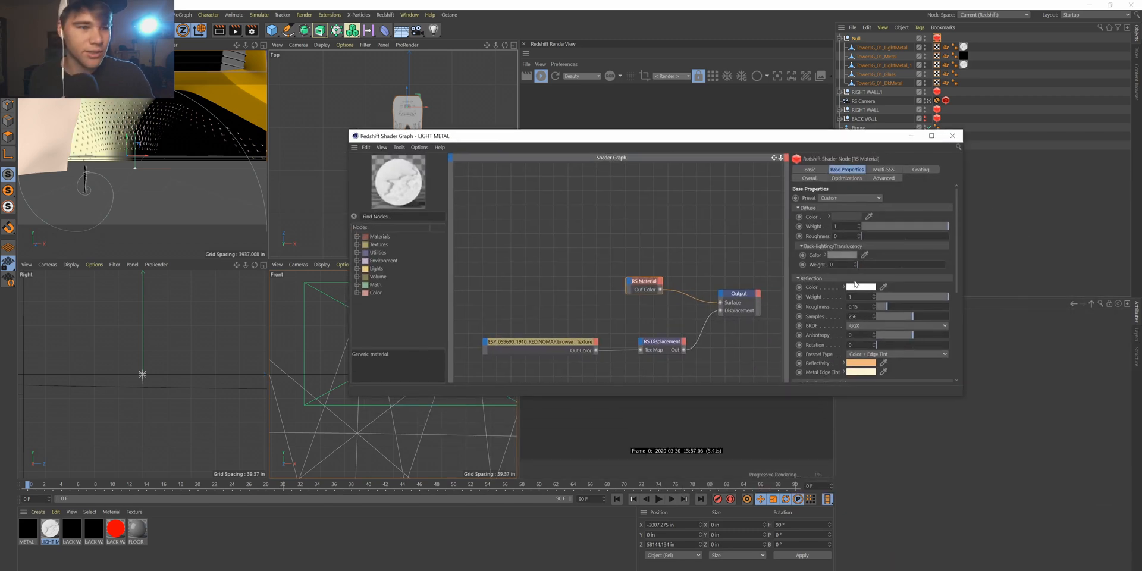
pyautogui.click(897, 326)
pyautogui.click(896, 334)
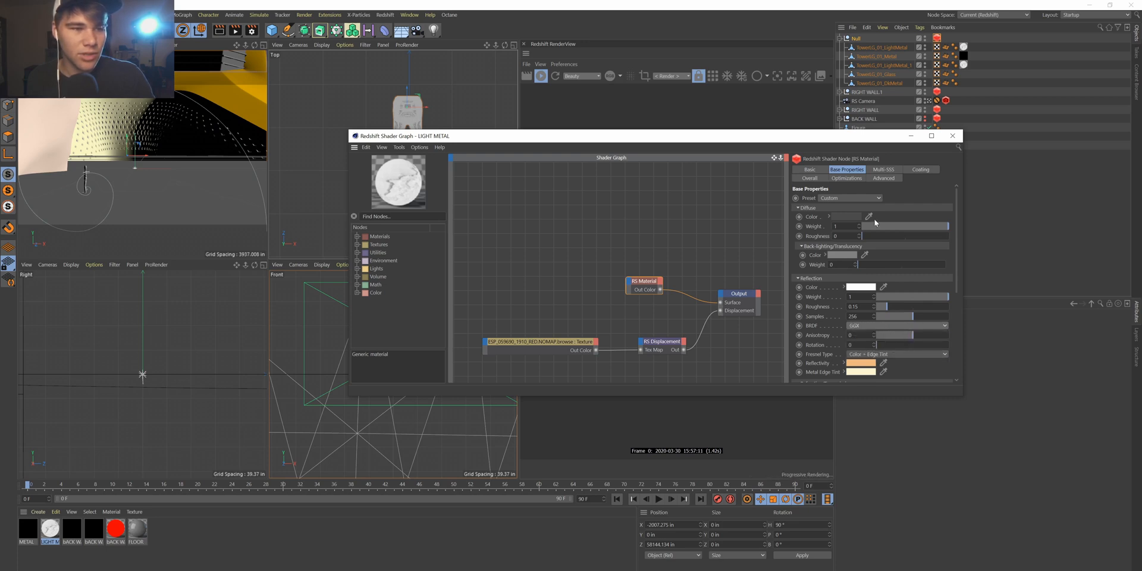
pyautogui.click(857, 199)
pyautogui.click(858, 246)
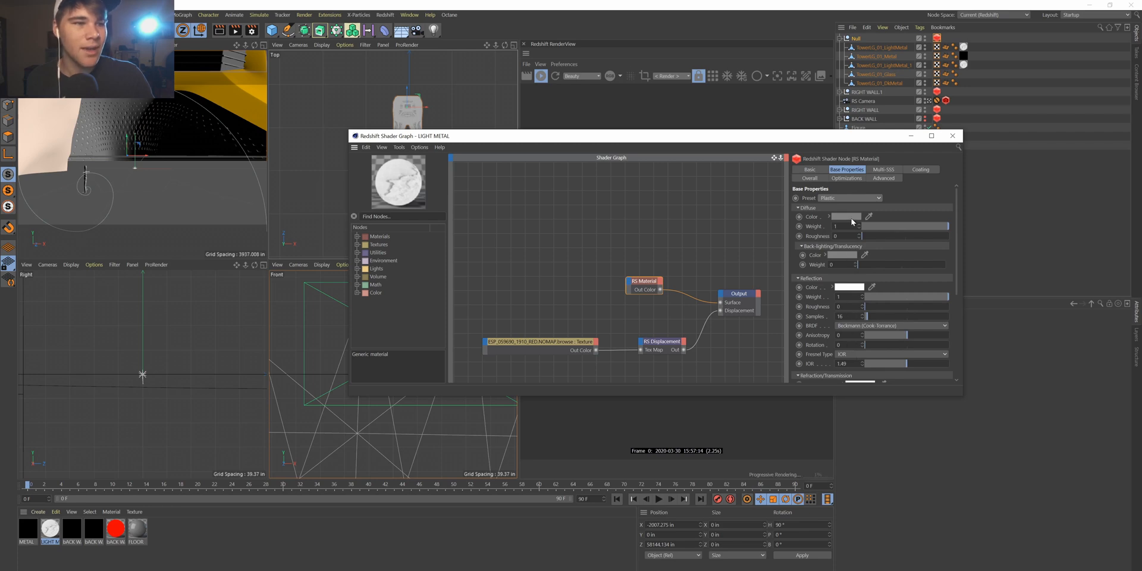
# Set the LIGHT METAL diffuse color to orange with hue 29°, saturation 91% and value 100%.
pyautogui.click(856, 217)
pyautogui.moveTo(858, 233); pyautogui.dragTo(945, 234)
pyautogui.moveTo(806, 214); pyautogui.dragTo(815, 213)
pyautogui.moveTo(814, 222)
pyautogui.mouseDown()
pyautogui.moveTo(930, 225)
pyautogui.moveTo(810, 215)
pyautogui.mouseUp()
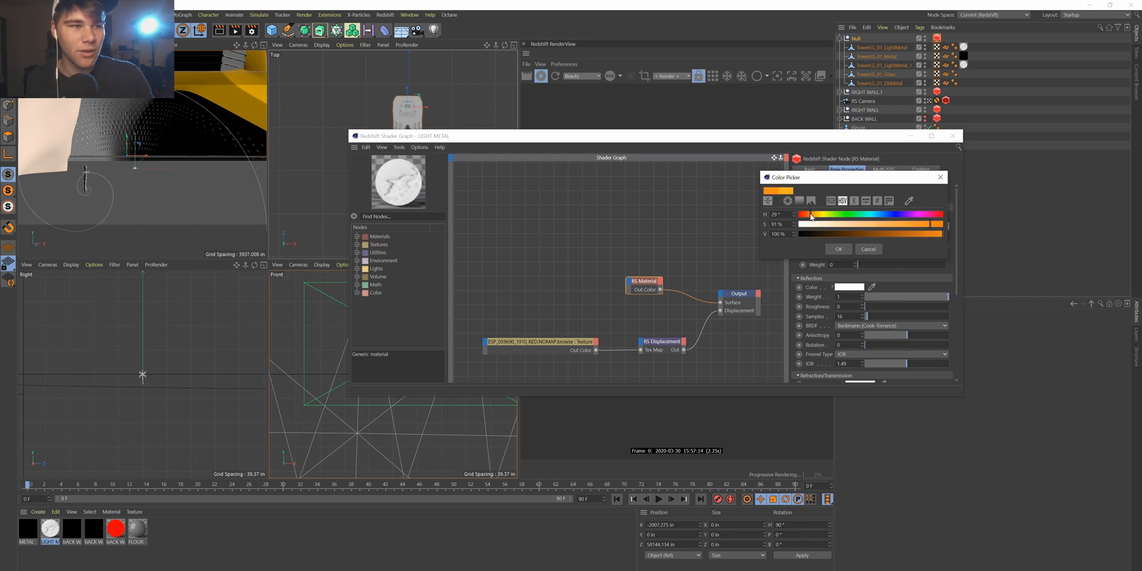
pyautogui.click(846, 252)
# Soften the LIGHT METAL diffuse color to a pale cream with 15% saturation and close the shader graph.
pyautogui.moveTo(698, 136); pyautogui.dragTo(313, 188)
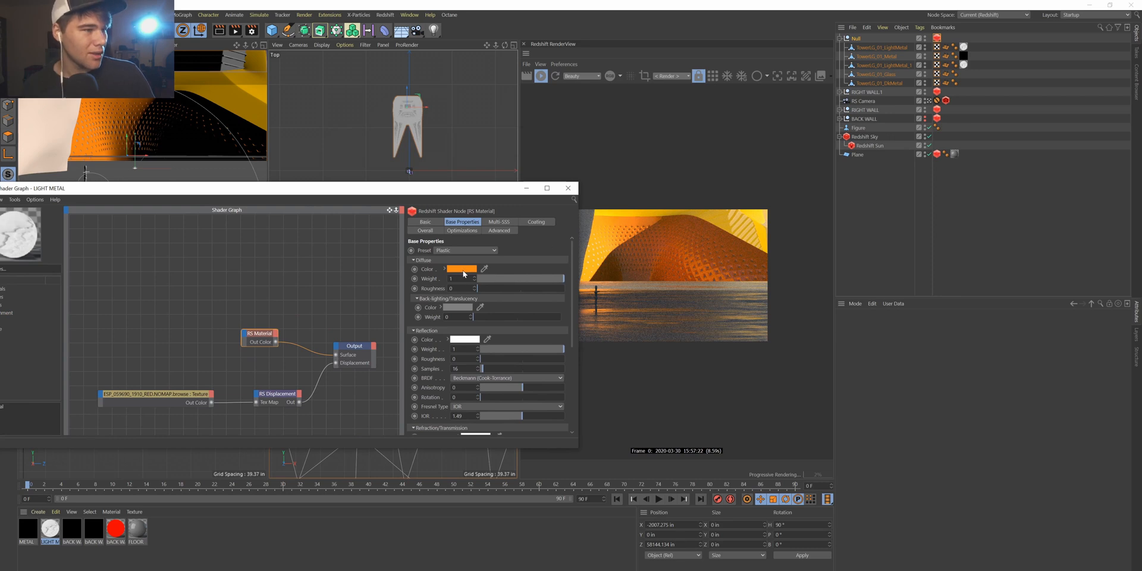
pyautogui.click(467, 271)
pyautogui.click(423, 277)
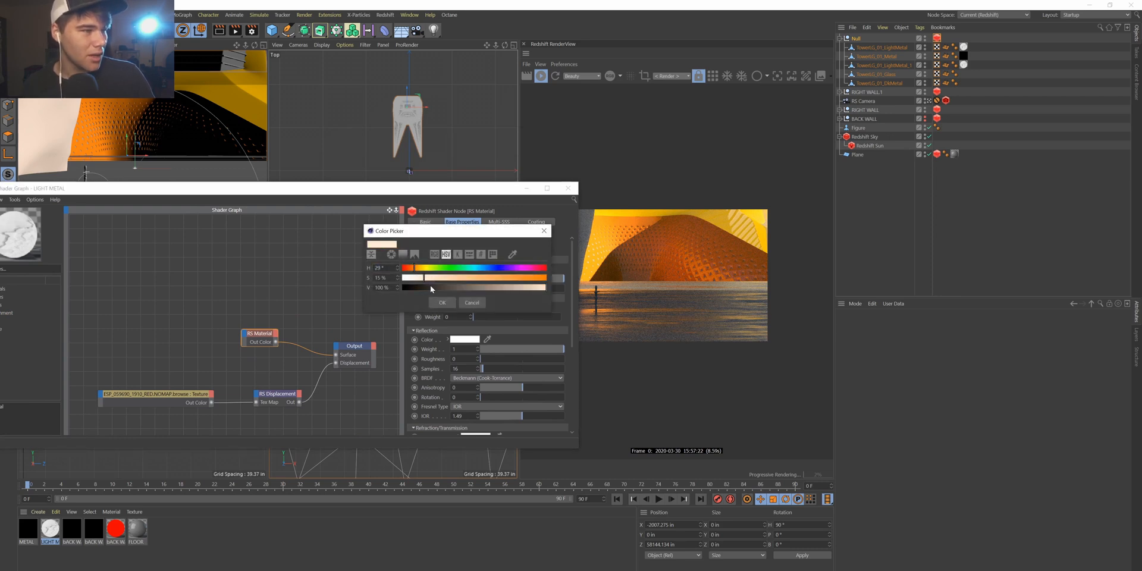
pyautogui.click(441, 301)
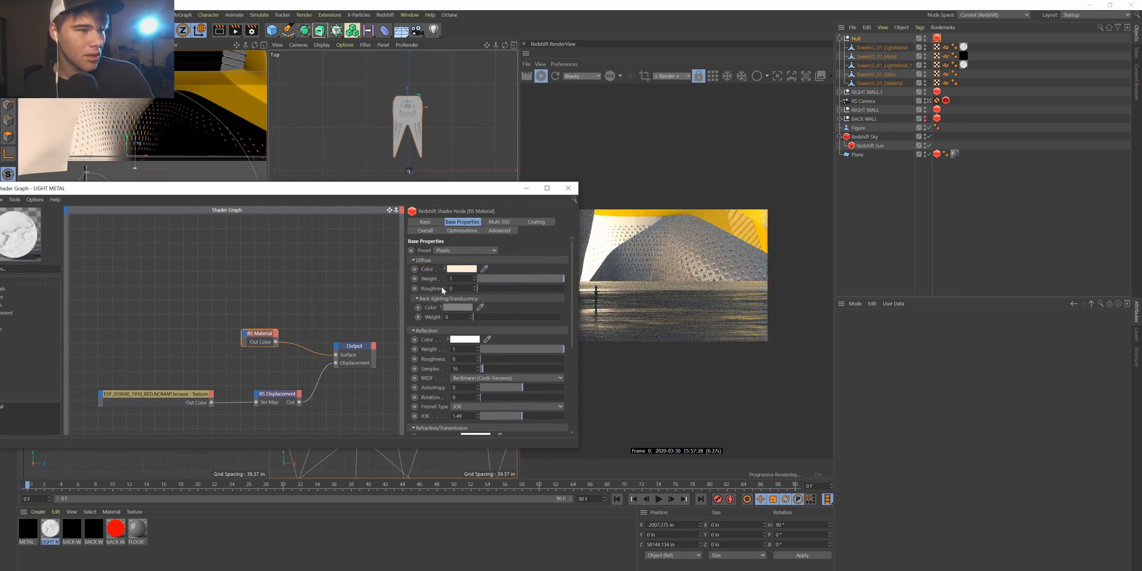
pyautogui.click(568, 188)
# Switch bucket rendering on and back off in the Redshift render view.
pyautogui.scroll(-6, 691, 322)
pyautogui.scroll(7, 609, 263)
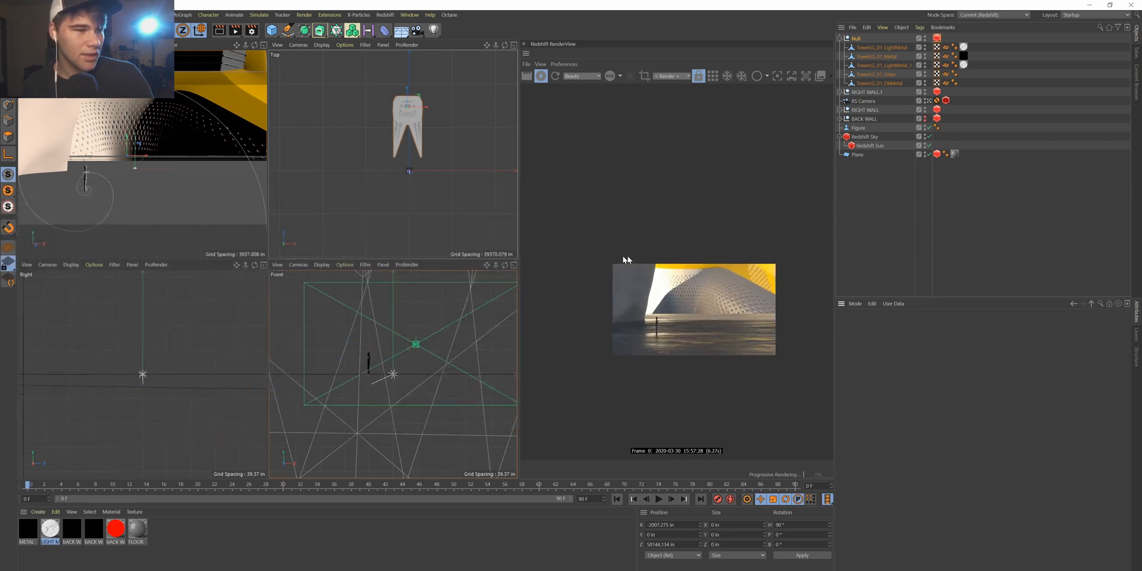
pyautogui.scroll(-3, 671, 292)
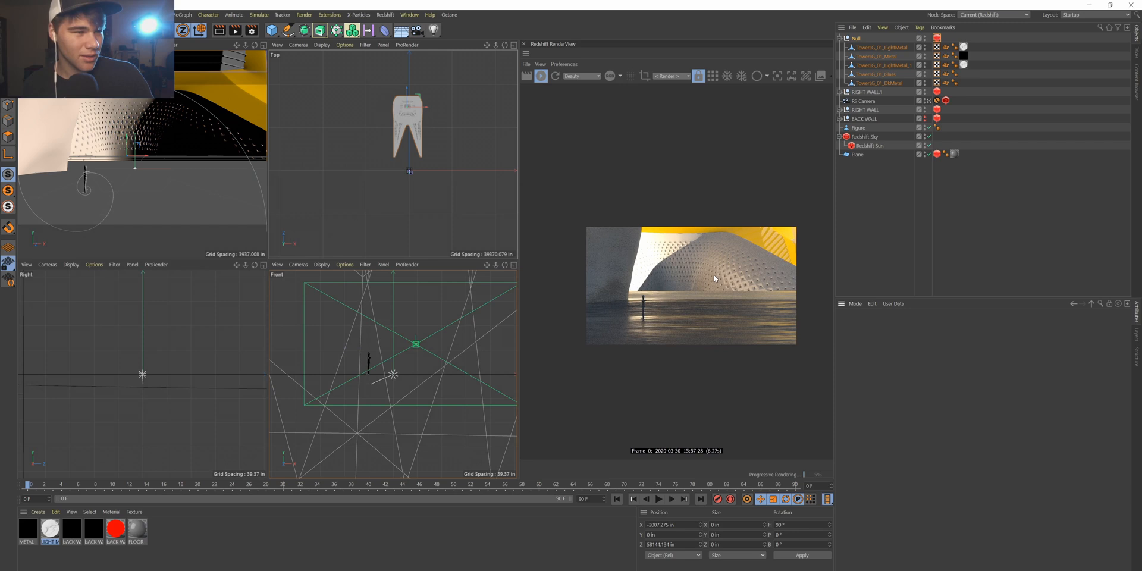
pyautogui.scroll(5, 661, 265)
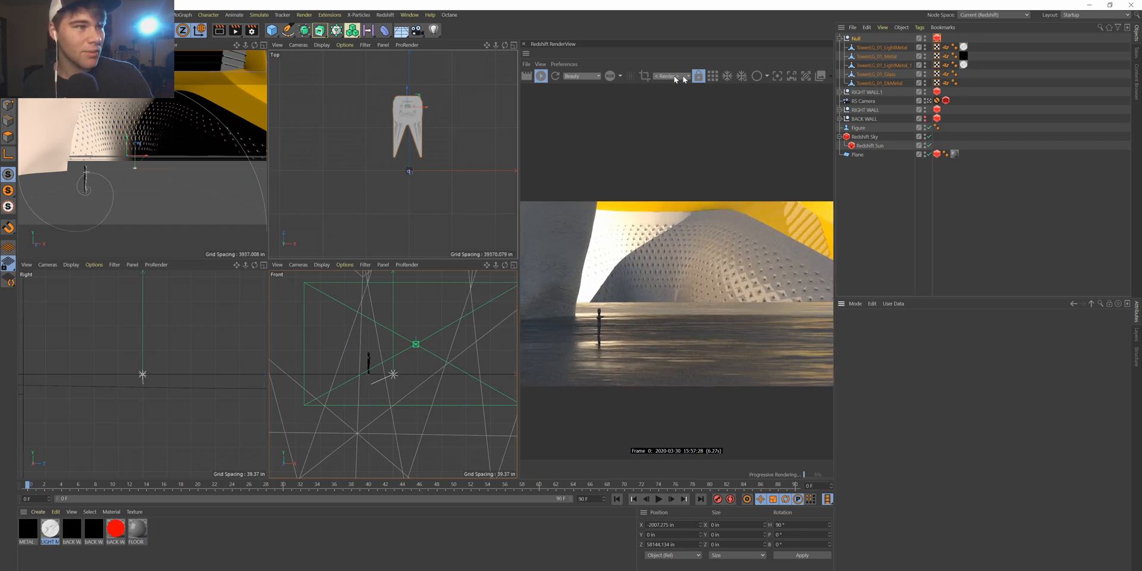
pyautogui.click(713, 76)
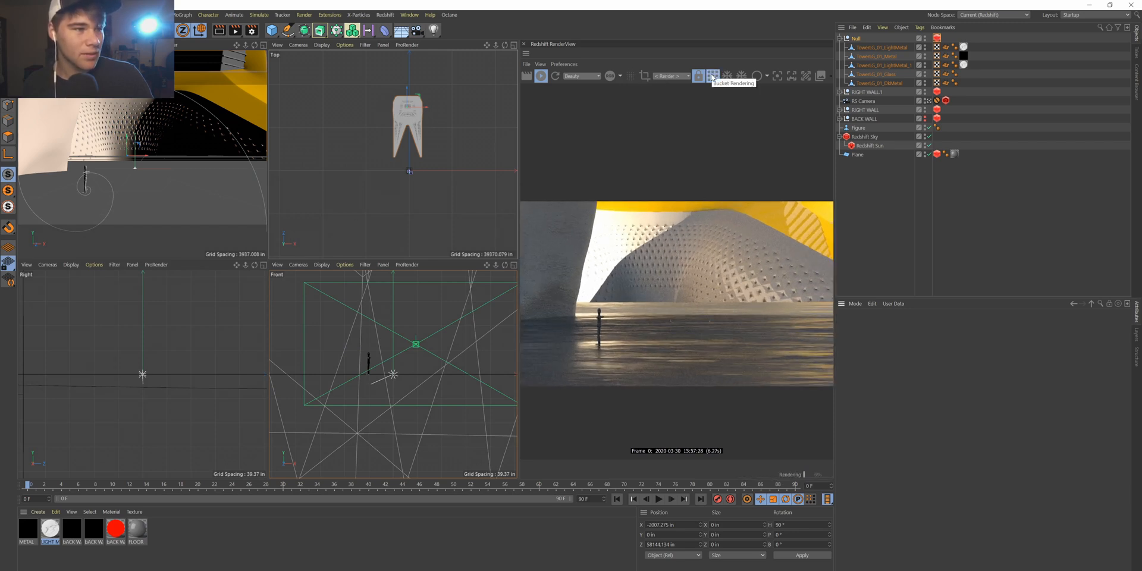
pyautogui.click(712, 77)
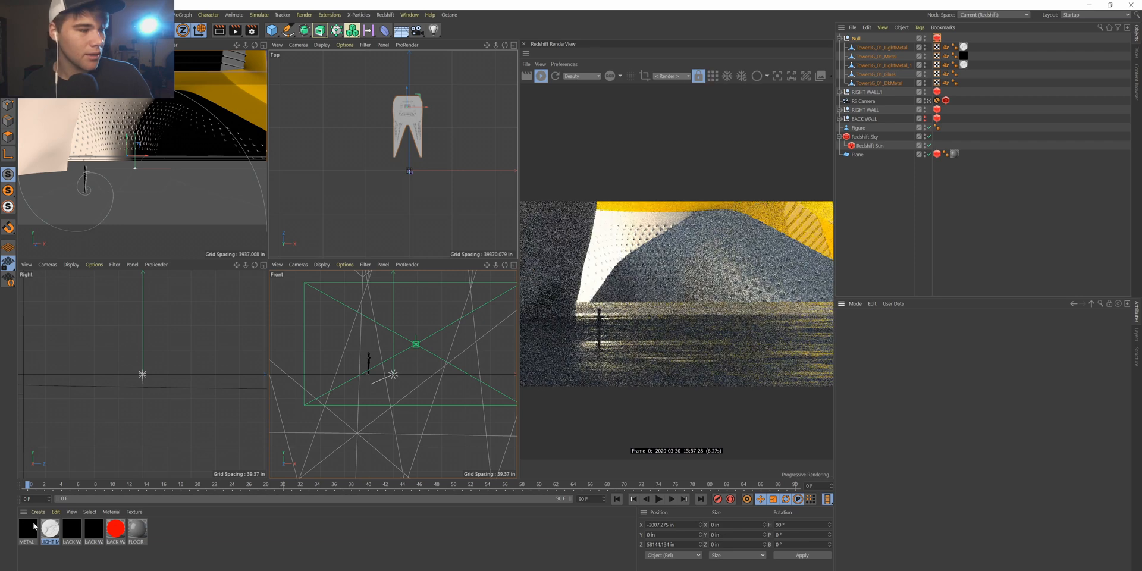
# Inspect the Null's Redshift Object tag geometry settings and the LIGHT METAL material's RS Material properties.
pyautogui.click(938, 38)
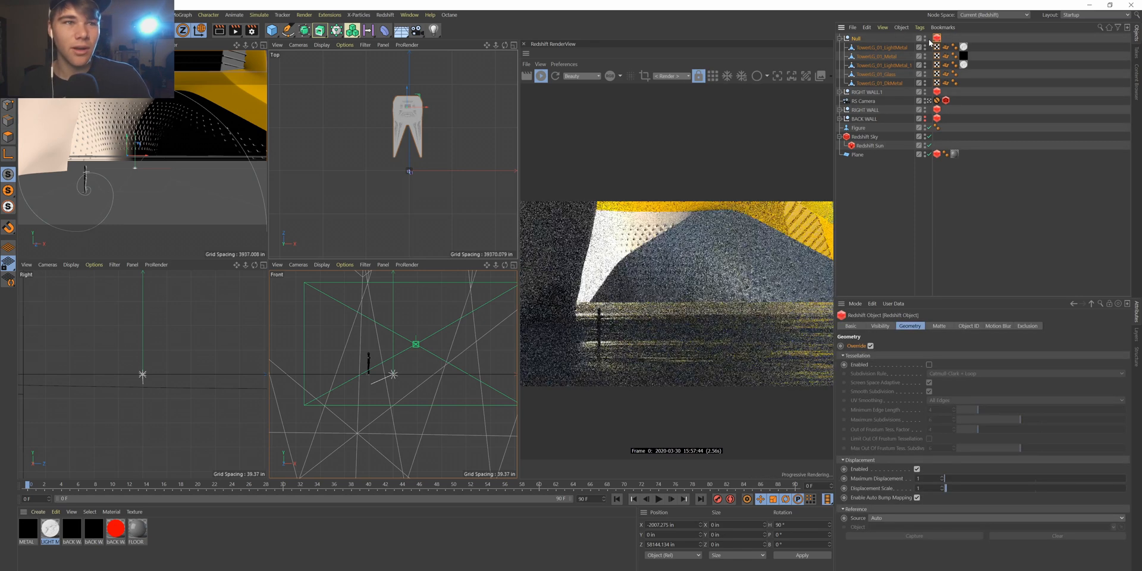
pyautogui.doubleClick(45, 531)
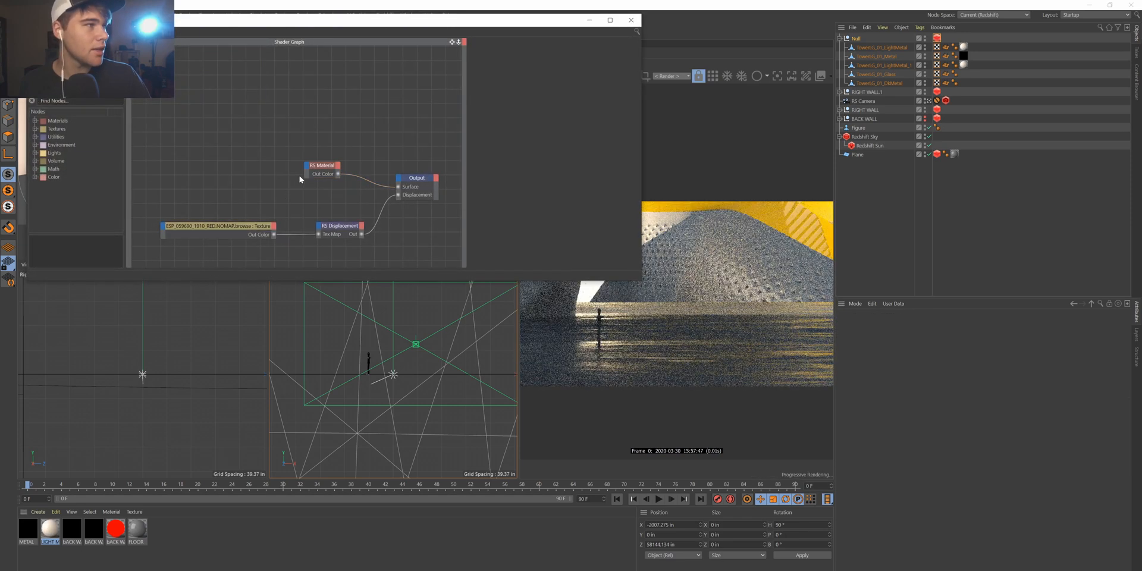
pyautogui.moveTo(320, 166); pyautogui.dragTo(302, 153)
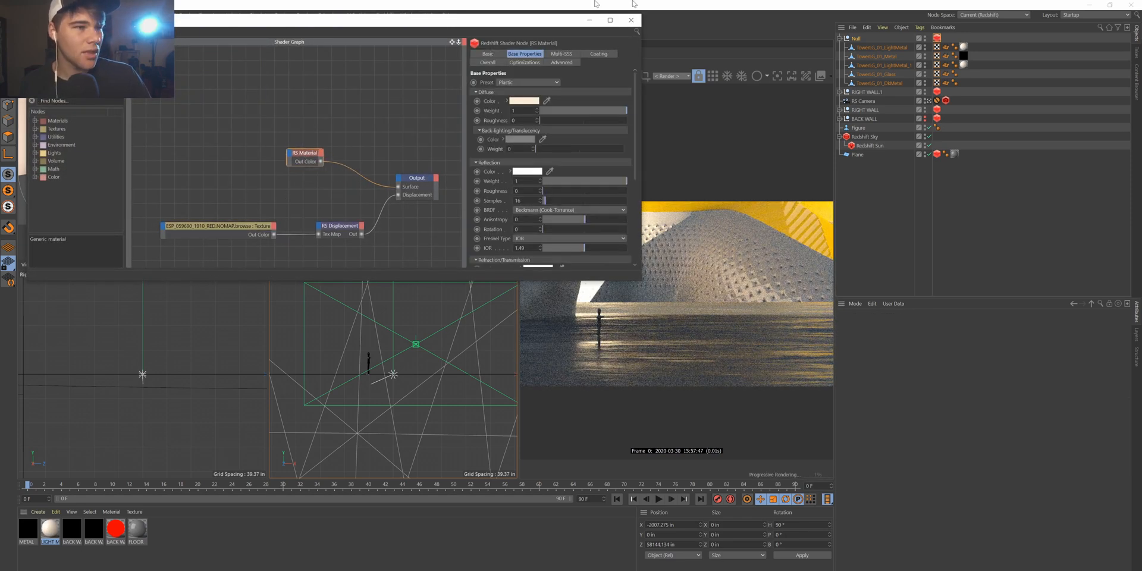
# Close the shader graph and rotate the Null holding the tower meshes to a heading of about -250°.
pyautogui.click(857, 39)
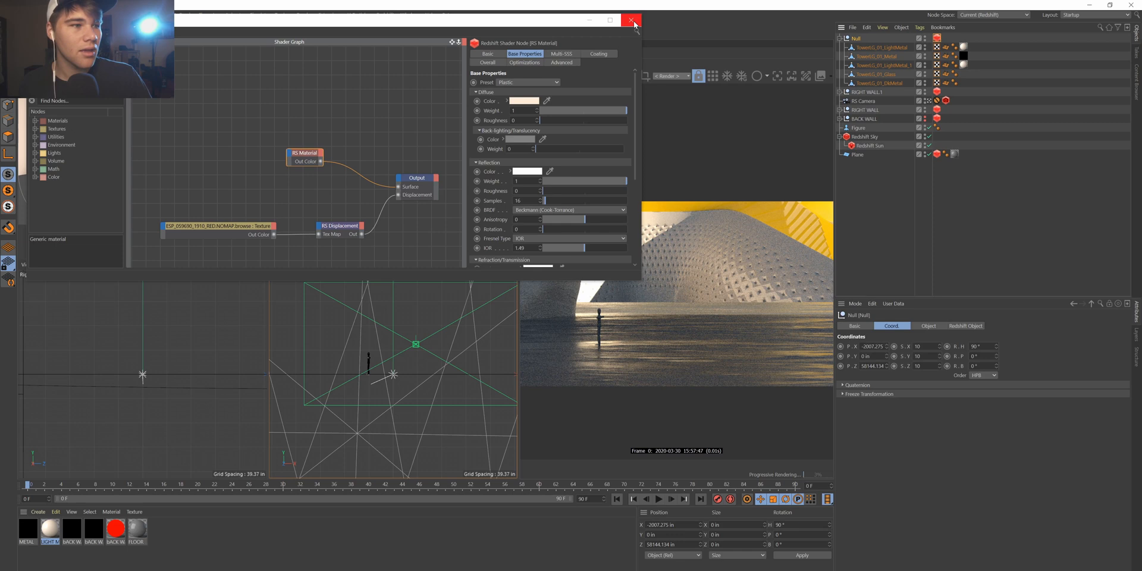
pyautogui.click(632, 21)
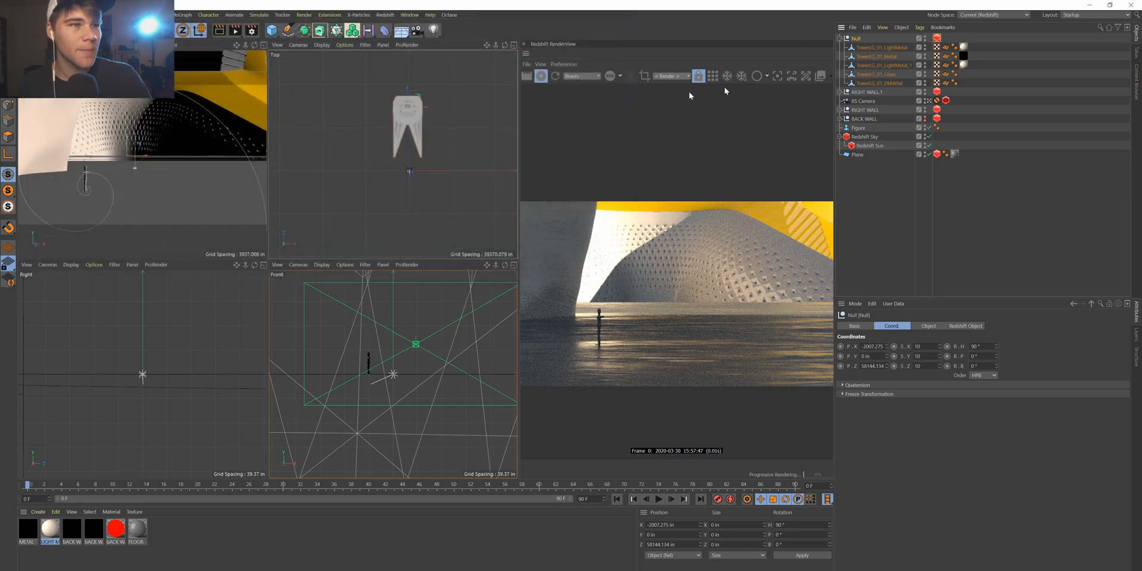
pyautogui.press('r')
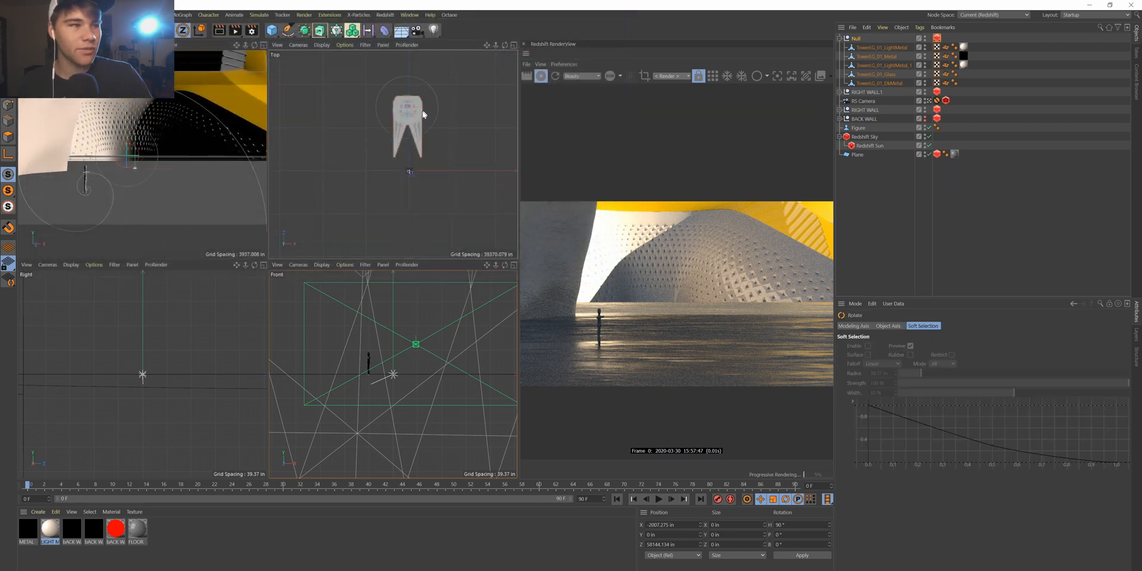
pyautogui.moveTo(417, 116); pyautogui.dragTo(496, 154)
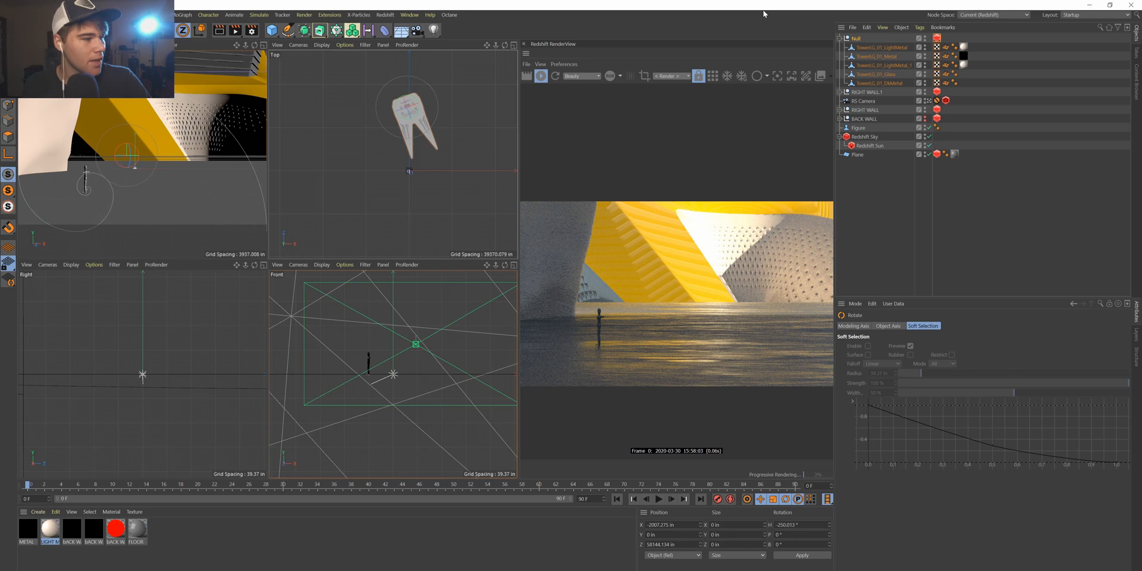
# Reopen the LIGHT METAL shader graph and rearrange its texture and RS Displacement nodes closer to the RS Material.
pyautogui.doubleClick(51, 539)
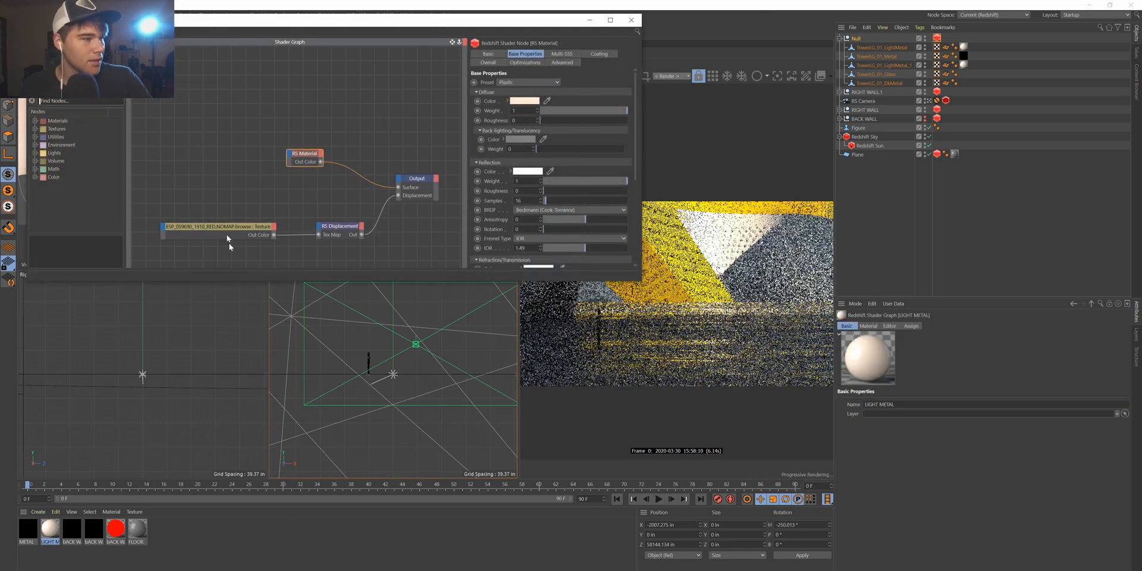
pyautogui.moveTo(262, 235); pyautogui.dragTo(244, 247)
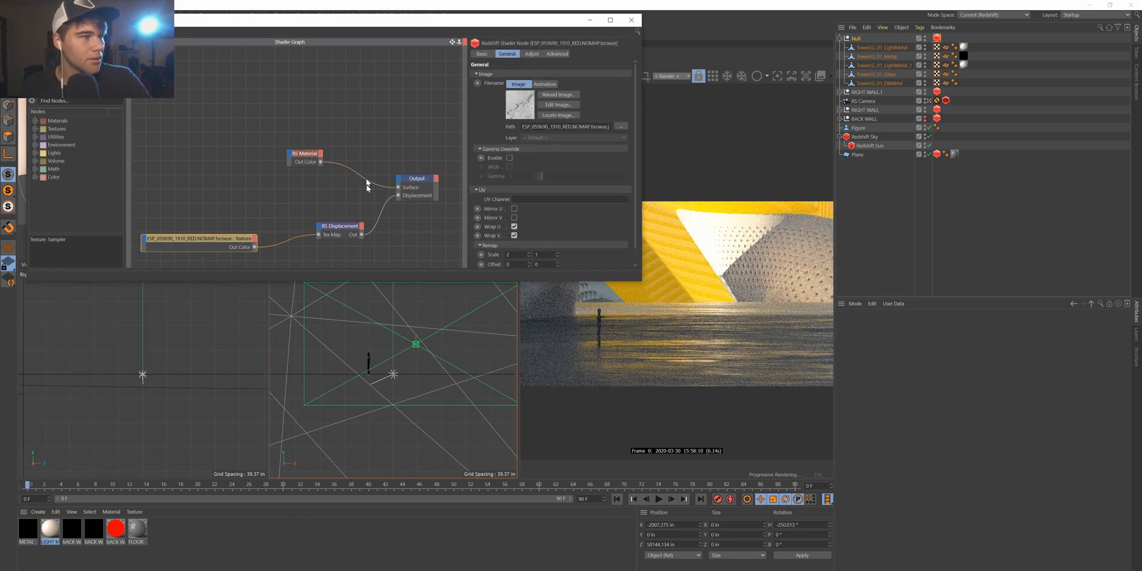
pyautogui.moveTo(360, 227); pyautogui.dragTo(312, 190)
pyautogui.moveTo(230, 235); pyautogui.dragTo(198, 199)
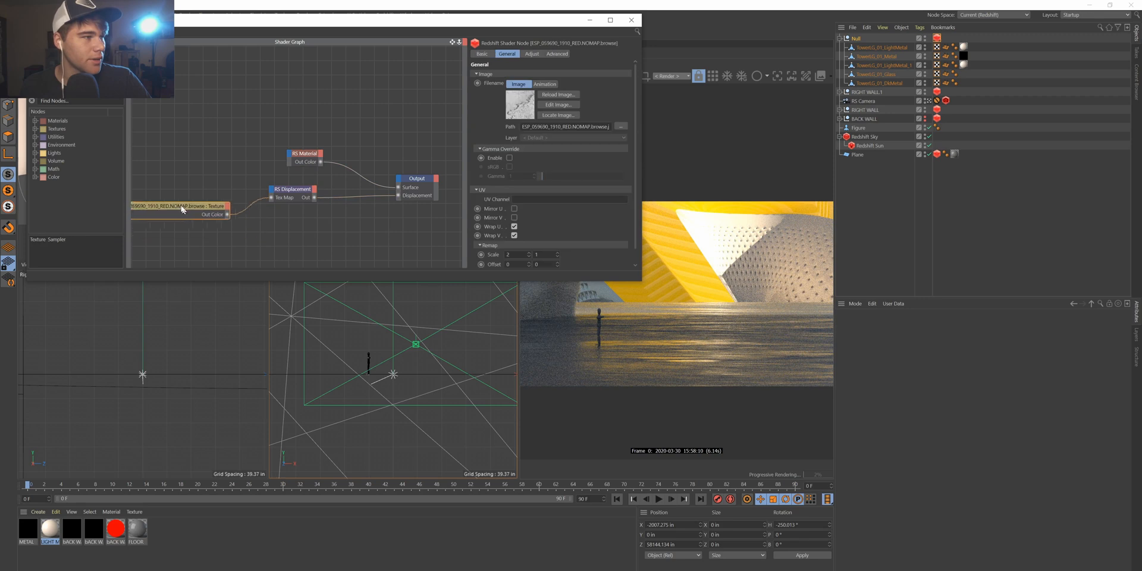
# Add a Curvature node to the LIGHT METAL graph and connect it to the Output's Surface input.
pyautogui.click(252, 88)
pyautogui.doubleClick(253, 87)
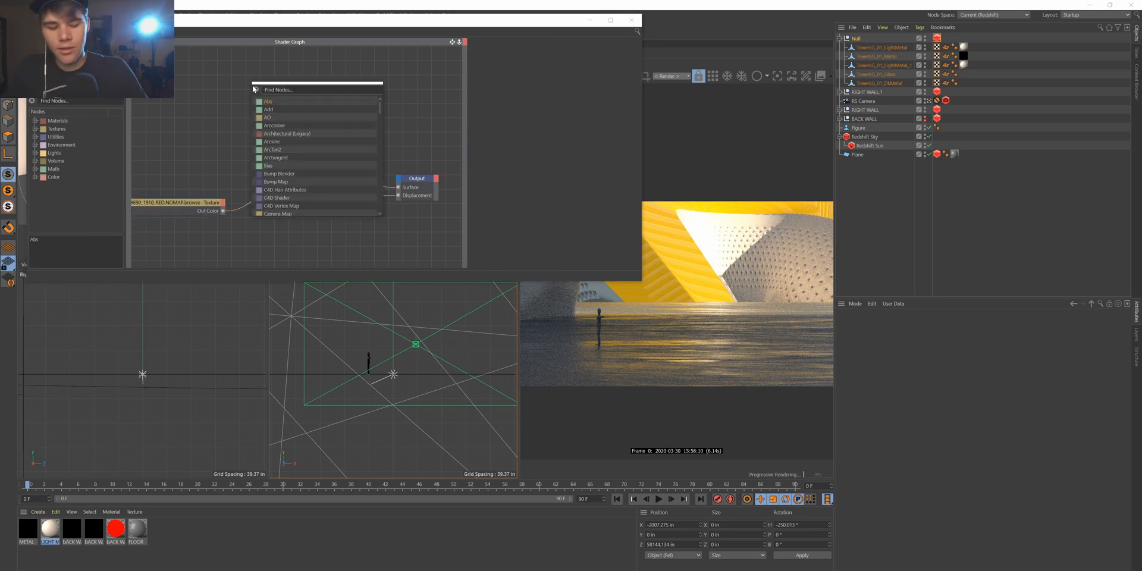
pyautogui.write('cur')
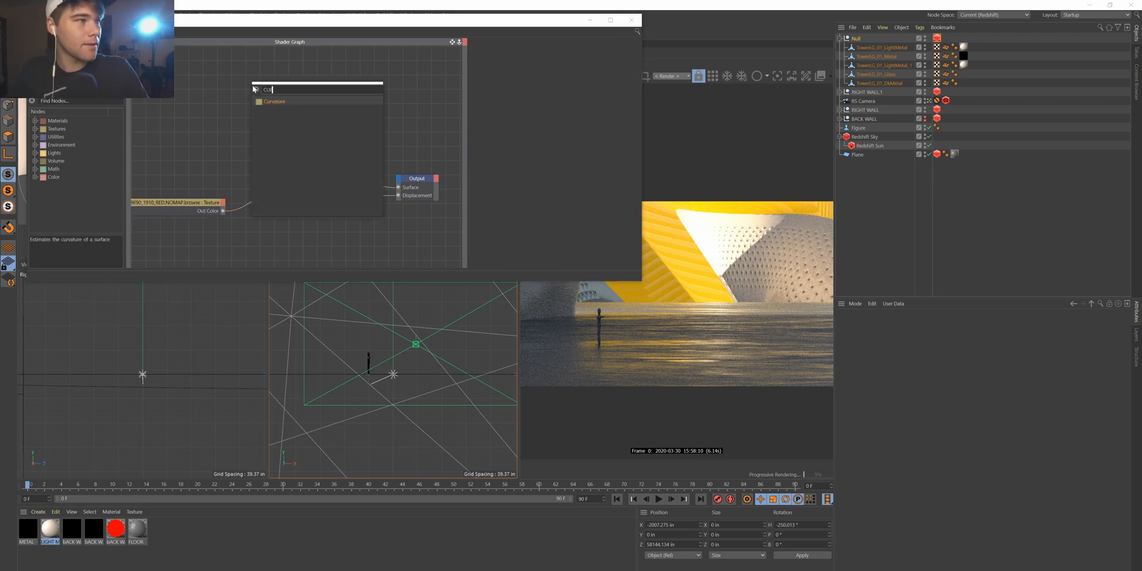
pyautogui.press('Return')
pyautogui.moveTo(257, 89); pyautogui.dragTo(309, 244)
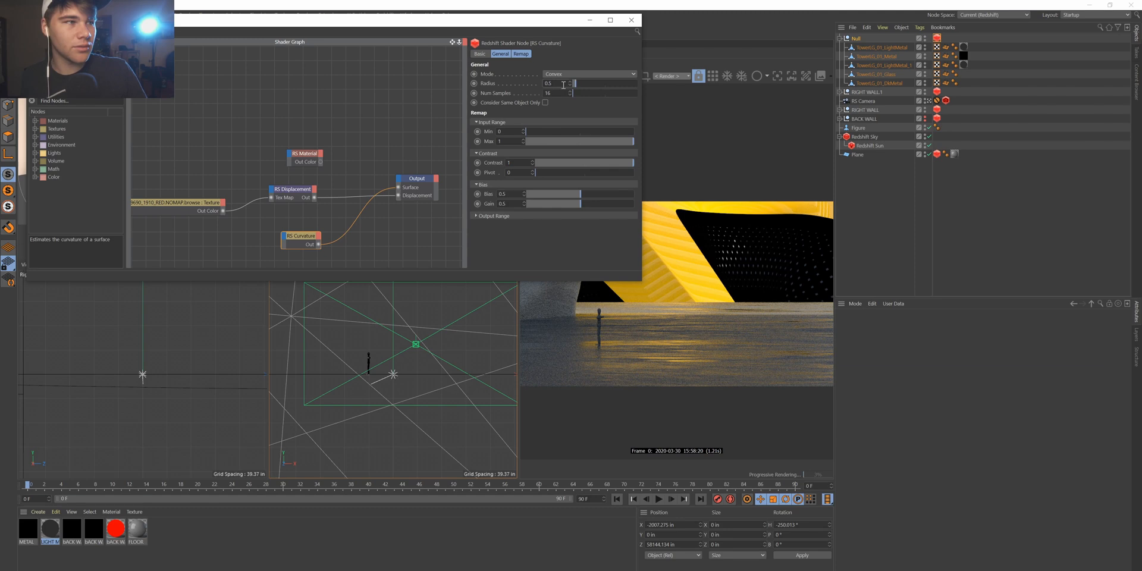
# Set the Curvature node's radius to 10.
pyautogui.press('Return')
pyautogui.moveTo(564, 85); pyautogui.dragTo(507, 85)
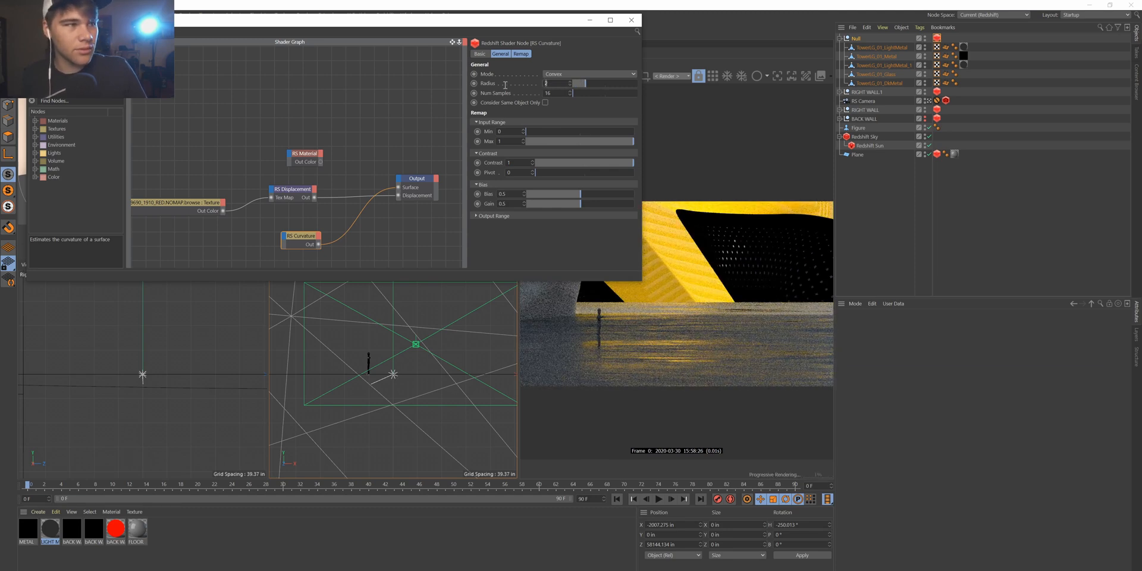
pyautogui.write('10')
pyautogui.press('Return')
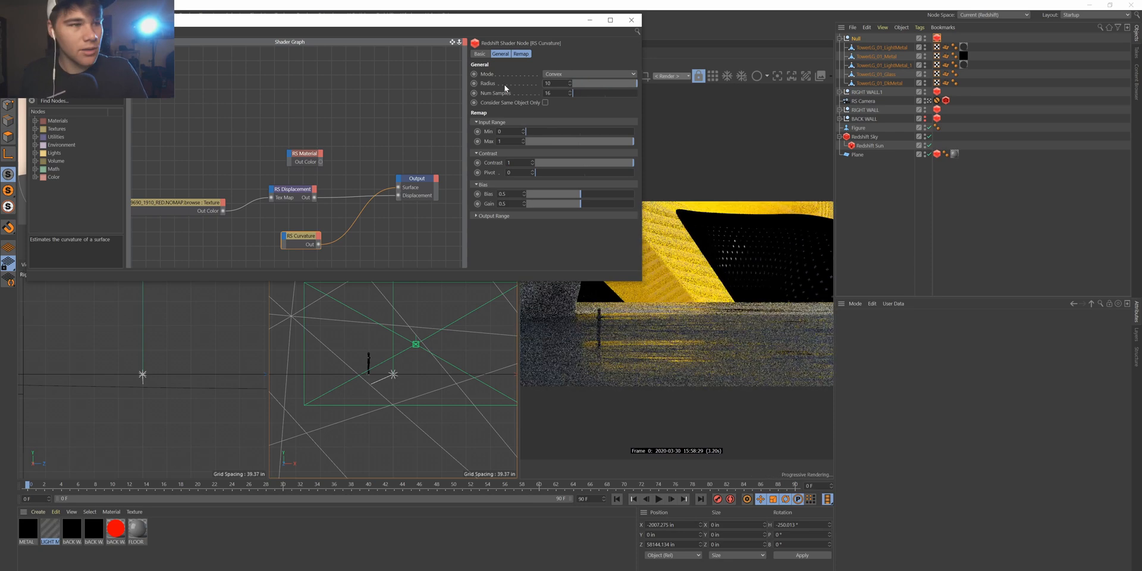
# Switch the Curvature node's mode to Concave and reduce its radius to 0.
pyautogui.click(584, 73)
pyautogui.click(579, 112)
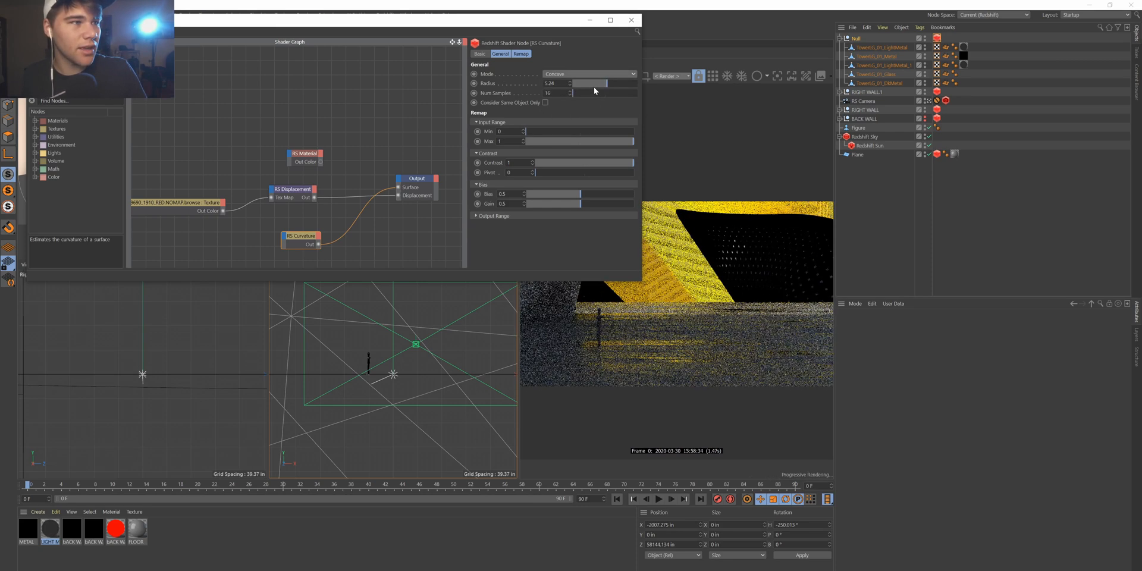
pyautogui.moveTo(552, 89)
pyautogui.mouseDown()
pyautogui.moveTo(654, 90)
pyautogui.moveTo(543, 91)
pyautogui.mouseUp()
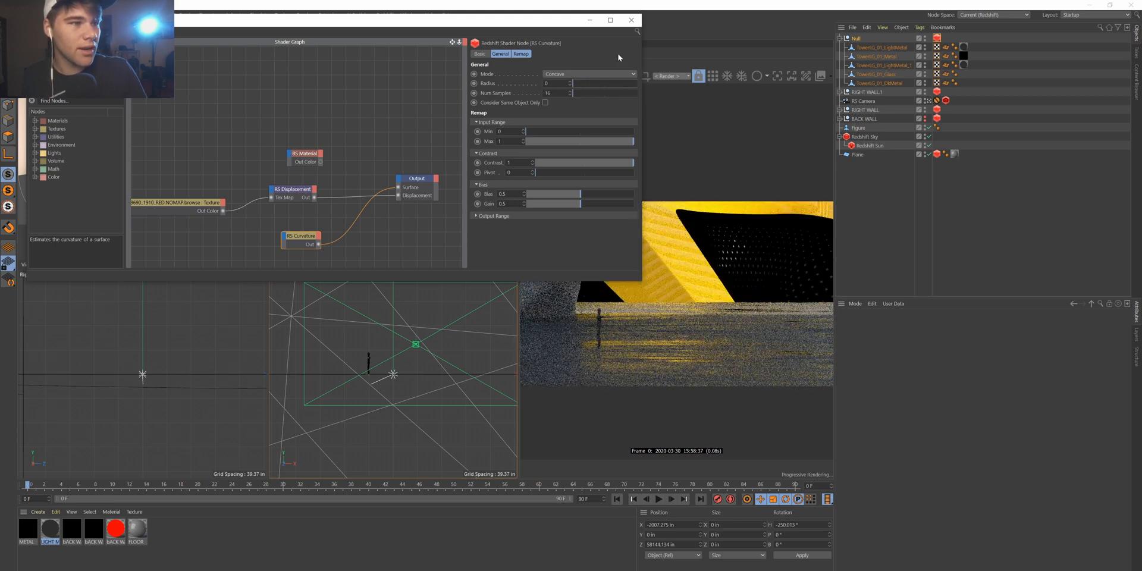
# Delete the Curvature node and reconnect the RS Material's Out Color to the Output's Surface.
pyautogui.moveTo(315, 244); pyautogui.dragTo(345, 99)
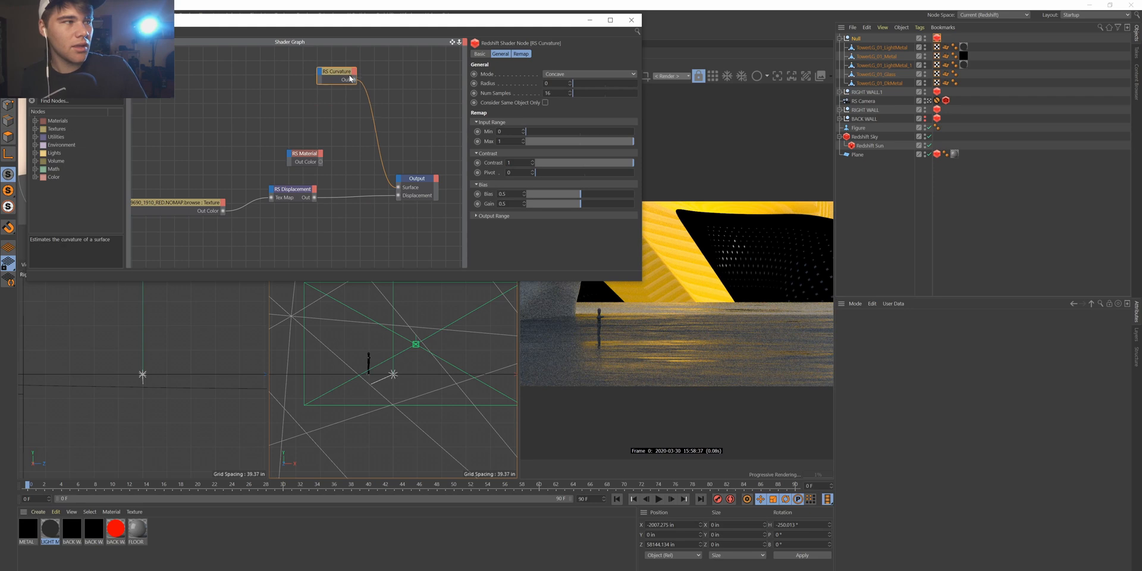
pyautogui.press('Delete')
pyautogui.click(293, 159)
pyautogui.moveTo(320, 162); pyautogui.dragTo(399, 187)
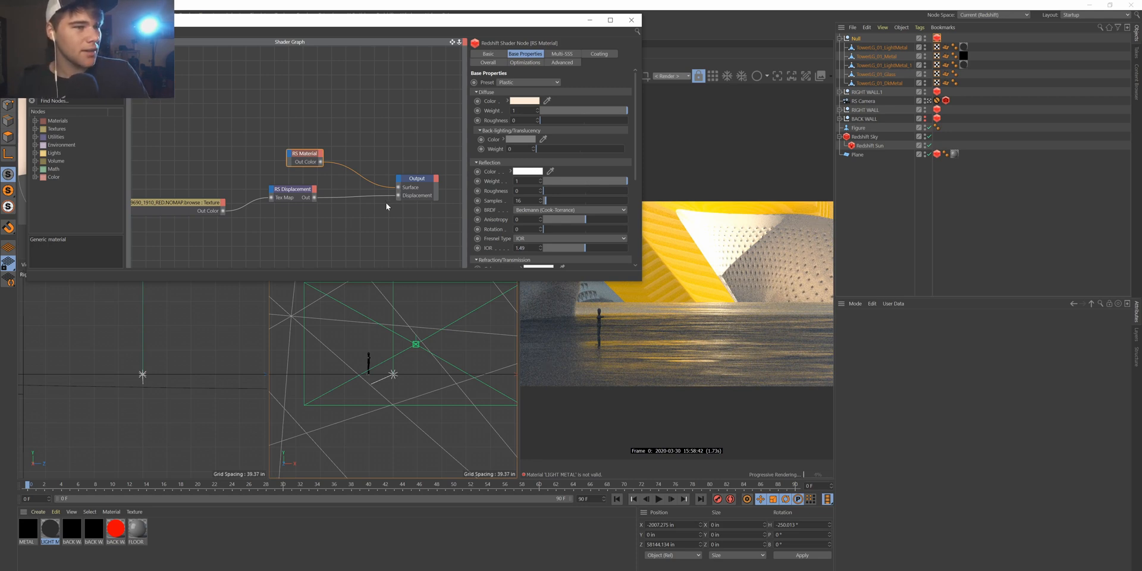
# Open the METAL material's shader graph and try the Iron and Water presets on its RS Material node.
pyautogui.click(28, 536)
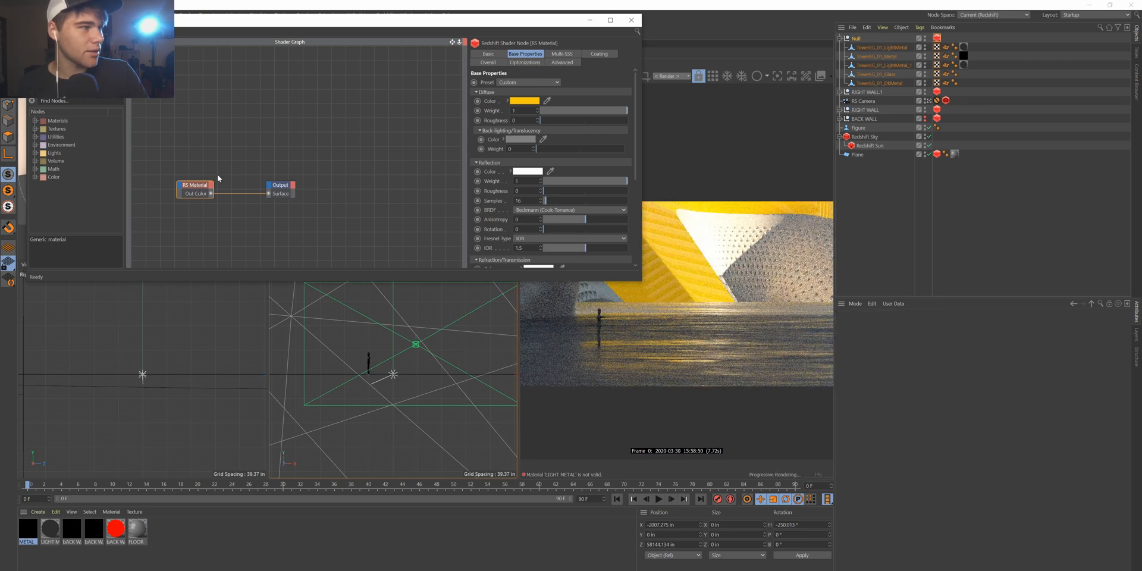
pyautogui.click(523, 83)
pyautogui.click(524, 127)
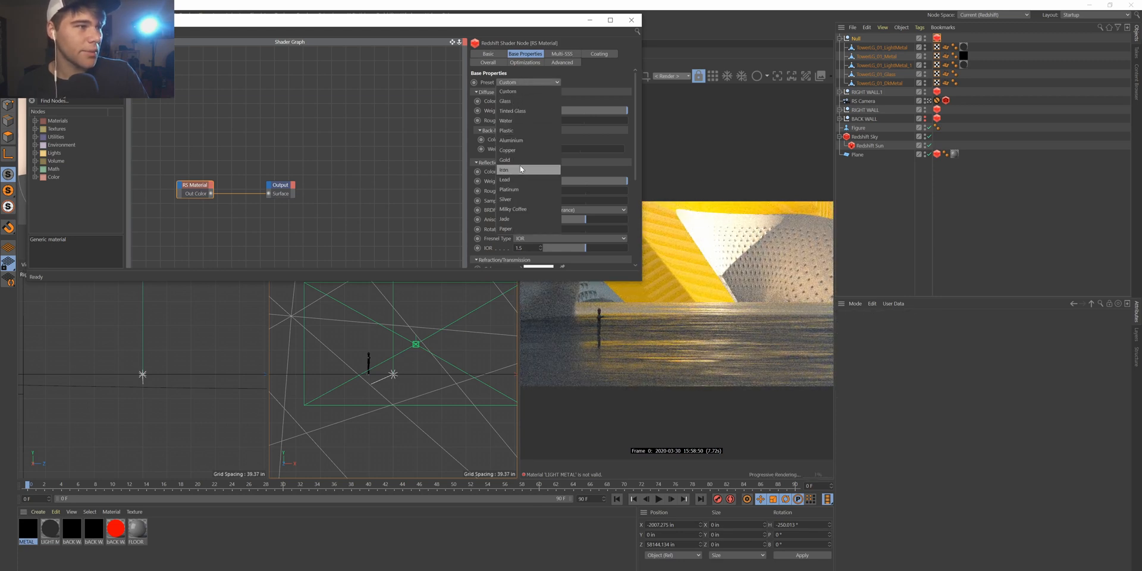
pyautogui.moveTo(521, 27); pyautogui.dragTo(475, 112)
pyautogui.click(501, 169)
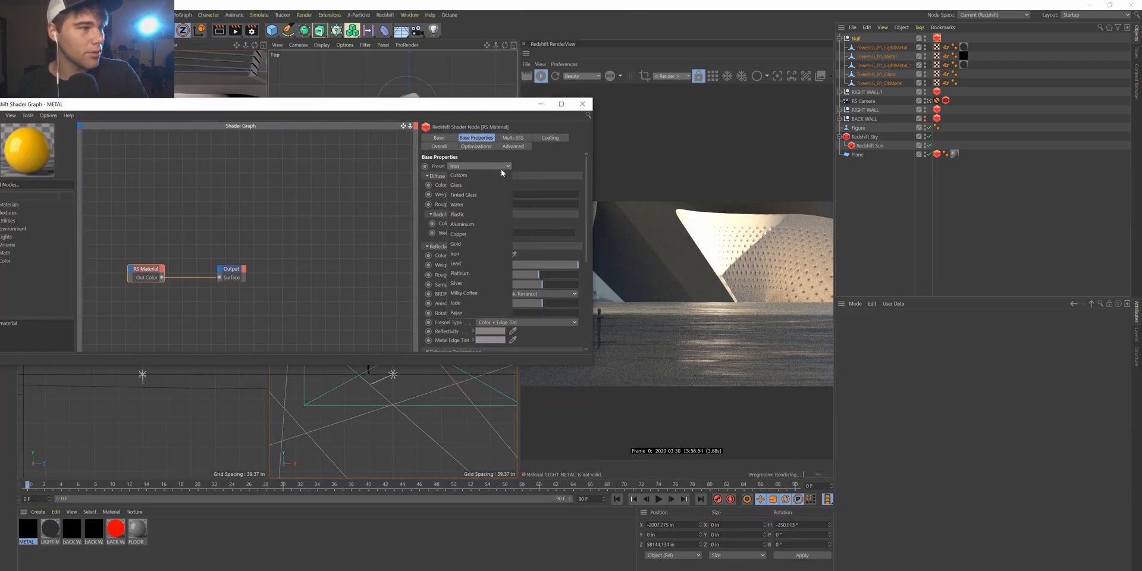
pyautogui.click(489, 210)
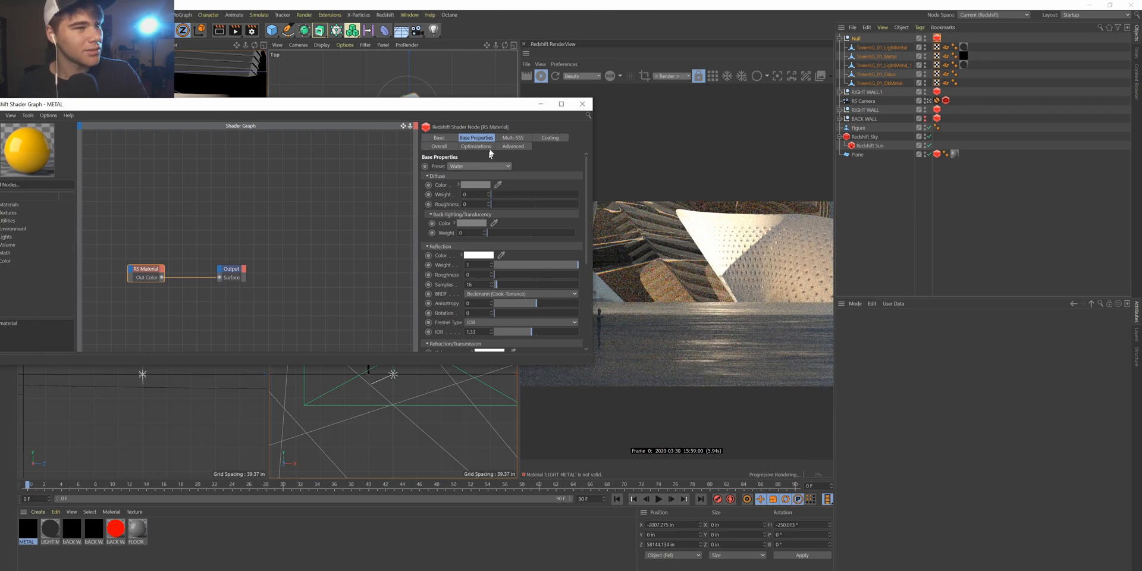
# Try the Tinted Glass preset on METAL's RS Material node and settle on the Aluminium preset.
pyautogui.moveTo(497, 109); pyautogui.dragTo(537, 110)
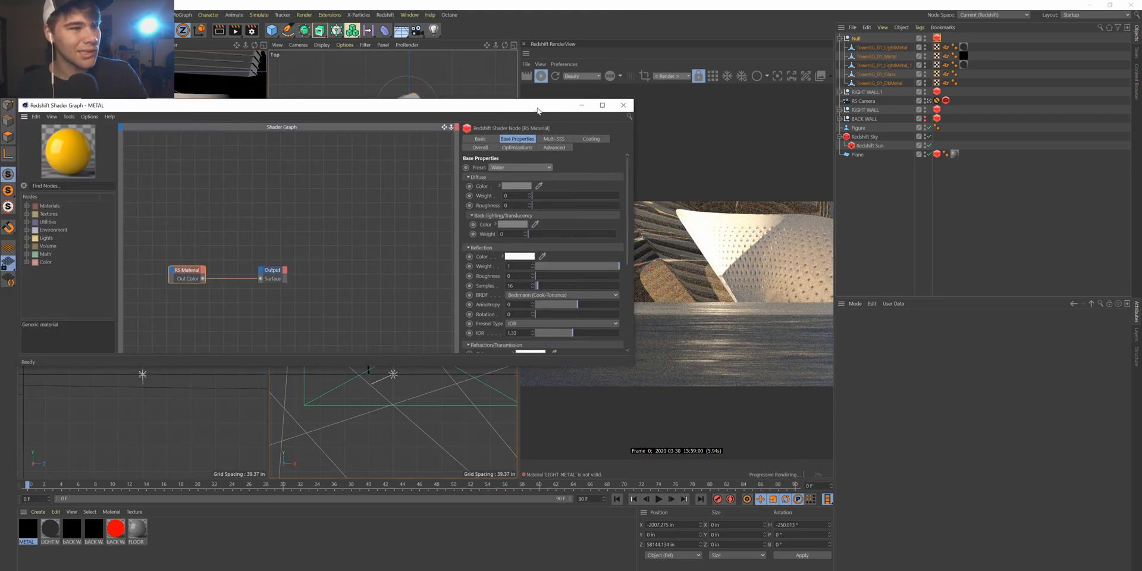
pyautogui.click(531, 167)
pyautogui.click(518, 196)
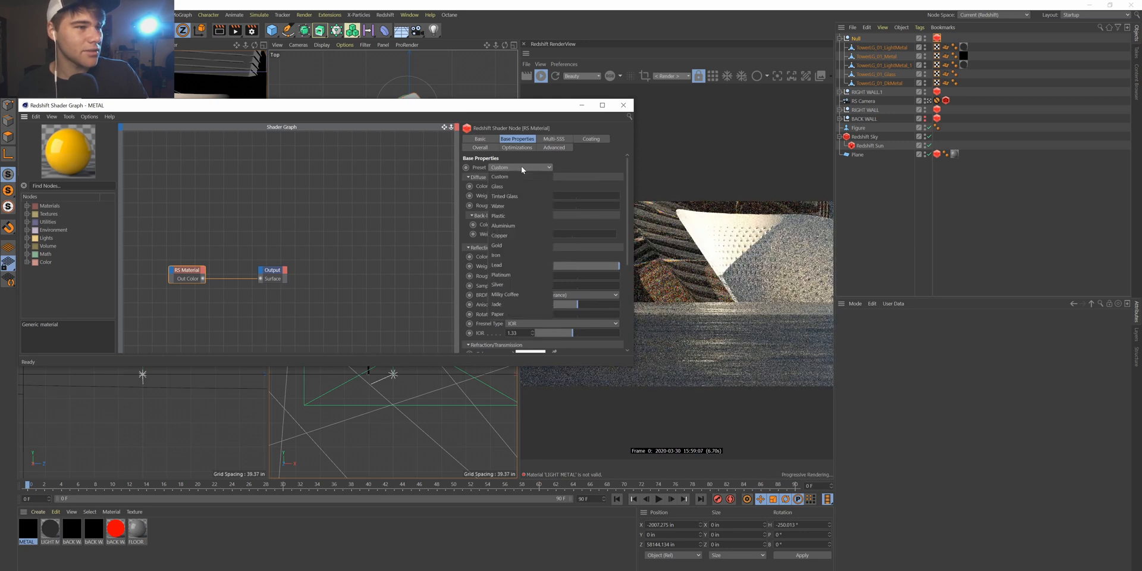
pyautogui.click(521, 167)
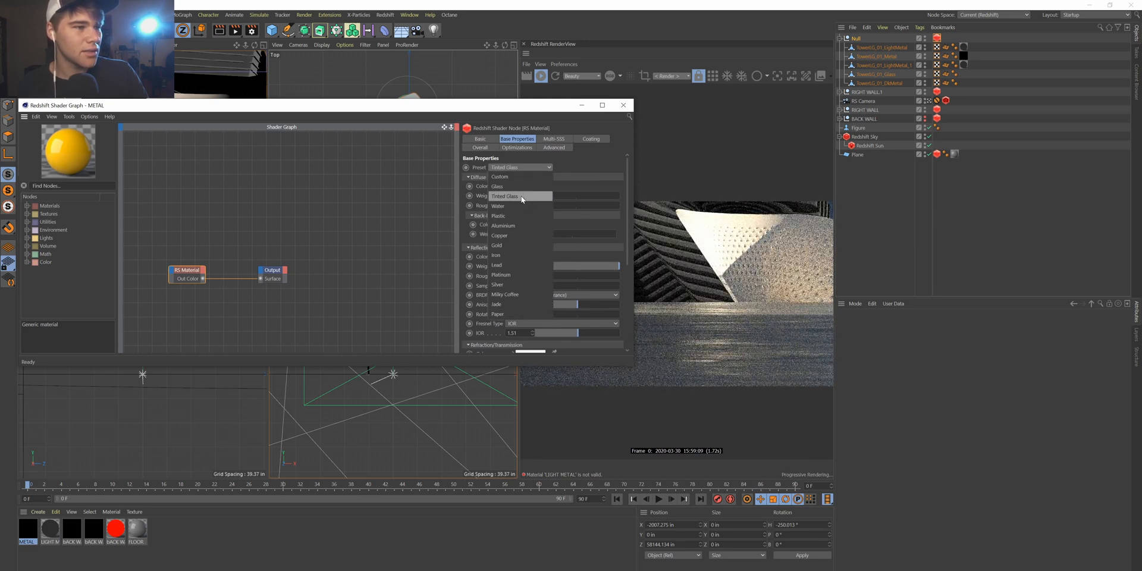
pyautogui.click(520, 226)
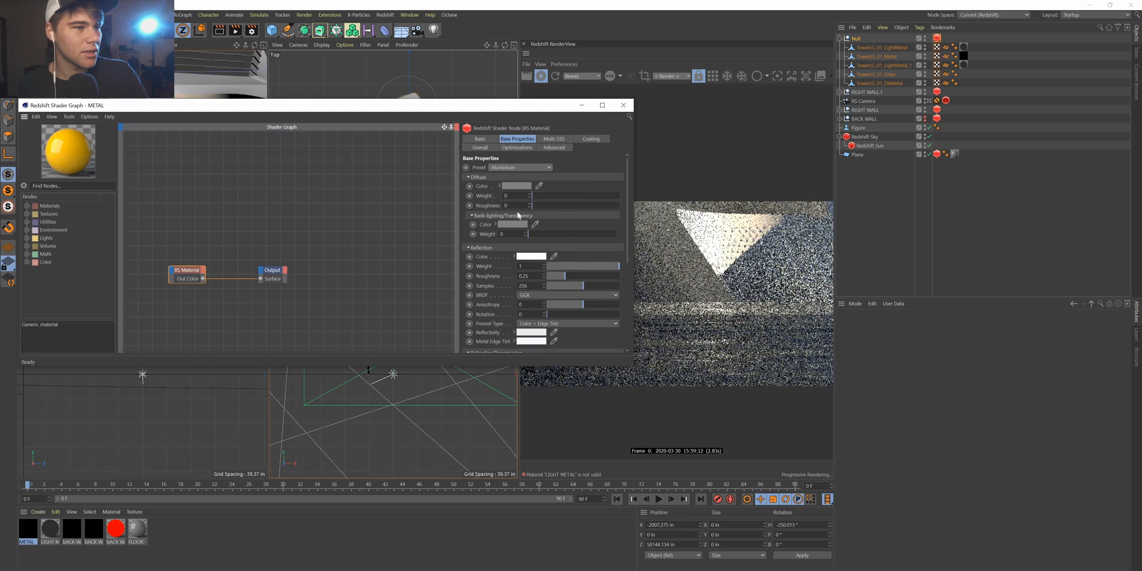
# Add the ESP_059690_1910_RED.NOMAP.browse image to METAL's shader graph as a texture node, copying it to the project location.
pyautogui.moveTo(519, 111); pyautogui.dragTo(855, 280)
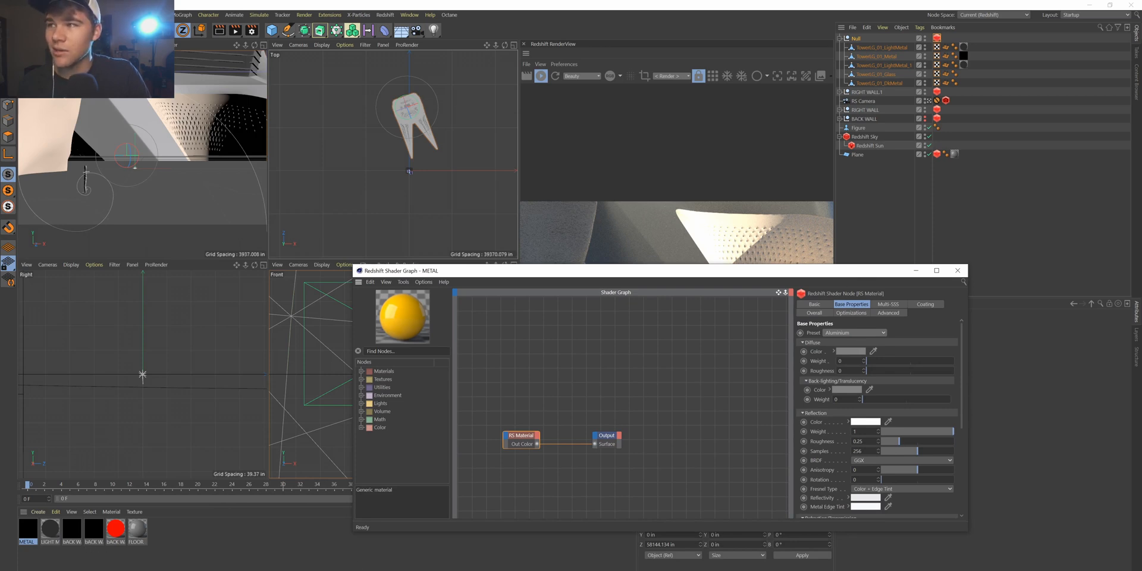
pyautogui.moveTo(596, 441); pyautogui.dragTo(572, 388)
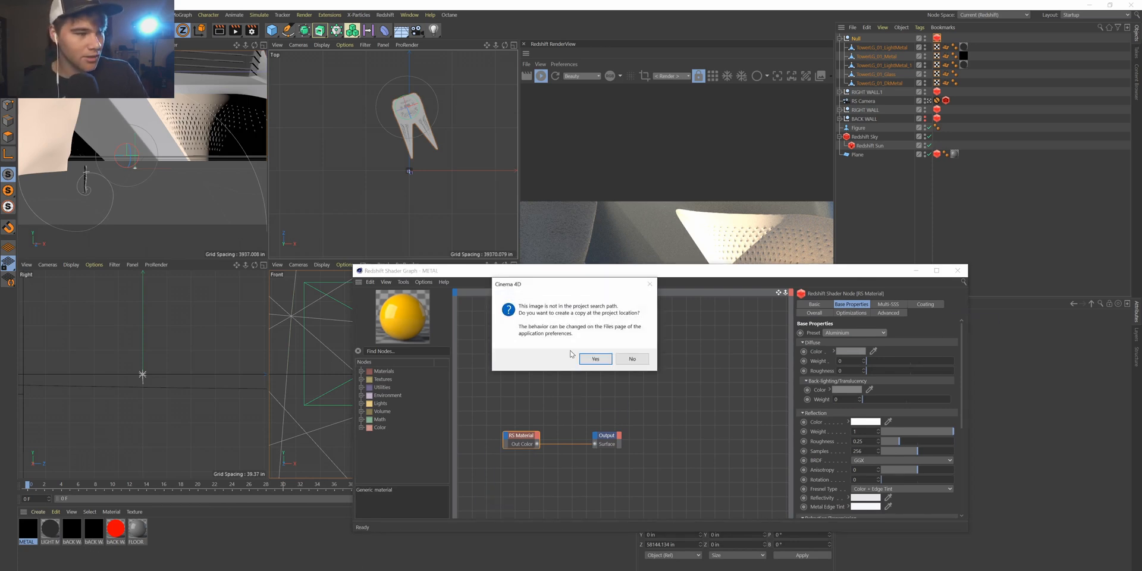
pyautogui.click(590, 358)
pyautogui.click(596, 353)
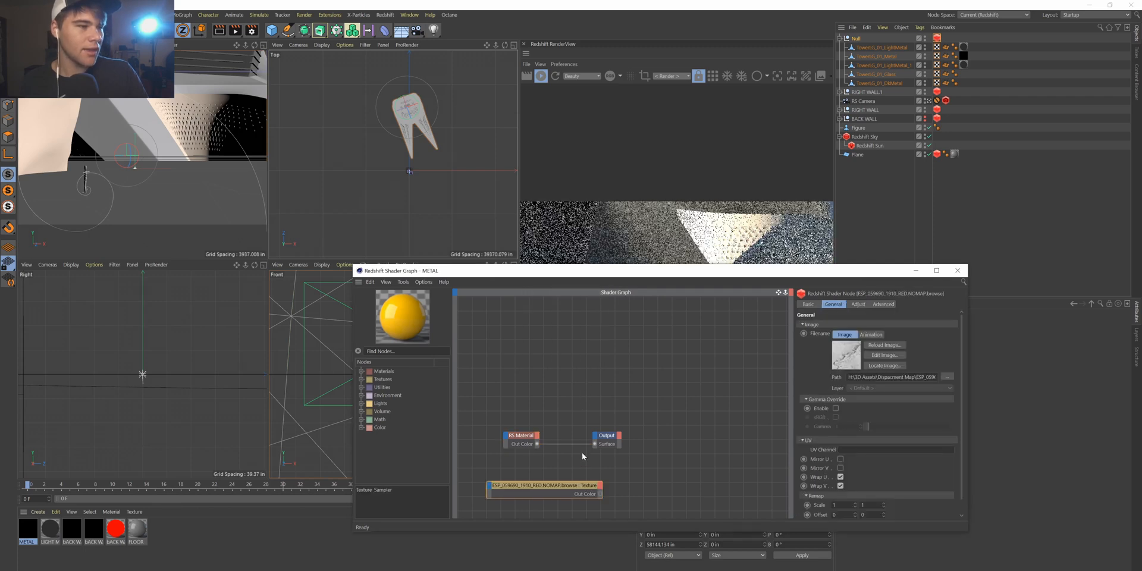
# Add an RS Displacement node and connect the texture's Out Color to its Tex Map input.
pyautogui.doubleClick(598, 473)
pyautogui.write('displace')
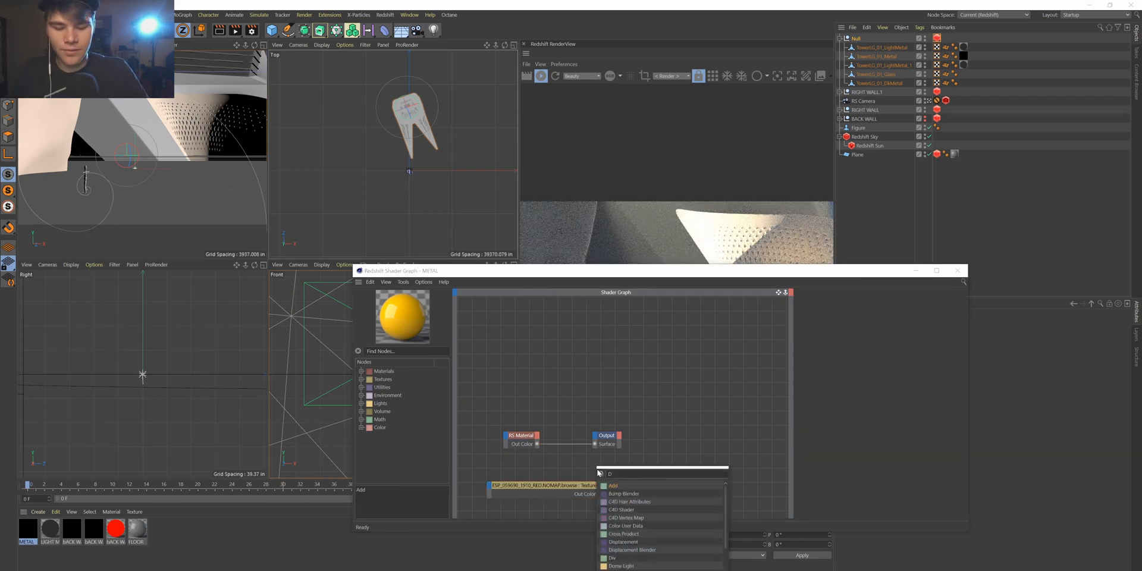
pyautogui.press('Return')
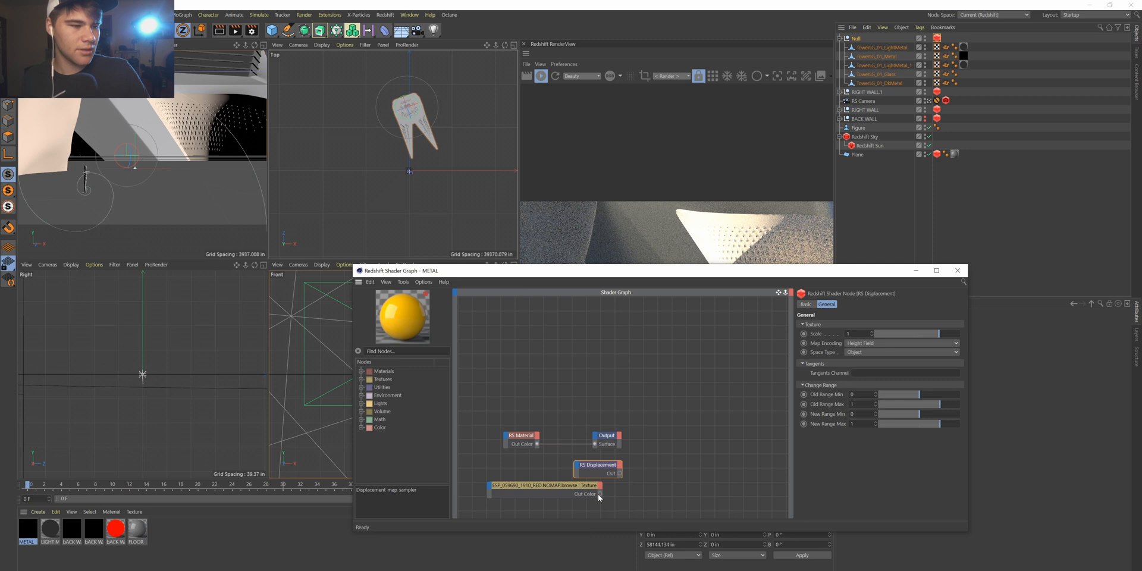
pyautogui.moveTo(578, 468); pyautogui.dragTo(578, 467)
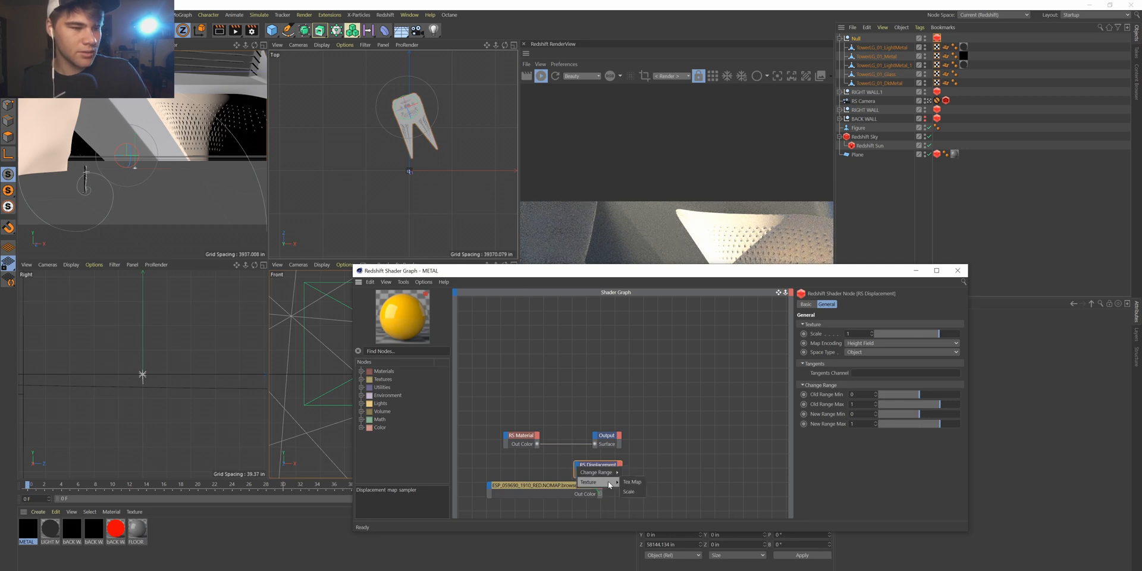
pyautogui.click(627, 483)
# Connect the RS Displacement node's Out to the Output's displacement input, tidy the nodes and move the shader graph off the render preview.
pyautogui.moveTo(620, 476); pyautogui.dragTo(595, 438)
pyautogui.click(610, 444)
pyautogui.moveTo(566, 486); pyautogui.dragTo(520, 477)
pyautogui.click(625, 452)
pyautogui.moveTo(611, 435); pyautogui.dragTo(670, 430)
pyautogui.moveTo(691, 273); pyautogui.dragTo(1141, 321)
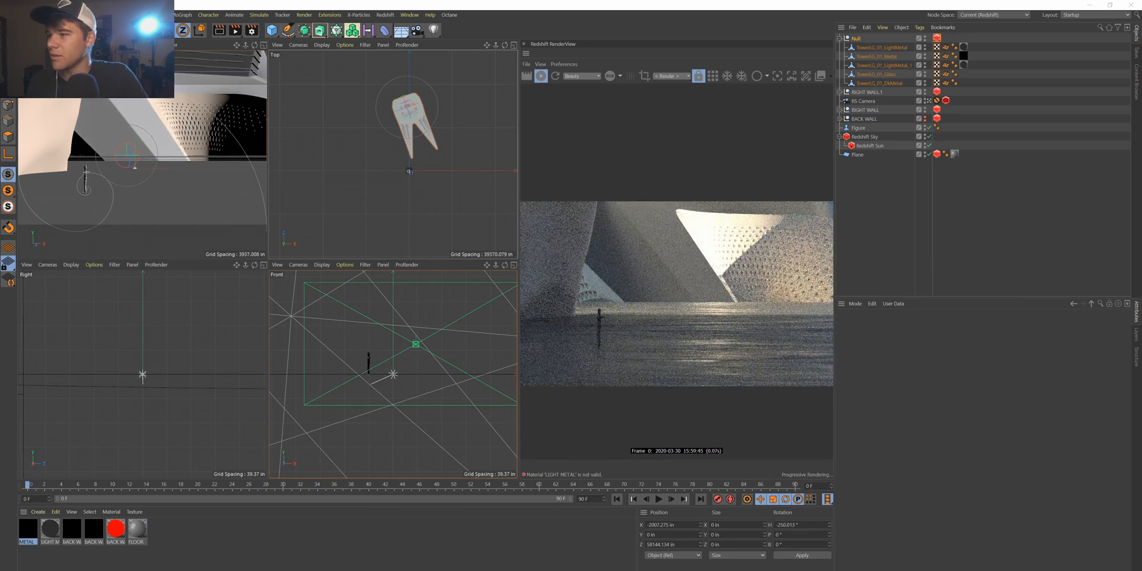
# Set the maximum displacement and displacement scale to 10 in the tower Null's Redshift Object tag.
pyautogui.scroll(-6, 669, 284)
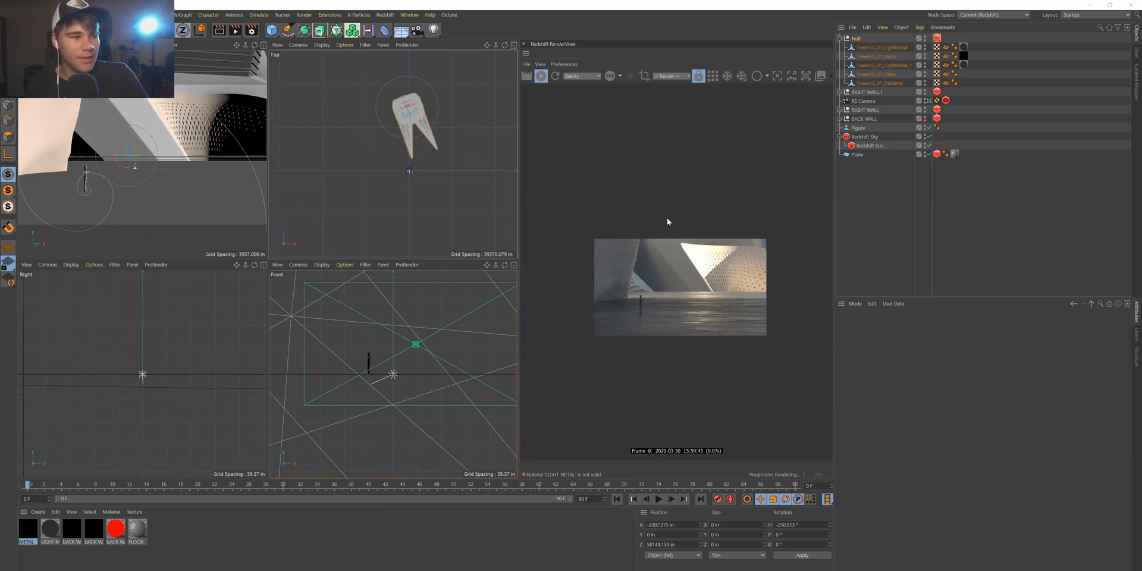
pyautogui.scroll(5, 626, 275)
pyautogui.scroll(-4, 727, 287)
pyautogui.scroll(4, 811, 305)
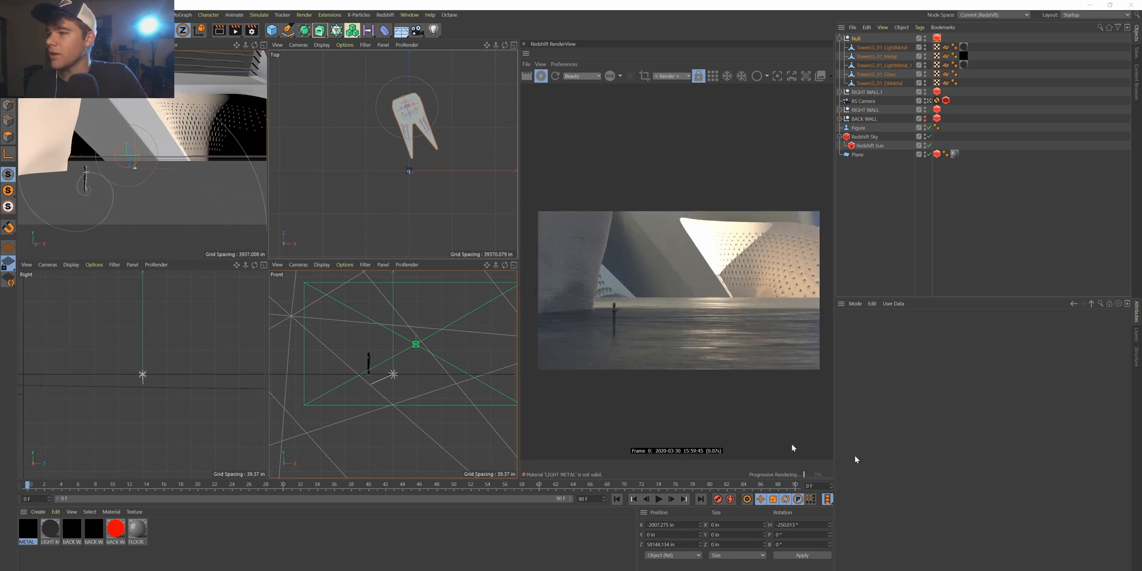
pyautogui.click(938, 38)
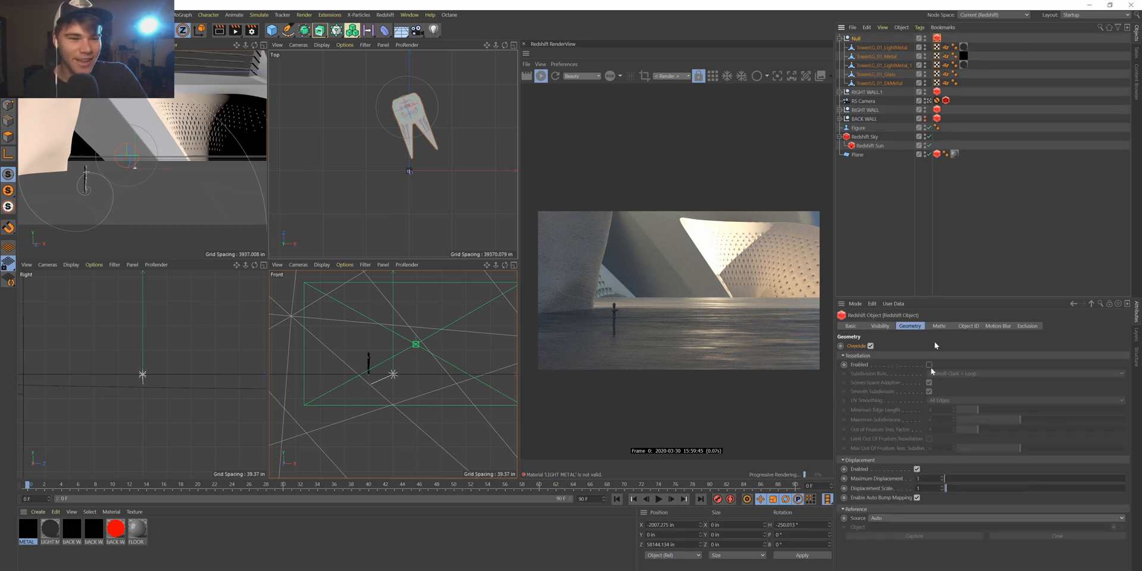
pyautogui.click(936, 479)
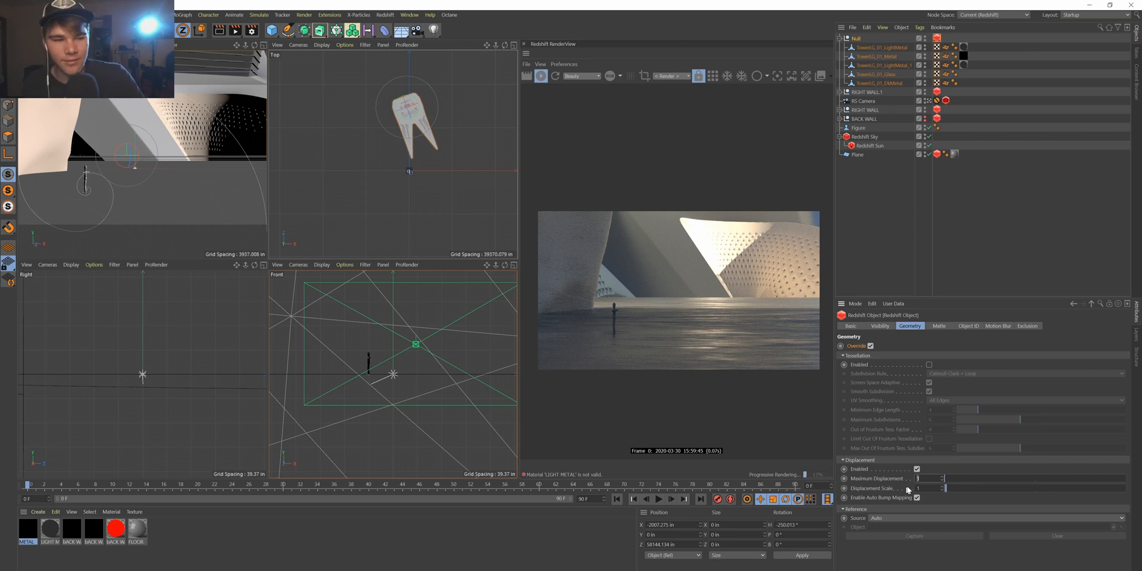
pyautogui.press('Tab')
pyautogui.write('10')
pyautogui.press('Return')
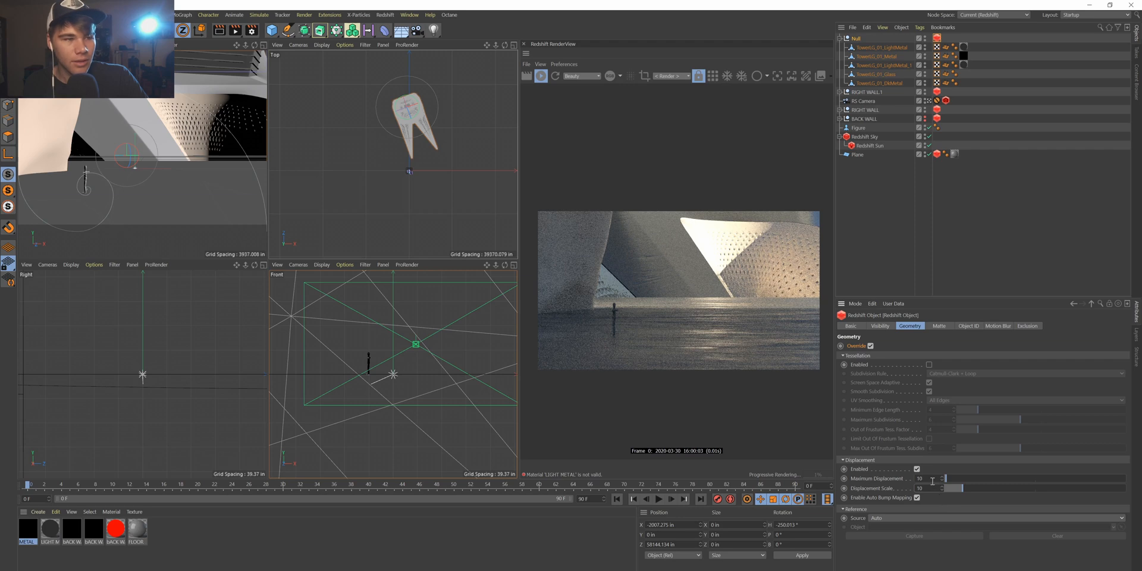
# Raise the tower Null's maximum displacement and displacement scale to 100 and check the rendered surface.
pyautogui.press('Tab')
pyautogui.write('100')
pyautogui.press('Return')
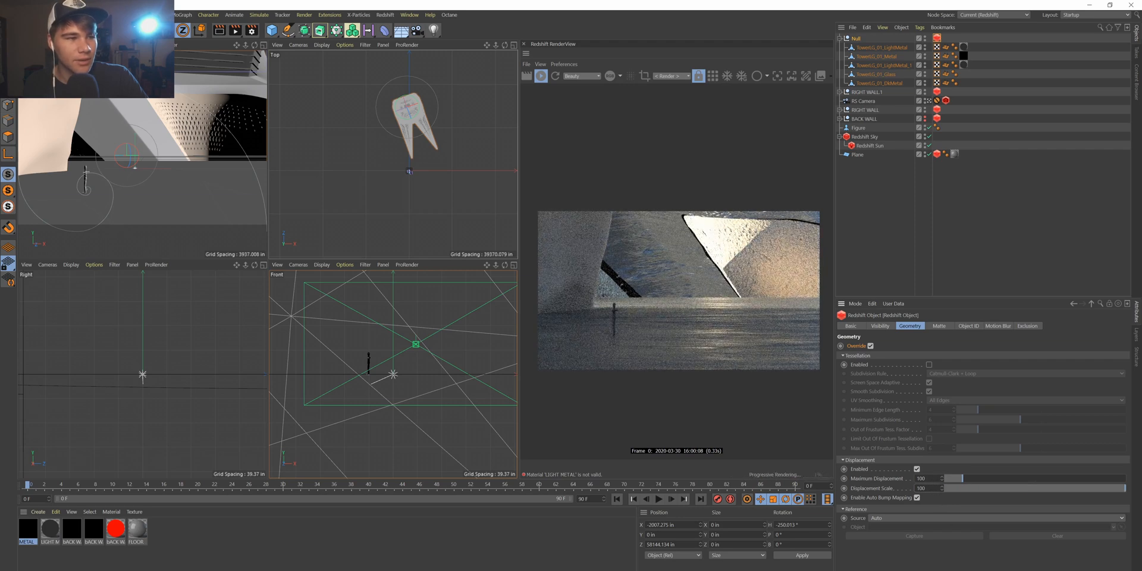
pyautogui.scroll(8, 758, 281)
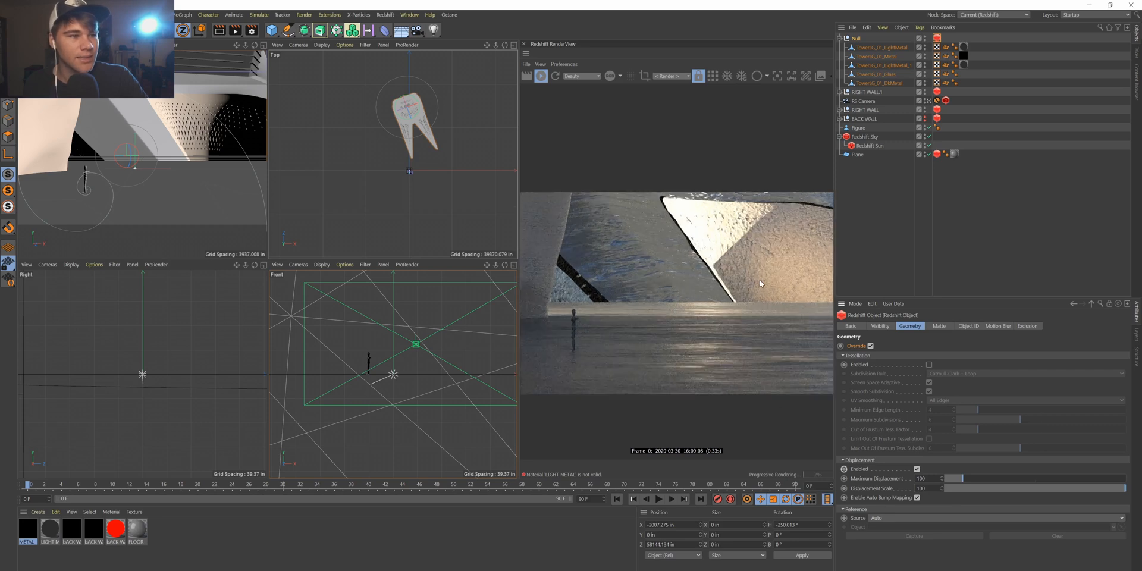
pyautogui.scroll(-6, 759, 280)
# Set Tiles U and Tiles V to 3 and finally to 30 on the first tower part's LIGHT METAL material tag.
pyautogui.click(33, 528)
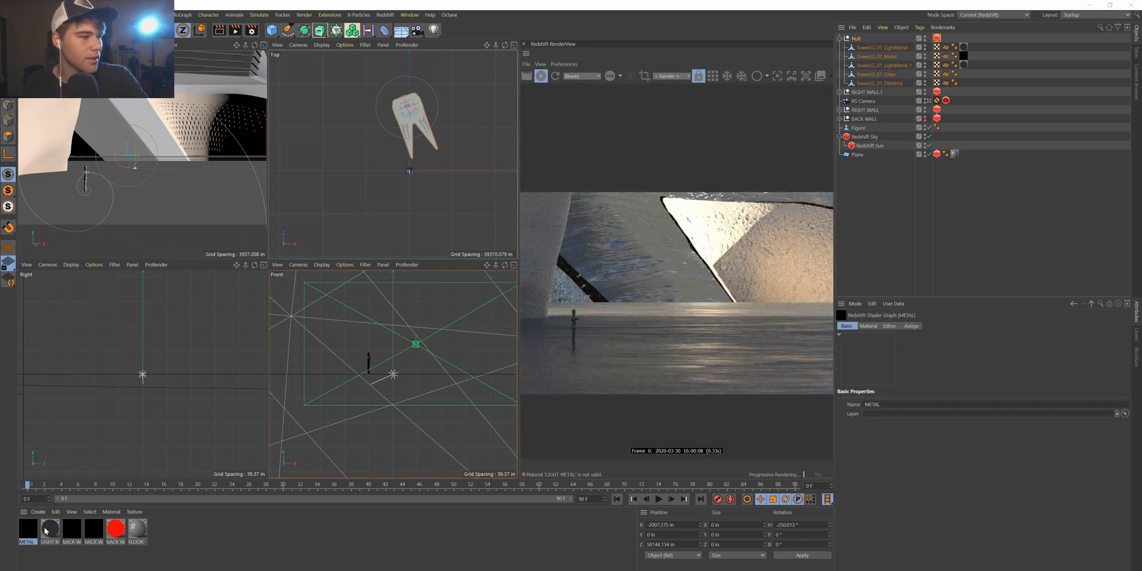
pyautogui.click(962, 46)
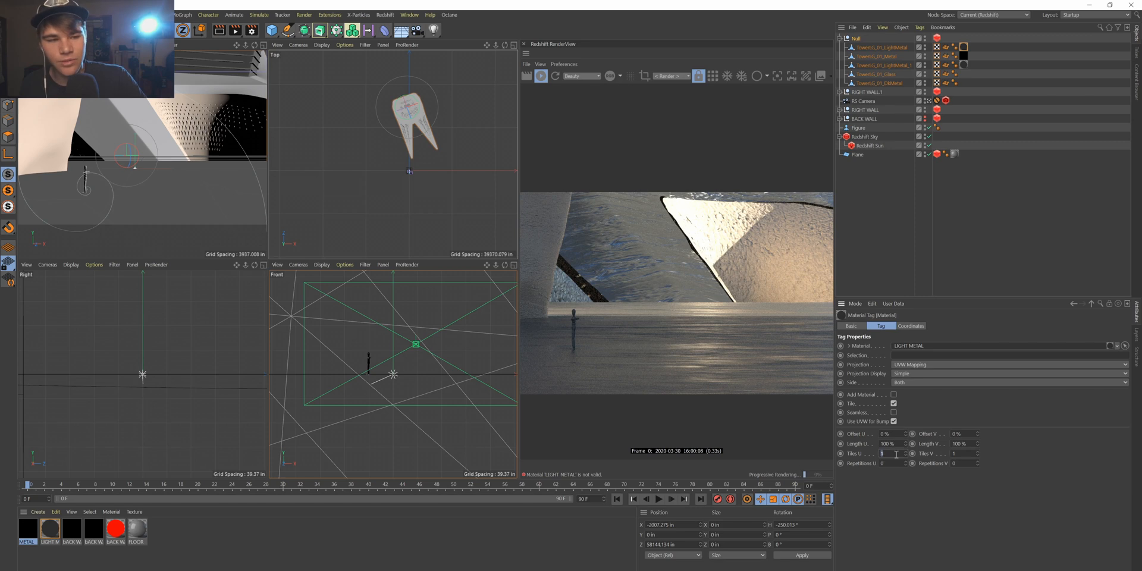
pyautogui.write('3')
pyautogui.press('Return')
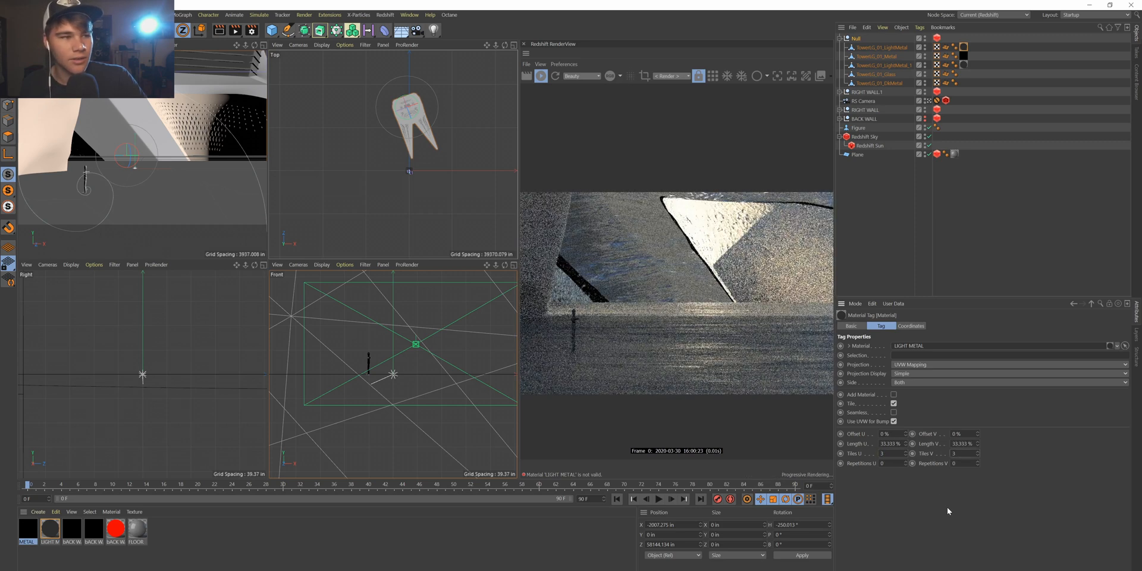
pyautogui.click(973, 454)
pyautogui.write('0')
pyautogui.press('Return')
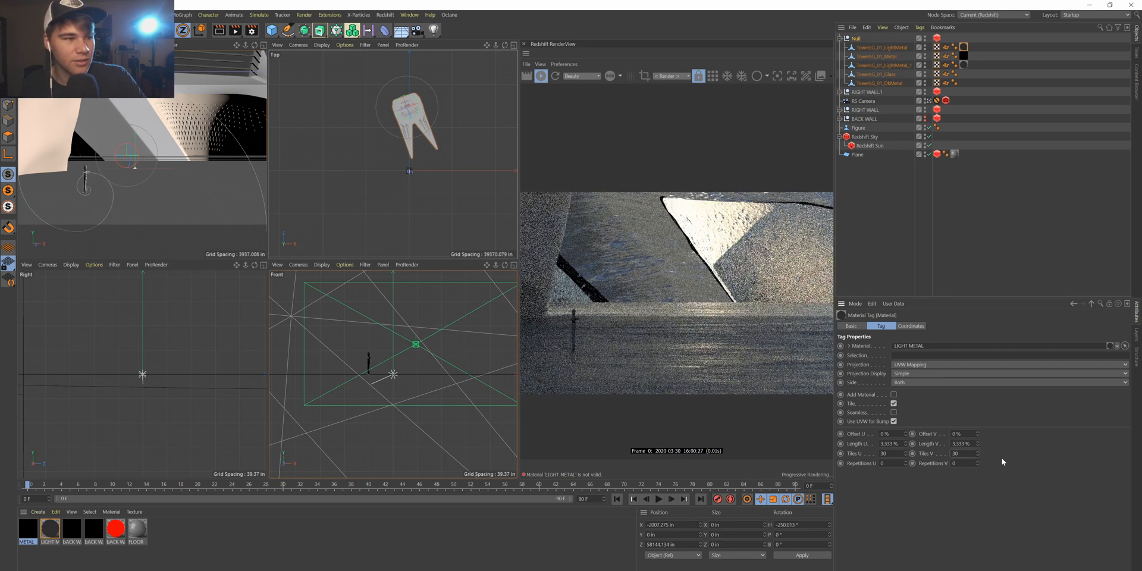
# Set Tiles U and Tiles V to 10 on the tower's METAL material tag.
pyautogui.click(964, 56)
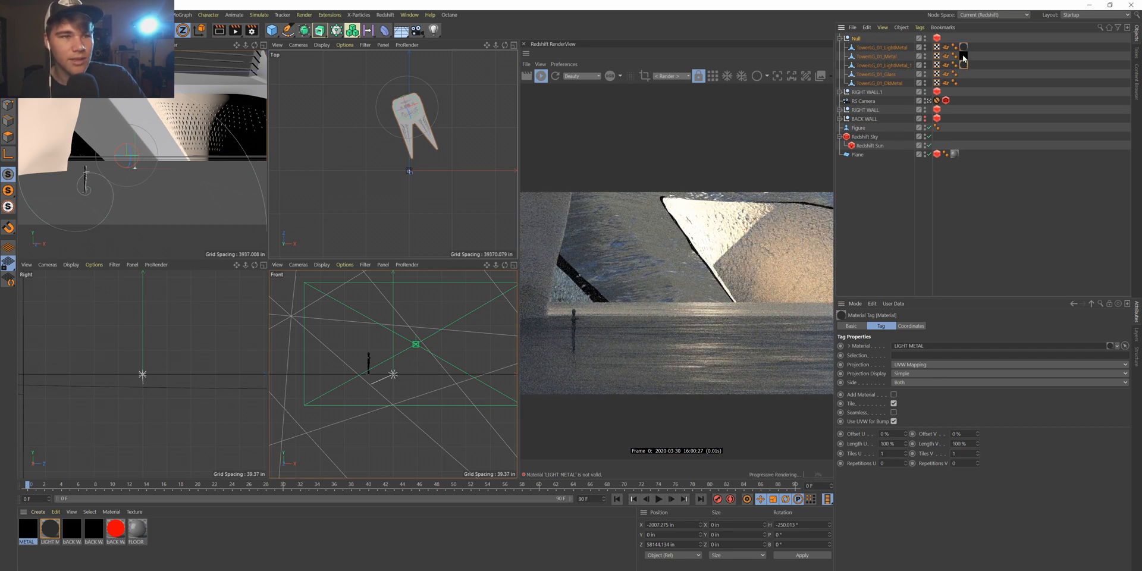
pyautogui.click(888, 452)
pyautogui.write('0')
pyautogui.click(961, 454)
pyautogui.write('0')
pyautogui.press('Return')
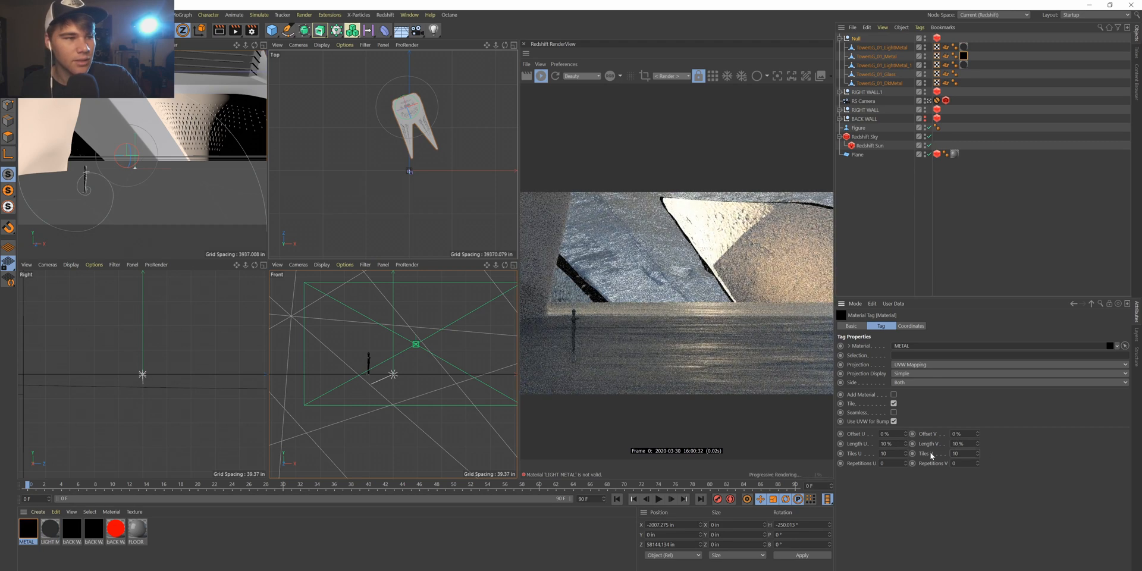
# Switch the render preview to bucket rendering and delete the Null that holds the tower parts.
pyautogui.click(713, 76)
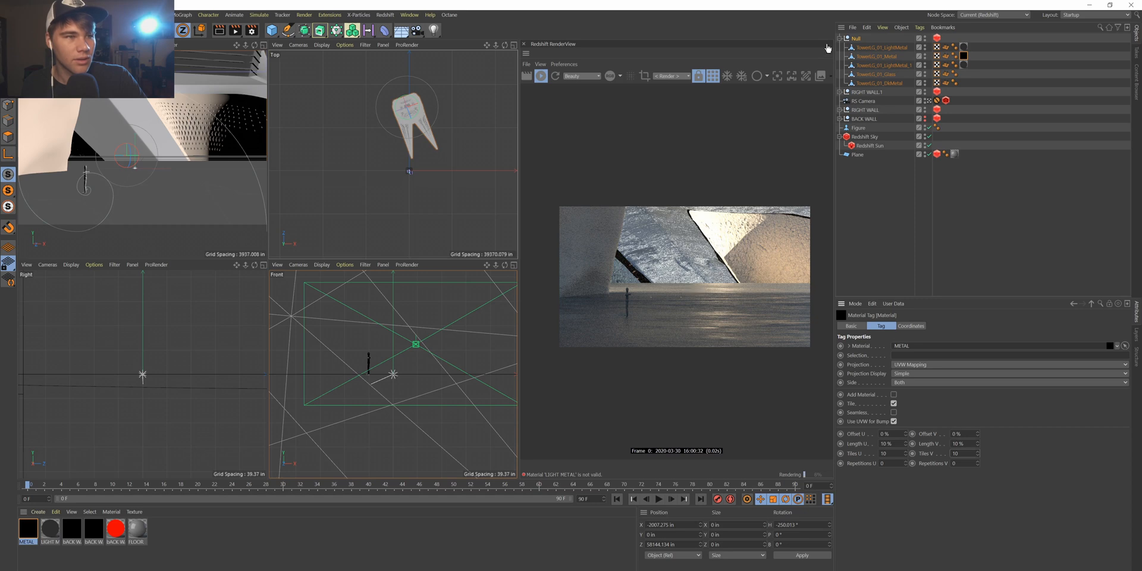
pyautogui.click(847, 40)
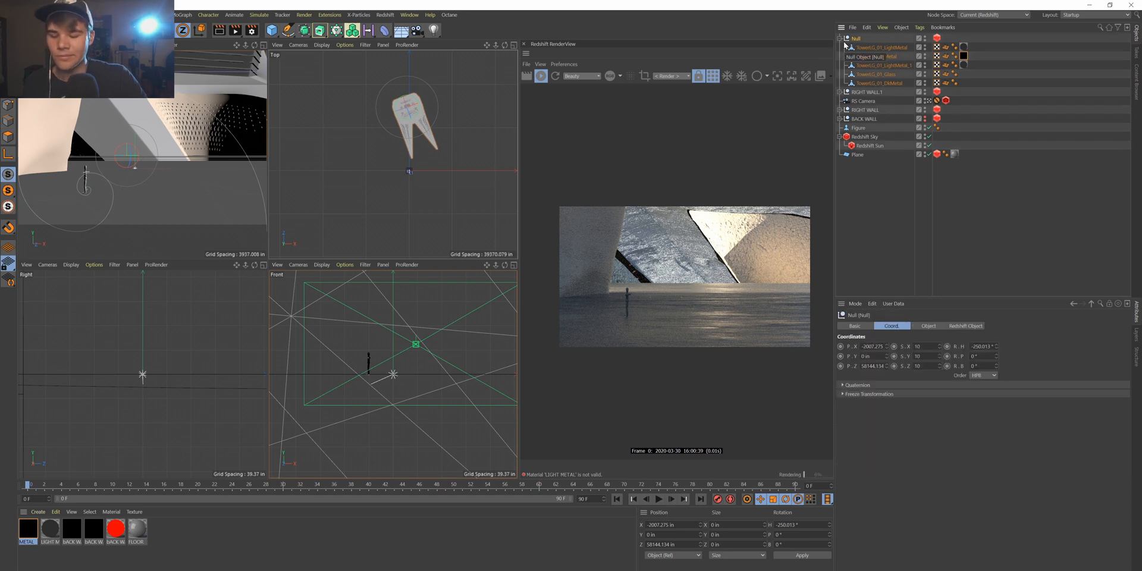
pyautogui.press('Delete')
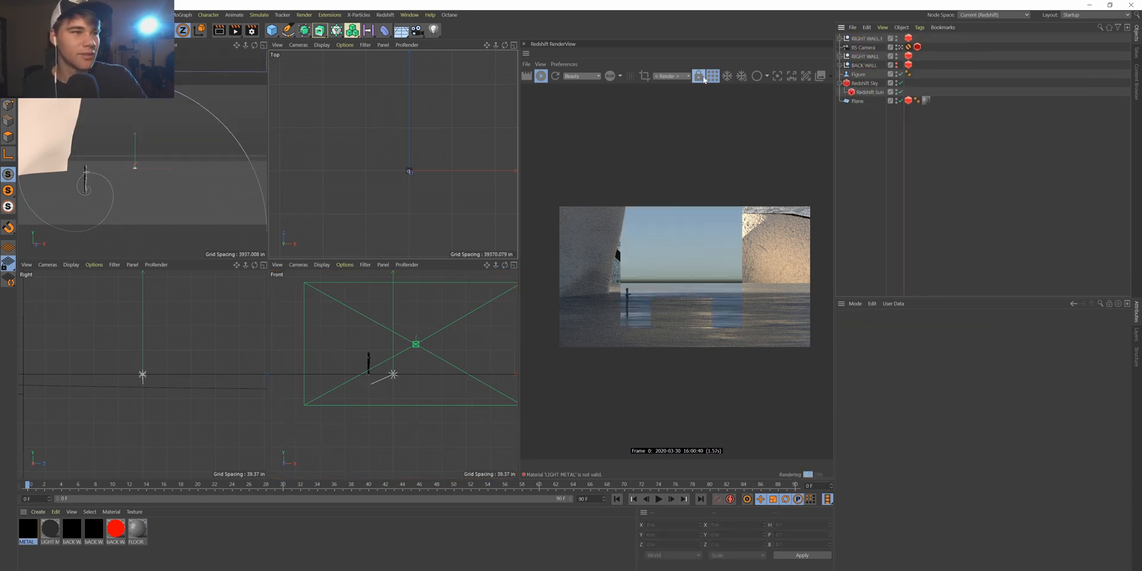
# Check the BACK WALL, RIGHT WALL and Figure objects and examine the remaining scene in the render preview.
pyautogui.click(865, 66)
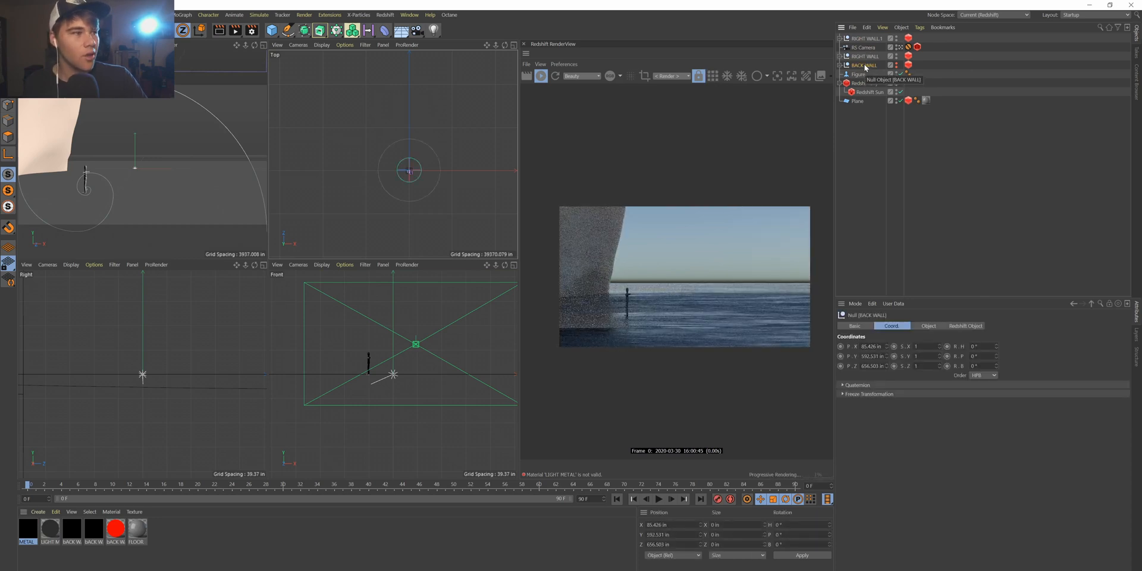
pyautogui.click(864, 57)
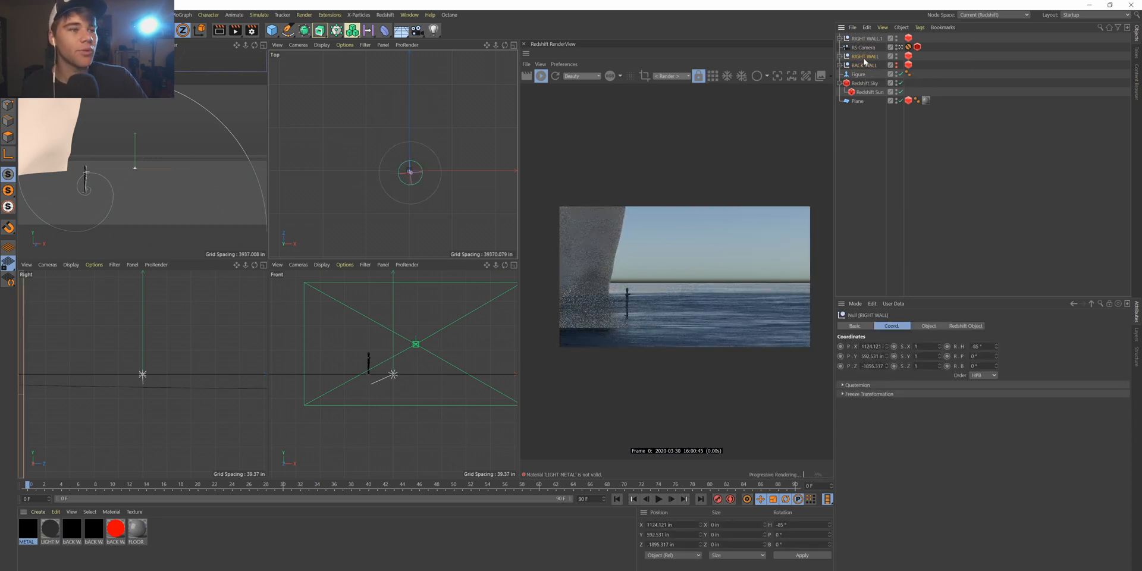
pyautogui.click(857, 74)
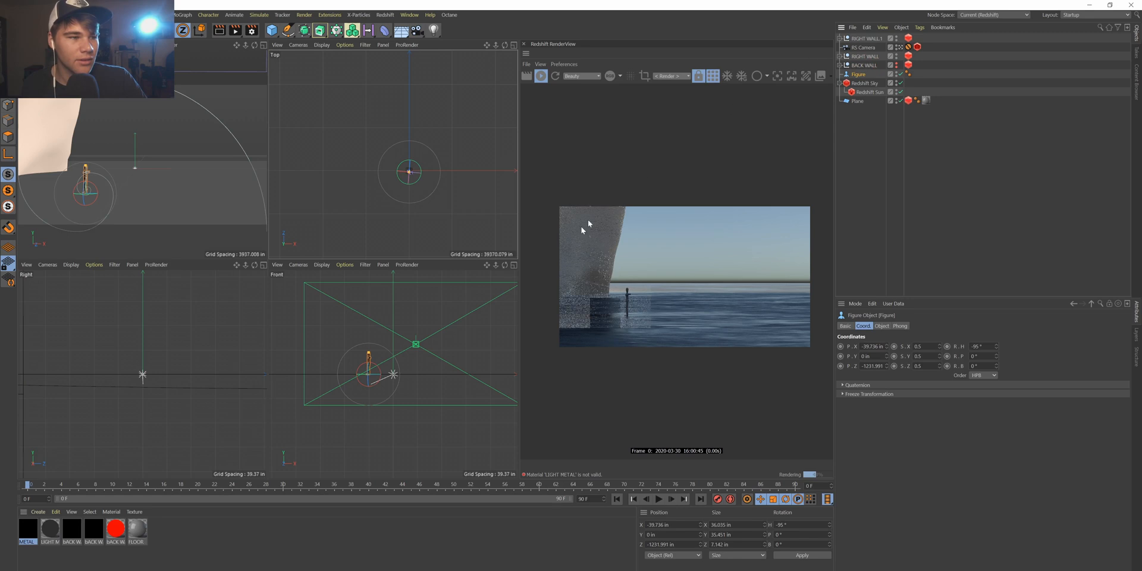
pyautogui.scroll(-1, 584, 304)
pyautogui.scroll(1, 558, 299)
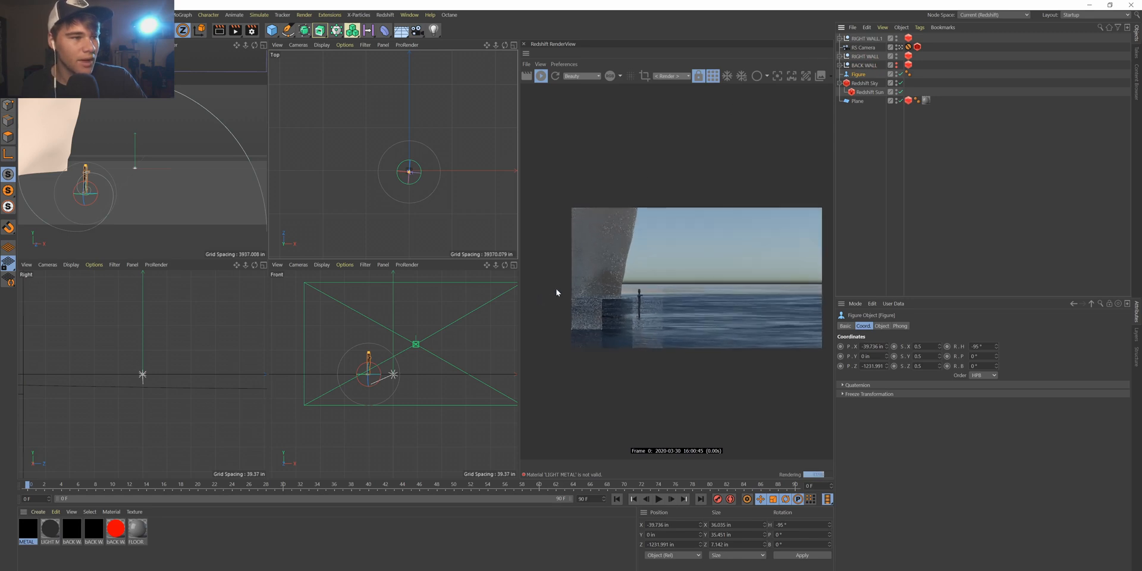
pyautogui.scroll(1, 576, 291)
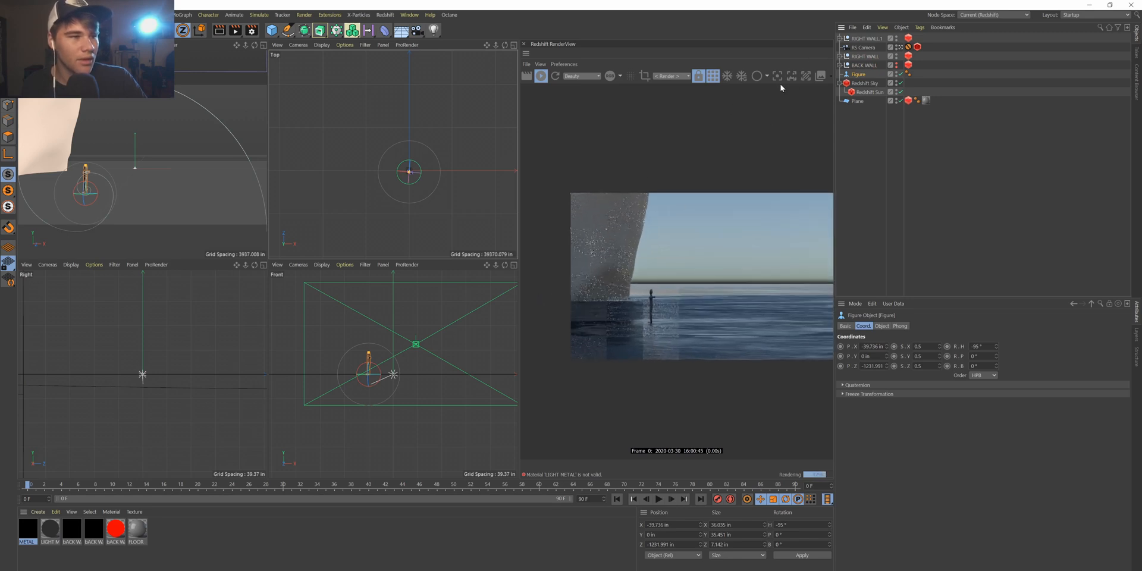
# Restart the live render preview in progressive mode and select the RIGHT WALL.1 null.
pyautogui.click(541, 76)
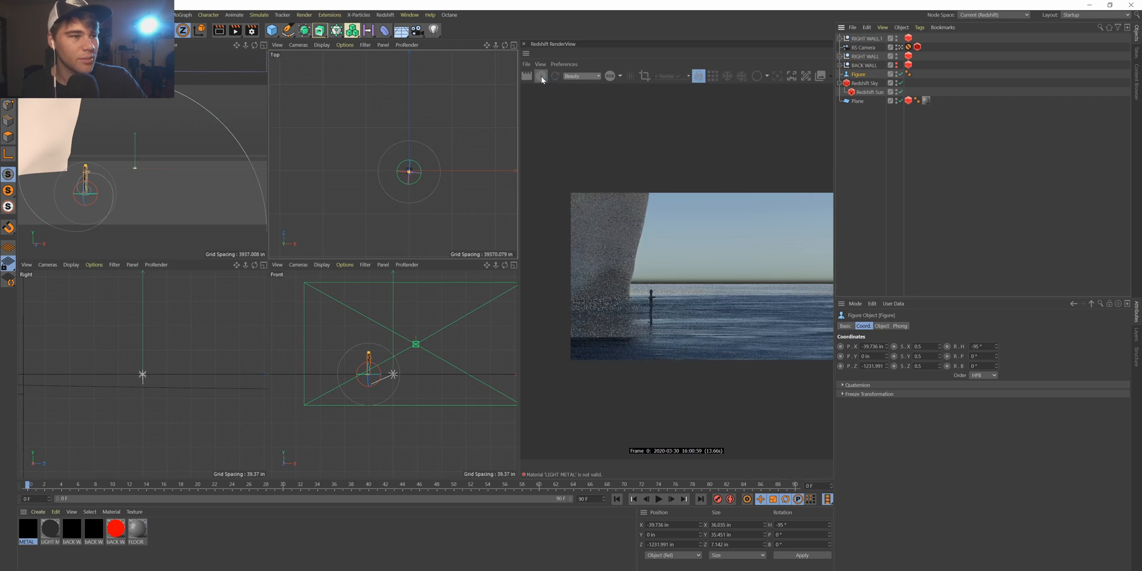
pyautogui.click(542, 77)
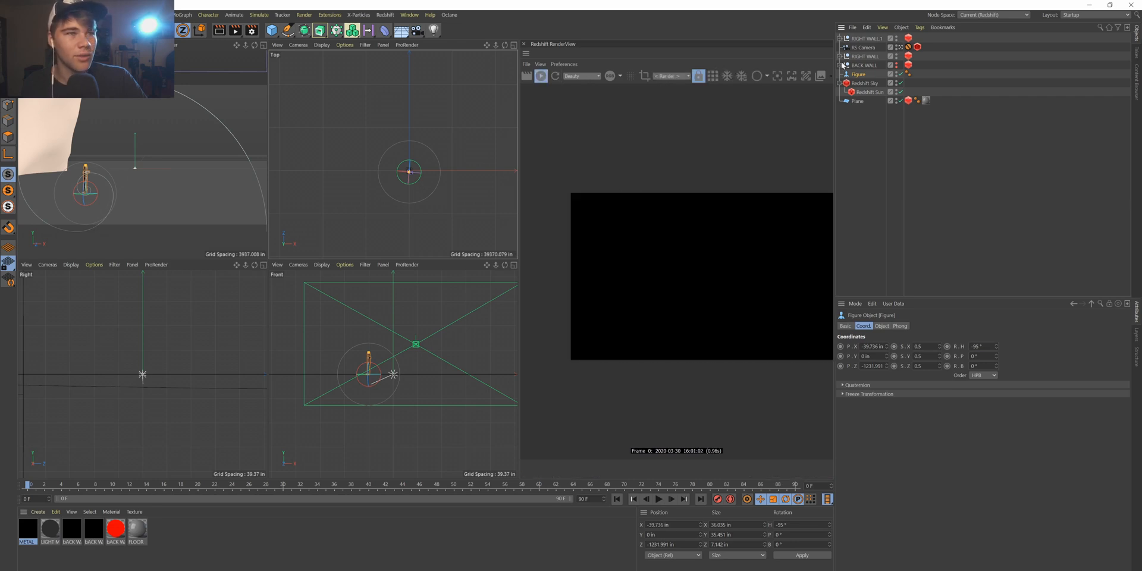
pyautogui.click(864, 38)
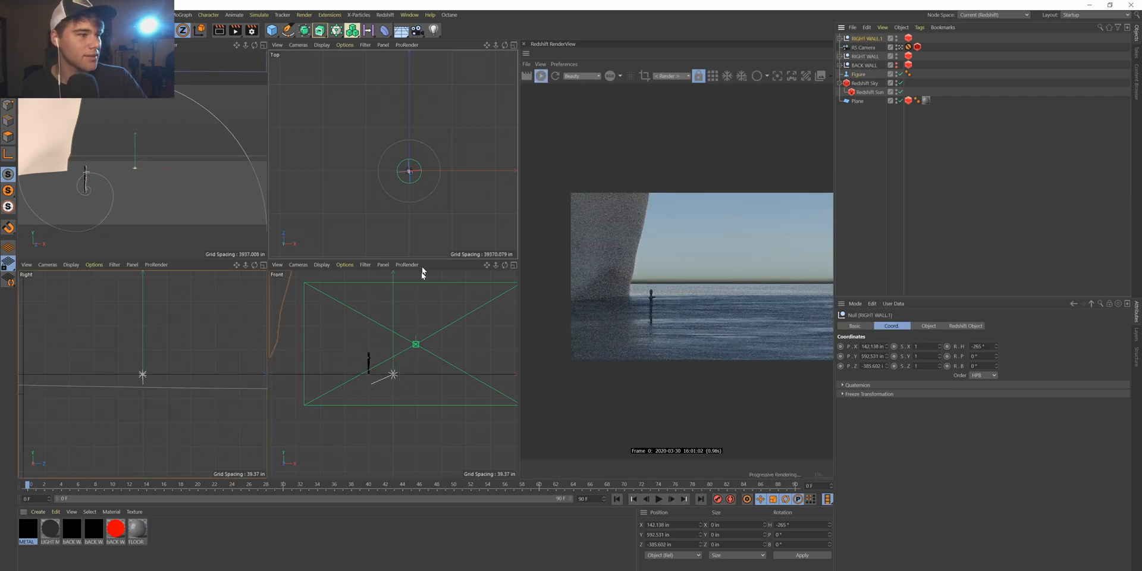
# Switch the BACK WALL object back on and examine its effect in the Redshift render preview.
pyautogui.scroll(5, 420, 174)
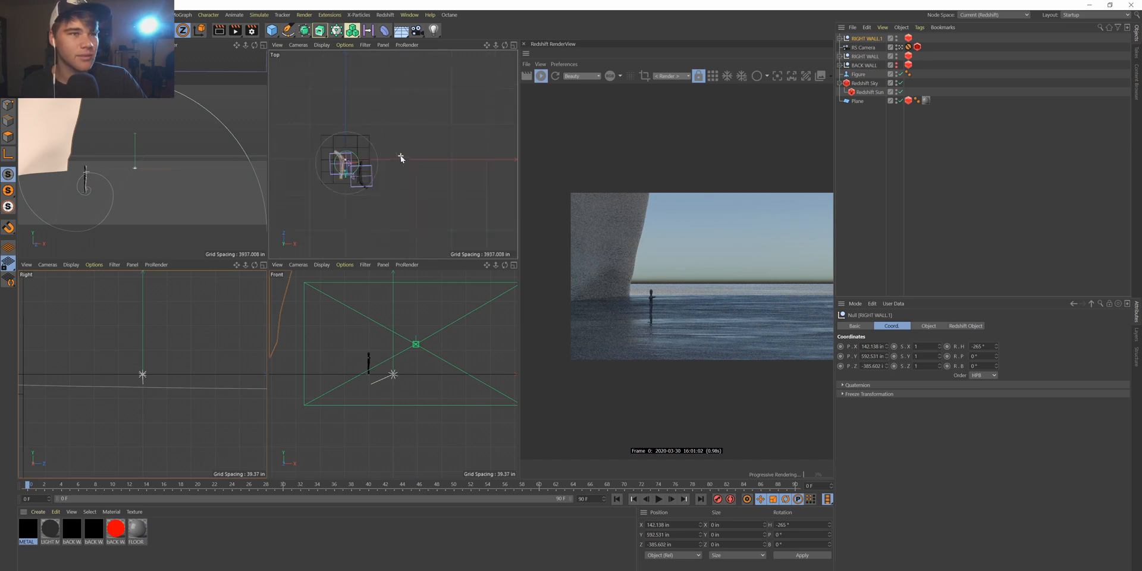
pyautogui.click(897, 66)
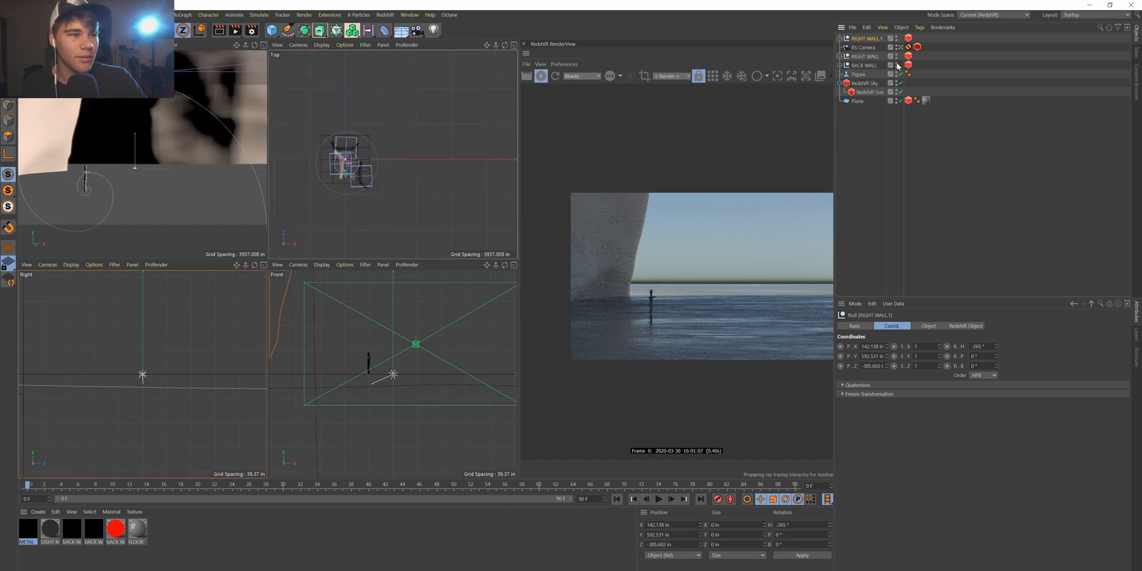
pyautogui.scroll(-2, 398, 186)
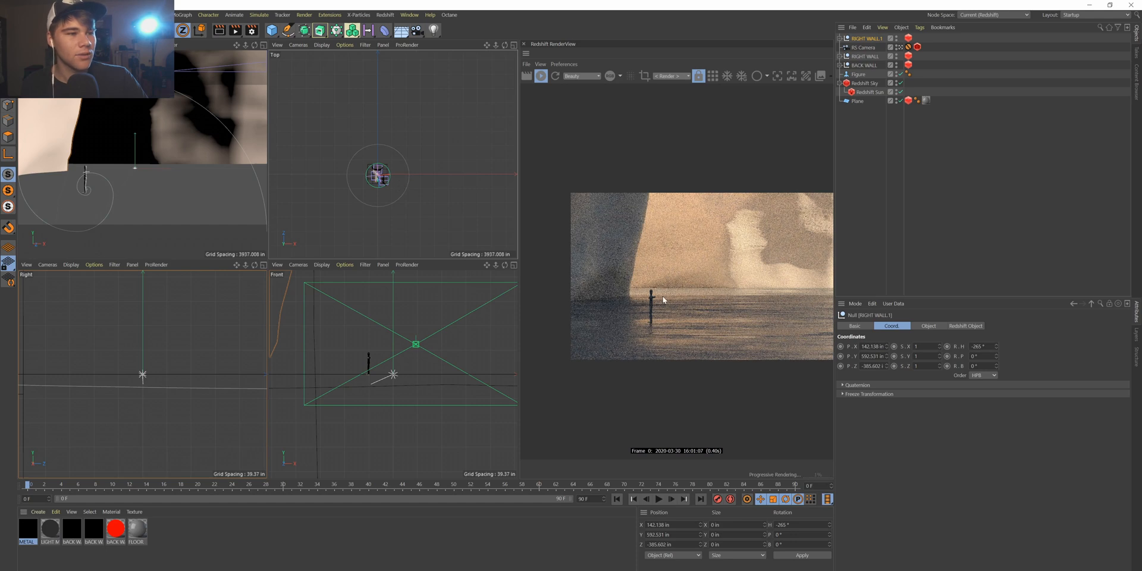
pyautogui.scroll(-2, 660, 300)
pyautogui.scroll(1, 663, 300)
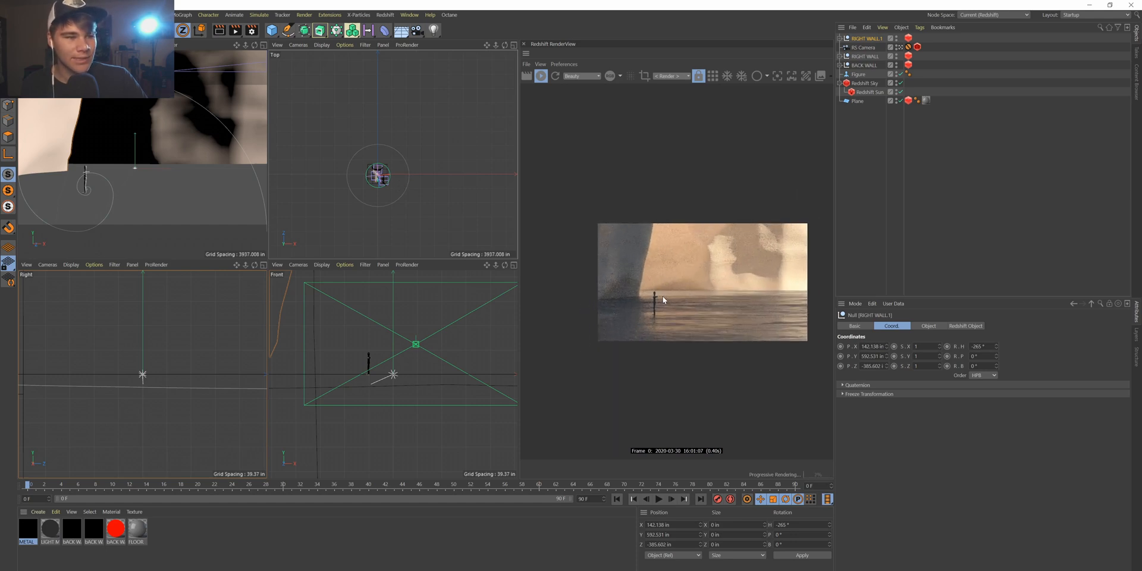
pyautogui.scroll(2, 663, 300)
pyautogui.scroll(-1, 664, 299)
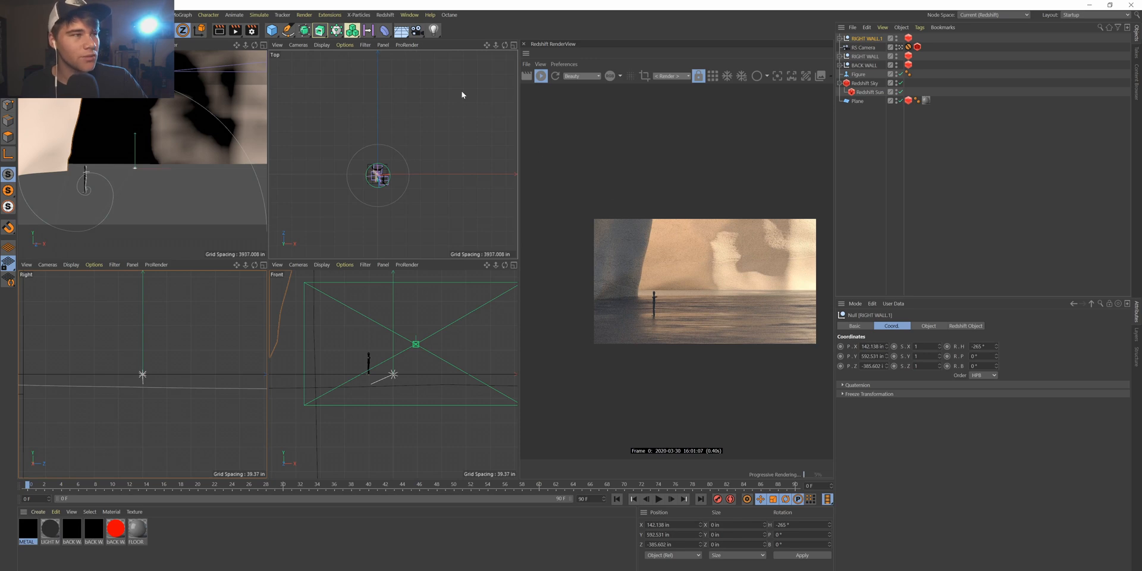
# Try an extra wall by pasting a copy of RIGHT WALL.1, moving and rotating it in the top view, and deleting it.
pyautogui.click(273, 34)
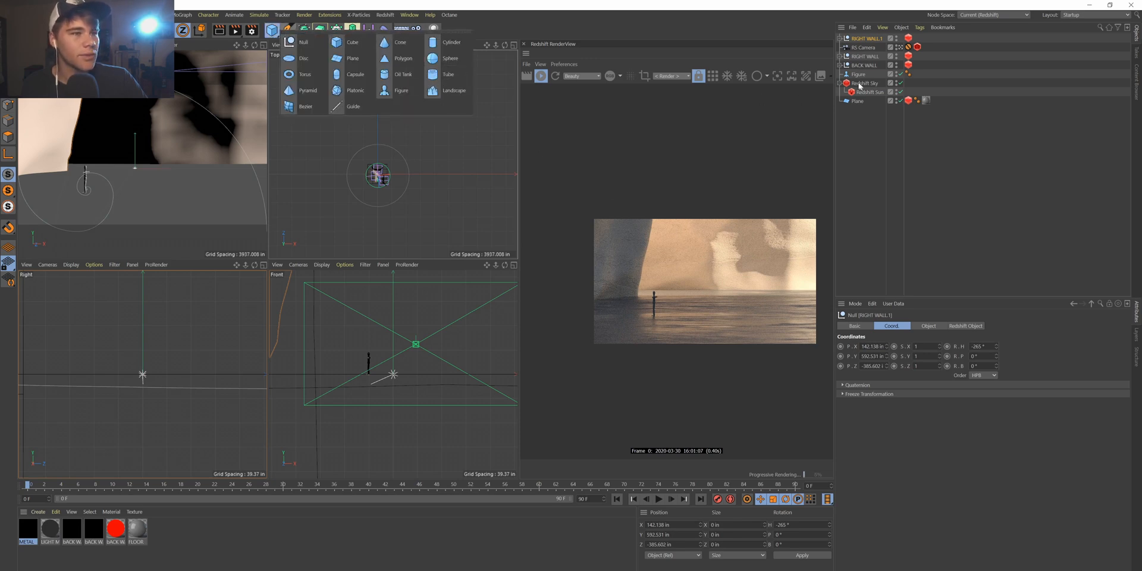
pyautogui.click(859, 46)
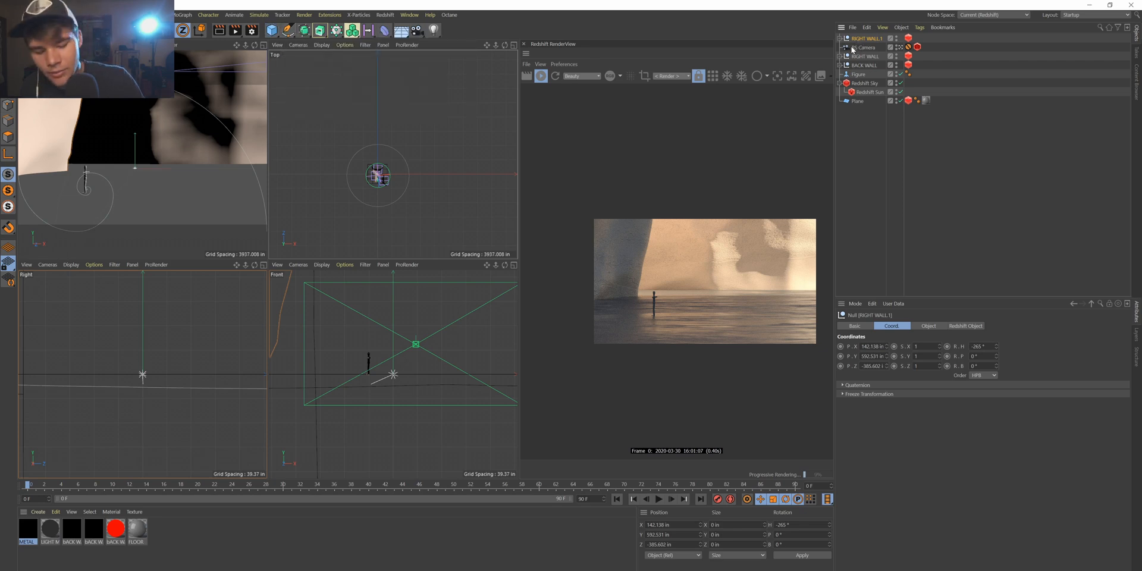
pyautogui.hotkey('ctrl', 'v')
pyautogui.scroll(10, 375, 178)
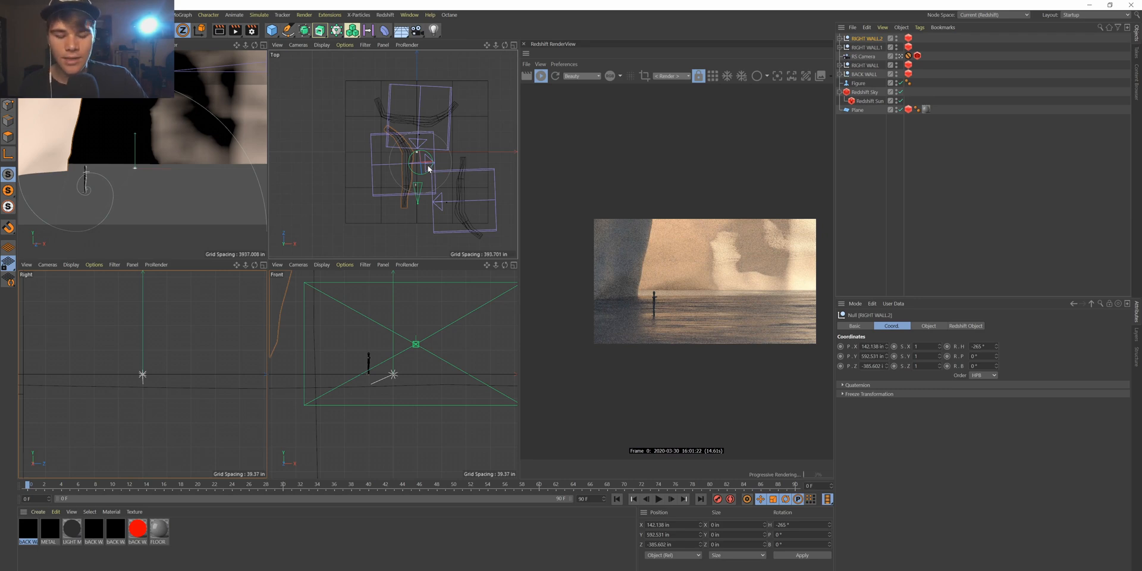
pyautogui.press('e')
pyautogui.moveTo(441, 164); pyautogui.dragTo(481, 110)
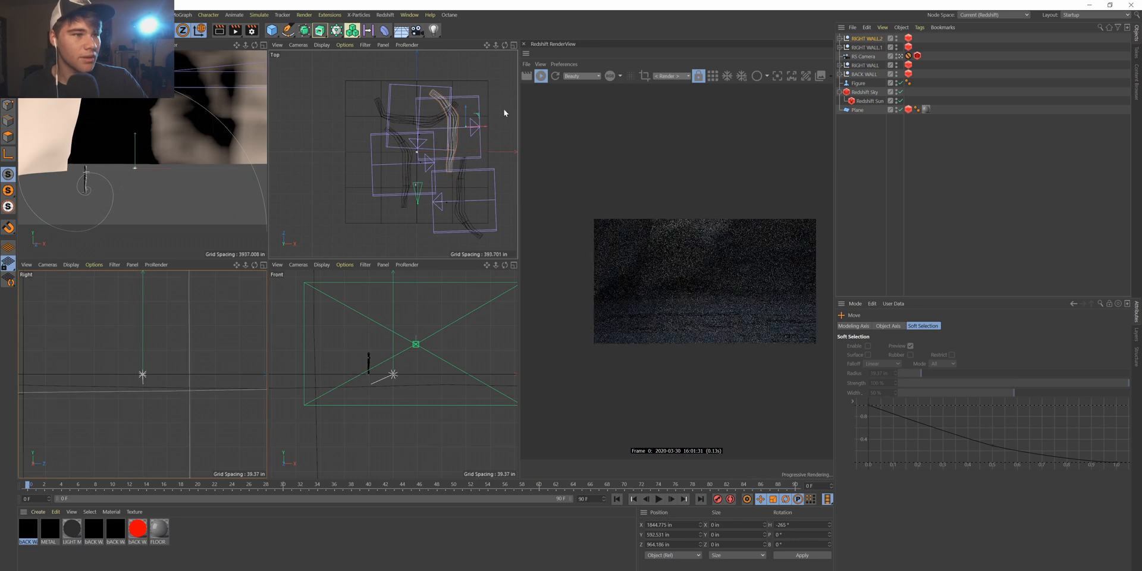
pyautogui.press('r')
pyautogui.moveTo(474, 138); pyautogui.dragTo(430, 198)
pyautogui.press('e')
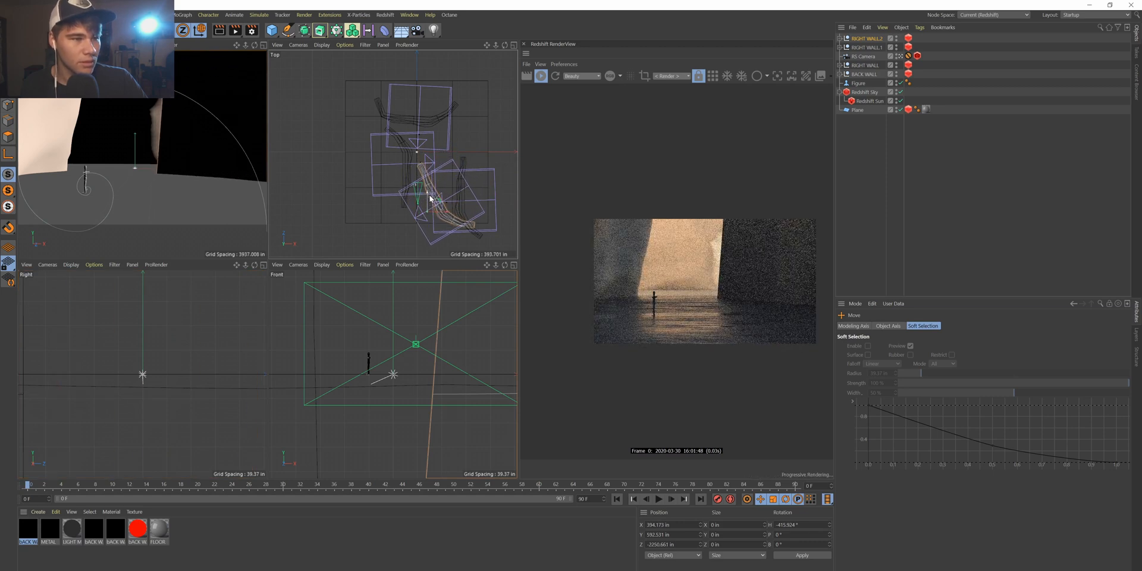
pyautogui.press('Delete')
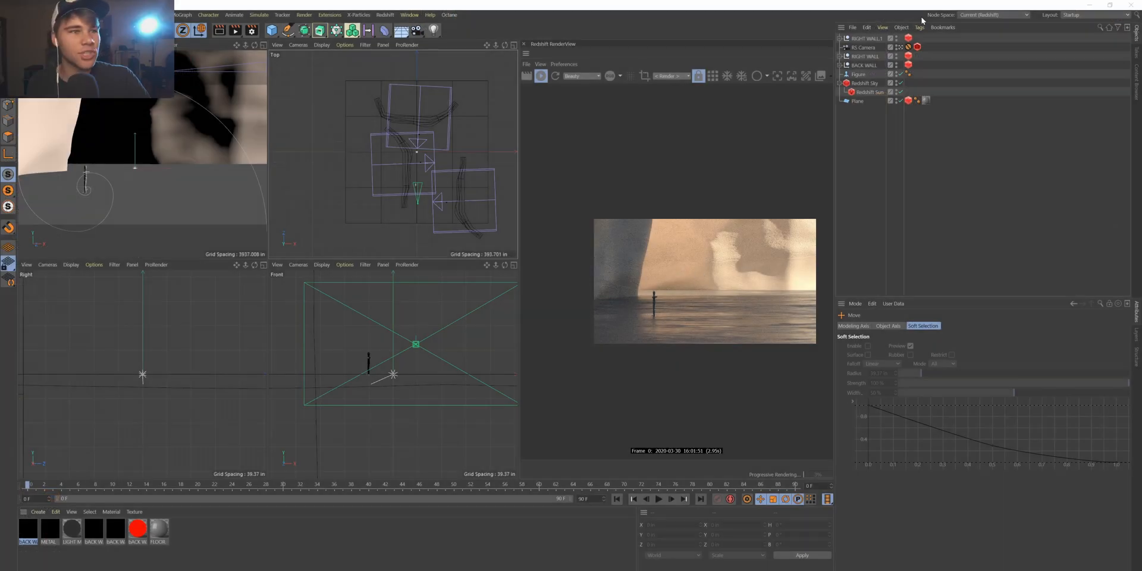
# Merge the astronaut FBX model into the scene, accepting the FBX import settings.
pyautogui.click(856, 28)
pyautogui.click(864, 41)
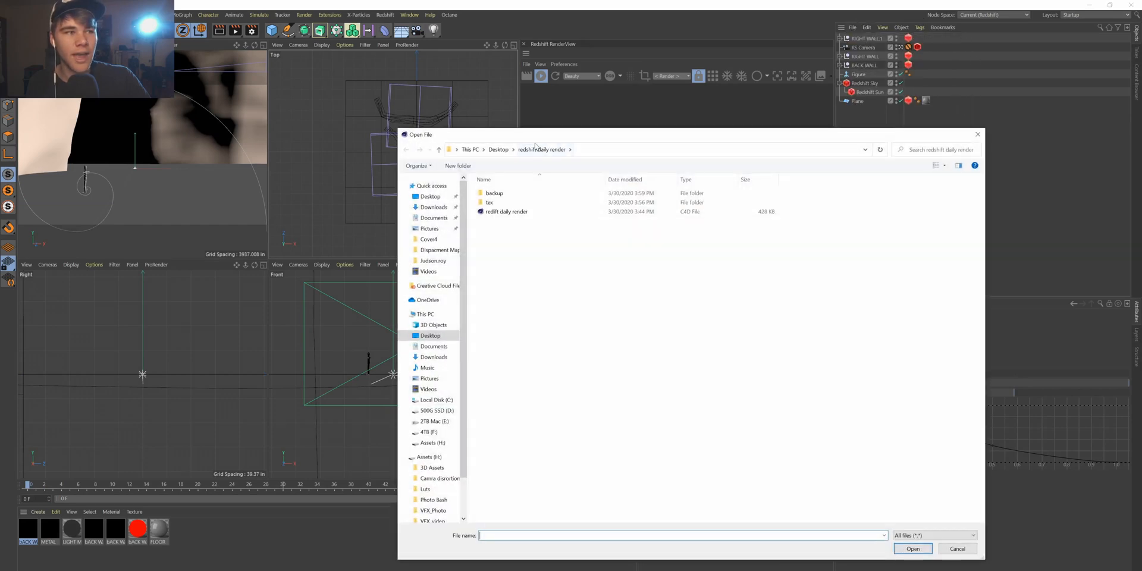
pyautogui.moveTo(559, 135); pyautogui.dragTo(1141, 238)
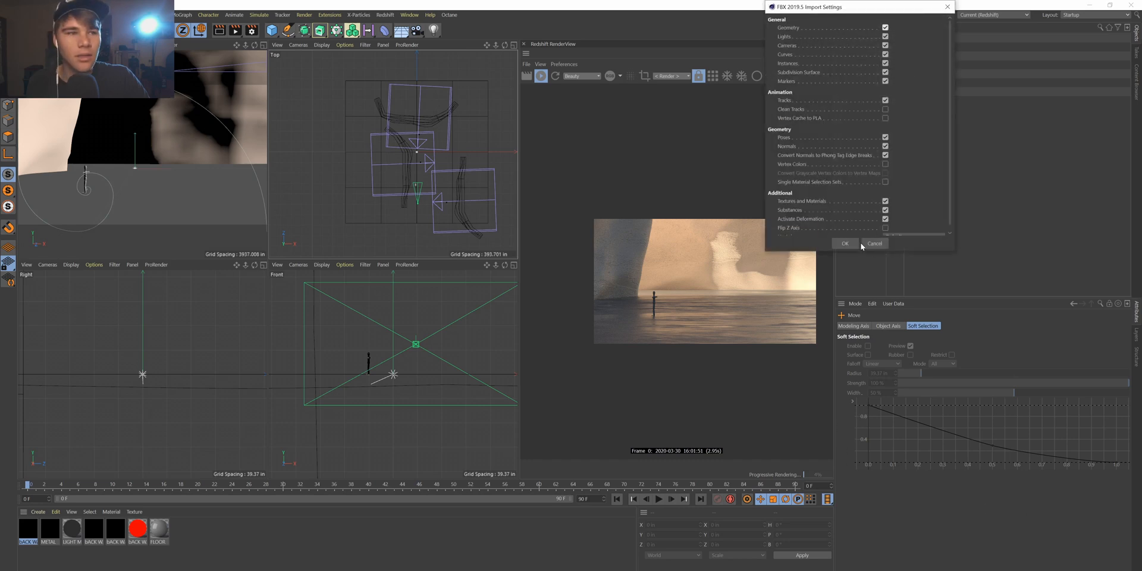
pyautogui.click(852, 244)
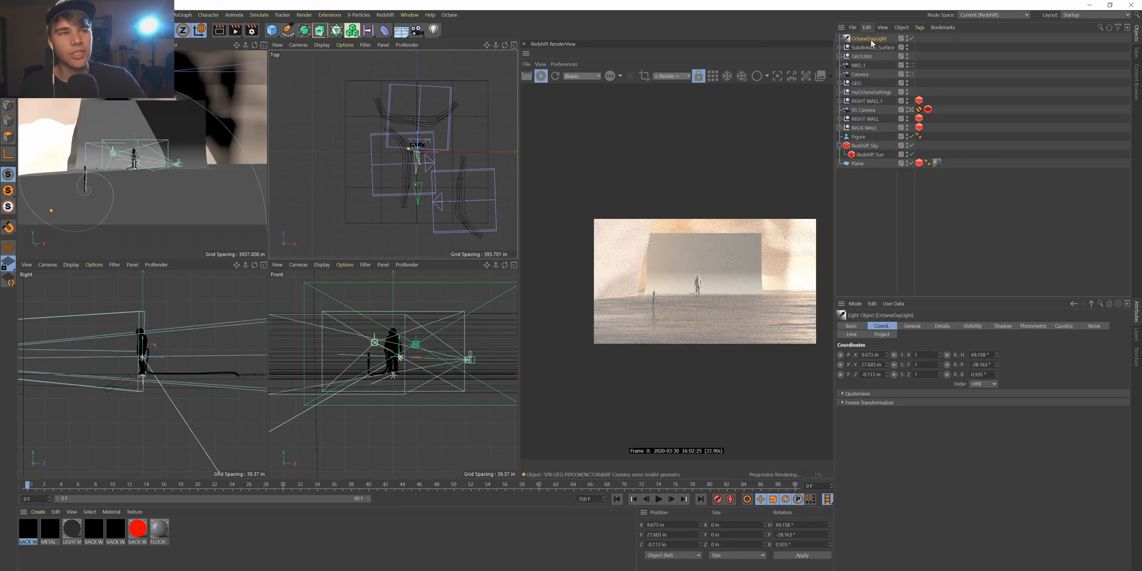
# Delete the imported OctaneDayLight light and the GROUND null.
pyautogui.press('Delete')
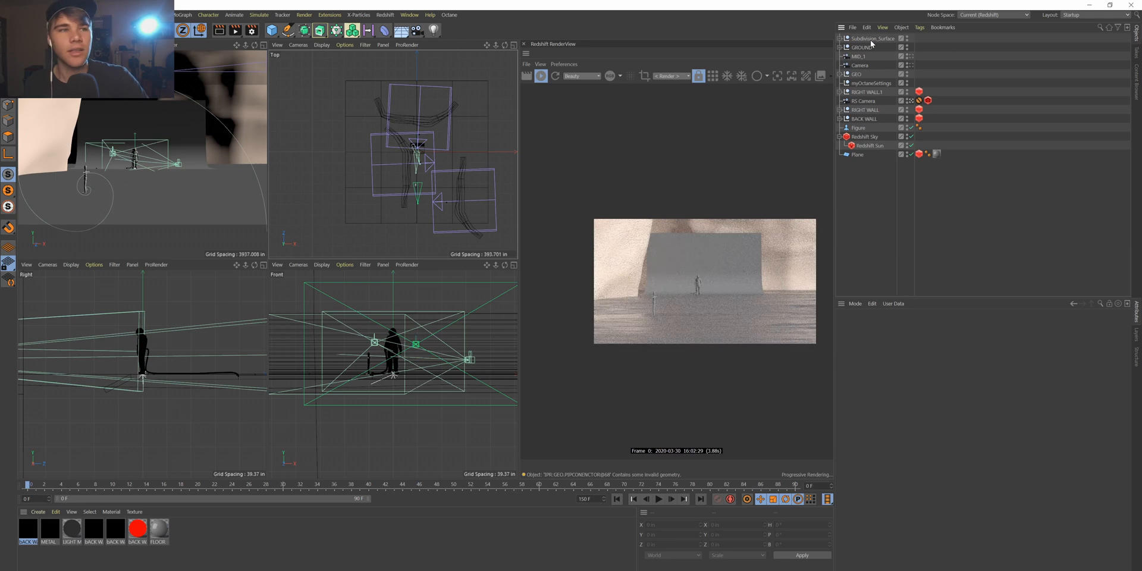
pyautogui.click(866, 48)
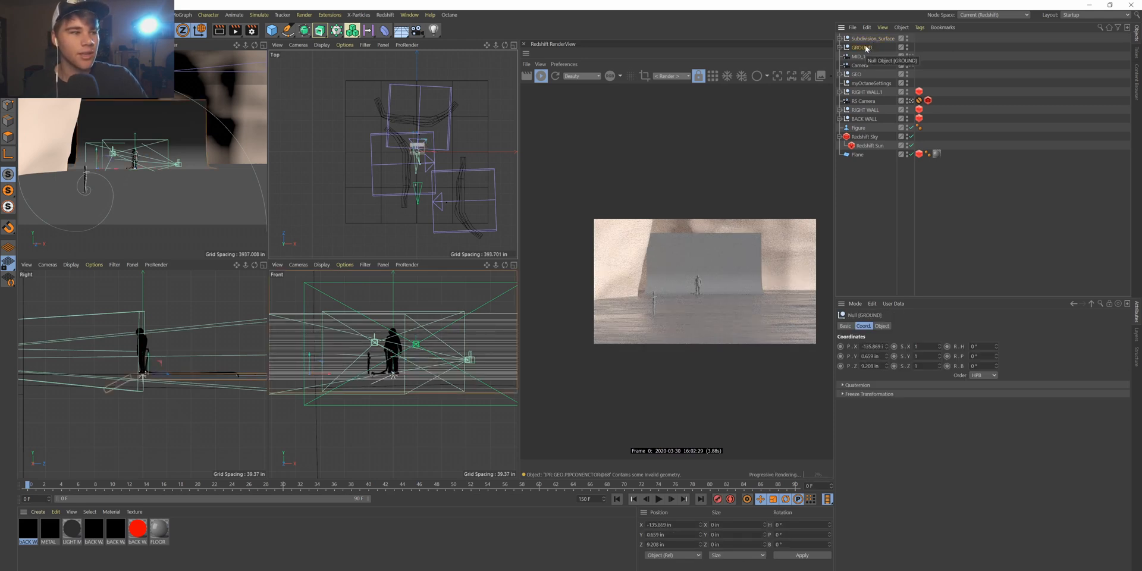
pyautogui.press('Delete')
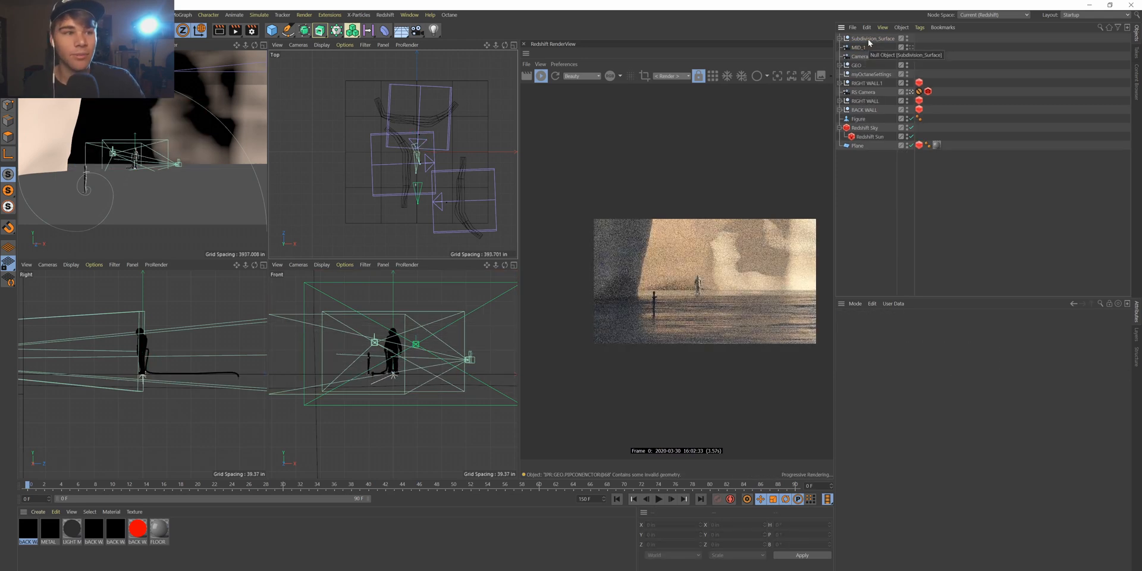
# Try moving the Subdivision_Surface null toward the render camera in the top view, and undo the move.
pyautogui.click(870, 39)
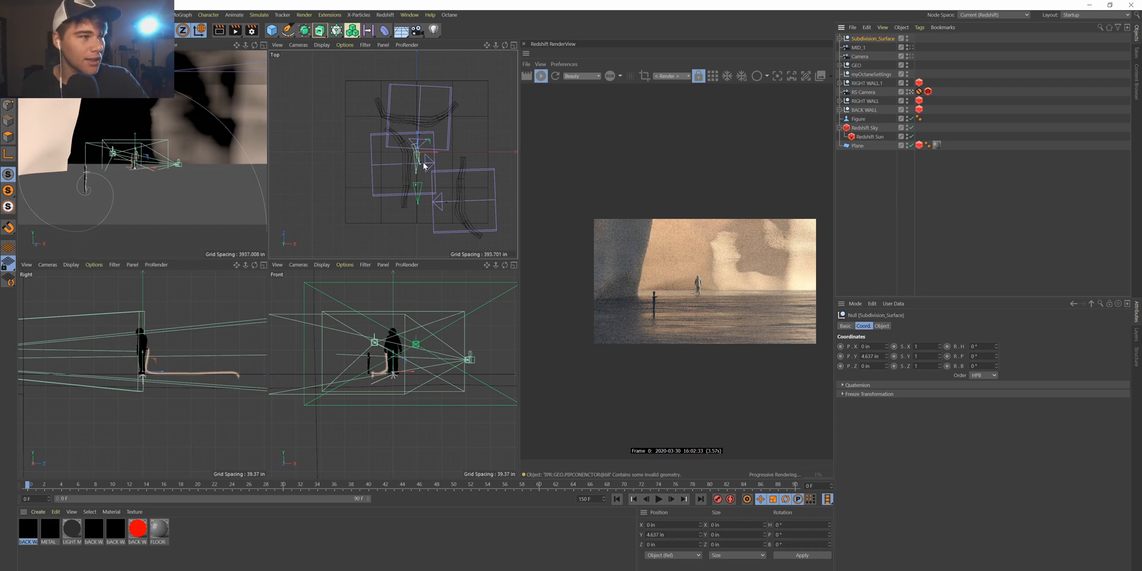
pyautogui.moveTo(418, 146); pyautogui.dragTo(418, 180)
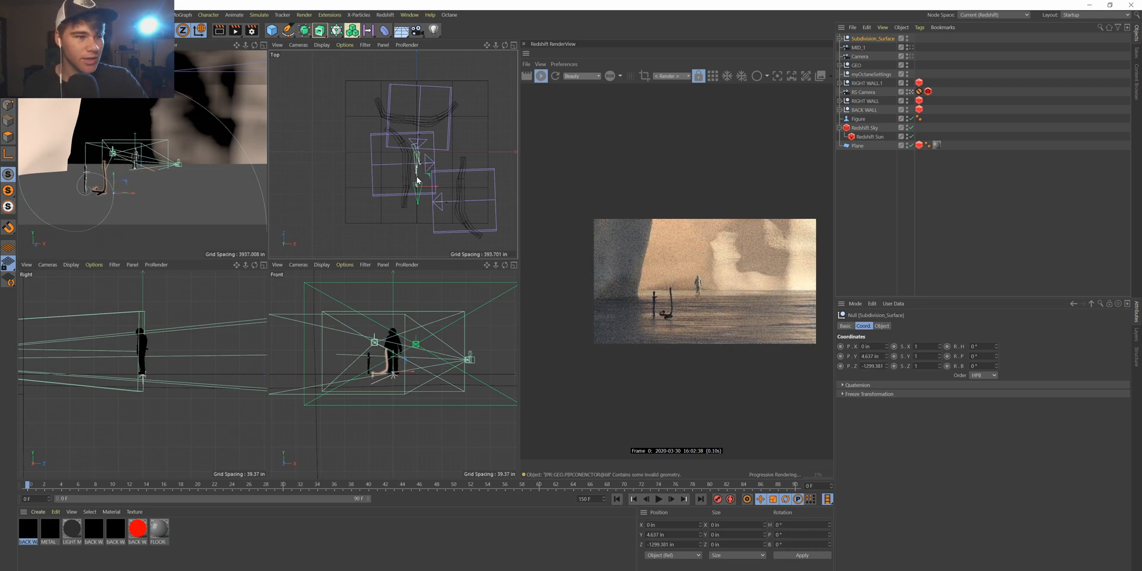
pyautogui.hotkey('ctrl', 'z')
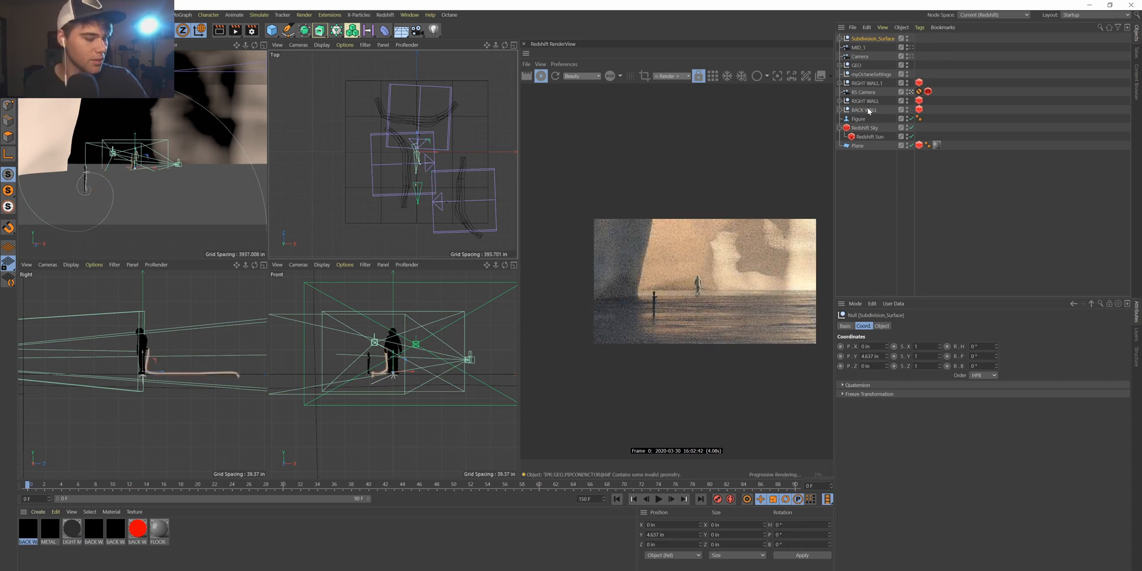
# Place Subdivision_Surface directly above the GEO null in the object hierarchy and delete myOctaneSettings.
pyautogui.moveTo(859, 43); pyautogui.dragTo(859, 68)
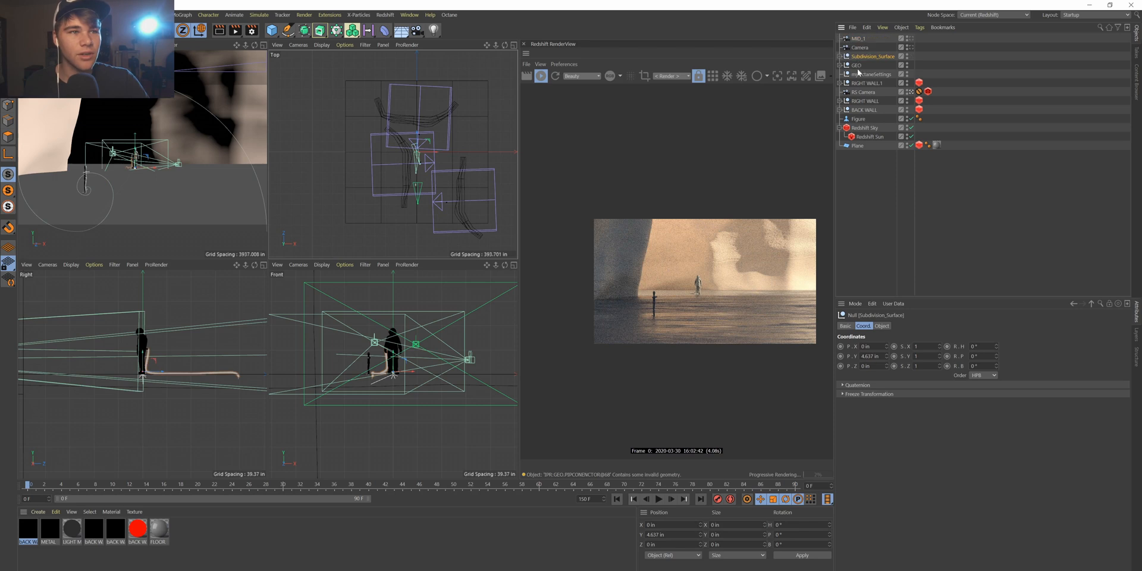
pyautogui.click(841, 66)
pyautogui.click(840, 66)
pyautogui.click(841, 81)
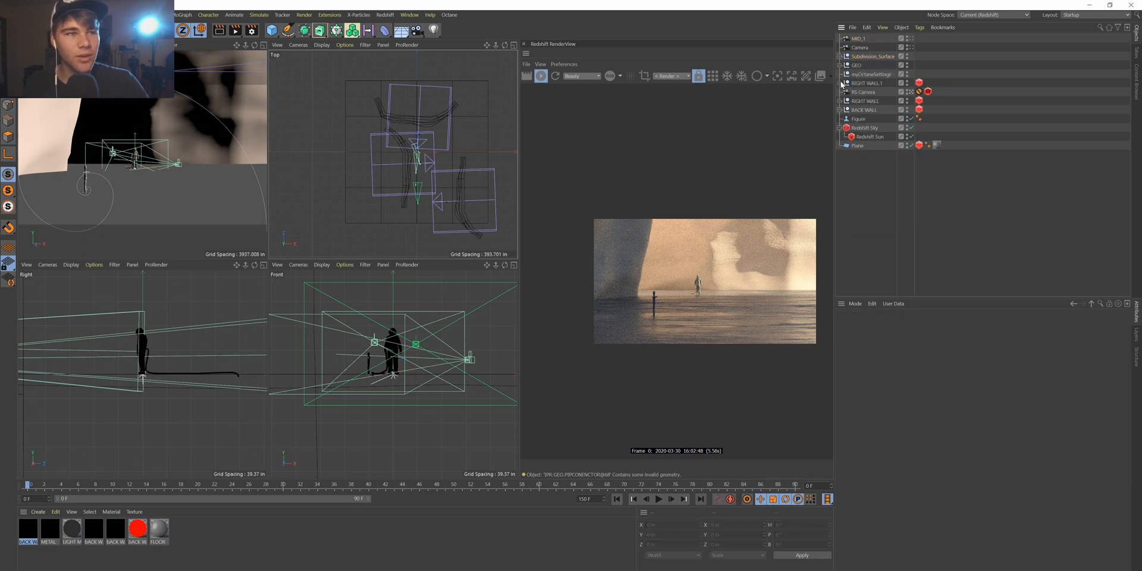
pyautogui.click(840, 83)
pyautogui.click(840, 84)
pyautogui.click(863, 75)
pyautogui.press('Delete')
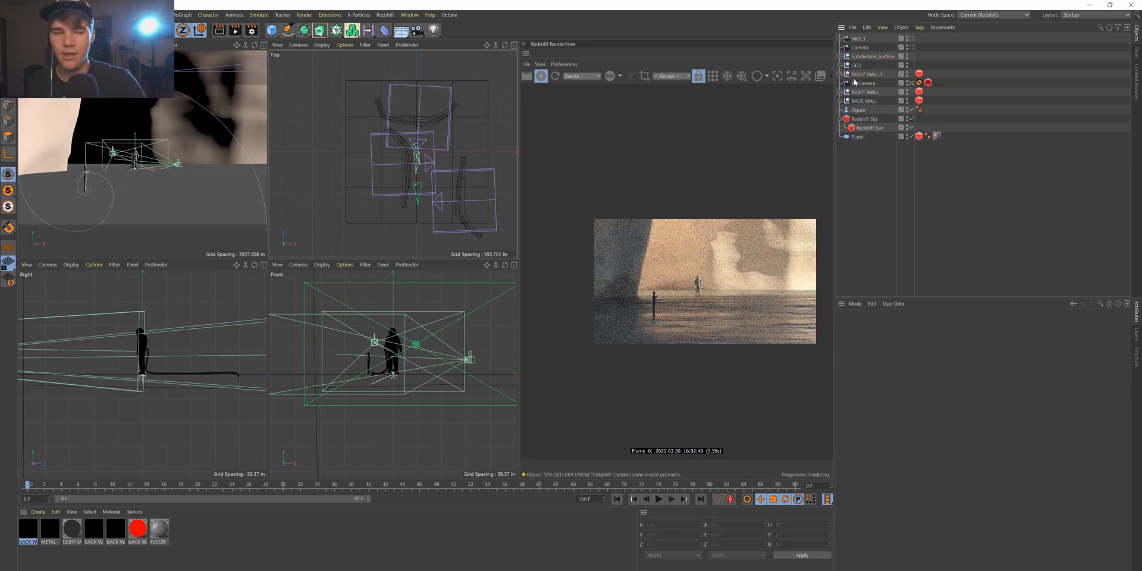
# Inspect the GEO null by hiding and re-showing it to identify which geometry it holds.
pyautogui.click(856, 64)
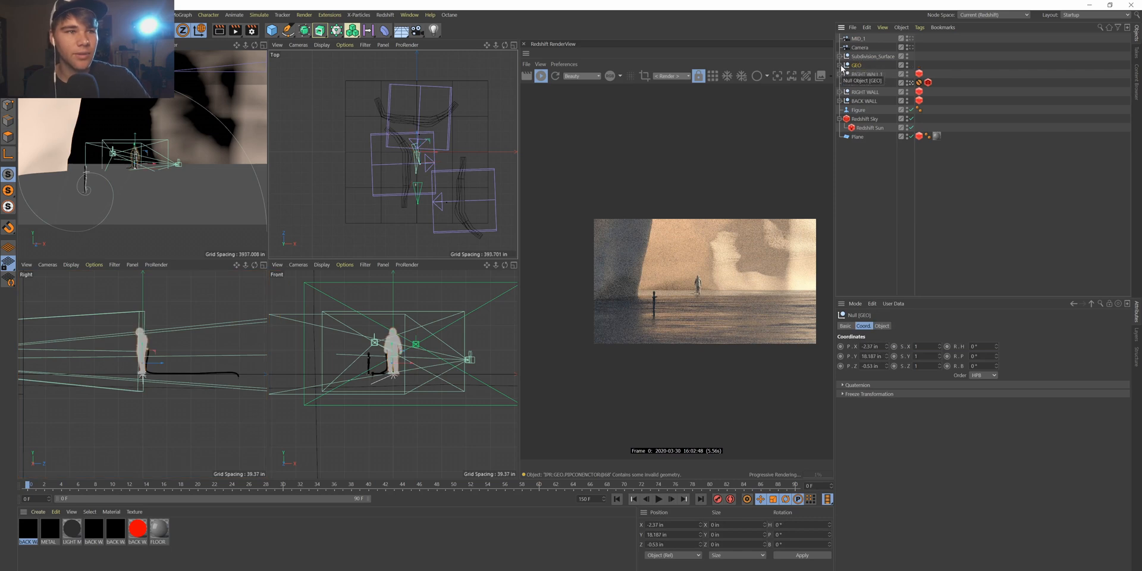
pyautogui.click(840, 66)
pyautogui.click(841, 66)
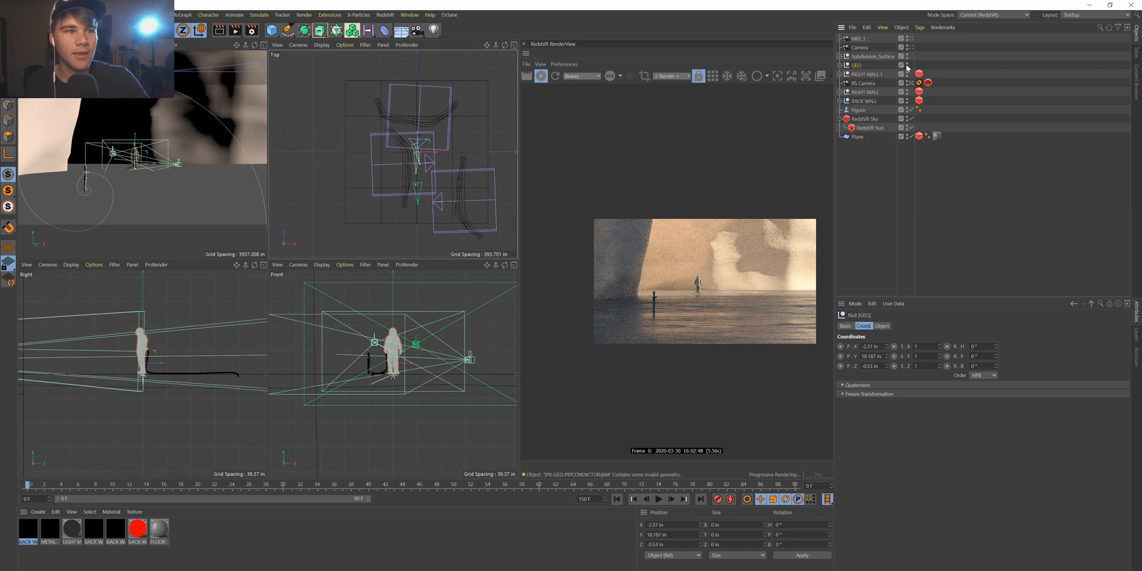
pyautogui.click(907, 65)
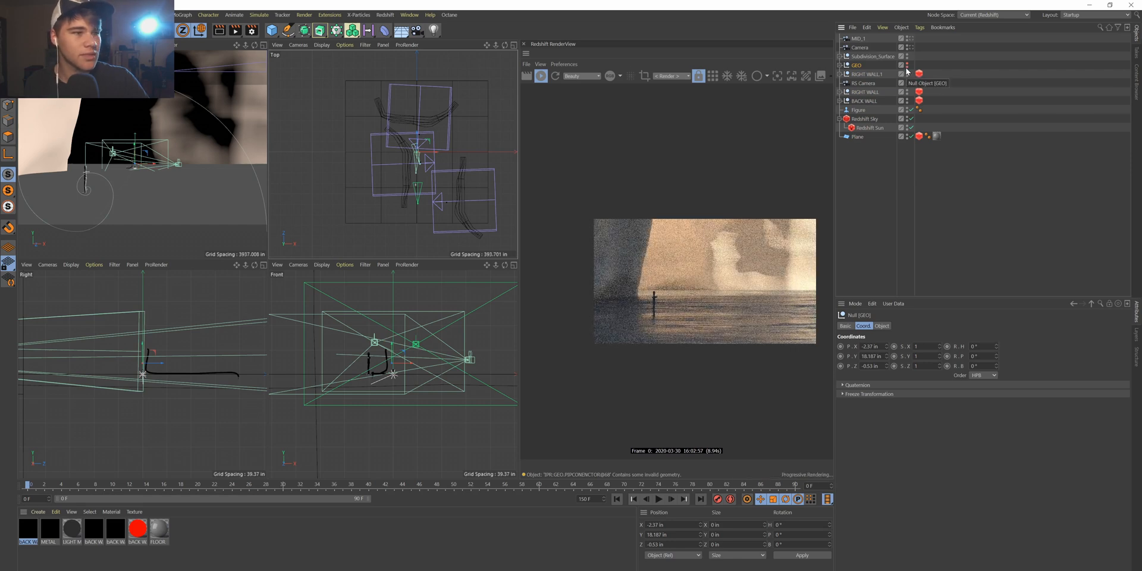
pyautogui.keyDown('alt'); pyautogui.click(907, 65); pyautogui.keyUp('alt')
# Group Subdivision_Surface and GEO under one null and rename it ASTONAUGT.
pyautogui.click(863, 57)
pyautogui.keyDown('shift'); pyautogui.click(859, 66); pyautogui.keyUp('shift')
pyautogui.hotkey('alt', 'g')
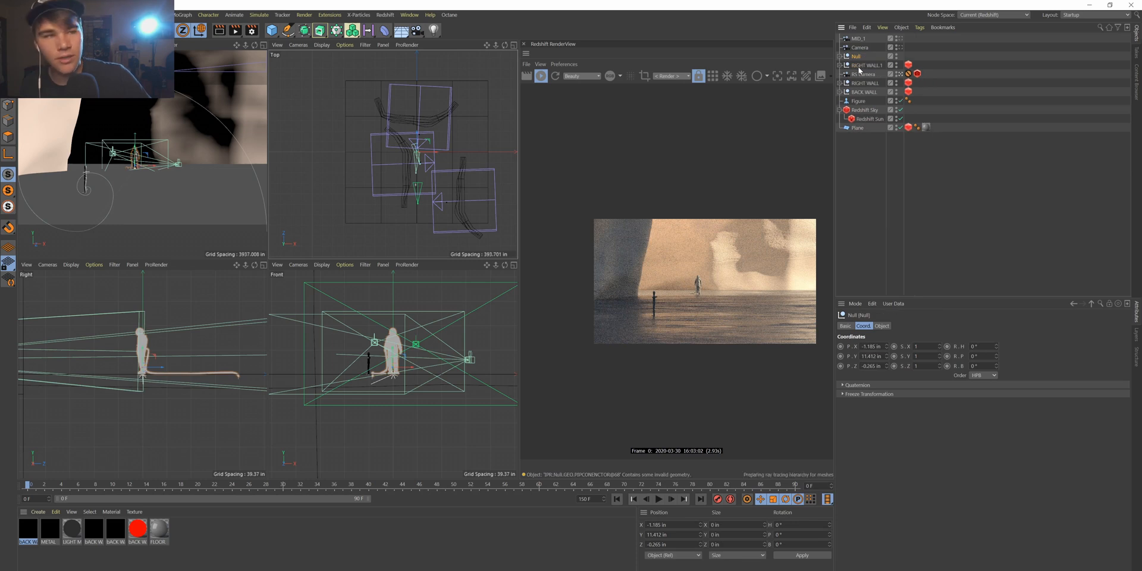
pyautogui.doubleClick(857, 56)
pyautogui.write('Al')
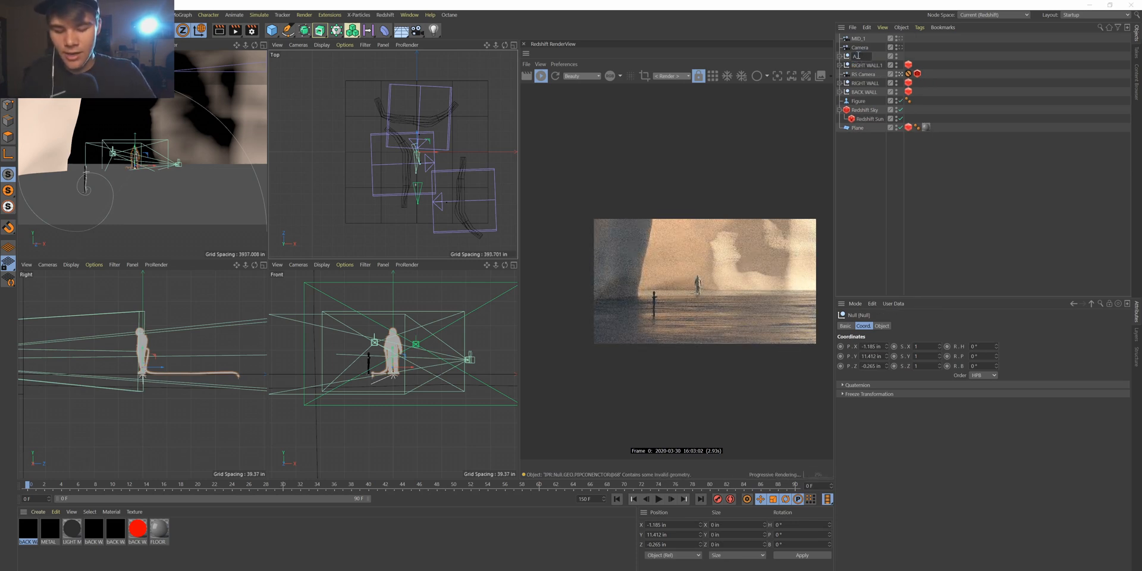
pyautogui.press('BackSpace')
pyautogui.press('BackSpace')
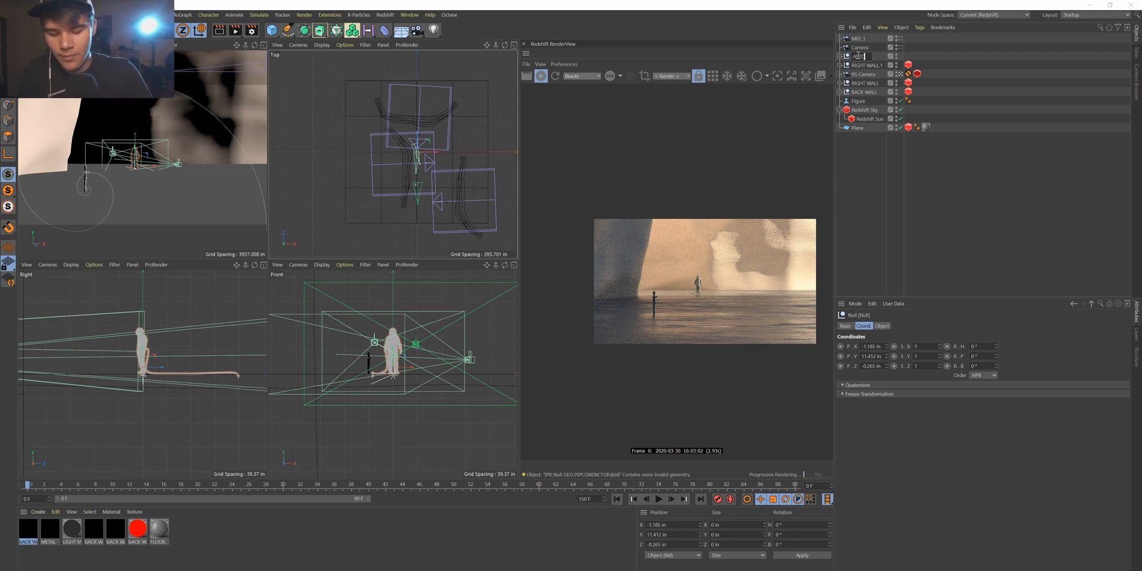
pyautogui.press('Return')
# Try moving the imported Camera toward the existing RS Camera in the top view.
pyautogui.click(861, 49)
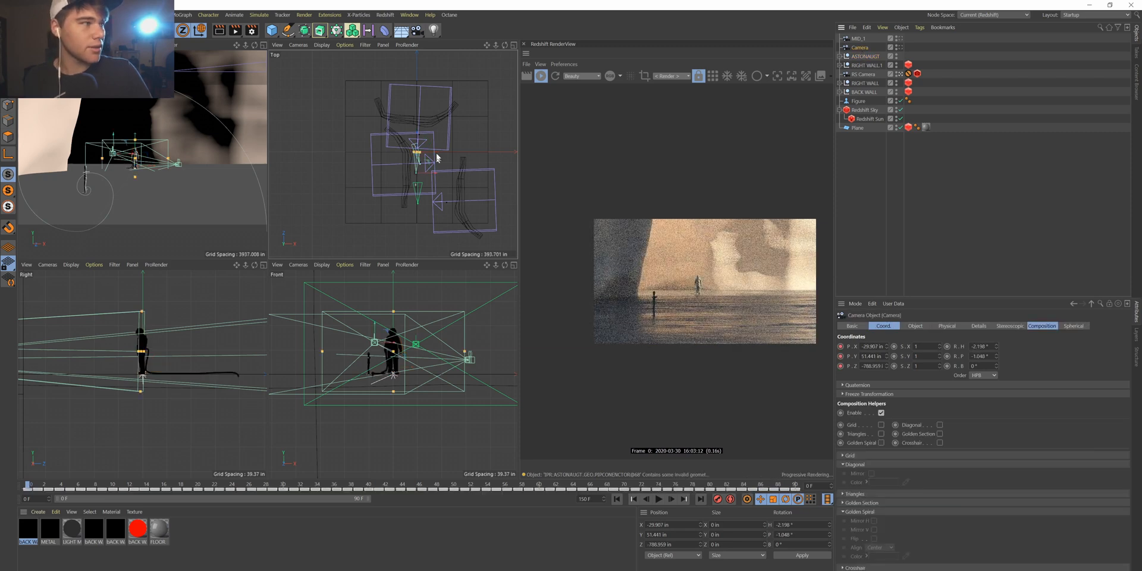
pyautogui.moveTo(419, 161); pyautogui.dragTo(423, 186)
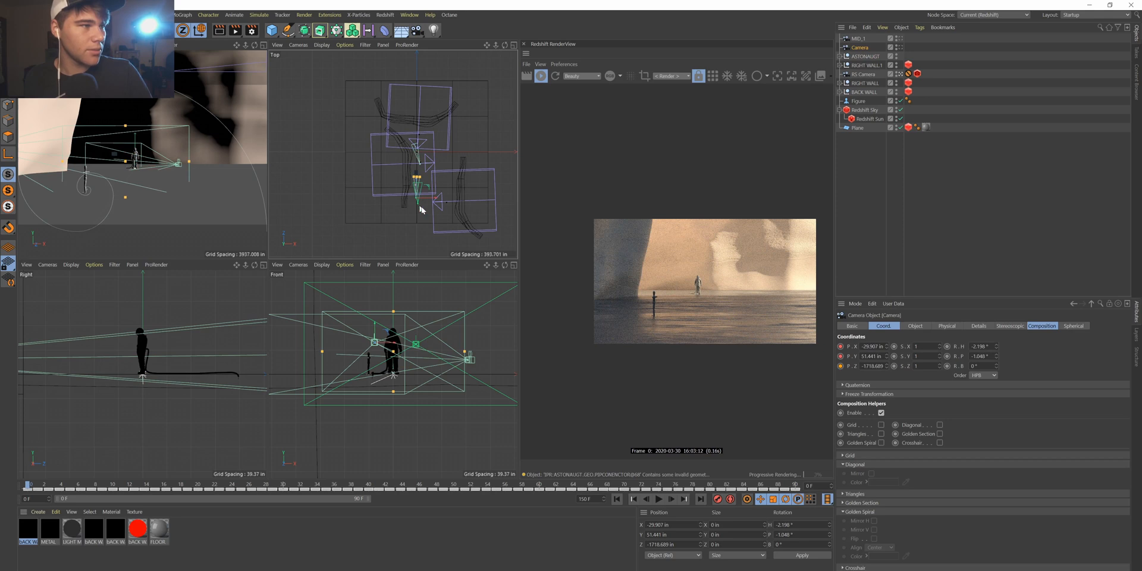
pyautogui.click(865, 56)
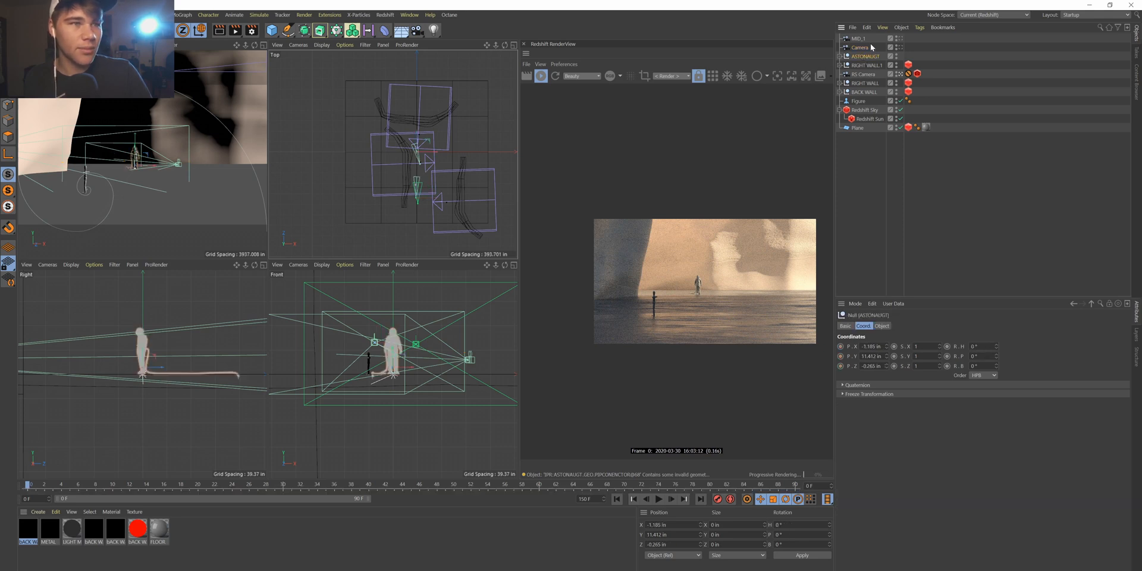
# Delete the two imported cameras, Camera and MID_1.
pyautogui.click(861, 47)
pyautogui.press('Delete')
pyautogui.click(855, 39)
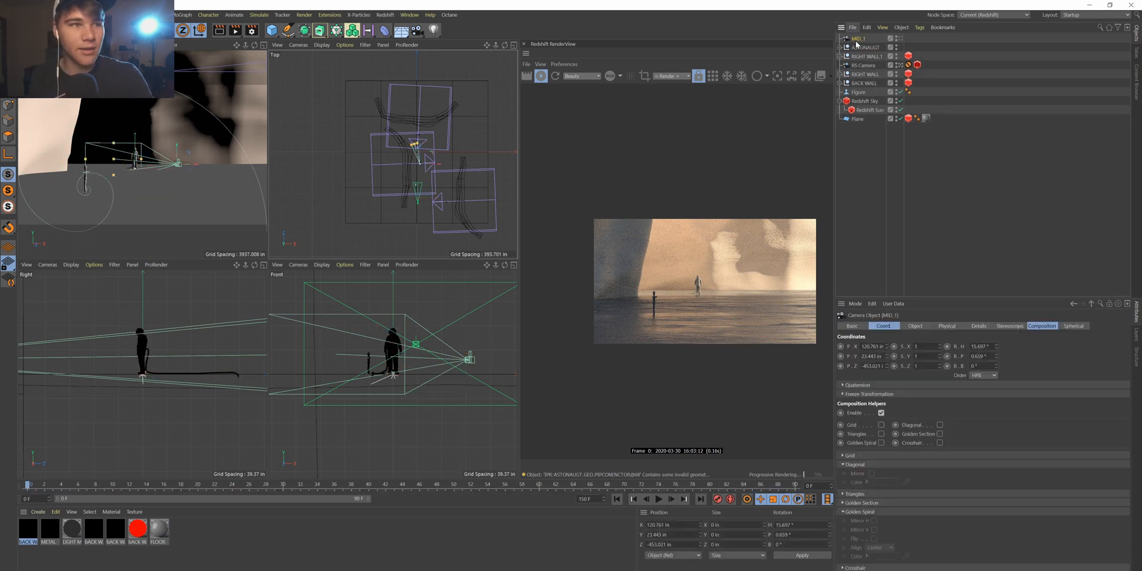
pyautogui.press('Delete')
# Move the ASTONAUGT null along Z toward the RS Camera, to a Z position of about -1225 in.
pyautogui.click(861, 38)
pyautogui.scroll(3, 398, 214)
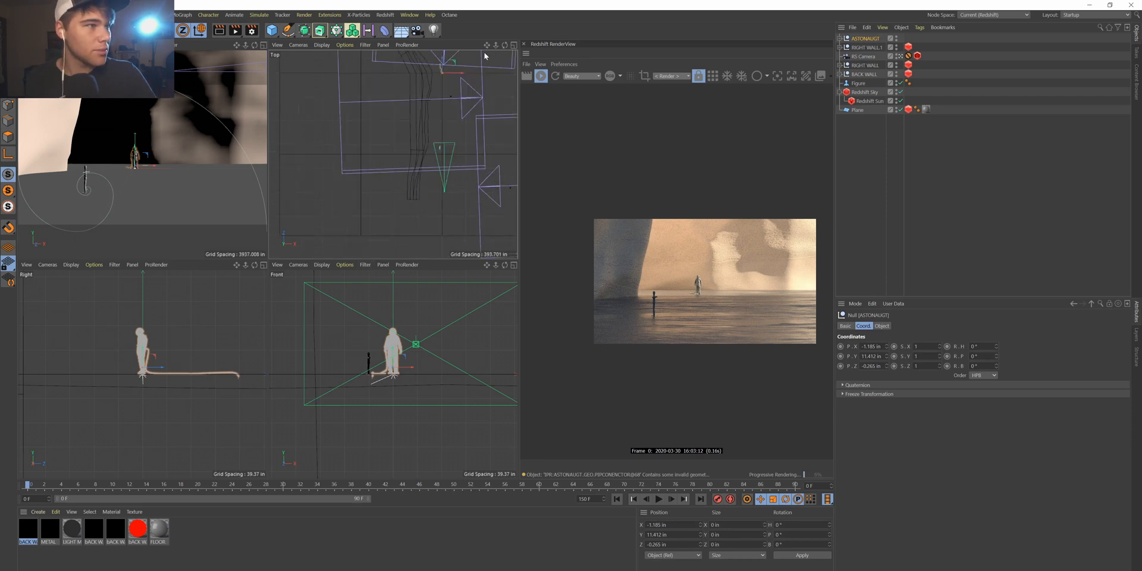
pyautogui.moveTo(447, 65); pyautogui.dragTo(448, 138)
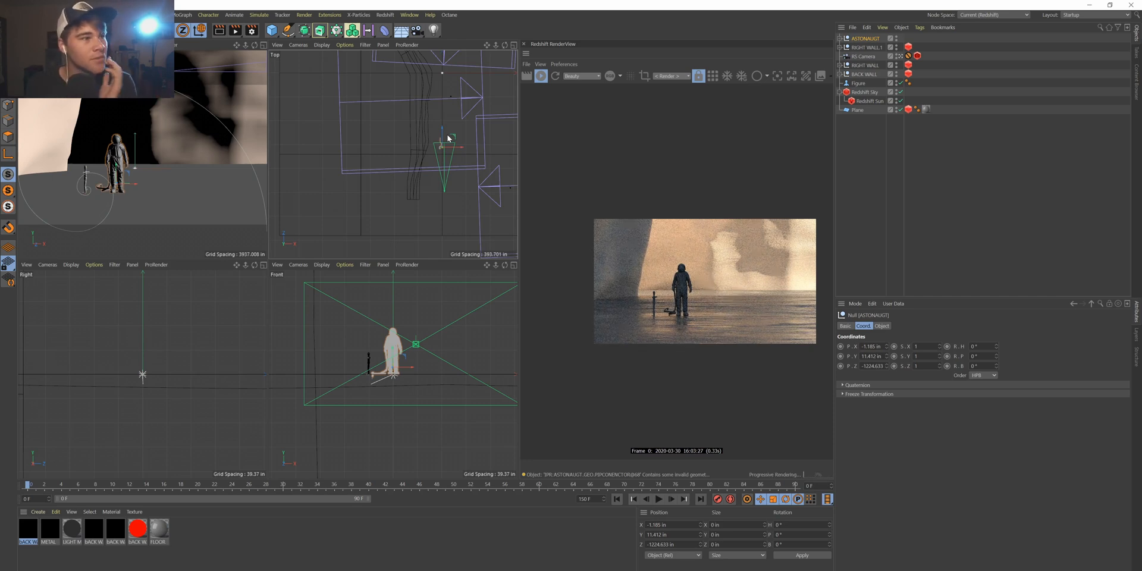
# Move the ASTONAUGT null along X to about 178 in and copy HELMET_1 from its GEO group to the top level.
pyautogui.moveTo(463, 156)
pyautogui.mouseDown()
pyautogui.moveTo(492, 153)
pyautogui.moveTo(472, 162)
pyautogui.mouseUp()
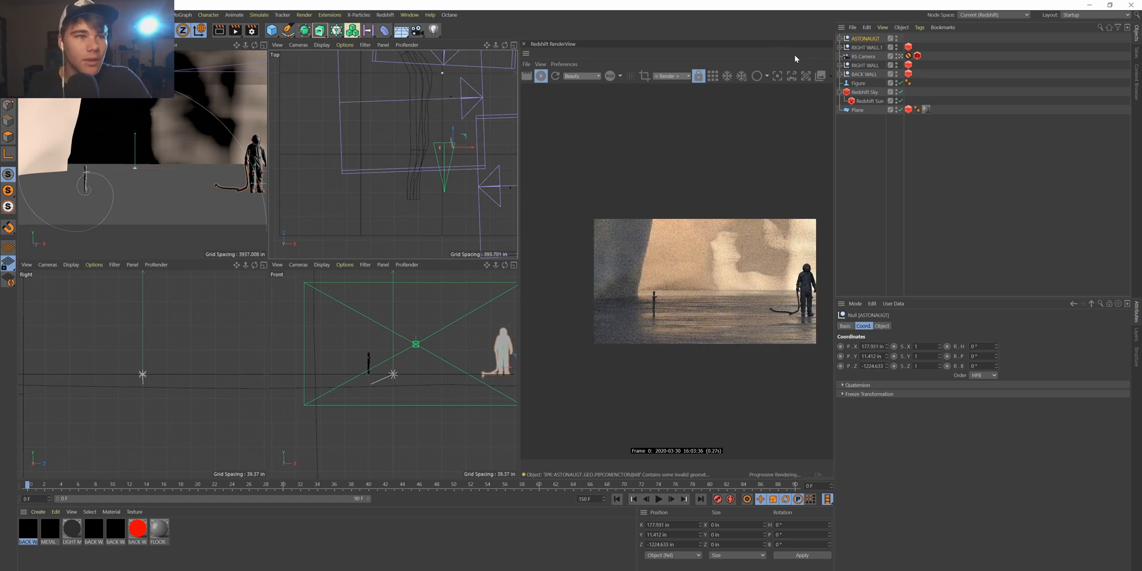
pyautogui.click(839, 39)
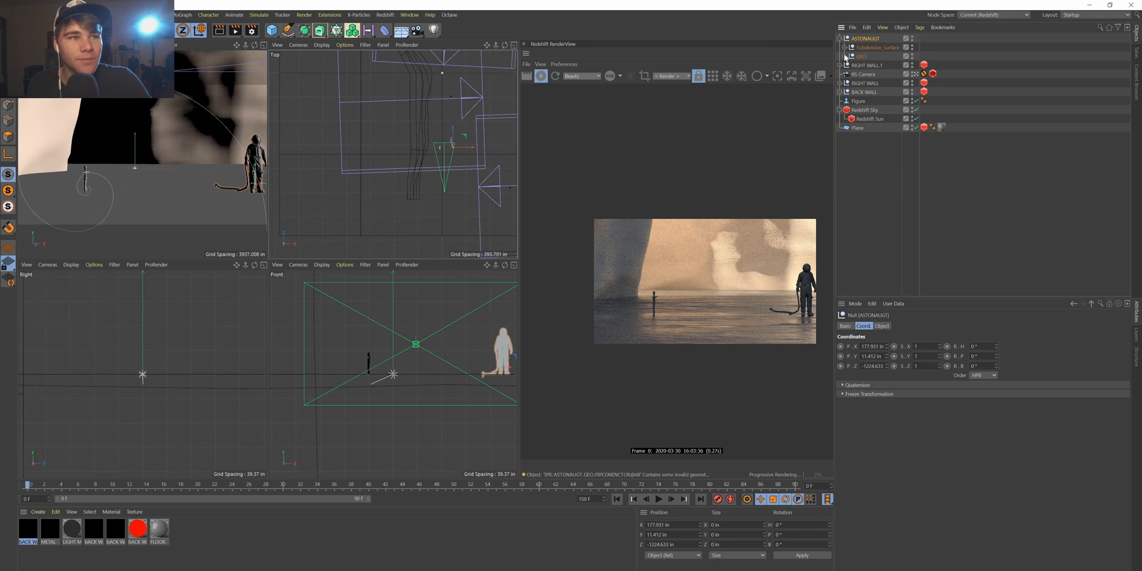
pyautogui.click(846, 57)
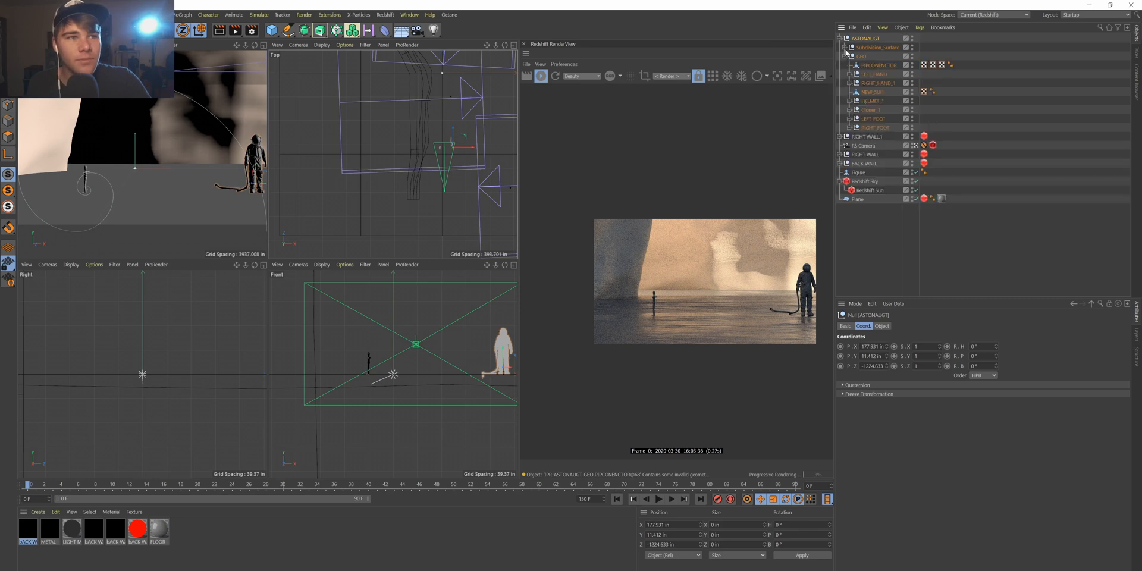
pyautogui.click(873, 101)
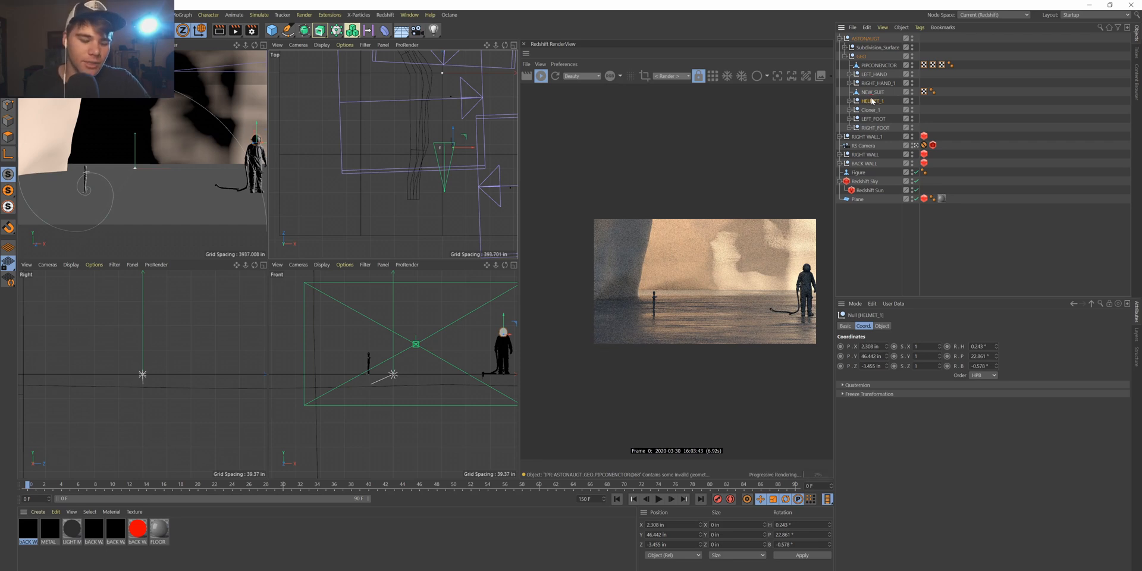
pyautogui.moveTo(873, 102); pyautogui.dragTo(869, 36)
# Hide the ASTONAUGT group in both the viewport and the render, and collapse its hierarchy.
pyautogui.click(910, 52)
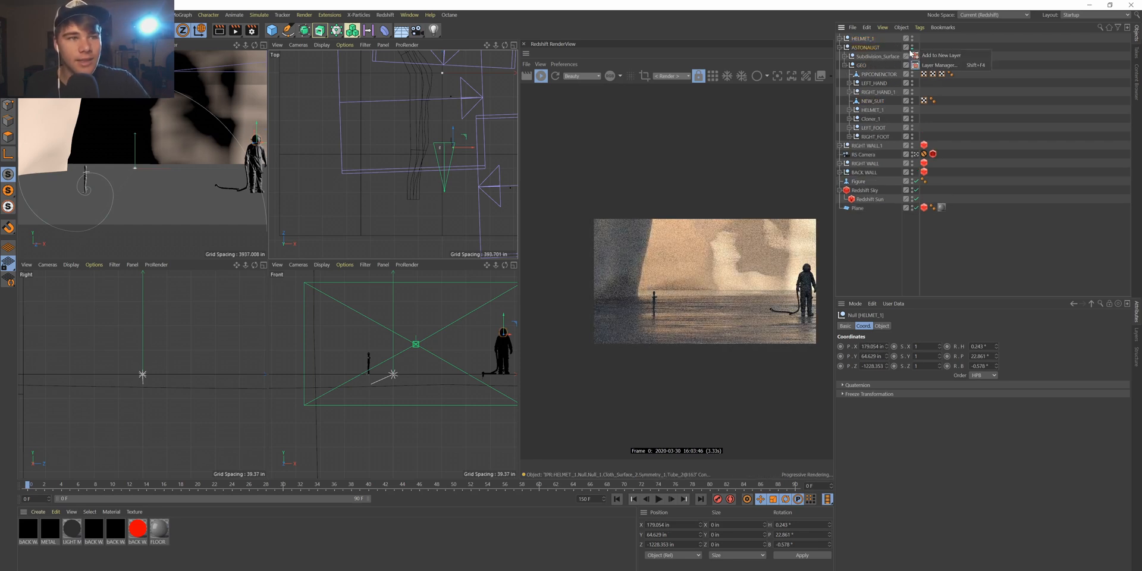
pyautogui.click(912, 47)
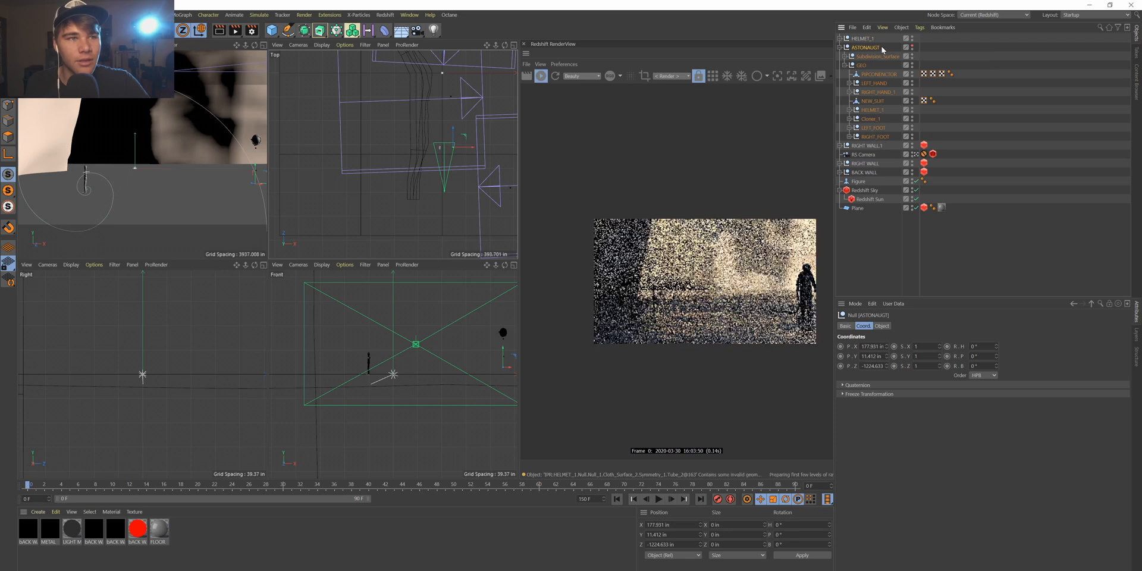
pyautogui.click(913, 50)
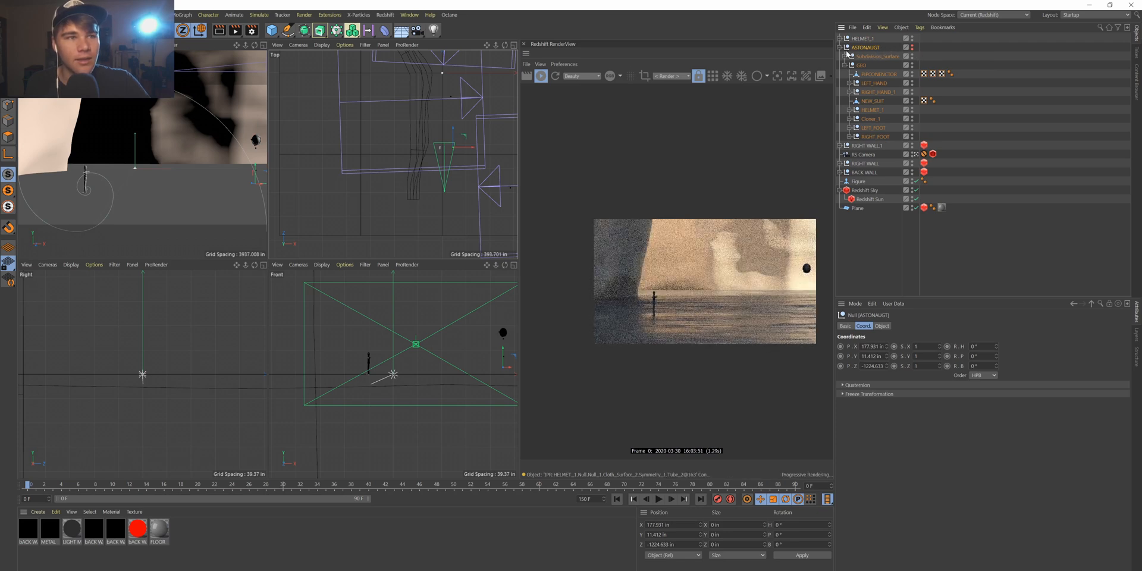
pyautogui.click(839, 47)
# Set the scale of the top-level HELMET_1 null to 10 on X, Y and Z.
pyautogui.click(844, 39)
pyautogui.click(840, 39)
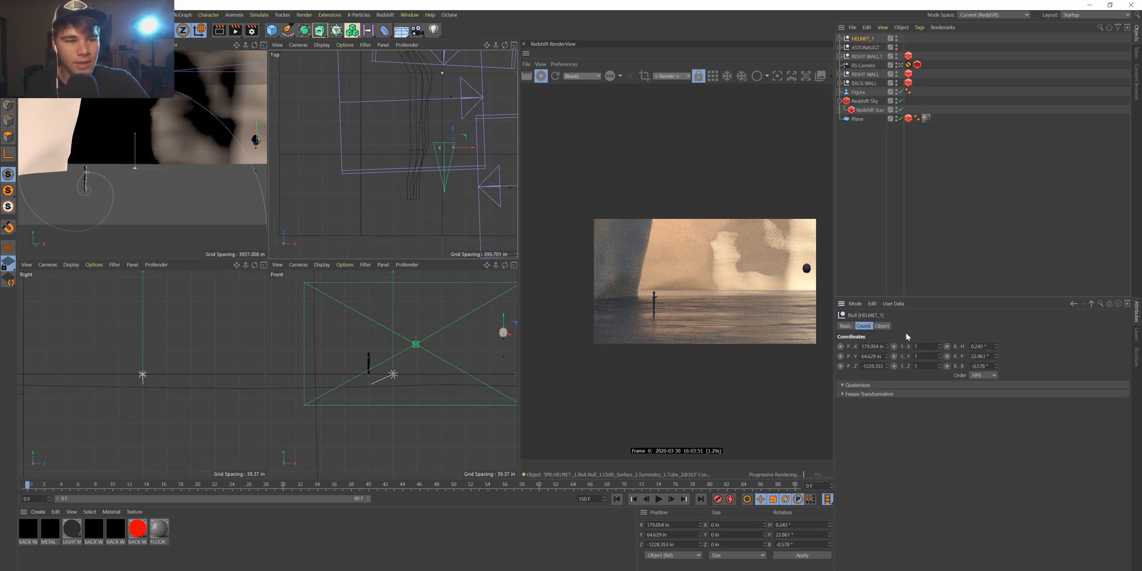
pyautogui.write('0')
pyautogui.press('Tab')
pyautogui.write('10')
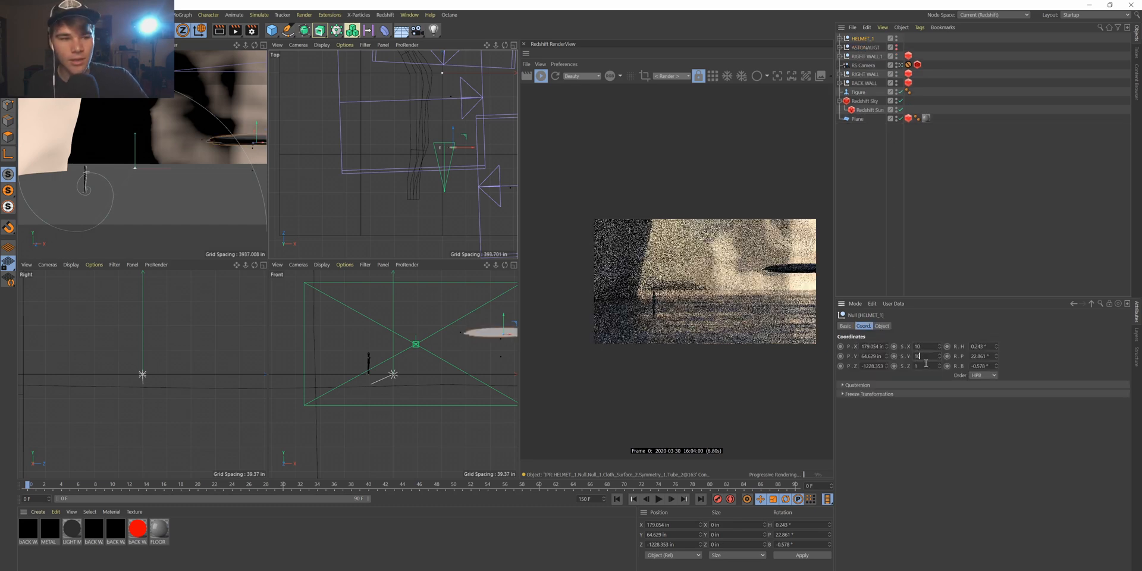
pyautogui.press('Tab')
pyautogui.write('10')
pyautogui.press('Return')
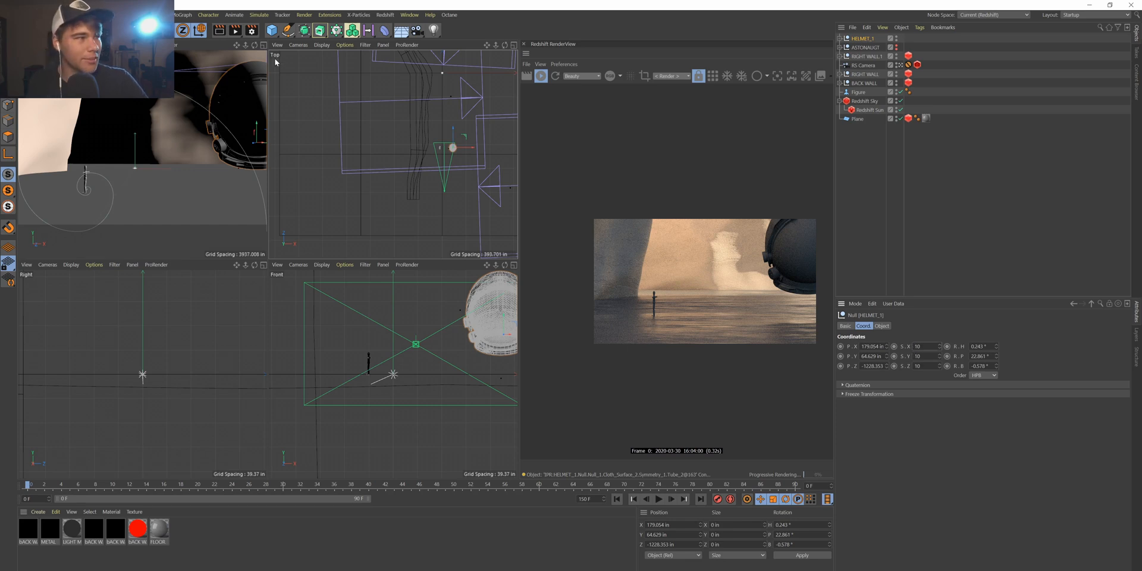
# Maximize the RS Camera view, rotate the helmet, and move it to about Y 48 in and Z -954 in.
pyautogui.click(262, 45)
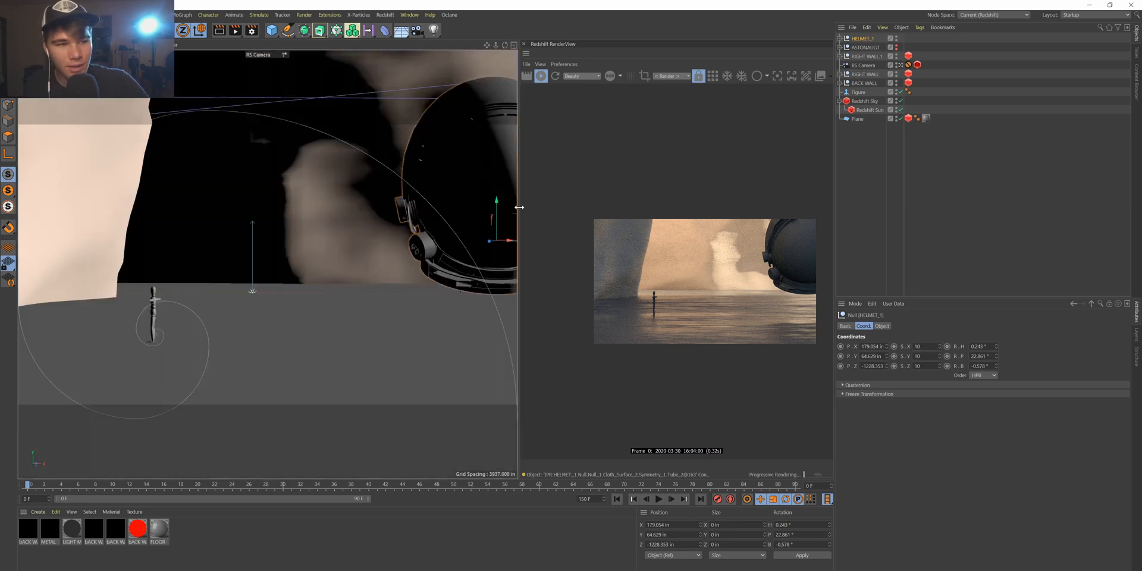
pyautogui.press('r')
pyautogui.moveTo(479, 242); pyautogui.dragTo(448, 253)
pyautogui.press('e')
pyautogui.press('w')
pyautogui.moveTo(490, 241); pyautogui.dragTo(429, 271)
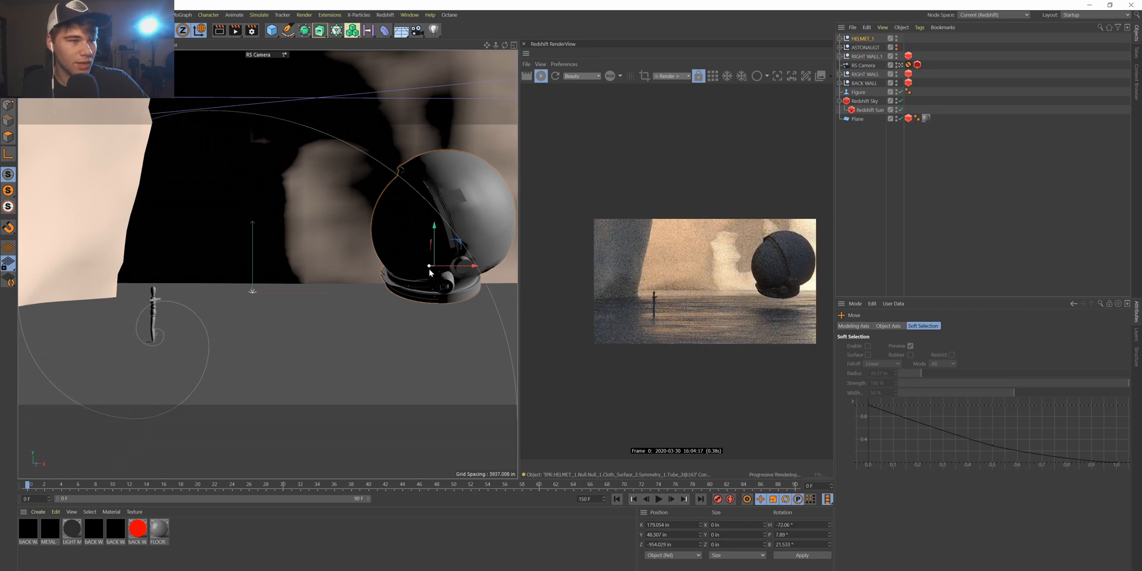
# Sink the helmet into the floor at about Y -1.7 in and rotate it to about H 21.6°, P -1.2° and B 7.5°.
pyautogui.press('r')
pyautogui.press('w')
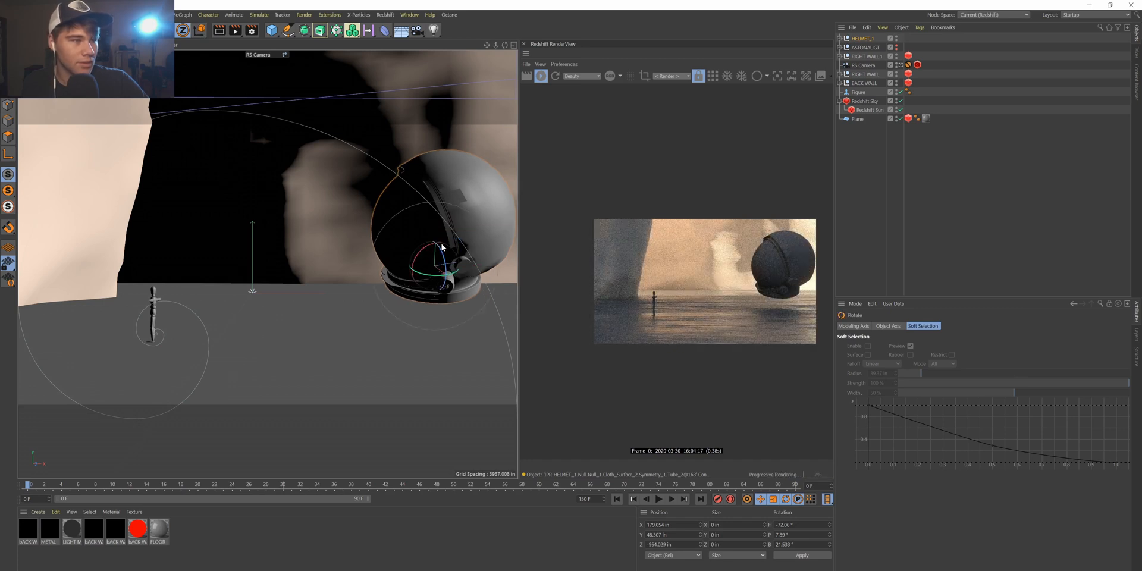
pyautogui.moveTo(439, 255); pyautogui.dragTo(437, 290)
pyautogui.press('e')
pyautogui.press('w')
pyautogui.press('r')
pyautogui.press('w')
pyautogui.moveTo(438, 329); pyautogui.dragTo(433, 303)
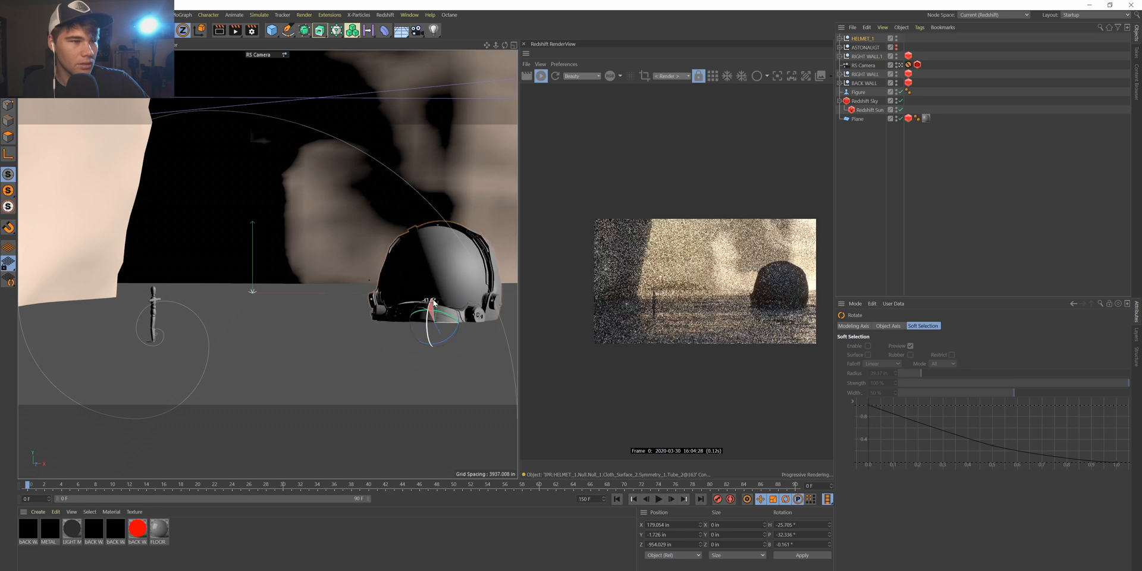
pyautogui.moveTo(416, 313); pyautogui.dragTo(417, 336)
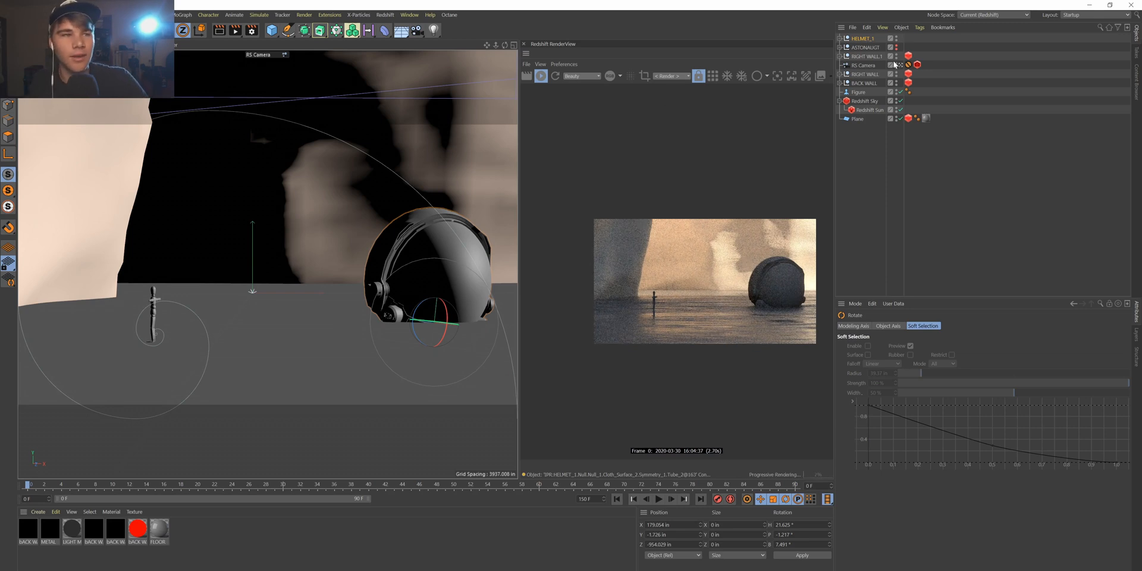
# Set the HELMET_1 null's scale to 12 on X, Y and Z.
pyautogui.click(871, 39)
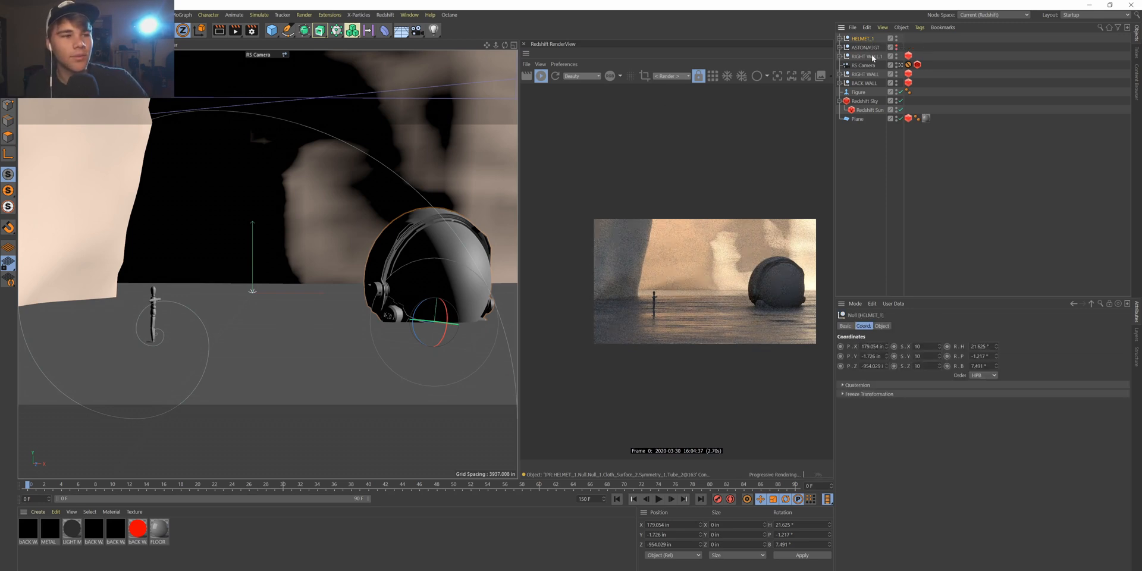
pyautogui.click(919, 346)
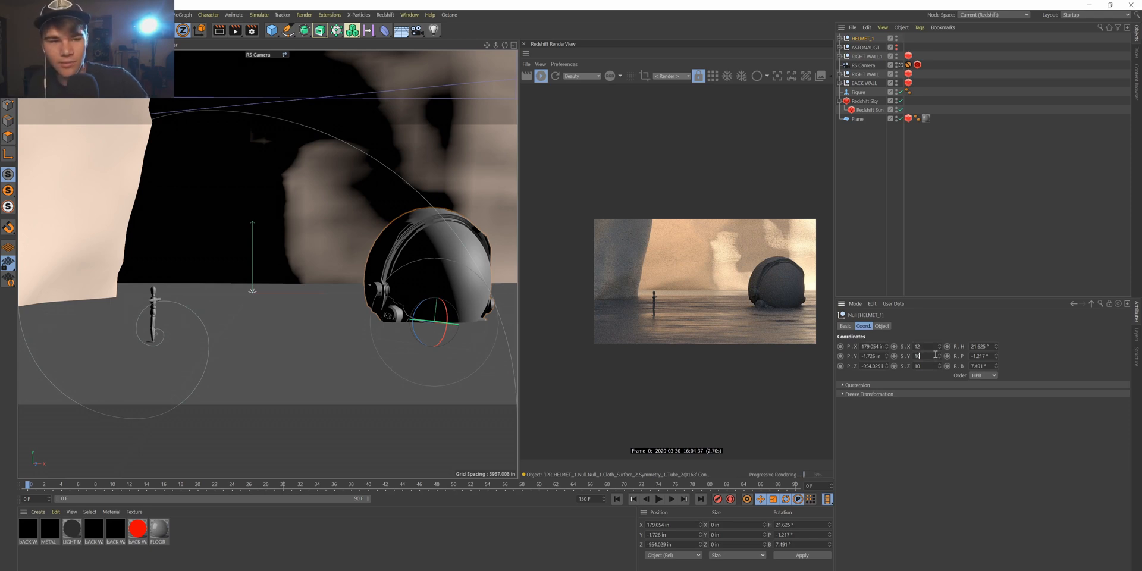
pyautogui.press('BackSpace')
pyautogui.write('2')
pyautogui.click(937, 368)
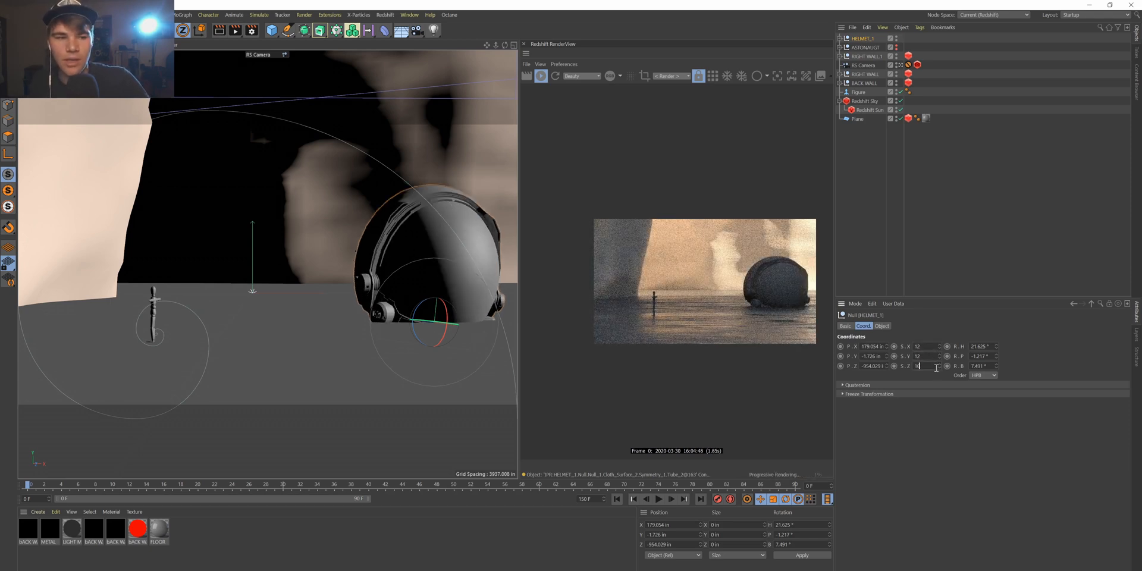
pyautogui.press('BackSpace')
pyautogui.write('2')
pyautogui.press('Return')
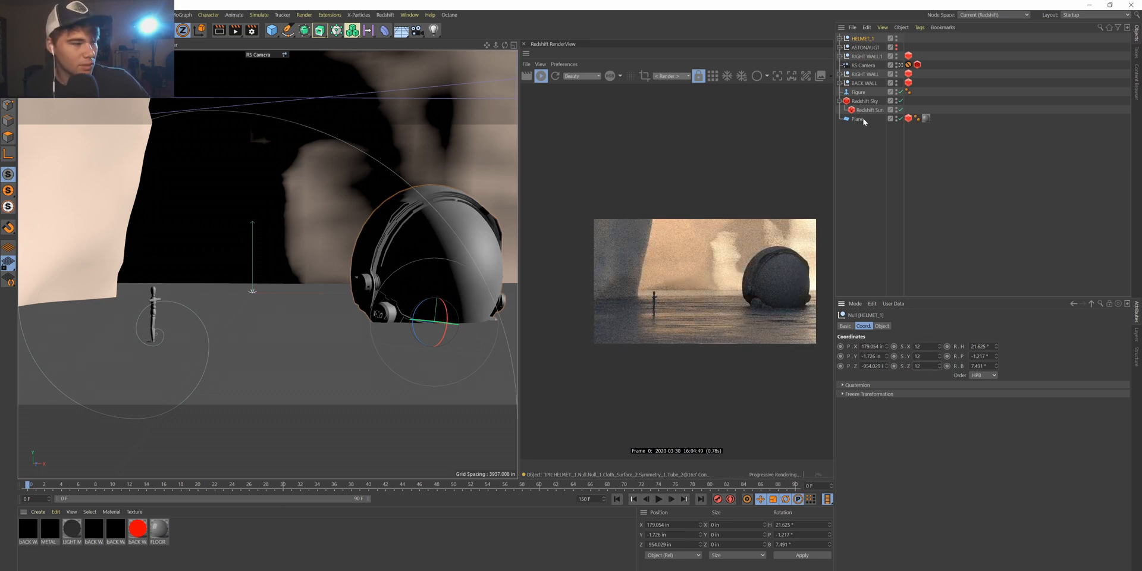
# Create a new Redshift material and apply it to the Null inside HELMET_1.
pyautogui.click(841, 38)
pyautogui.click(843, 48)
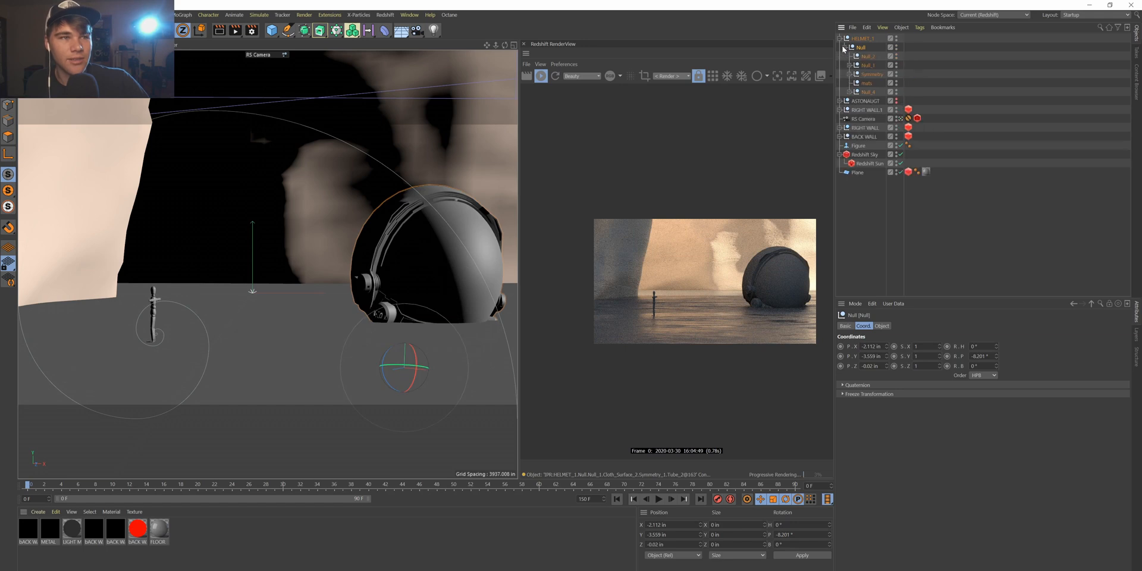
pyautogui.click(868, 92)
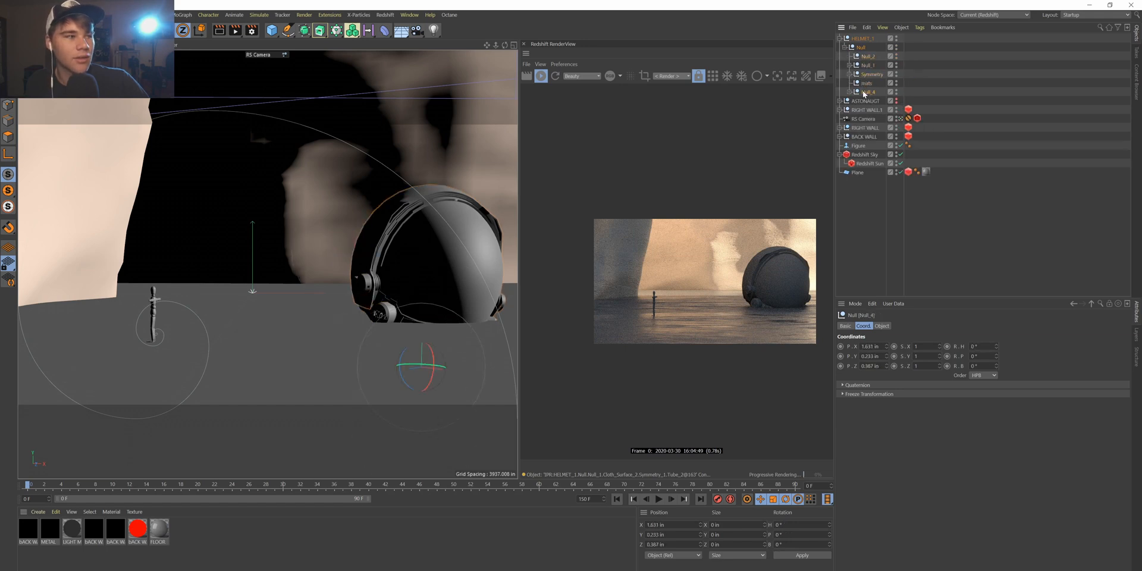
pyautogui.click(38, 512)
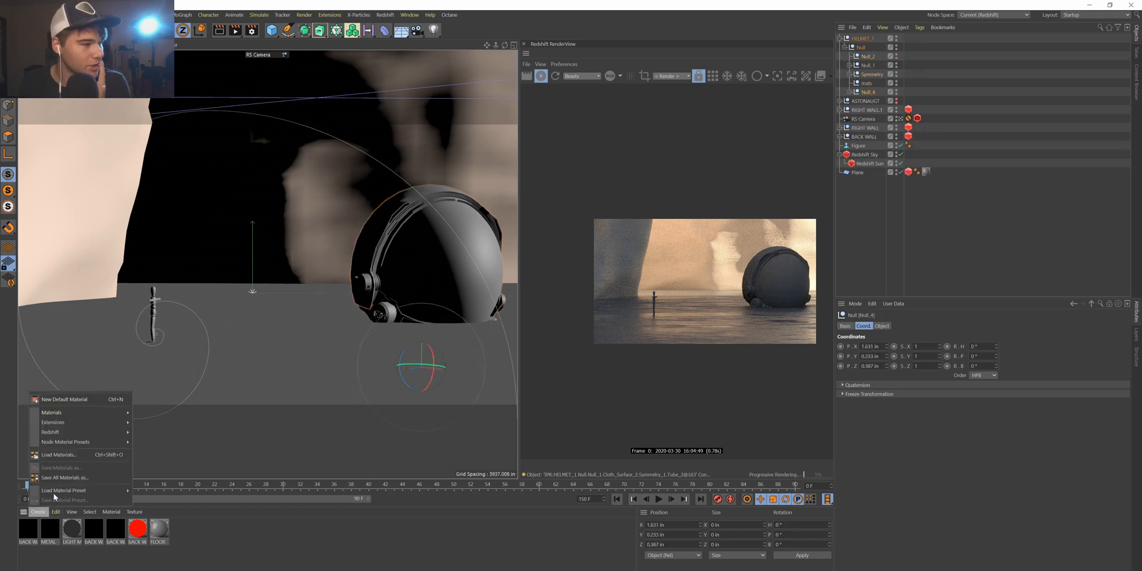
pyautogui.moveTo(70, 445)
pyautogui.click(178, 433)
pyautogui.moveTo(31, 528); pyautogui.dragTo(870, 47)
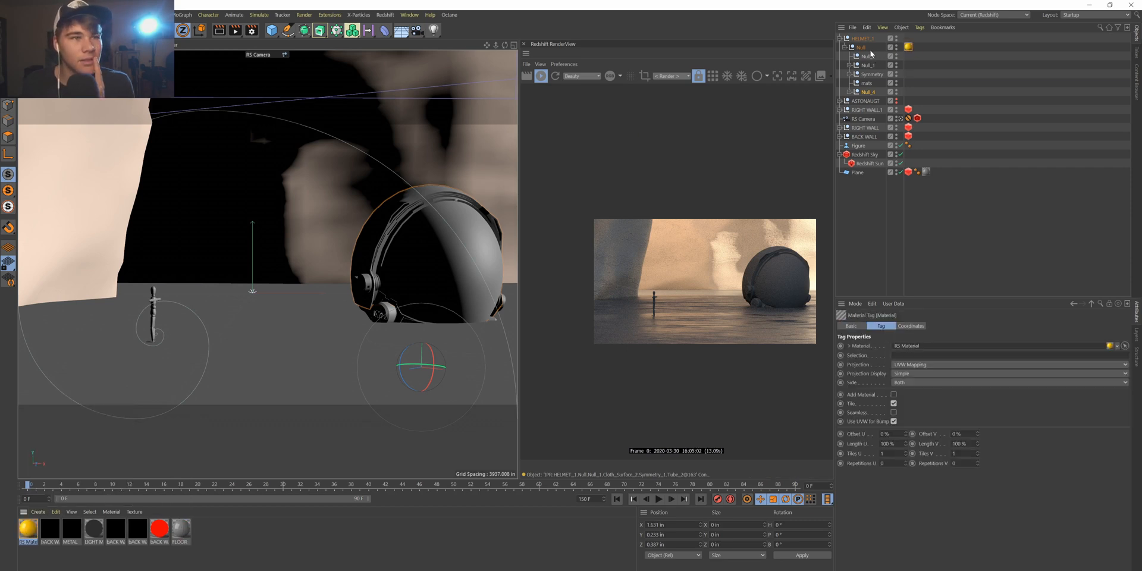
# Open the new RS Material's shader graph, try the Plastic preset, and set the base preset to Aluminium.
pyautogui.click(24, 531)
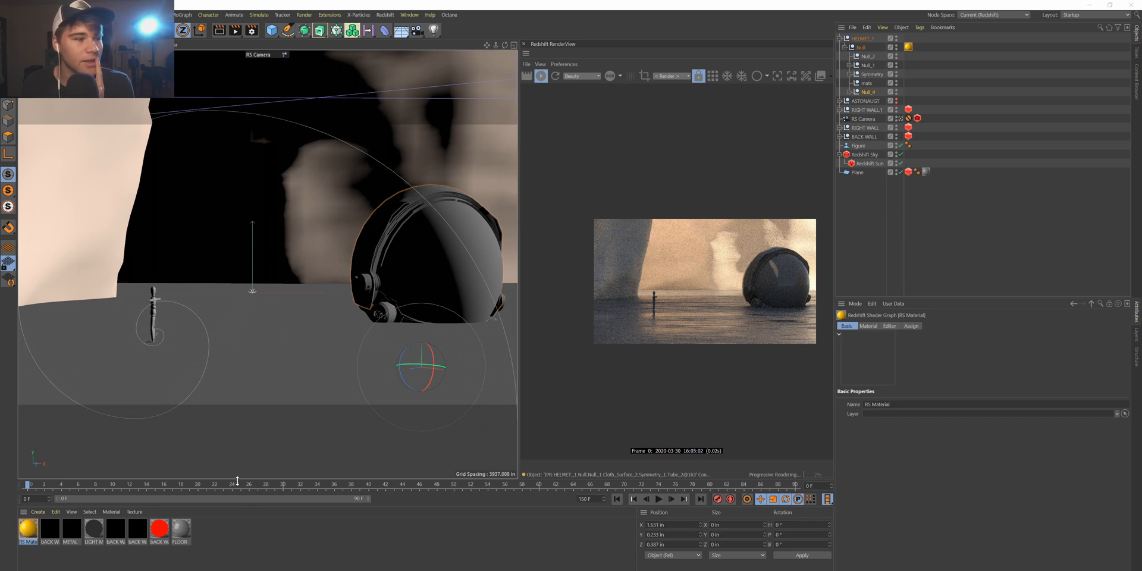
pyautogui.click(56, 533)
pyautogui.click(36, 529)
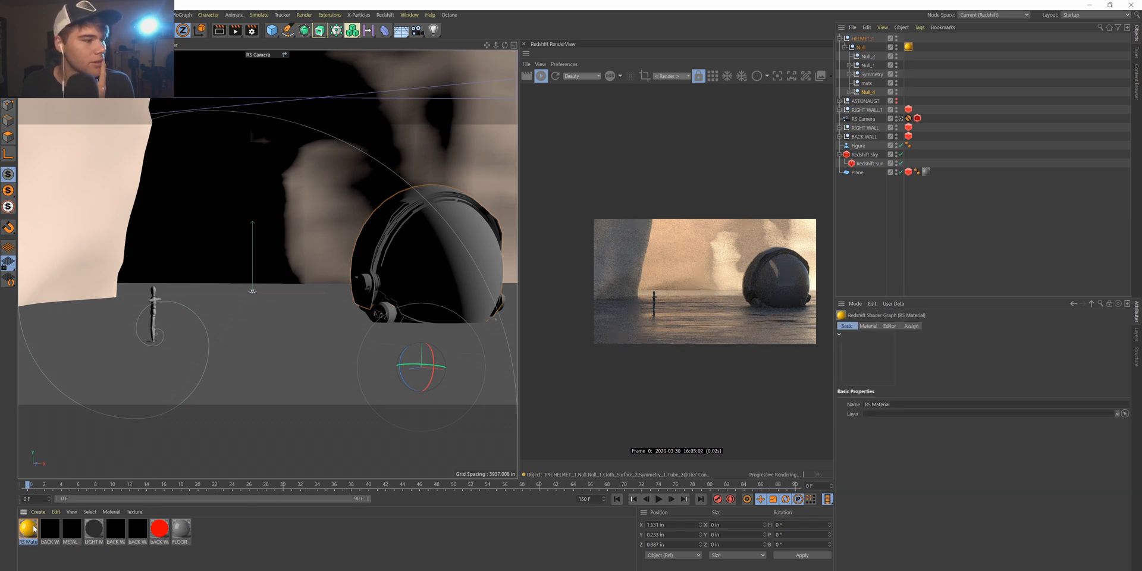
pyautogui.moveTo(1141, 261); pyautogui.dragTo(555, 269)
pyautogui.moveTo(567, 438); pyautogui.dragTo(577, 418)
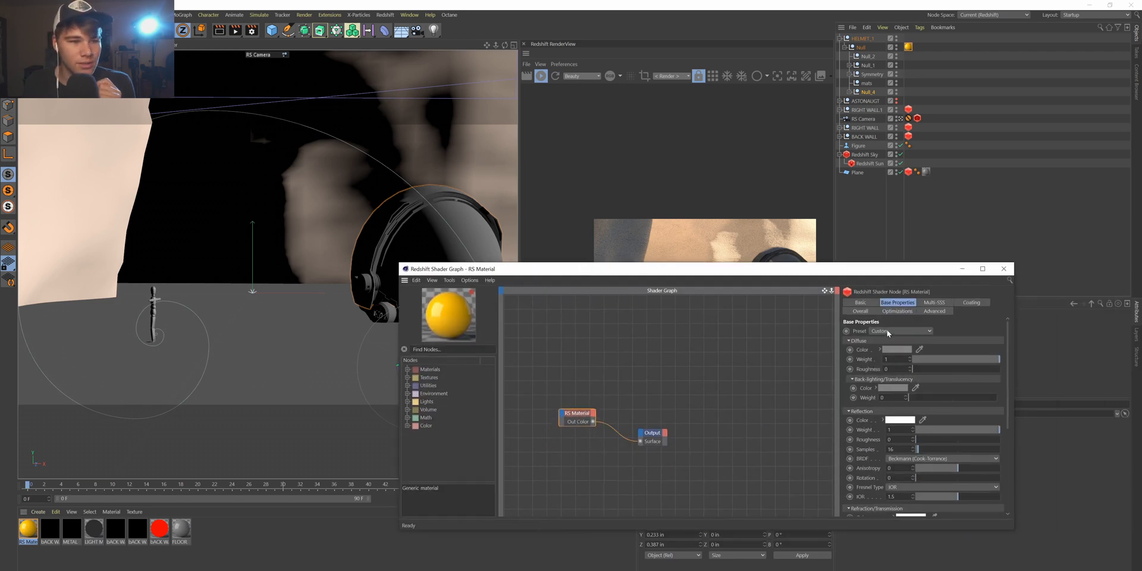
pyautogui.click(889, 331)
pyautogui.click(887, 380)
pyautogui.moveTo(863, 275); pyautogui.dragTo(432, 264)
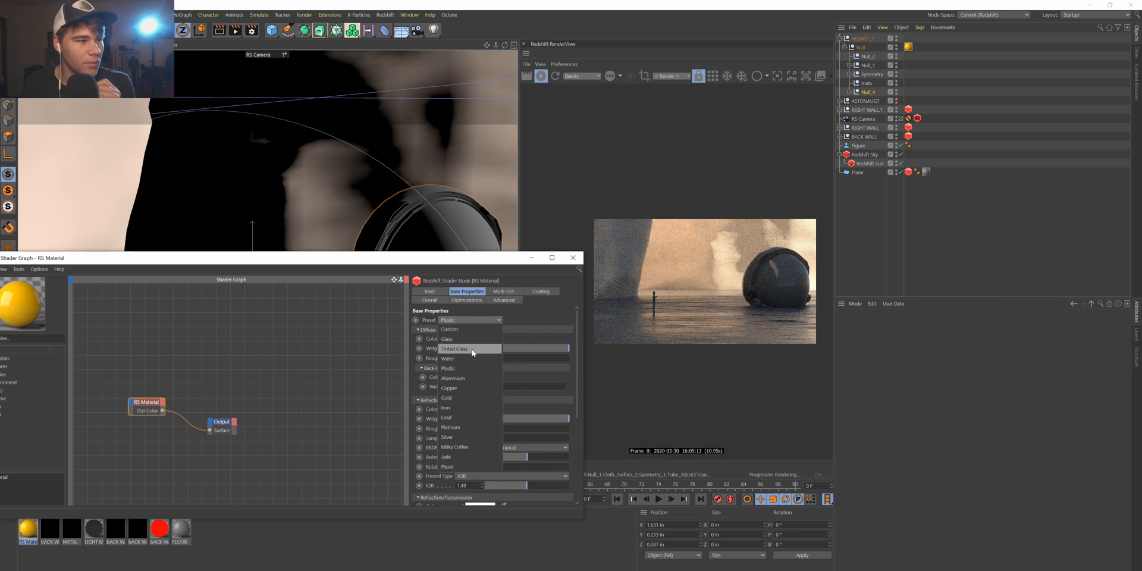
pyautogui.click(470, 379)
pyautogui.moveTo(503, 259); pyautogui.dragTo(480, 278)
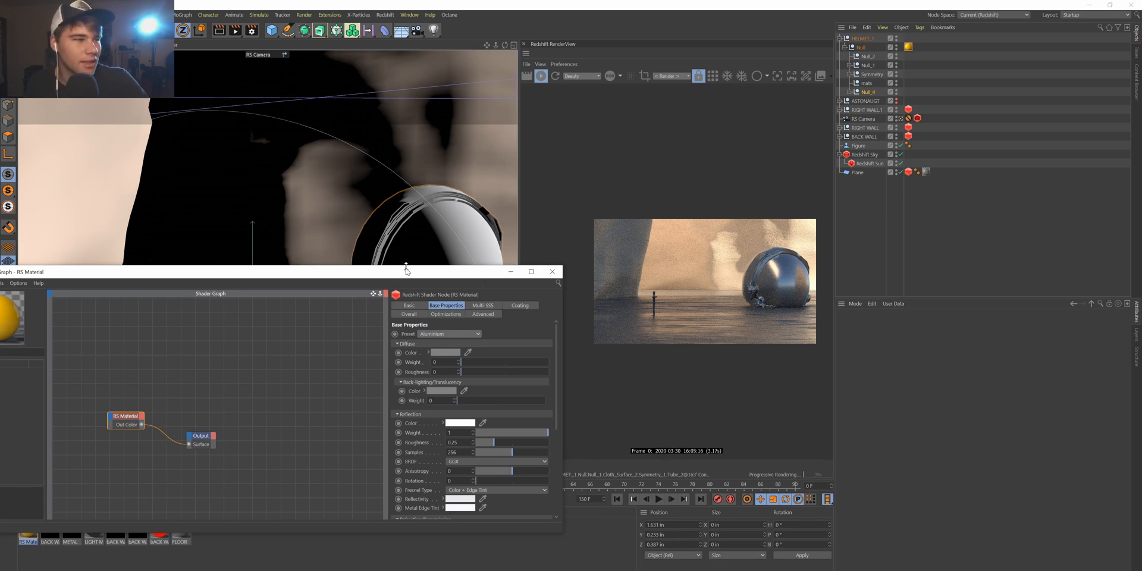
pyautogui.moveTo(408, 272); pyautogui.dragTo(424, 260)
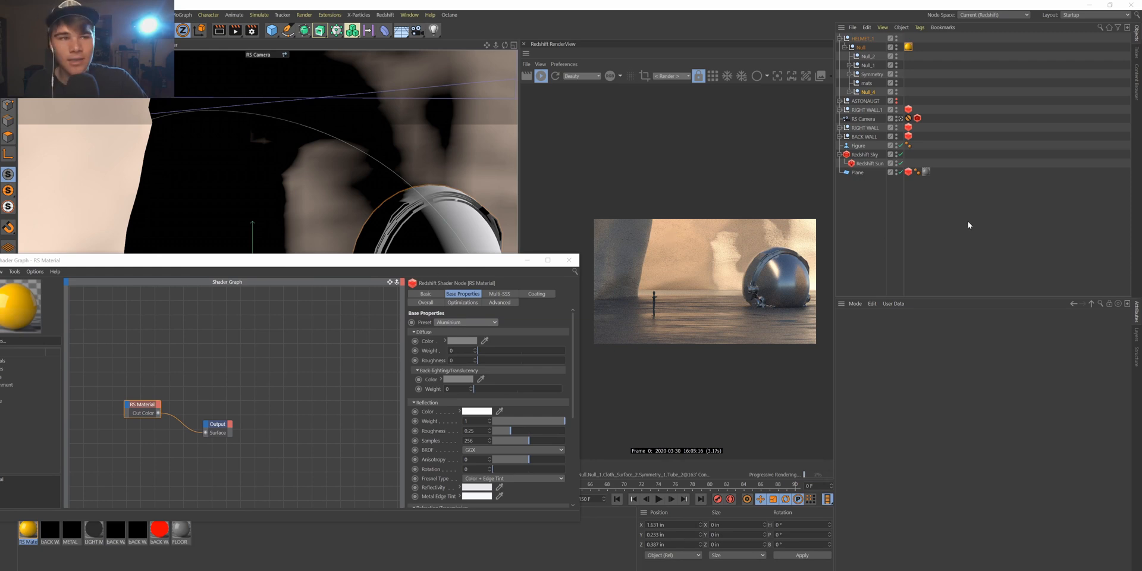
# Switch to Quixel Bridge and download the Ice Cliff 4x4 M surface.
pyautogui.moveTo(1141, 182); pyautogui.dragTo(666, 94)
pyautogui.scroll(-2, 783, 458)
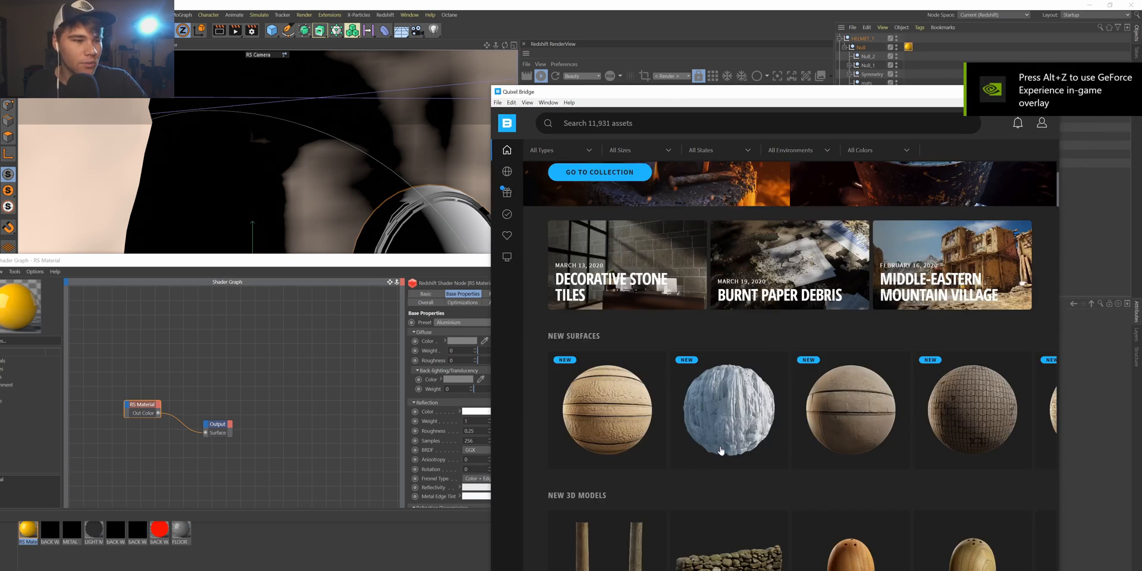
pyautogui.click(774, 369)
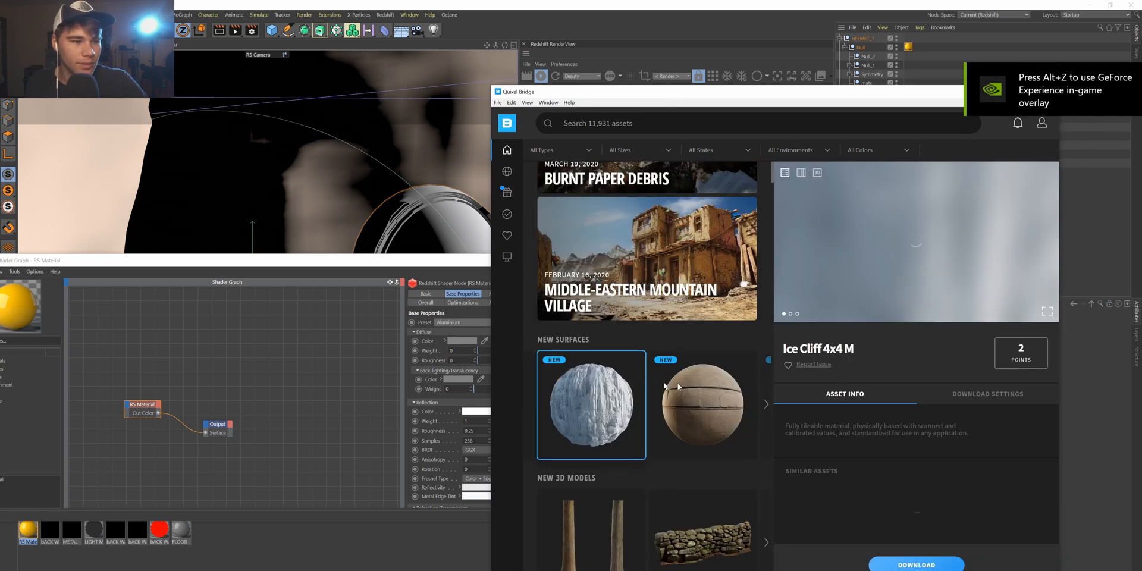
pyautogui.click(636, 360)
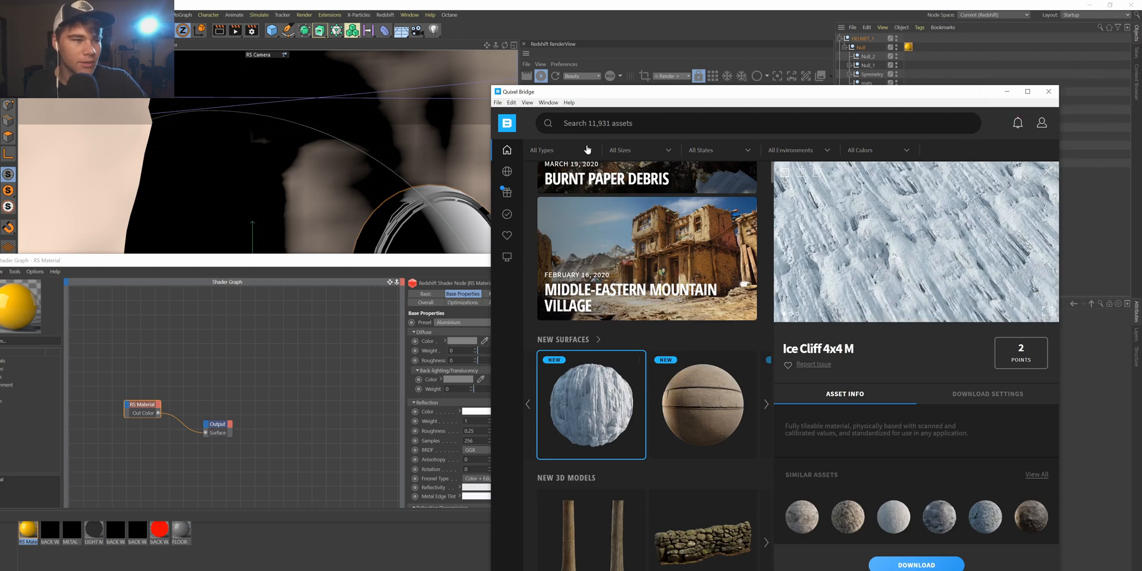
# Search the Quixel Bridge library for Imperfection assets.
pyautogui.click(613, 125)
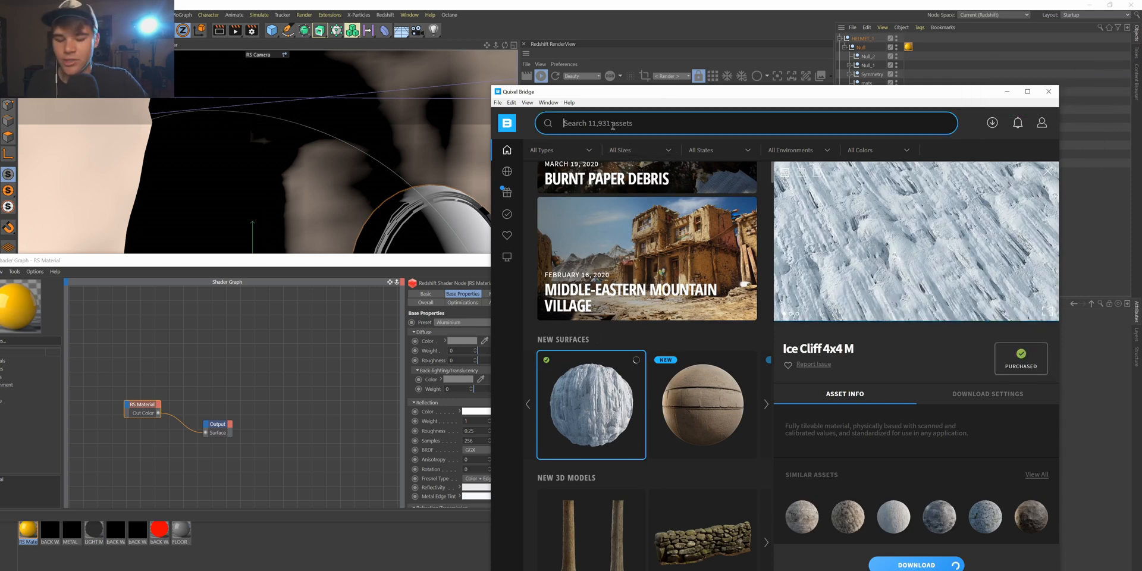
pyautogui.write('IMPR')
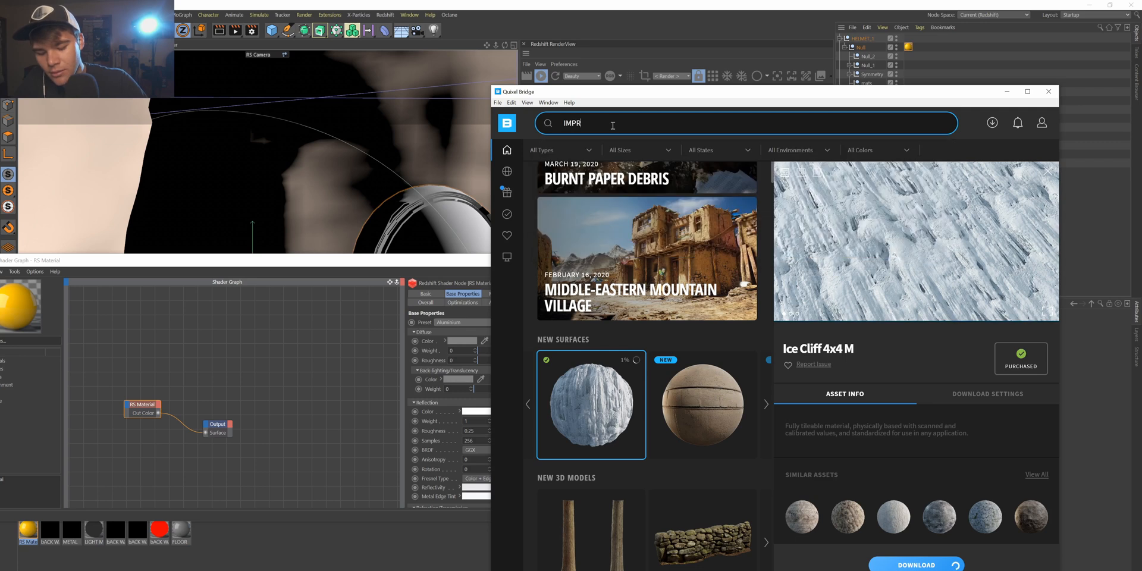
pyautogui.press('BackSpace')
pyautogui.write('ER')
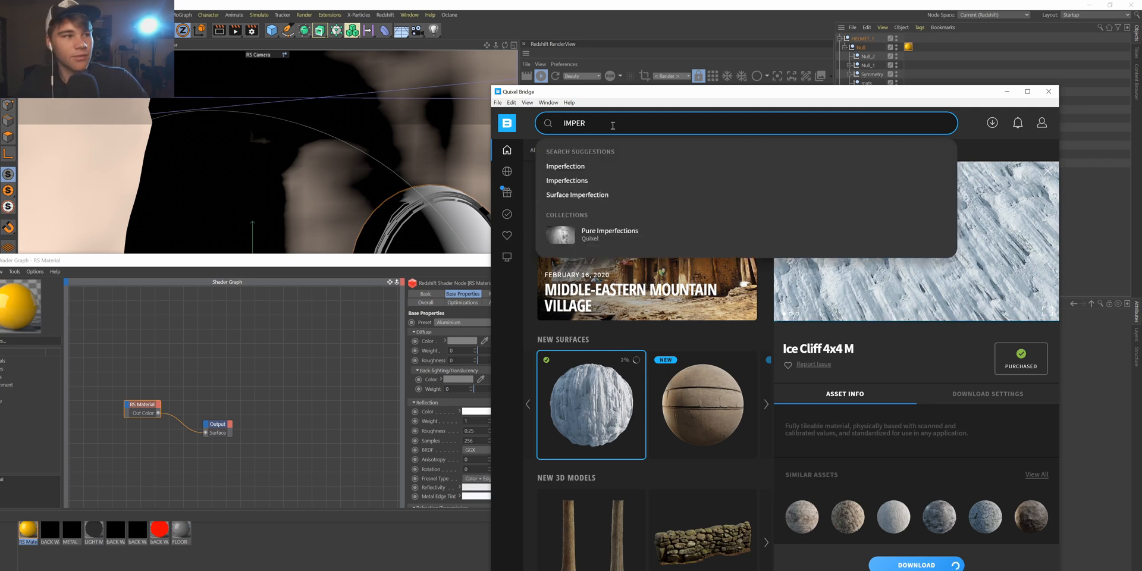
pyautogui.click(556, 167)
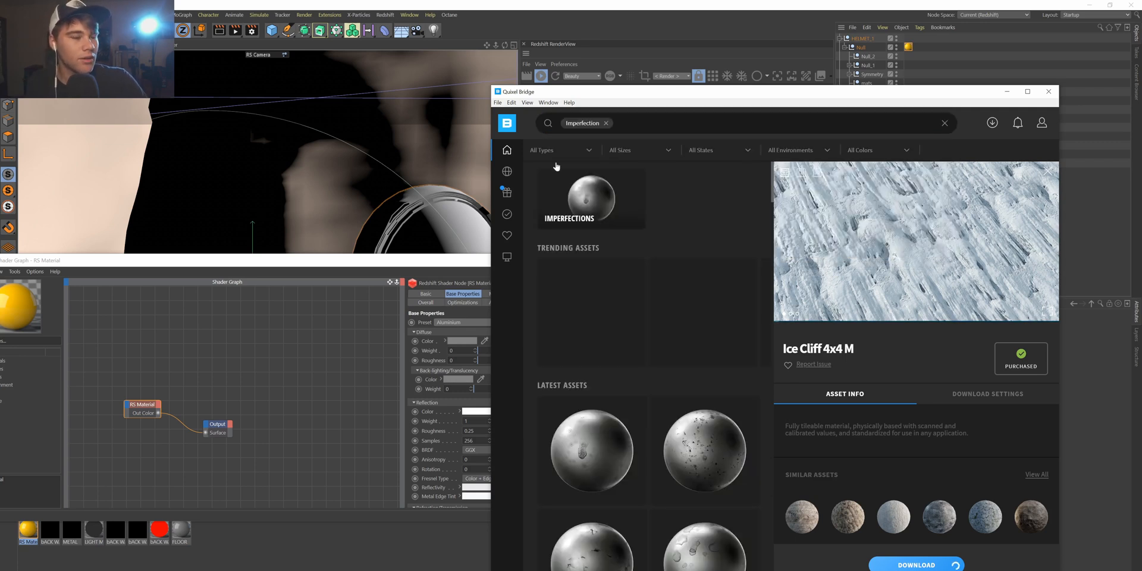
# Download an Old Varnish and a Grunge imperfection map from the search results.
pyautogui.scroll(-5, 658, 271)
pyautogui.scroll(-10, 660, 276)
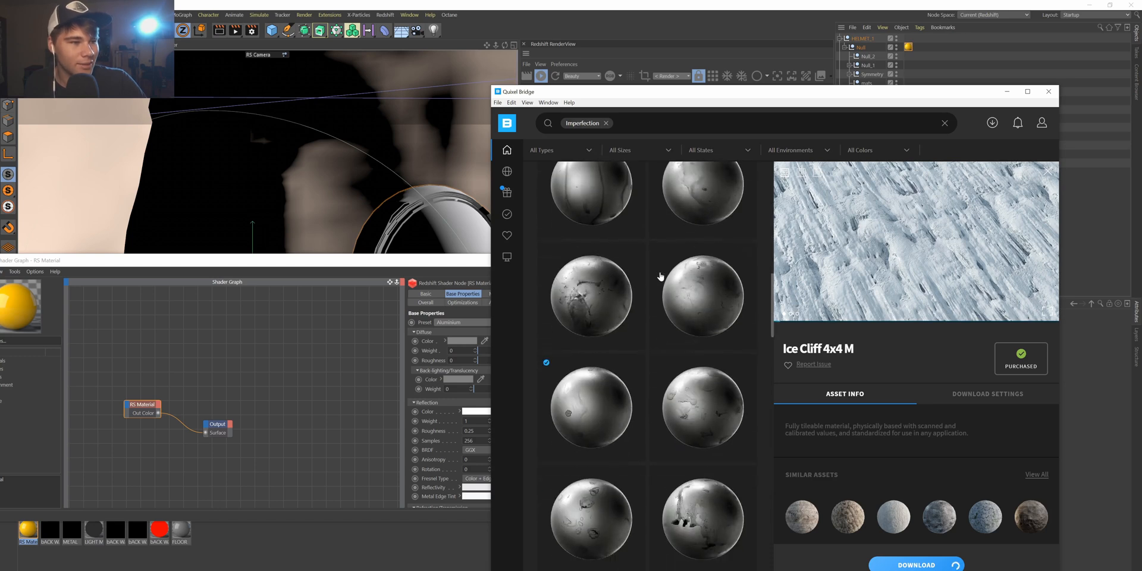
pyautogui.moveTo(533, 382)
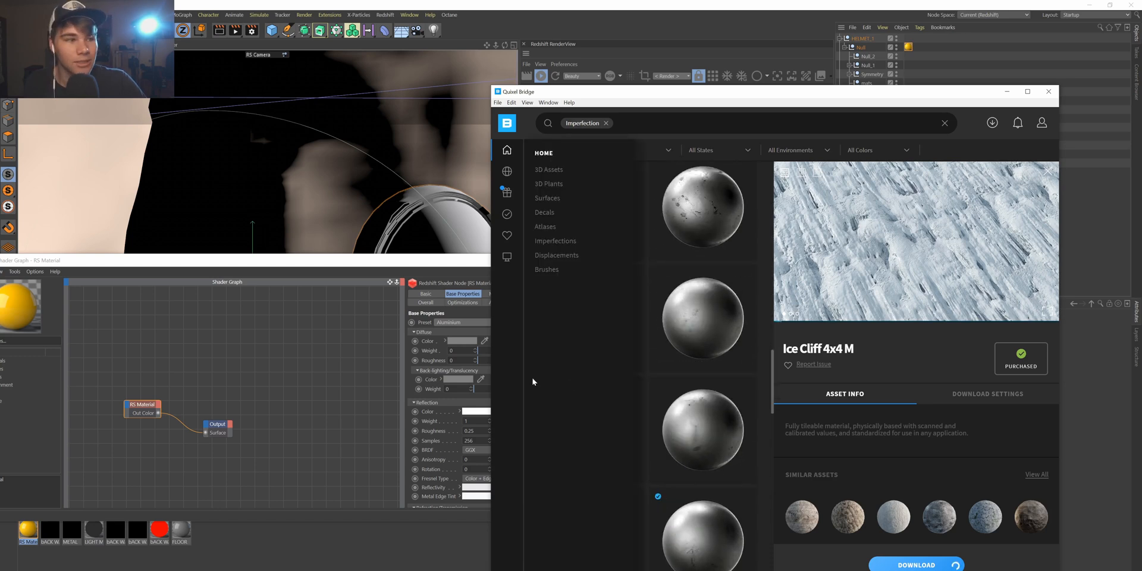
pyautogui.scroll(-5, 655, 393)
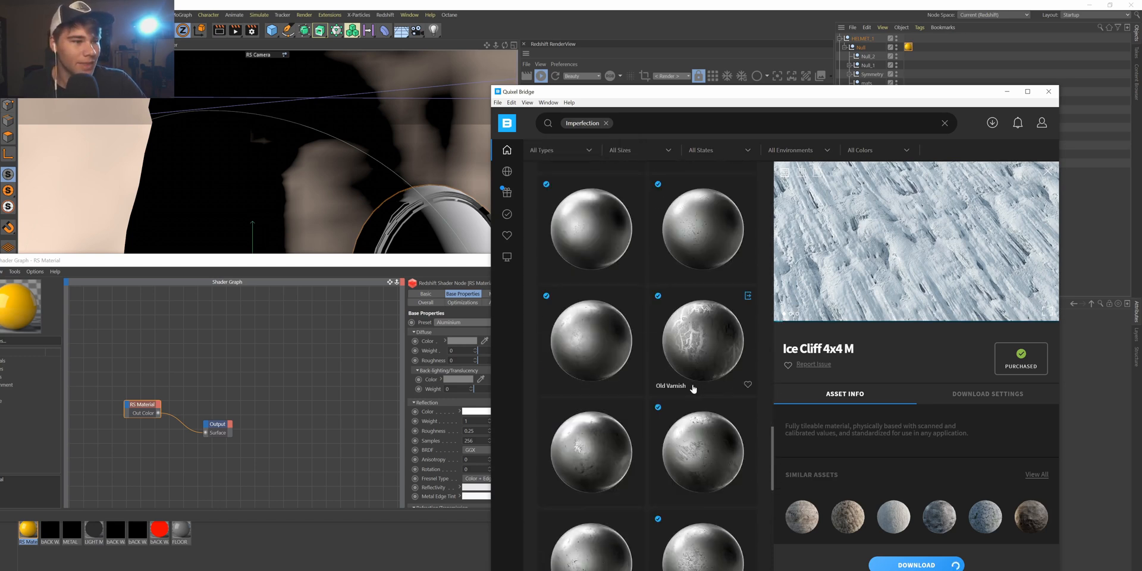
pyautogui.click(635, 229)
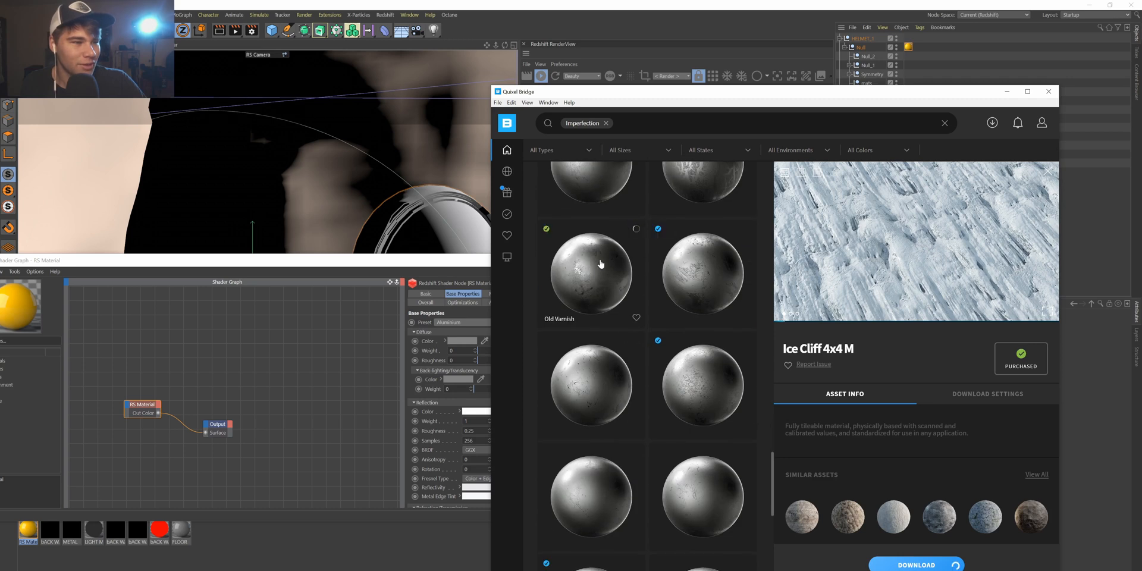
pyautogui.click(616, 276)
pyautogui.rightClick(617, 276)
pyautogui.click(627, 348)
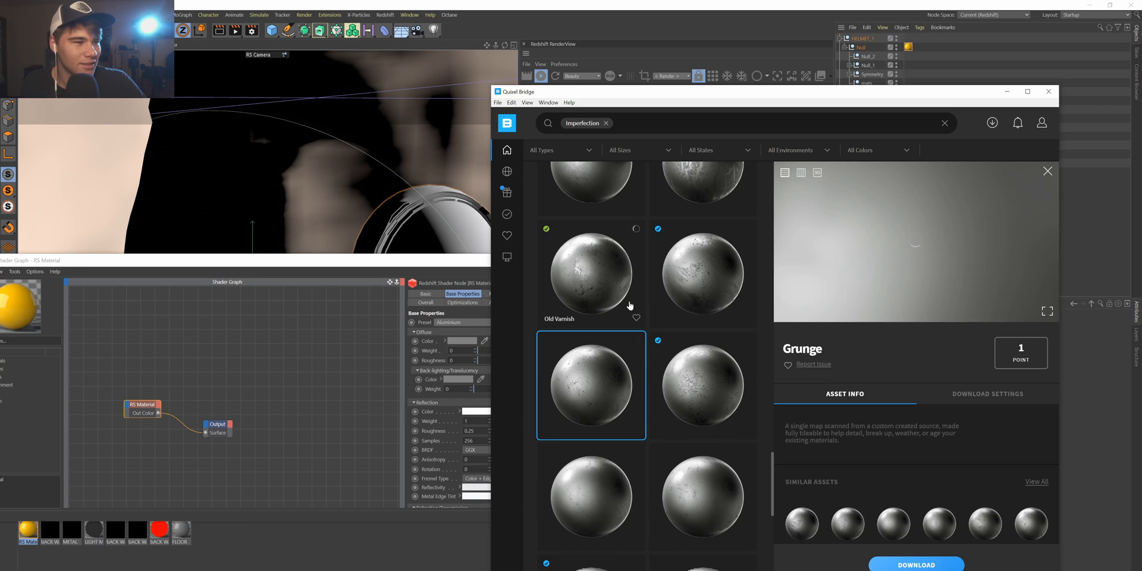
pyautogui.click(637, 341)
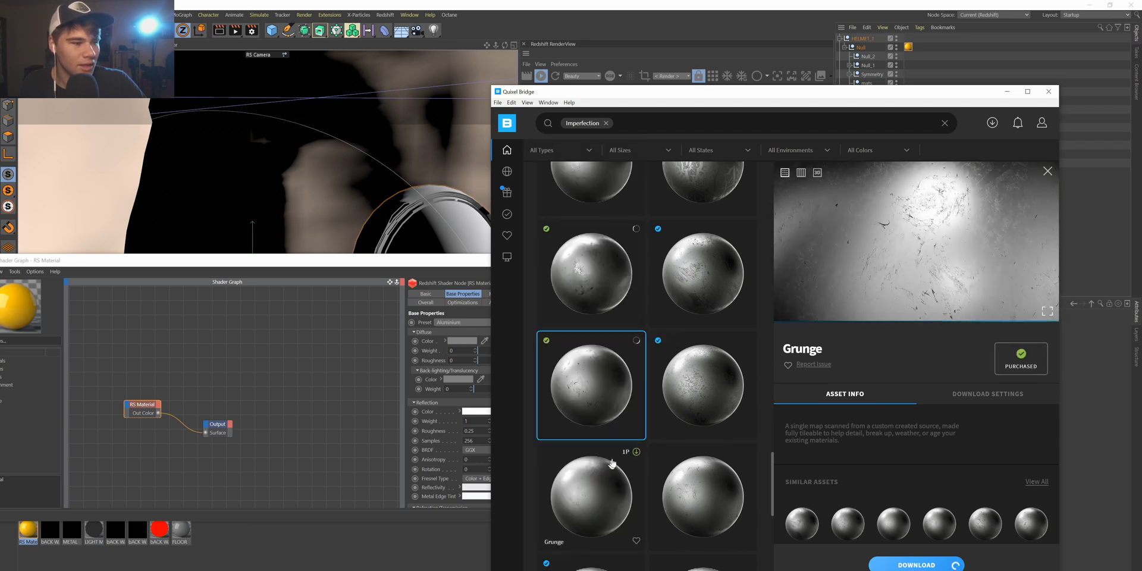
# Add the 8K roughness map of the Scratched Painted Metal imperfection to Cinema 4D's RS Material graph, copying the image to the project location.
pyautogui.scroll(-2, 630, 495)
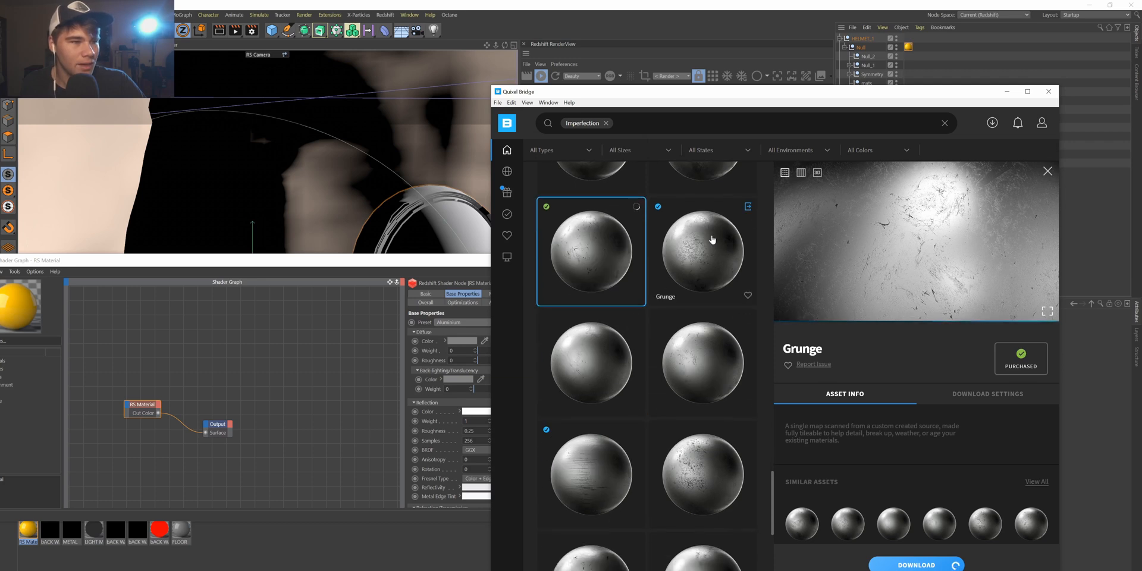
pyautogui.scroll(-3, 710, 250)
pyautogui.scroll(-5, 619, 377)
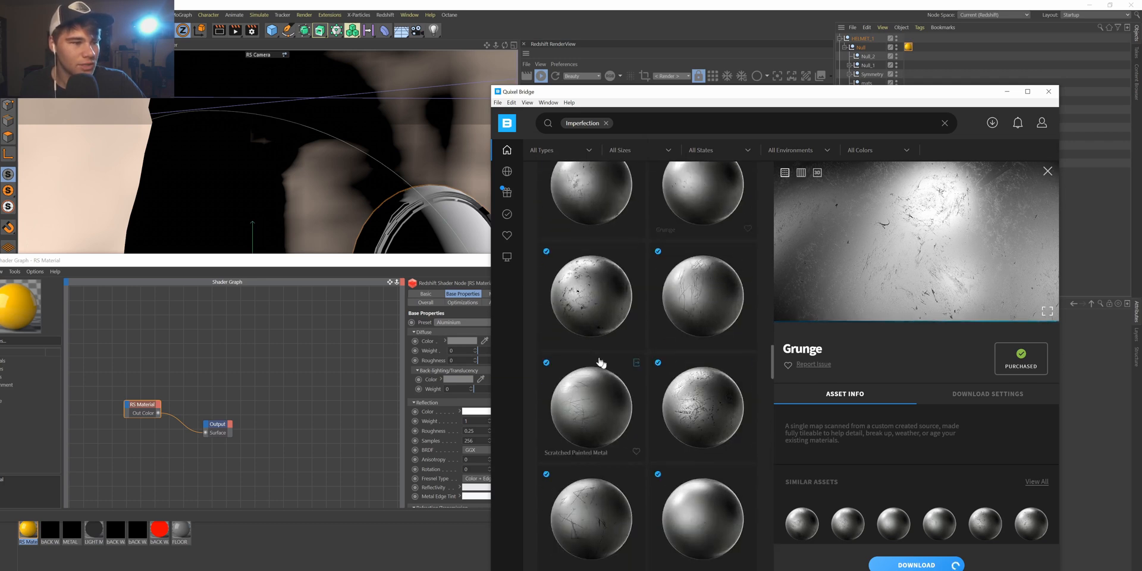
pyautogui.scroll(-3, 596, 361)
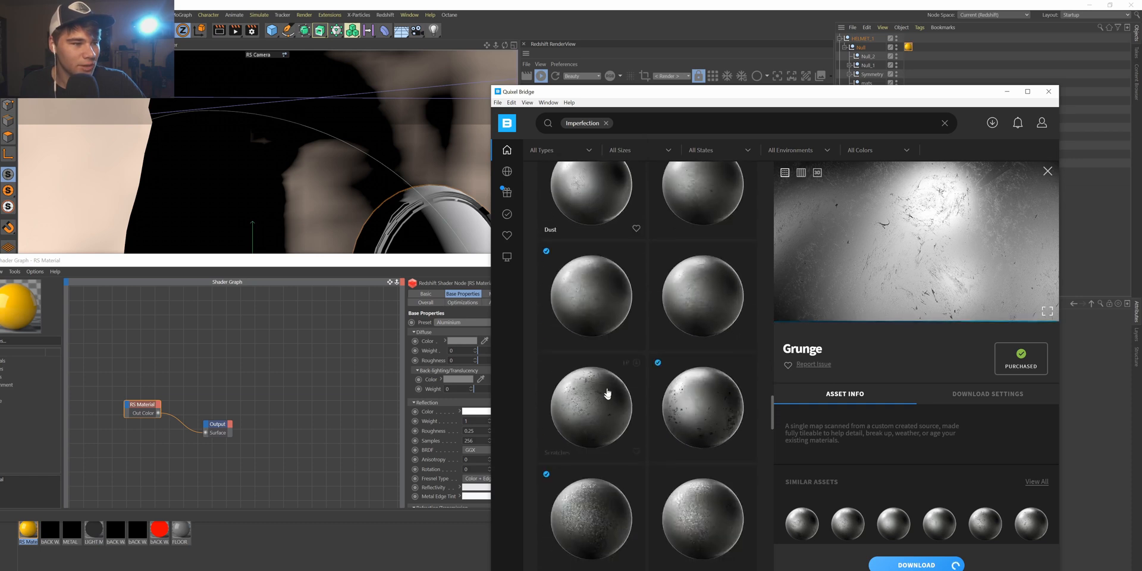
pyautogui.click(594, 309)
pyautogui.rightClick(595, 305)
pyautogui.click(643, 332)
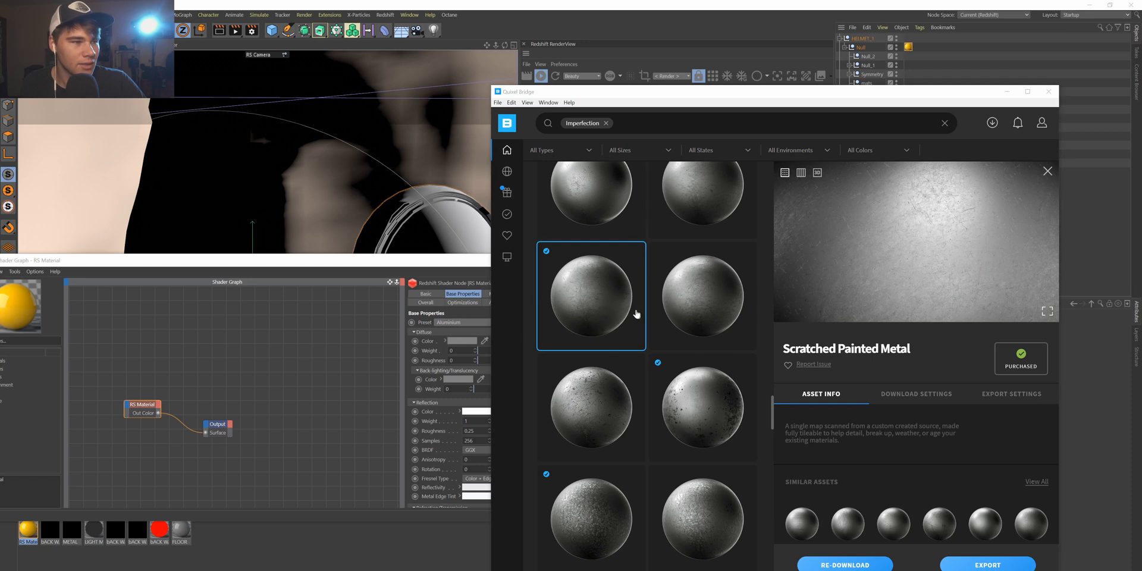
pyautogui.moveTo(591, 295); pyautogui.dragTo(218, 365)
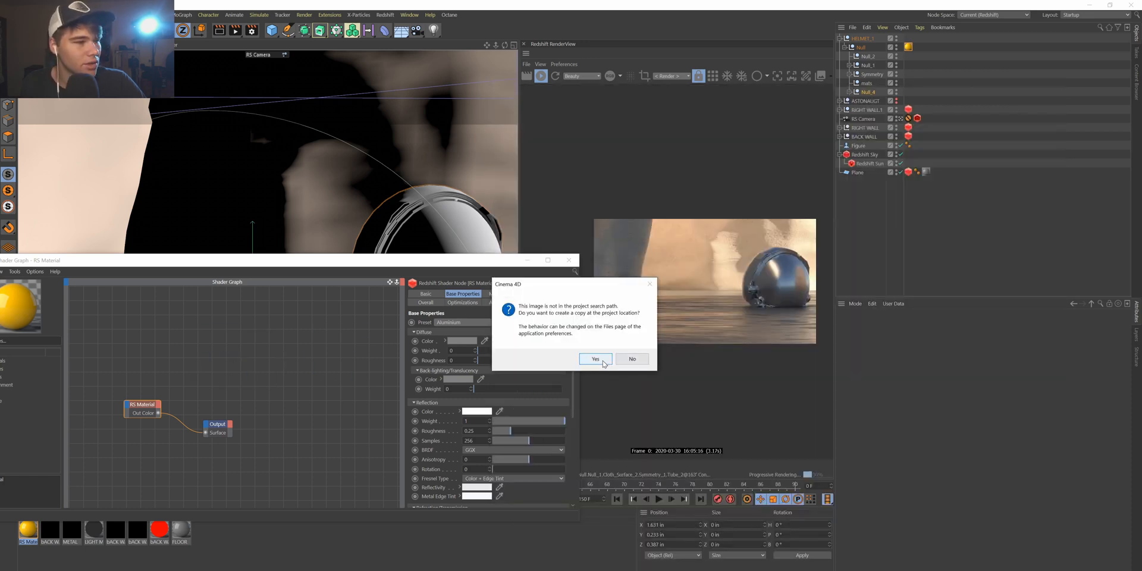
pyautogui.click(595, 359)
pyautogui.moveTo(334, 261); pyautogui.dragTo(538, 298)
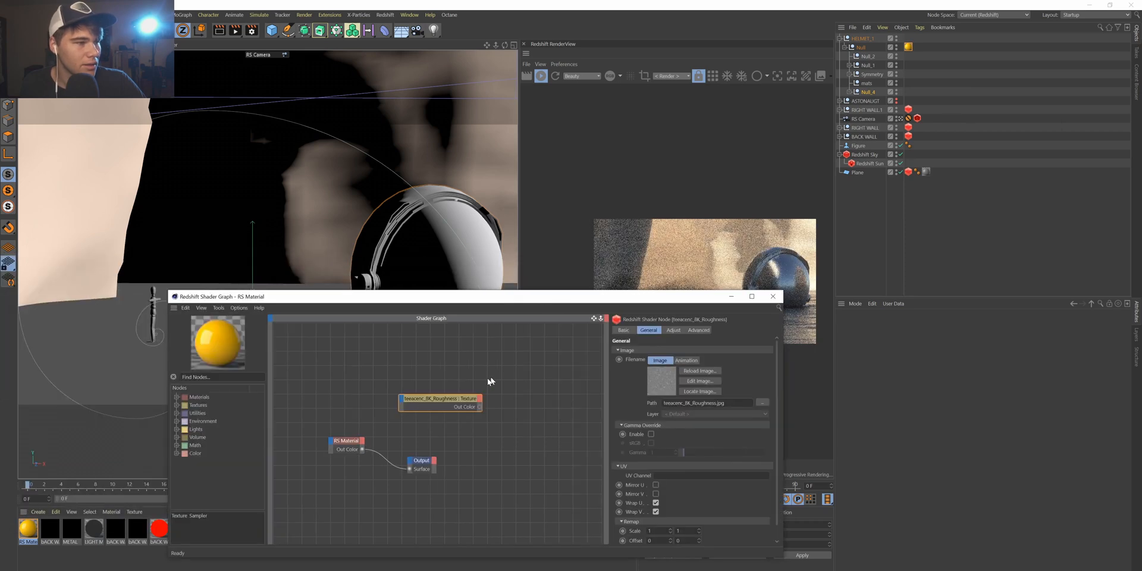
# Connect the roughness texture's Out Color to the RS Material's Refl Roughness input.
pyautogui.moveTo(463, 398); pyautogui.dragTo(332, 443)
pyautogui.moveTo(402, 467)
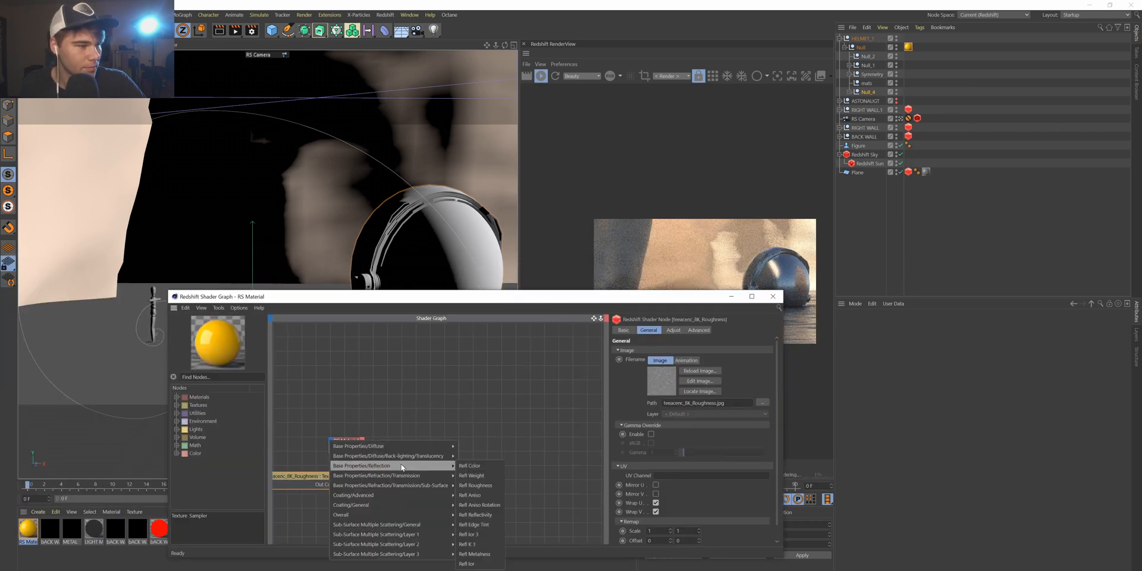
pyautogui.click(479, 486)
pyautogui.moveTo(476, 497); pyautogui.dragTo(390, 444)
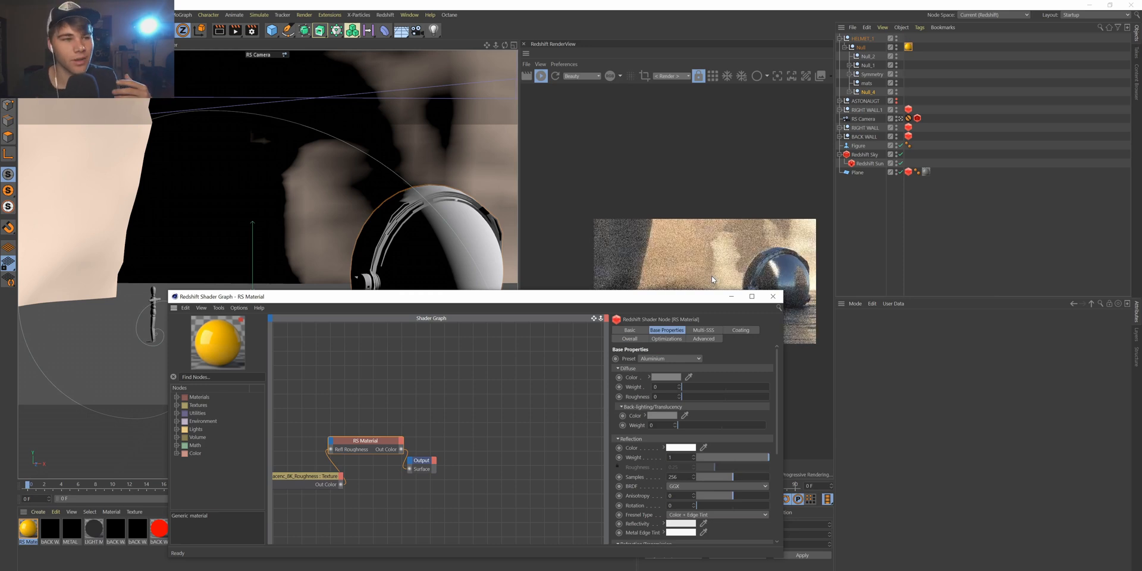
pyautogui.moveTo(703, 298); pyautogui.dragTo(978, 320)
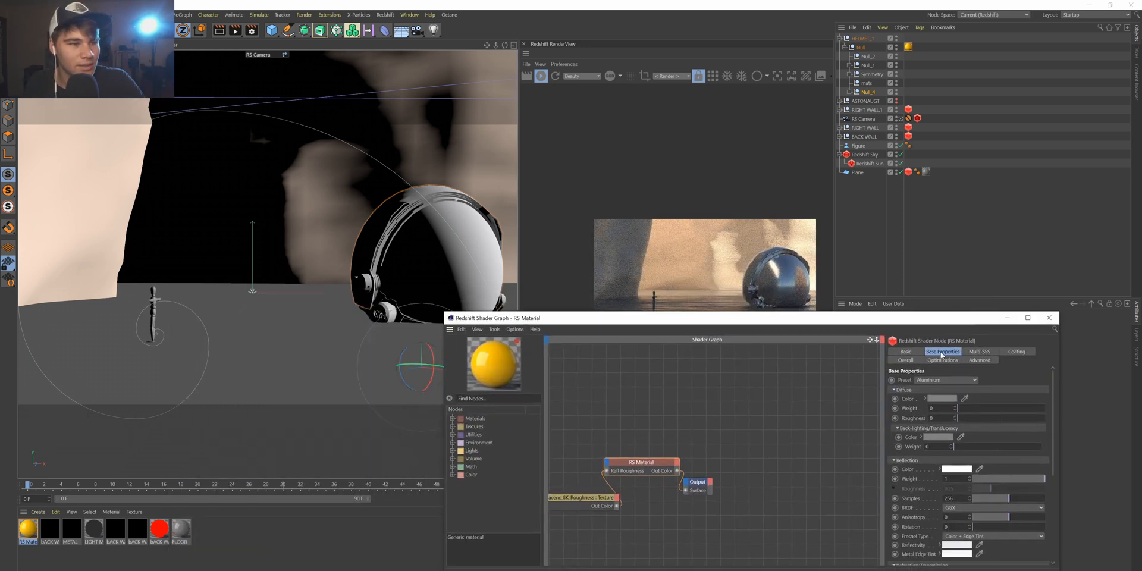
# Spread out the RS Material and Output nodes, keeping the material's Out Color connected to the Output's Surface.
pyautogui.click(603, 501)
pyautogui.moveTo(636, 463); pyautogui.dragTo(637, 440)
pyautogui.click(608, 500)
pyautogui.moveTo(617, 506); pyautogui.dragTo(762, 476)
pyautogui.click(658, 439)
pyautogui.moveTo(678, 447); pyautogui.dragTo(745, 478)
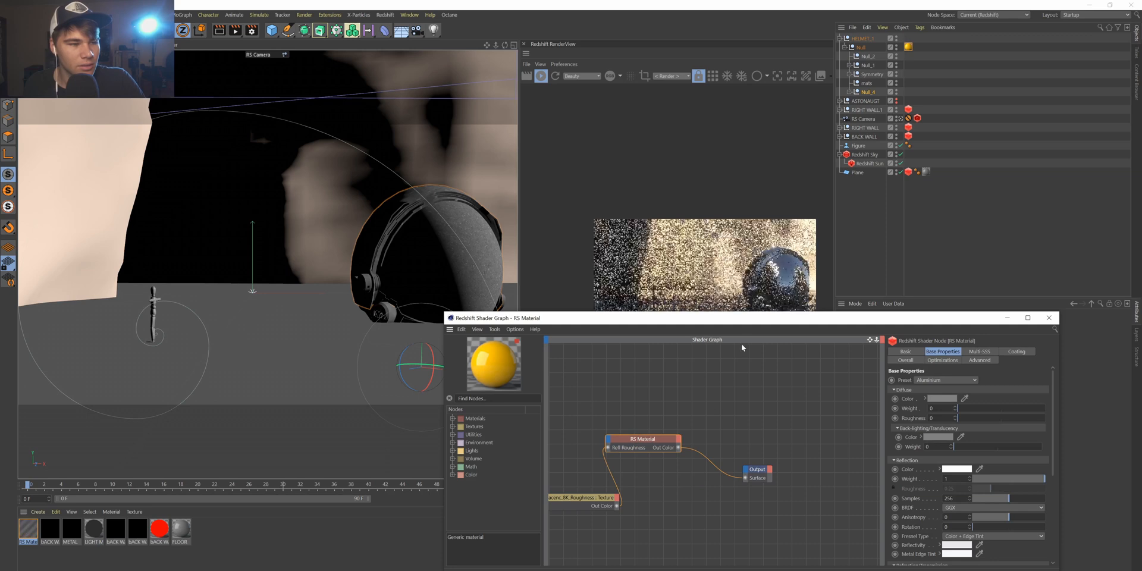
pyautogui.moveTo(756, 322); pyautogui.dragTo(676, 433)
# Undo a trial rotation of the helmet, select the HELMET_1 null and try a heading of about -72°.
pyautogui.moveTo(430, 355); pyautogui.dragTo(431, 319)
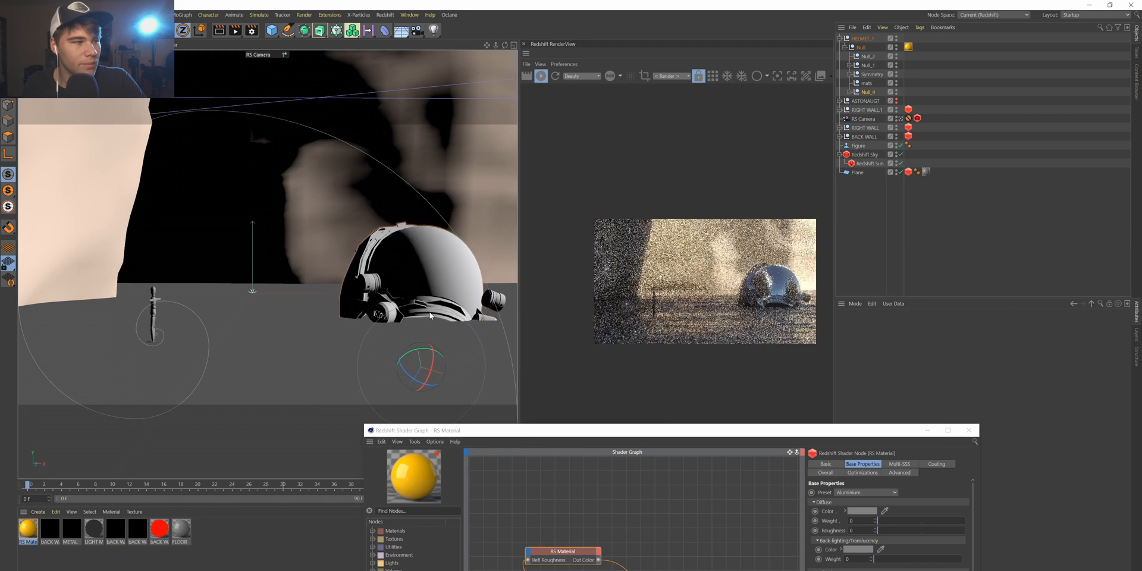
pyautogui.hotkey('ctrl', 'z')
pyautogui.click(860, 38)
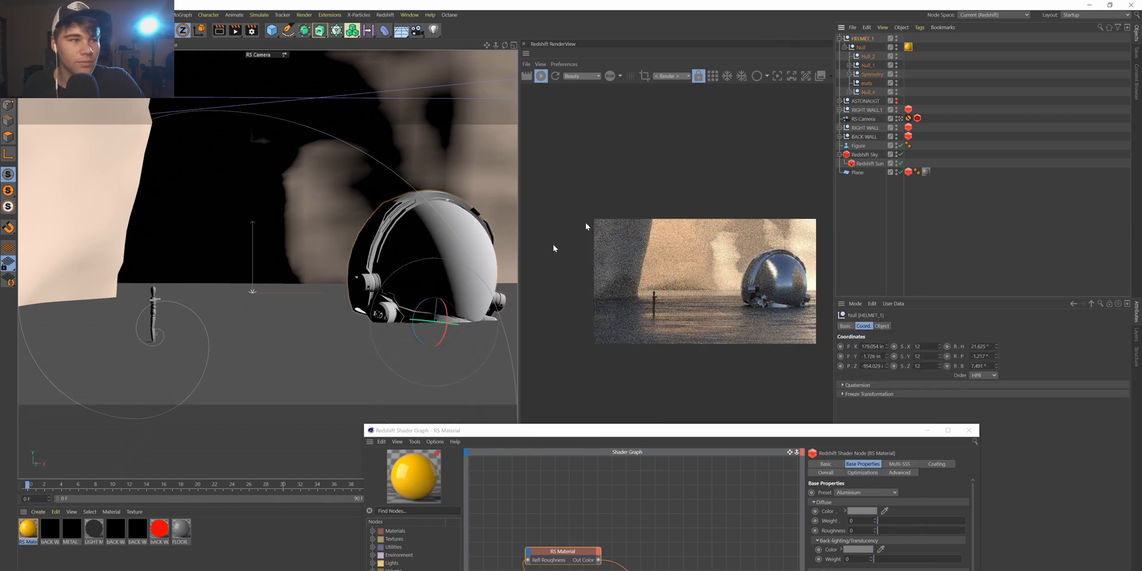
pyautogui.moveTo(420, 318); pyautogui.dragTo(340, 289)
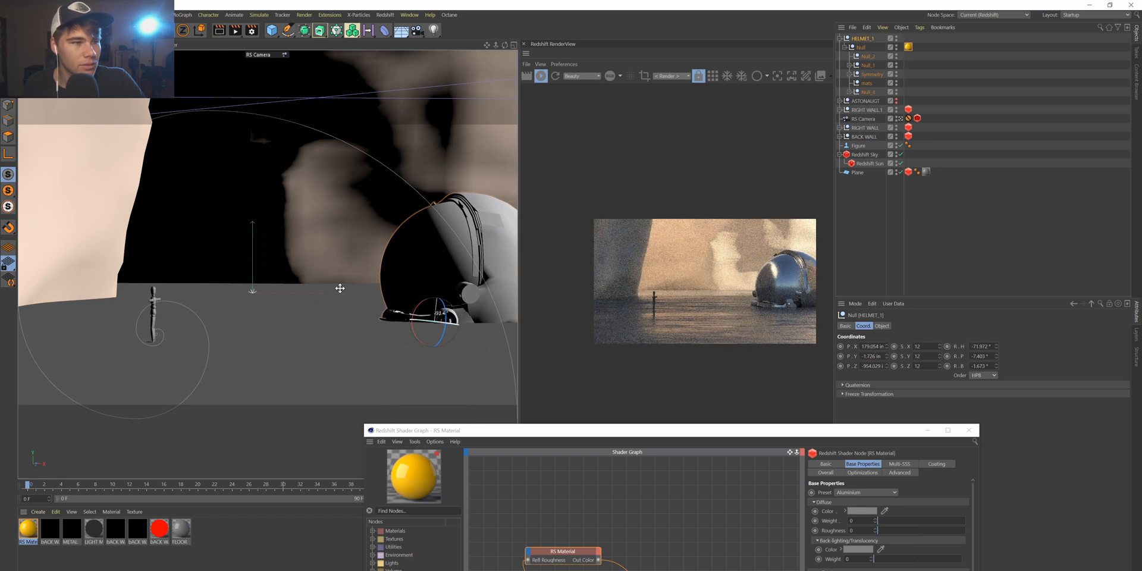
# Reposition HELMET_1 half-sunk in the floor at about 0.38 in height, rotated to about 14° heading, -6° pitch and 7° bank.
pyautogui.press('e')
pyautogui.moveTo(438, 293); pyautogui.dragTo(417, 251)
pyautogui.press('r')
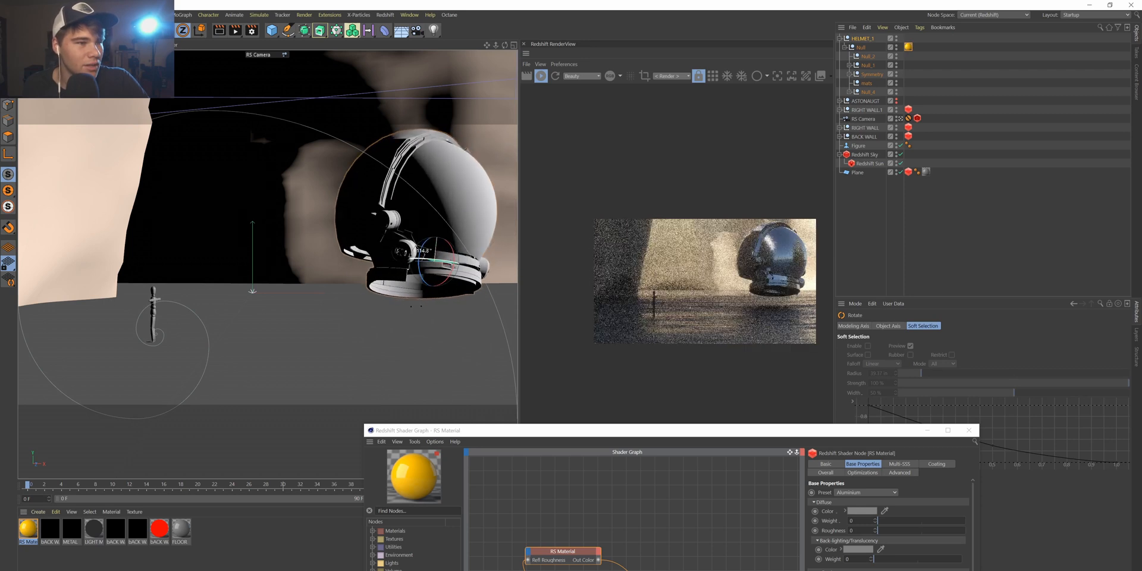
pyautogui.press('t')
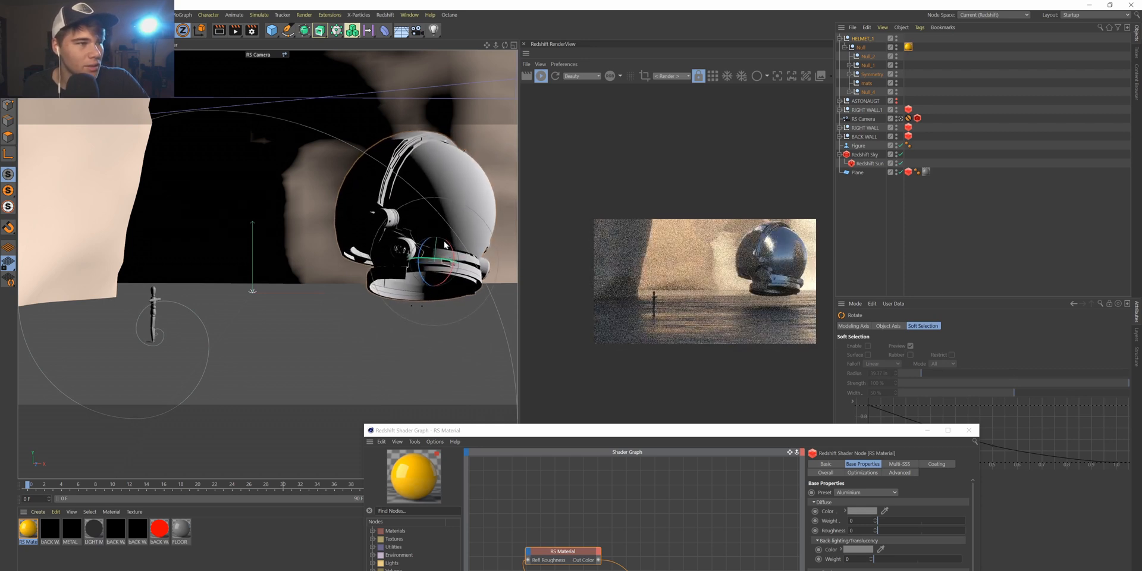
pyautogui.press('e')
pyautogui.moveTo(438, 244); pyautogui.dragTo(434, 290)
pyautogui.press('r')
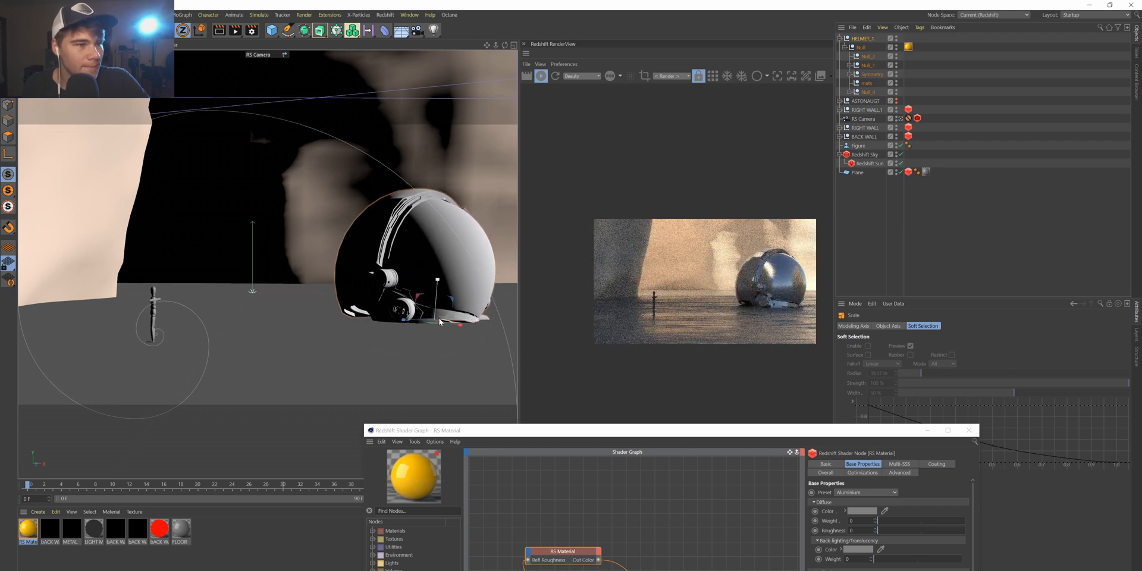
pyautogui.moveTo(439, 319); pyautogui.dragTo(420, 320)
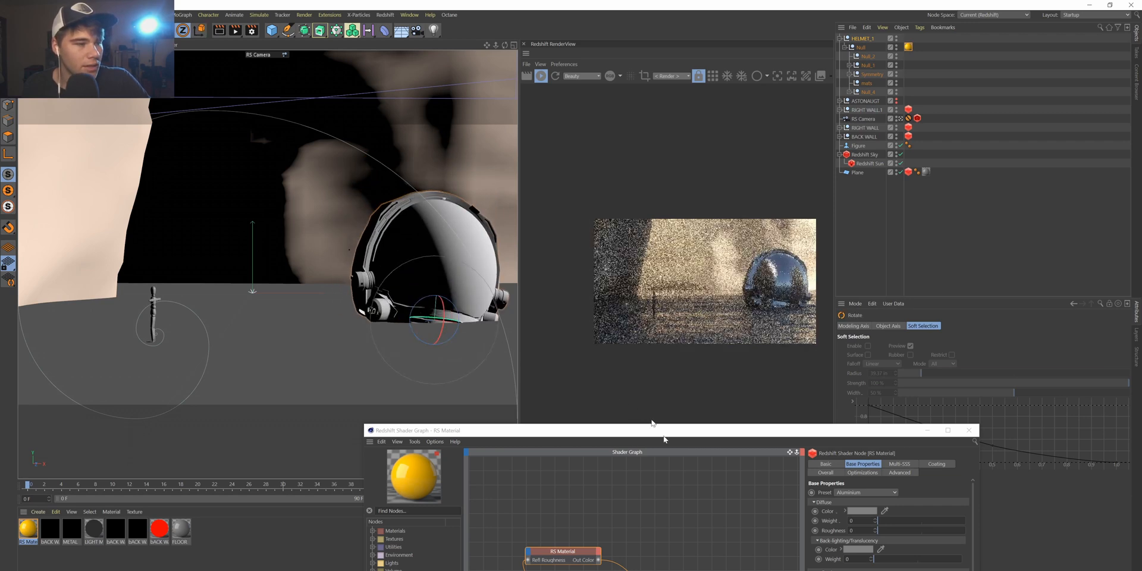
# Change the RS Material's base preset to Platinum and close the shader graph.
pyautogui.moveTo(674, 433); pyautogui.dragTo(594, 352)
pyautogui.click(564, 429)
pyautogui.moveTo(438, 524); pyautogui.dragTo(433, 508)
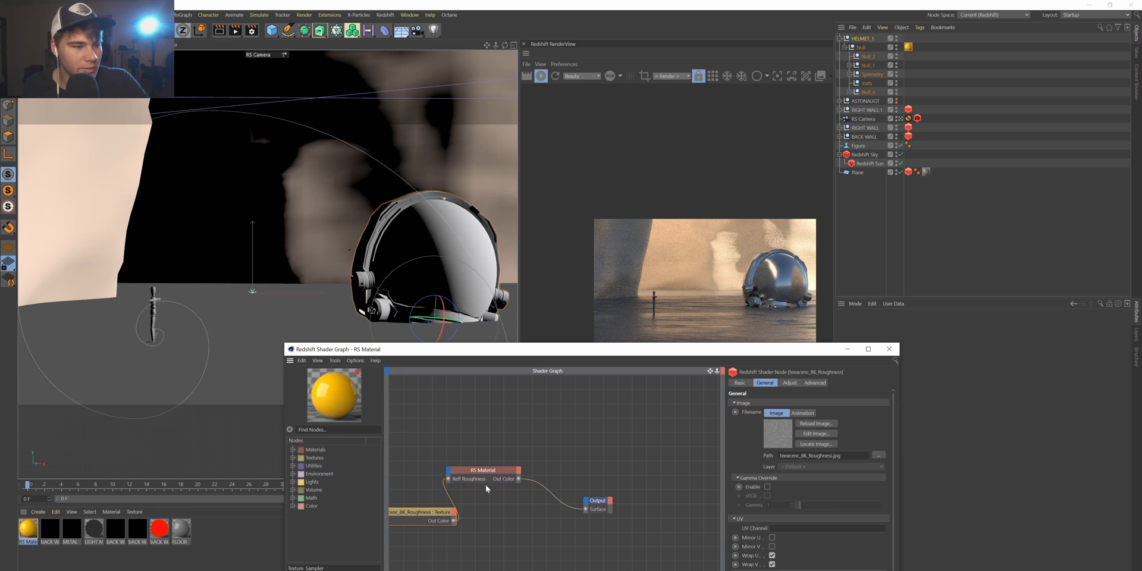
pyautogui.click(486, 479)
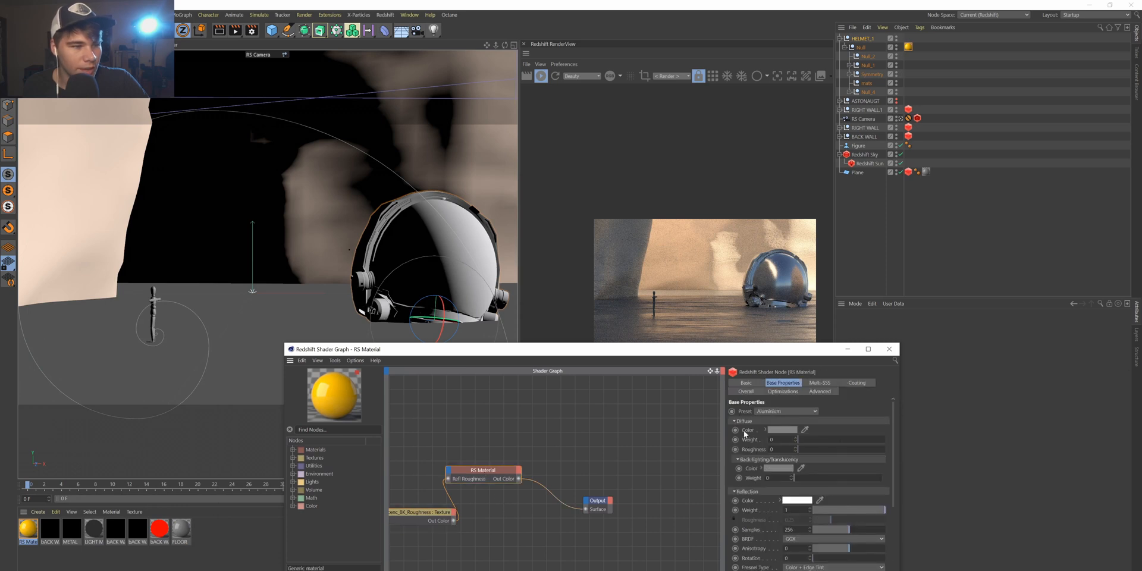
pyautogui.click(777, 411)
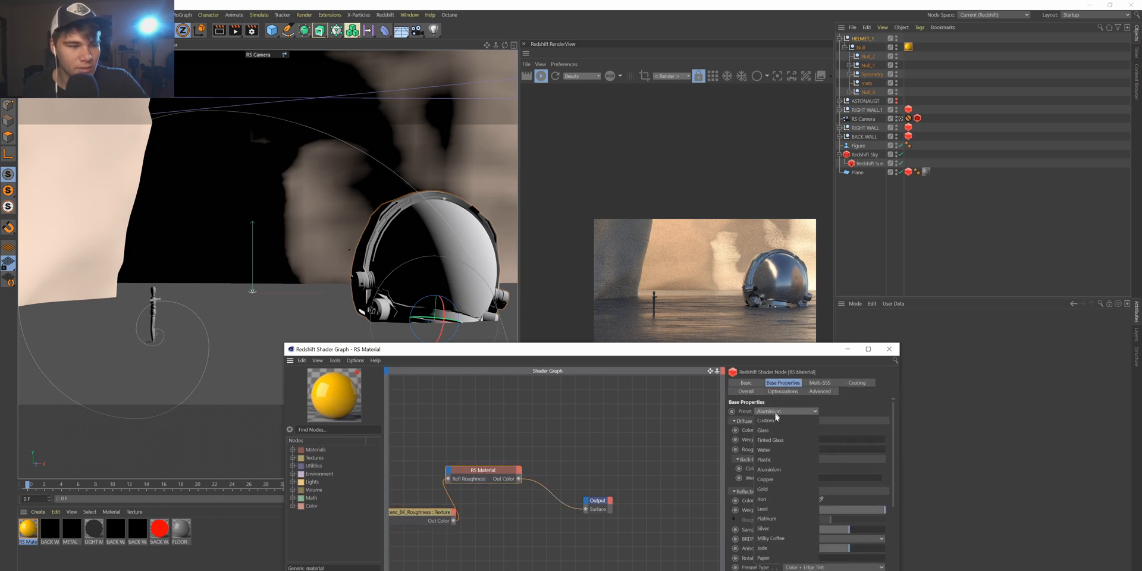
pyautogui.click(772, 518)
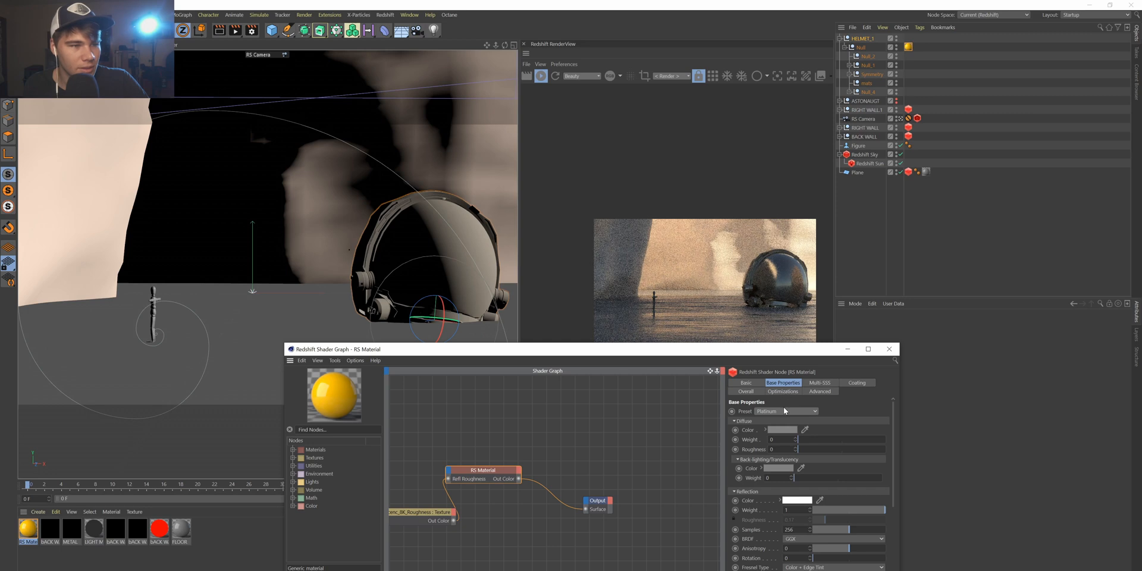
pyautogui.click(889, 349)
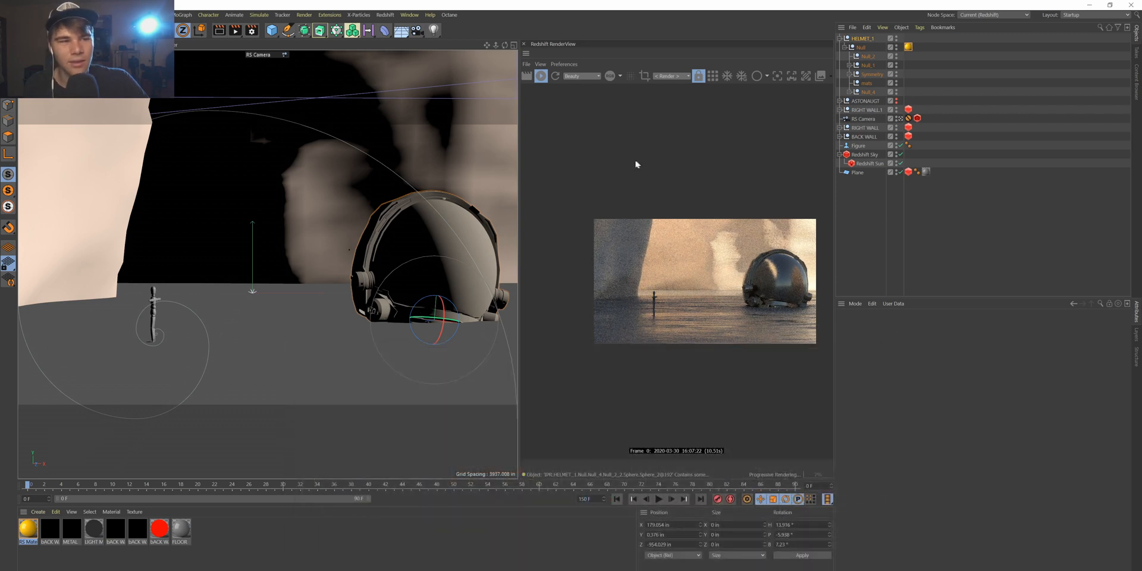
# Override and enable the LUT on the RS Camera's Redshift Camera tag and load Vision 6 - LOG32.cube.
pyautogui.click(863, 119)
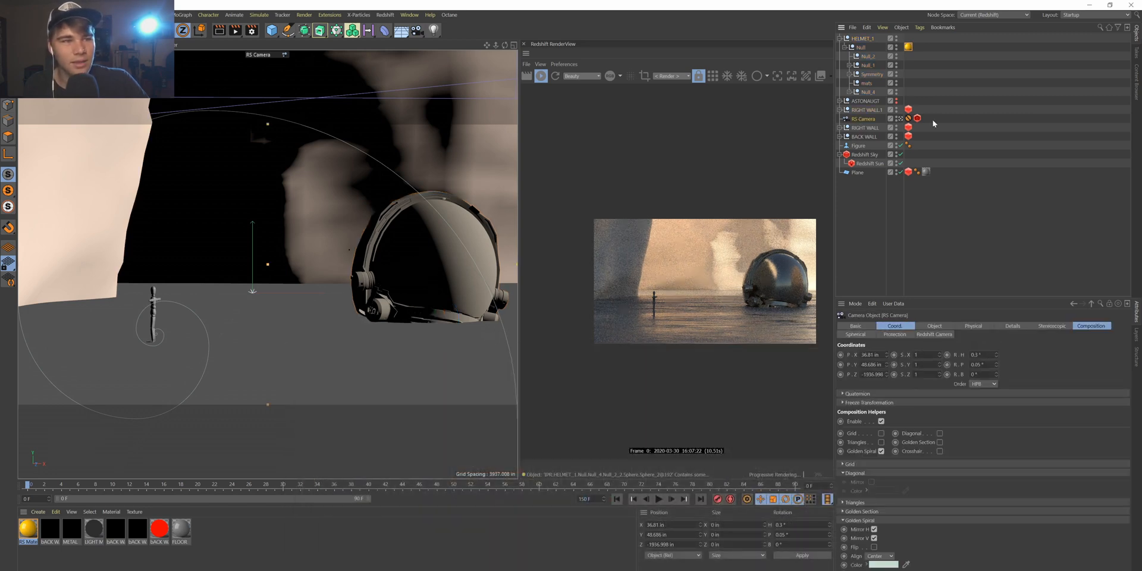
pyautogui.click(918, 118)
pyautogui.click(1038, 326)
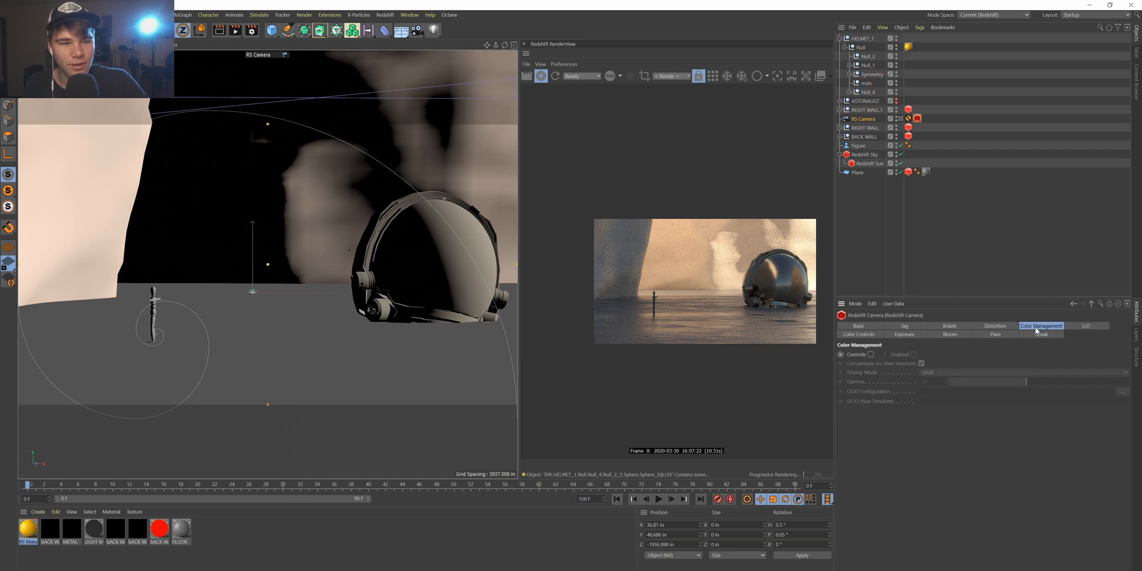
pyautogui.click(1076, 326)
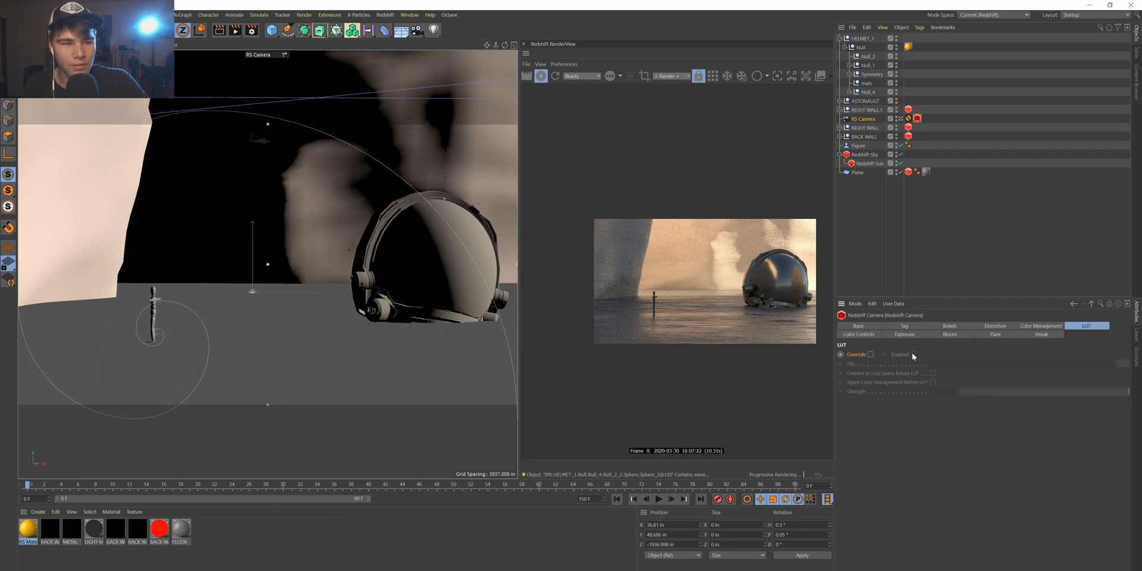
pyautogui.click(871, 354)
pyautogui.click(913, 354)
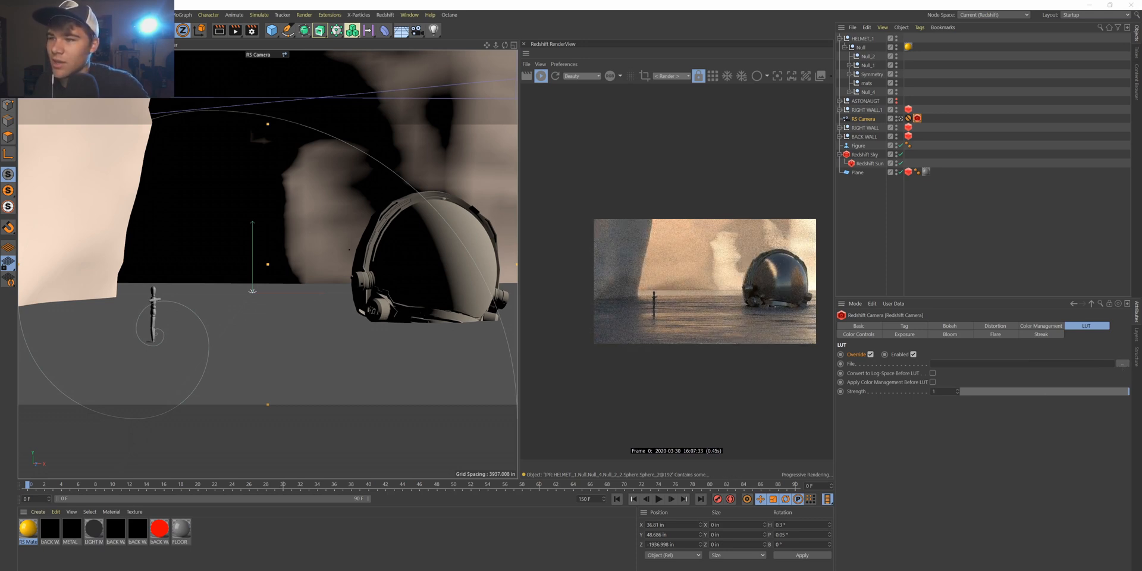
pyautogui.click(1033, 483)
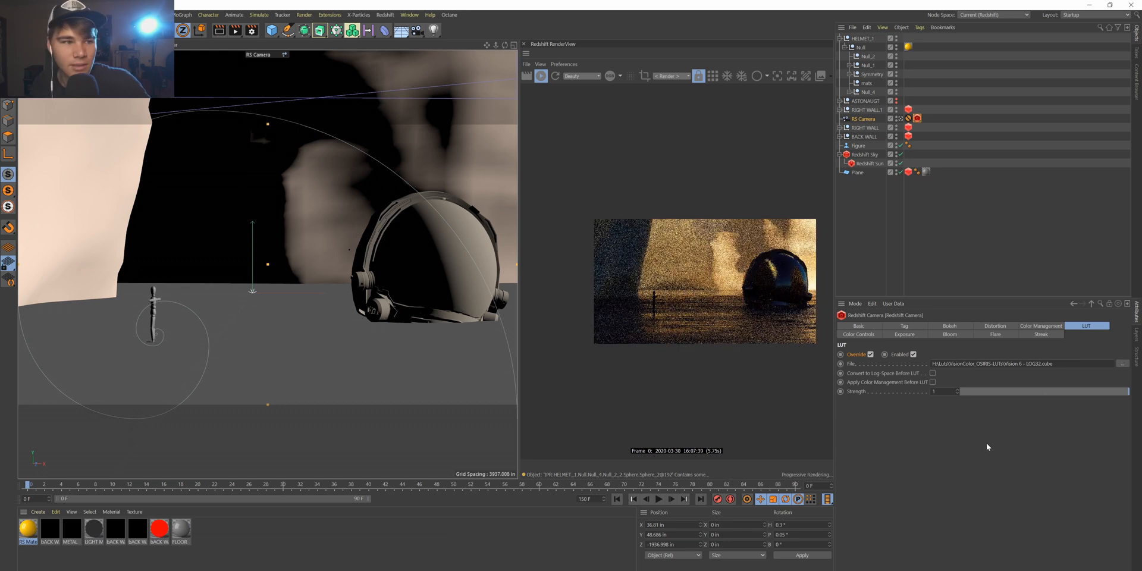
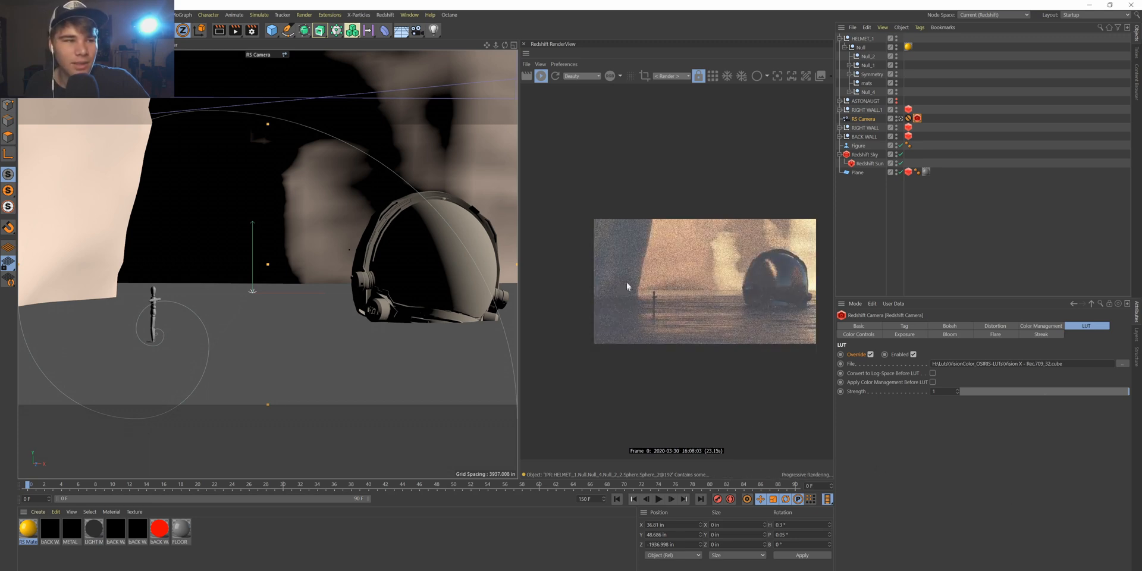
# Try the Vision X and KDE Rec.709 LUTs, settling on Vision 6 - Rec.709_32.cube at a strength of 0.52.
pyautogui.scroll(2, 628, 279)
pyautogui.scroll(2, 630, 277)
pyautogui.scroll(-5, 686, 315)
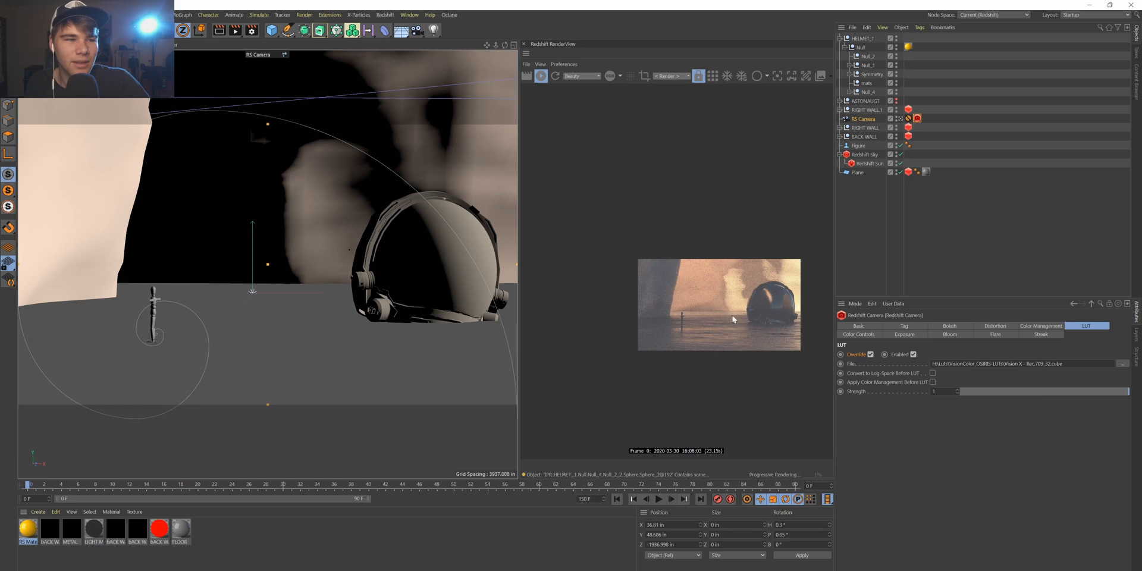
pyautogui.scroll(1, 768, 317)
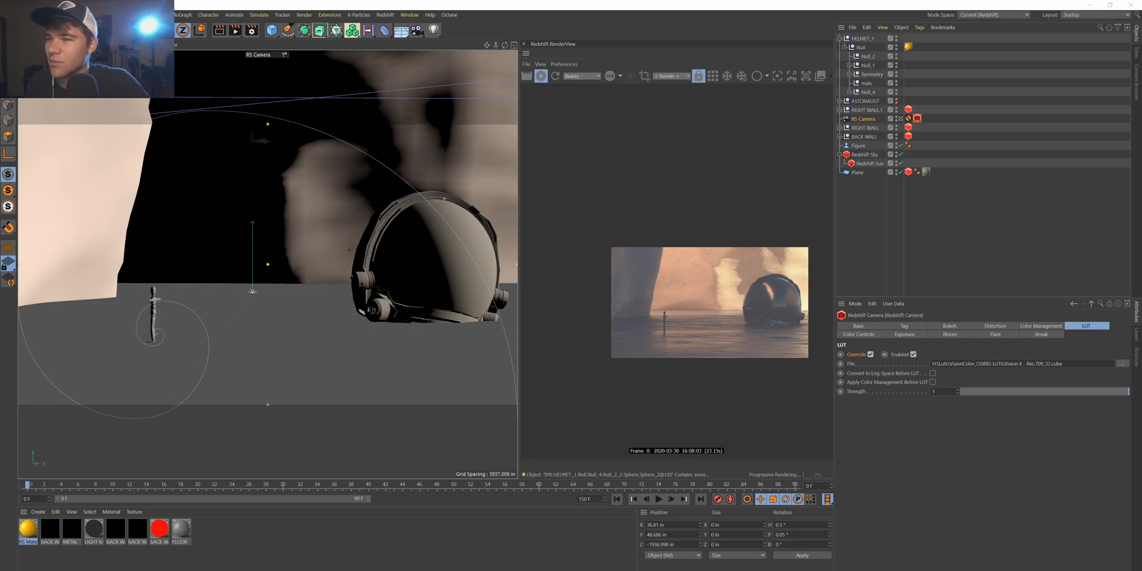
pyautogui.click(774, 416)
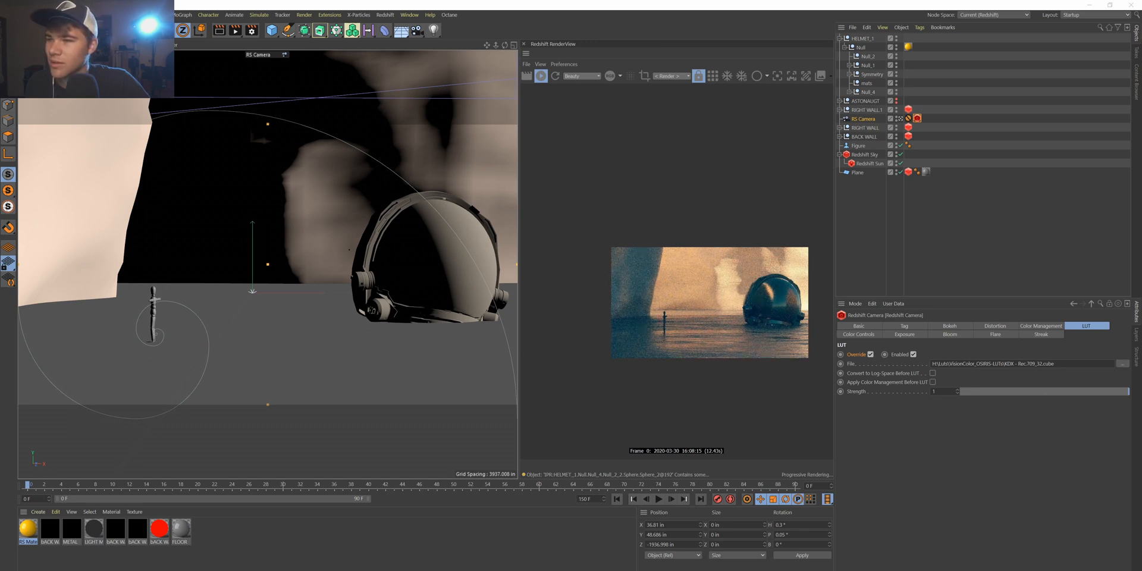
pyautogui.press('Return')
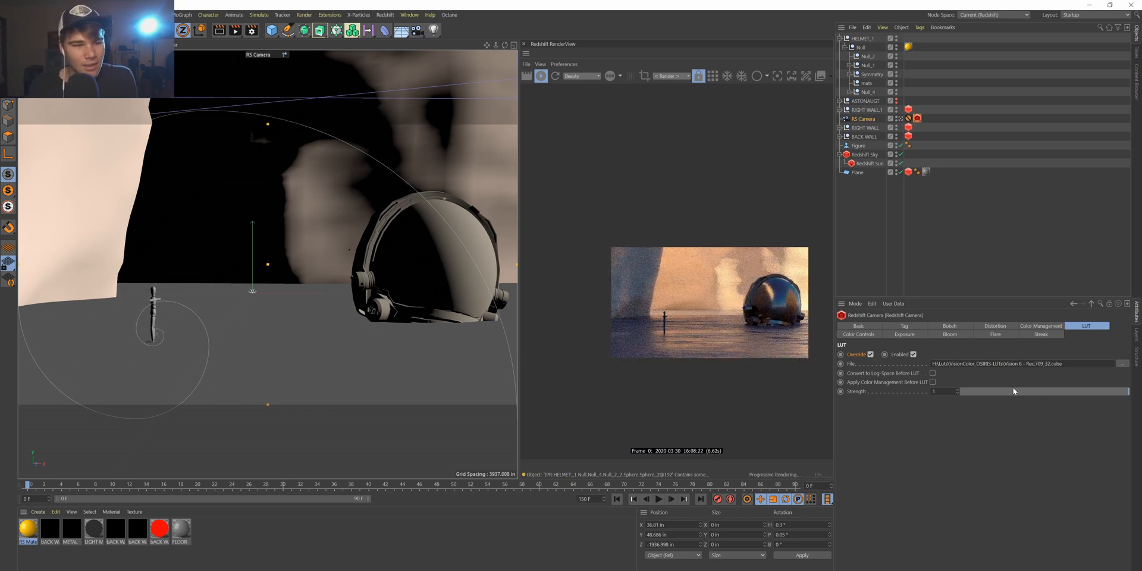
pyautogui.click(1048, 392)
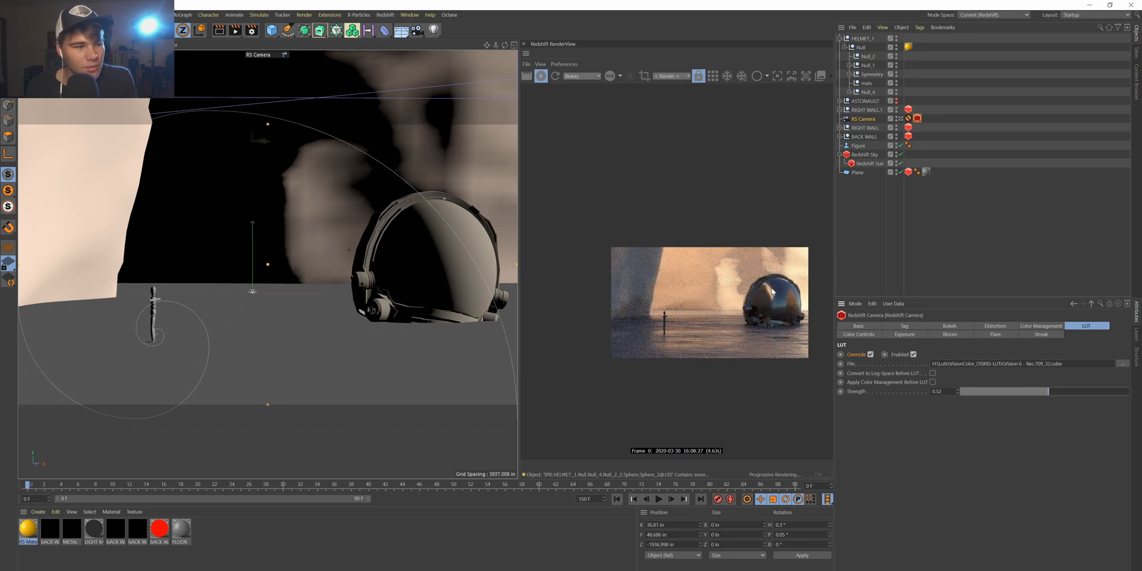
# Switch the Redshift Sky's model to Preetham et al.
pyautogui.scroll(2, 782, 265)
pyautogui.click(866, 154)
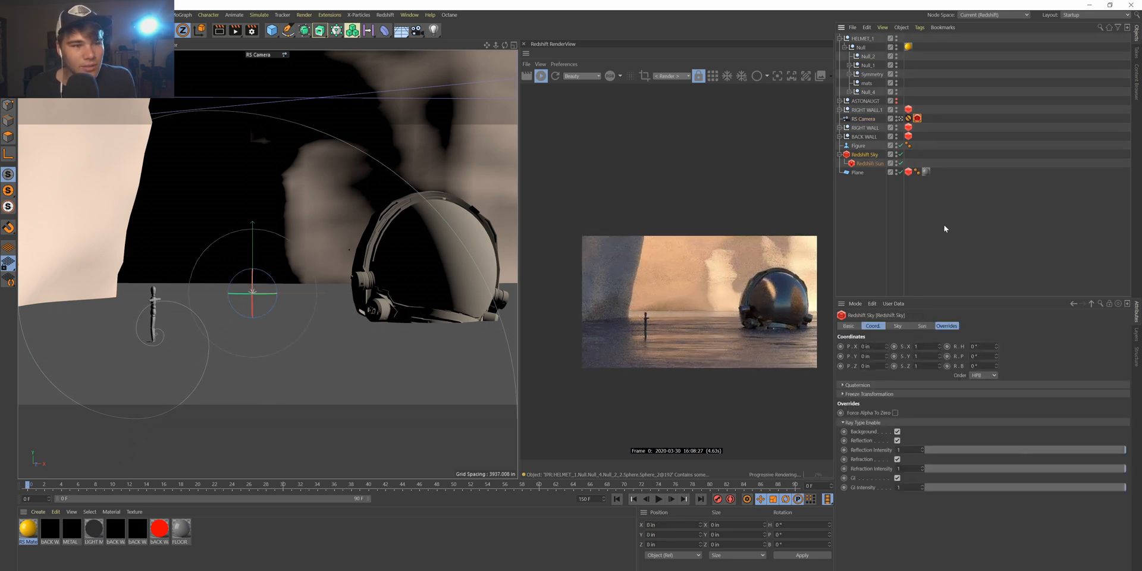
pyautogui.click(898, 326)
pyautogui.click(949, 374)
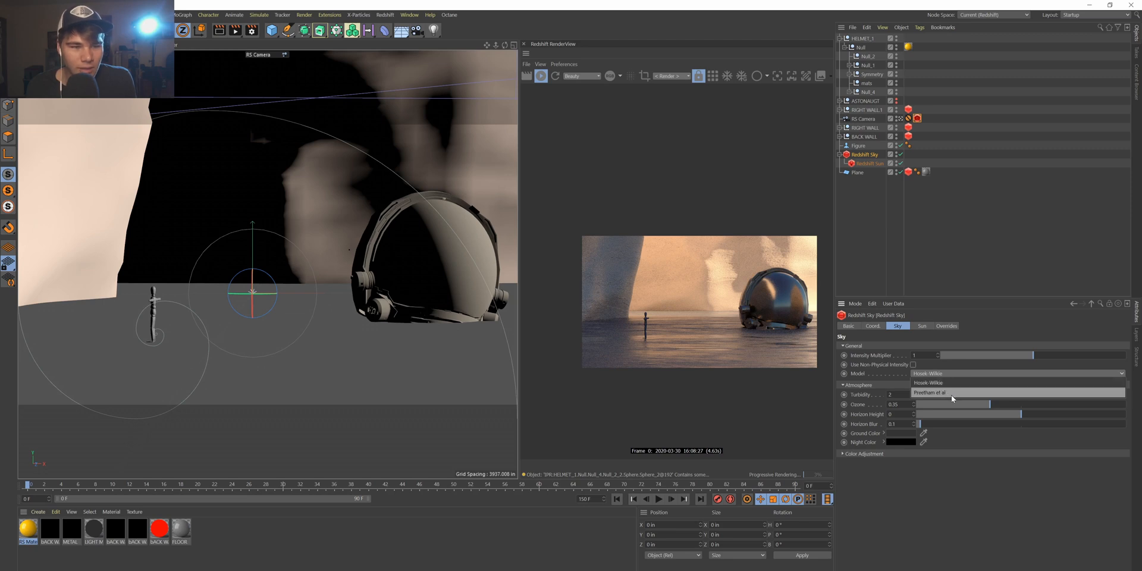
pyautogui.click(918, 393)
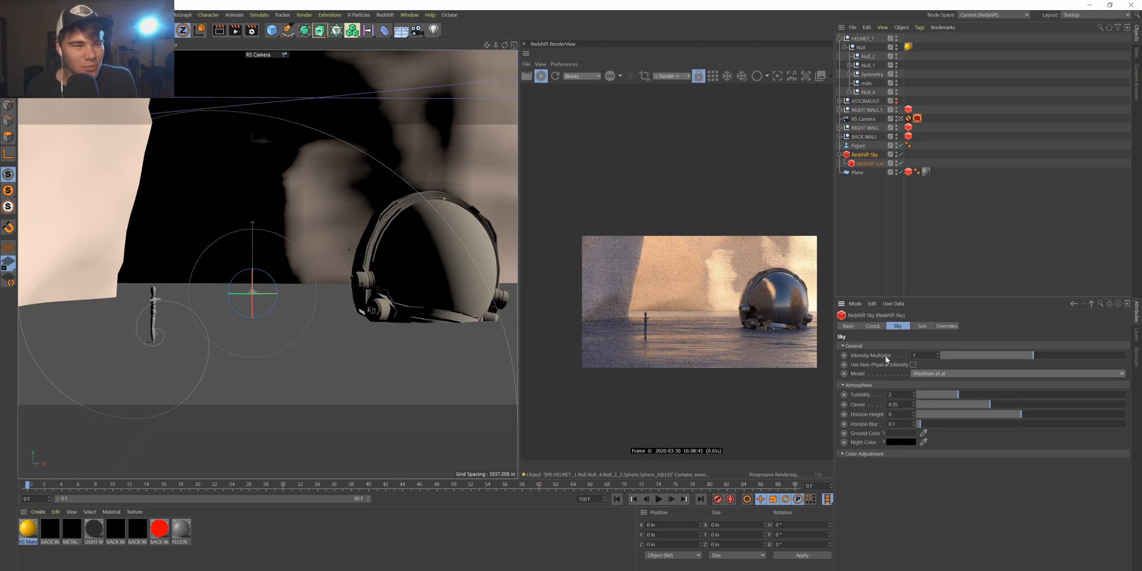
pyautogui.scroll(-4, 766, 345)
pyautogui.scroll(6, 792, 314)
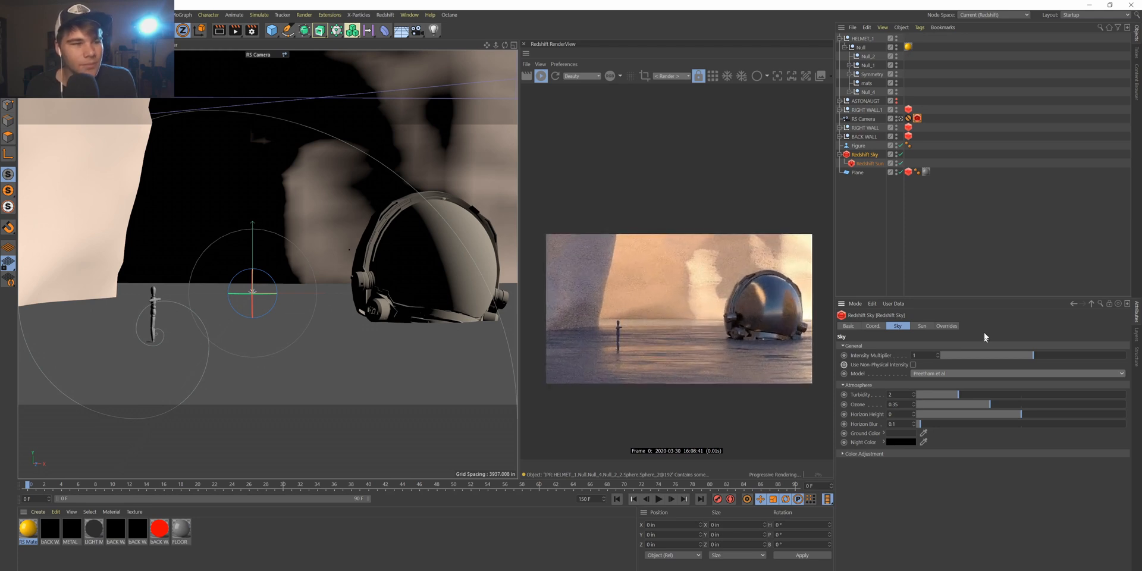
# Raise the Redshift Camera tag's LUT strength to about 0.71.
pyautogui.click(909, 119)
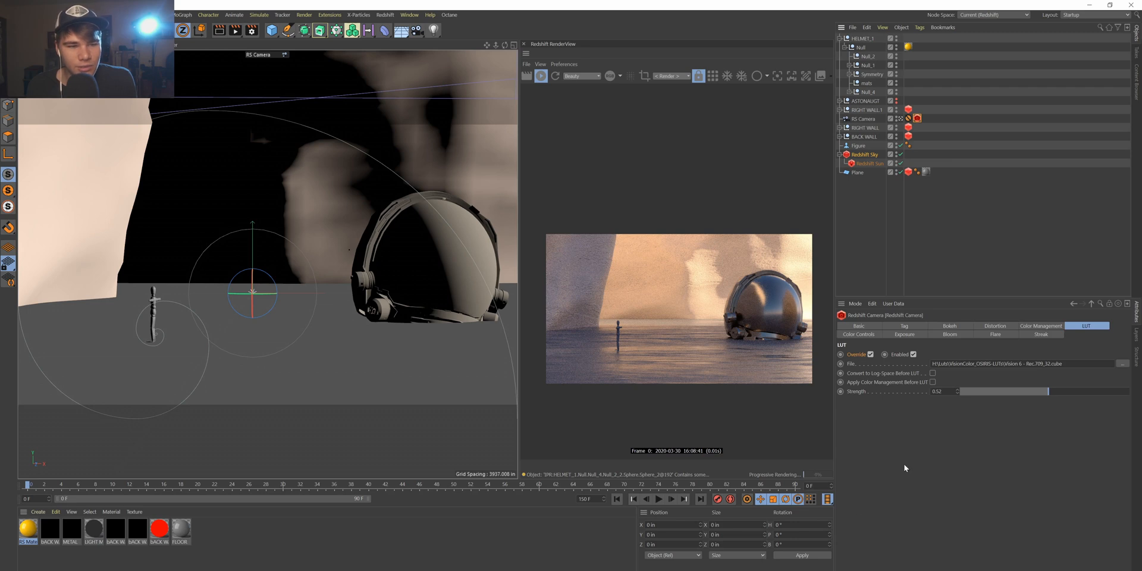
pyautogui.moveTo(1063, 391)
pyautogui.mouseDown()
pyautogui.moveTo(1132, 397)
pyautogui.moveTo(1081, 401)
pyautogui.mouseUp()
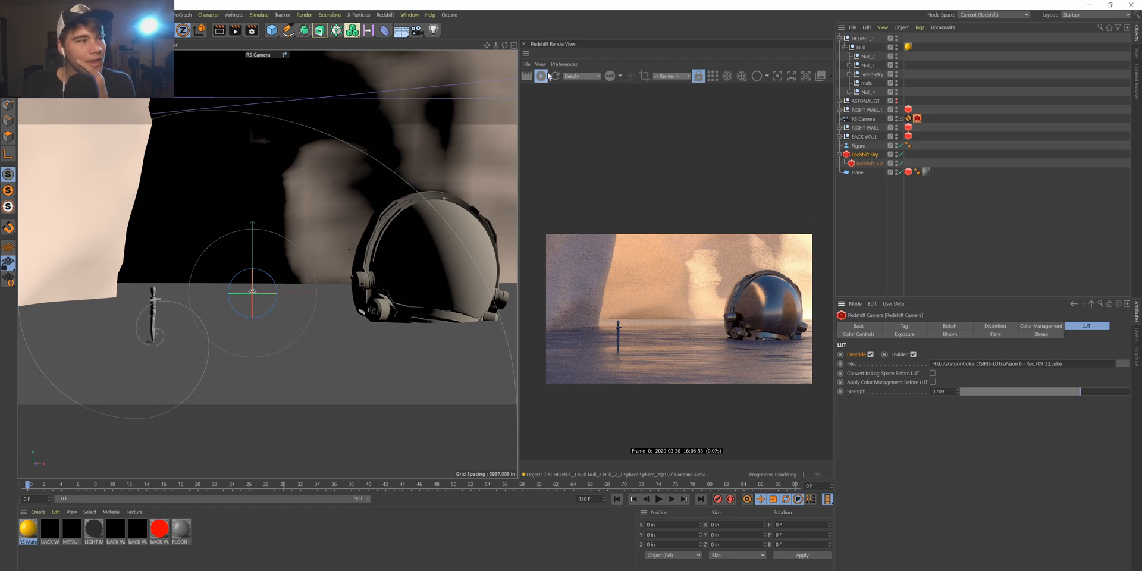
# Show the four viewports and move the RIGHT WALL null back along Z to about -2057 in to widen the light gap.
pyautogui.click(514, 45)
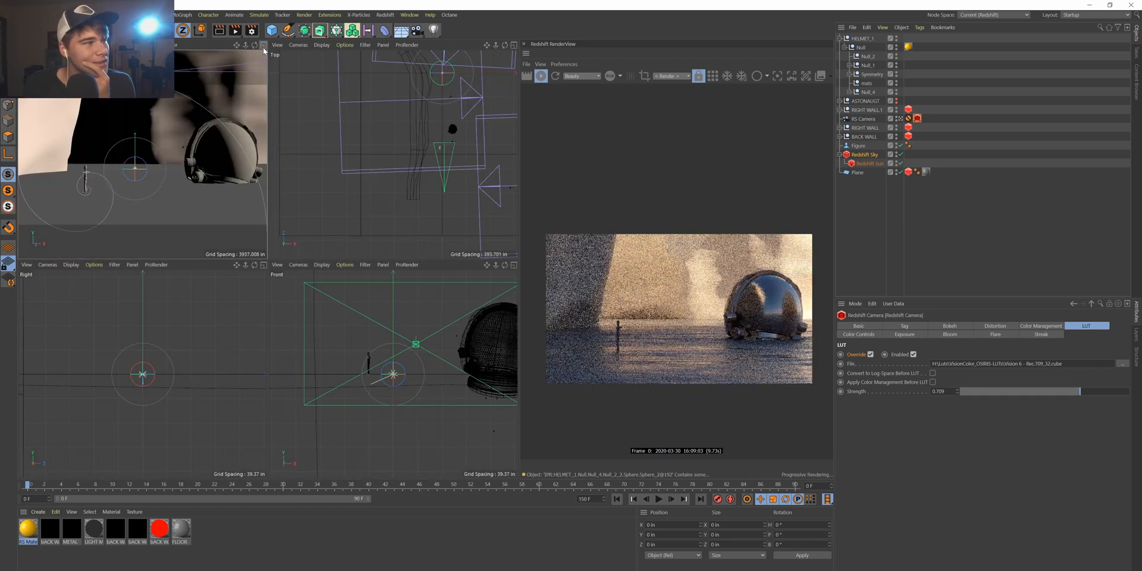
pyautogui.moveTo(496, 46); pyautogui.dragTo(606, 32)
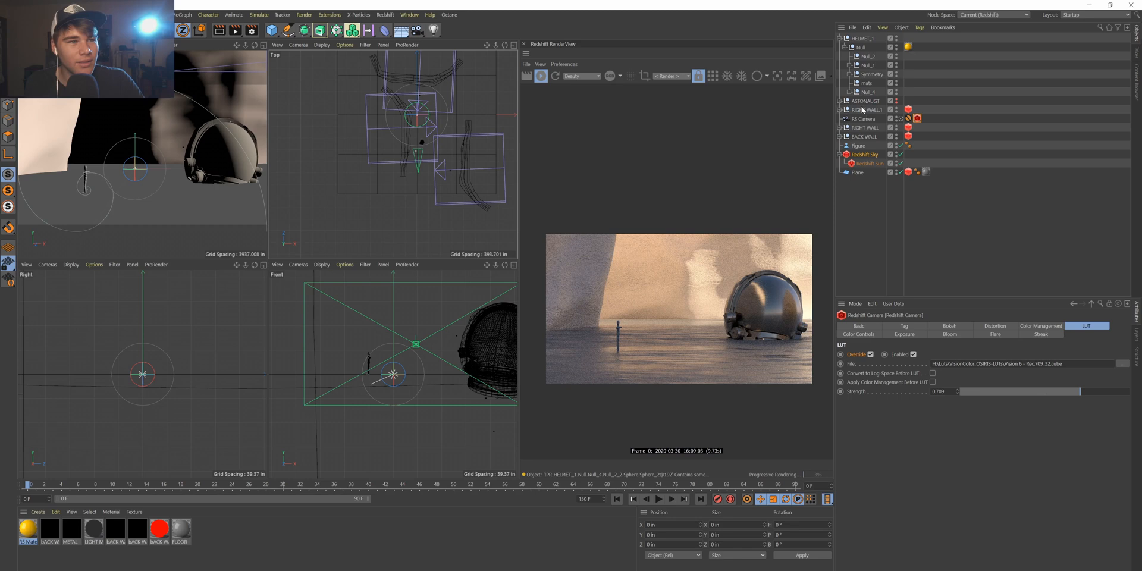
pyautogui.click(840, 39)
pyautogui.click(857, 56)
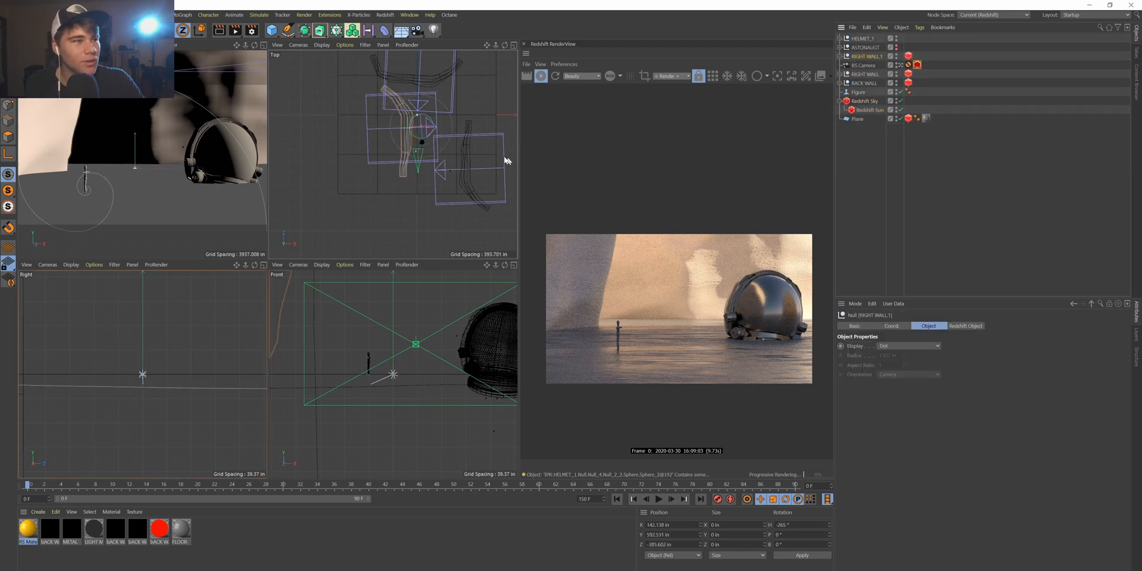
pyautogui.click(866, 74)
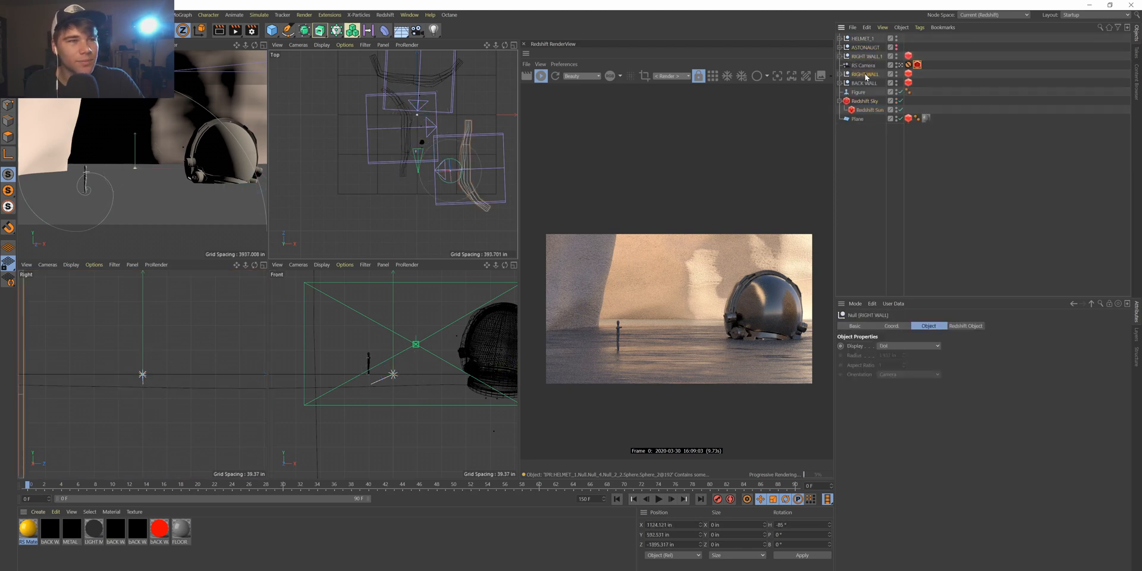
pyautogui.press('e')
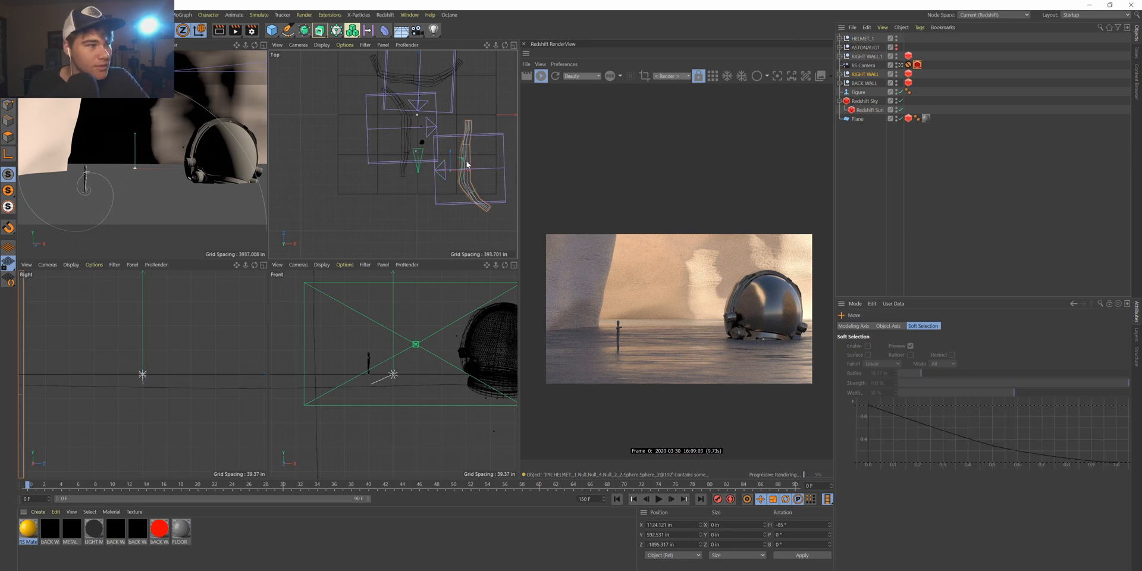
pyautogui.moveTo(453, 164)
pyautogui.mouseDown()
pyautogui.moveTo(447, 195)
pyautogui.moveTo(448, 166)
pyautogui.mouseUp()
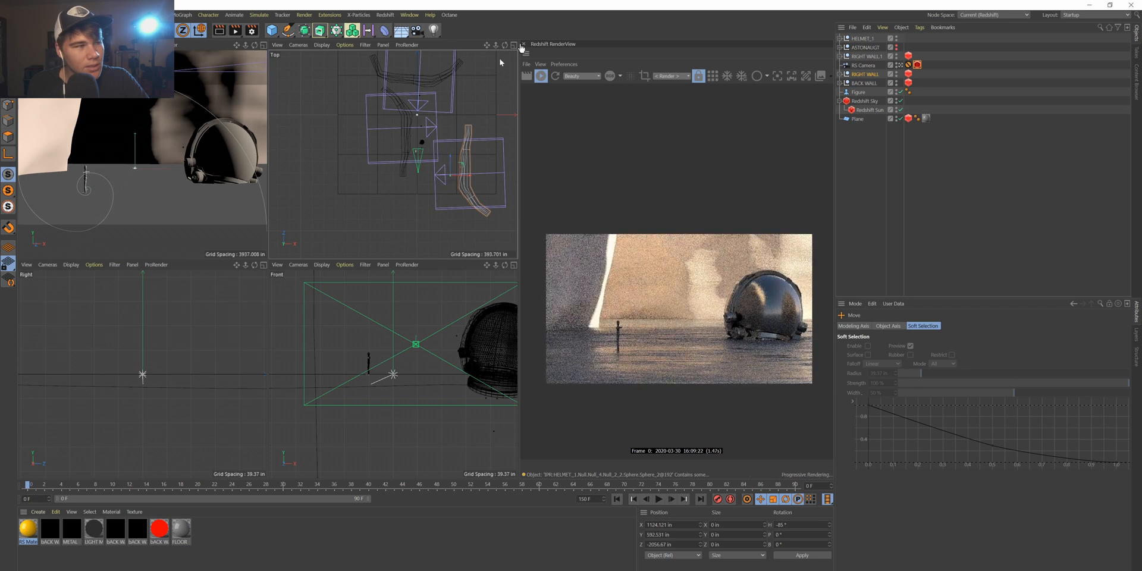
# Move HELMET_1 farther from the camera, to about 330 in on X and 54 in on Z.
pyautogui.click(867, 39)
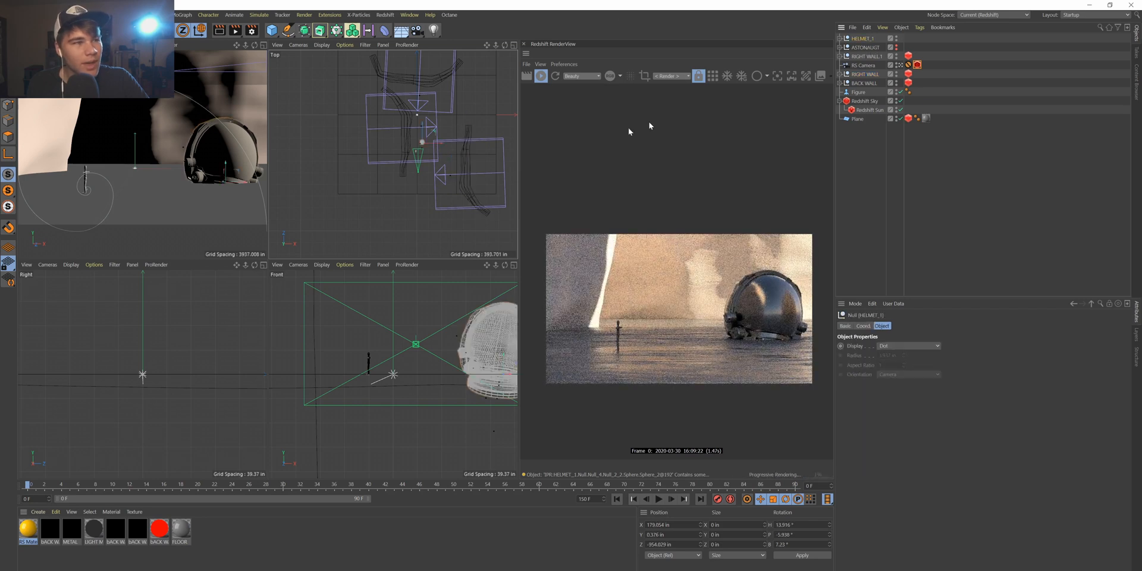
pyautogui.moveTo(427, 131); pyautogui.dragTo(439, 114)
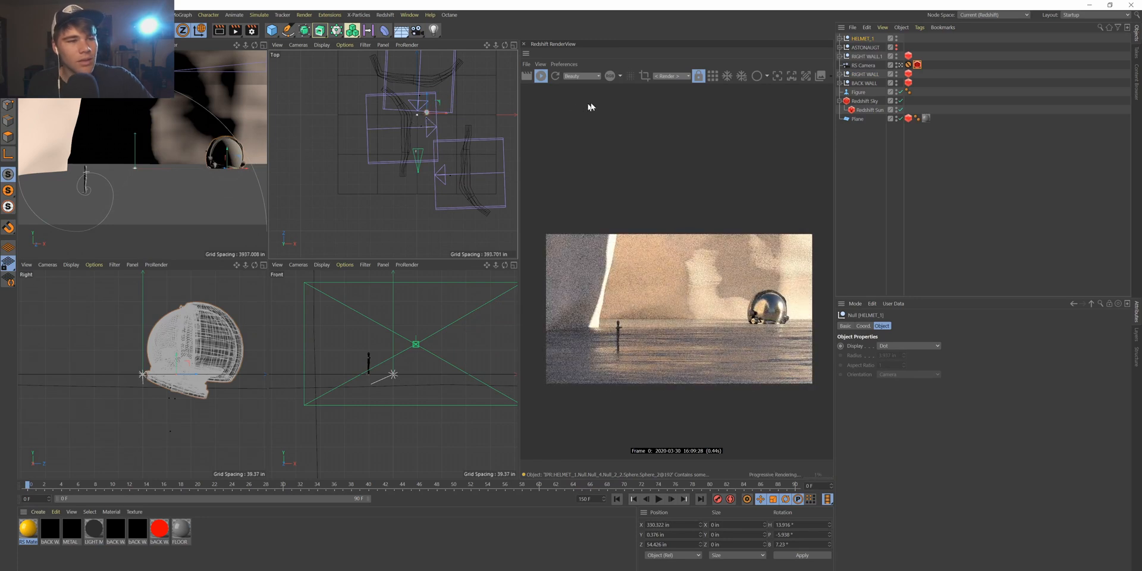
pyautogui.press('t')
pyautogui.moveTo(446, 109); pyautogui.dragTo(466, 110)
pyautogui.hotkey('ctrl', 'z')
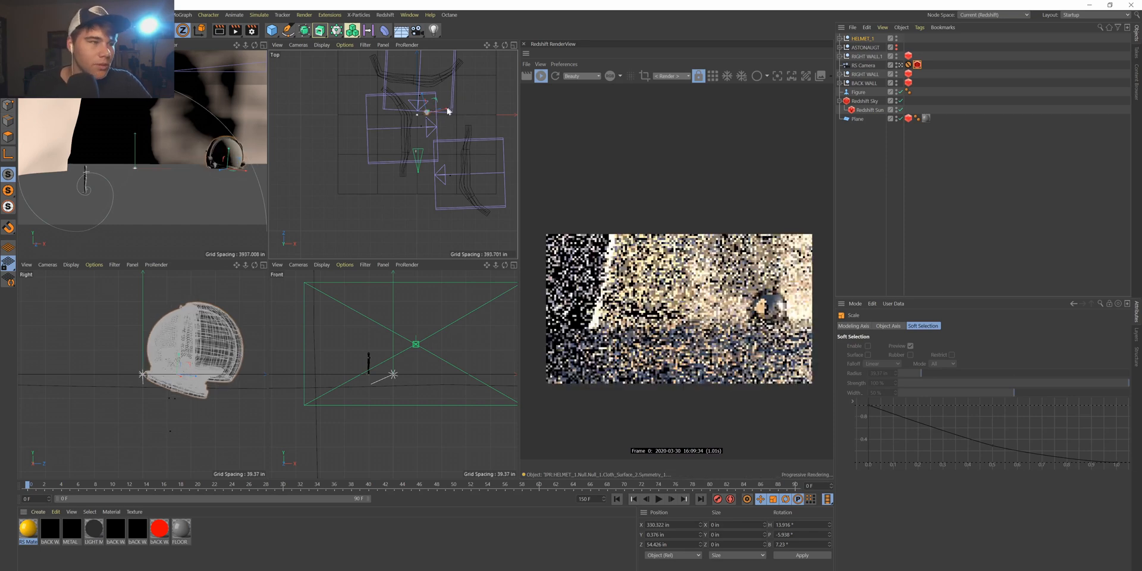
# Set HELMET_1's scale to 20 on the X, Y and Z axes.
pyautogui.click(858, 40)
pyautogui.click(863, 326)
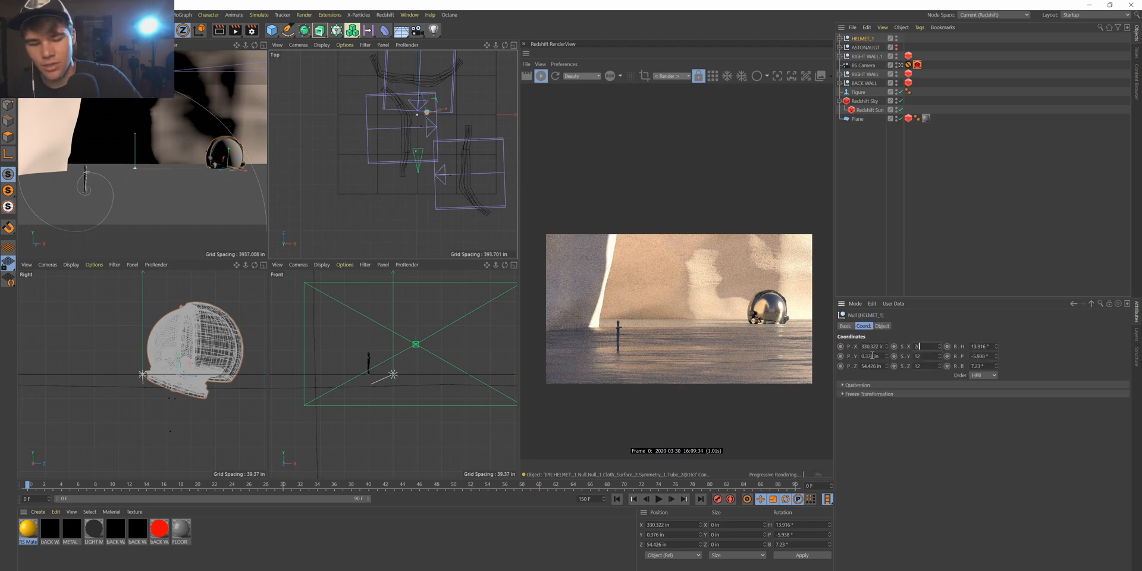
pyautogui.doubleClick(920, 356)
pyautogui.write('20')
pyautogui.press('Return')
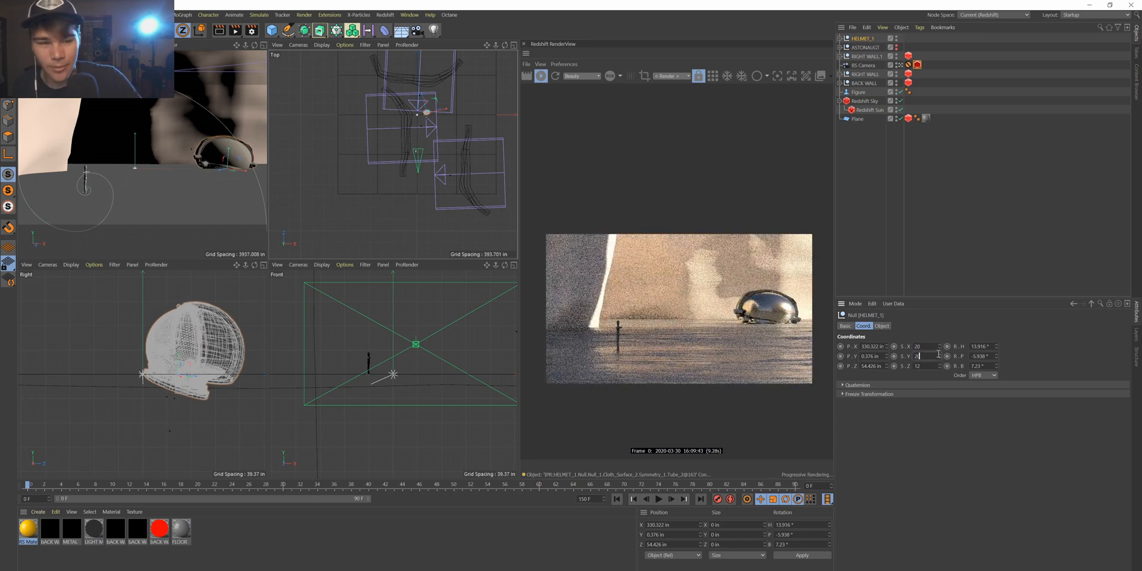
pyautogui.doubleClick(922, 366)
pyautogui.write('20')
pyautogui.press('Return')
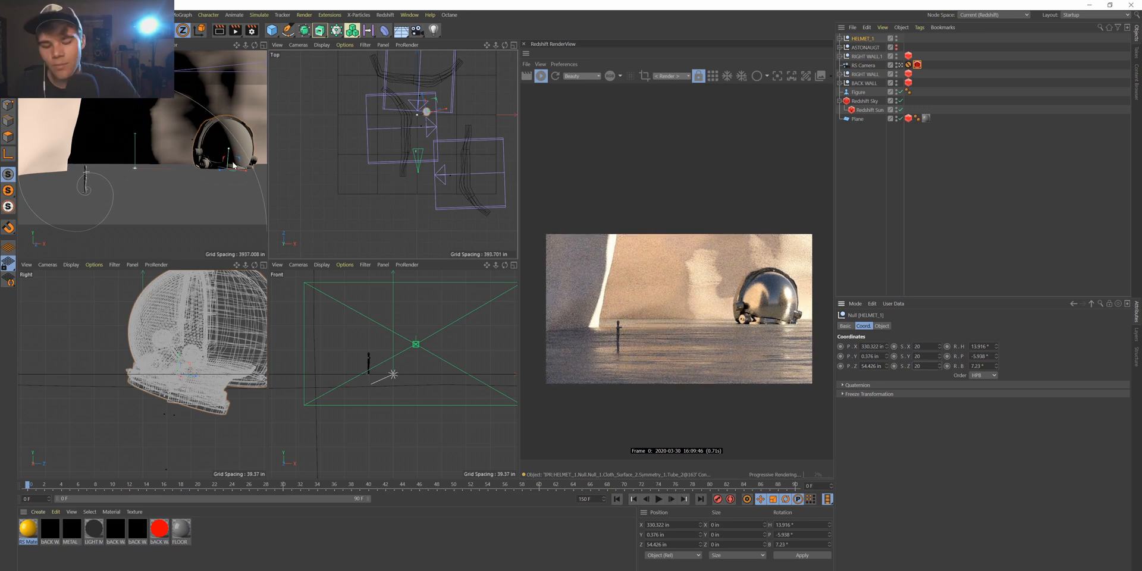
# Try turning HELMET_1 to a heading of about -75°.
pyautogui.press('e')
pyautogui.moveTo(228, 156); pyautogui.dragTo(130, 167)
pyautogui.press('r')
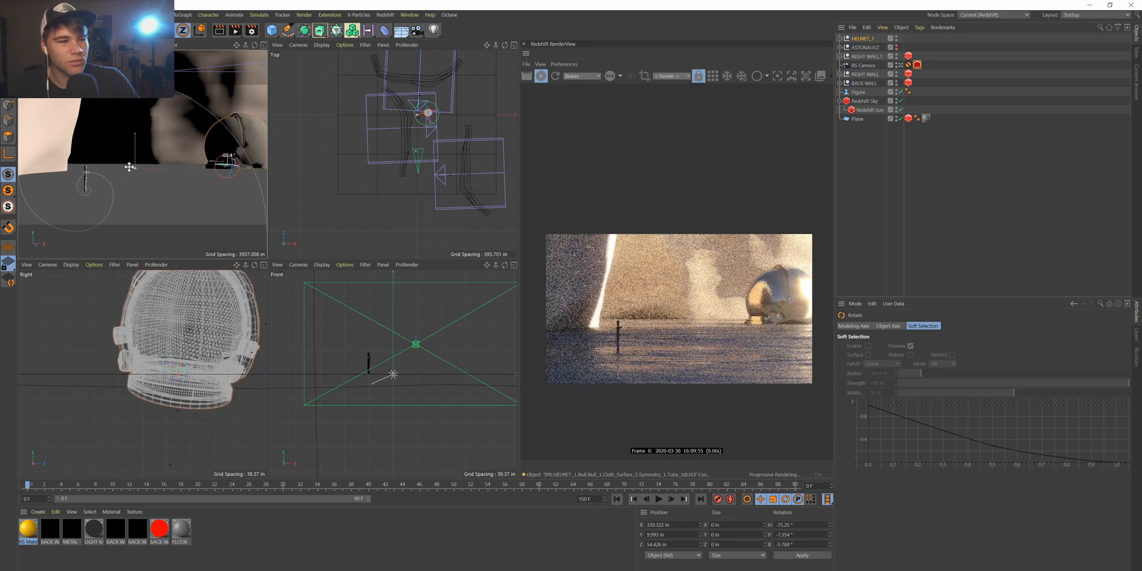
# Move HELMET_1 to about 206 in on X and -7.7 in on Y, rotated to about 360° heading, -7.6° pitch and 2.9° bank.
pyautogui.press('e')
pyautogui.moveTo(244, 165); pyautogui.dragTo(209, 163)
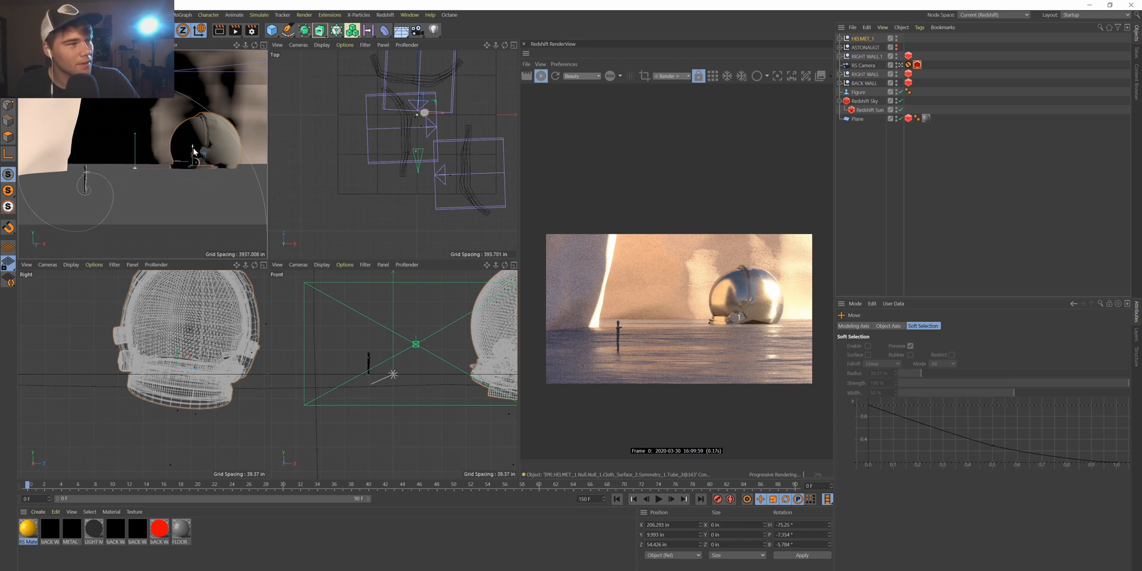
pyautogui.moveTo(194, 152); pyautogui.dragTo(194, 157)
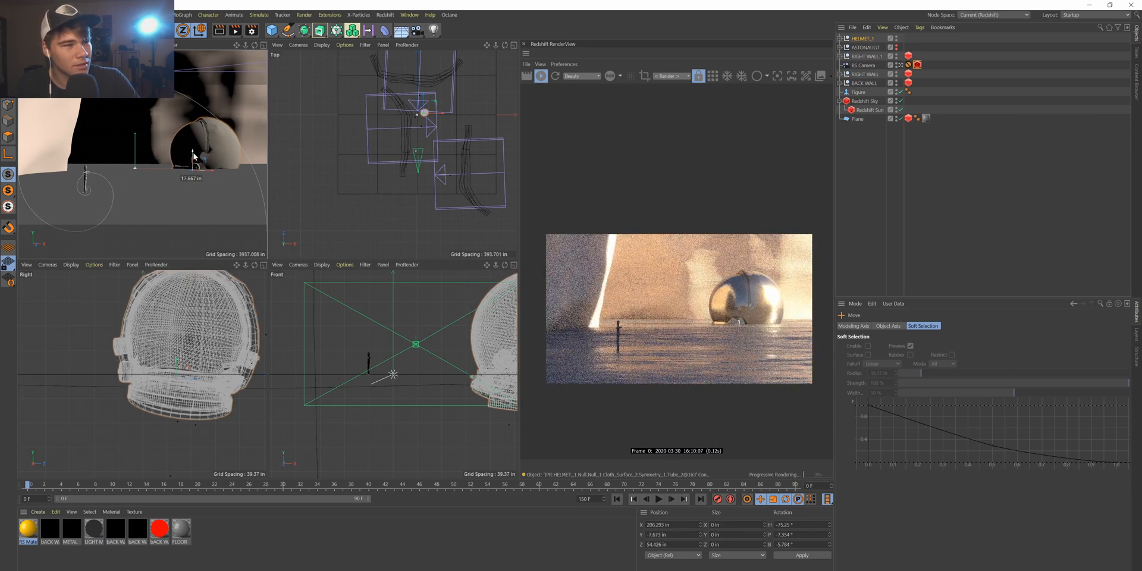
pyautogui.press('r')
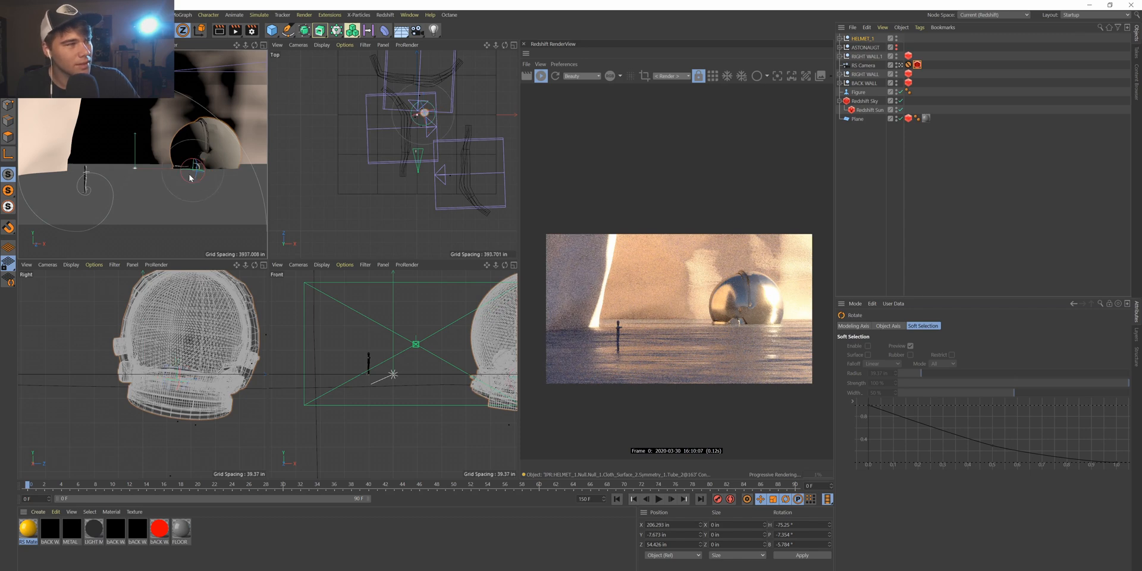
pyautogui.moveTo(188, 171)
pyautogui.mouseDown()
pyautogui.moveTo(215, 172)
pyautogui.moveTo(168, 162)
pyautogui.mouseUp()
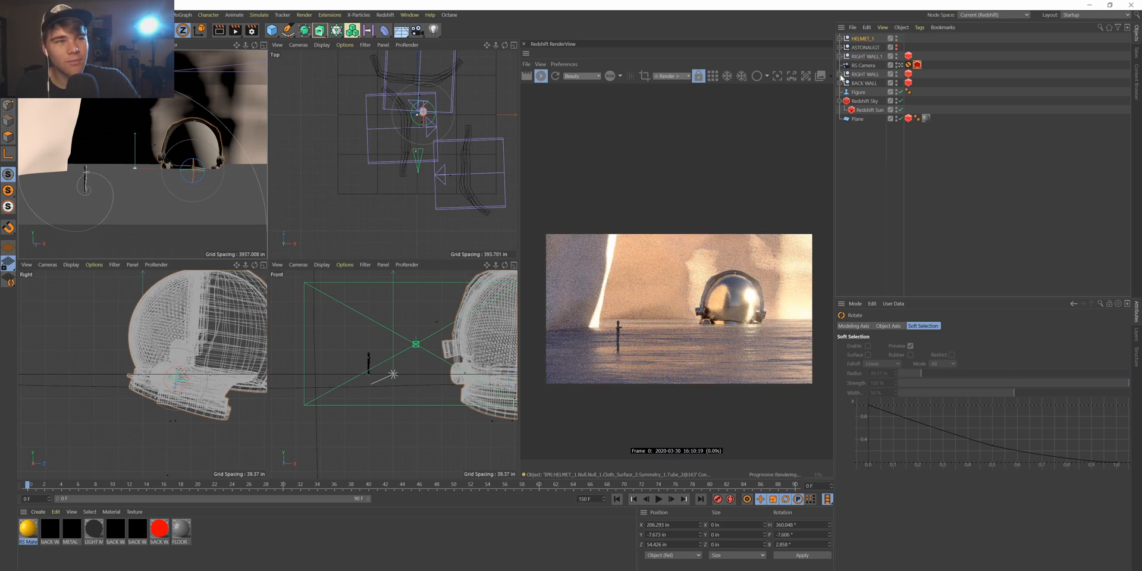
pyautogui.click(840, 74)
pyautogui.click(839, 56)
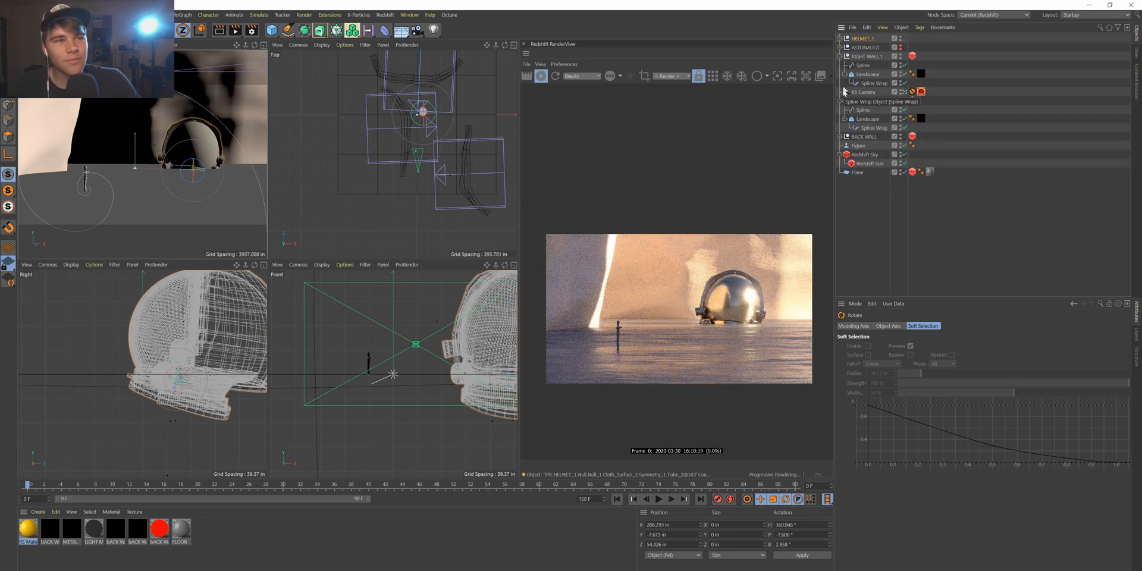
pyautogui.click(891, 270)
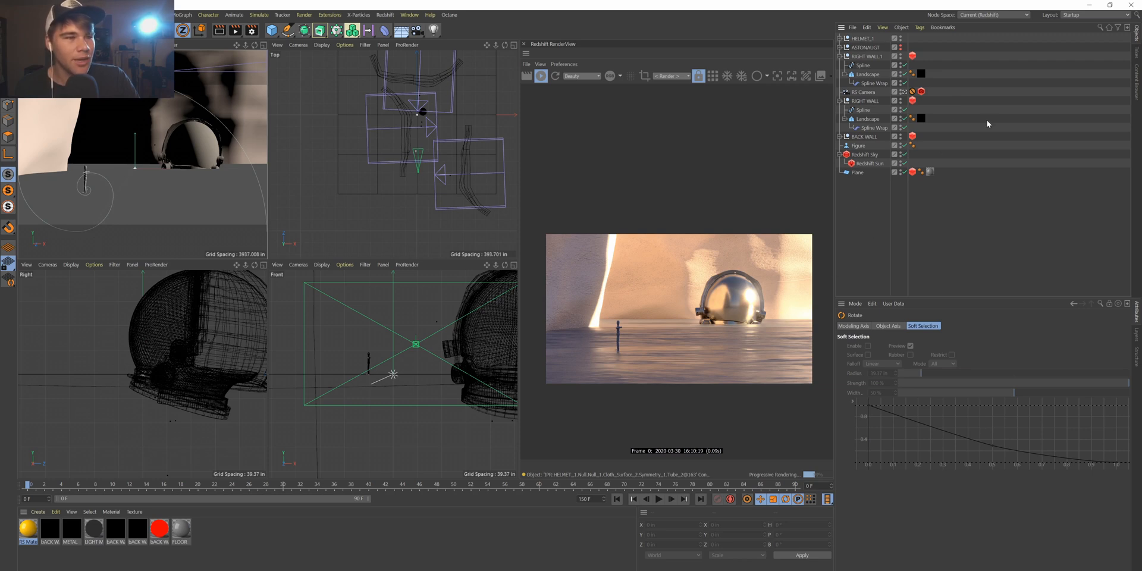
pyautogui.click(855, 40)
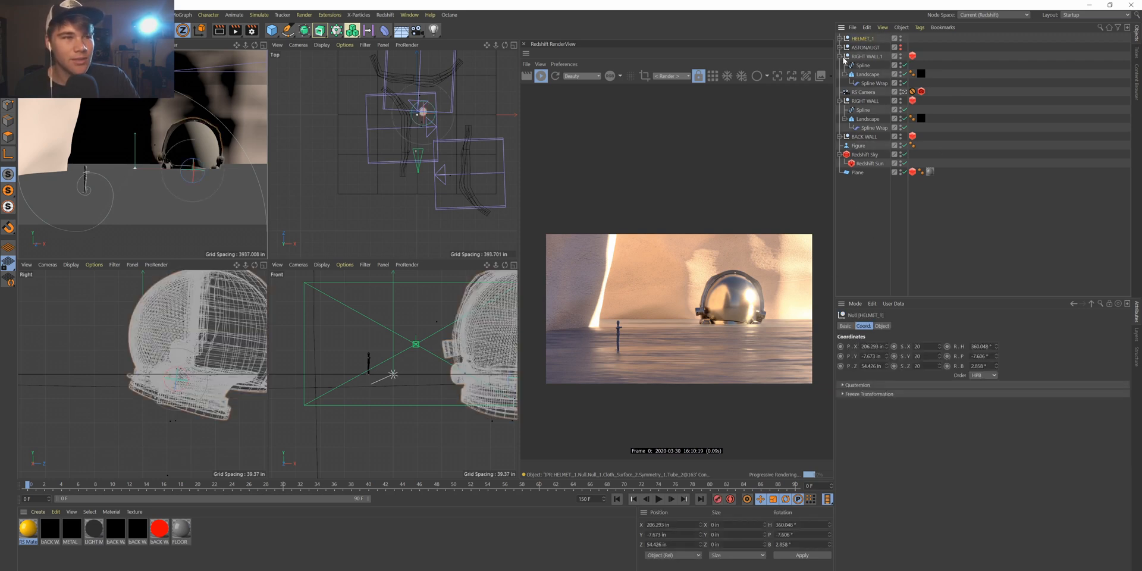
pyautogui.click(840, 56)
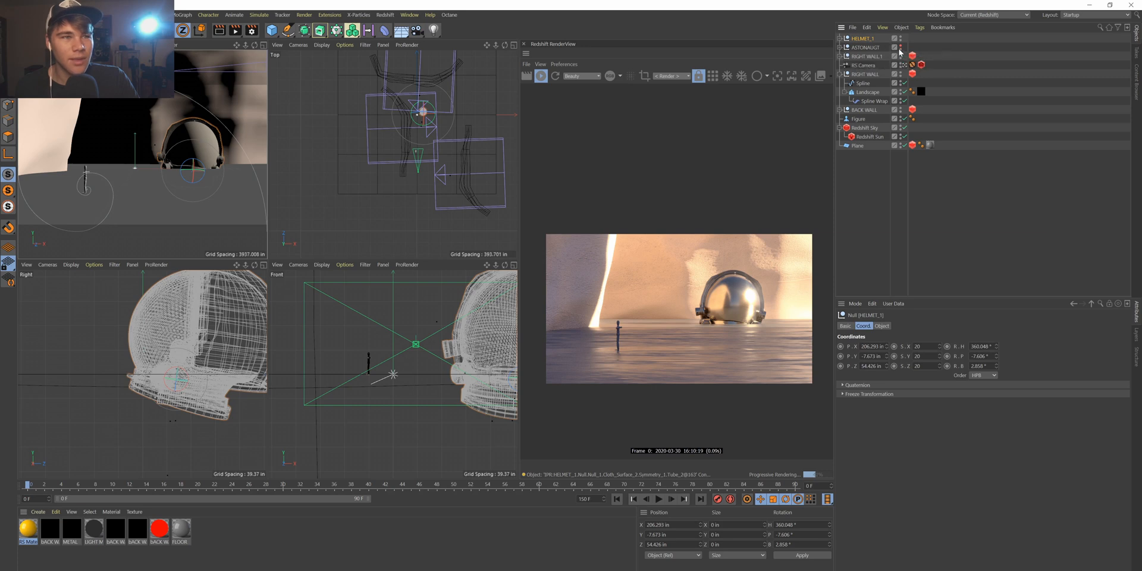
# Make the ASTONAUGT null visible again and set its scale to 0.1 on the X, Y and Z axes.
pyautogui.click(900, 48)
pyautogui.click(863, 48)
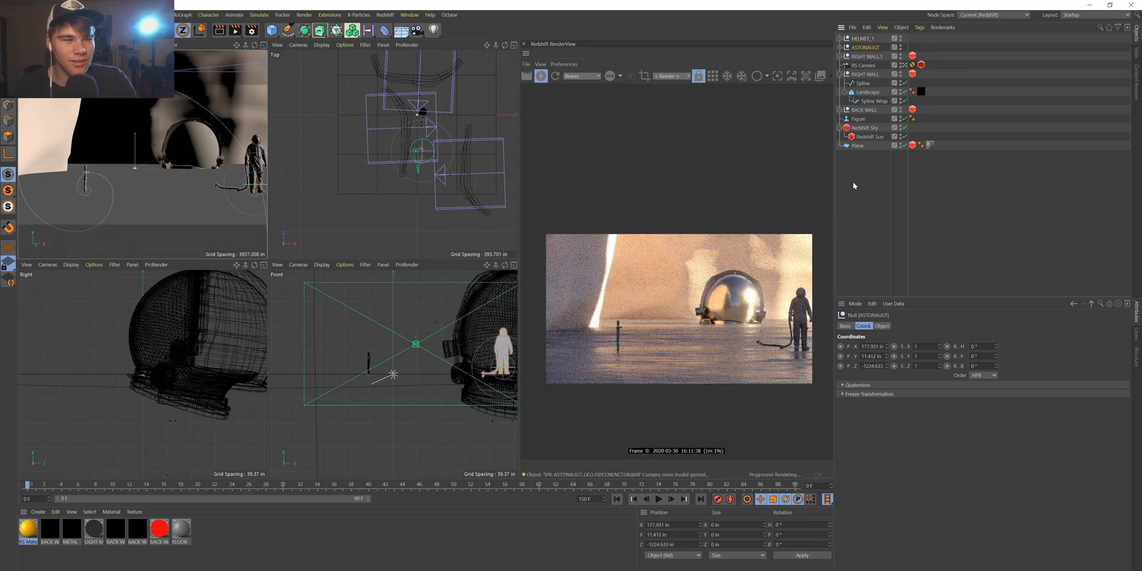
pyautogui.click(917, 346)
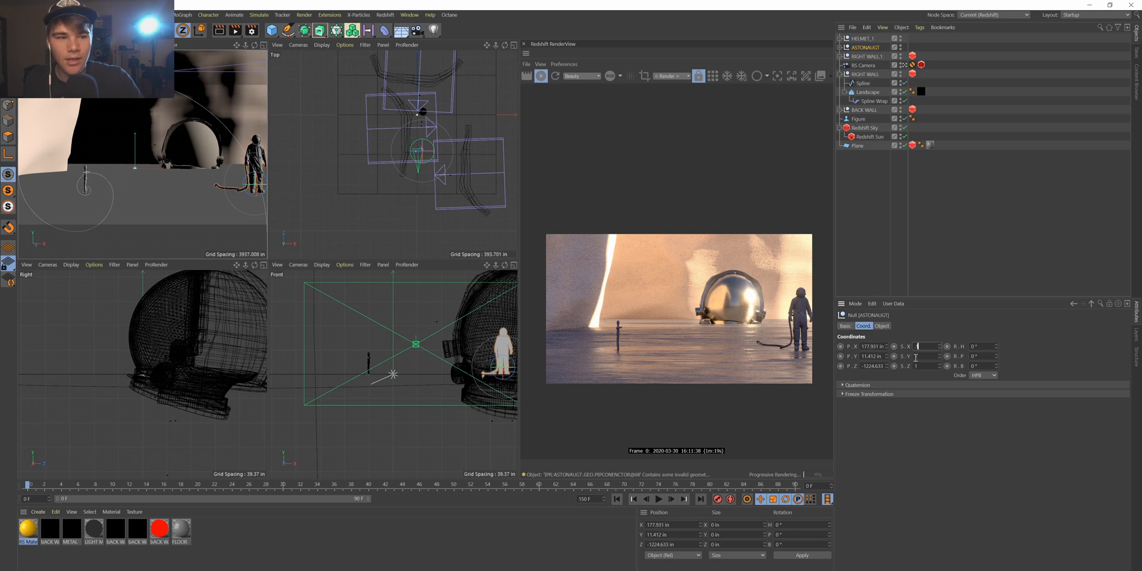
pyautogui.click(916, 357)
pyautogui.write('.1.1')
pyautogui.press('Return')
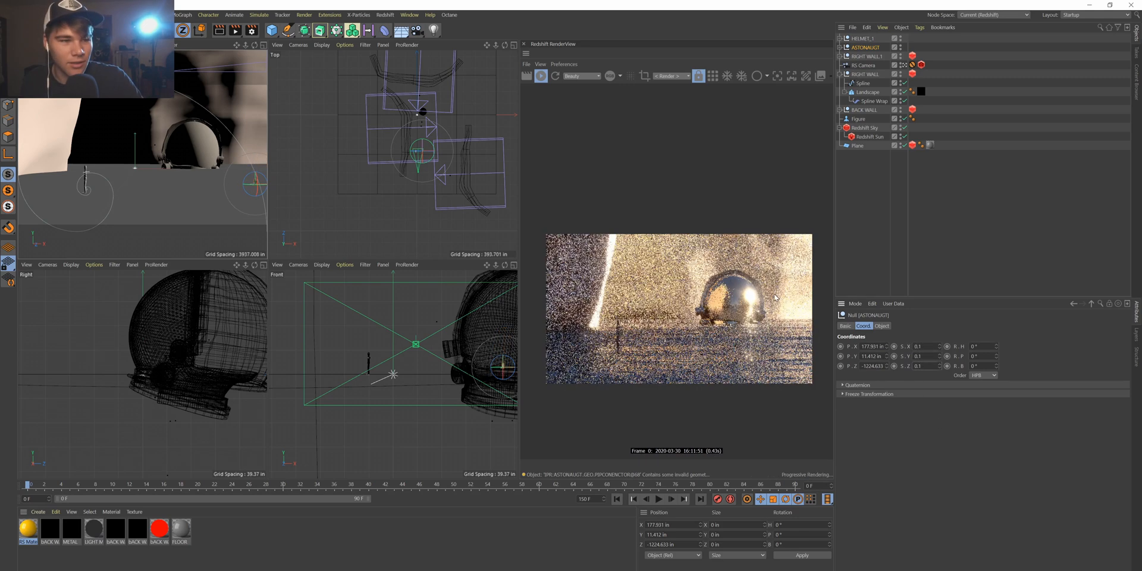
# Set ASTONAUGT's scale to 0.5 on the X, Y and Z axes.
pyautogui.click(921, 347)
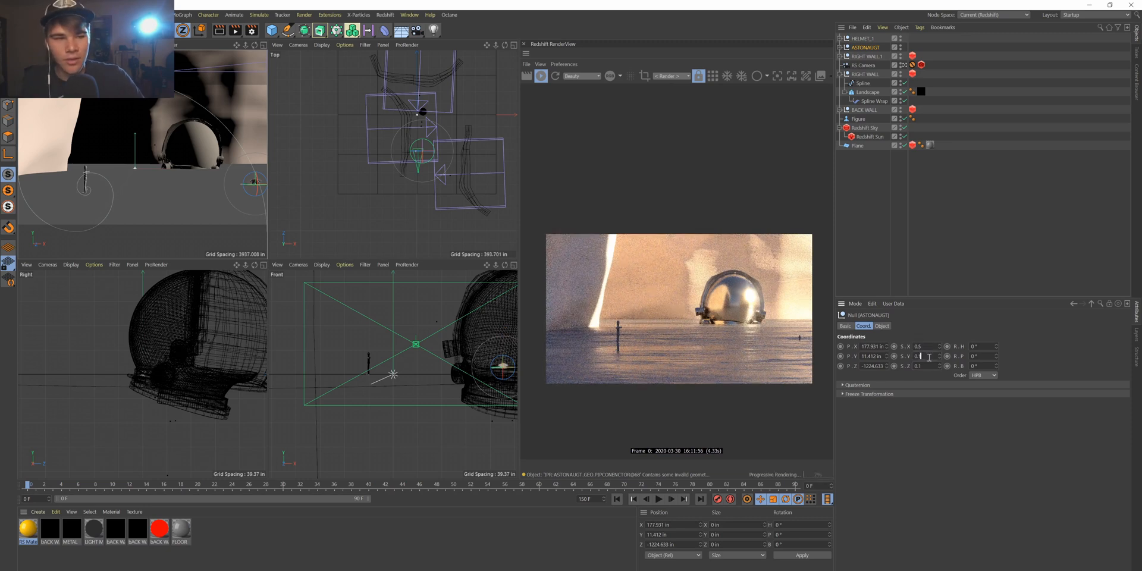
pyautogui.write('.5')
pyautogui.press('Return')
pyautogui.click(922, 365)
pyautogui.write('.5')
pyautogui.press('Return')
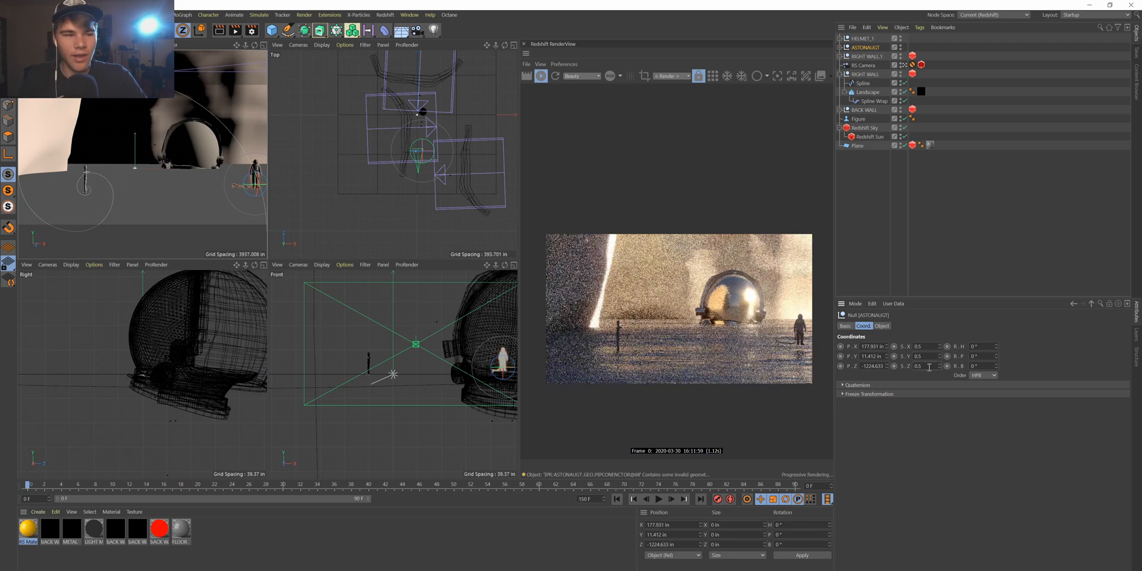
# Move ASTONAUGT in front of the helmet to about 86 in on X and turn it to a heading of about 167°.
pyautogui.click(454, 130)
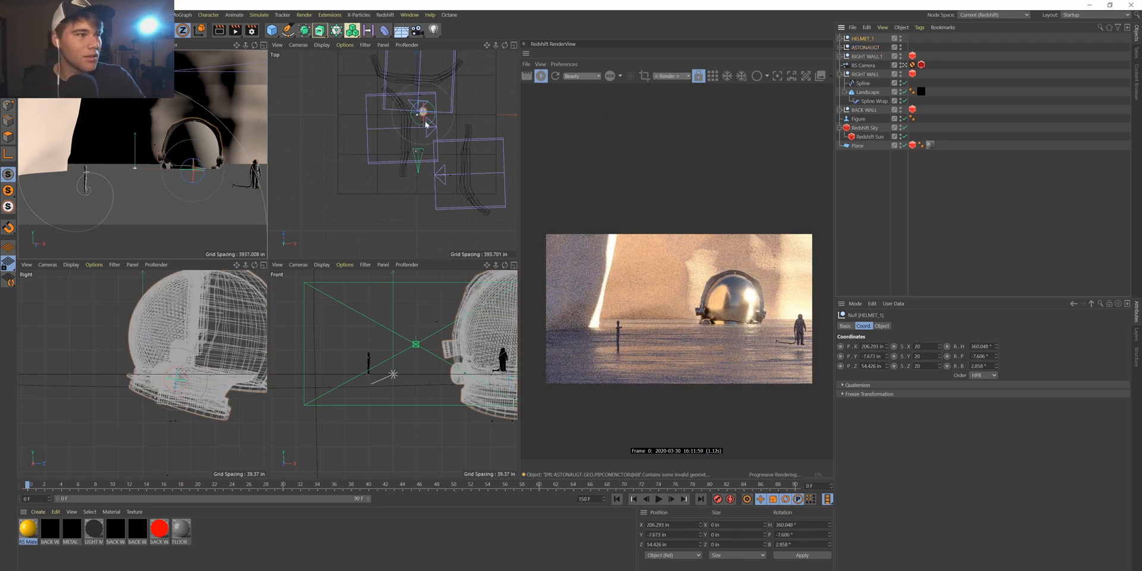
pyautogui.click(866, 47)
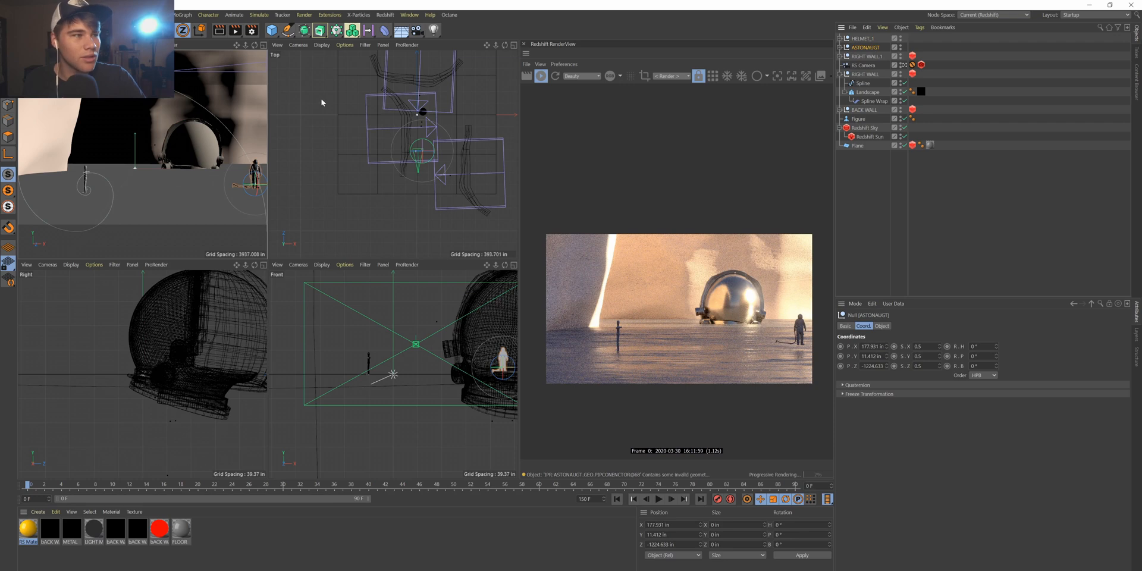
pyautogui.press('e')
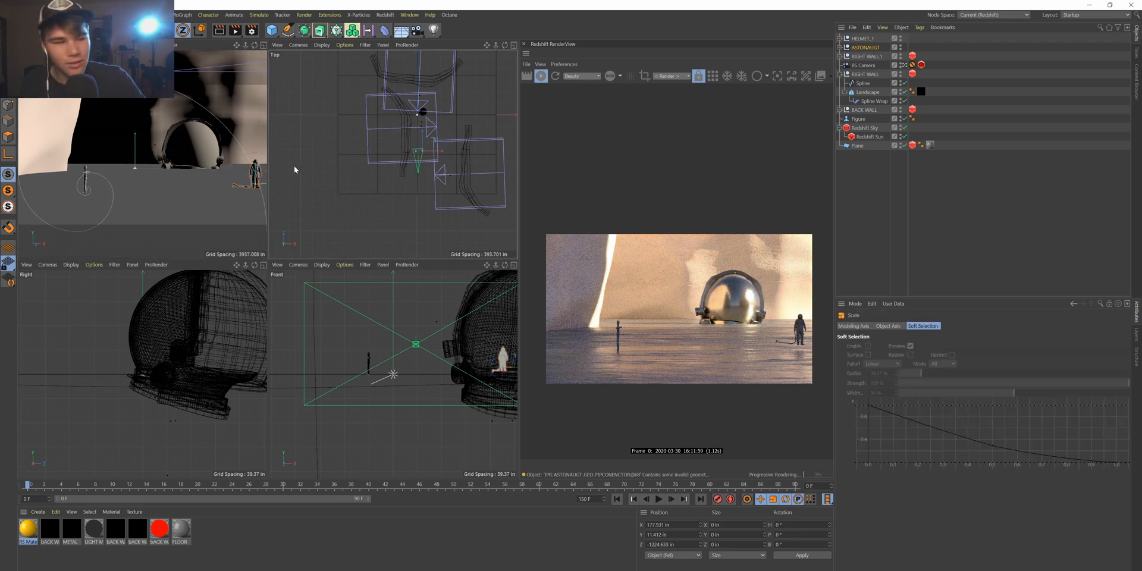
pyautogui.moveTo(263, 187); pyautogui.dragTo(192, 186)
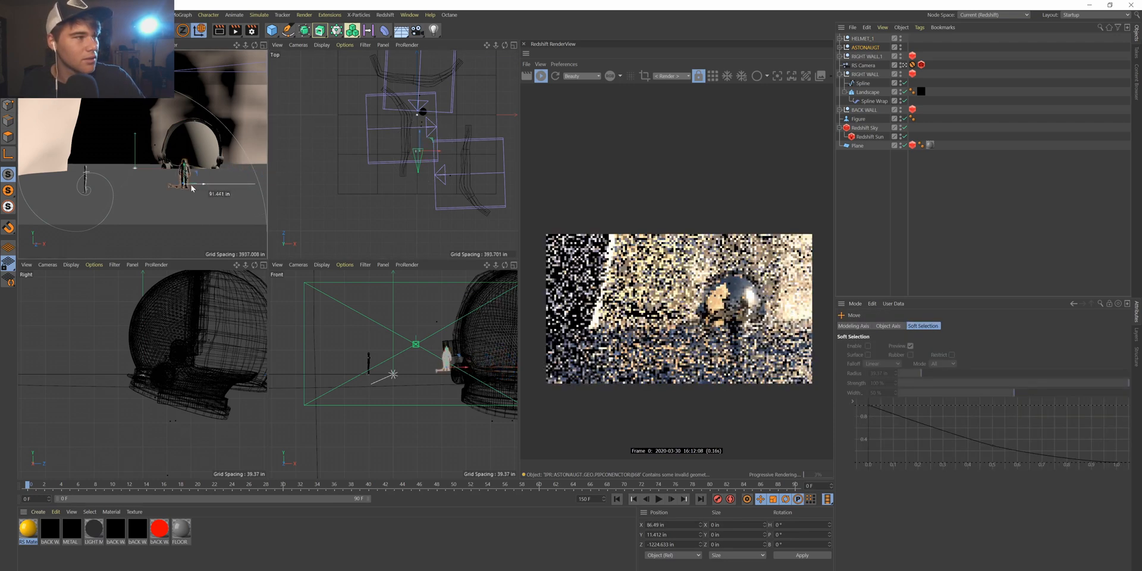
pyautogui.scroll(10, 434, 143)
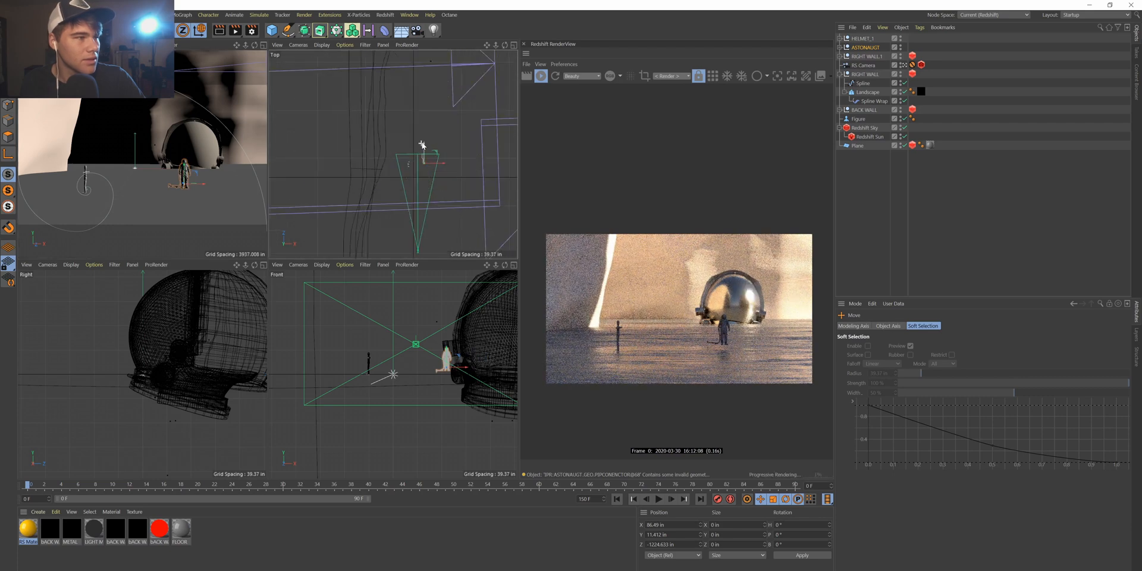
pyautogui.scroll(4, 429, 169)
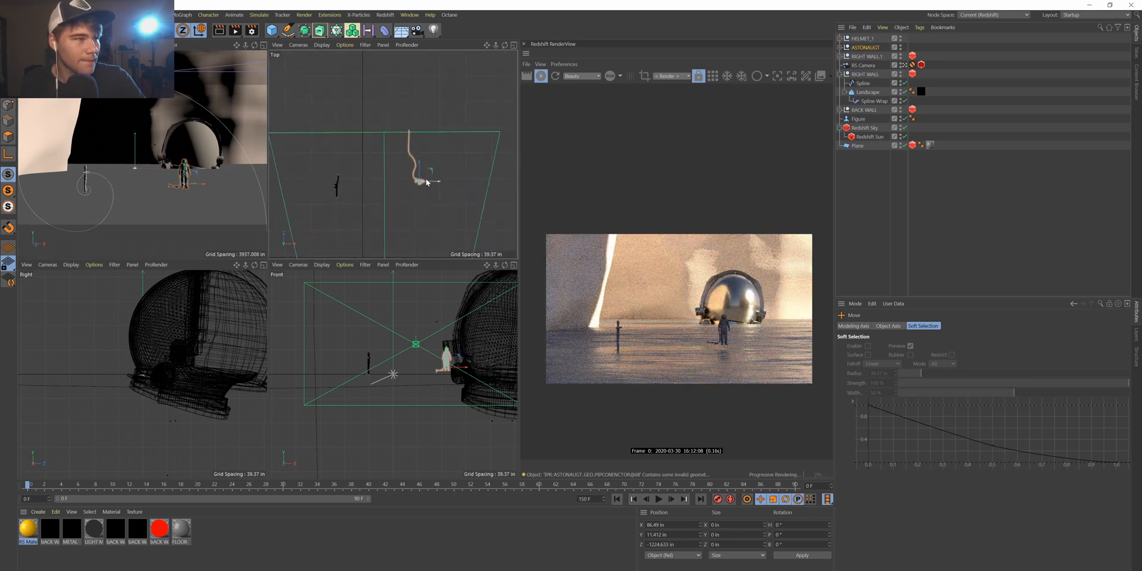
pyautogui.press('r')
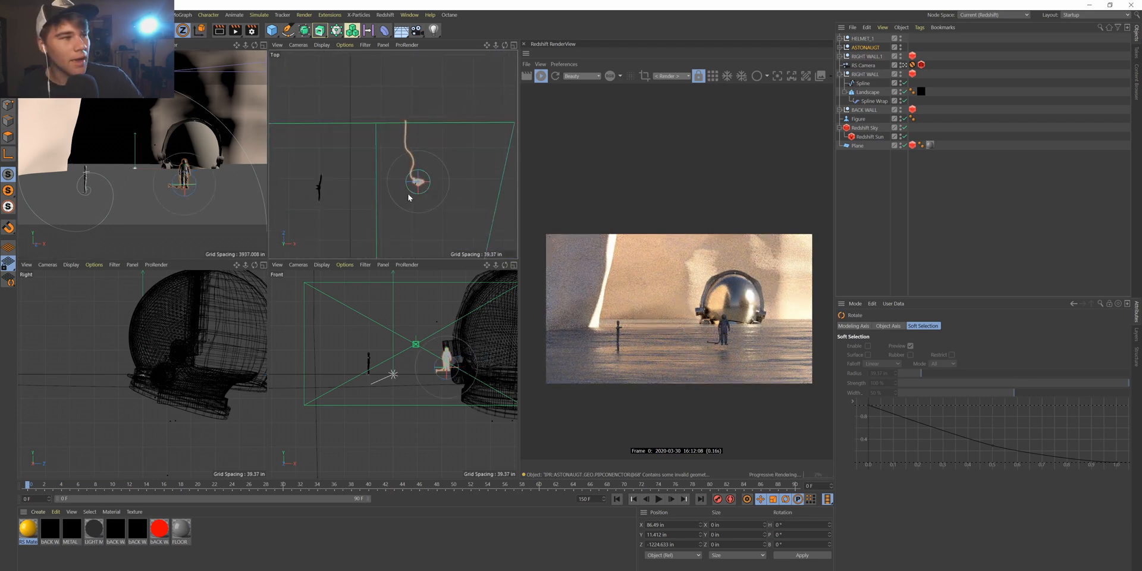
pyautogui.moveTo(411, 193); pyautogui.dragTo(467, 196)
pyautogui.hotkey('ctrl', 'z')
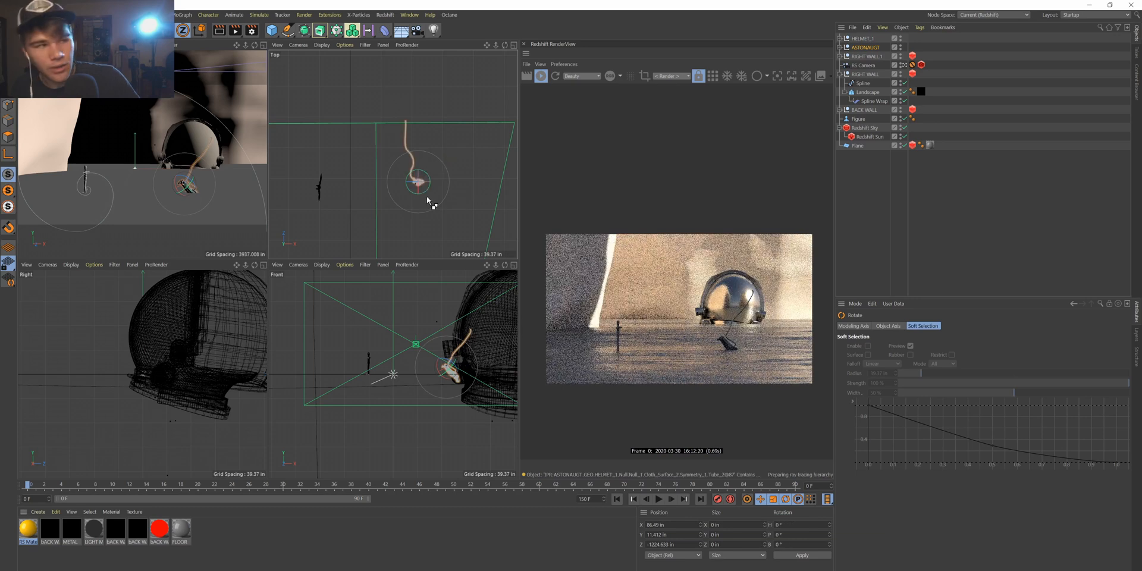
pyautogui.moveTo(427, 188); pyautogui.dragTo(385, 108)
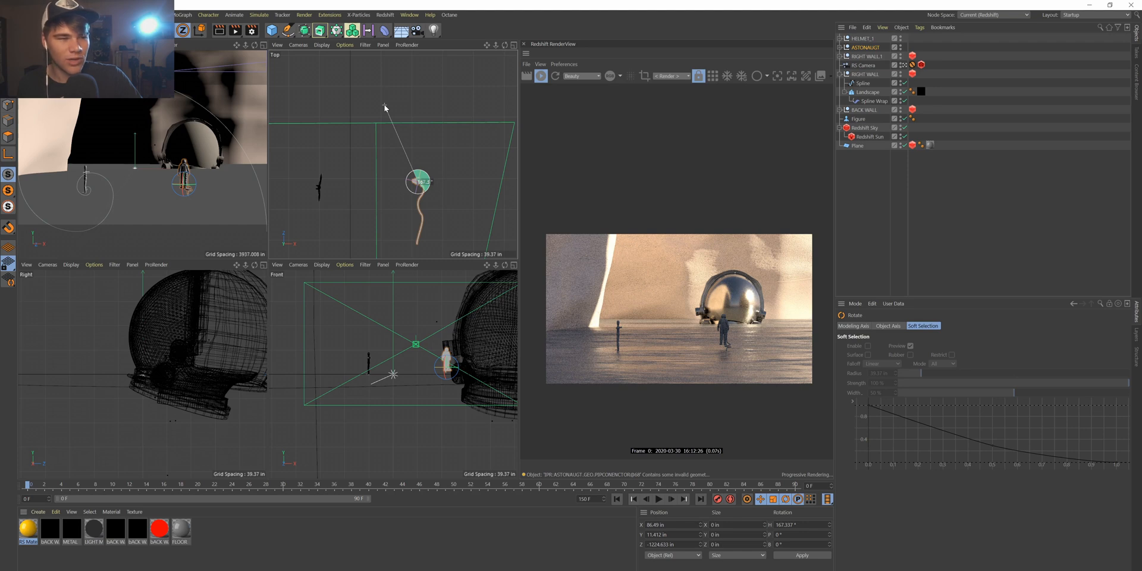
# Move ASTONAUGT onto the small Figure at about -39.5 in on X and -1235.7 in on Z, with a heading of about 166.5°.
pyautogui.press('e')
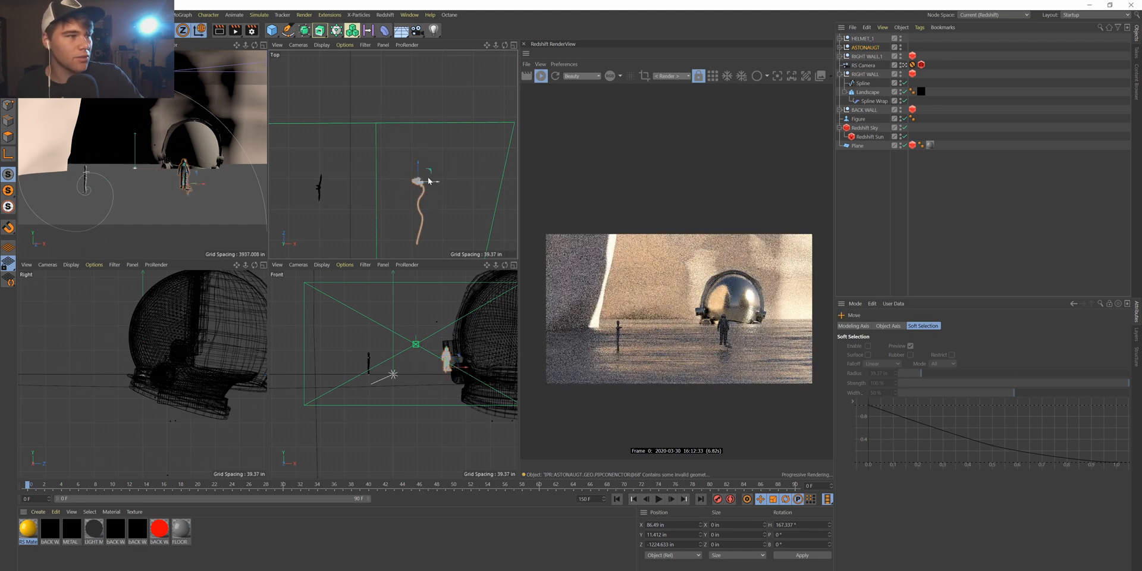
pyautogui.moveTo(426, 184); pyautogui.dragTo(322, 177)
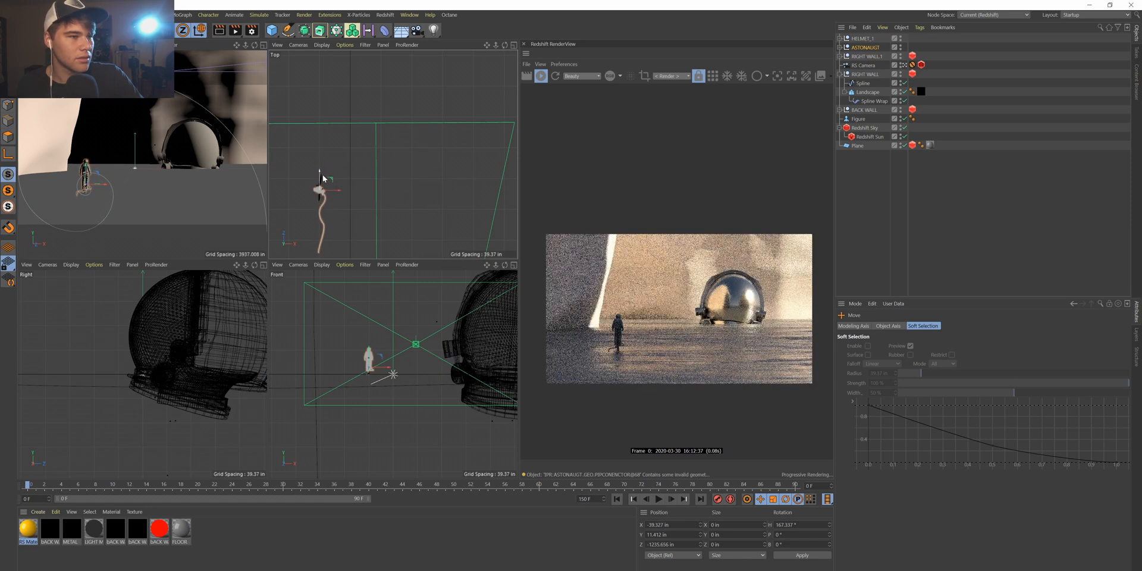
pyautogui.press('r')
pyautogui.moveTo(325, 203); pyautogui.dragTo(328, 229)
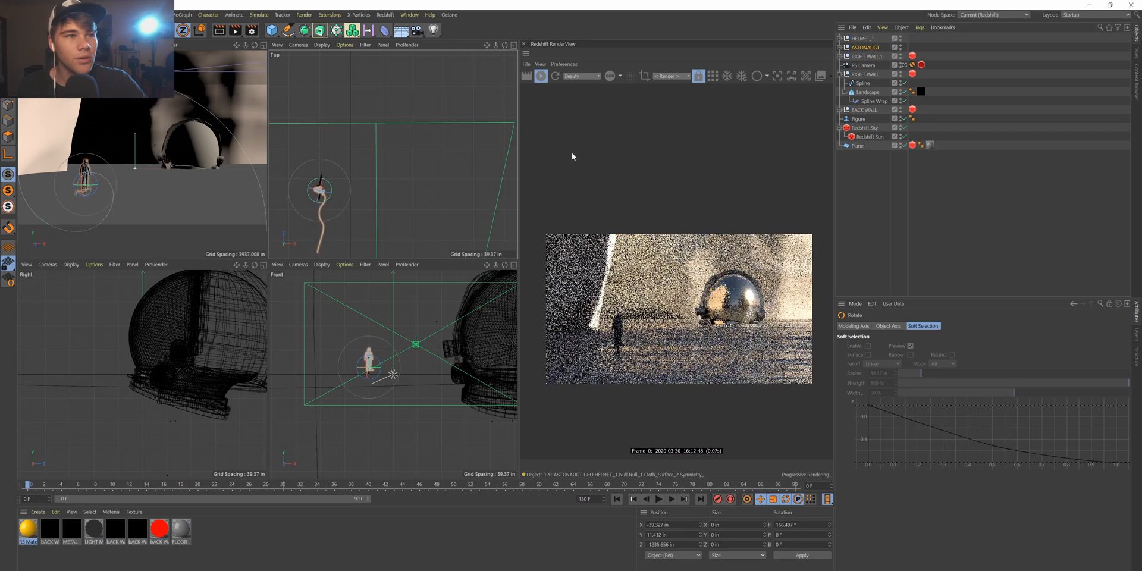
# Turn off the vertical and horizontal mirroring of RS Camera's golden spiral composition helper.
pyautogui.click(874, 66)
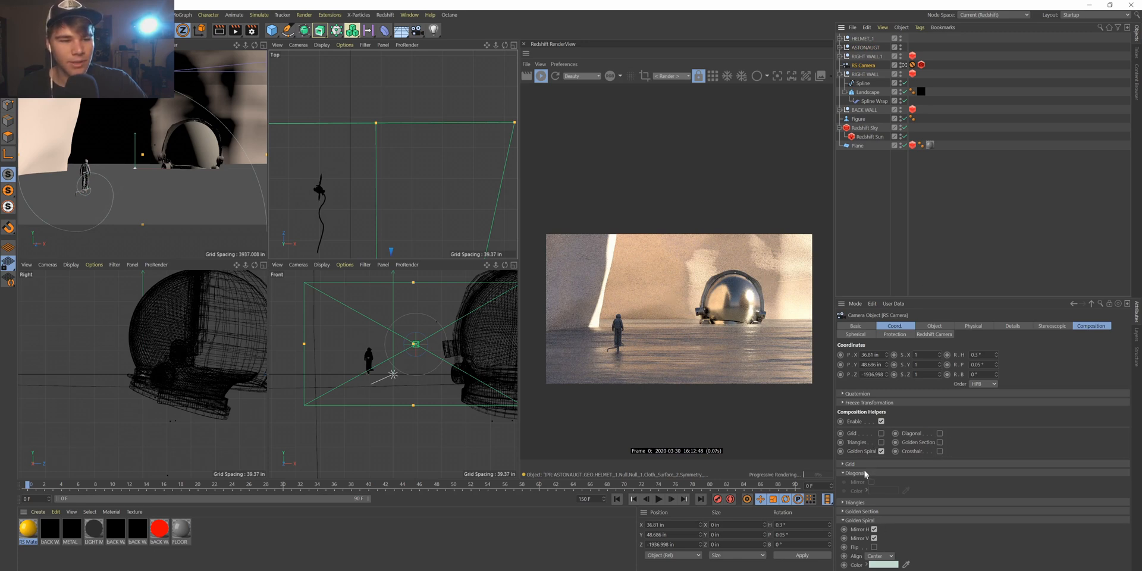
pyautogui.click(859, 513)
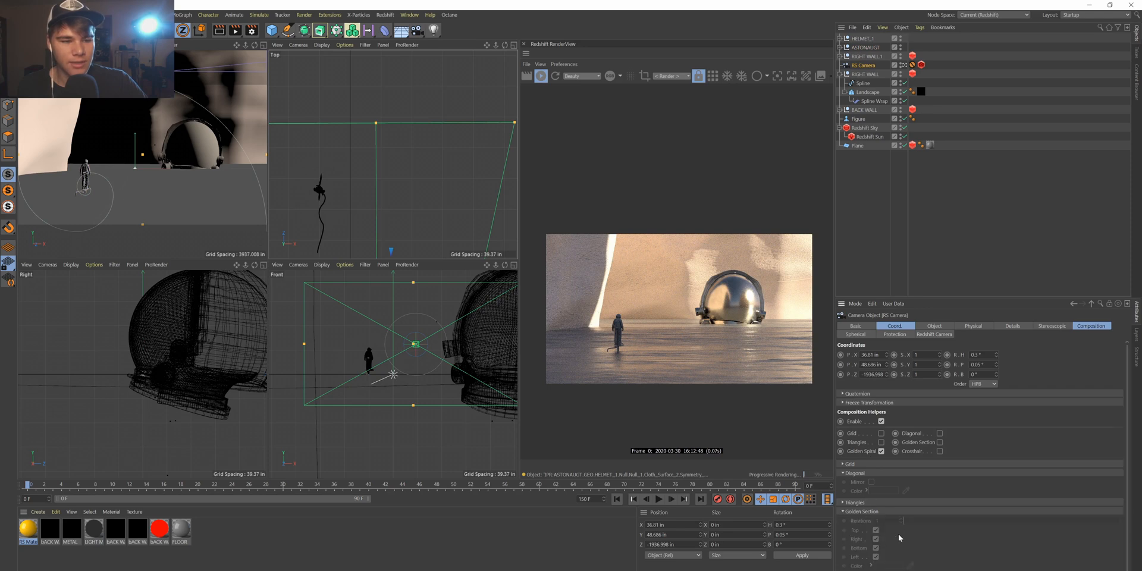
pyautogui.scroll(-1, 899, 534)
pyautogui.click(874, 570)
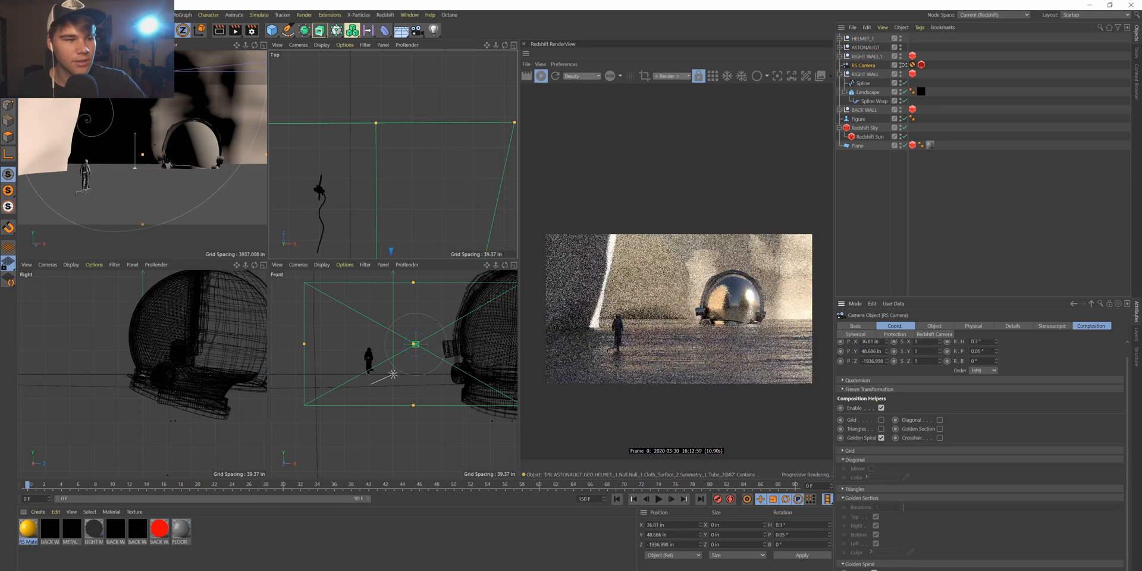
pyautogui.click(874, 570)
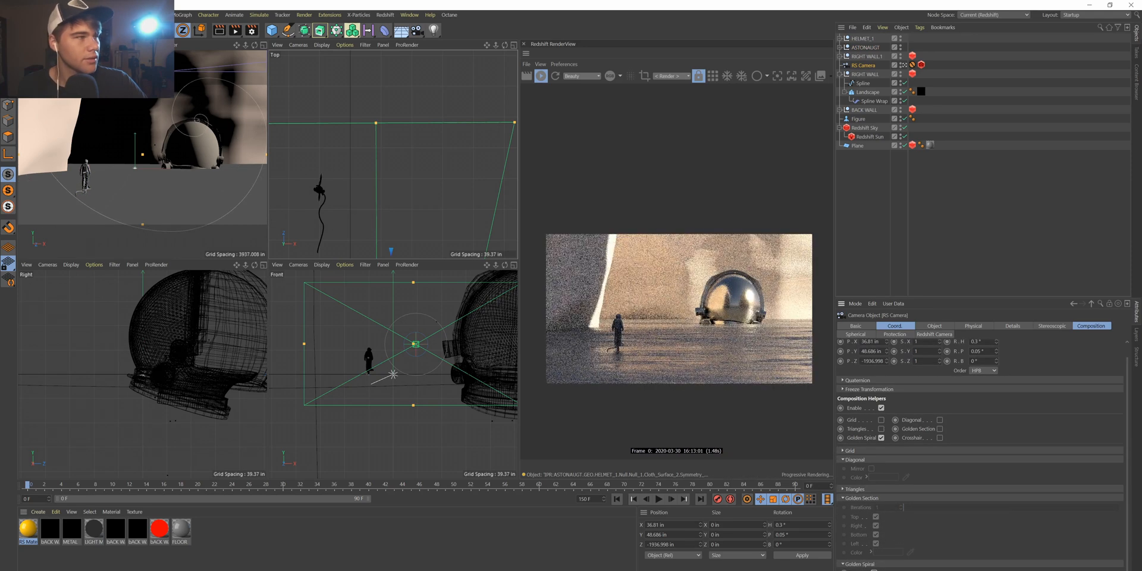
# Transfer RS Camera's protection tag to RIGHT WALL_1 and reframe the camera at about 49.6 in on X and 93.6 in on Y.
pyautogui.click(236, 45)
pyautogui.moveTo(912, 65); pyautogui.dragTo(921, 55)
pyautogui.click(865, 67)
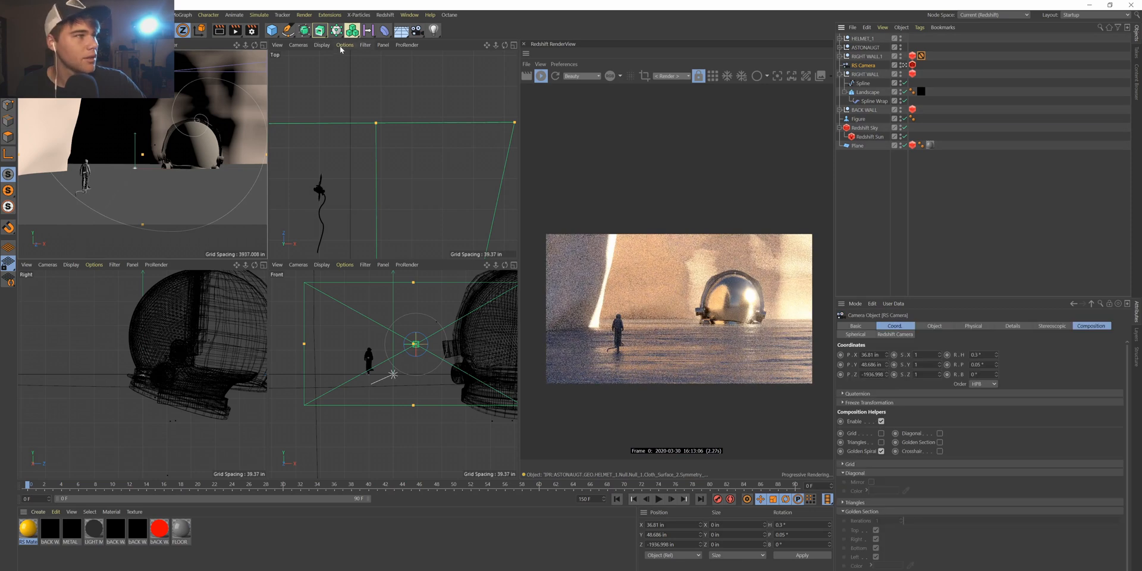
pyautogui.moveTo(237, 45)
pyautogui.mouseDown()
pyautogui.moveTo(247, 40)
pyautogui.moveTo(235, 31)
pyautogui.mouseUp()
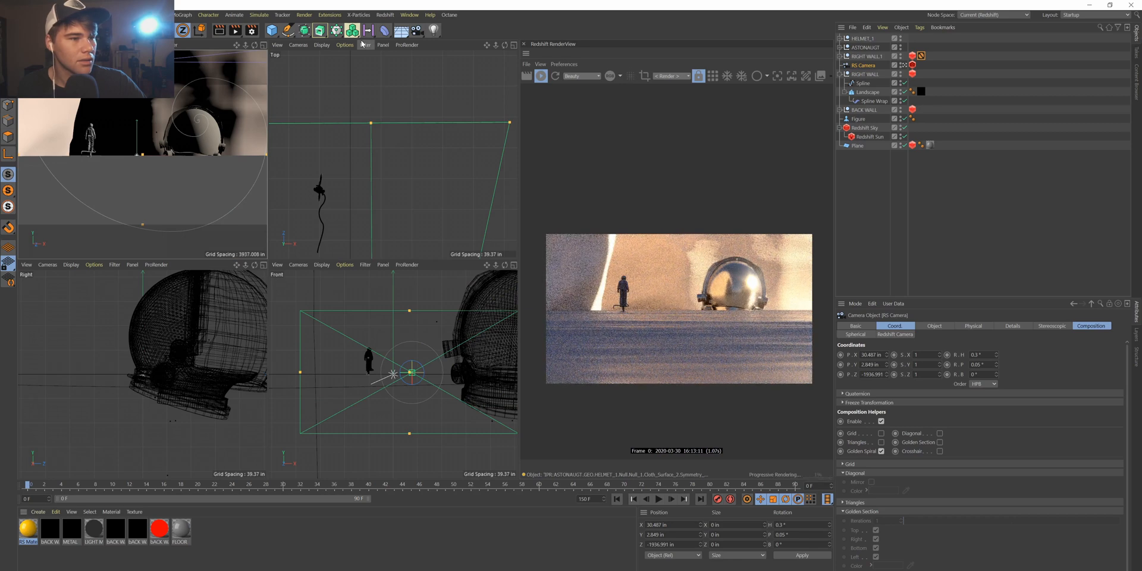
pyautogui.moveTo(236, 46)
pyautogui.mouseDown()
pyautogui.moveTo(240, 14)
pyautogui.moveTo(237, 50)
pyautogui.mouseUp()
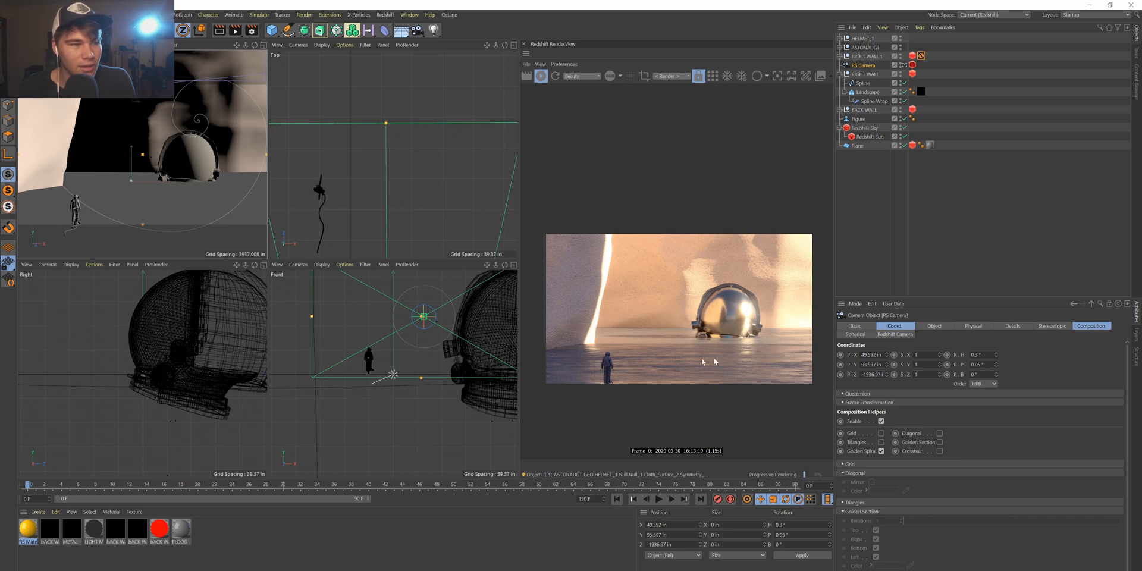
# Move RIGHT WALL closer to the camera, to about 292 in on X.
pyautogui.click(873, 57)
pyautogui.click(866, 48)
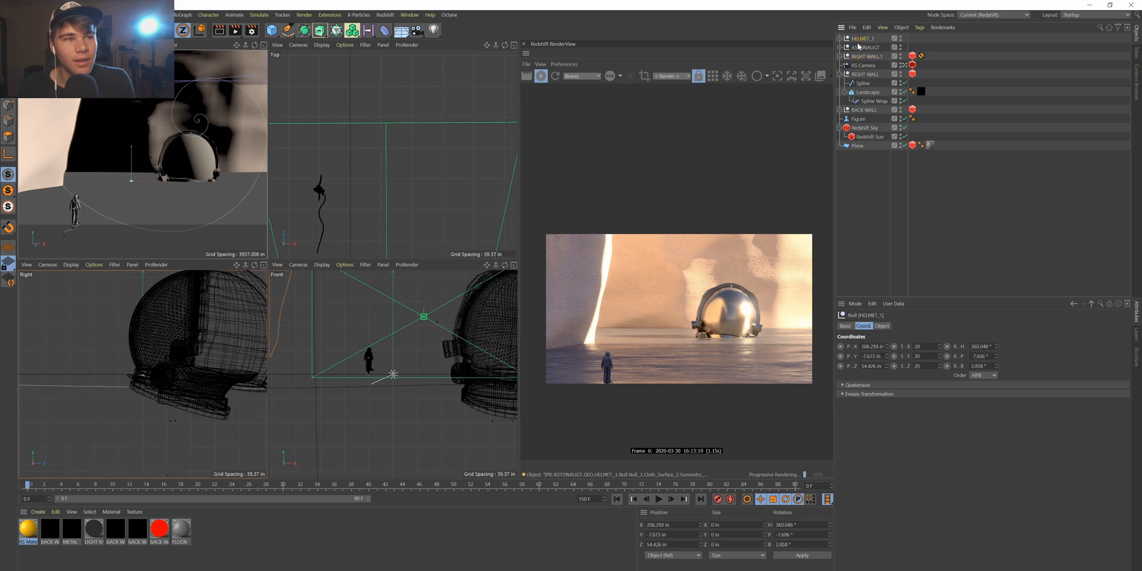
pyautogui.click(865, 77)
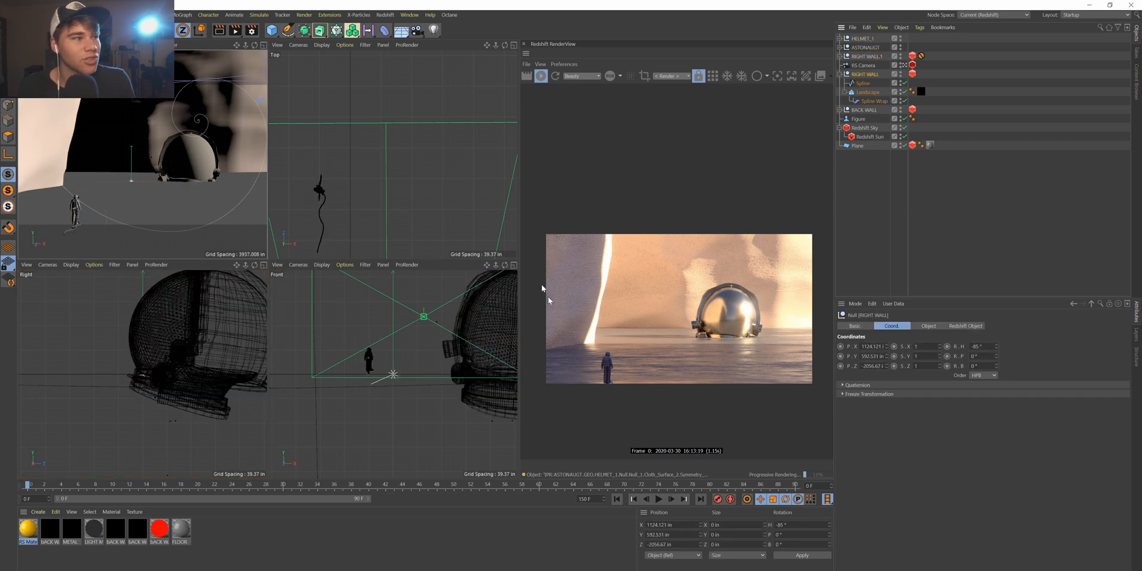
pyautogui.scroll(-8, 428, 152)
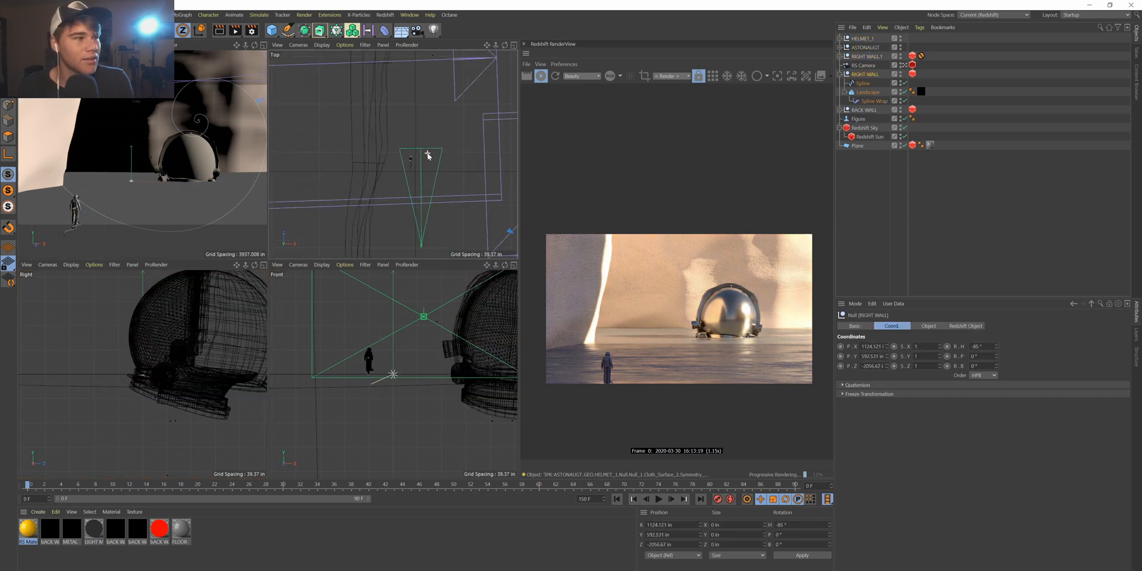
pyautogui.scroll(6, 448, 169)
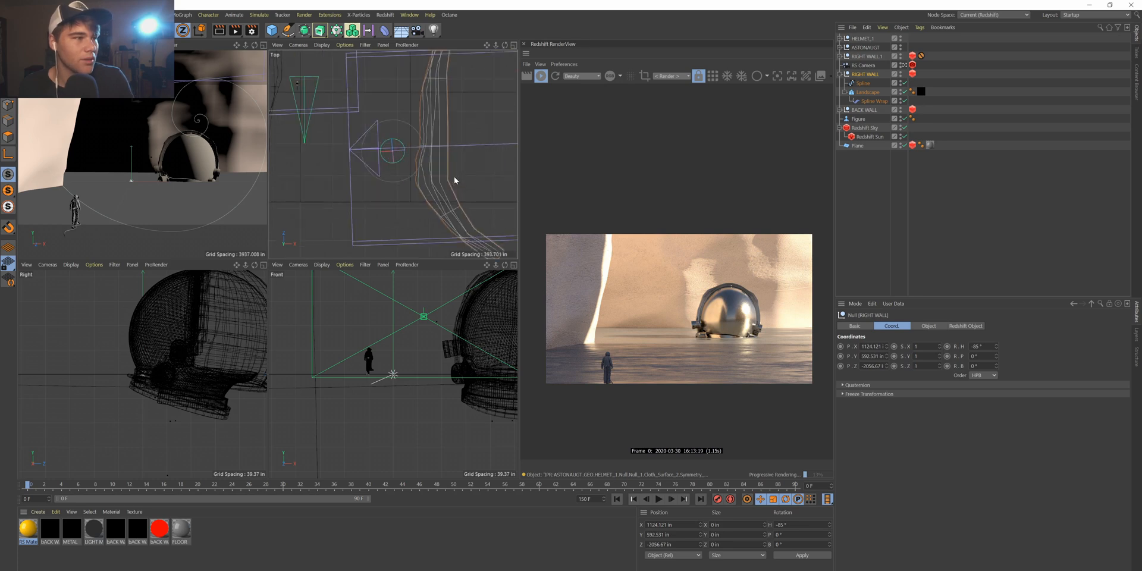
pyautogui.press('e')
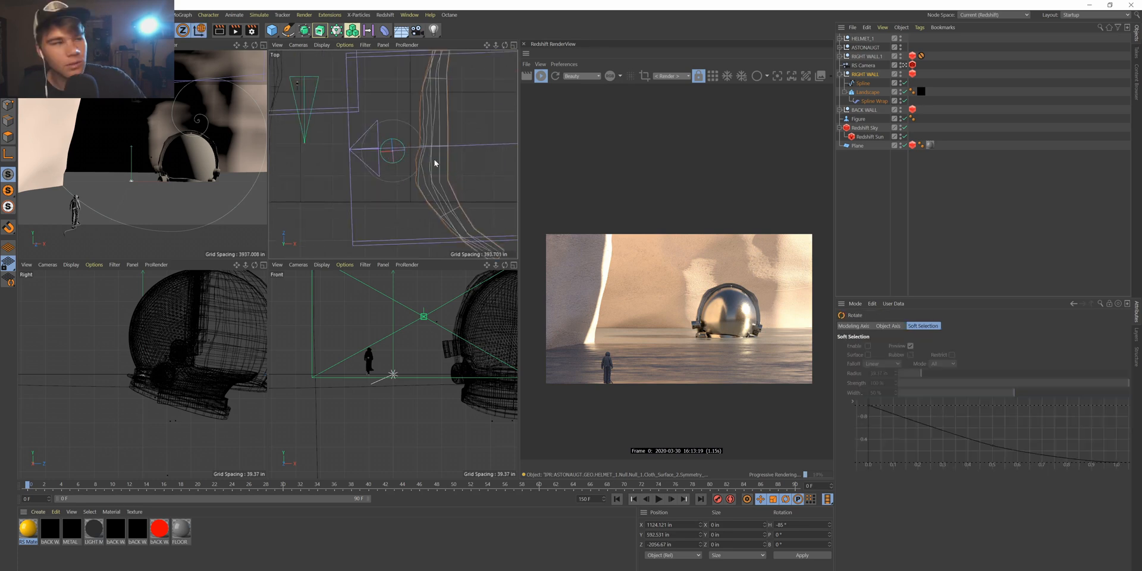
pyautogui.moveTo(404, 151); pyautogui.dragTo(337, 151)
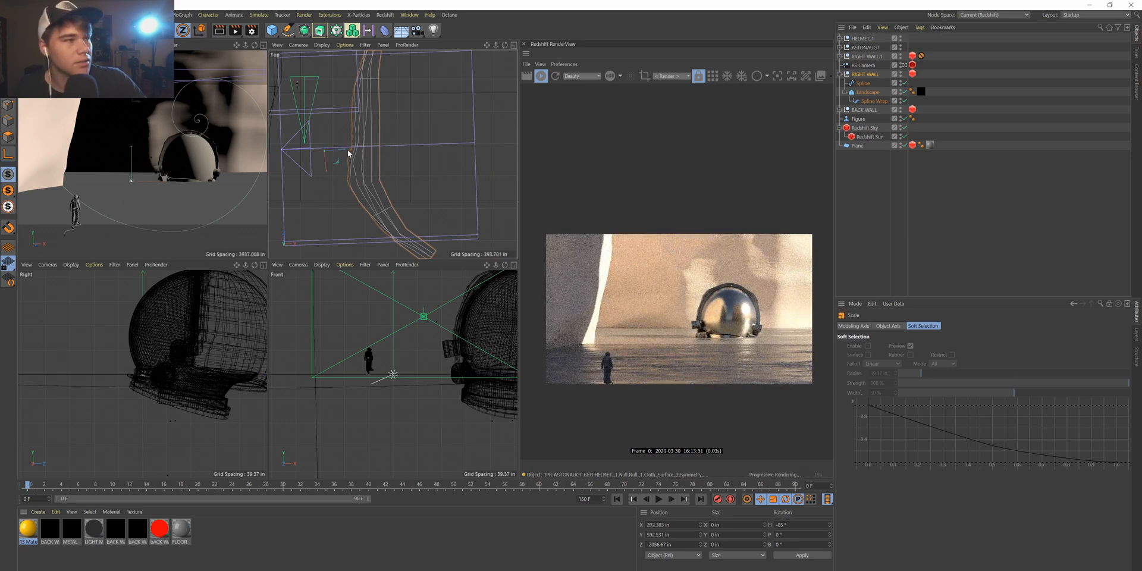
# Move RIGHT WALL to about -352 in on X and -2805 in on Z.
pyautogui.press('w')
pyautogui.press('t')
pyautogui.press('r')
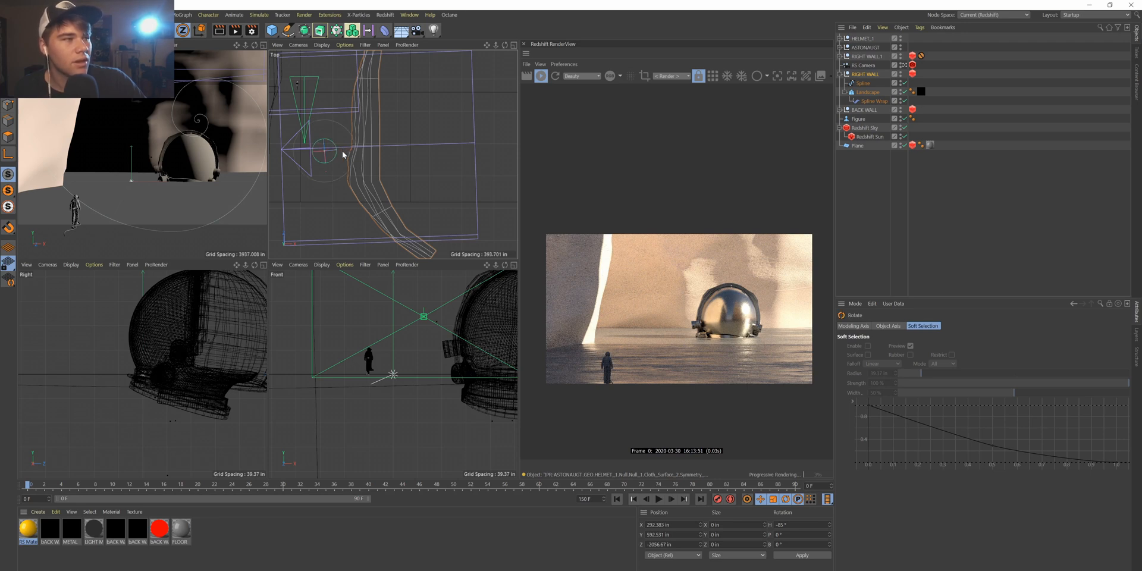
pyautogui.press('w')
pyautogui.press('e')
pyautogui.moveTo(343, 155); pyautogui.dragTo(301, 140)
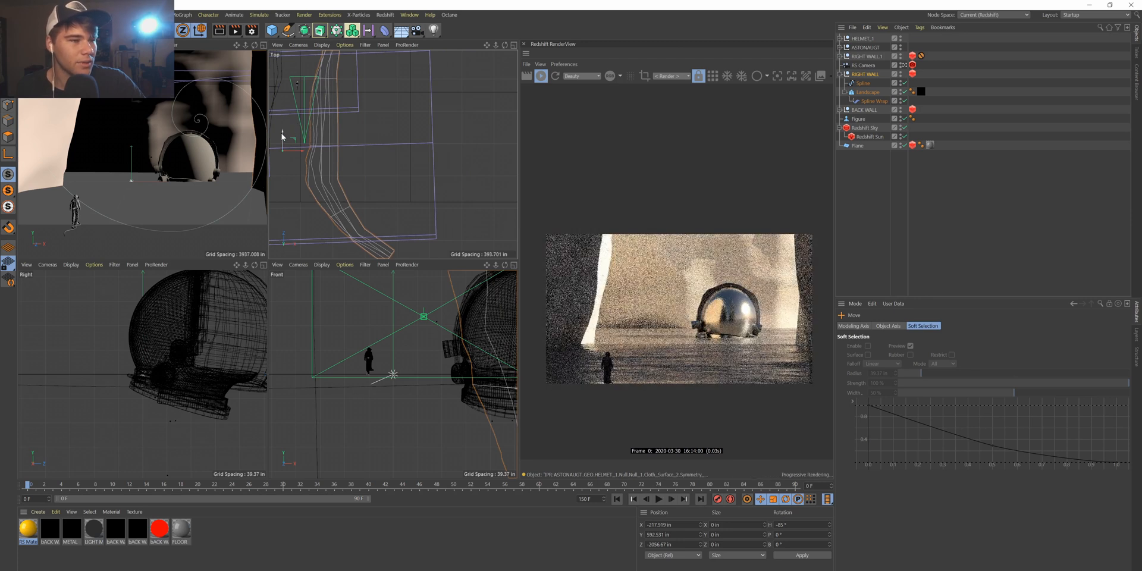
pyautogui.moveTo(282, 136); pyautogui.dragTo(291, 211)
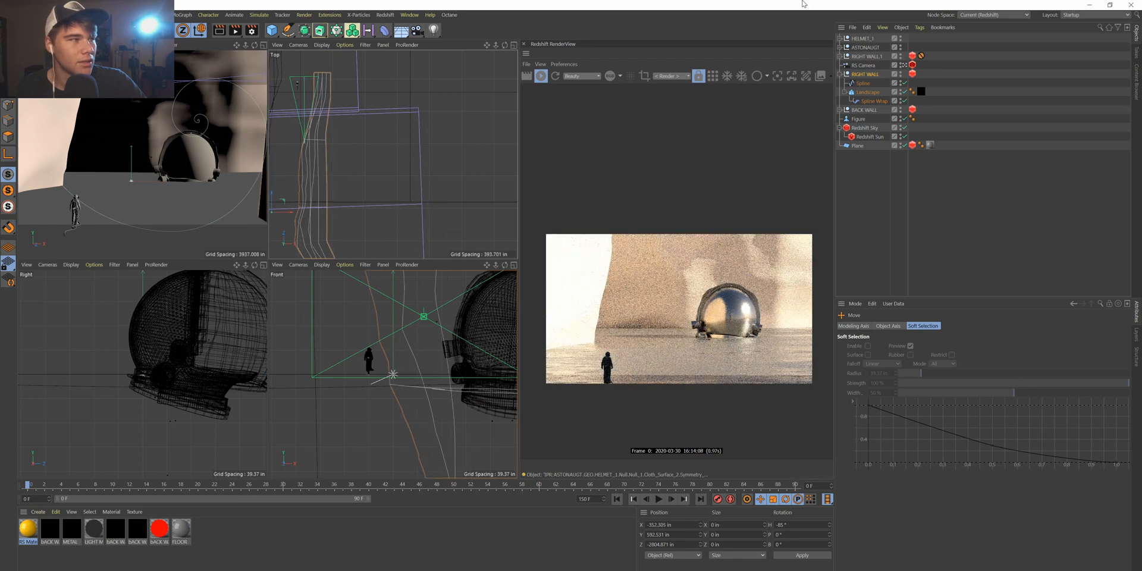
# Move RIGHT WALL to about -2357 in on Z in an enlarged top view.
pyautogui.click(869, 74)
pyautogui.click(864, 93)
pyautogui.click(864, 85)
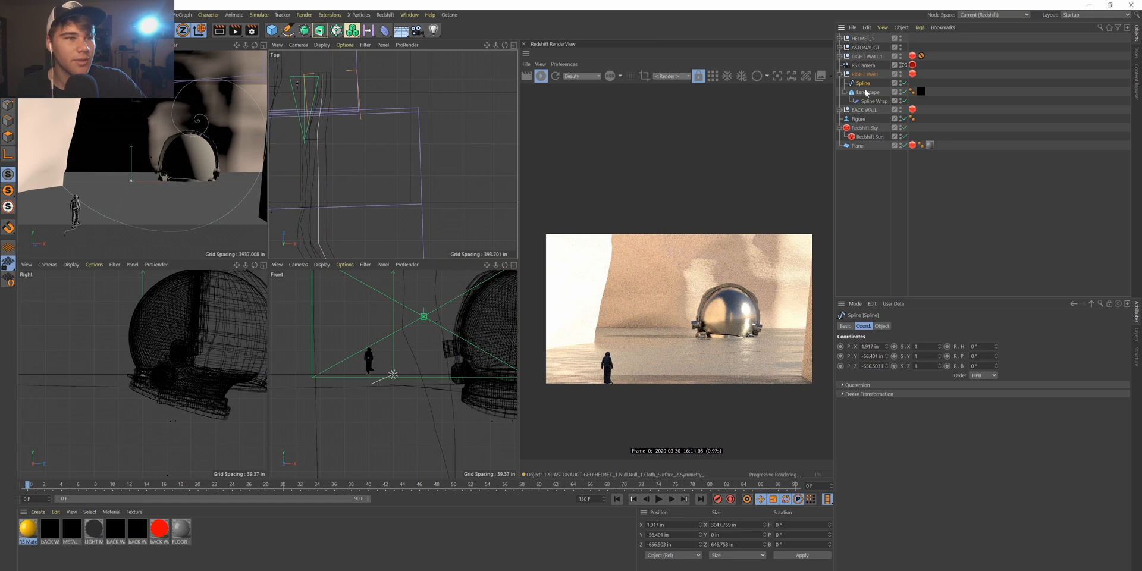
pyautogui.click(381, 110)
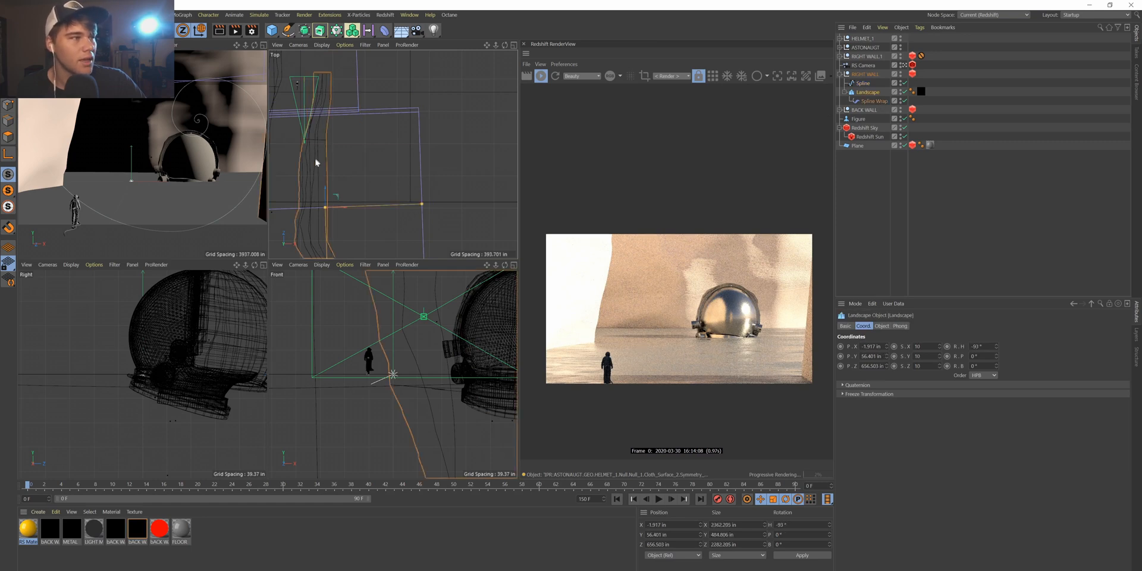
pyautogui.moveTo(337, 206); pyautogui.dragTo(338, 207)
pyautogui.click(864, 74)
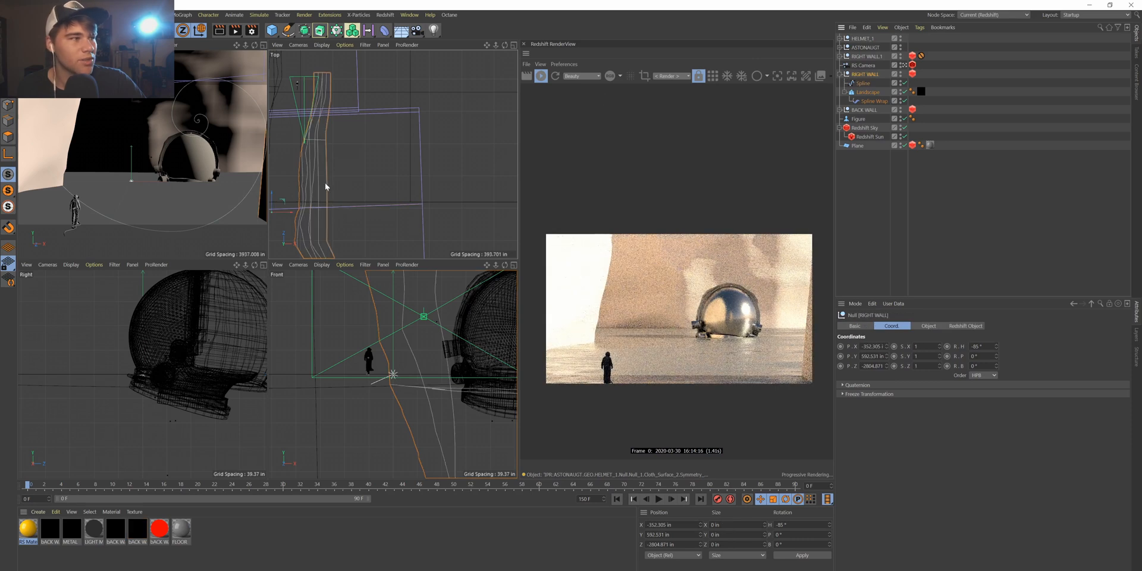
pyautogui.click(511, 45)
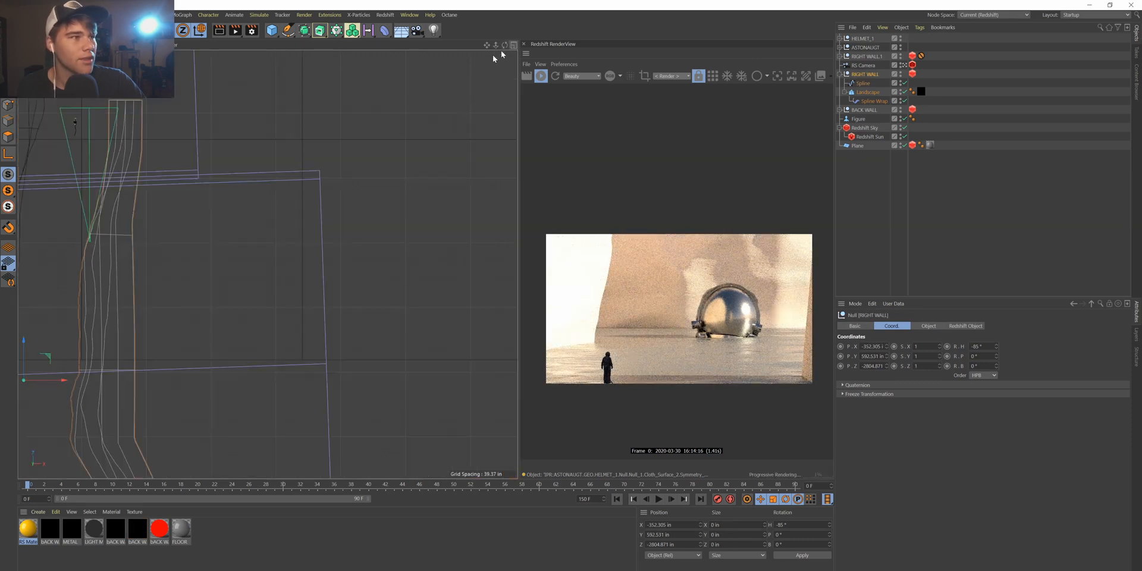
pyautogui.moveTo(497, 46); pyautogui.dragTo(624, 63)
pyautogui.moveTo(240, 273); pyautogui.dragTo(247, 228)
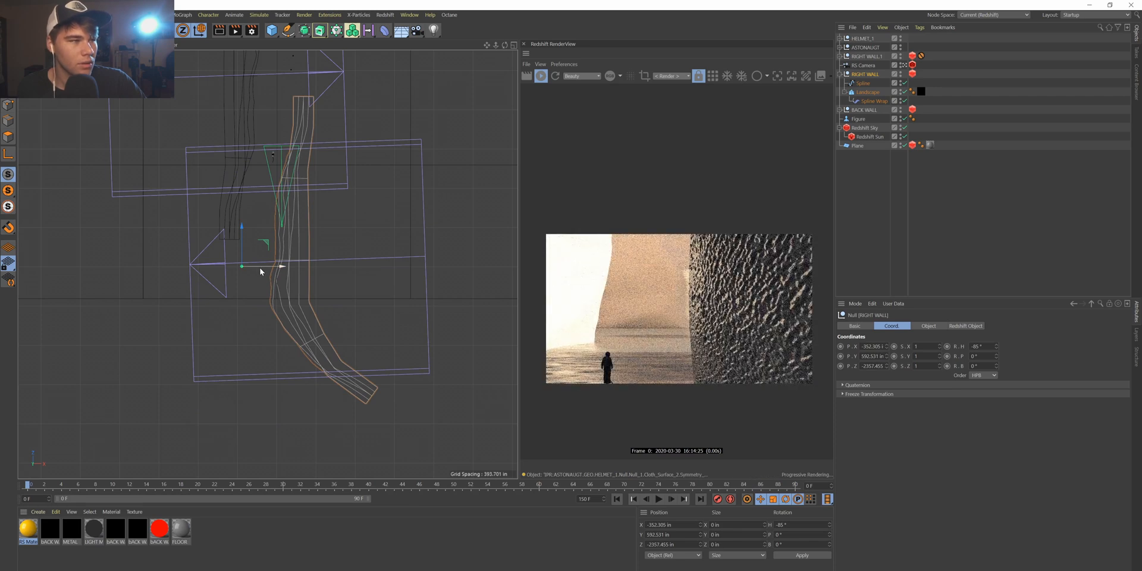
# Bend RIGHT WALL's spline away from the camera by moving two middle points to about -214 in and -964 in on X.
pyautogui.click(864, 83)
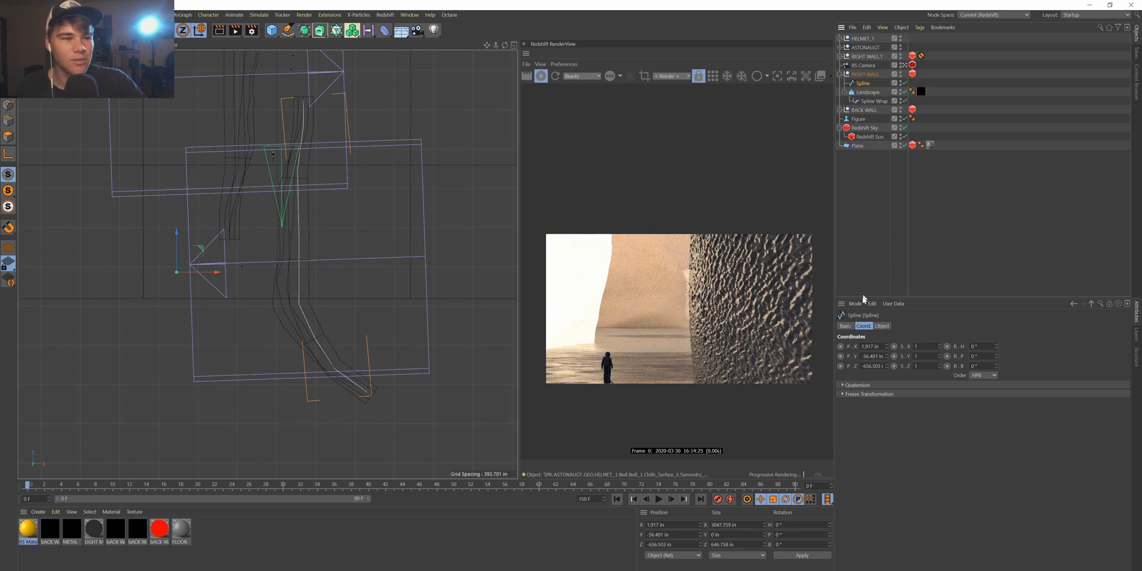
pyautogui.click(851, 324)
pyautogui.click(861, 327)
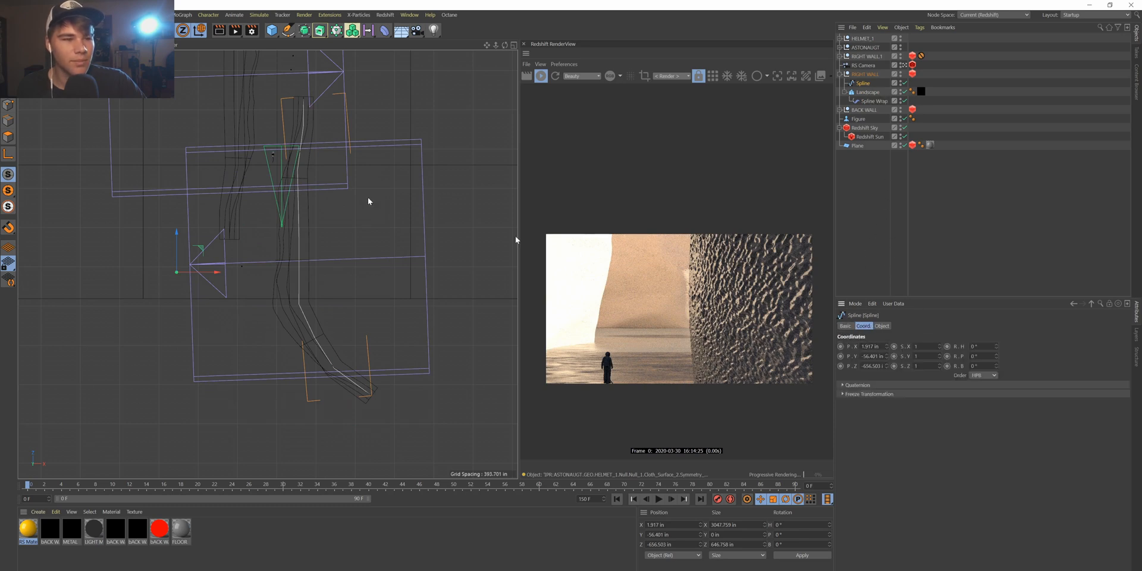
pyautogui.click(9, 106)
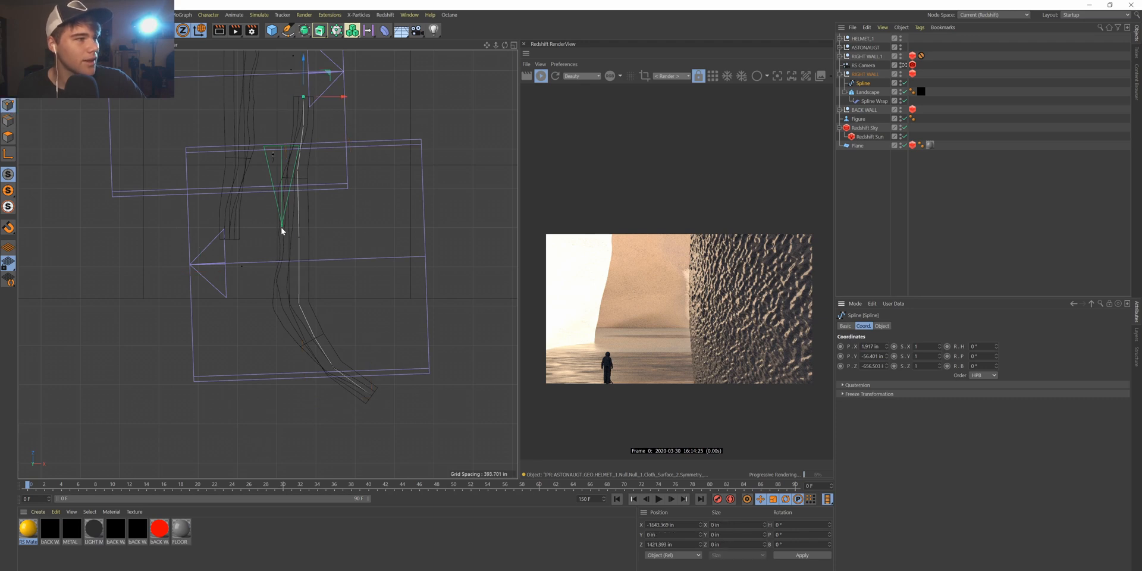
pyautogui.moveTo(296, 238); pyautogui.dragTo(327, 240)
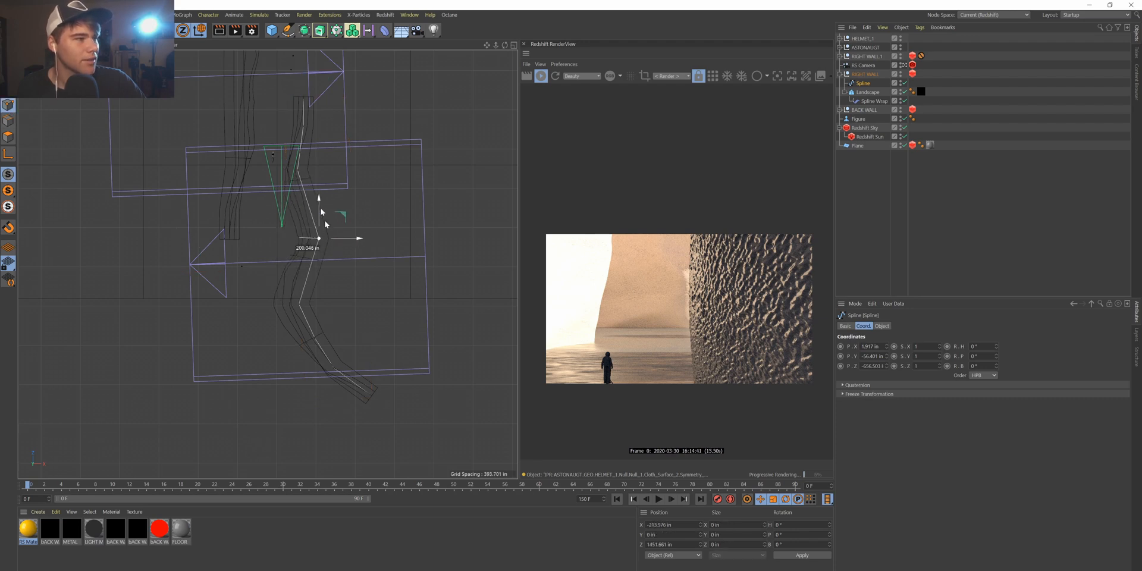
pyautogui.click(298, 173)
pyautogui.moveTo(298, 174); pyautogui.dragTo(331, 174)
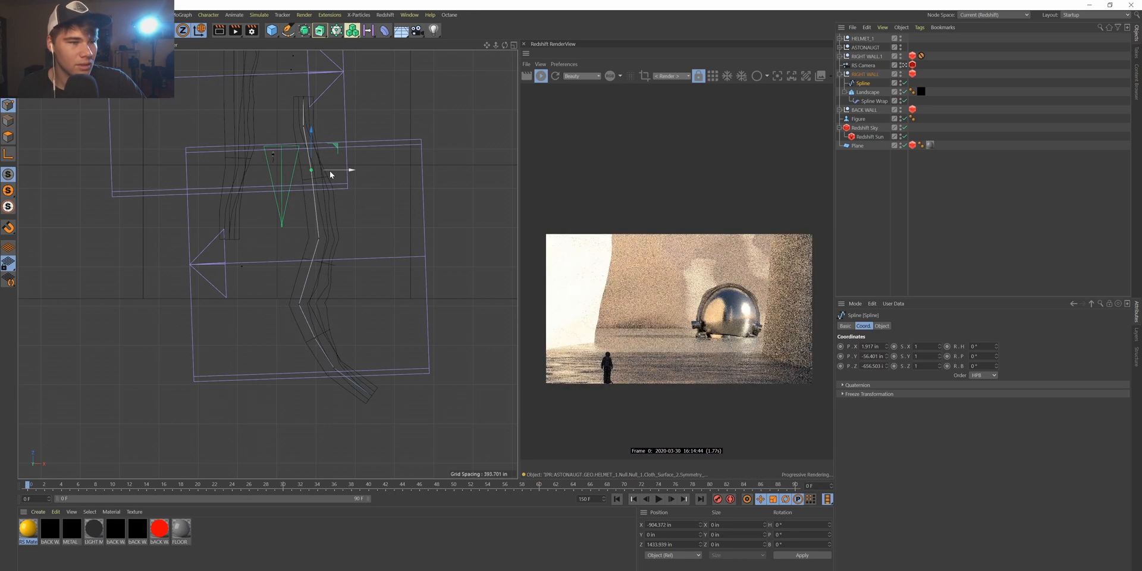
# Curve the far end of RIGHT WALL's spline outward, placing its end point at about -1574 in on X and 2209 in on Z.
pyautogui.click(312, 127)
pyautogui.moveTo(327, 127); pyautogui.dragTo(411, 144)
pyautogui.click(305, 99)
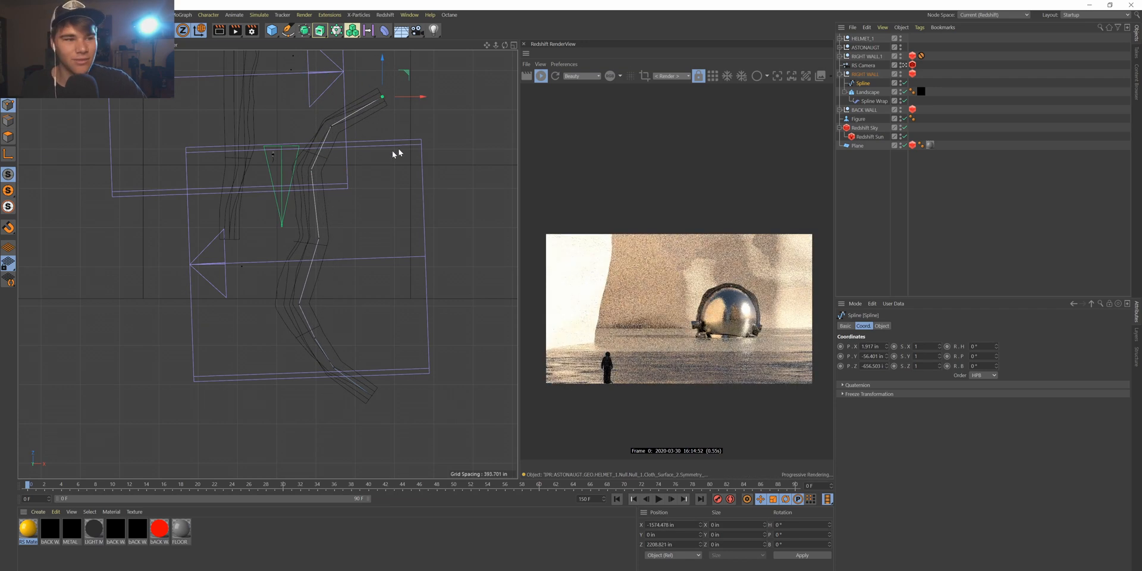
# Reposition RIGHT WALL at about -346 in on X and -2214 in on Z and enlarge the render preview.
pyautogui.click(866, 74)
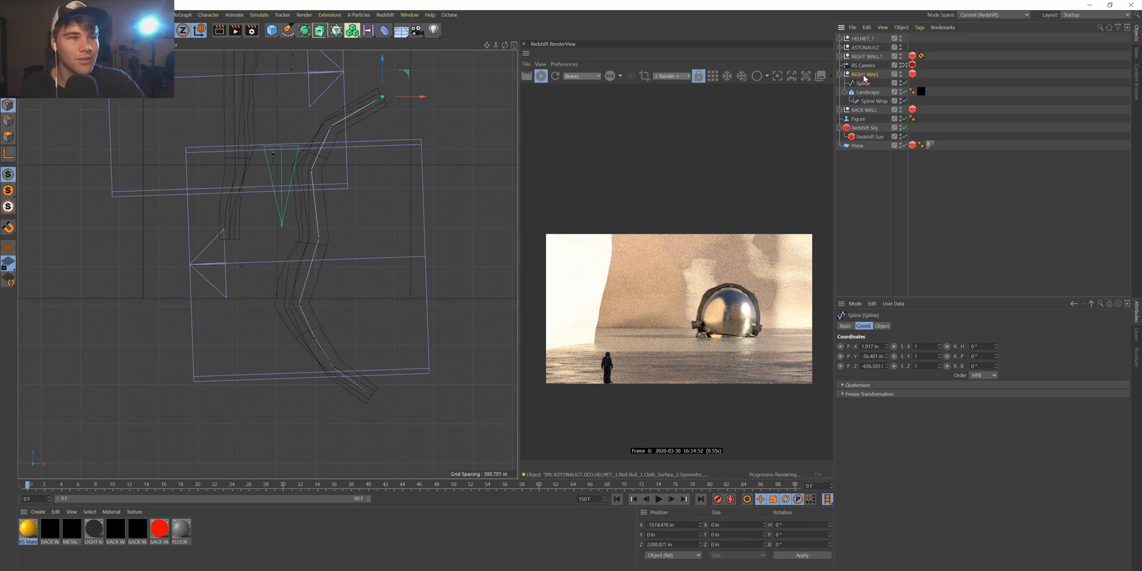
pyautogui.moveTo(277, 266); pyautogui.dragTo(269, 266)
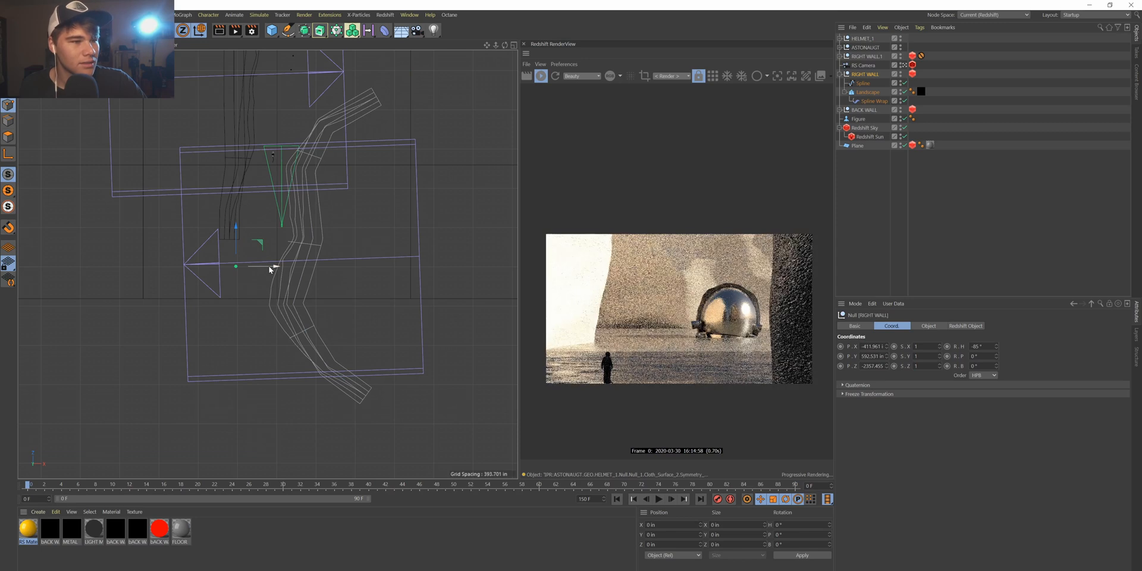
pyautogui.moveTo(270, 266); pyautogui.dragTo(250, 232)
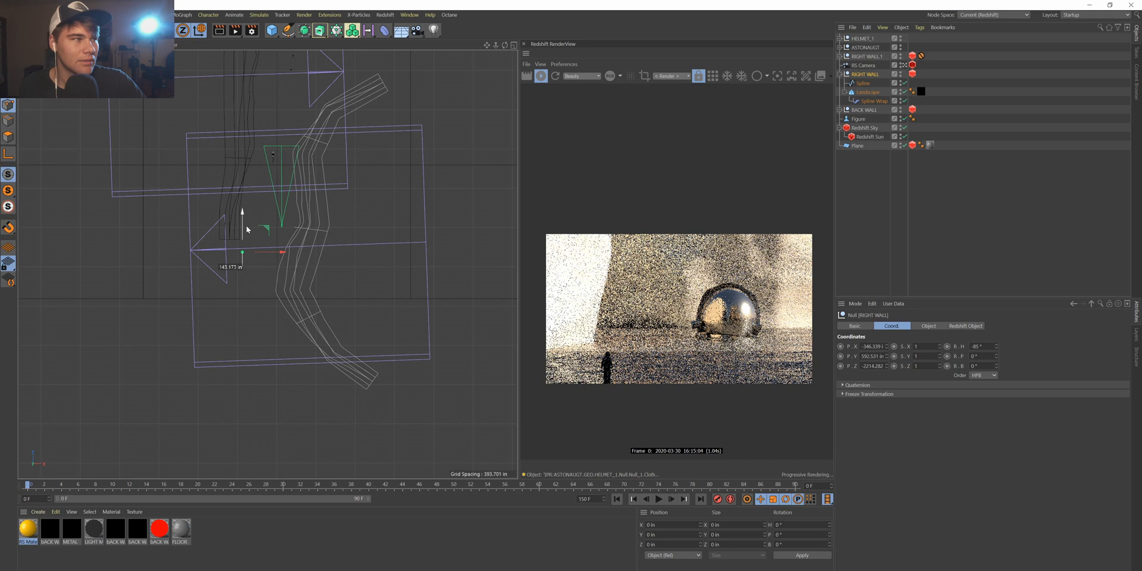
pyautogui.click(310, 145)
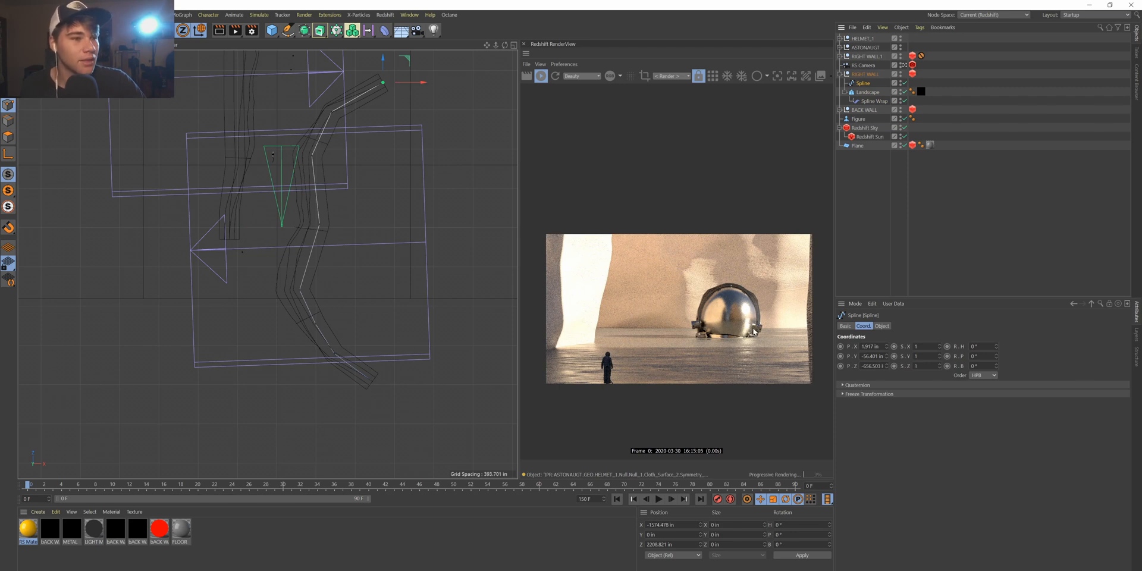
pyautogui.scroll(3, 754, 331)
pyautogui.scroll(-2, 773, 329)
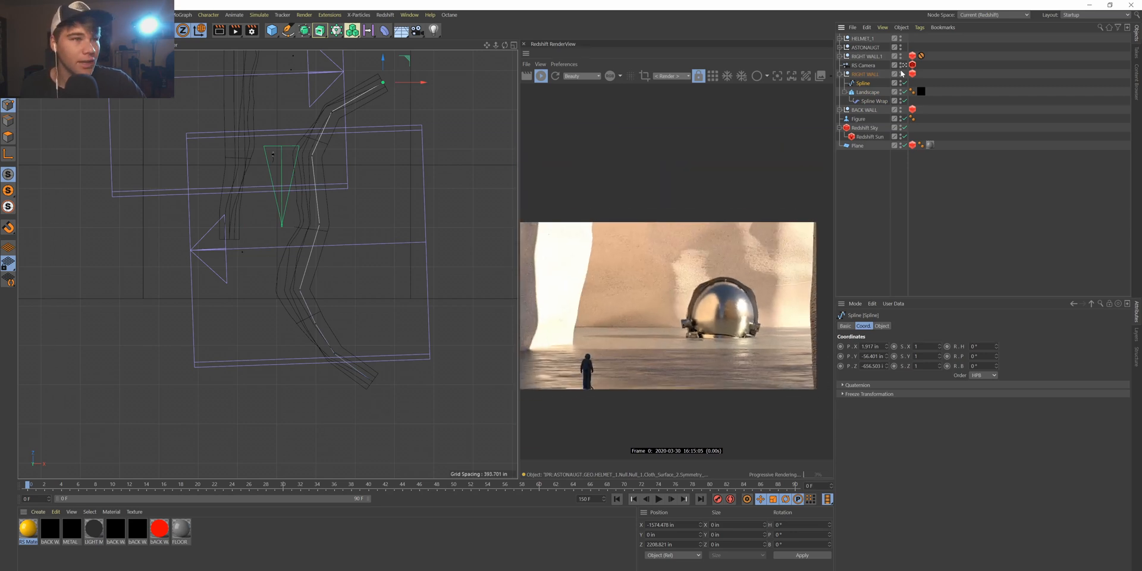
# Set the material tiling on RIGHT WALL_1's landscape to 5 tiles in both U and V.
pyautogui.click(840, 55)
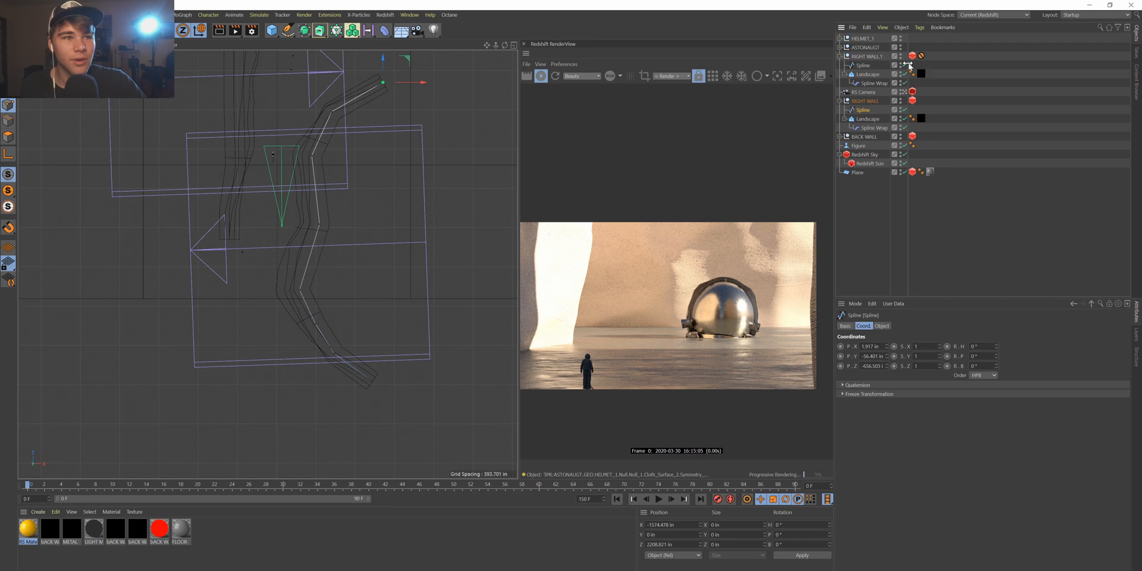
pyautogui.click(921, 74)
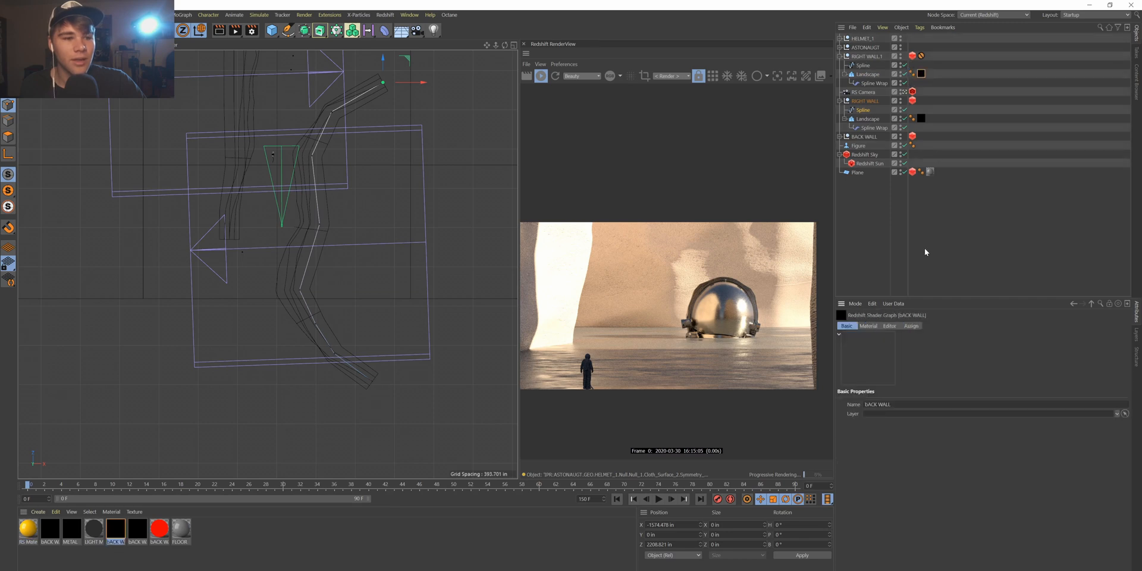
pyautogui.click(921, 73)
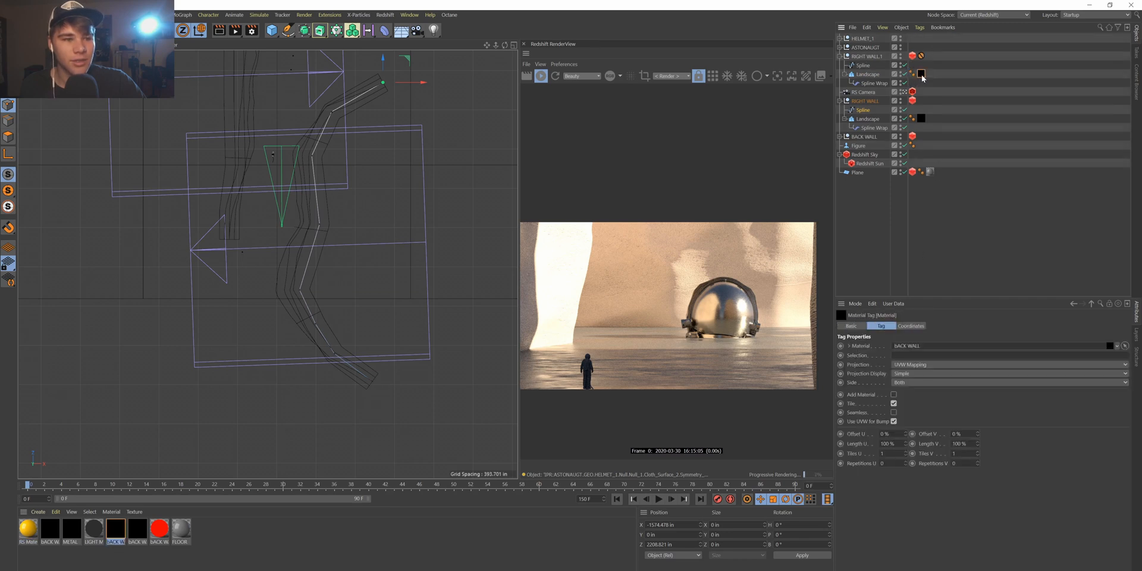
pyautogui.click(889, 455)
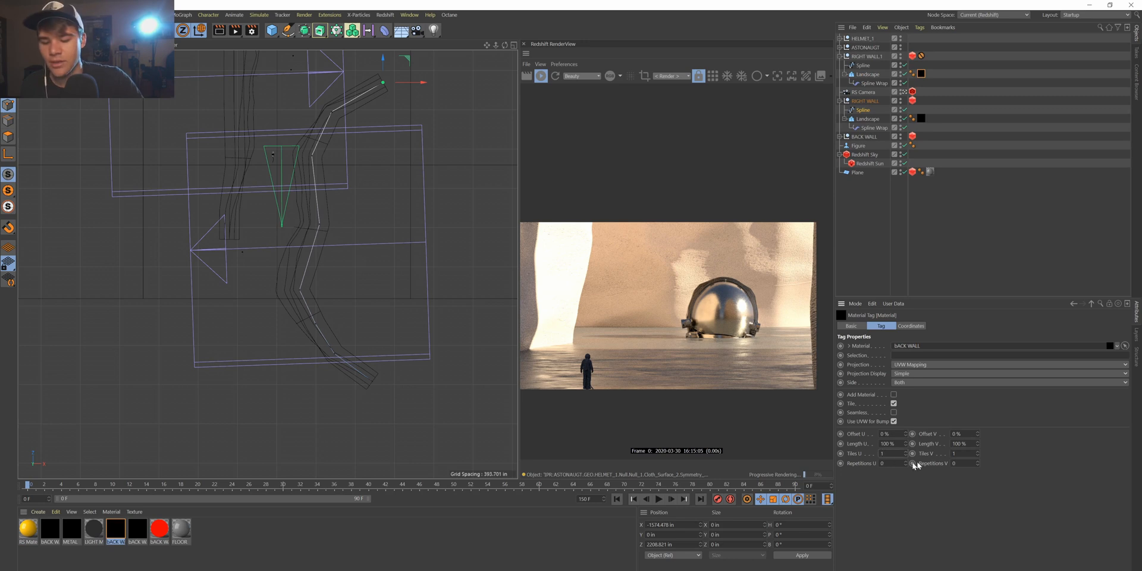
pyautogui.click(957, 453)
pyautogui.write('5')
pyautogui.press('Return')
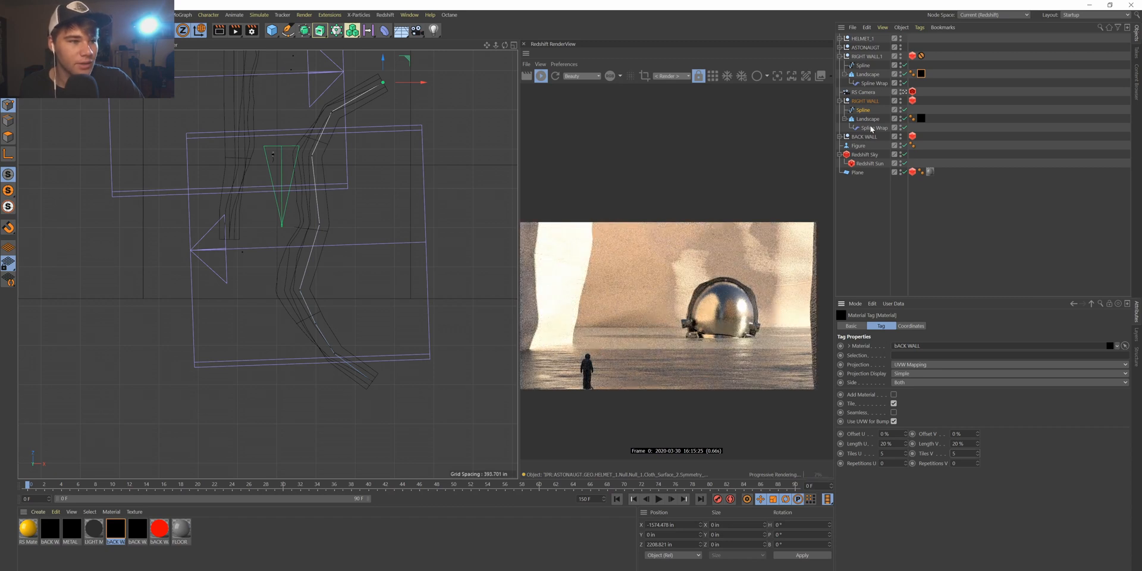
# Reorder the object hierarchy so BACK WALL and RIGHT WALL sit directly below RIGHT WALL_1, with their contents expanded.
pyautogui.click(841, 47)
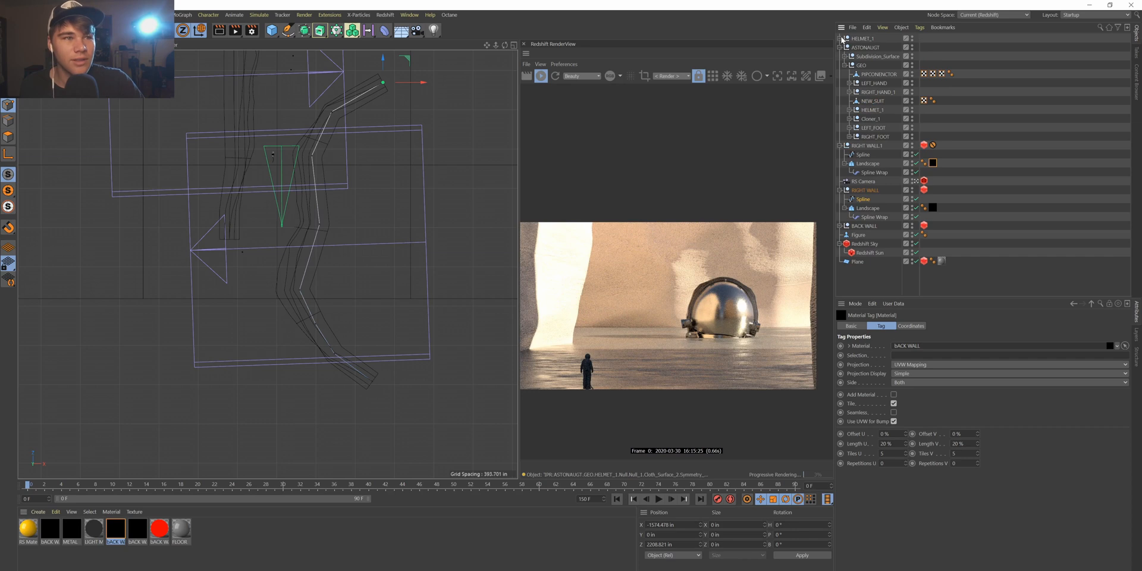
pyautogui.click(840, 48)
pyautogui.click(840, 56)
pyautogui.click(860, 57)
pyautogui.moveTo(854, 75); pyautogui.dragTo(856, 59)
pyautogui.moveTo(855, 109); pyautogui.dragTo(862, 62)
pyautogui.click(839, 74)
pyautogui.click(840, 75)
pyautogui.click(840, 65)
pyautogui.click(840, 57)
pyautogui.click(865, 75)
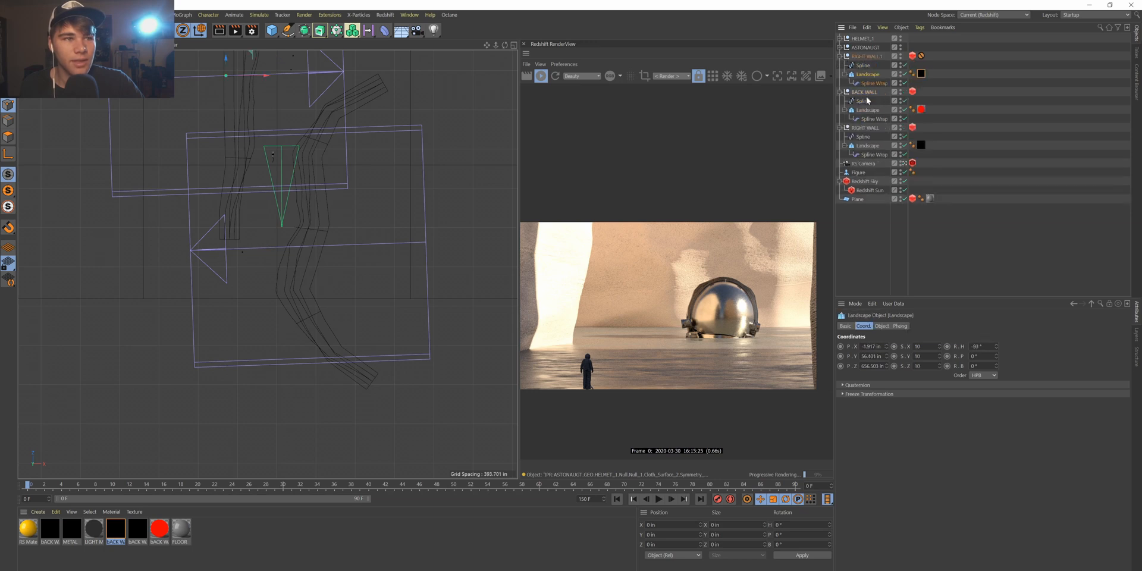
pyautogui.click(866, 110)
pyautogui.click(858, 75)
pyautogui.click(853, 76)
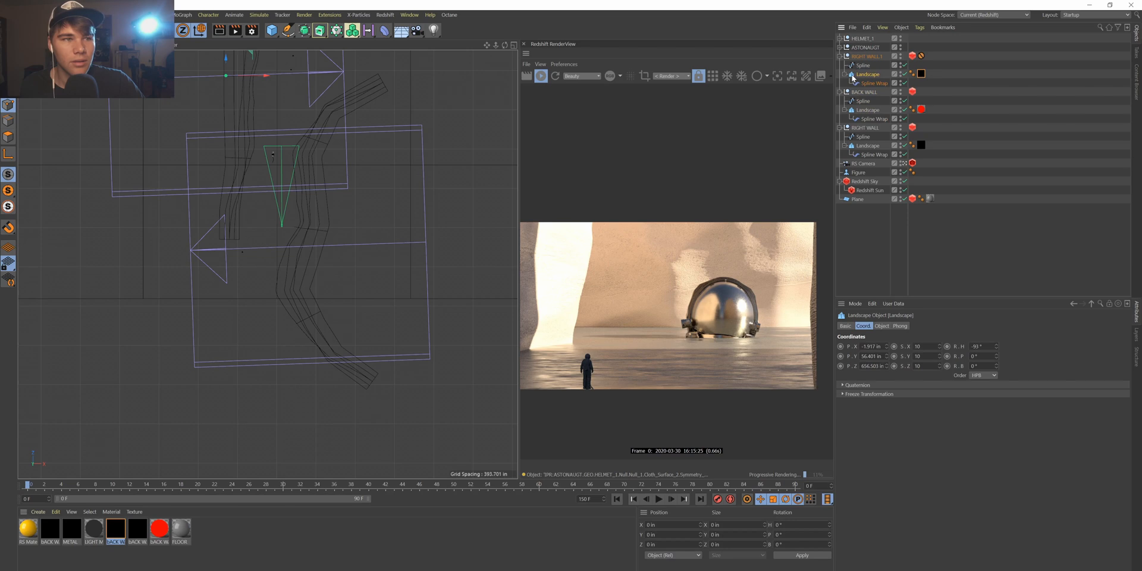
pyautogui.keyDown('shift'); pyautogui.click(861, 112); pyautogui.keyUp('shift')
pyautogui.keyDown('shift'); pyautogui.click(869, 146); pyautogui.keyUp('shift')
pyautogui.rightClick(867, 150)
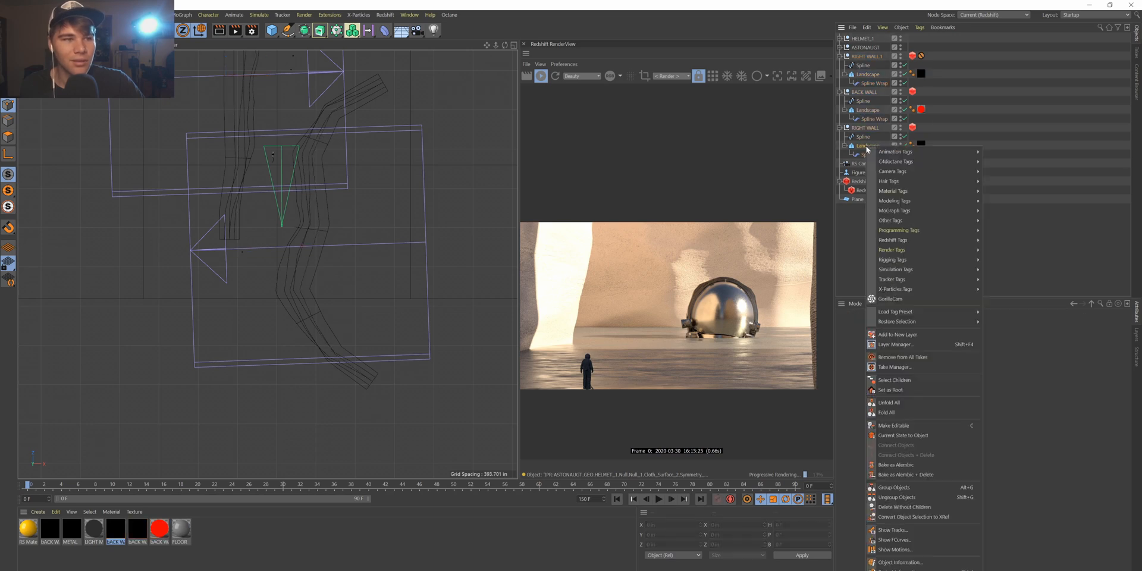
pyautogui.click(866, 146)
pyautogui.rightClick(867, 150)
pyautogui.click(881, 144)
pyautogui.click(875, 138)
pyautogui.click(875, 147)
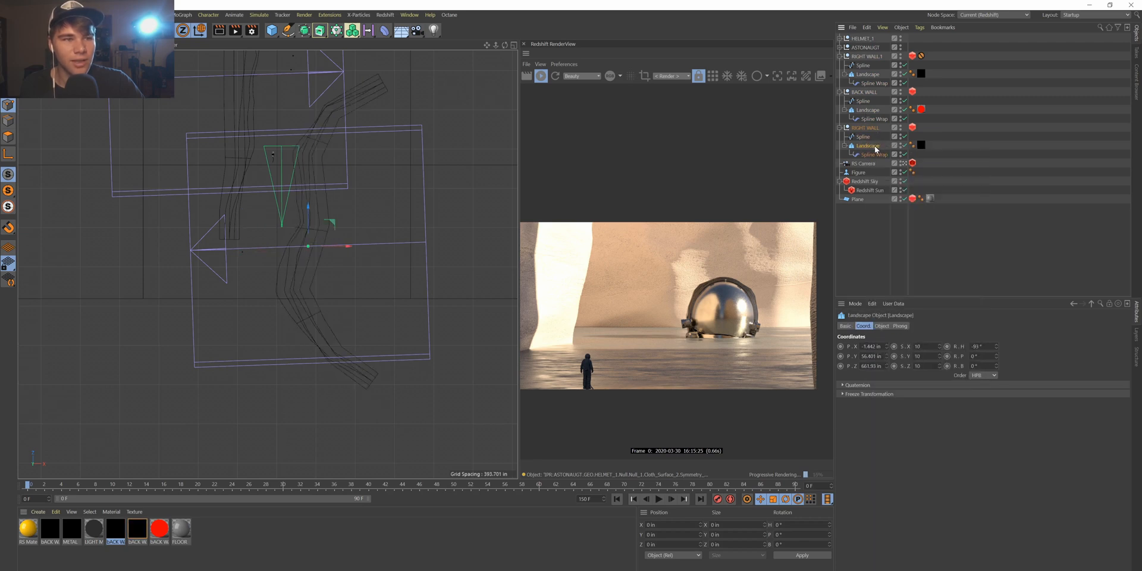
pyautogui.rightClick(868, 114)
pyautogui.click(866, 112)
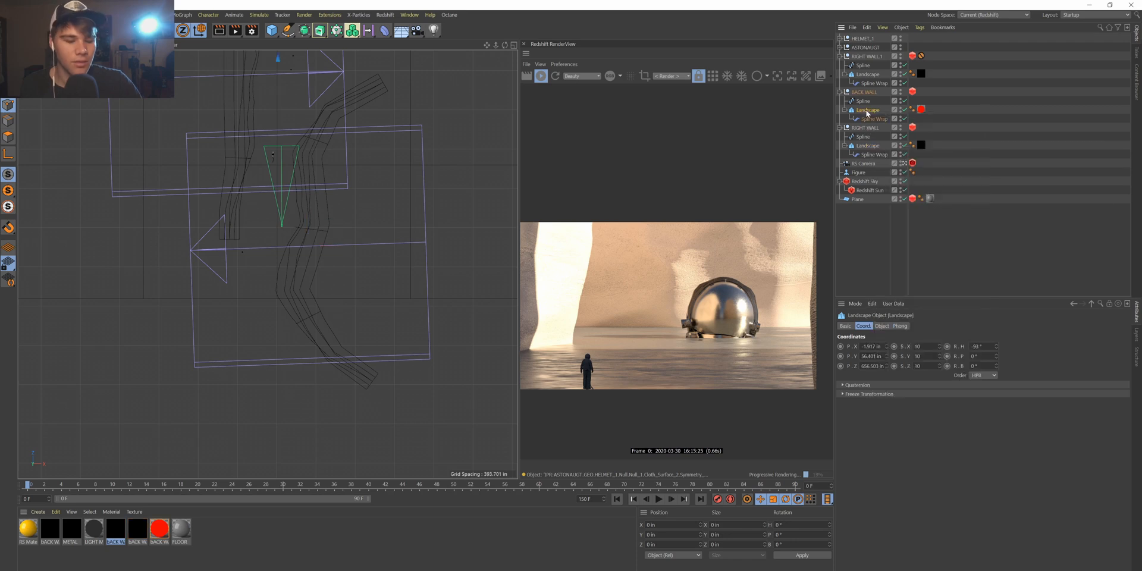
pyautogui.keyDown('ctrl'); pyautogui.click(868, 147); pyautogui.keyUp('ctrl')
pyautogui.click(869, 113)
pyautogui.rightClick(869, 112)
pyautogui.click(865, 112)
# Set BACK WALL's landscape to 100% rough and fine furrows with 200 width and 200 depth segments.
pyautogui.click(863, 94)
pyautogui.click(869, 110)
pyautogui.click(883, 326)
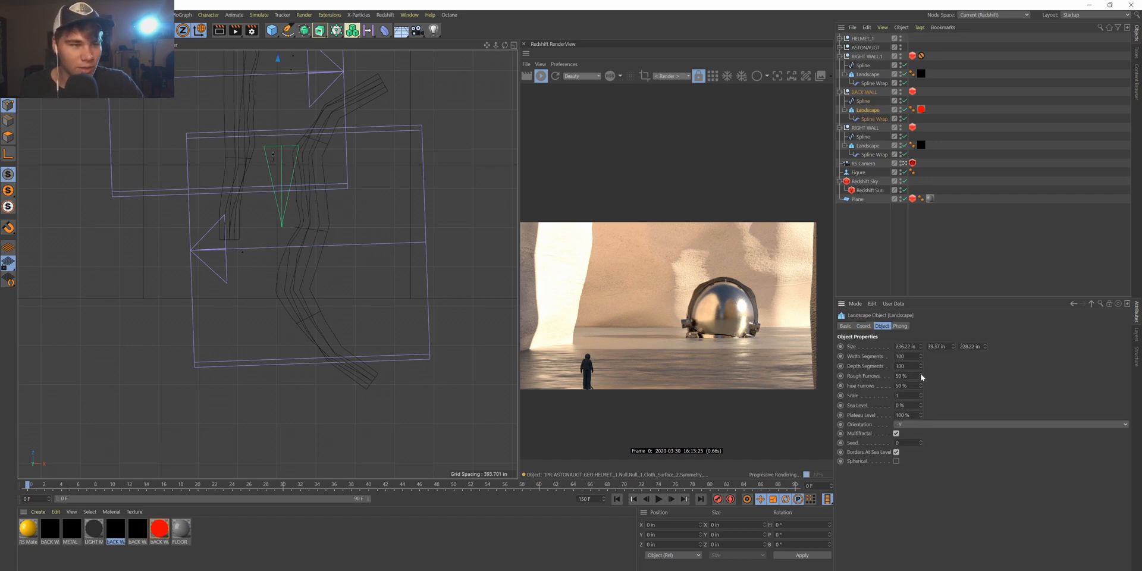
pyautogui.moveTo(921, 376); pyautogui.dragTo(921, 362)
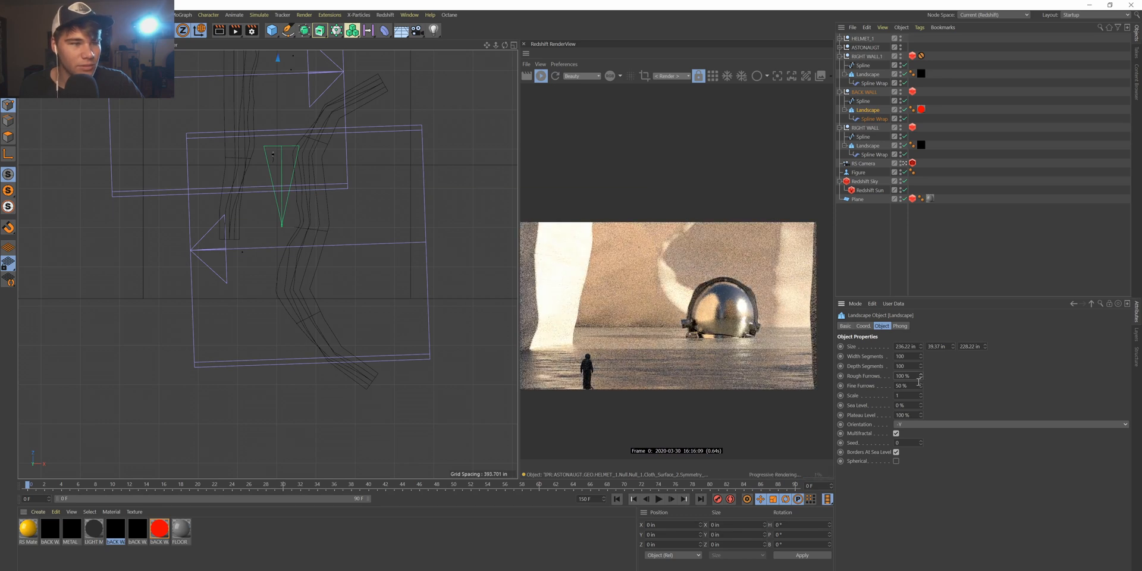
pyautogui.moveTo(921, 385); pyautogui.dragTo(921, 375)
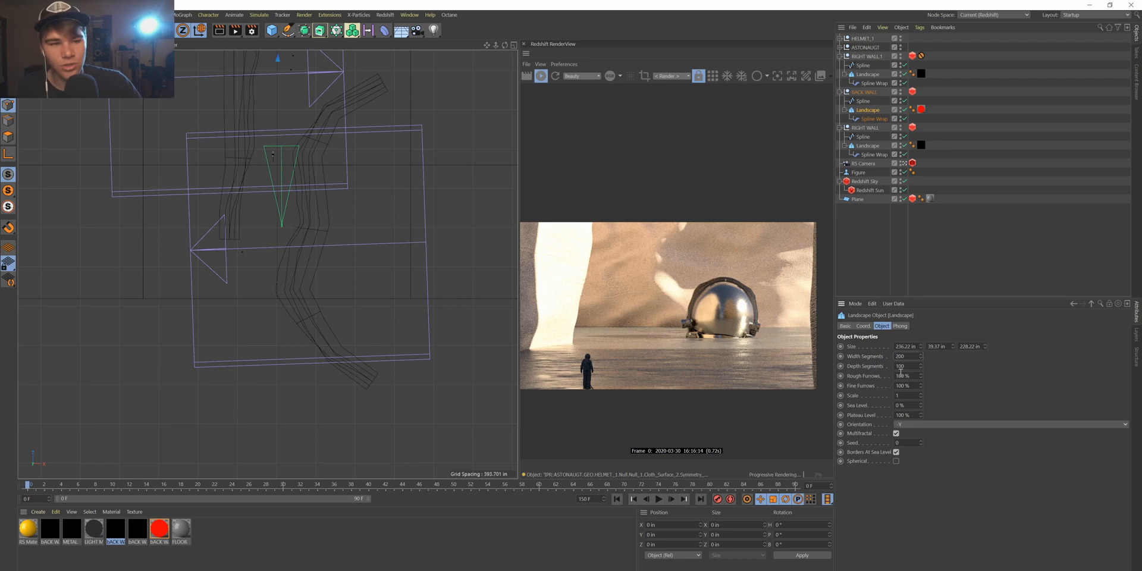
pyautogui.write('2')
pyautogui.press('Return')
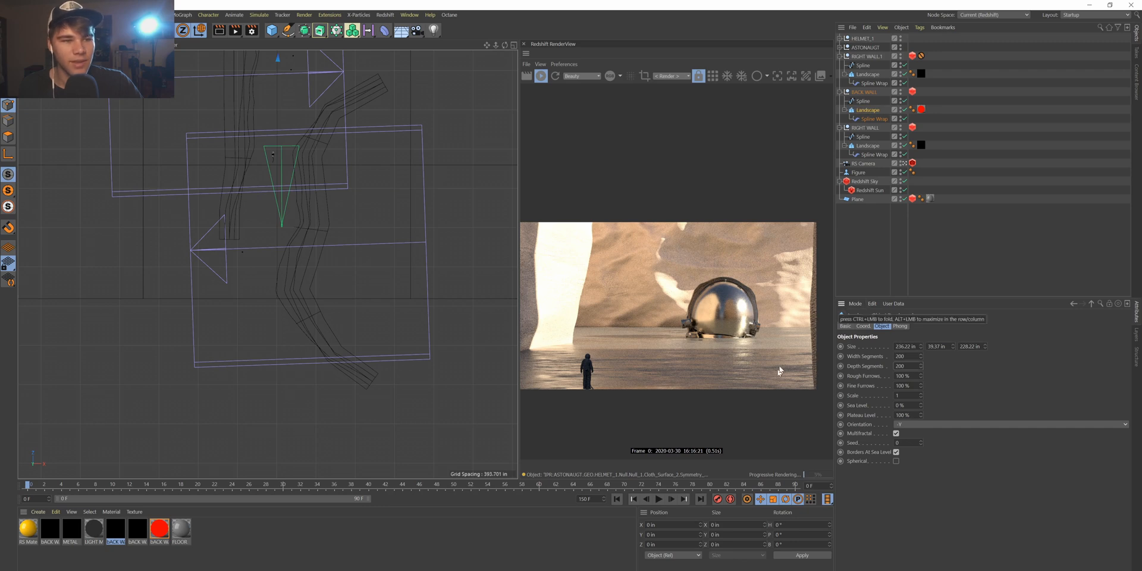
# Examine the Redshift Sun's general, ray and light group settings and the helmet's lighting in the render preview.
pyautogui.click(859, 190)
pyautogui.click(936, 327)
pyautogui.click(913, 326)
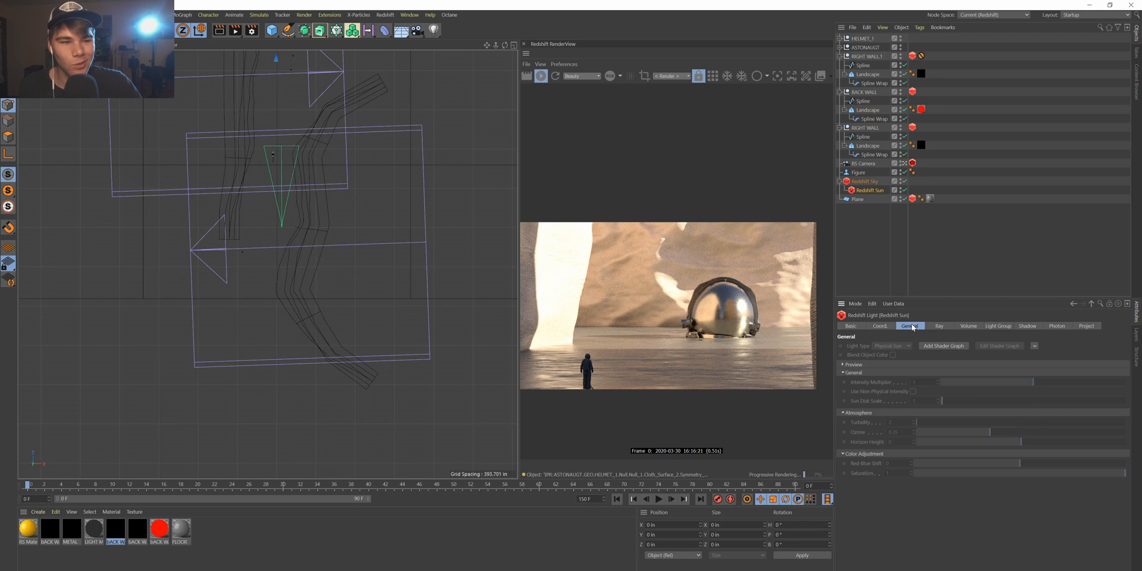
pyautogui.click(967, 326)
pyautogui.click(989, 326)
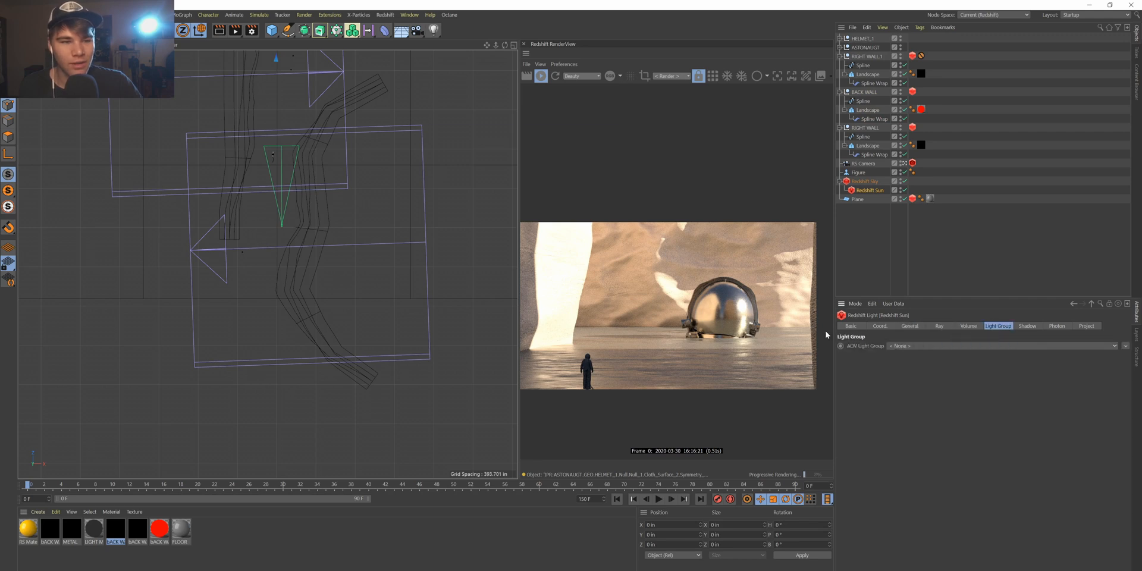
pyautogui.click(877, 327)
pyautogui.click(915, 328)
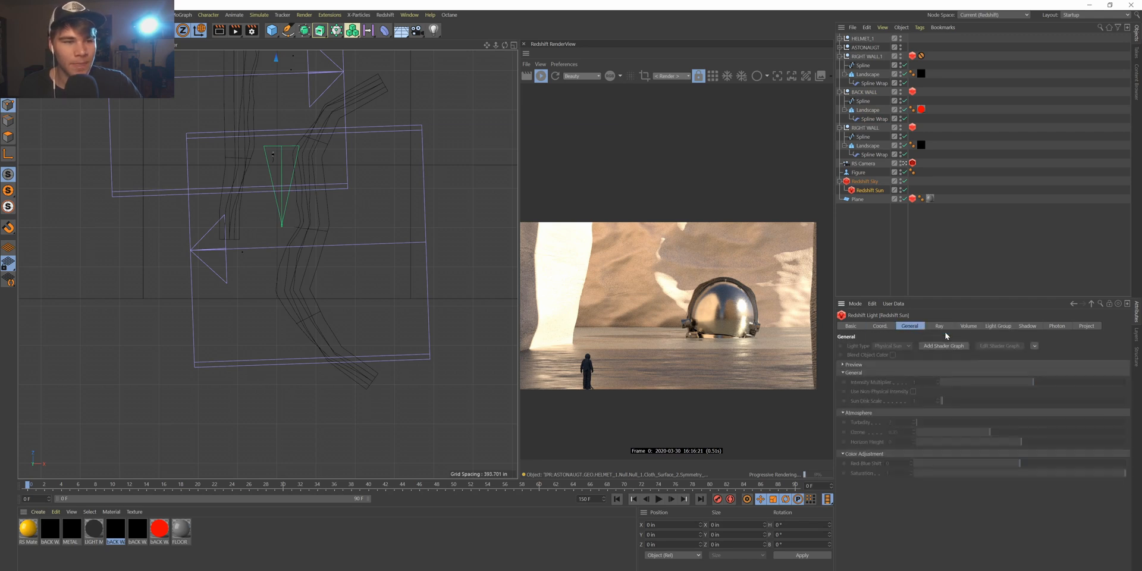
pyautogui.click(943, 327)
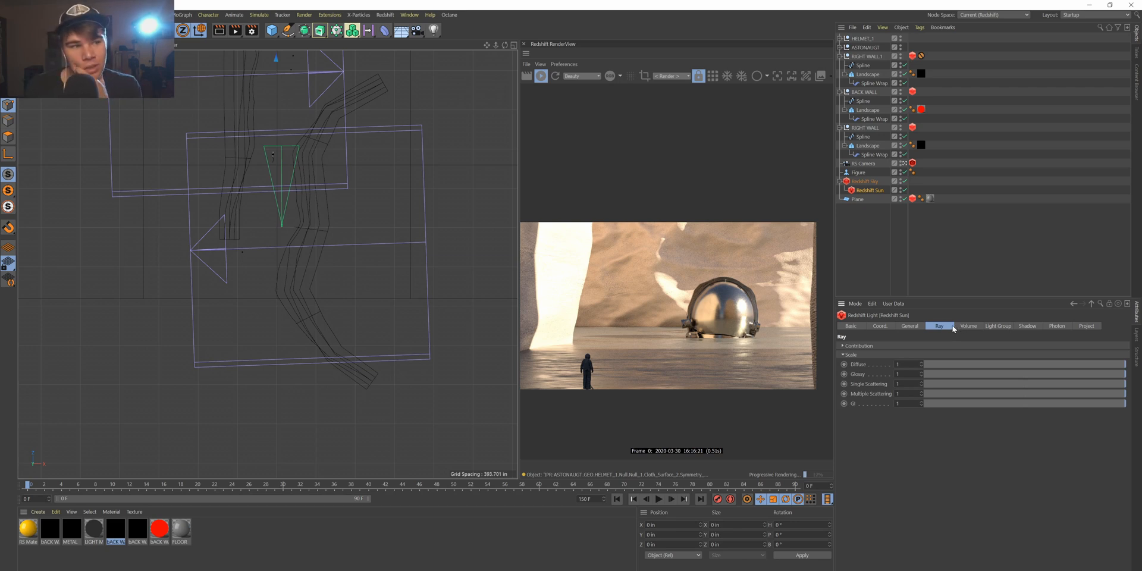
pyautogui.scroll(5, 681, 330)
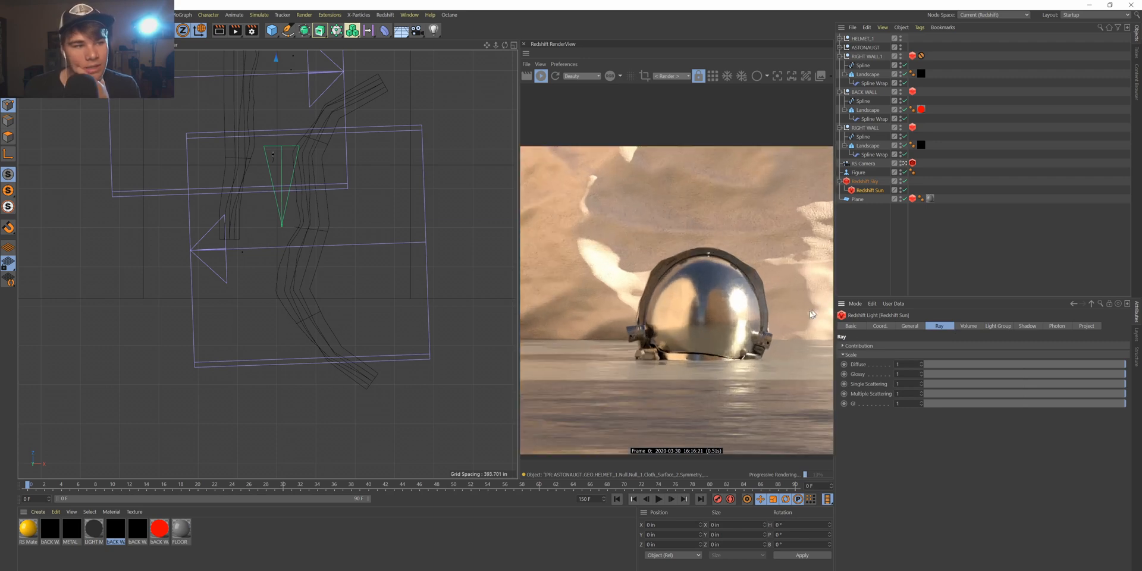
pyautogui.scroll(-4, 670, 310)
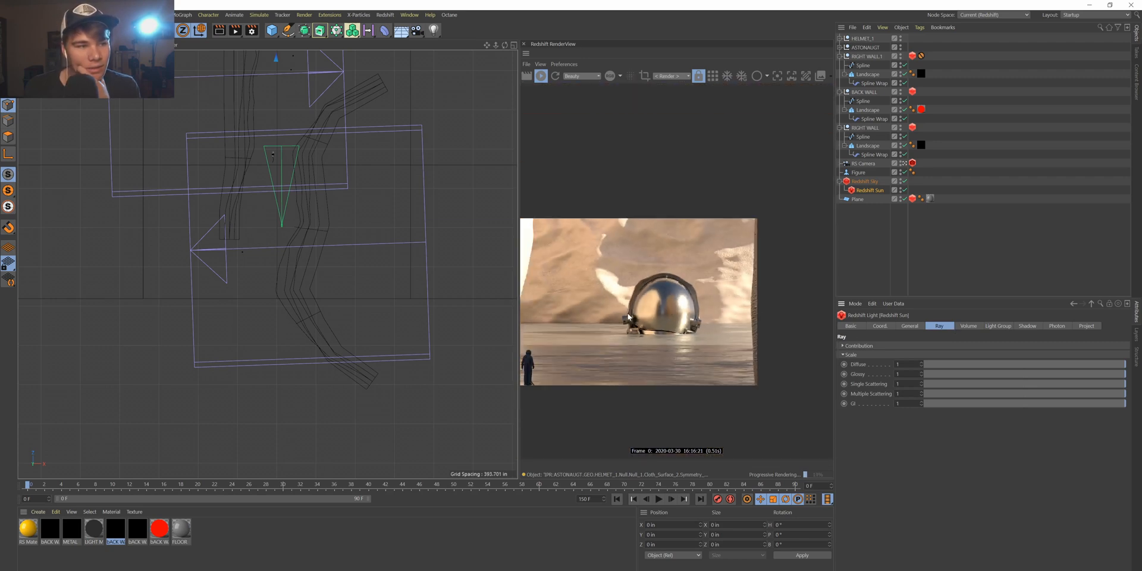
pyautogui.scroll(4, 678, 307)
pyautogui.scroll(-5, 683, 304)
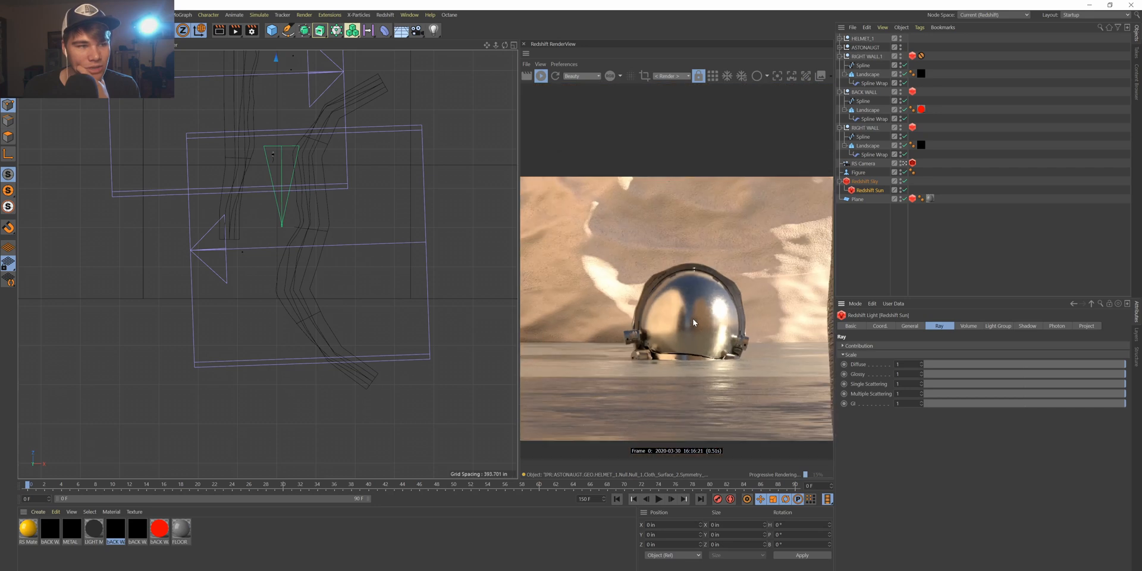
pyautogui.scroll(4, 647, 331)
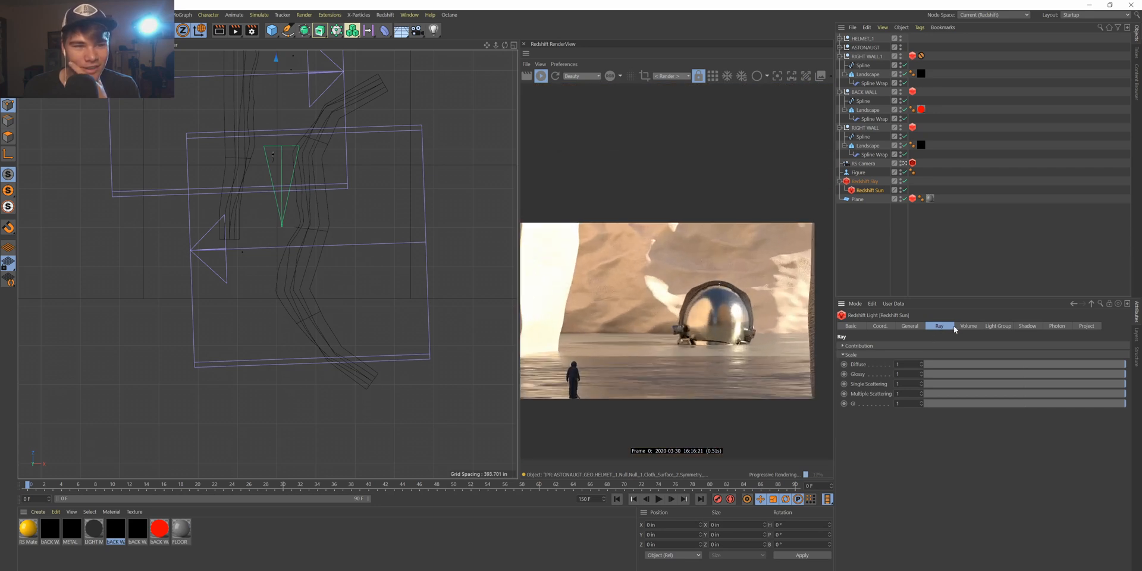
# Set the Redshift Sun's pitch rotation to -30°.
pyautogui.click(914, 326)
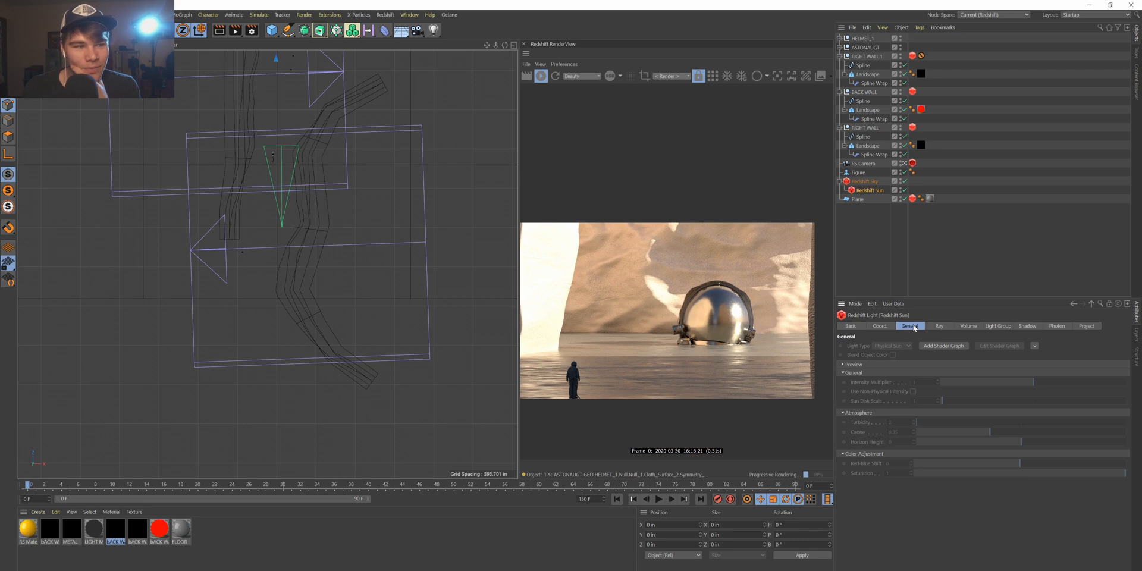
pyautogui.click(881, 326)
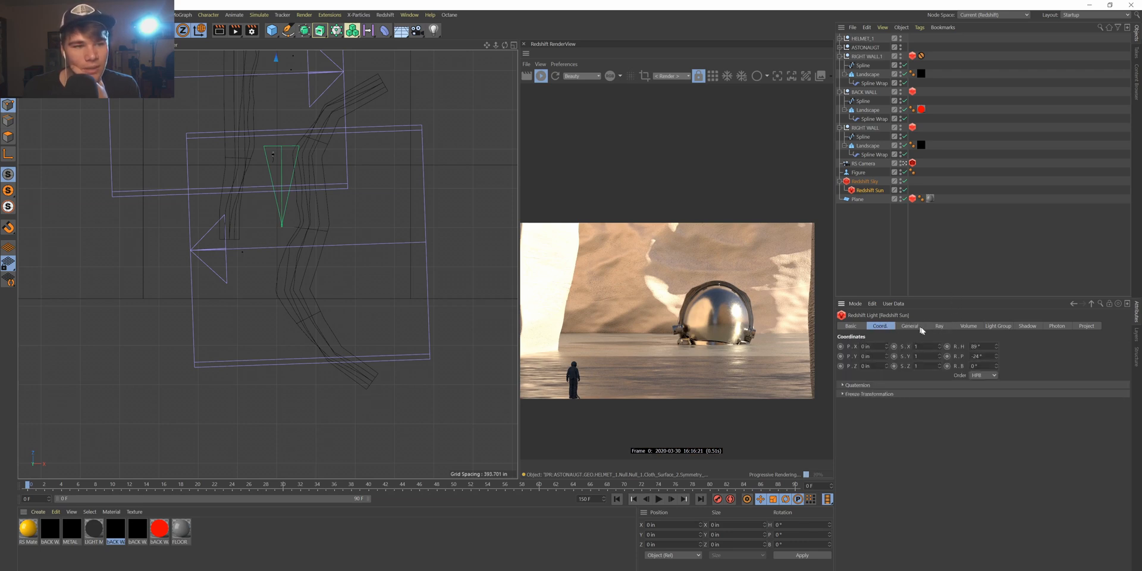
pyautogui.moveTo(997, 358); pyautogui.dragTo(998, 344)
pyautogui.hotkey('ctrl', 'z')
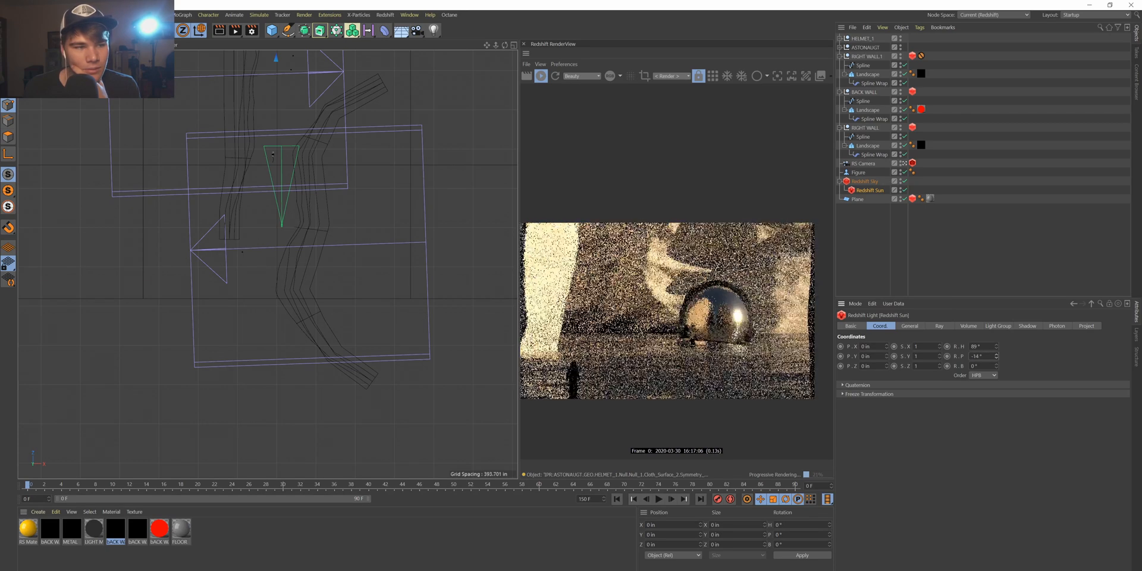
pyautogui.moveTo(997, 356); pyautogui.dragTo(997, 370)
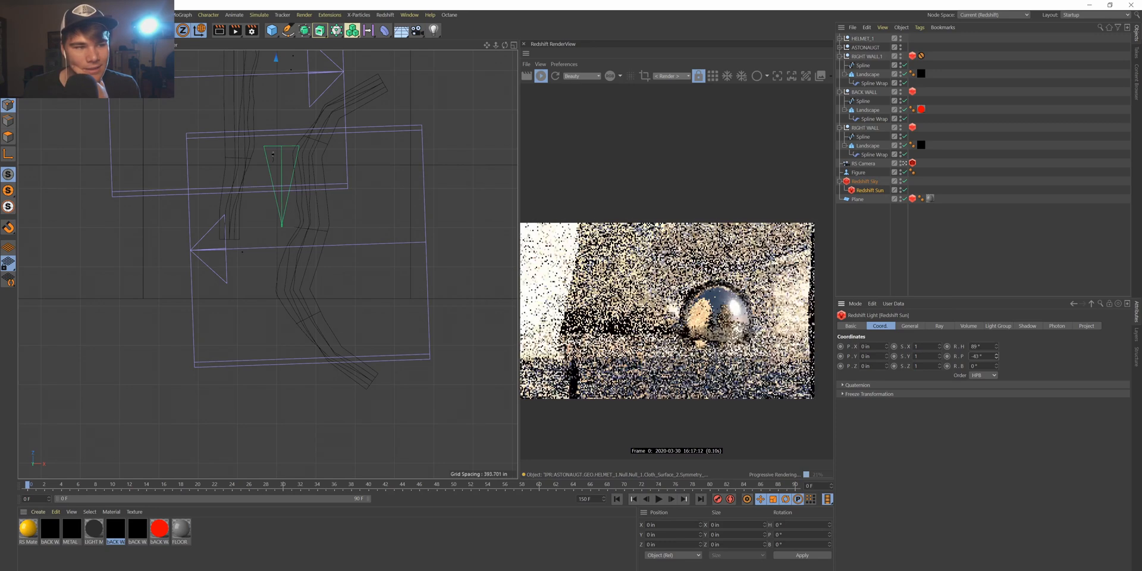
pyautogui.moveTo(997, 356); pyautogui.dragTo(997, 335)
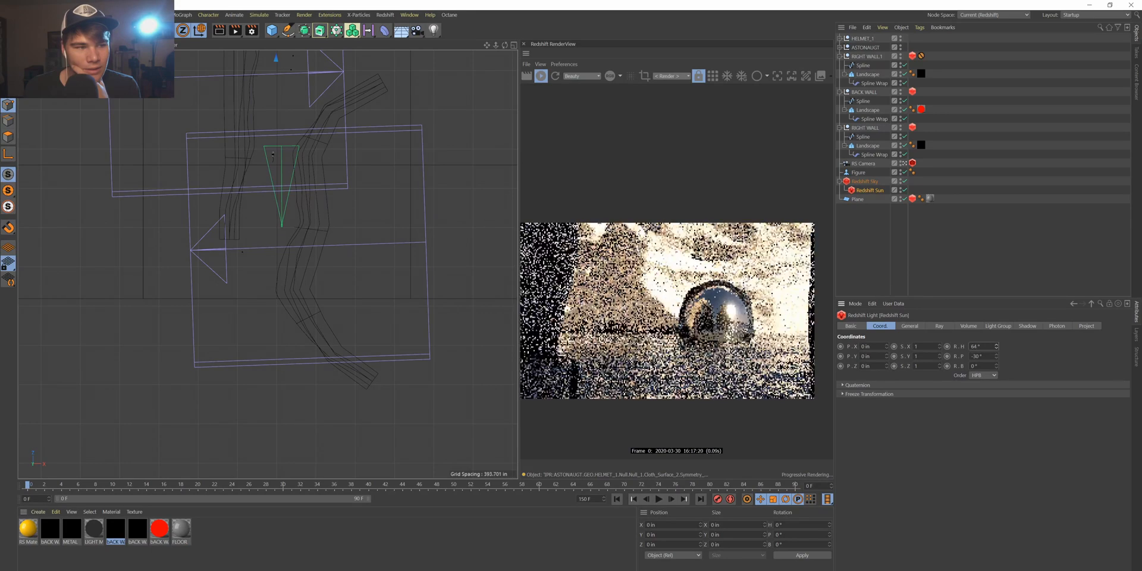
# Try different heading angles for the Redshift Sun and set its heading rotation to 82°.
pyautogui.moveTo(996, 346); pyautogui.dragTo(997, 348)
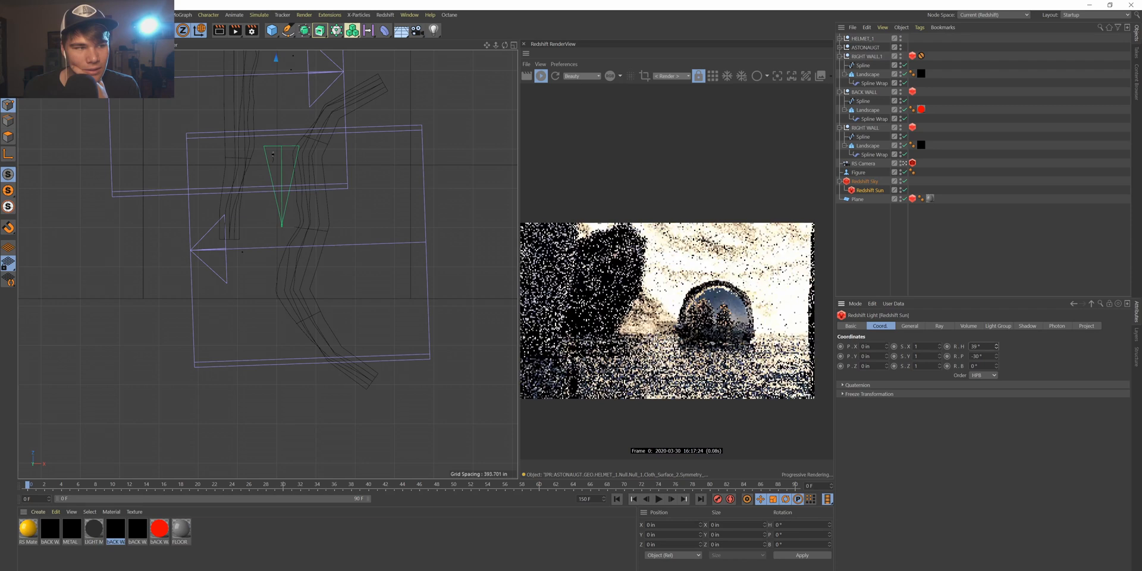
pyautogui.moveTo(996, 346); pyautogui.dragTo(998, 349)
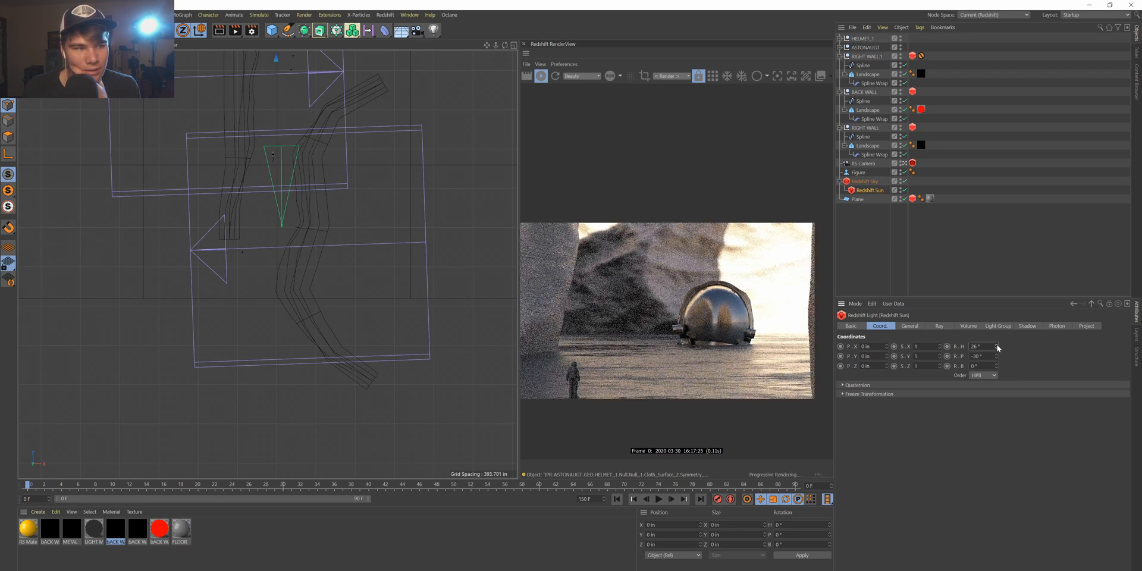
pyautogui.moveTo(998, 348); pyautogui.dragTo(998, 318)
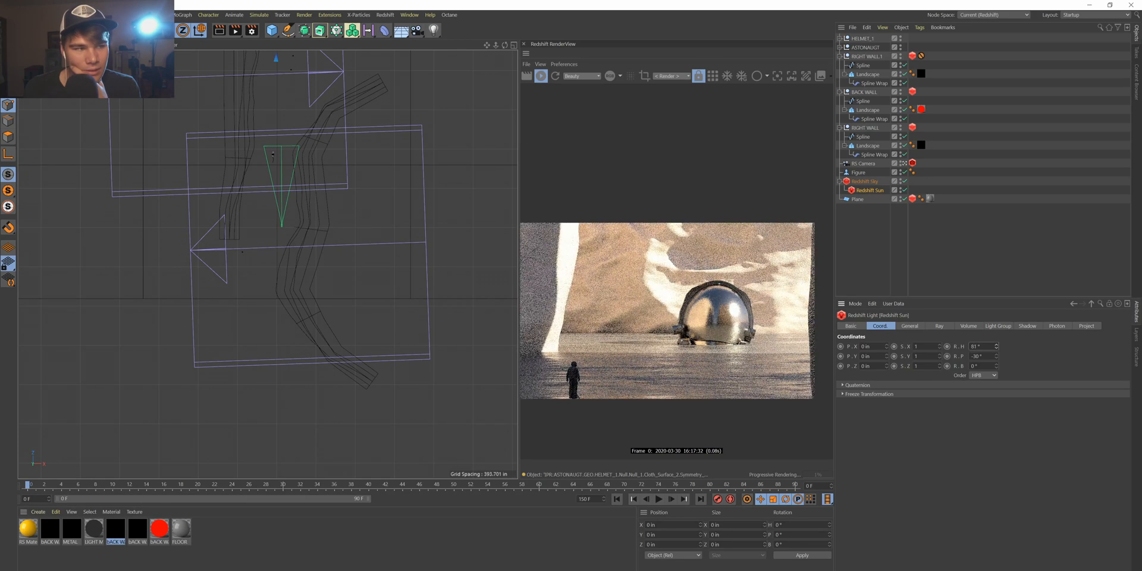
pyautogui.moveTo(997, 347)
pyautogui.mouseDown()
pyautogui.moveTo(996, 370)
pyautogui.moveTo(996, 354)
pyautogui.mouseUp()
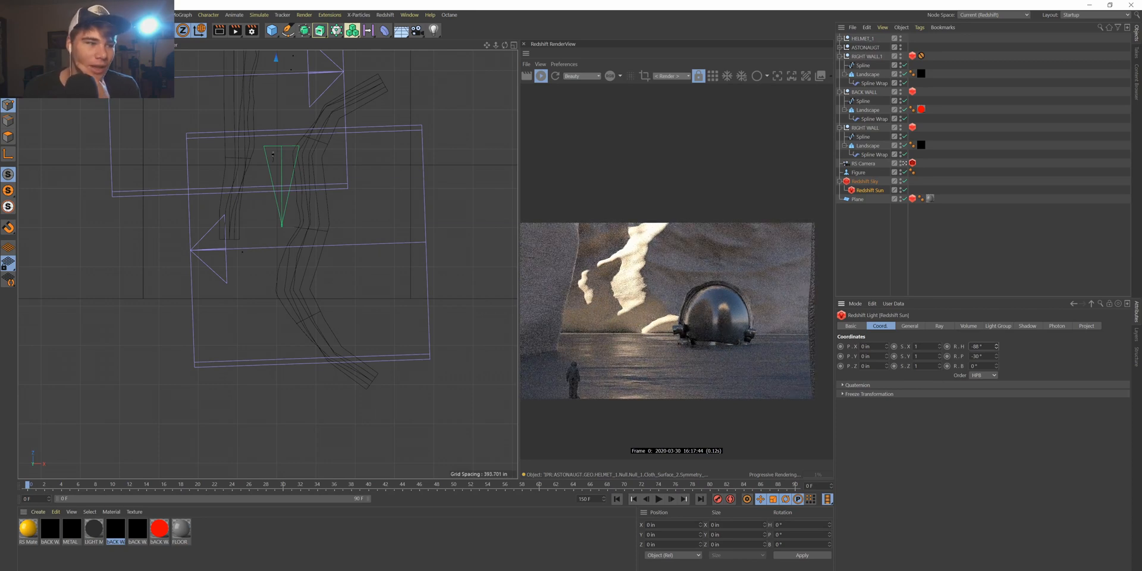
pyautogui.moveTo(996, 346); pyautogui.dragTo(996, 267)
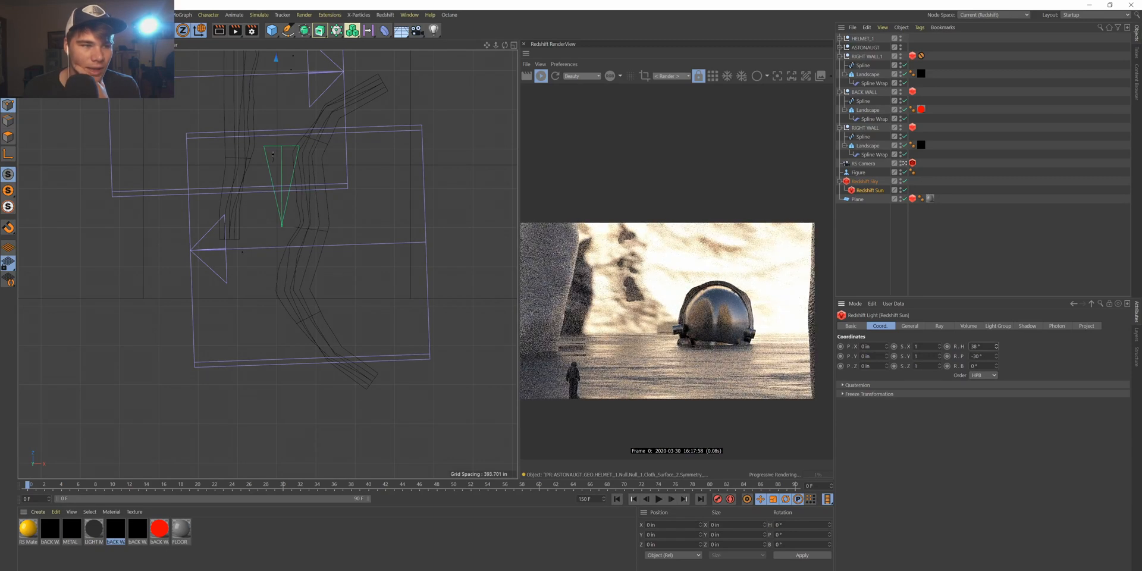
pyautogui.moveTo(996, 347); pyautogui.dragTo(996, 347)
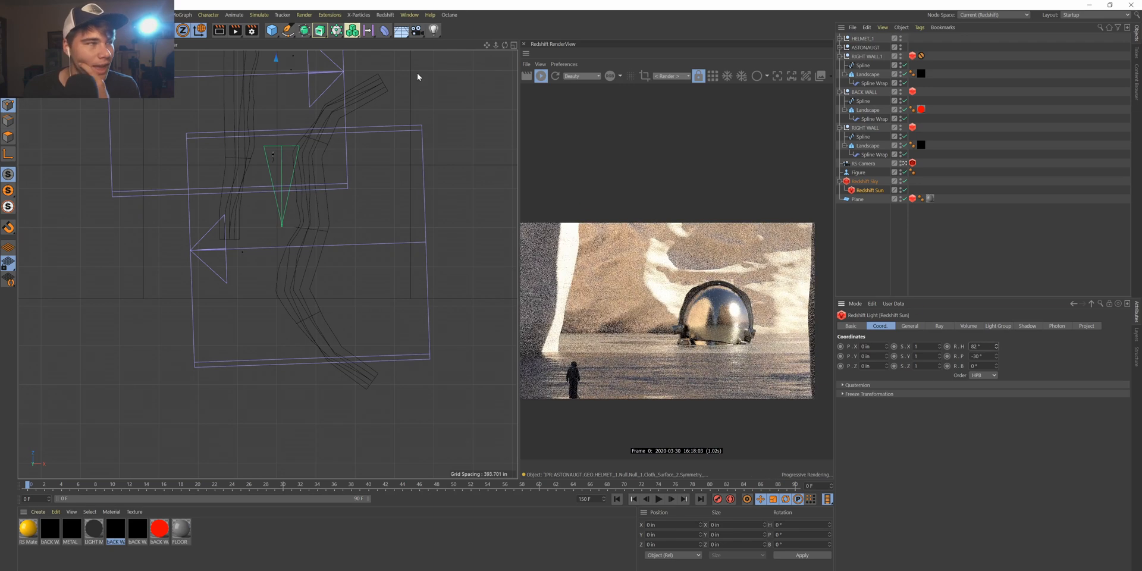
# Rename the RIGHT WALL_1 null as L.
pyautogui.scroll(-4, 444, 157)
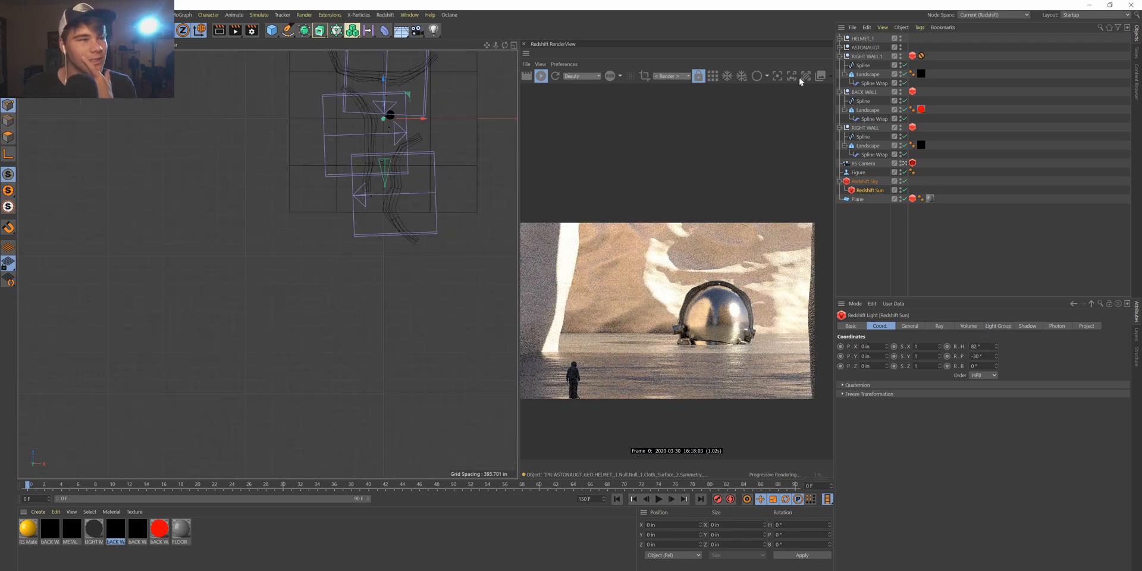
pyautogui.click(866, 56)
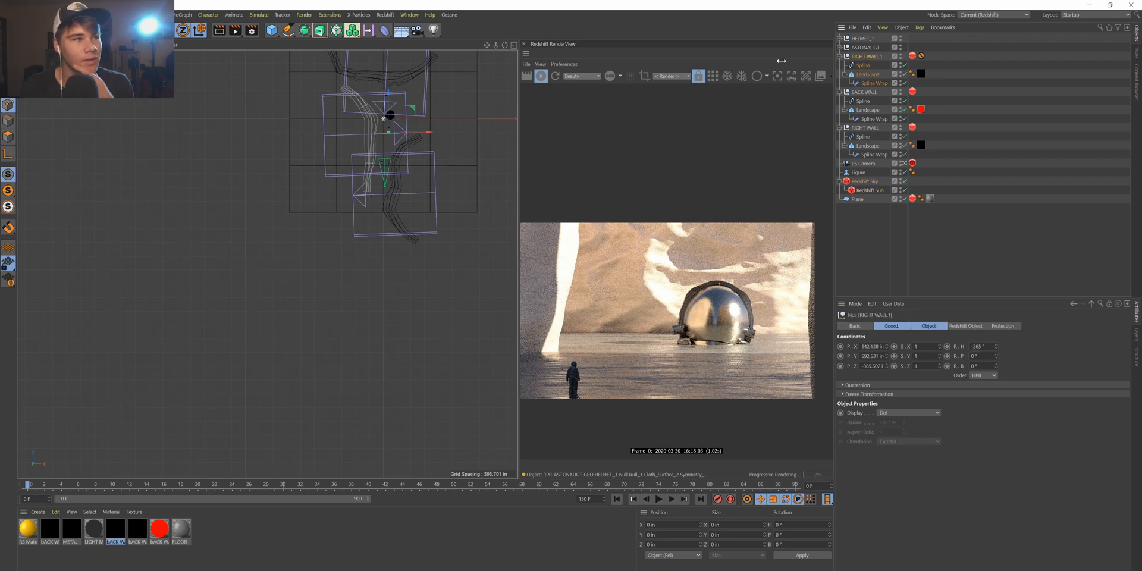
pyautogui.press('l')
pyautogui.doubleClick(855, 57)
pyautogui.write('L')
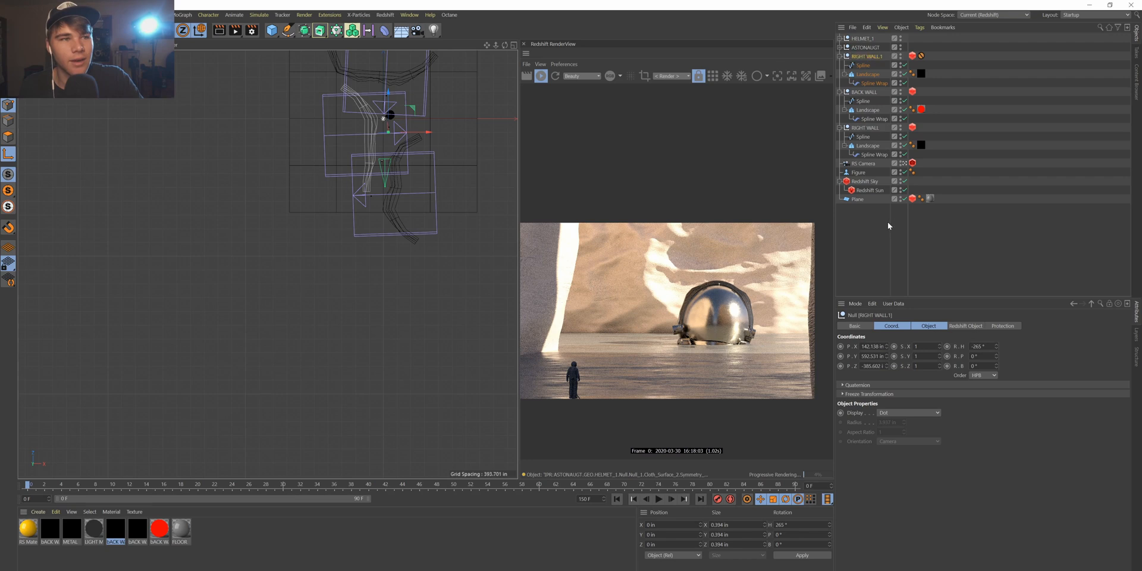
pyautogui.press('Return')
# Duplicate RIGHT WALL and move the copy to about 597 in on X and 1561 in on Z.
pyautogui.click(865, 128)
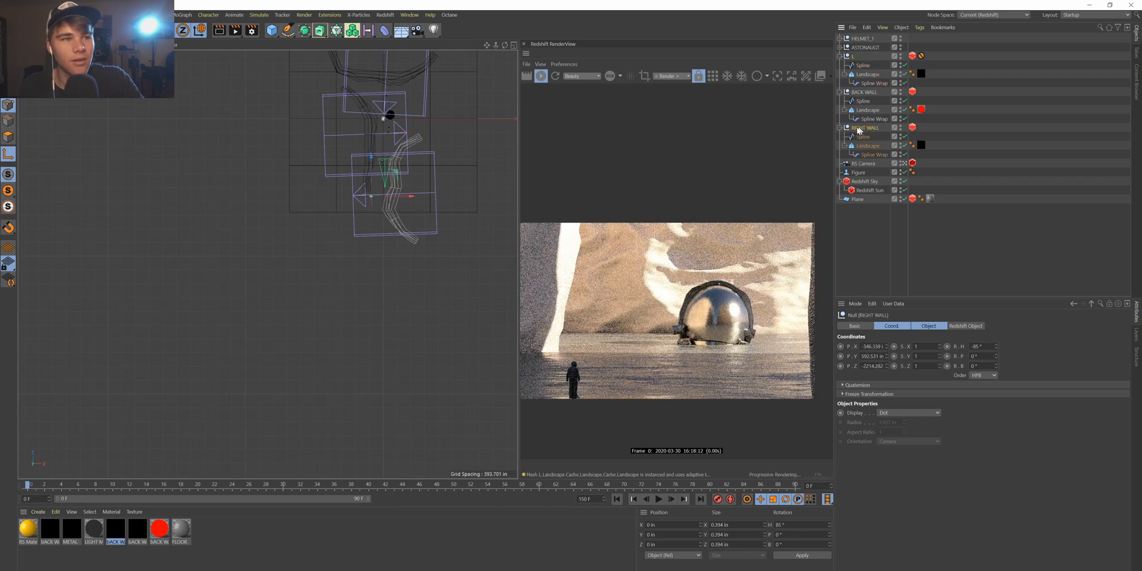
pyautogui.hotkey('ctrl', 'c')
pyautogui.hotkey('ctrl', 'v')
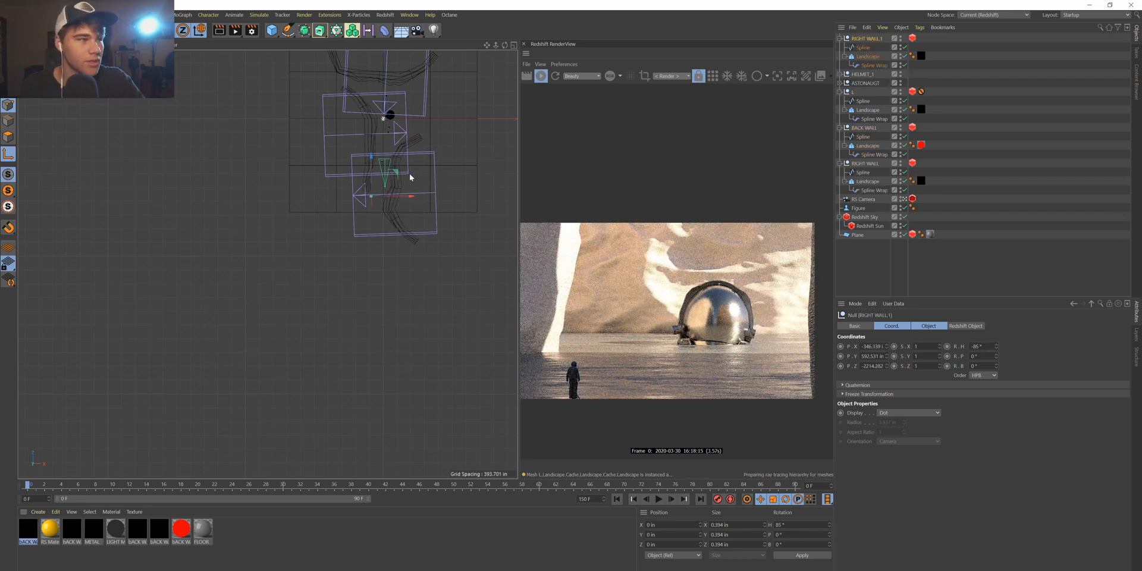
pyautogui.moveTo(374, 162); pyautogui.dragTo(374, 153)
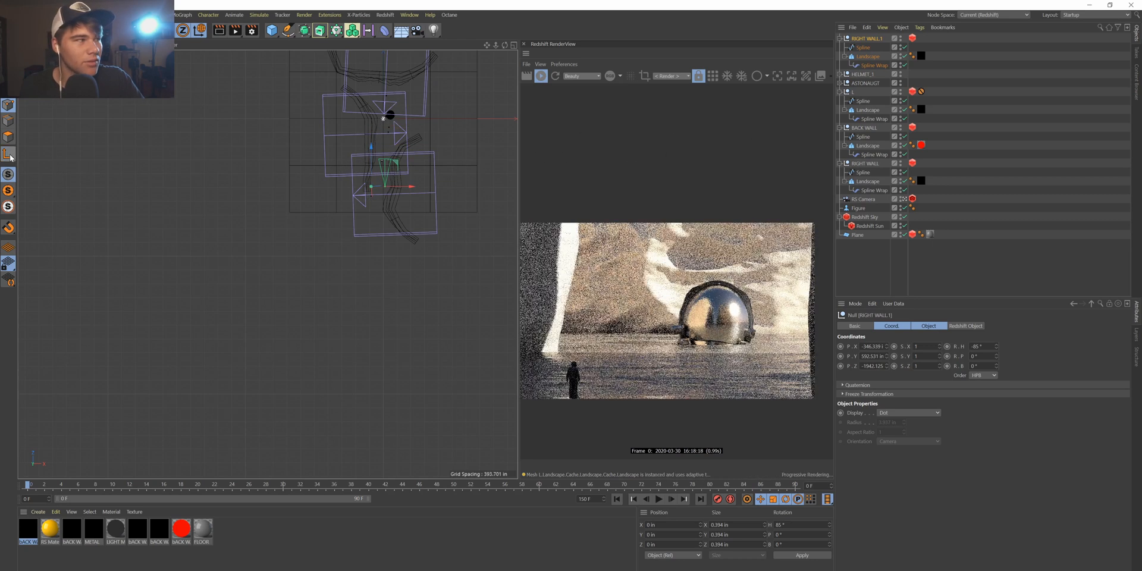
pyautogui.moveTo(371, 162); pyautogui.dragTo(372, 87)
pyautogui.moveTo(400, 114); pyautogui.dragTo(427, 65)
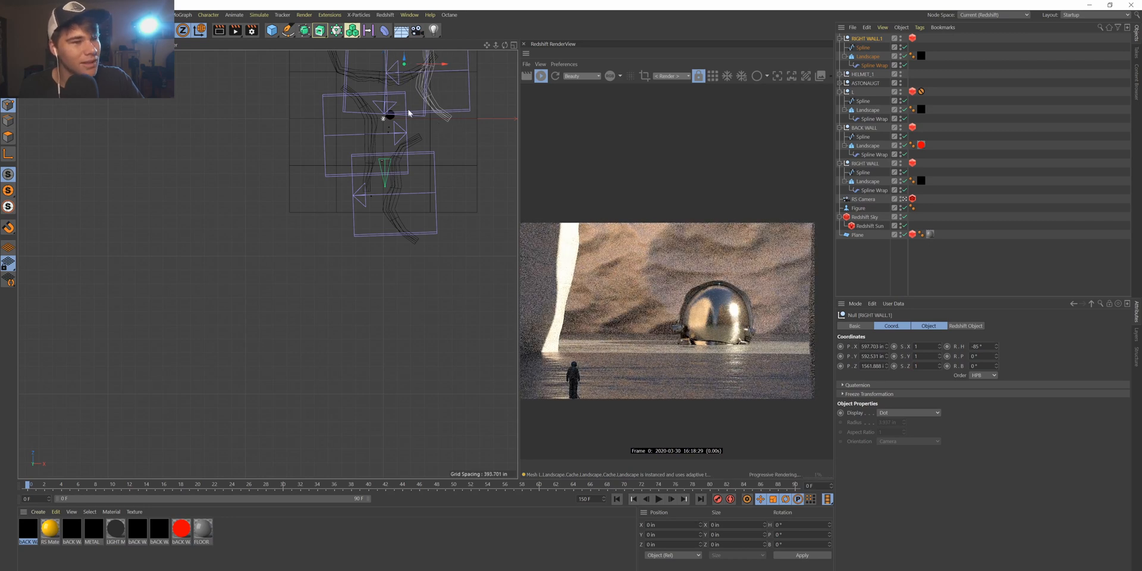
# Reposition the duplicated right wall beside the back wall at about 1371 in on X and 2131 in on Z.
pyautogui.moveTo(400, 58); pyautogui.dragTo(402, 128)
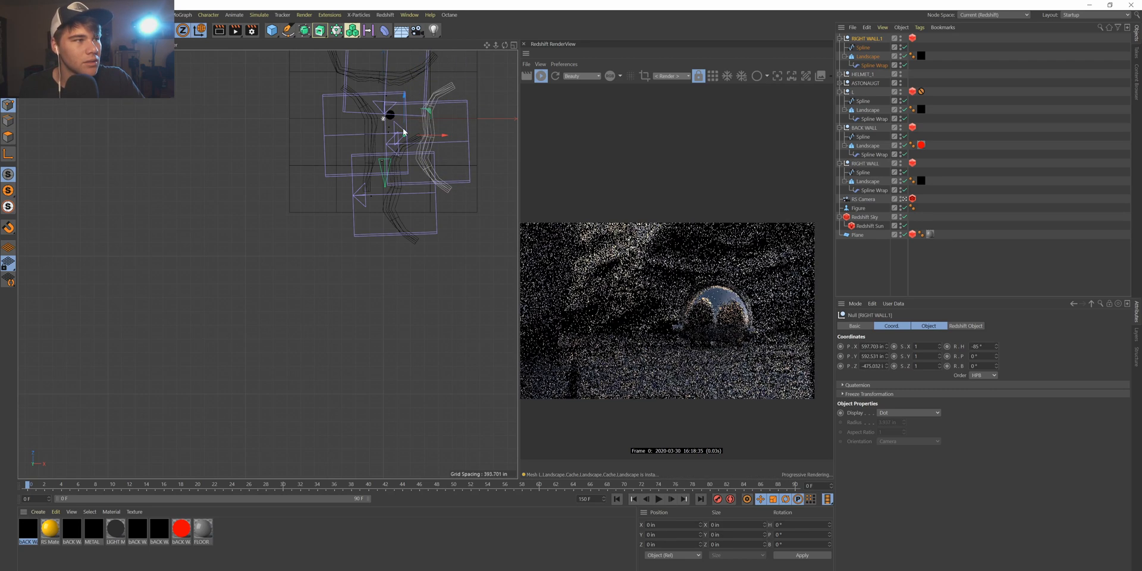
pyautogui.moveTo(423, 138); pyautogui.dragTo(439, 17)
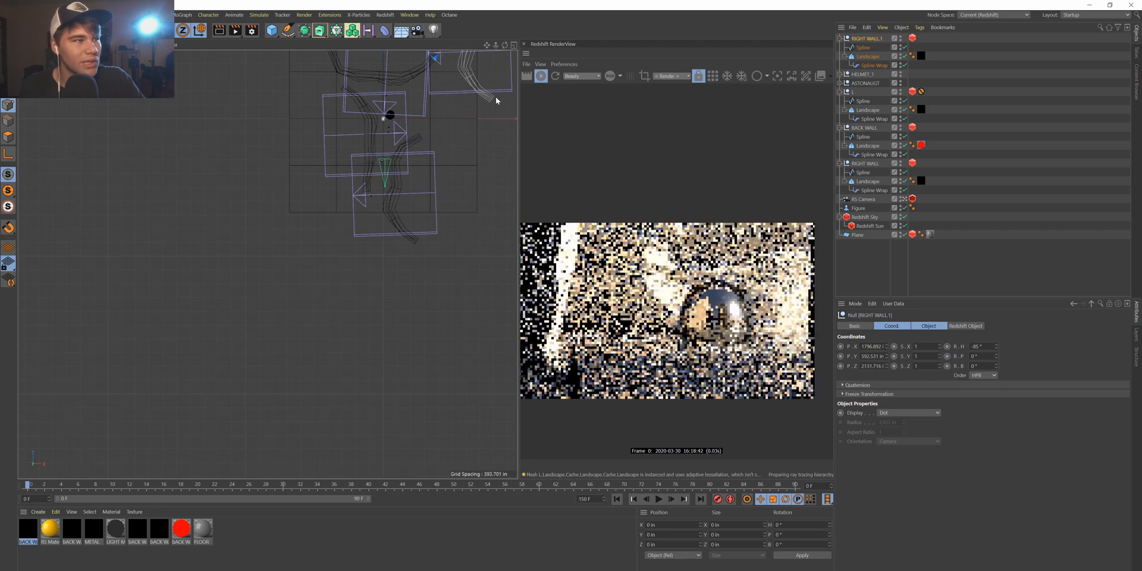
pyautogui.scroll(-4, 466, 145)
pyautogui.scroll(5, 467, 56)
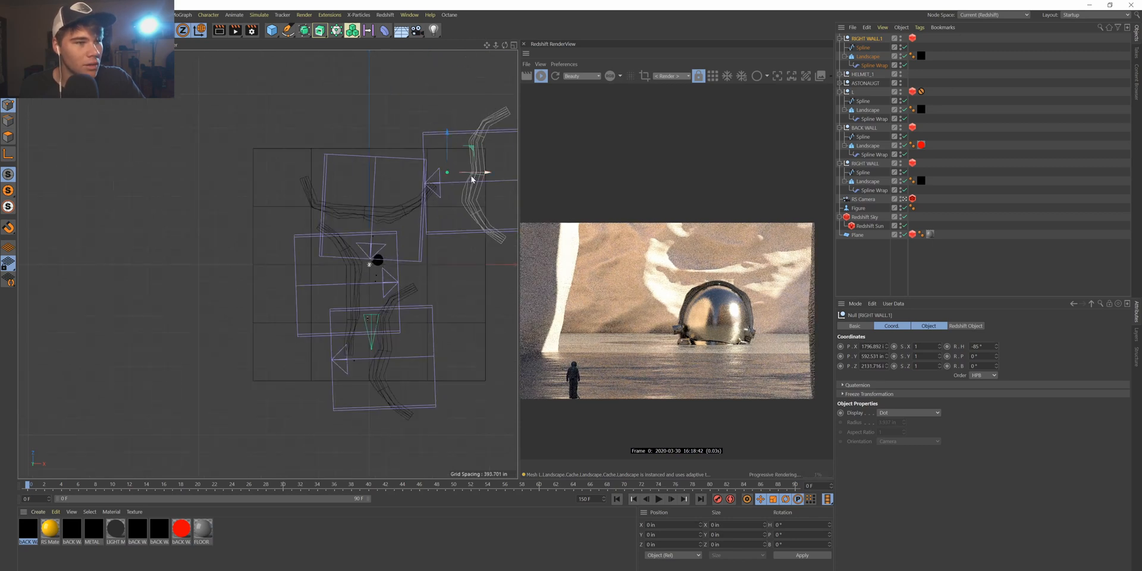
pyautogui.moveTo(472, 179); pyautogui.dragTo(454, 177)
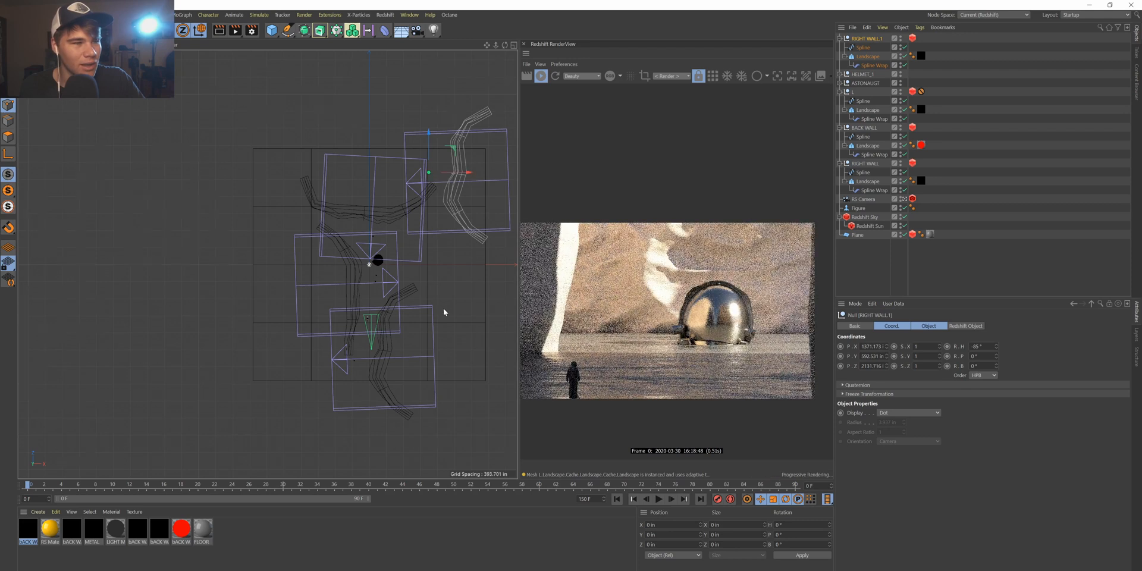
pyautogui.scroll(-4, 443, 312)
pyautogui.scroll(3, 443, 312)
pyautogui.scroll(-4, 570, 348)
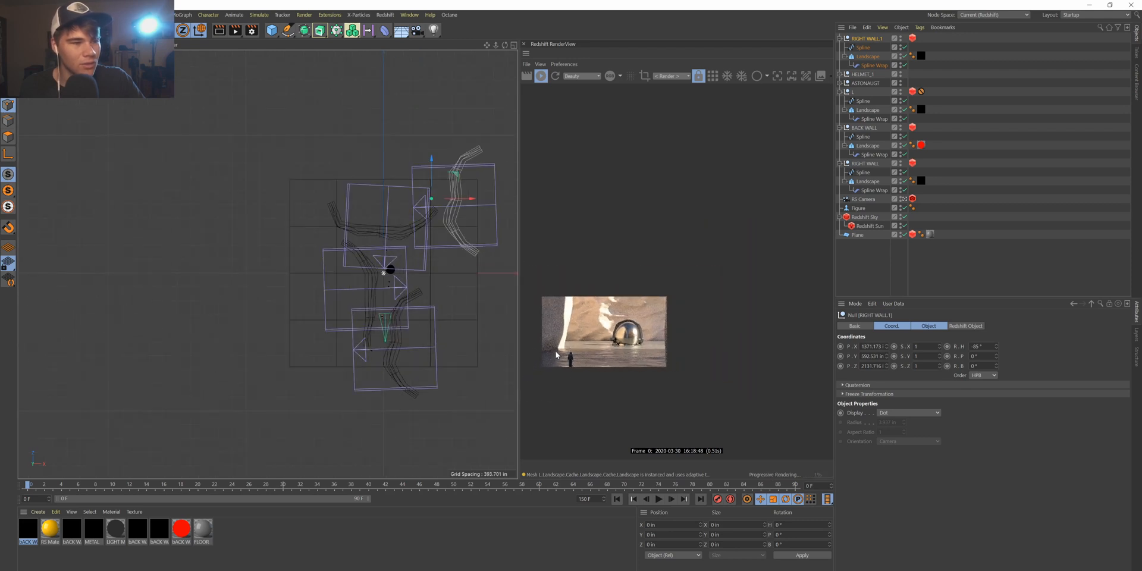
pyautogui.scroll(4, 539, 356)
pyautogui.scroll(2, 583, 361)
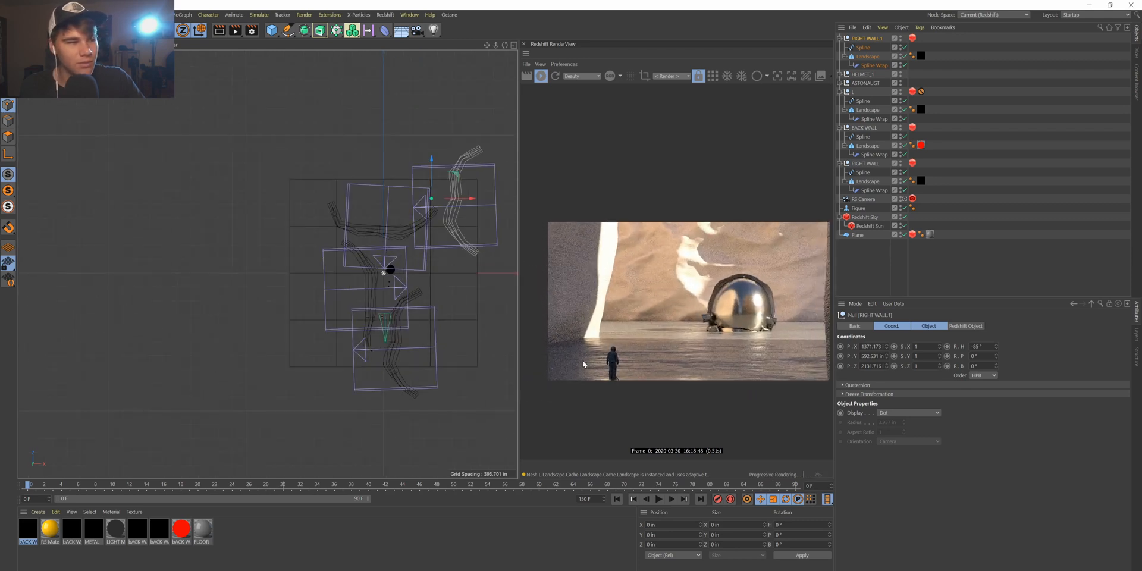
# Collapse the RIGHT WALL.1, L, RIGHT WALL and BACK WALL hierarchies in the object list.
pyautogui.click(839, 39)
pyautogui.click(858, 181)
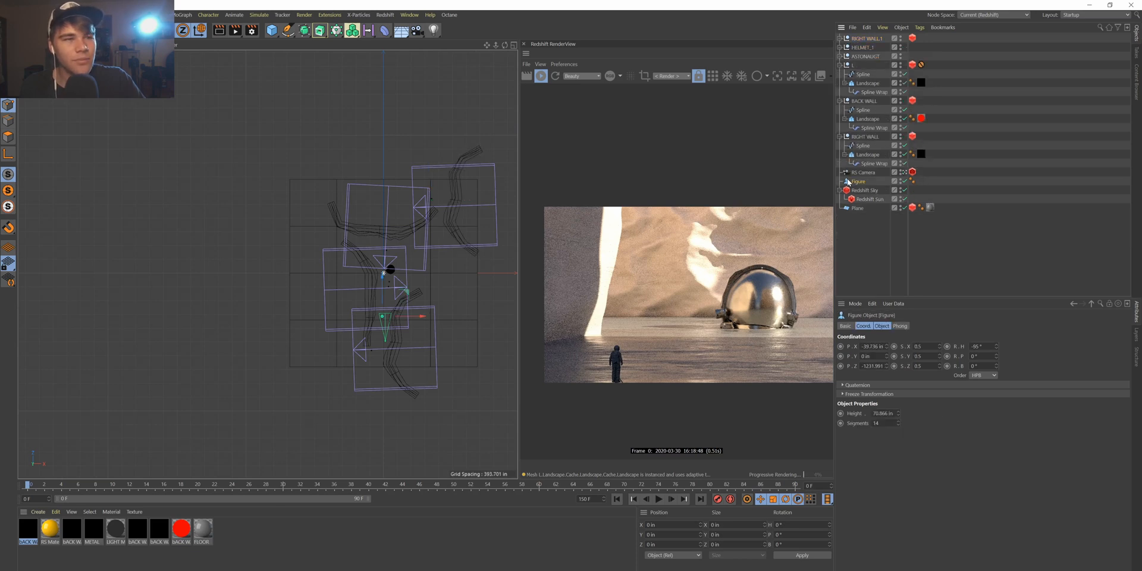
pyautogui.click(839, 65)
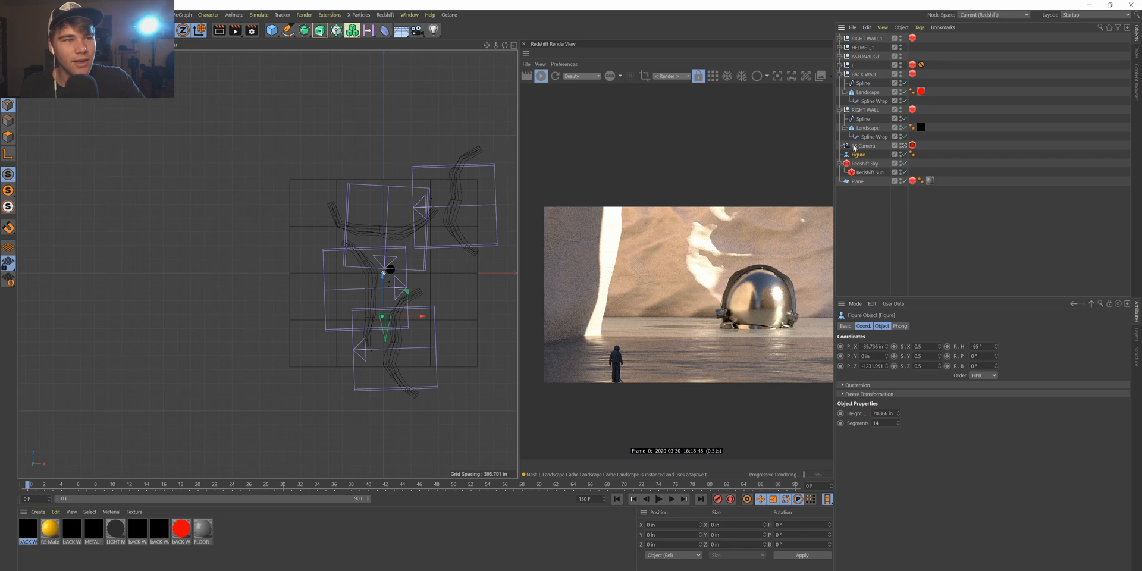
pyautogui.click(863, 119)
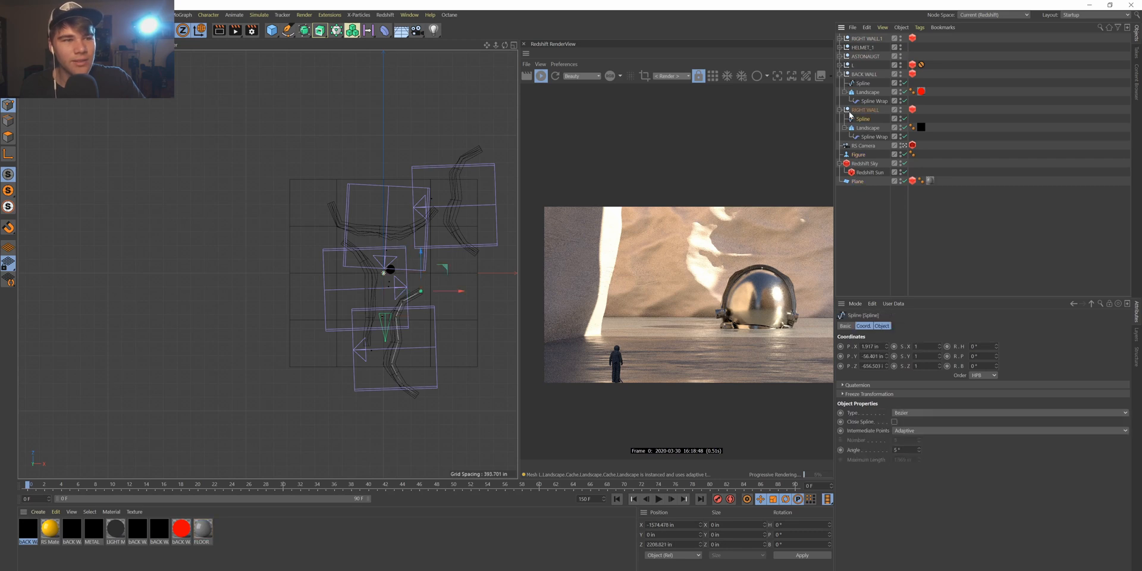
pyautogui.click(839, 110)
pyautogui.click(839, 74)
pyautogui.click(855, 103)
pyautogui.click(858, 128)
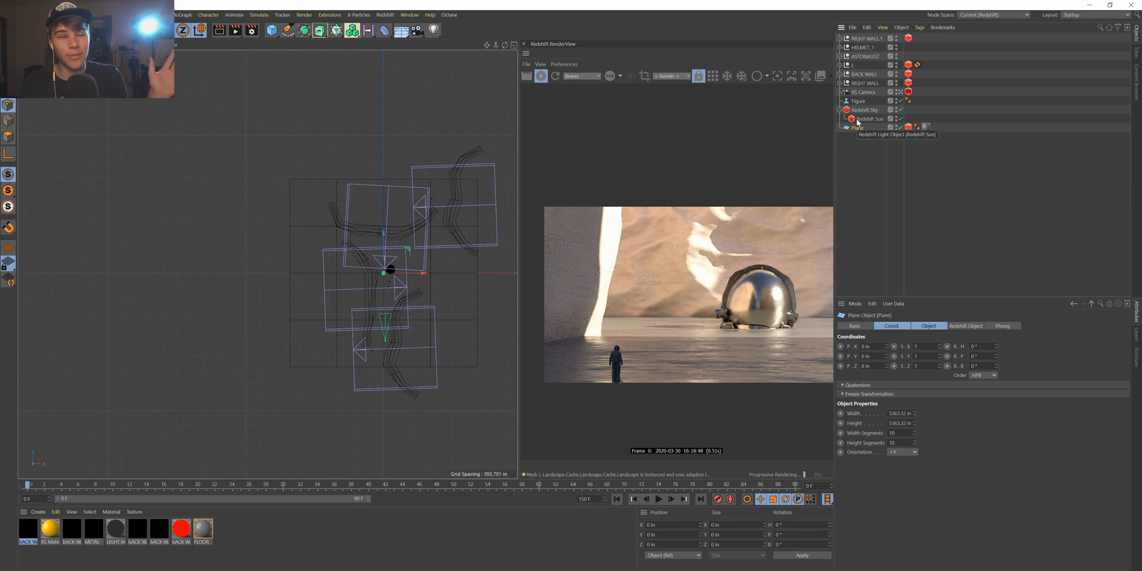
# Try to move the ASTONAUGT null along Z away from the camera, and undo the move.
pyautogui.scroll(5, 382, 311)
pyautogui.scroll(3, 382, 308)
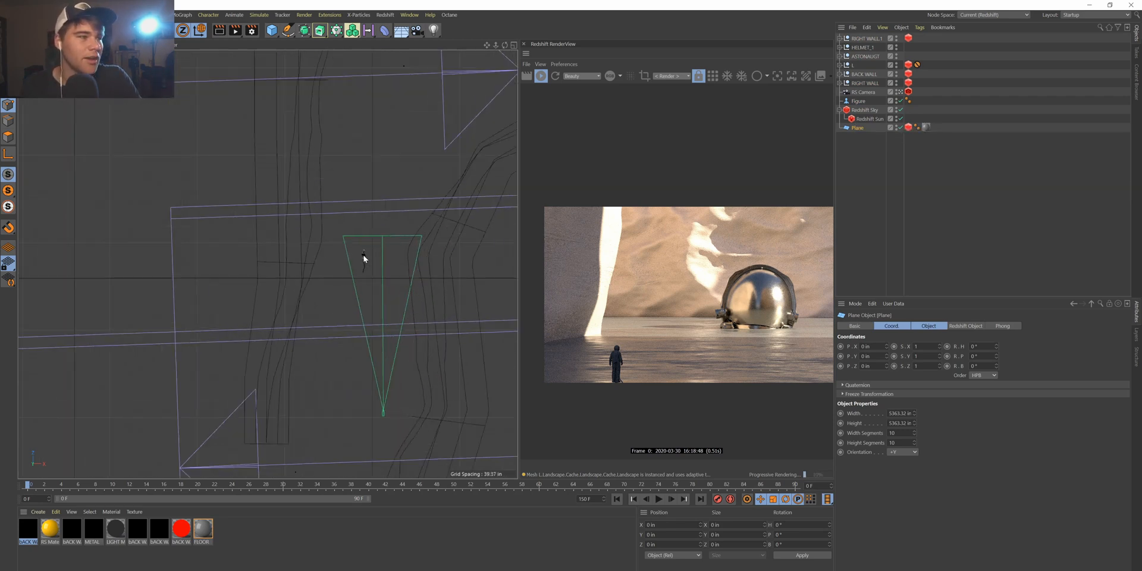
pyautogui.click(851, 101)
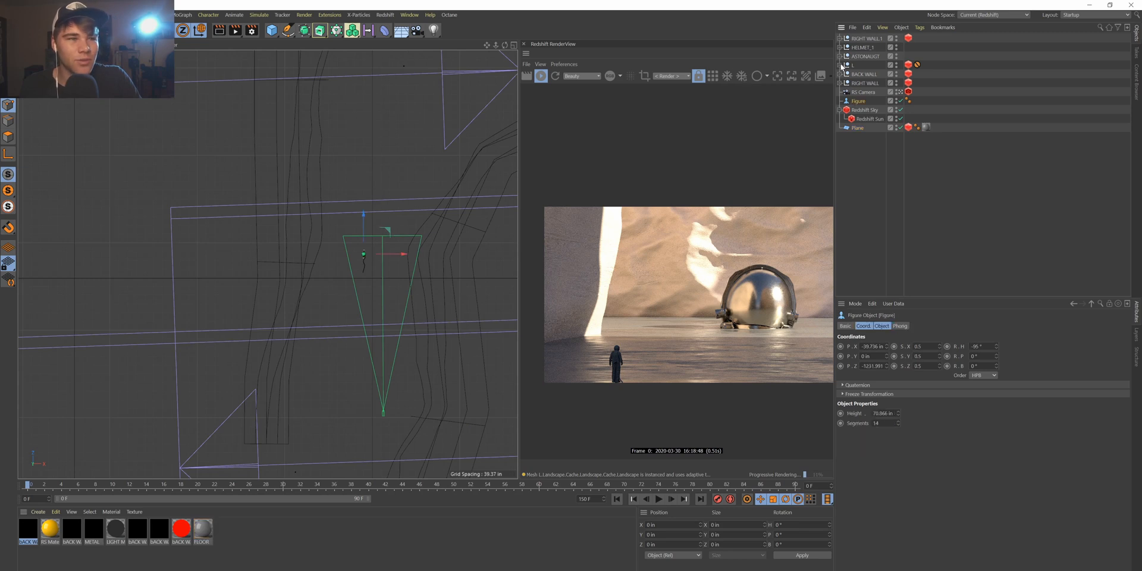
pyautogui.click(840, 57)
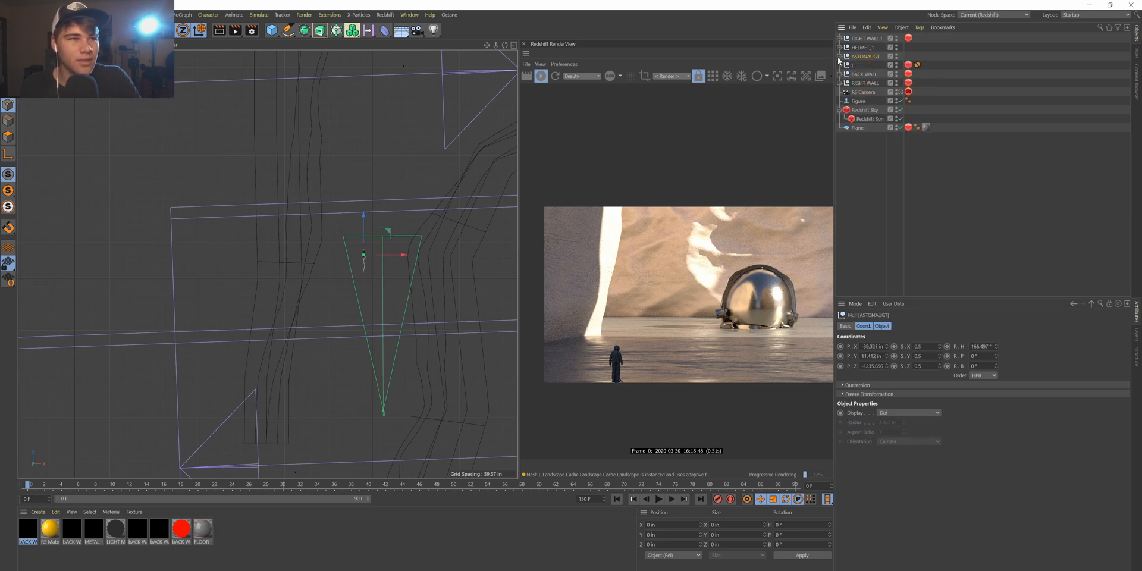
pyautogui.moveTo(365, 234); pyautogui.dragTo(367, 232)
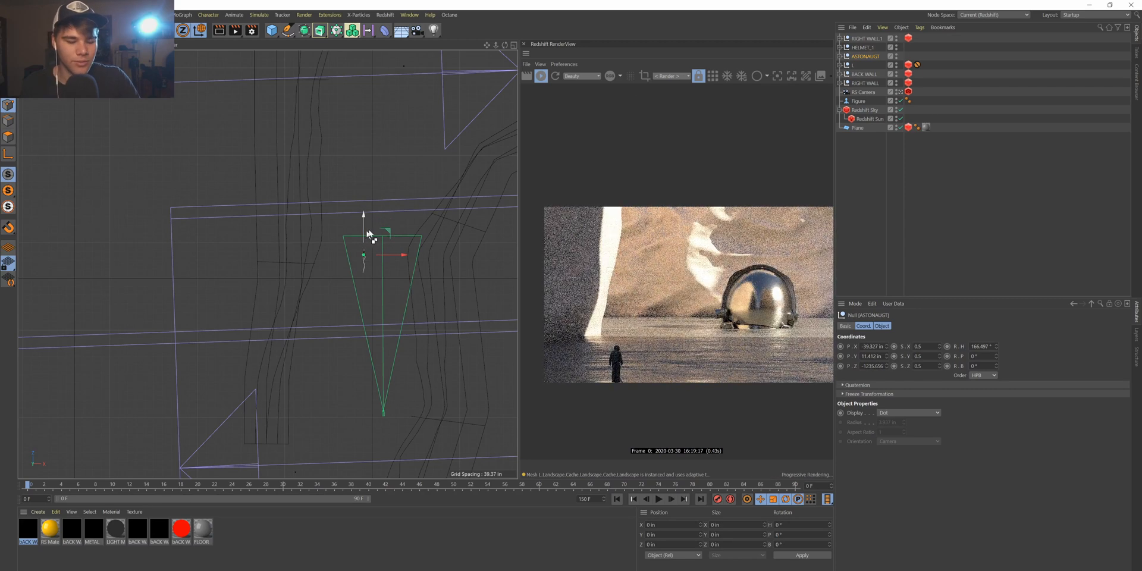
pyautogui.moveTo(364, 239); pyautogui.dragTo(365, 208)
pyautogui.hotkey('ctrl', 'z')
# Delete the Figure object standing at the astronaut's position.
pyautogui.scroll(10, 365, 252)
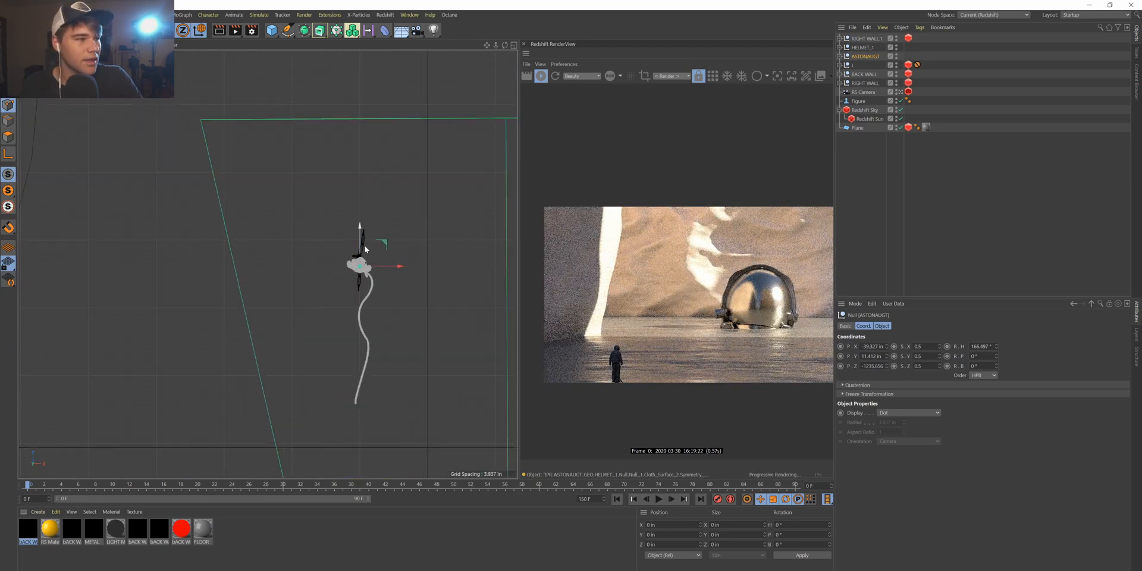
pyautogui.click(857, 101)
pyautogui.press('Delete')
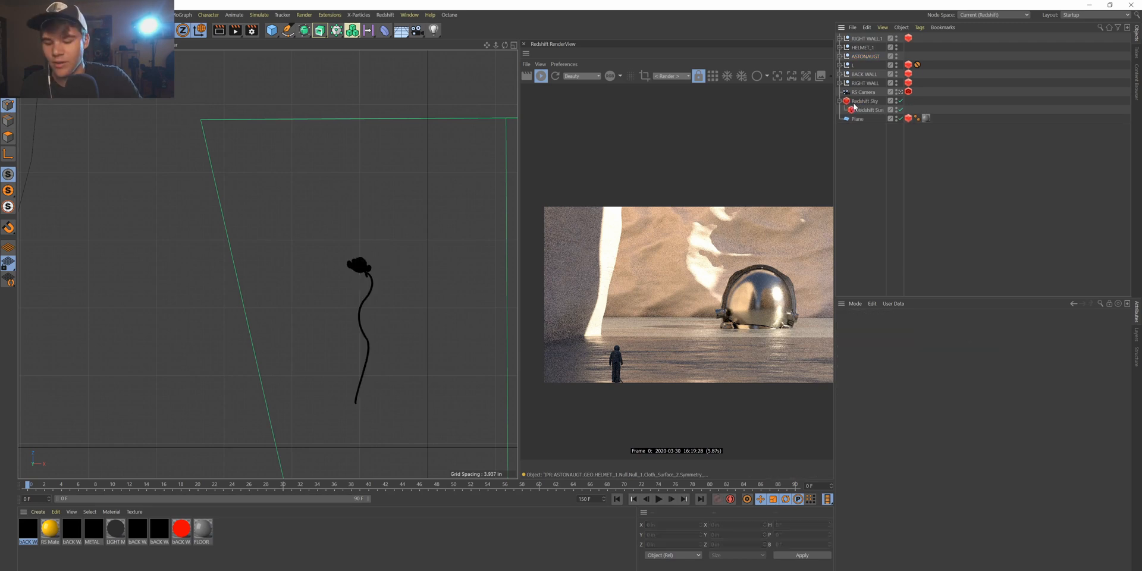
# Move the ASTONAUGT null deeper into the scene, to about -1138.5 in on Z, and deselect it.
pyautogui.click(856, 65)
pyautogui.click(863, 56)
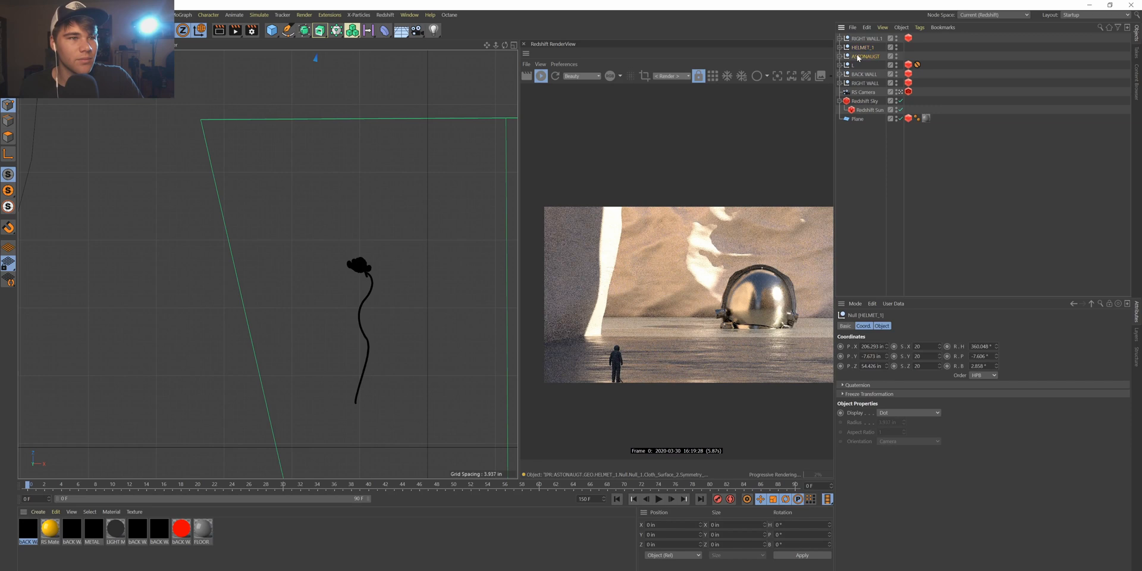
pyautogui.moveTo(360, 229); pyautogui.dragTo(365, 64)
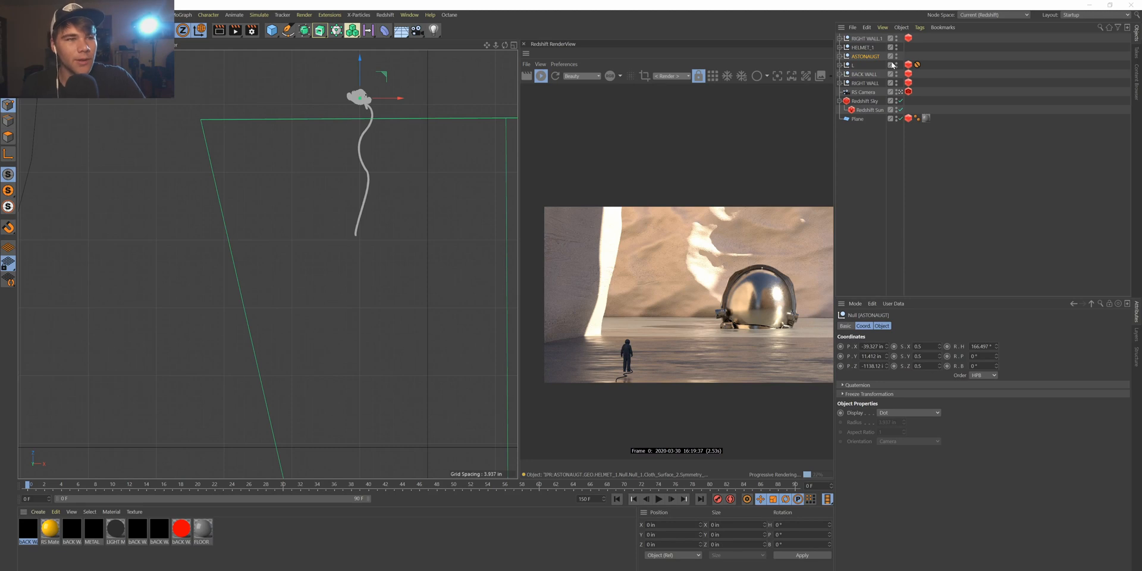
pyautogui.click(849, 207)
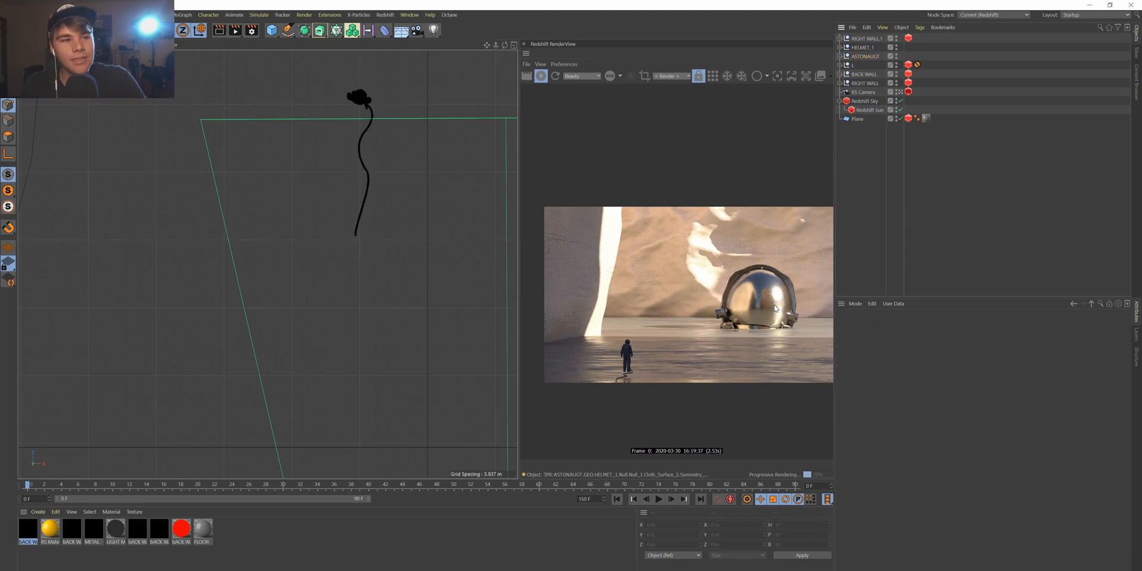
# Set the X scale of the BACK WALL null to 0.97.
pyautogui.scroll(-8, 775, 305)
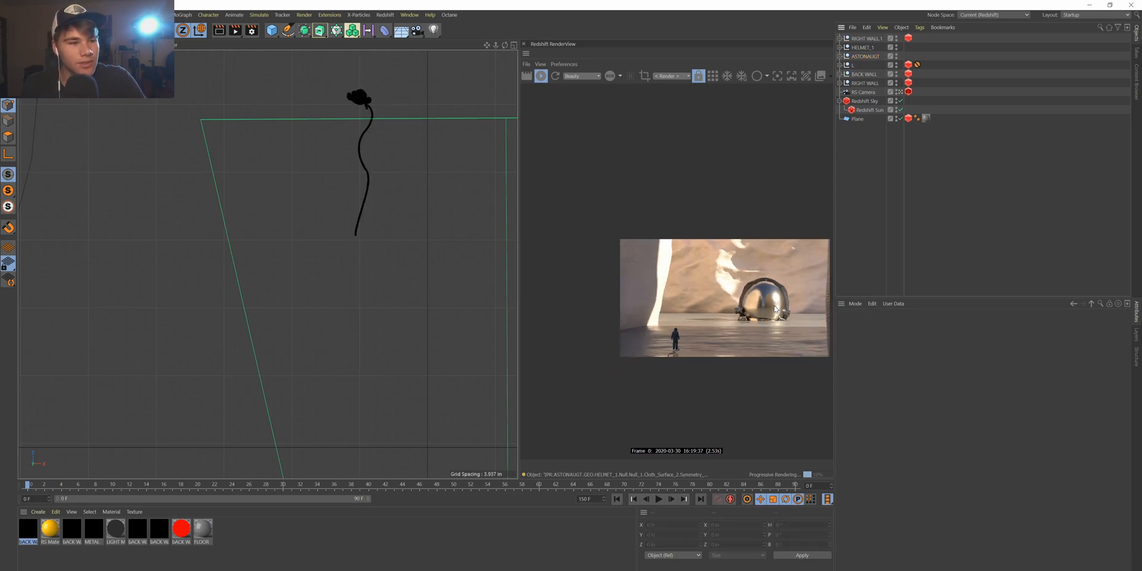
pyautogui.scroll(6, 812, 288)
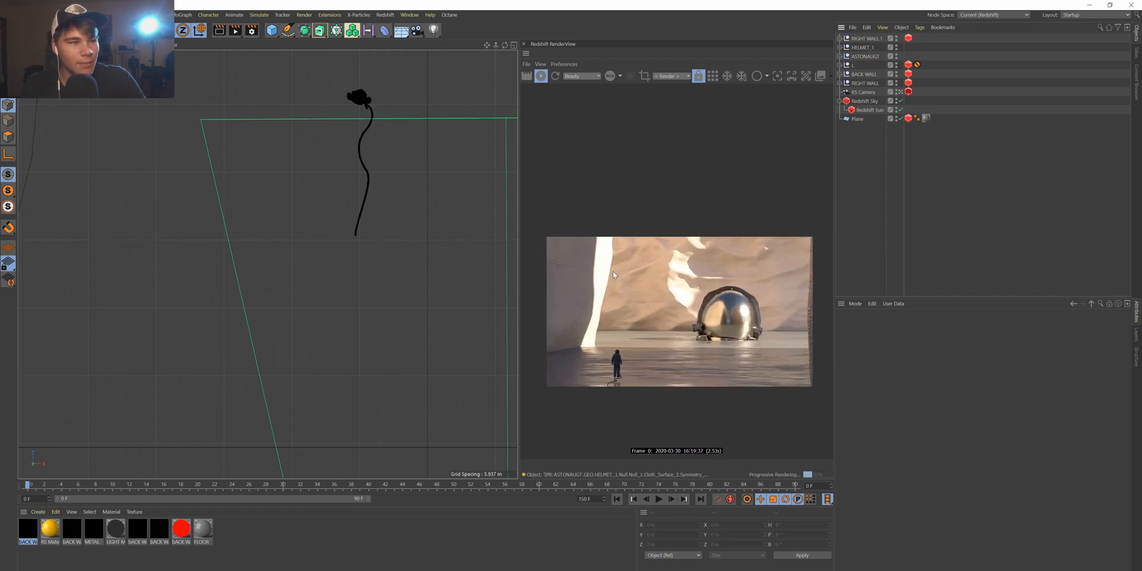
pyautogui.scroll(-10, 350, 145)
pyautogui.scroll(8, 354, 107)
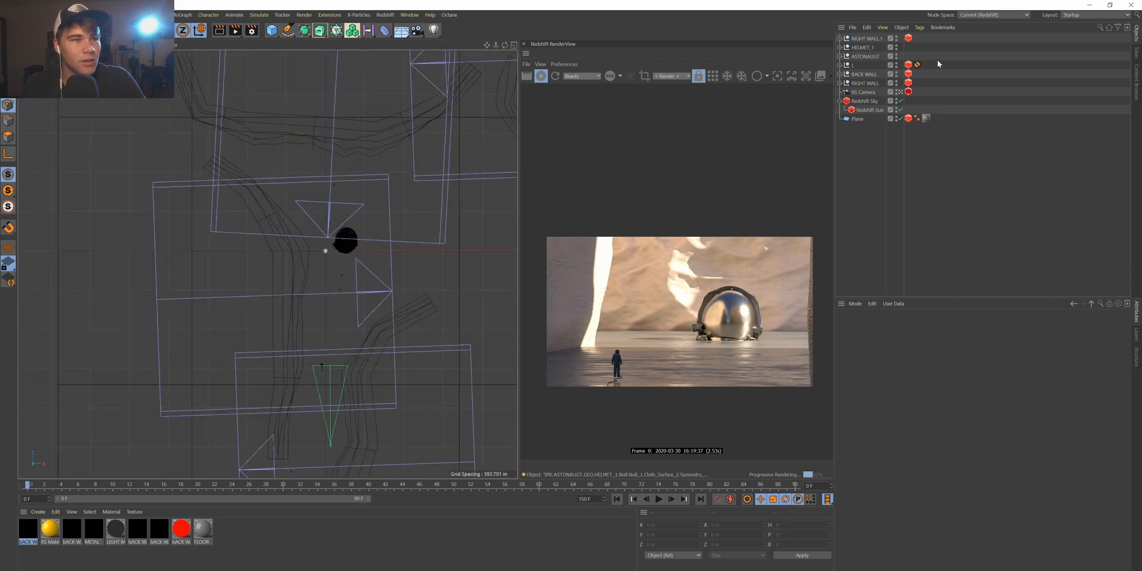
pyautogui.click(864, 74)
pyautogui.click(908, 326)
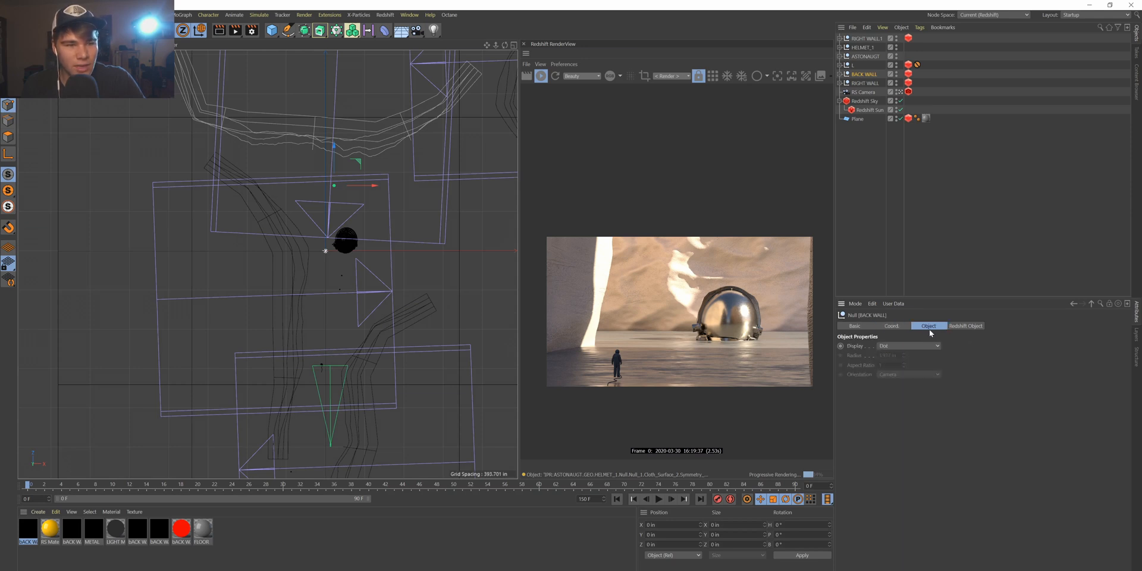
pyautogui.moveTo(940, 346); pyautogui.dragTo(940, 349)
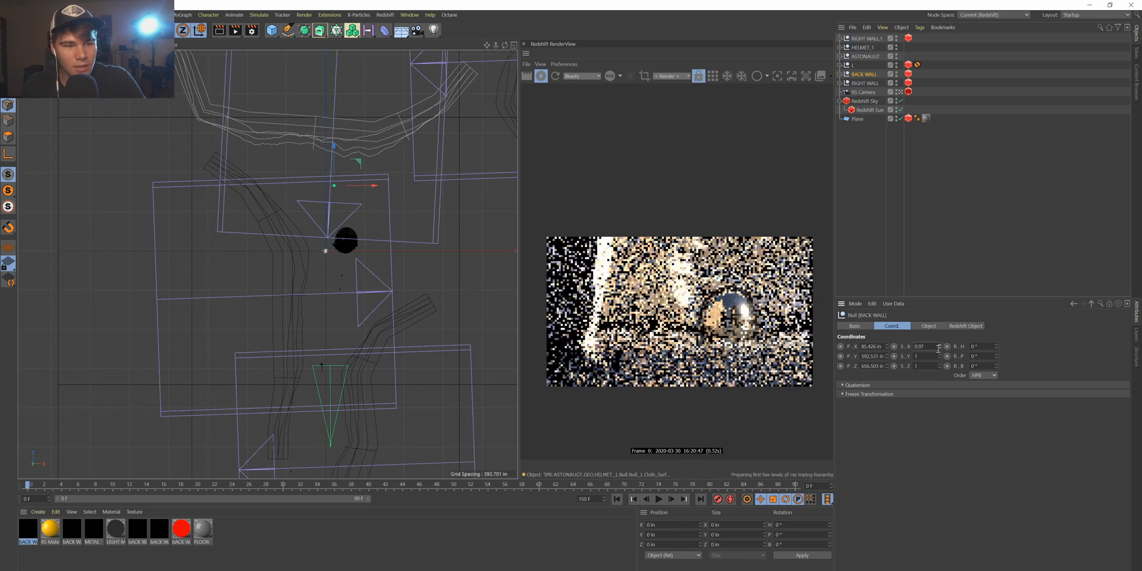
# Try different pitch rotations on the BACK WALL null and reset the pitch to 0°.
pyautogui.moveTo(997, 357); pyautogui.dragTo(997, 357)
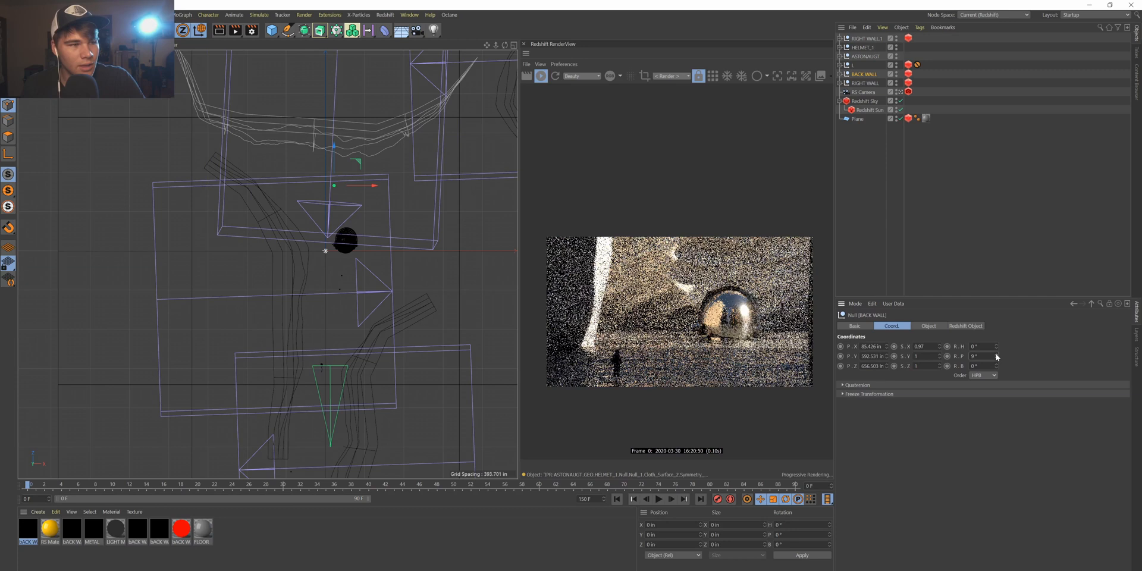
pyautogui.moveTo(998, 356); pyautogui.dragTo(998, 363)
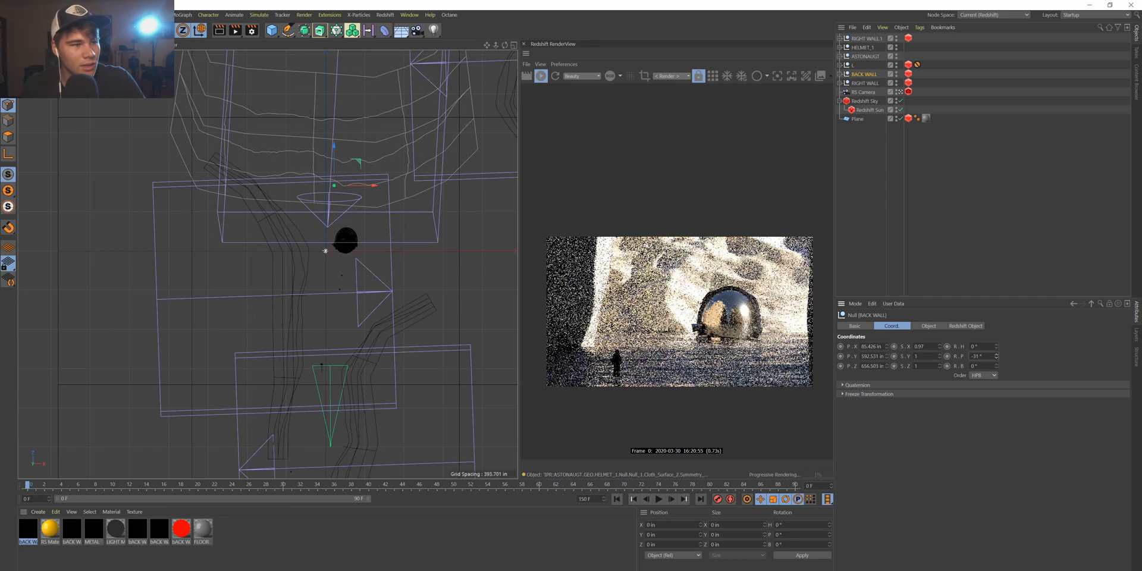
pyautogui.moveTo(997, 356); pyautogui.dragTo(997, 349)
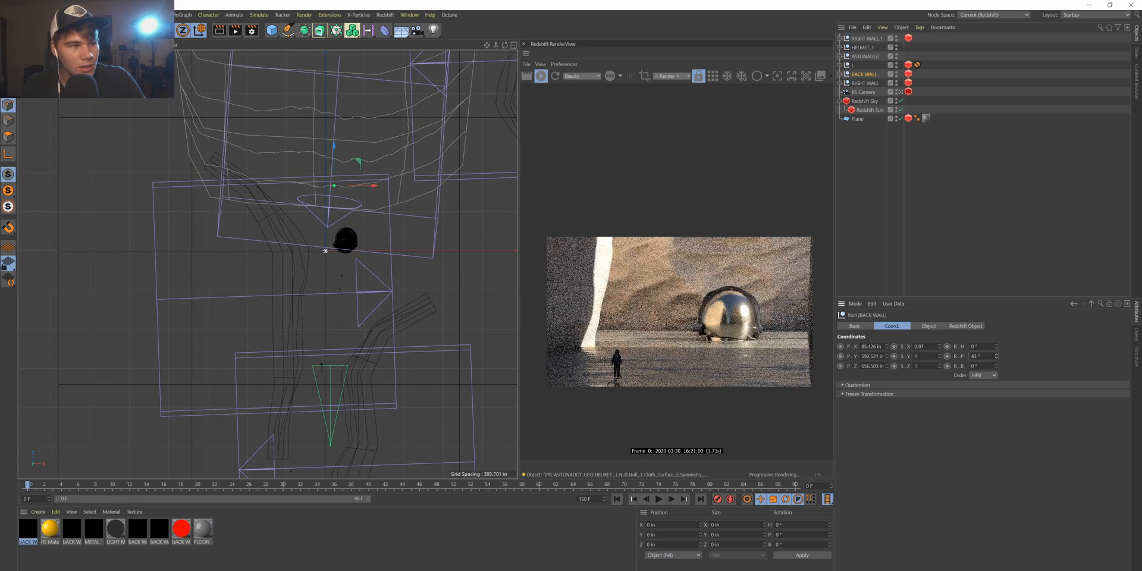
pyautogui.moveTo(997, 357); pyautogui.dragTo(998, 359)
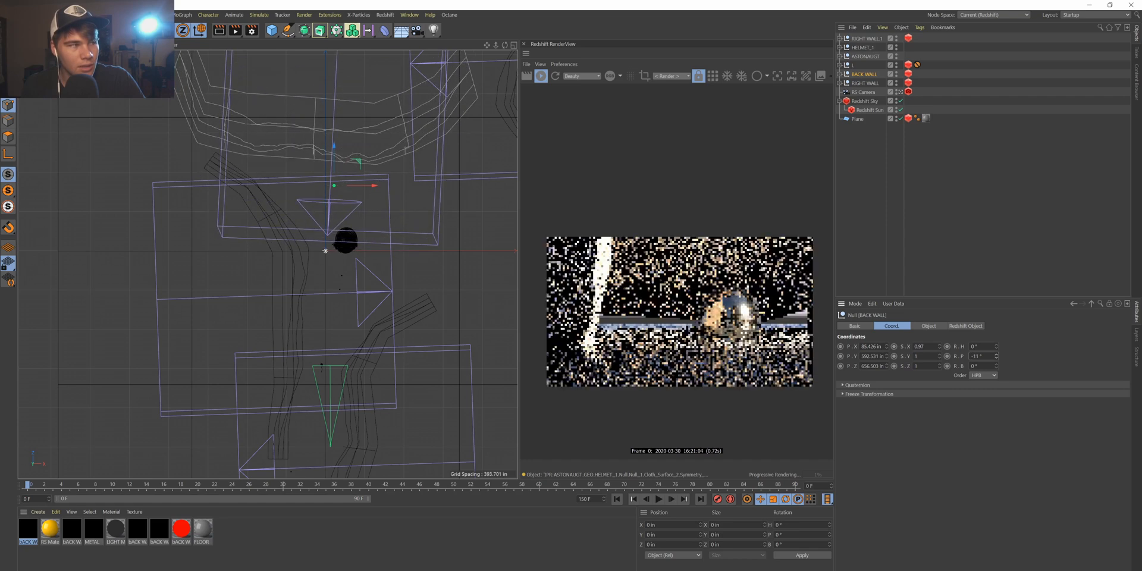
pyautogui.rightClick(997, 359)
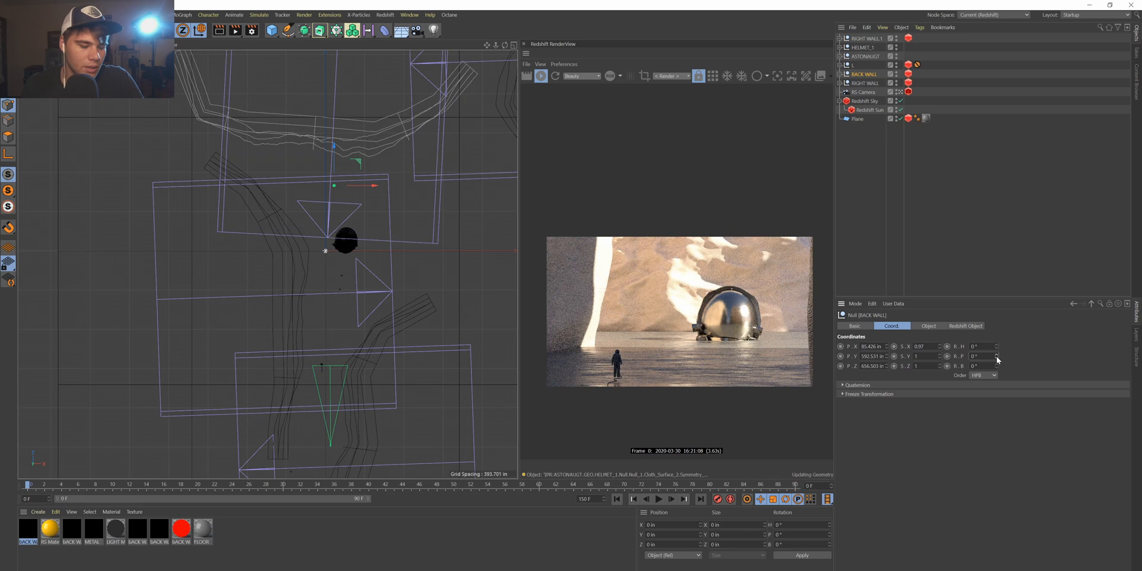
pyautogui.scroll(-1, 676, 342)
pyautogui.scroll(1, 676, 341)
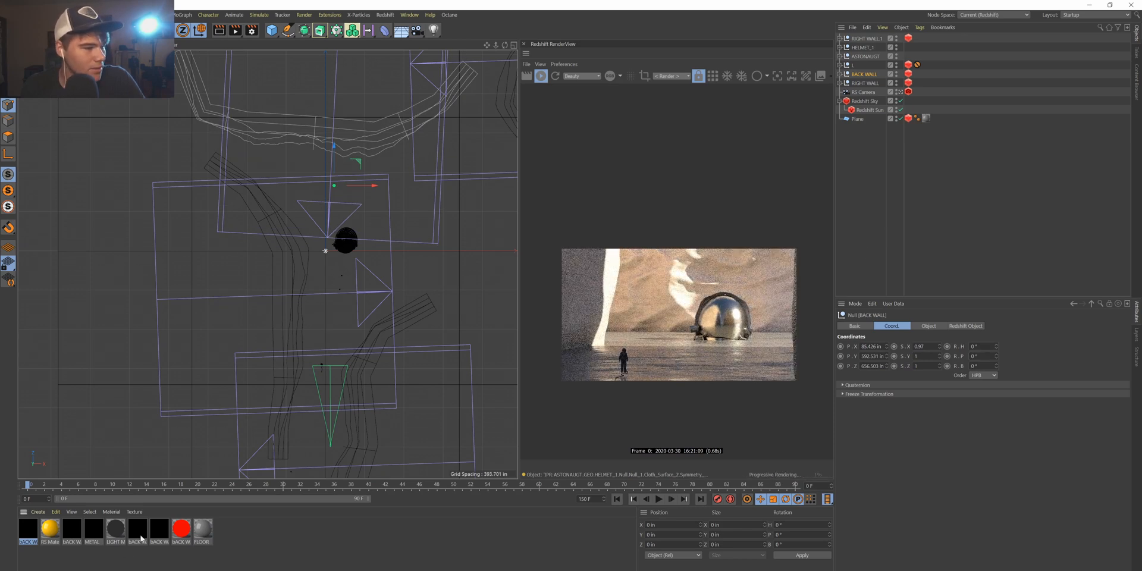
# Expand the wall nulls and reorder RIGHT WALL.1 to sit directly above L in the object list.
pyautogui.click(840, 75)
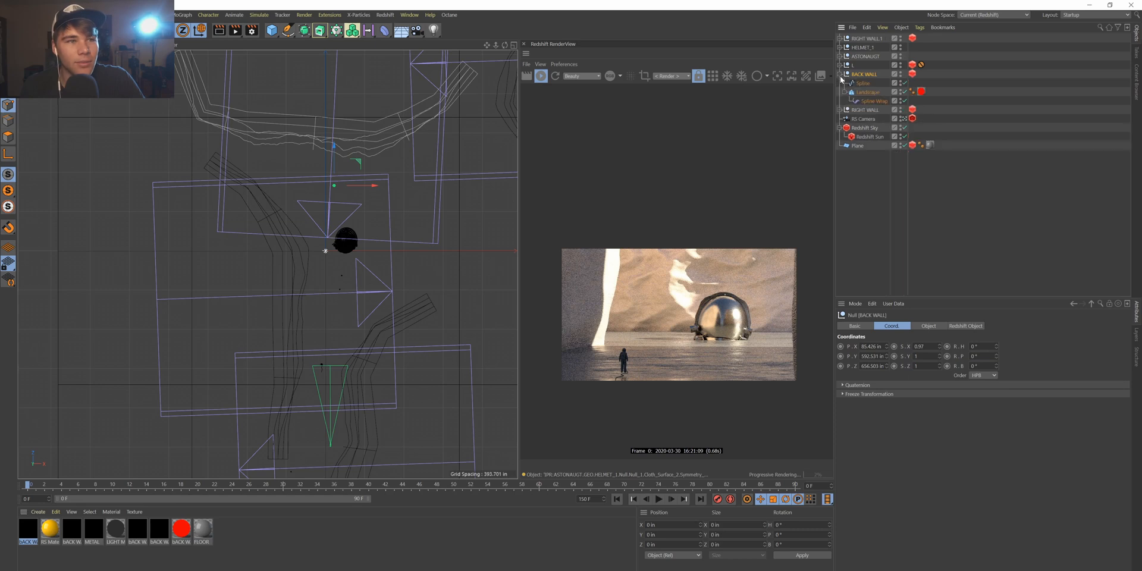
pyautogui.click(839, 66)
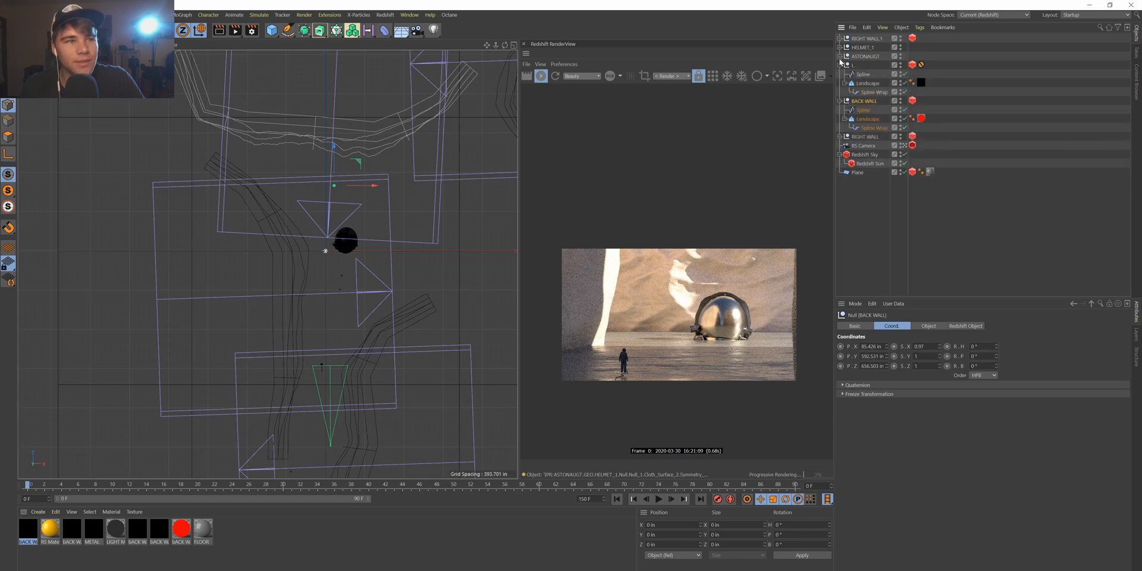
pyautogui.moveTo(855, 38); pyautogui.dragTo(854, 64)
pyautogui.click(840, 56)
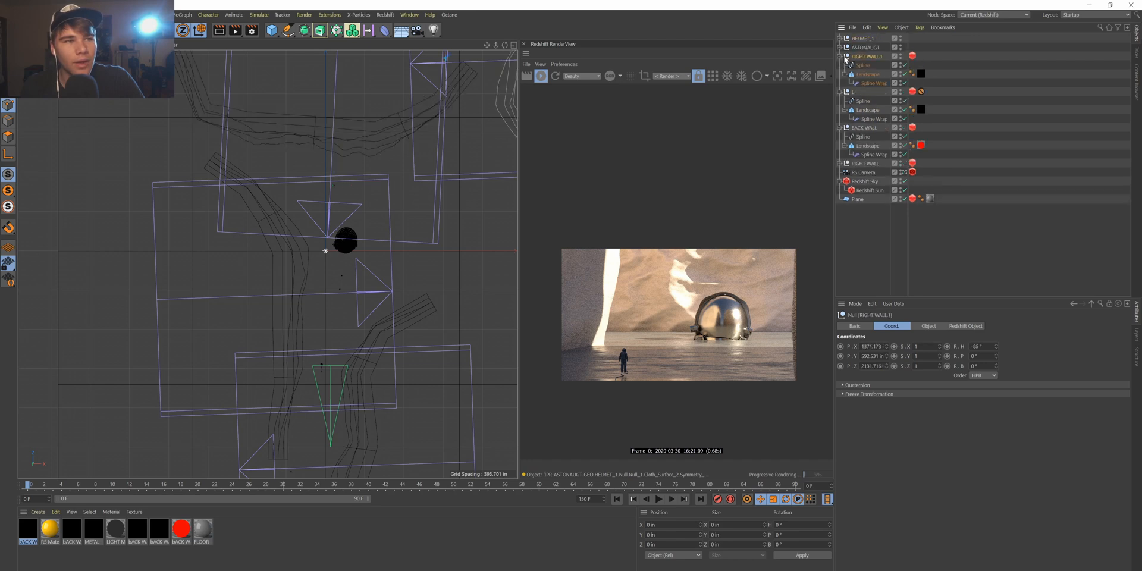
# Replace the black materials on the L and RIGHT WALL.1 landscapes with the red BACK WALL material.
pyautogui.click(921, 74)
pyautogui.click(922, 108)
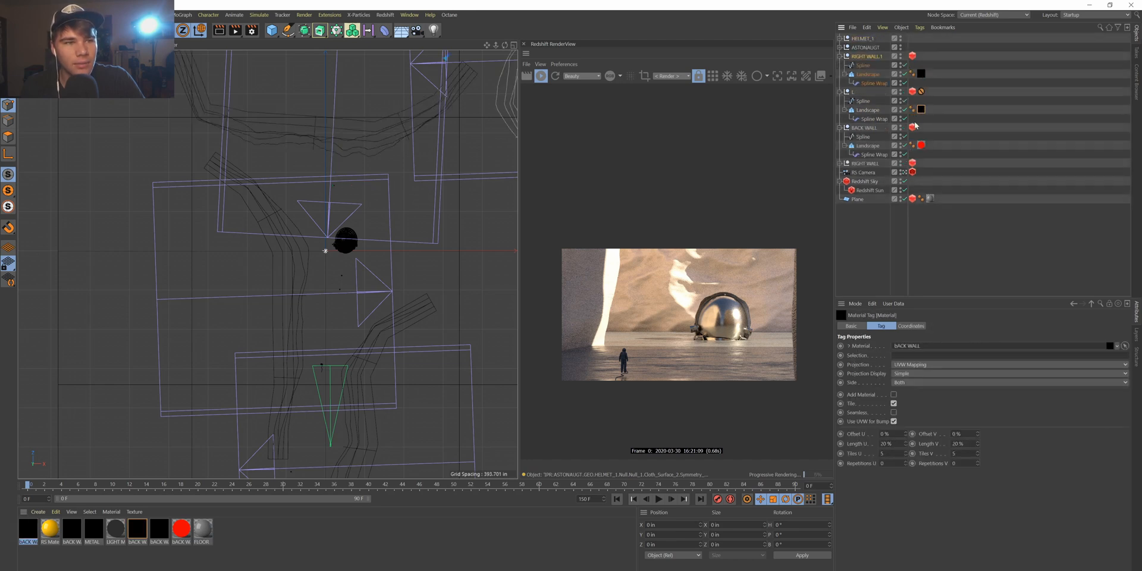
pyautogui.doubleClick(921, 145)
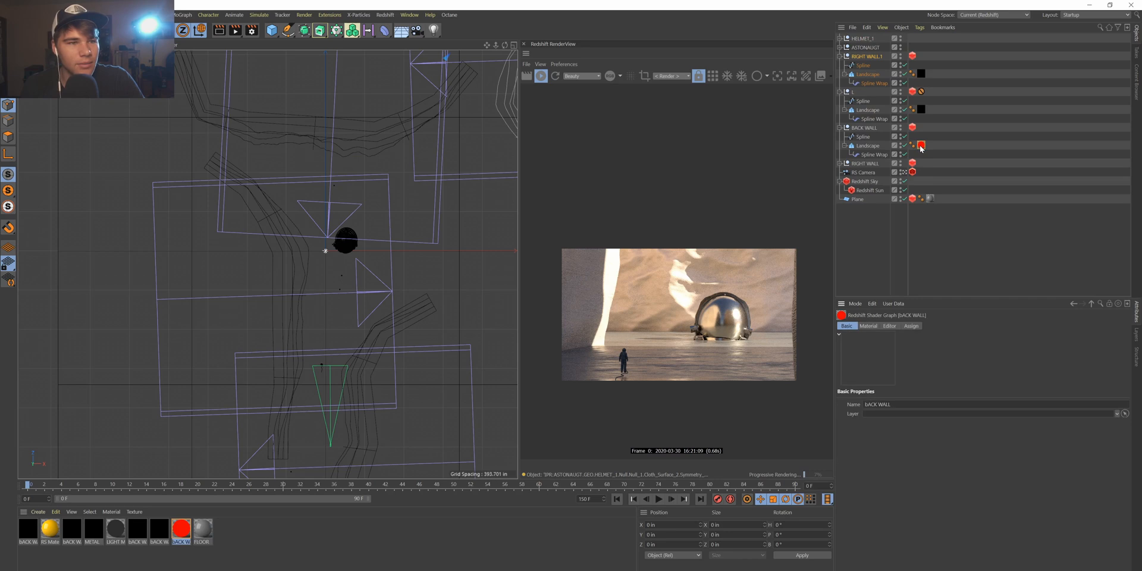
pyautogui.moveTo(170, 538); pyautogui.dragTo(922, 110)
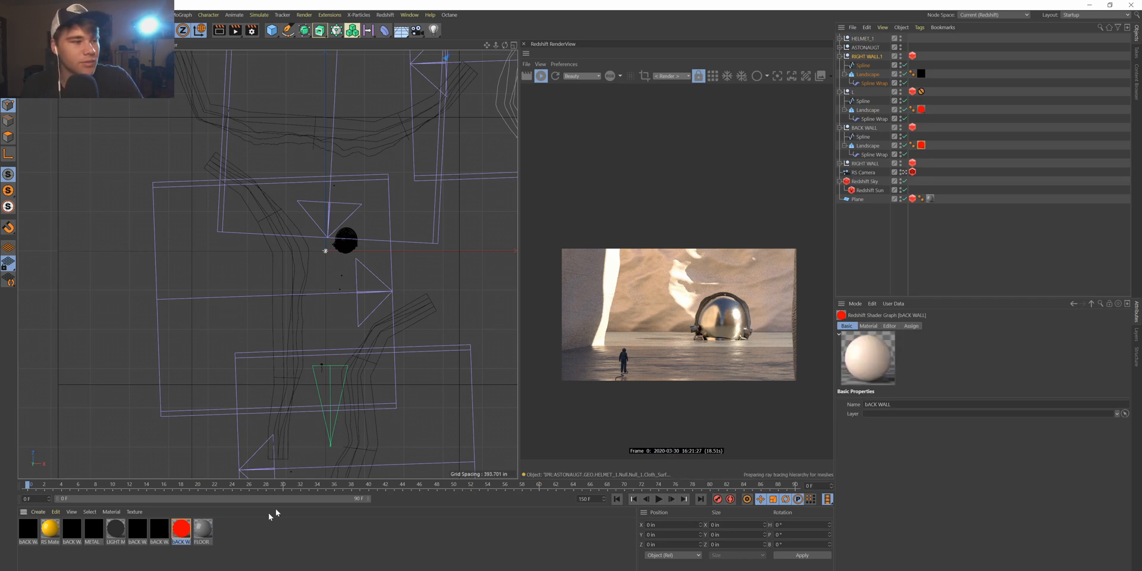
pyautogui.moveTo(680, 185); pyautogui.dragTo(922, 74)
# In the red BACK WALL material, disconnect the texture from the reflection weight and set back-lighting to white with a weight of 1.
pyautogui.doubleClick(181, 529)
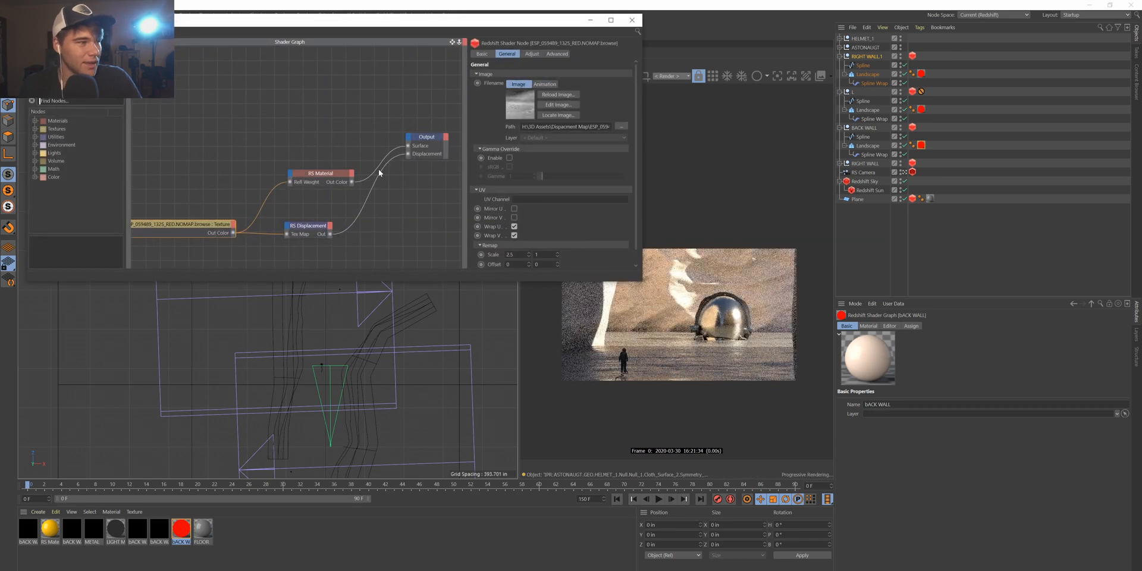
pyautogui.doubleClick(289, 182)
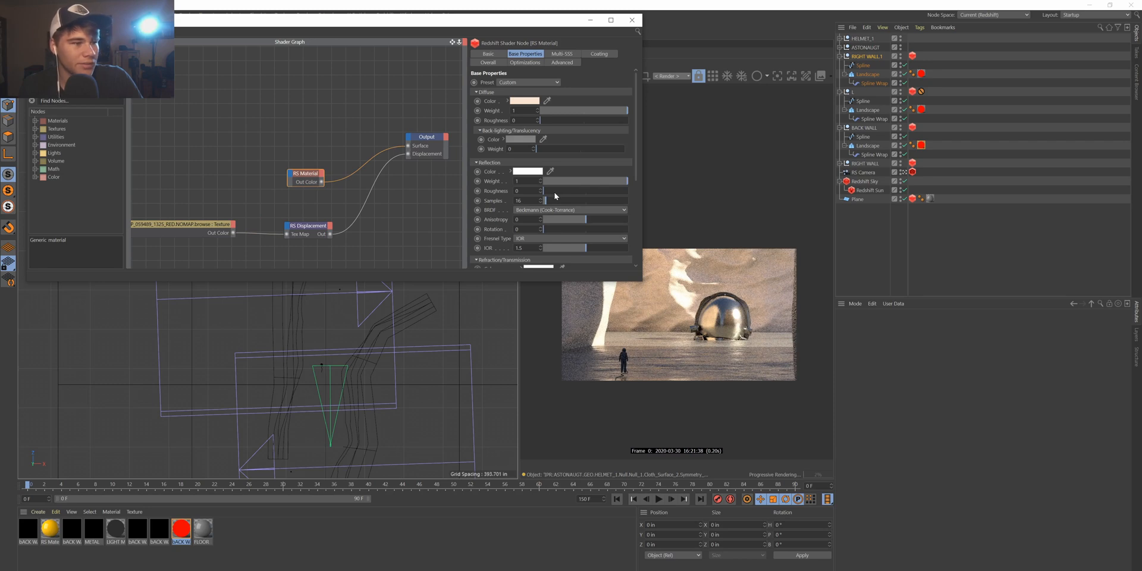
pyautogui.click(532, 140)
pyautogui.moveTo(529, 158); pyautogui.dragTo(623, 171)
pyautogui.click(499, 172)
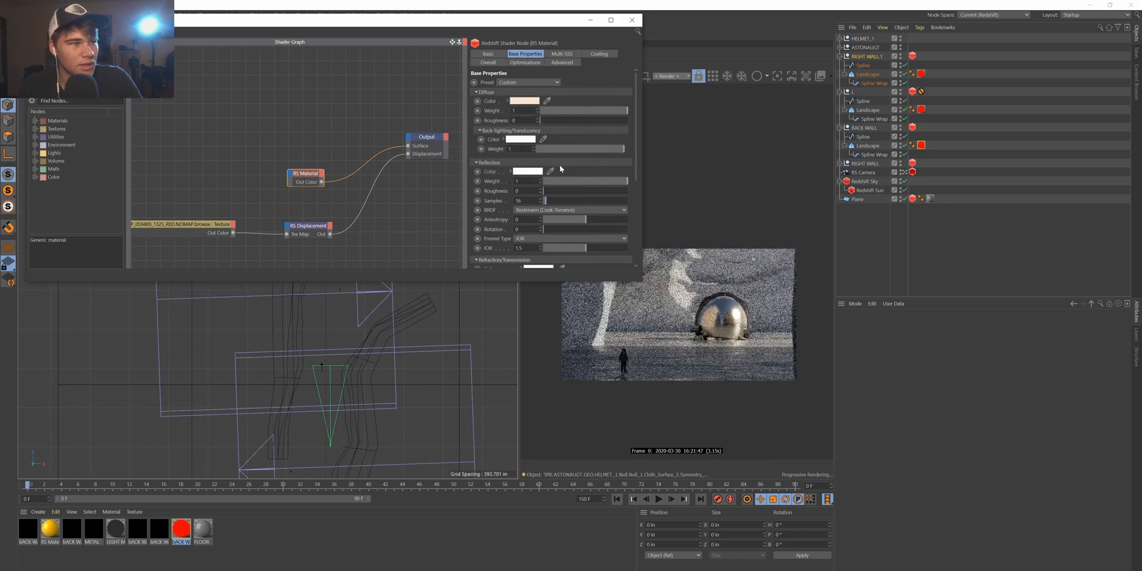
# Tint the back-lighting color of the BACK WALL material a pale warm peach.
pyautogui.moveTo(571, 19); pyautogui.dragTo(439, 156)
pyautogui.scroll(4, 630, 334)
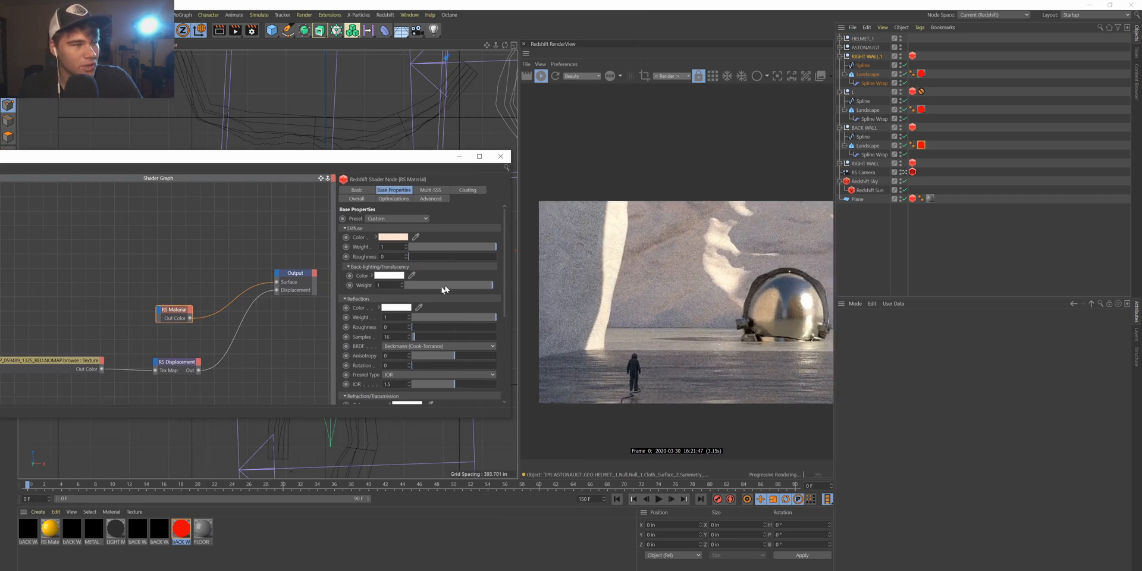
pyautogui.moveTo(440, 287); pyautogui.dragTo(543, 287)
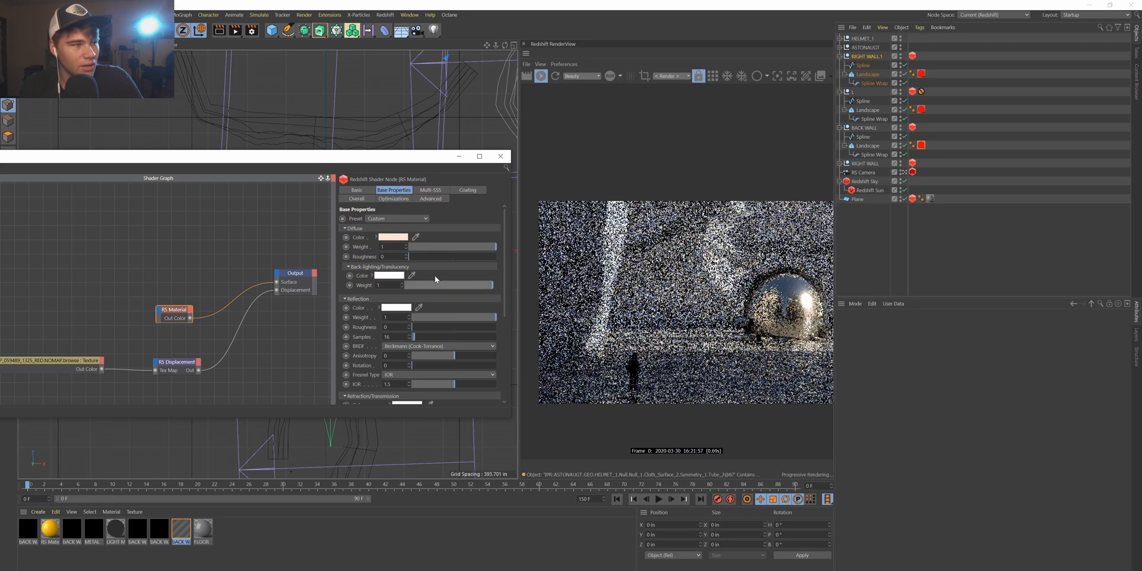
pyautogui.click(382, 275)
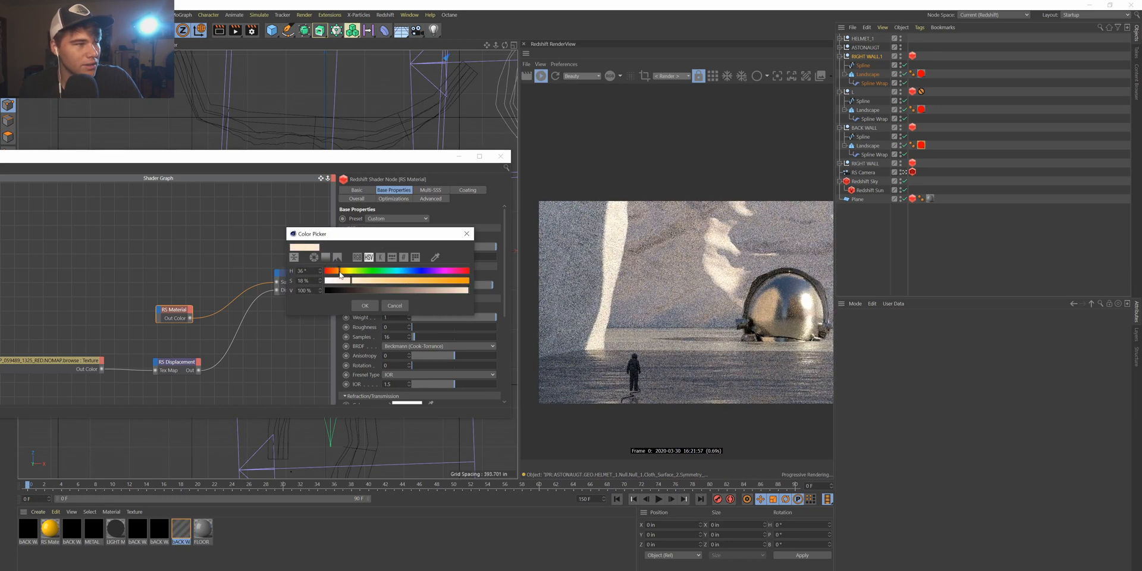
pyautogui.click(365, 305)
pyautogui.click(388, 275)
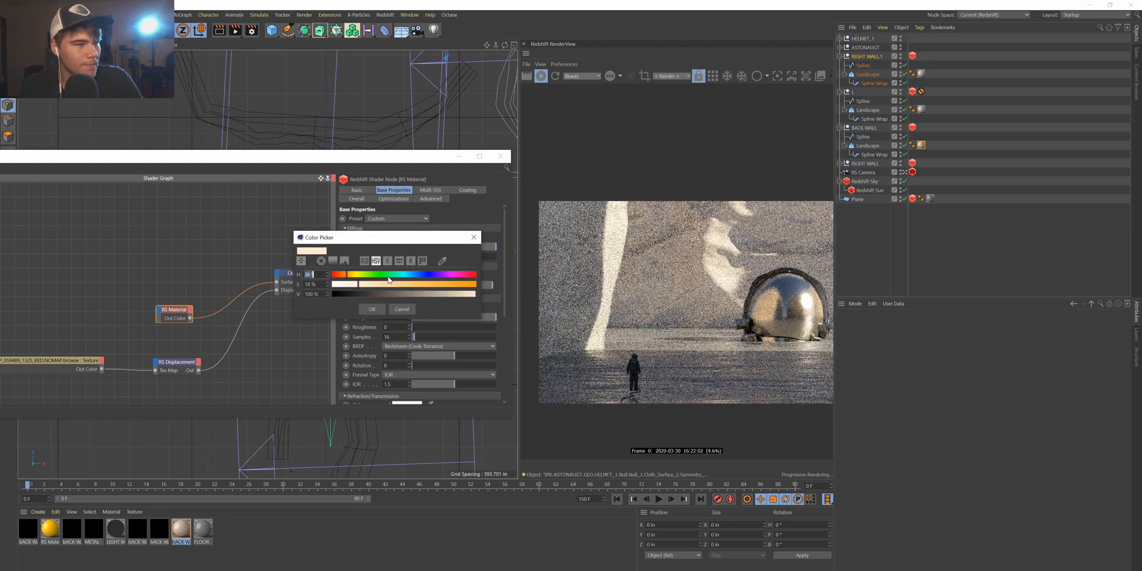
pyautogui.click(372, 309)
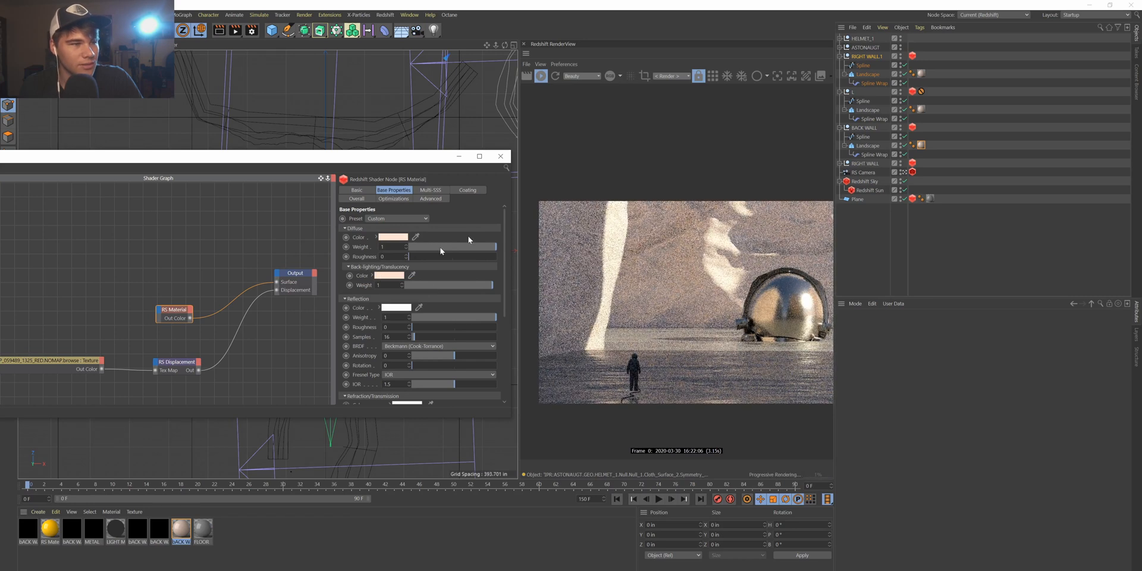
# Switch the render view to bucket rendering and examine the walls, helmet and astronaut at different magnifications.
pyautogui.click(712, 76)
pyautogui.scroll(-3, 736, 314)
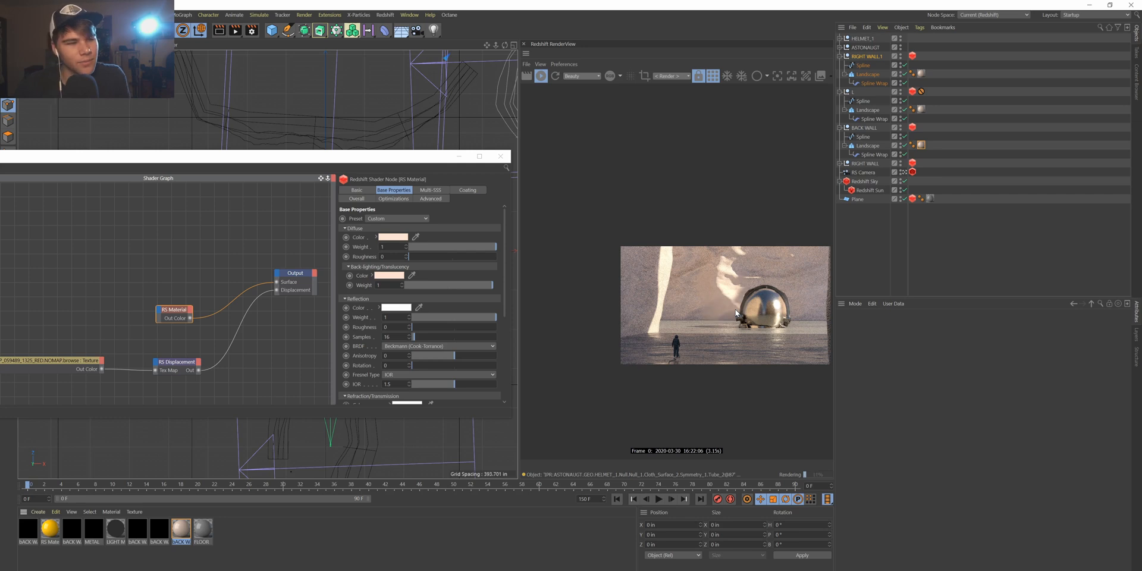
pyautogui.scroll(-2, 732, 313)
pyautogui.scroll(4, 731, 313)
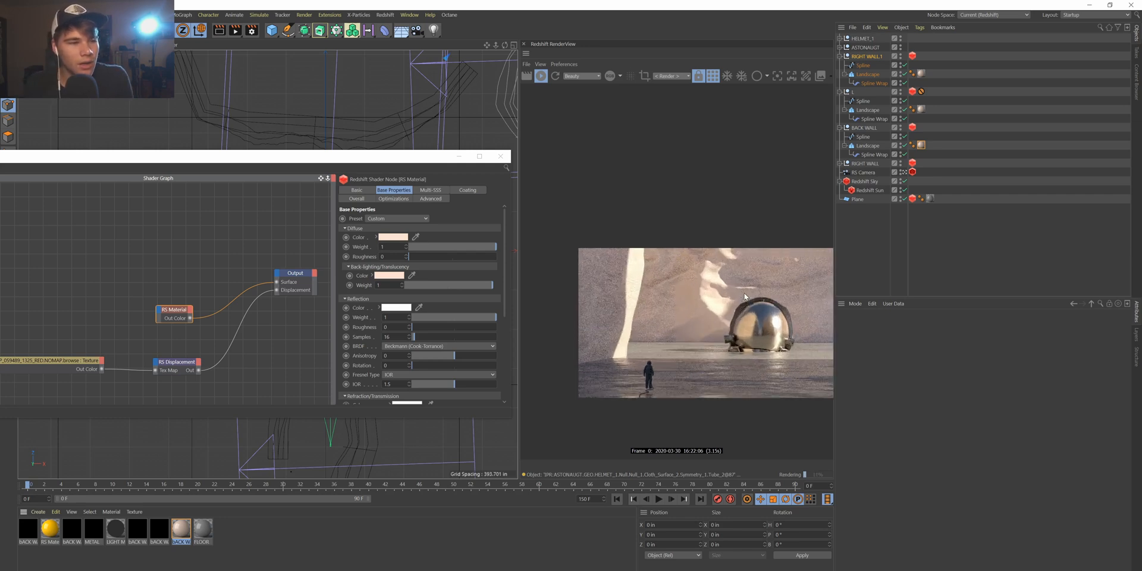
pyautogui.scroll(5, 683, 322)
pyautogui.scroll(-2, 683, 322)
pyautogui.scroll(-4, 683, 319)
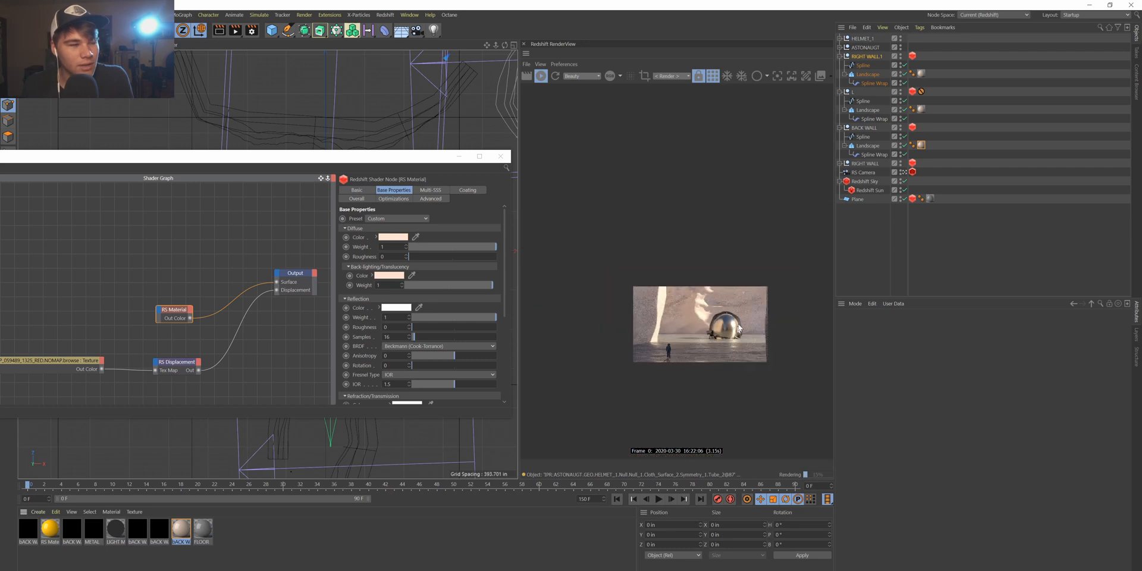
pyautogui.scroll(3, 651, 316)
pyautogui.scroll(-3, 633, 315)
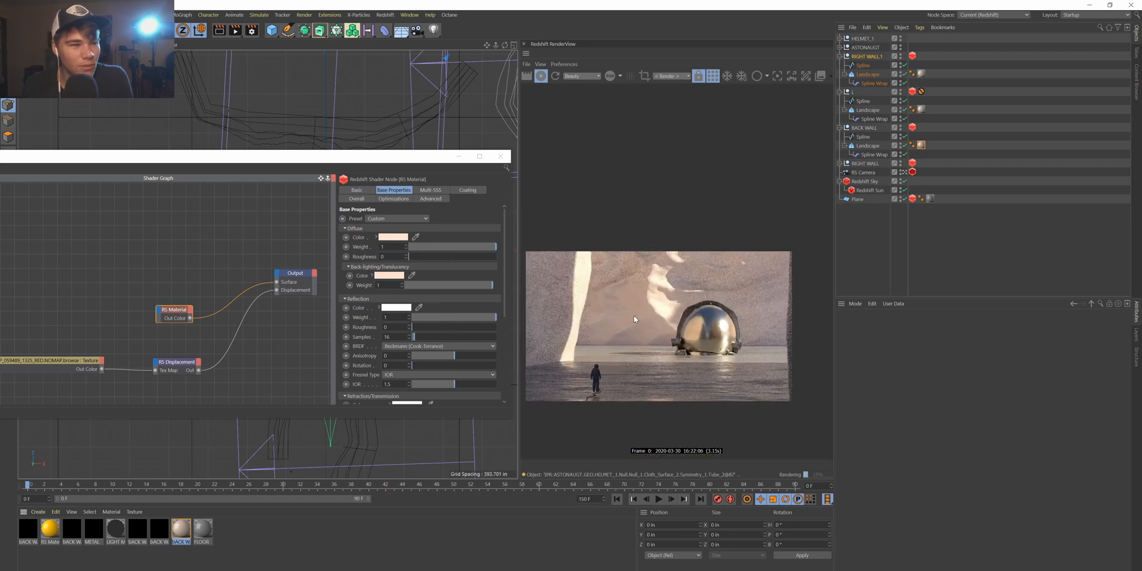
pyautogui.scroll(1, 593, 325)
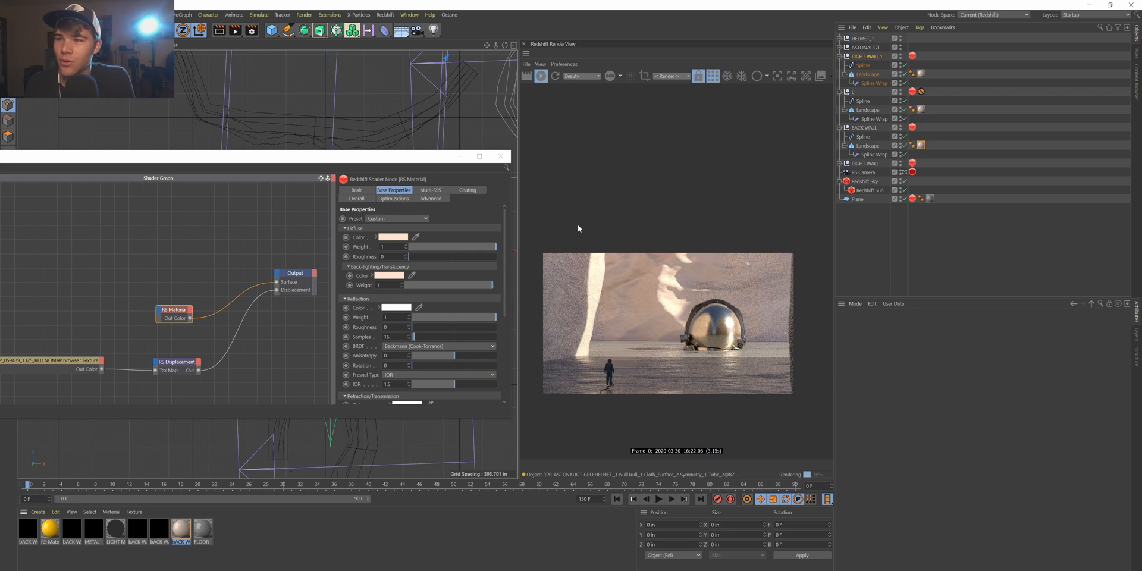
# Close the shader graph and review the Redshift Sky's sky, sun and override settings.
pyautogui.moveTo(372, 160); pyautogui.dragTo(878, 427)
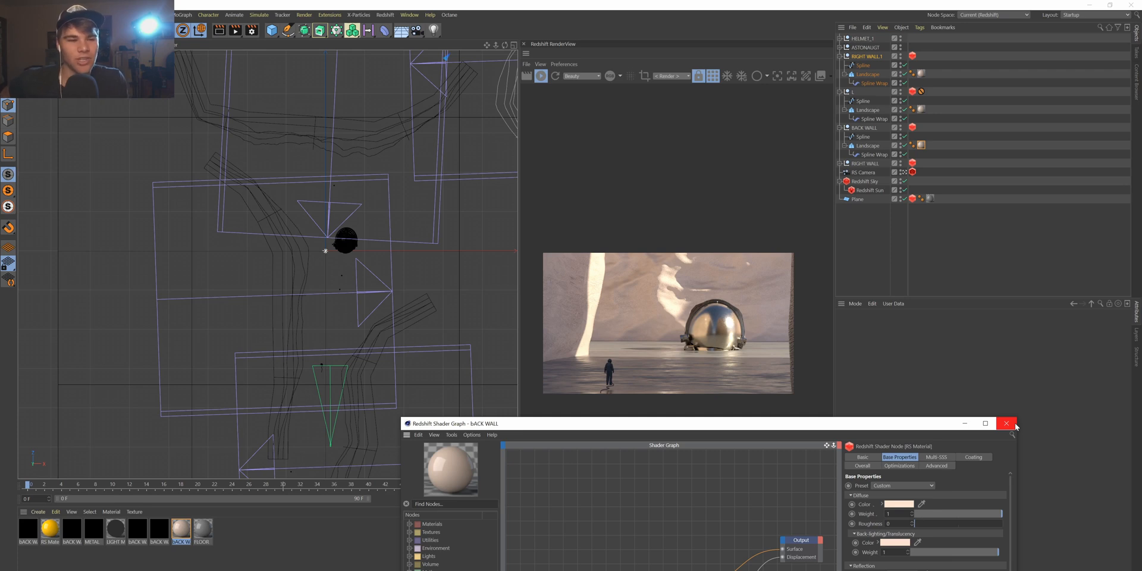
pyautogui.click(1015, 425)
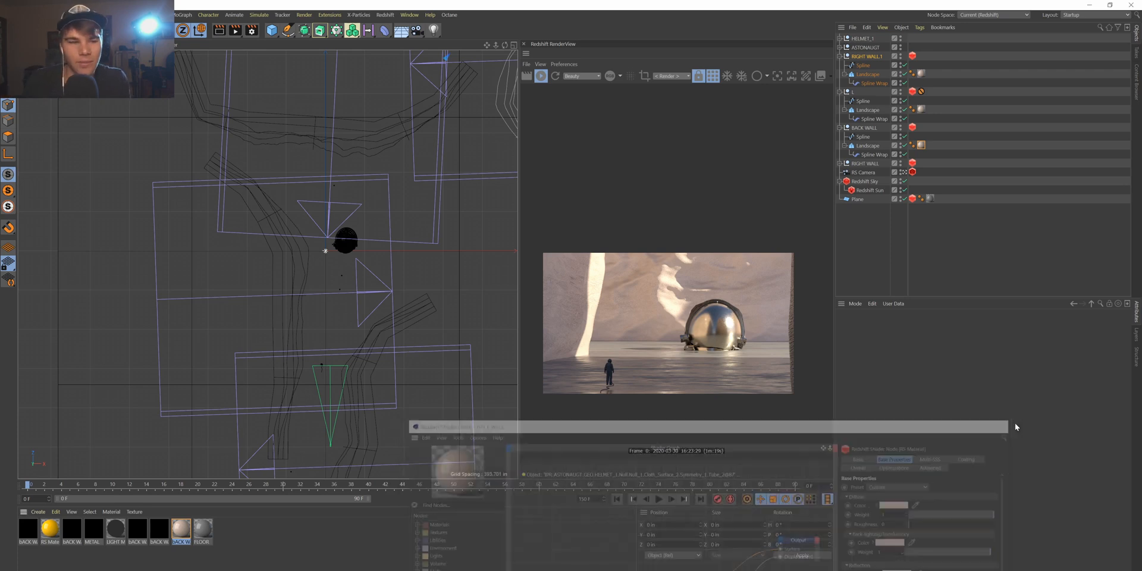
pyautogui.scroll(3, 755, 313)
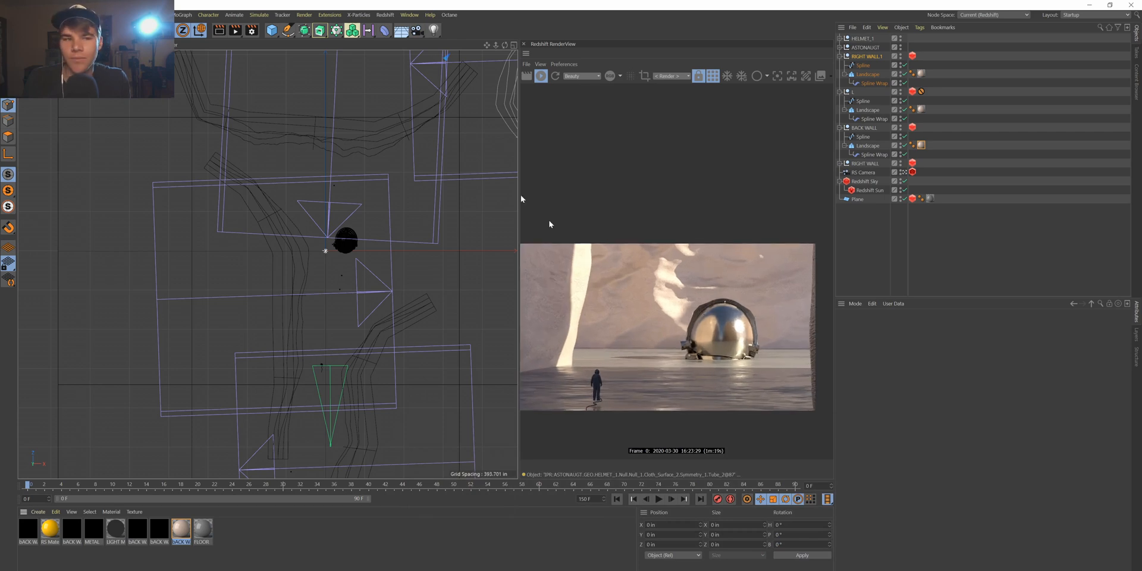
pyautogui.click(865, 181)
pyautogui.click(899, 326)
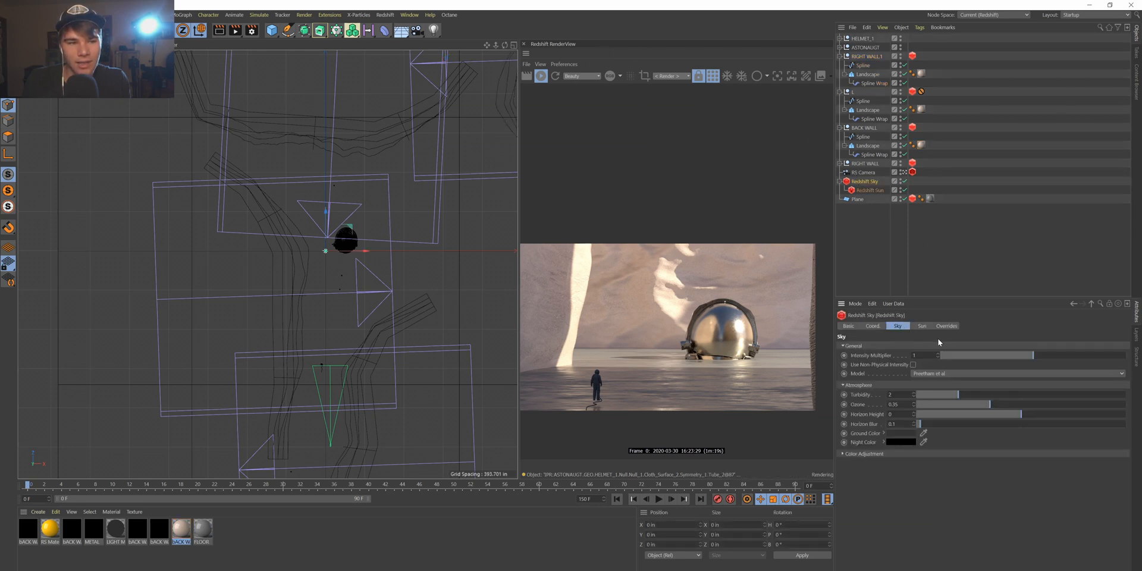
pyautogui.click(923, 326)
pyautogui.click(945, 326)
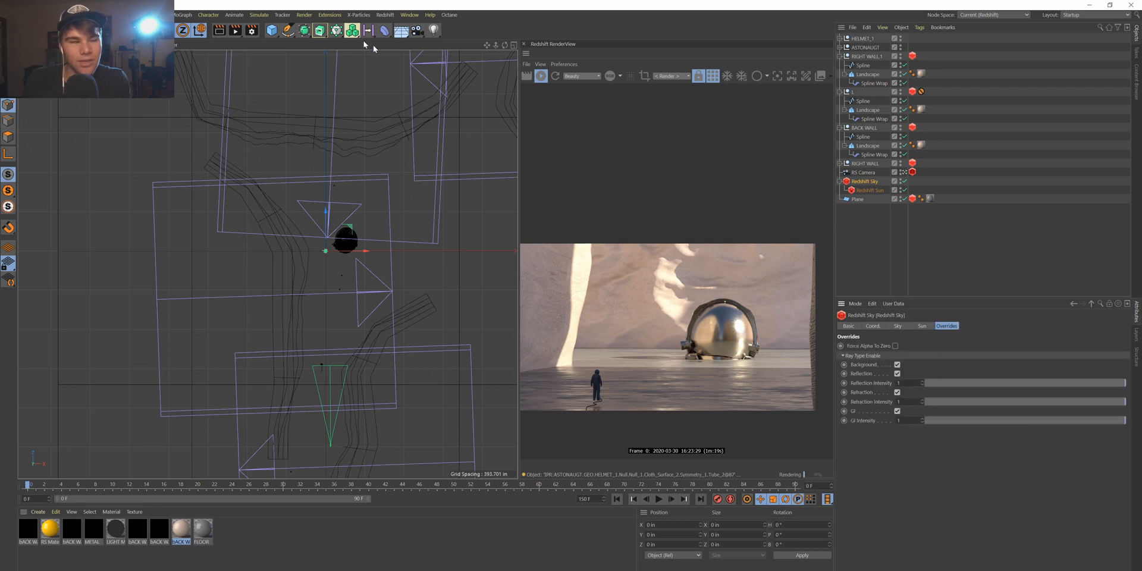
# Add a Redshift Dome Light and disable the Redshift Sky together with its sun.
pyautogui.click(385, 14)
pyautogui.moveTo(411, 39)
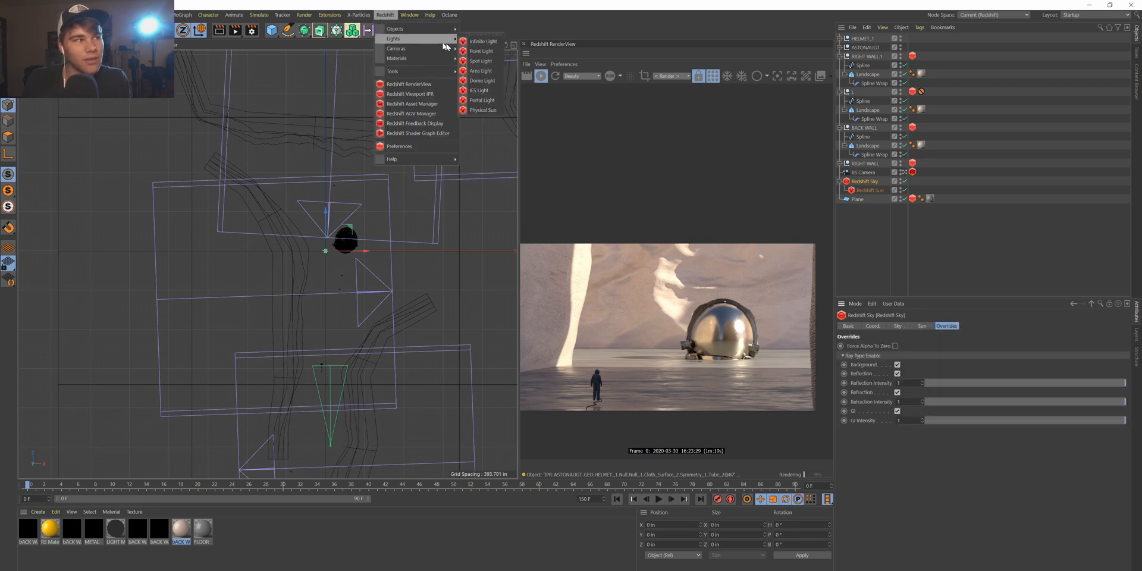
pyautogui.click(482, 81)
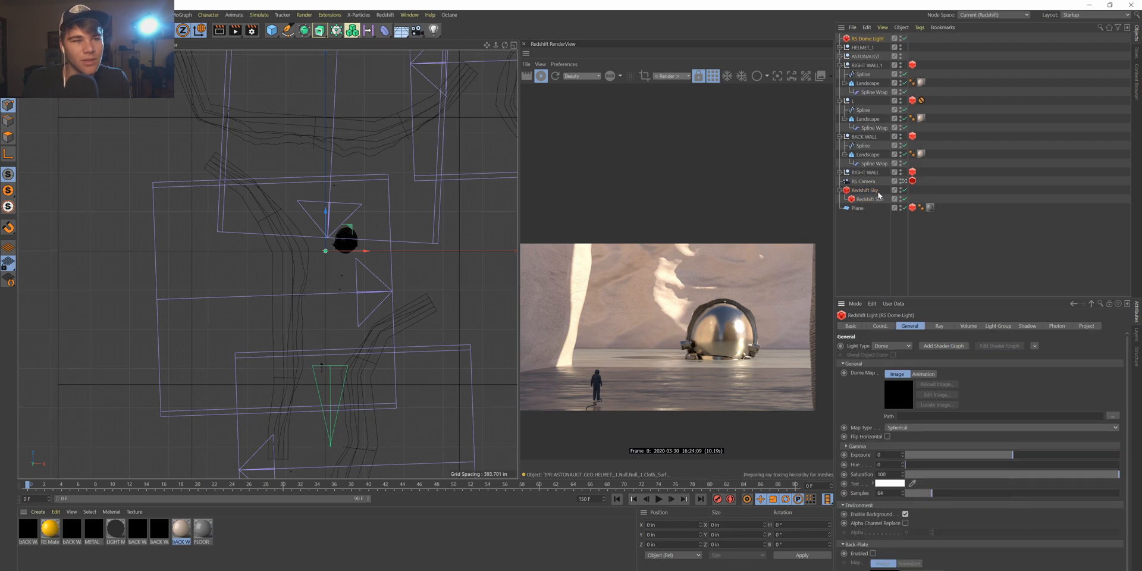
pyautogui.click(904, 190)
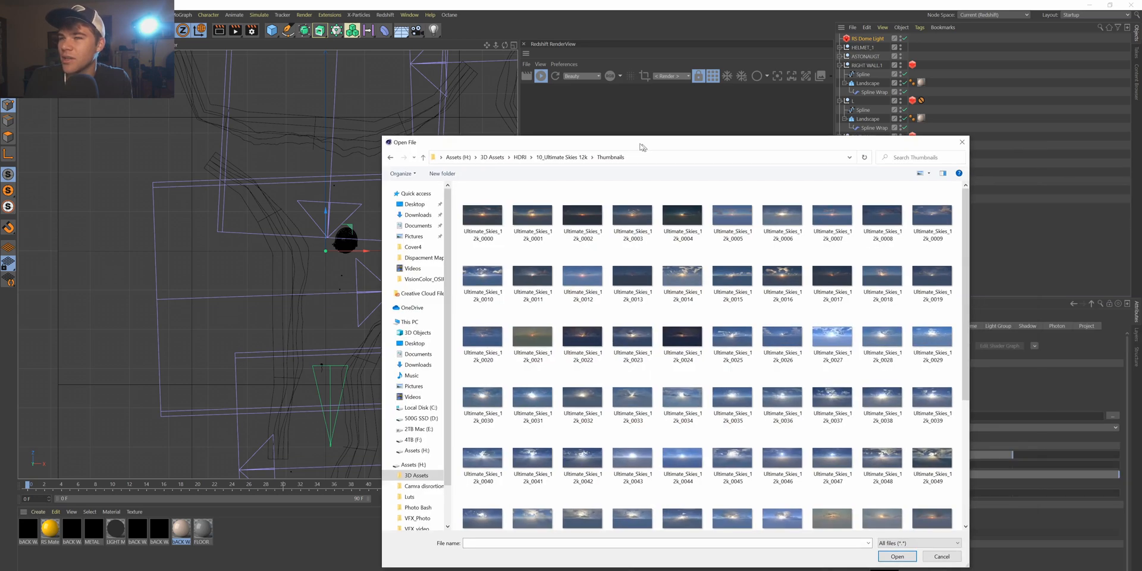
# Load Ultimate_Skies_12k_0022 from the HDRIs folder as the dome light's map, copying the image to the project location.
pyautogui.moveTo(643, 145); pyautogui.dragTo(645, 110)
pyautogui.scroll(-4, 706, 254)
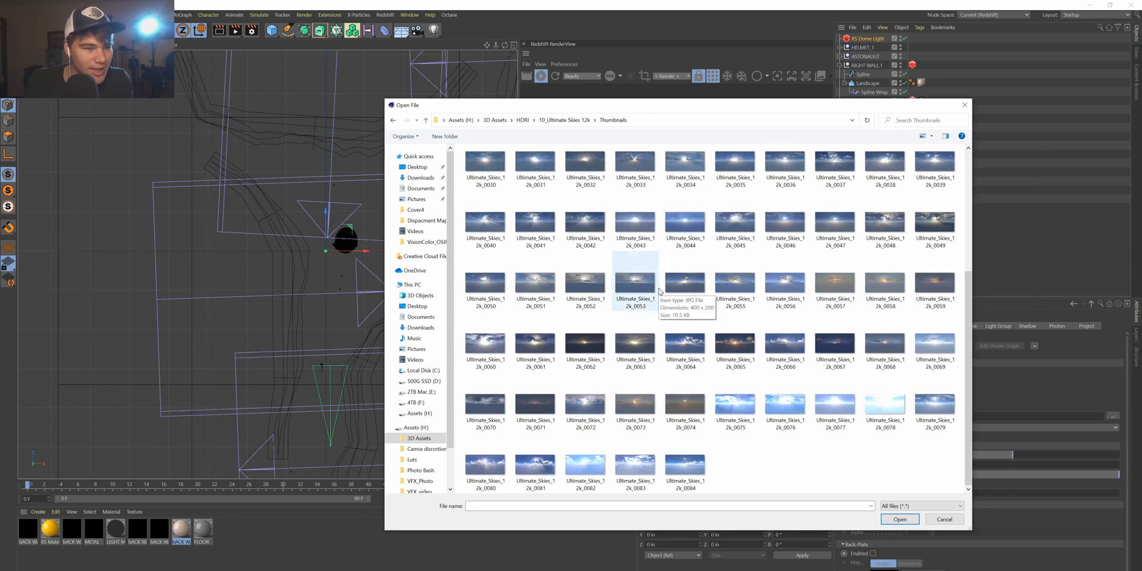
pyautogui.scroll(3, 659, 291)
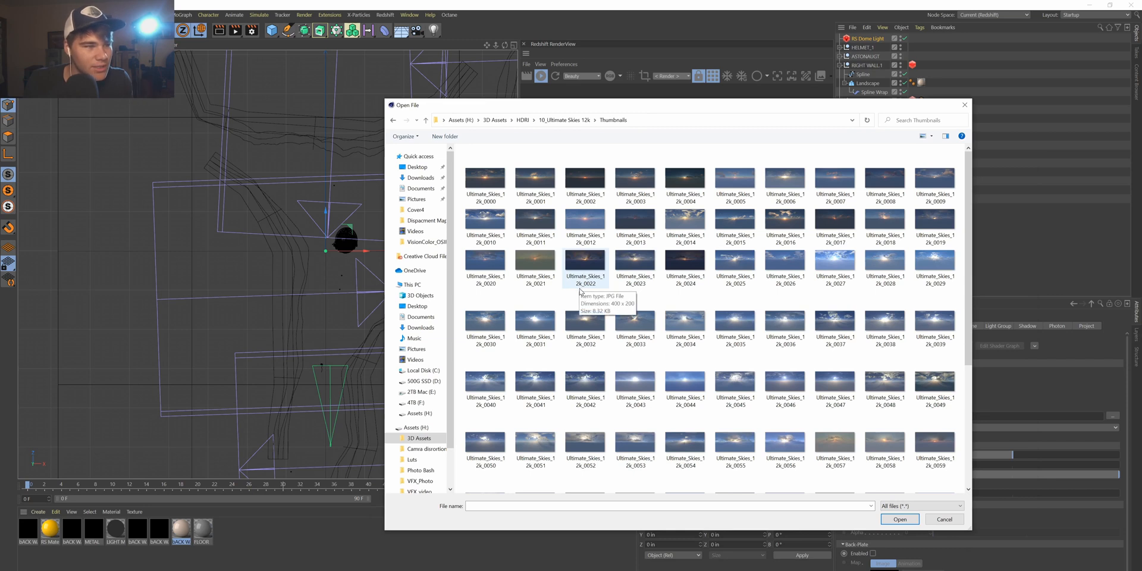
pyautogui.click(393, 119)
pyautogui.doubleClick(480, 164)
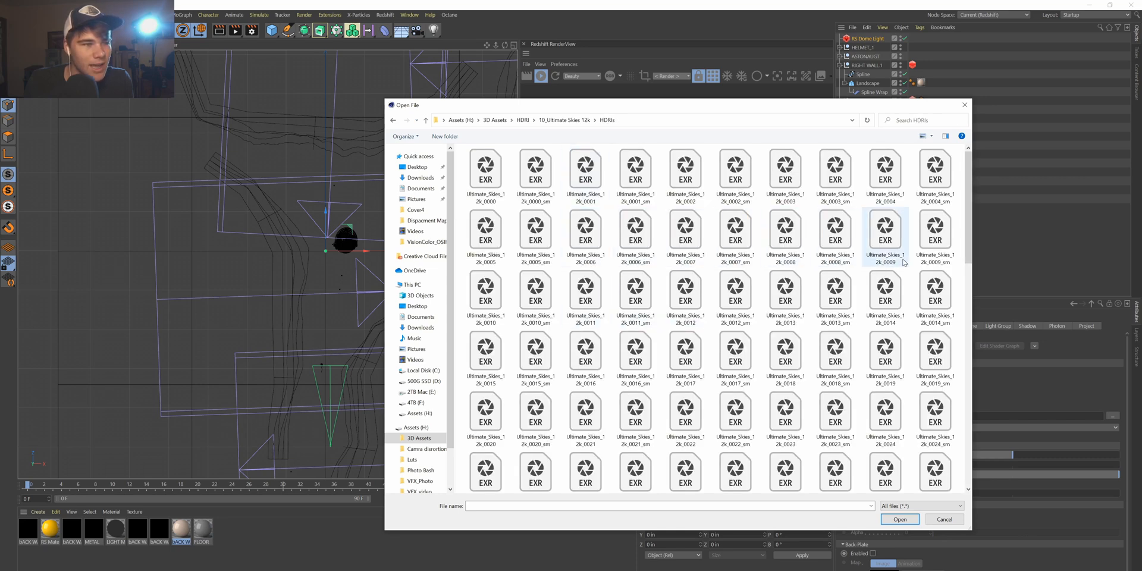
pyautogui.scroll(-2, 485, 297)
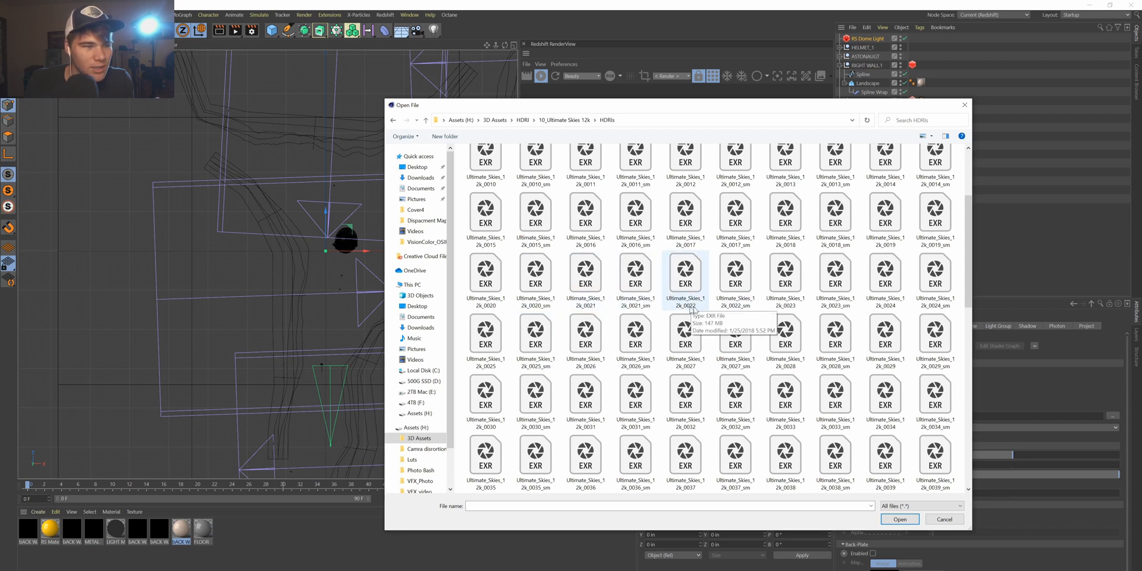
pyautogui.click(685, 280)
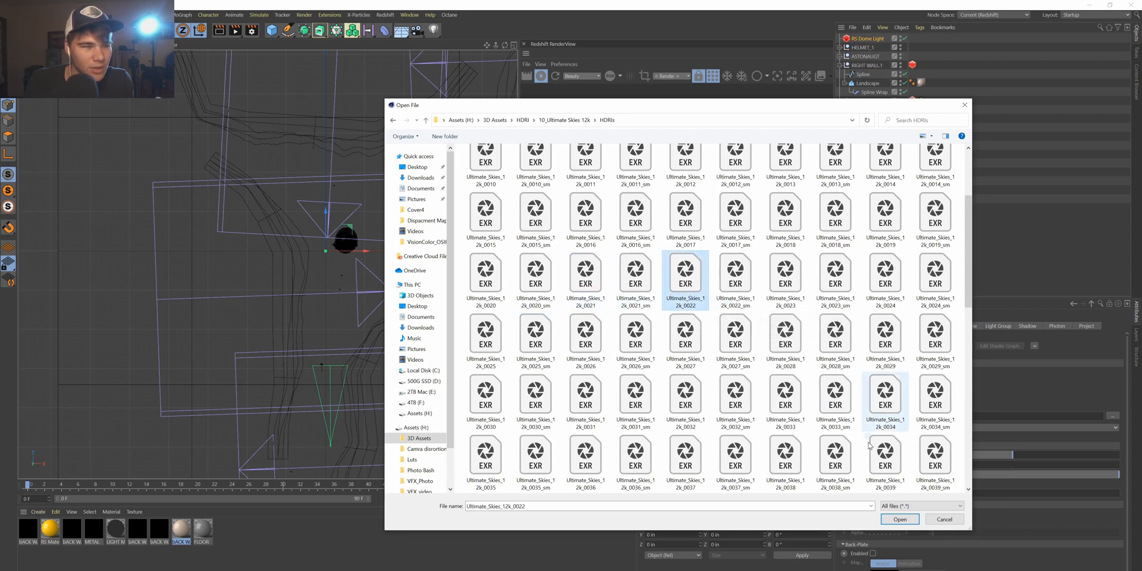
pyautogui.click(900, 519)
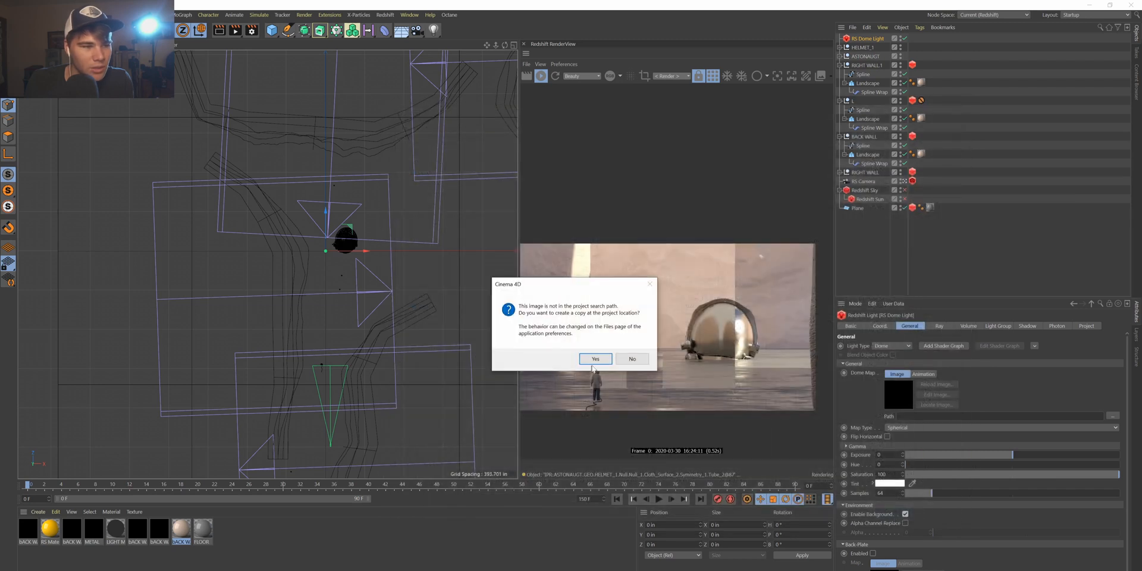
pyautogui.click(593, 361)
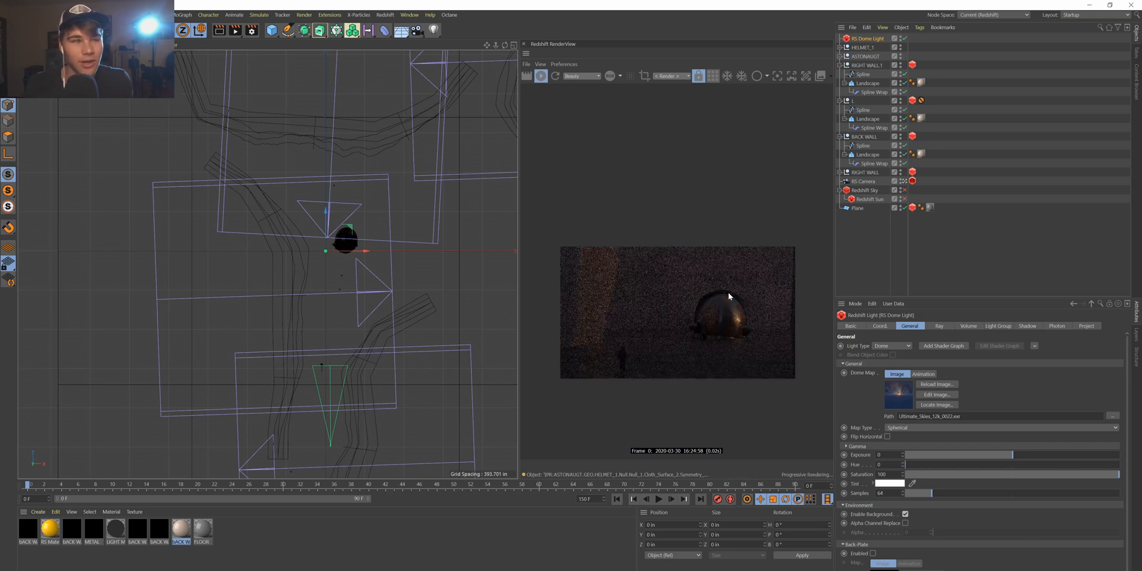
# Rotate the dome light to a heading of -7° and a pitch of -281°, checking the lighting in the render.
pyautogui.scroll(1, 732, 317)
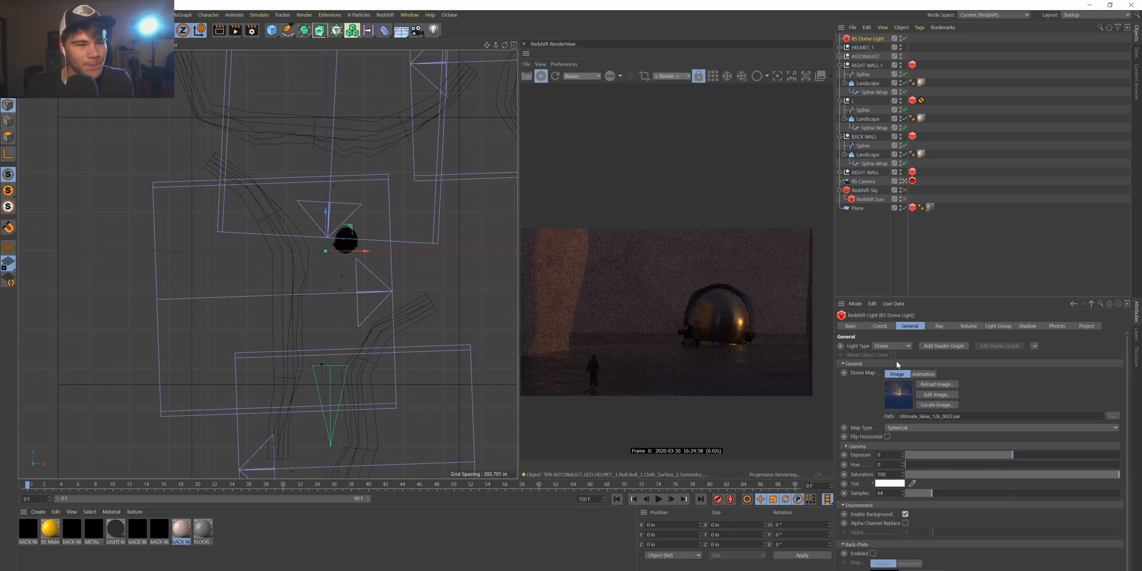
pyautogui.click(881, 326)
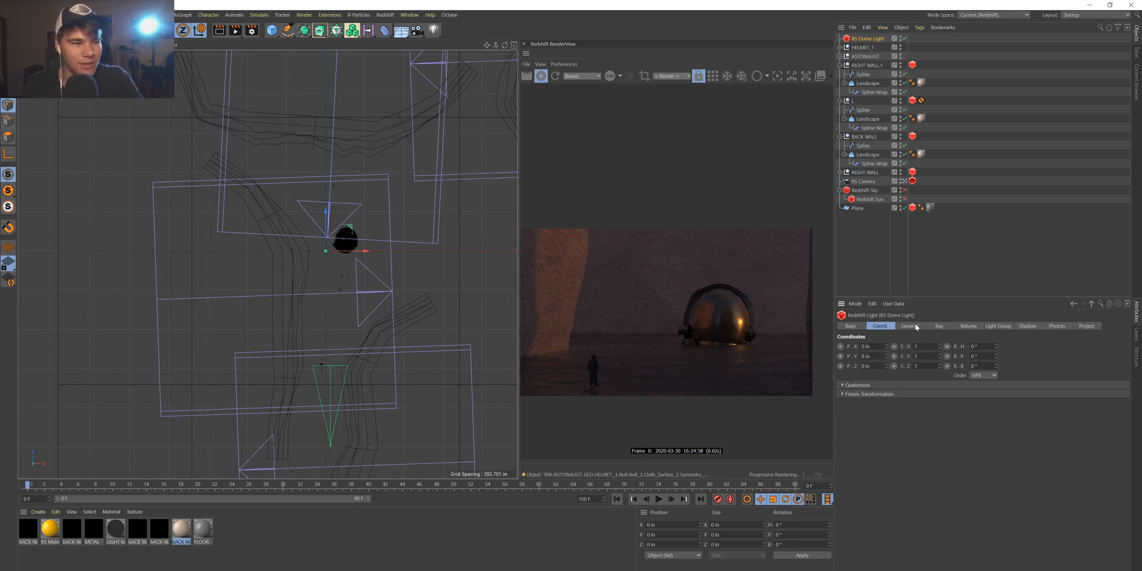
pyautogui.click(910, 326)
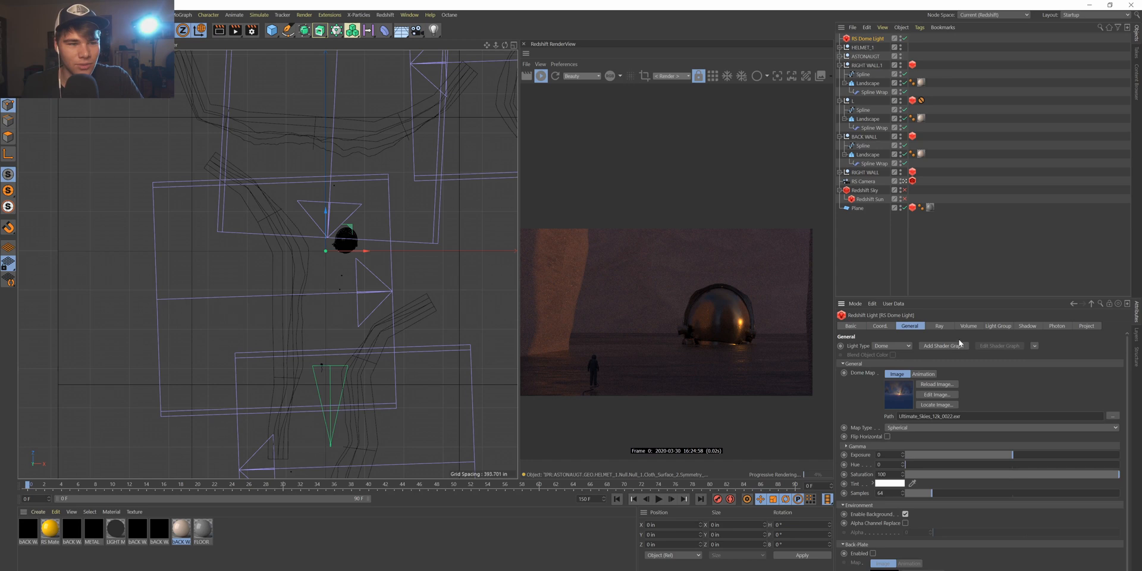
pyautogui.click(881, 327)
pyautogui.click(908, 326)
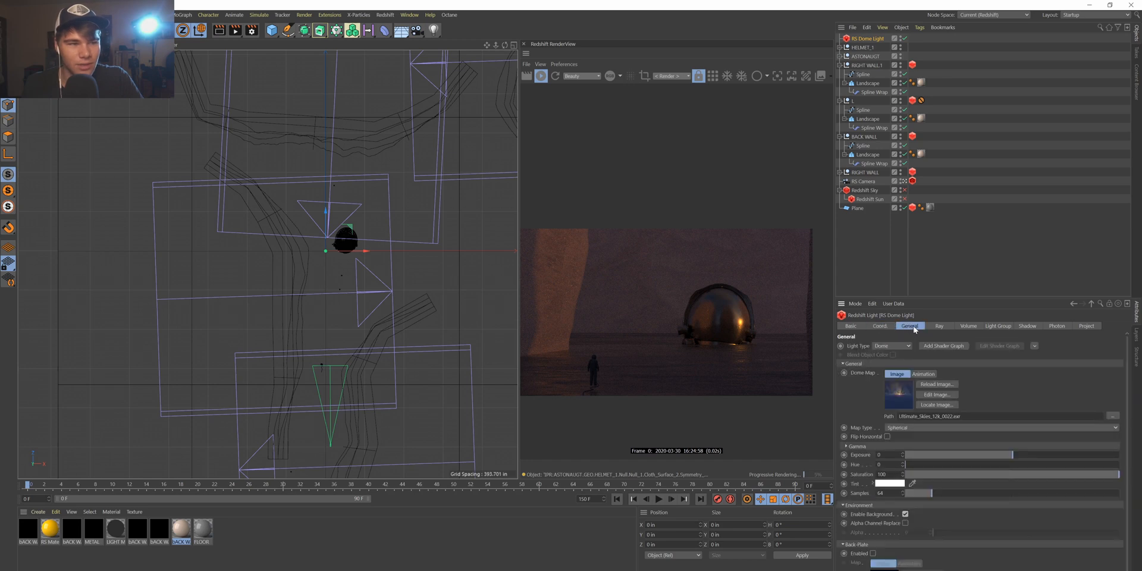
pyautogui.click(889, 325)
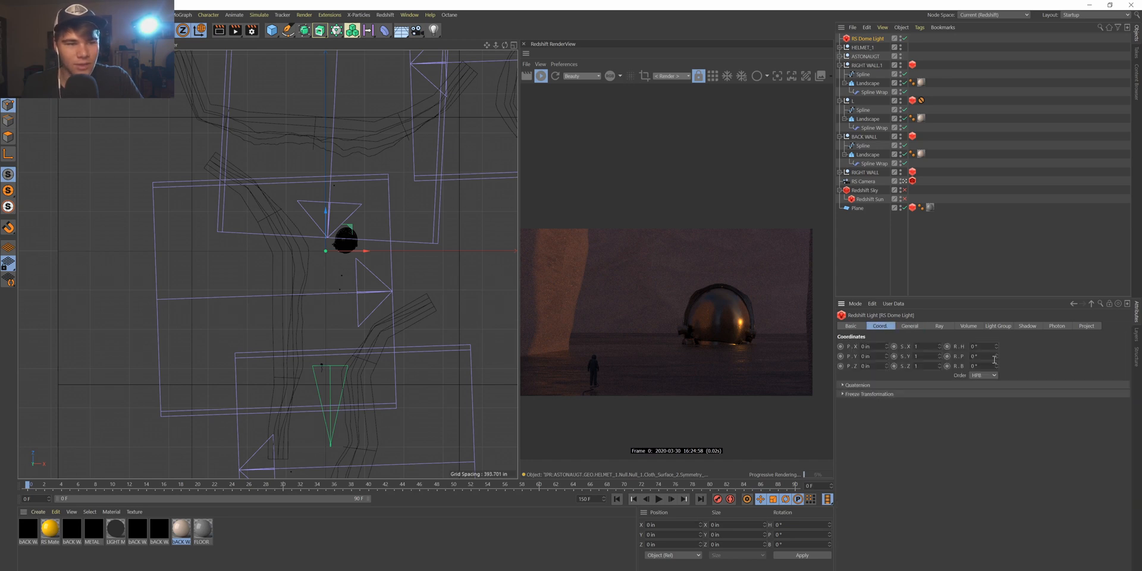
pyautogui.moveTo(998, 357); pyautogui.dragTo(997, 509)
pyautogui.moveTo(997, 346)
pyautogui.mouseDown()
pyautogui.moveTo(1000, 426)
pyautogui.moveTo(997, 268)
pyautogui.moveTo(997, 357)
pyautogui.mouseUp()
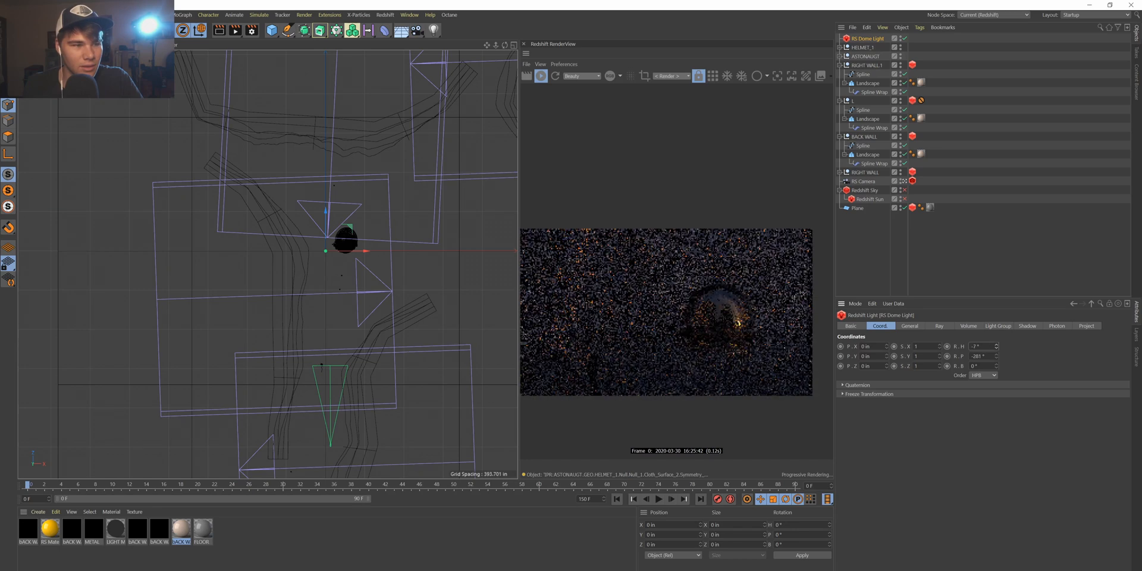
pyautogui.scroll(-3, 643, 318)
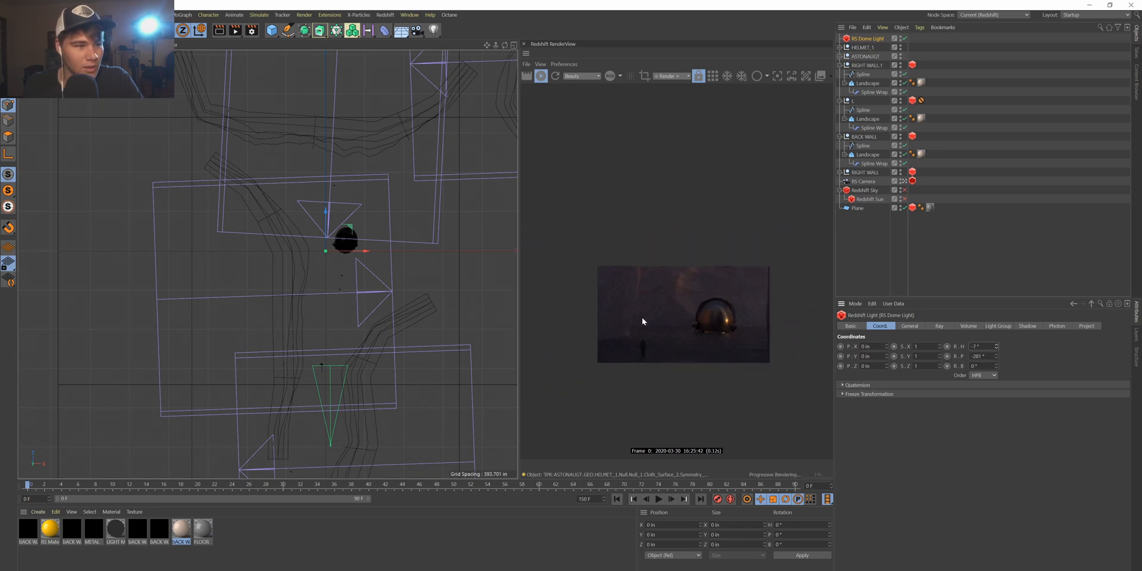
pyautogui.scroll(3, 644, 317)
# Enable the exposure override on the RS Camera's Redshift Camera tag and raise its film speed to ISO 3200.
pyautogui.click(866, 181)
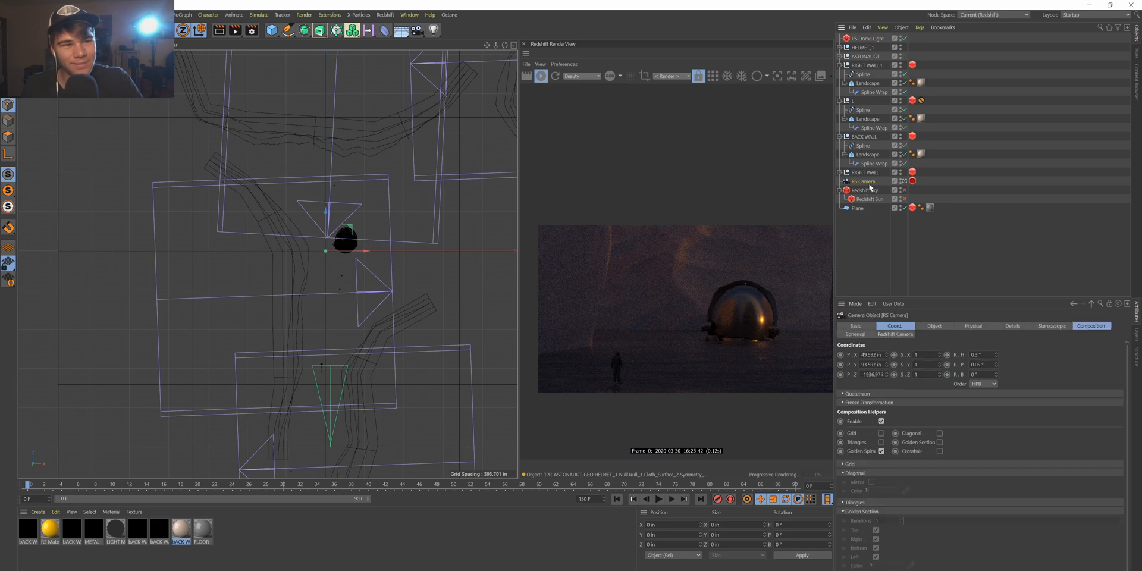
pyautogui.click(936, 326)
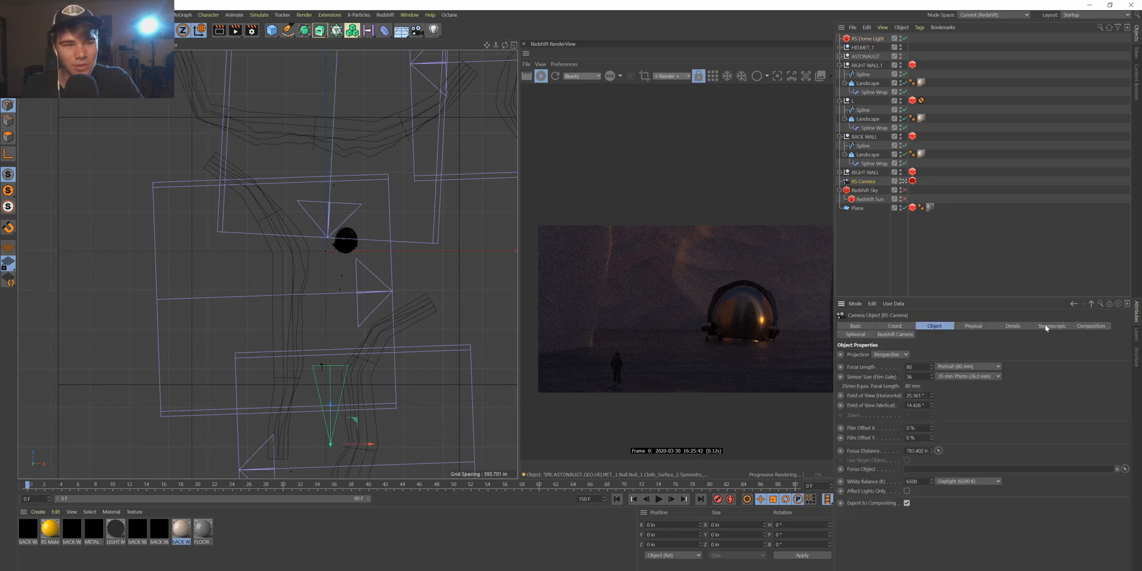
pyautogui.click(901, 326)
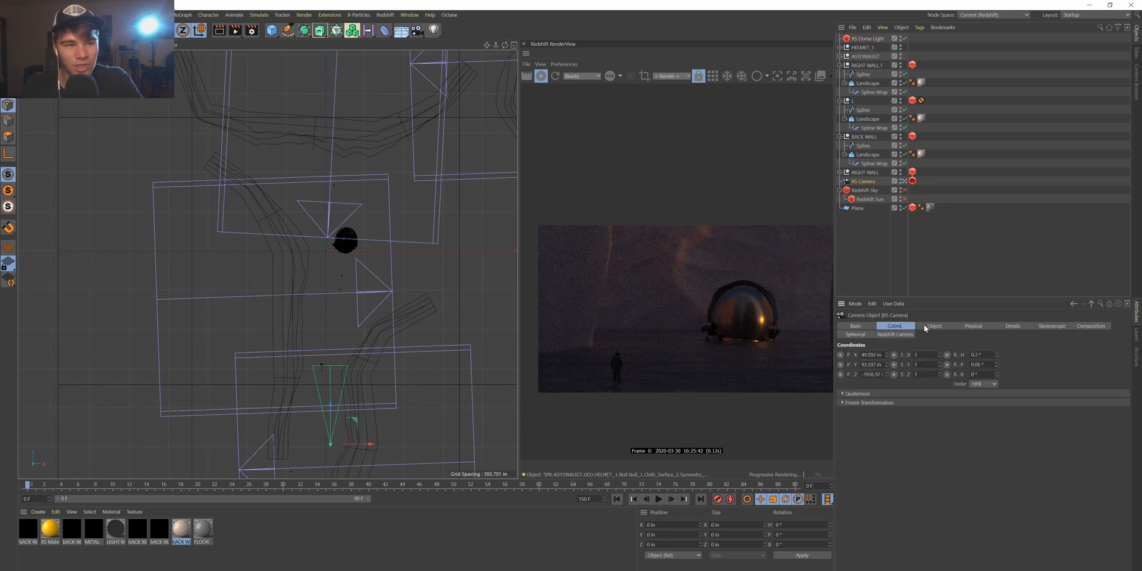
pyautogui.click(912, 181)
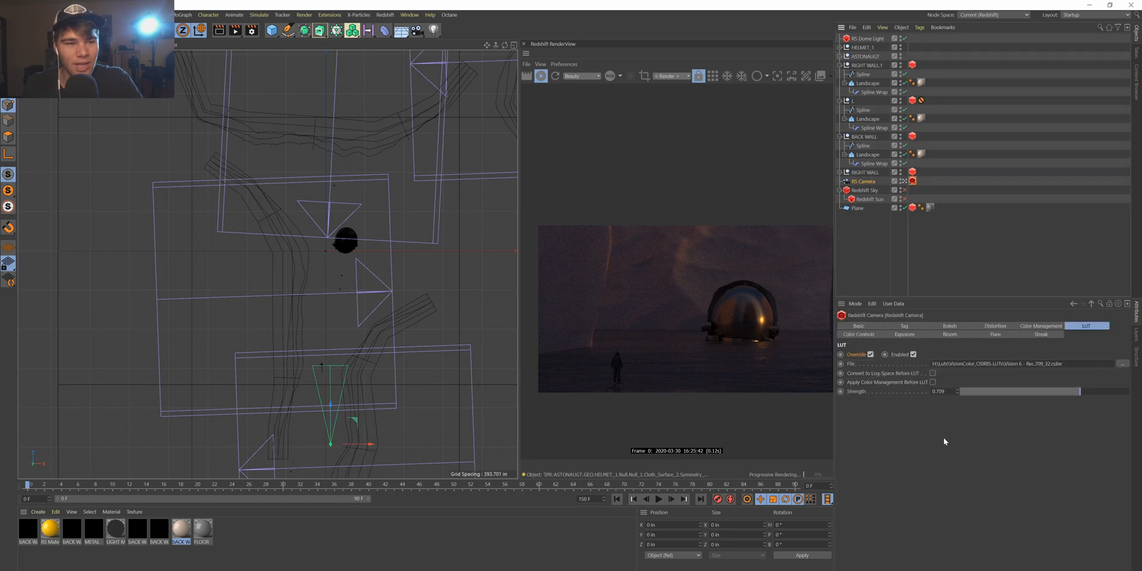
pyautogui.click(904, 334)
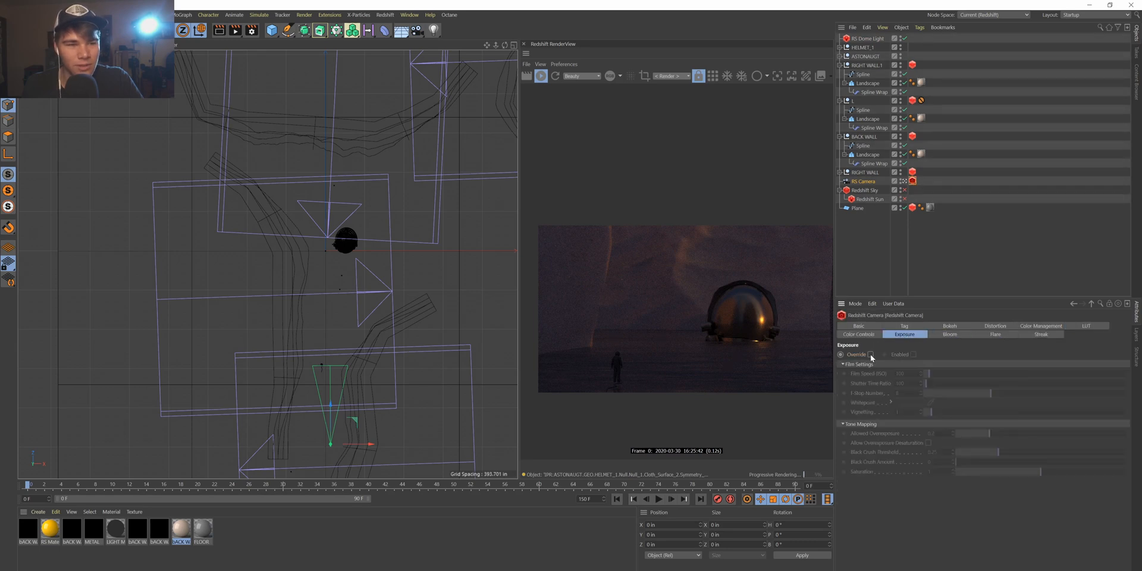
pyautogui.click(914, 355)
pyautogui.click(914, 355)
pyautogui.moveTo(933, 374); pyautogui.dragTo(1126, 374)
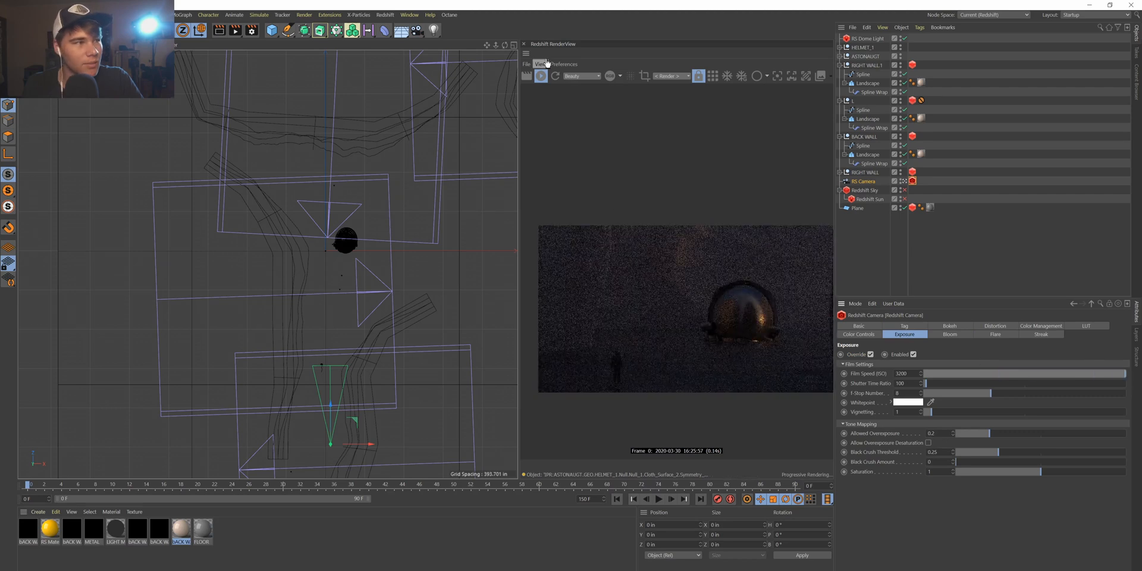
# Maximize the RS Camera perspective view and bring the camera's film speed down to about ISO 737.
pyautogui.click(513, 46)
pyautogui.click(262, 45)
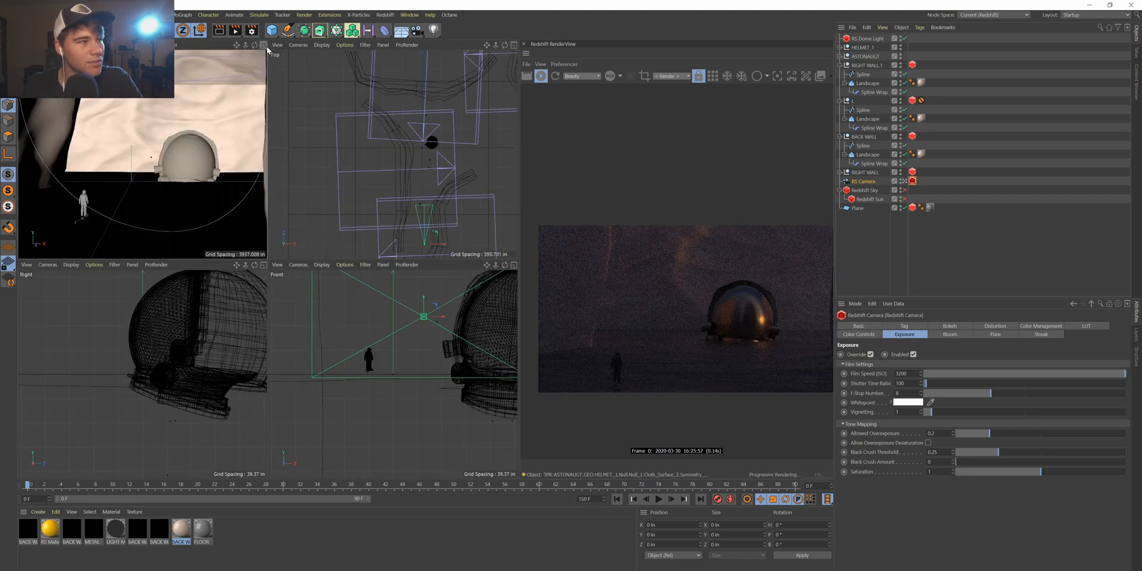
pyautogui.moveTo(1058, 374); pyautogui.dragTo(935, 374)
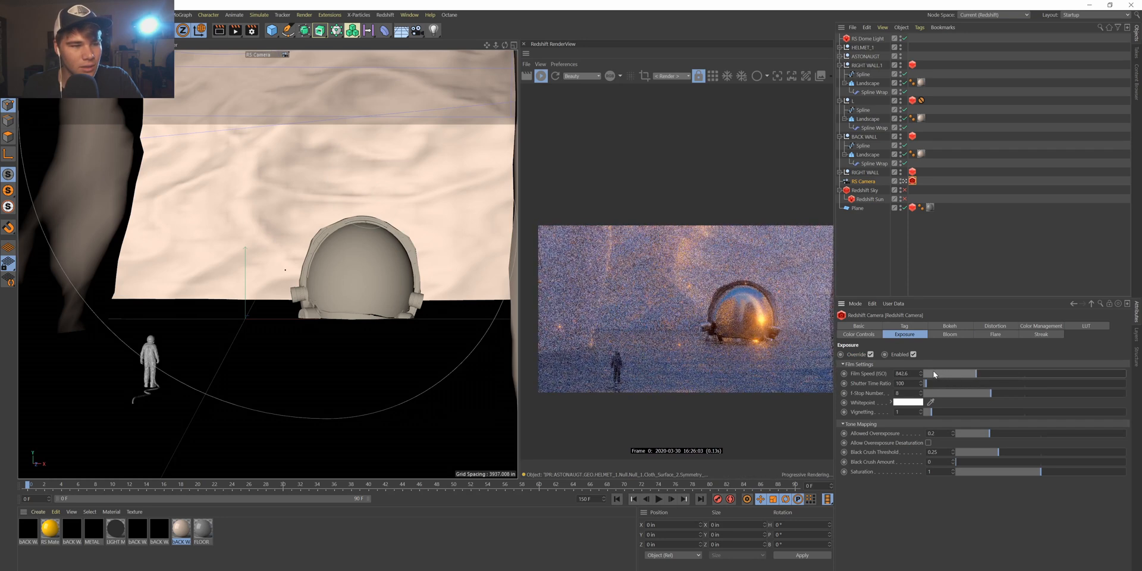
pyautogui.click(933, 374)
pyautogui.click(946, 374)
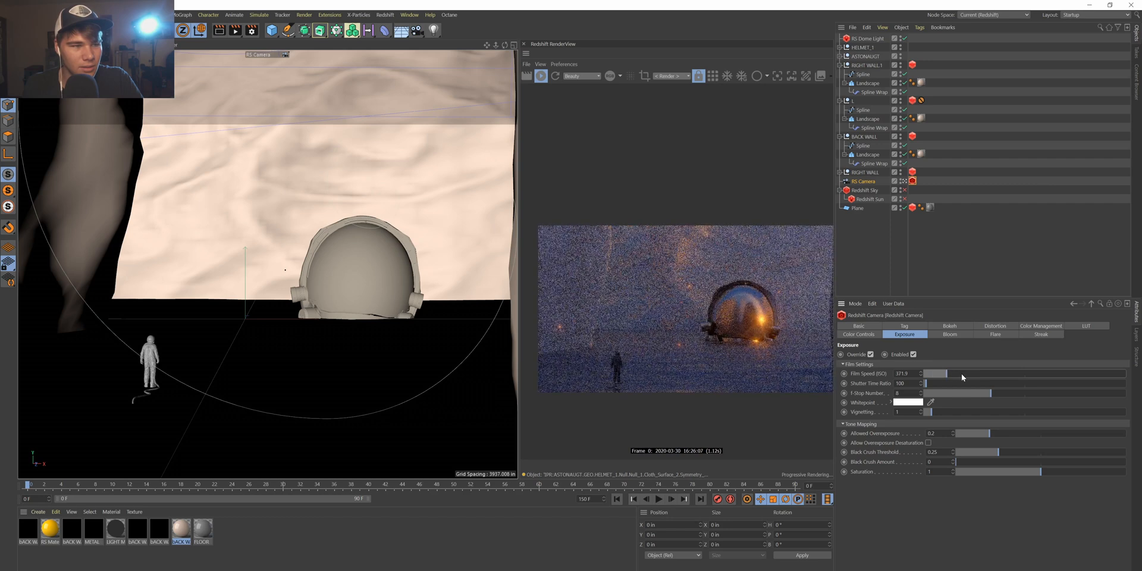
pyautogui.click(964, 375)
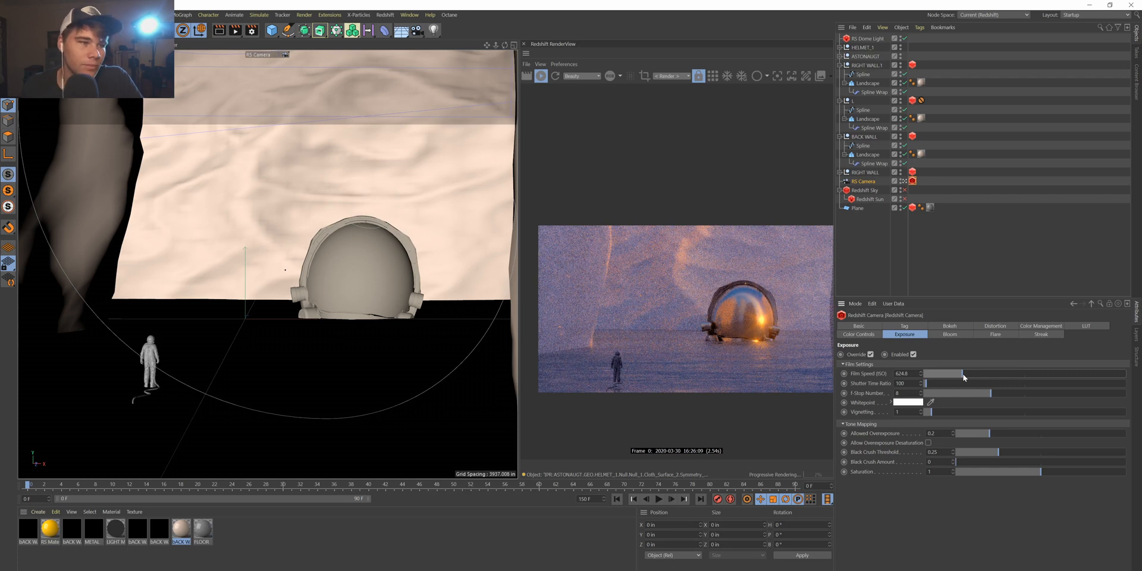
pyautogui.click(969, 373)
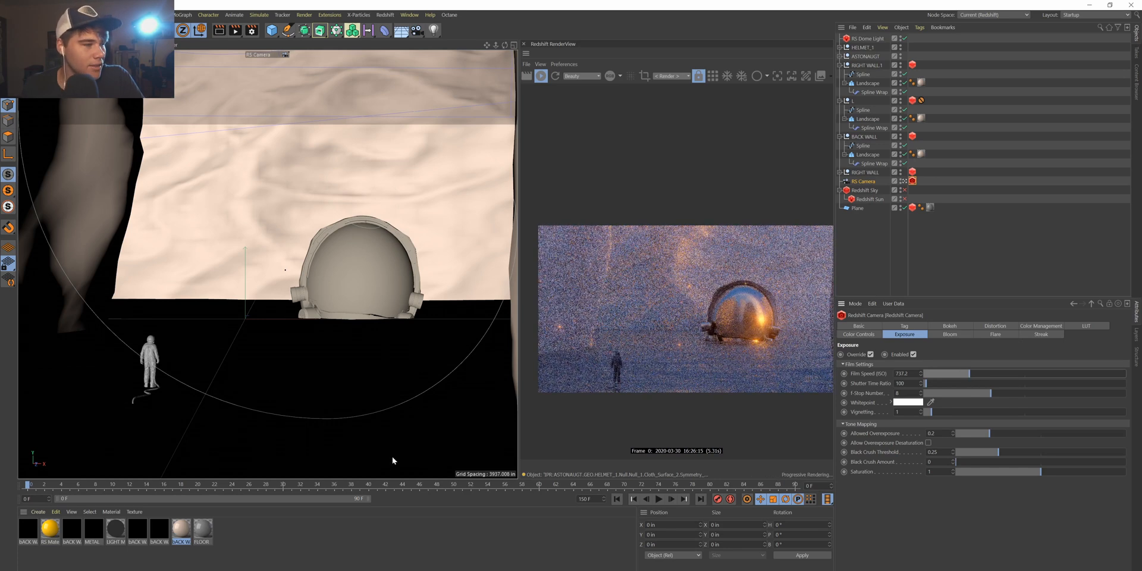
# Set the reflection weight of the BACK WALL material to 0 and close its shader graph.
pyautogui.doubleClick(181, 528)
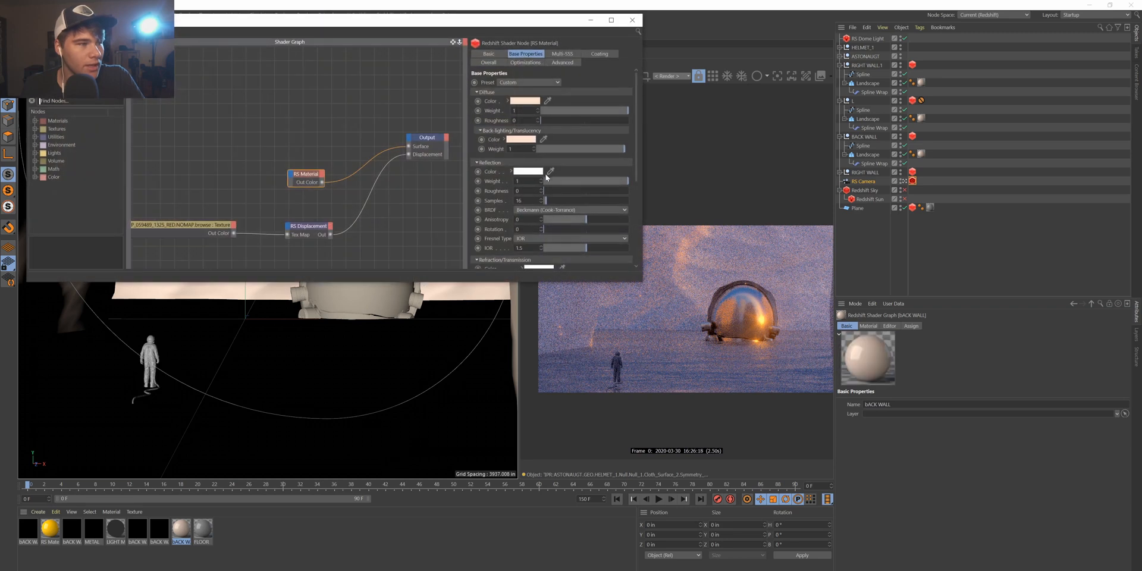
pyautogui.moveTo(547, 177); pyautogui.dragTo(541, 177)
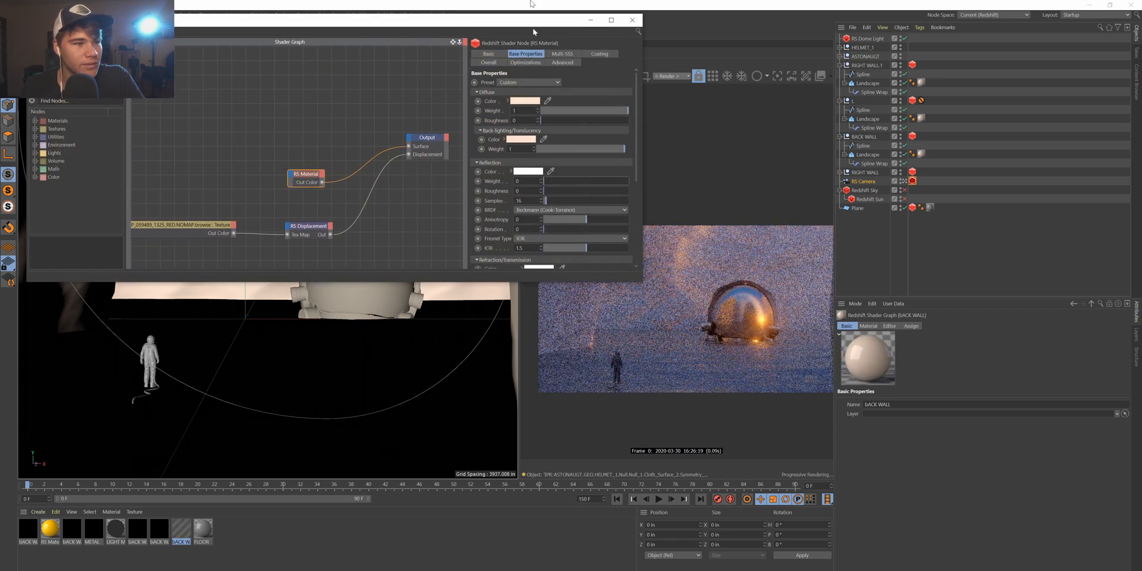
pyautogui.moveTo(514, 25); pyautogui.dragTo(393, 398)
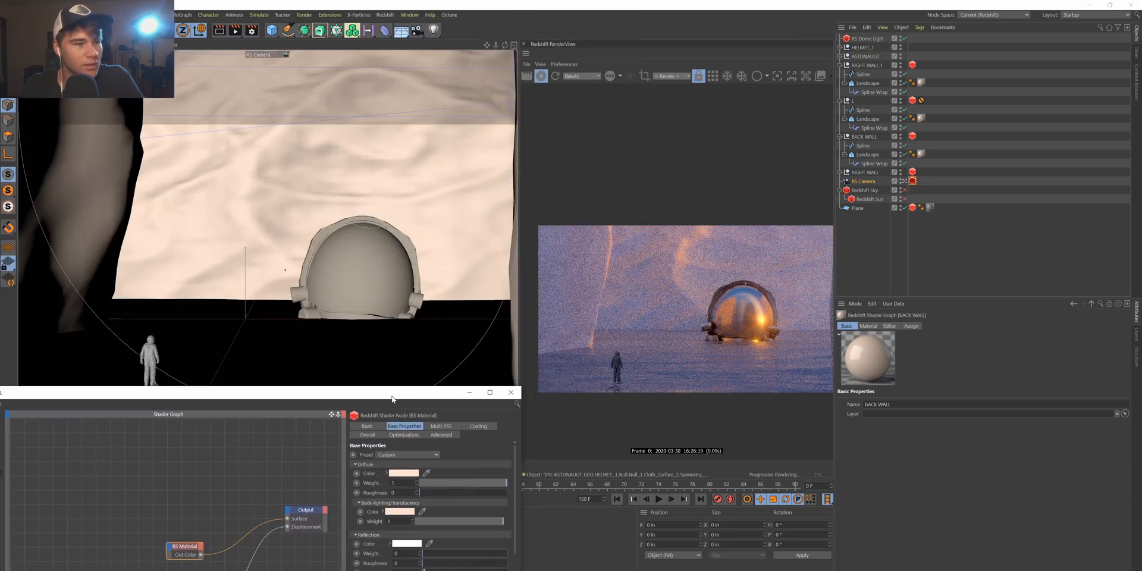
pyautogui.click(411, 393)
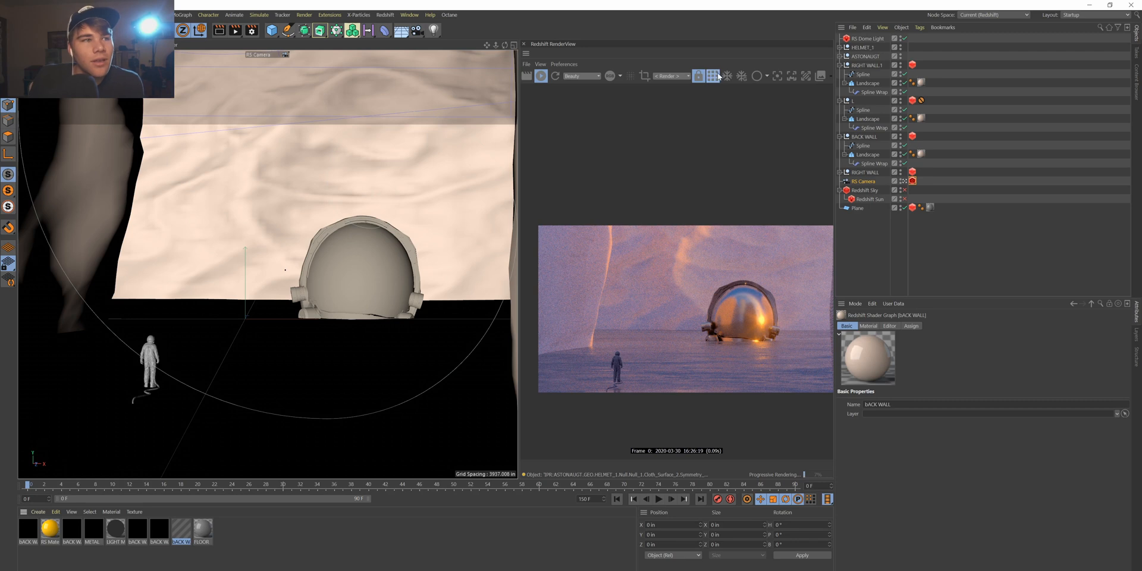
# Collapse the RIGHT WALL.1 group and switch the lighting from the RS Dome Light back to the Redshift Sky and Redshift Sun.
pyautogui.click(840, 65)
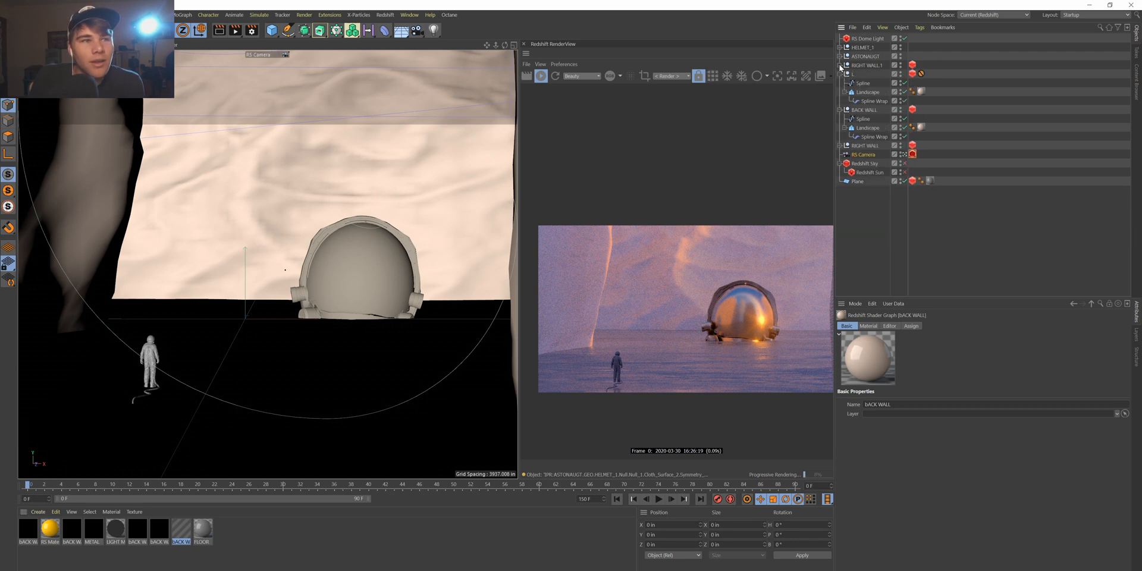
pyautogui.click(868, 40)
pyautogui.click(905, 38)
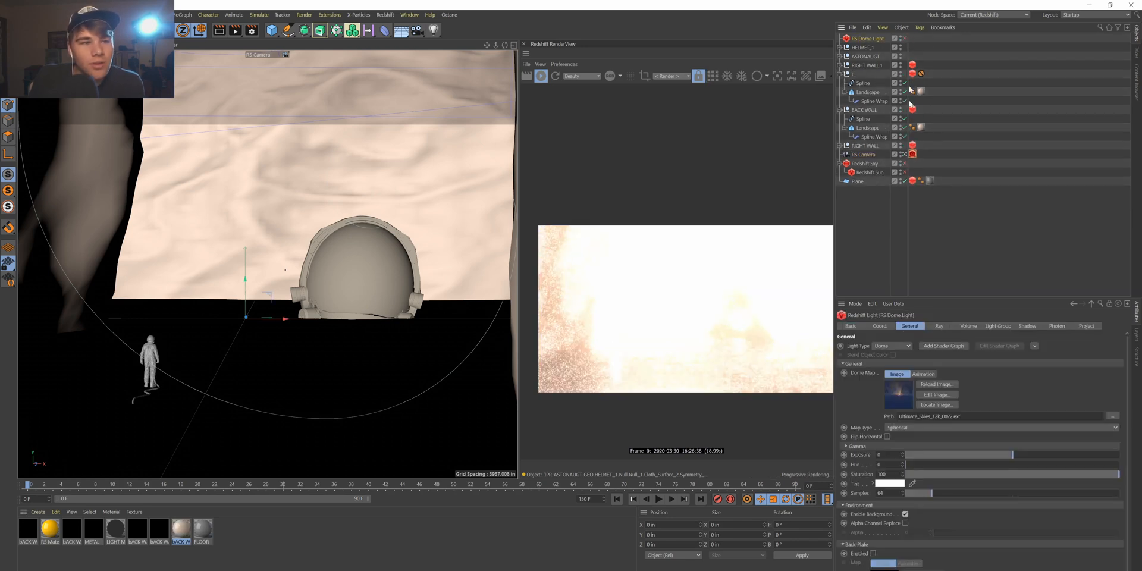
pyautogui.click(905, 173)
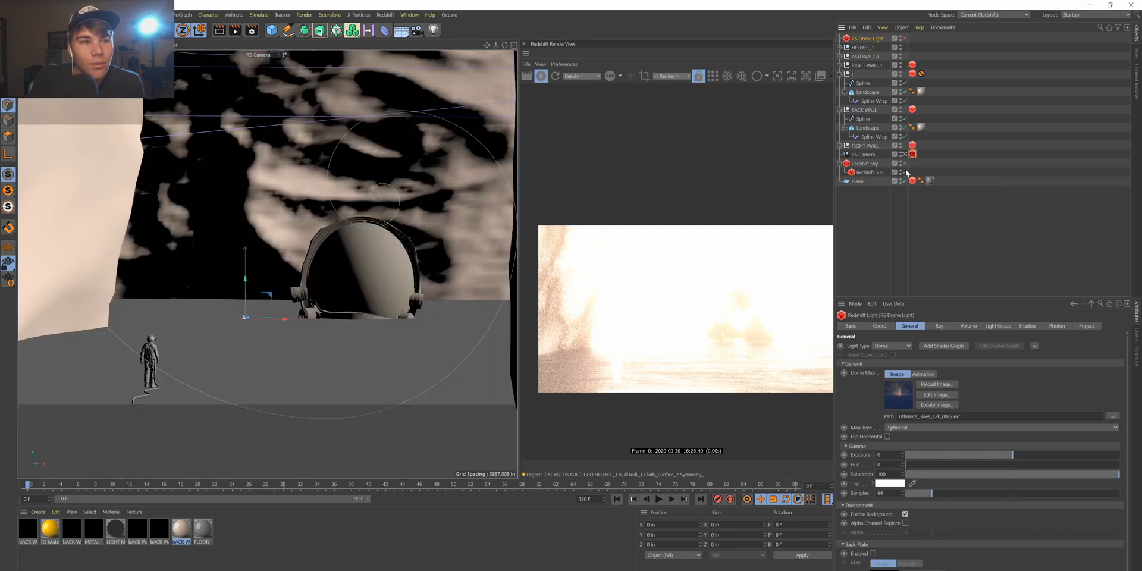
pyautogui.click(905, 164)
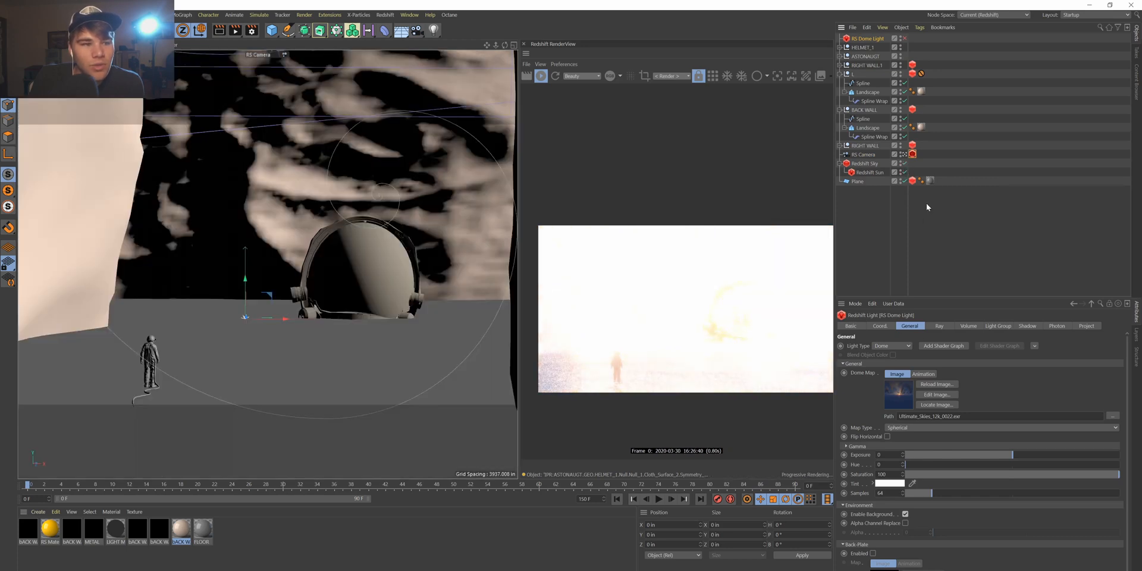
# Turn off the Redshift Camera tag's exposure override and lower its bloom threshold to 0.83, checking the glow in the render.
pyautogui.click(912, 154)
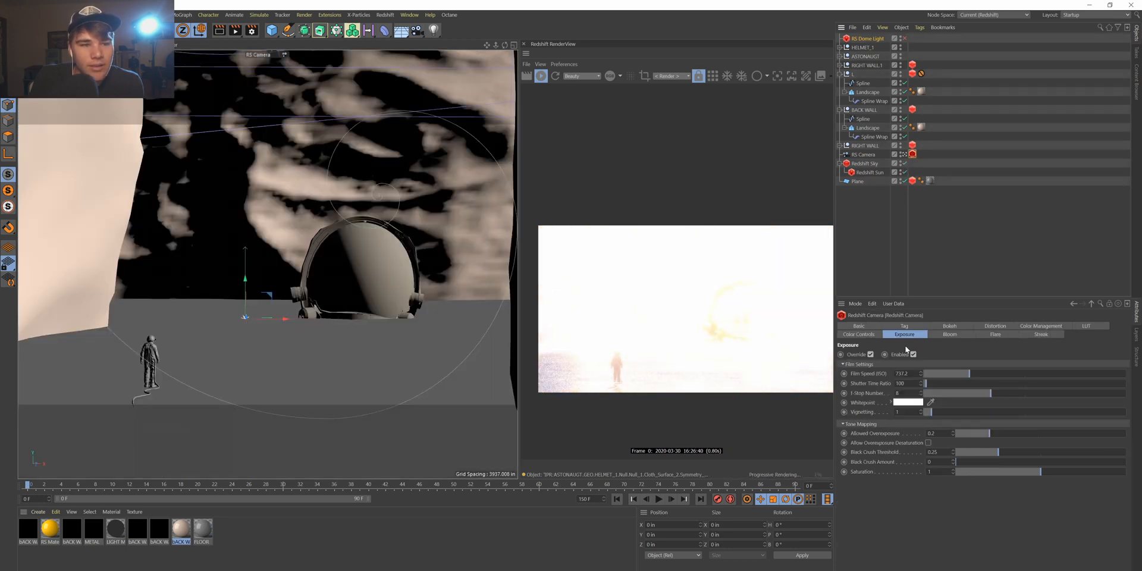
pyautogui.click(871, 354)
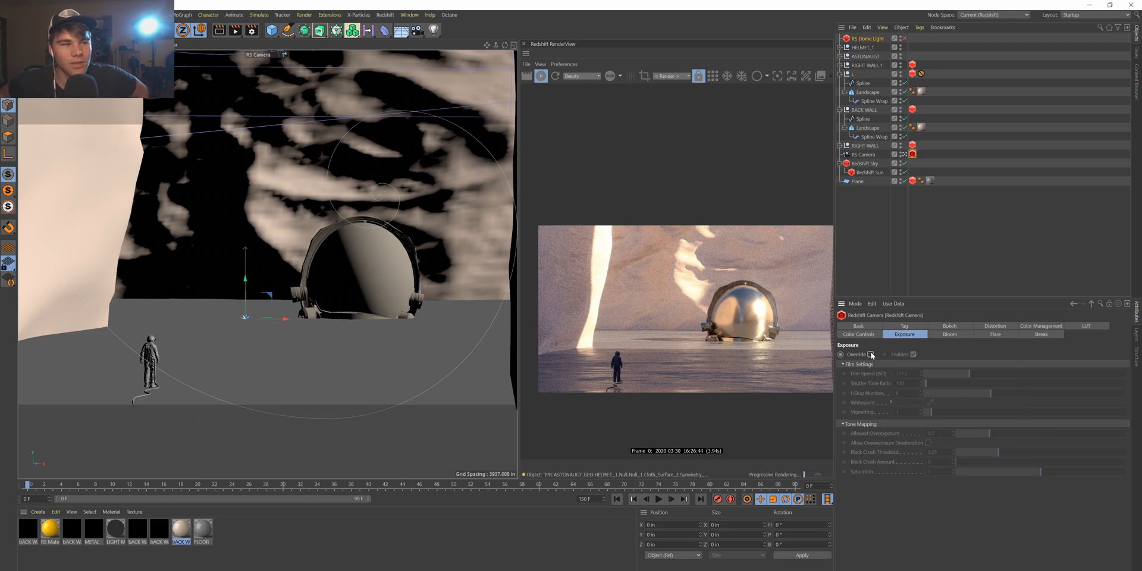
pyautogui.click(951, 335)
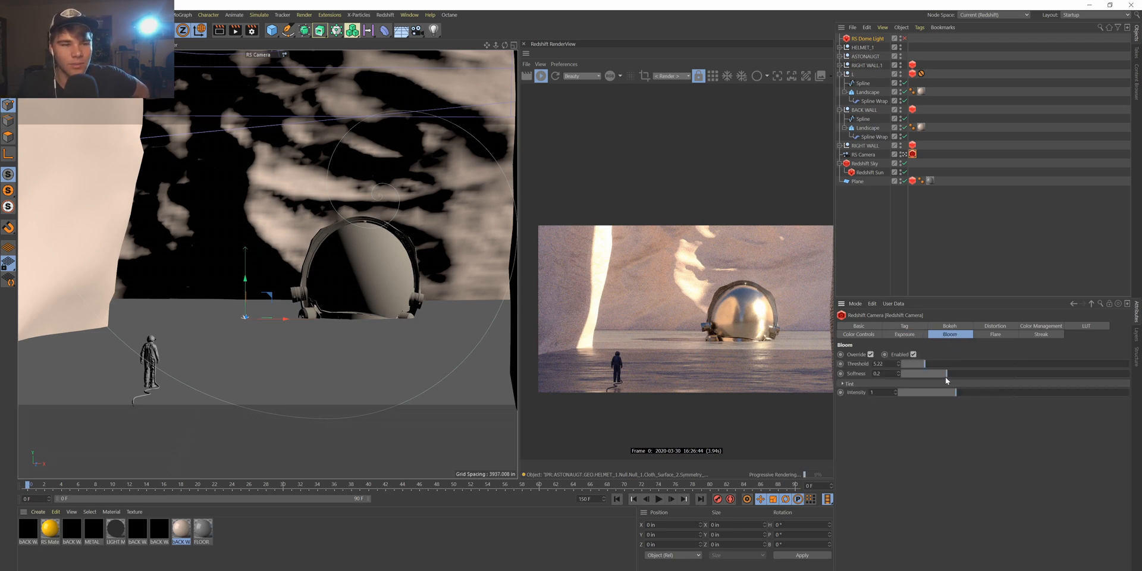
pyautogui.moveTo(914, 367); pyautogui.dragTo(905, 367)
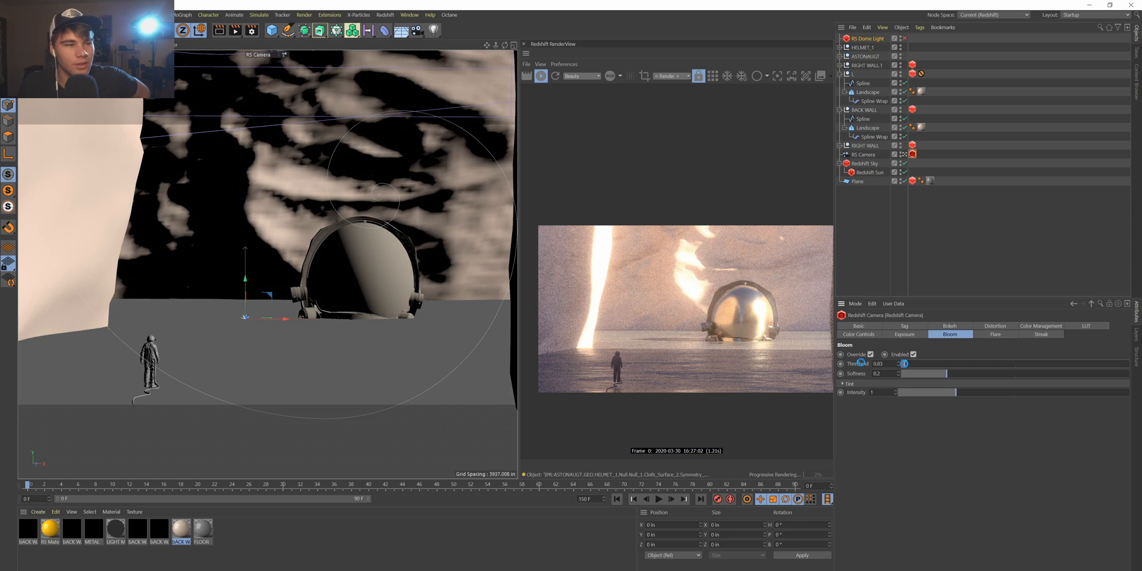
pyautogui.scroll(-1, 714, 332)
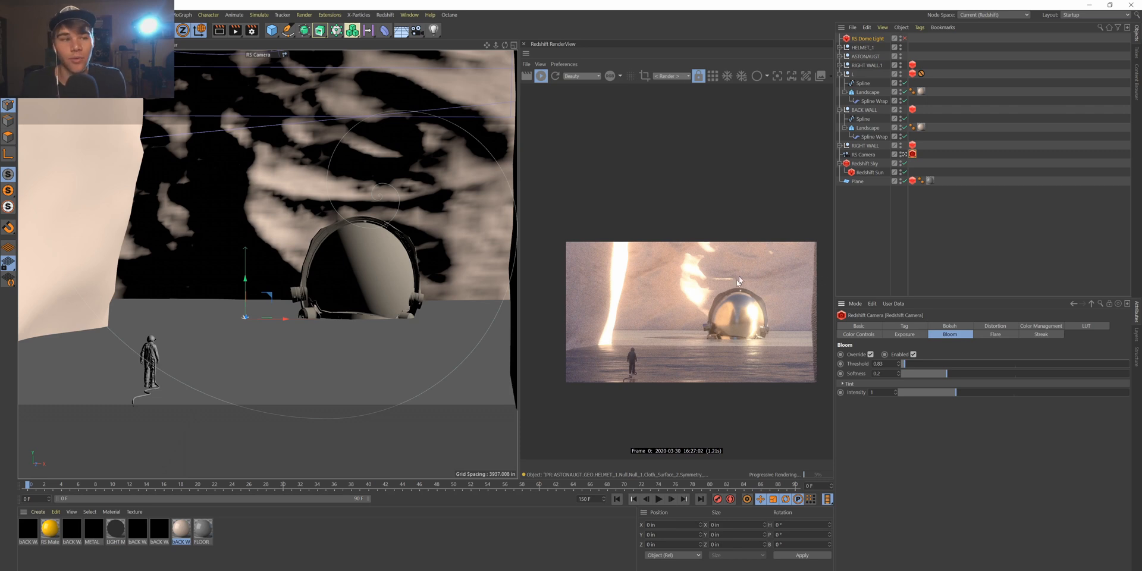
pyautogui.scroll(1, 738, 284)
pyautogui.scroll(-2, 738, 313)
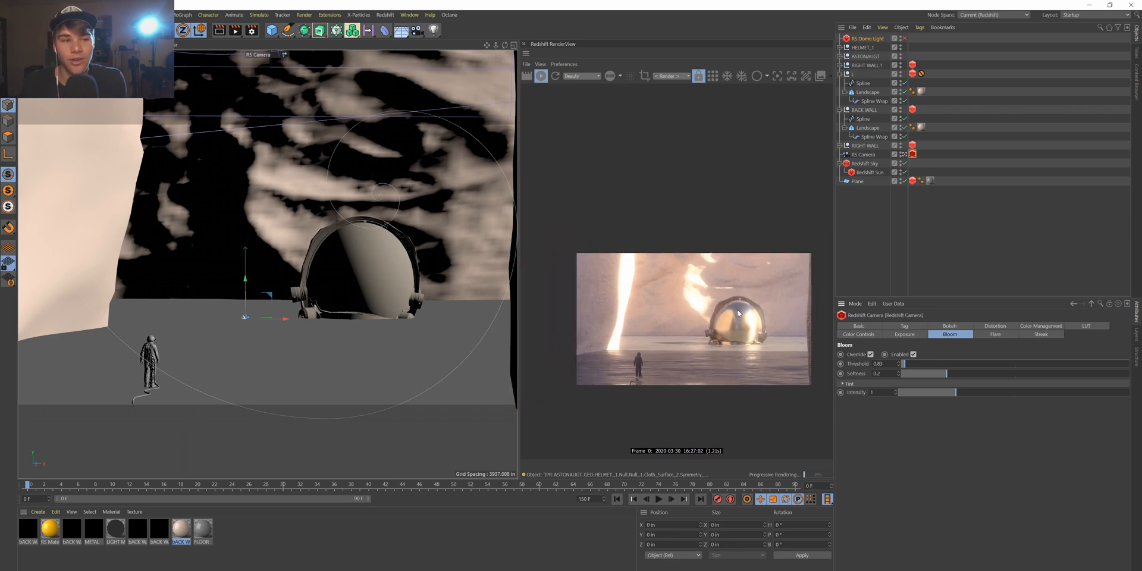